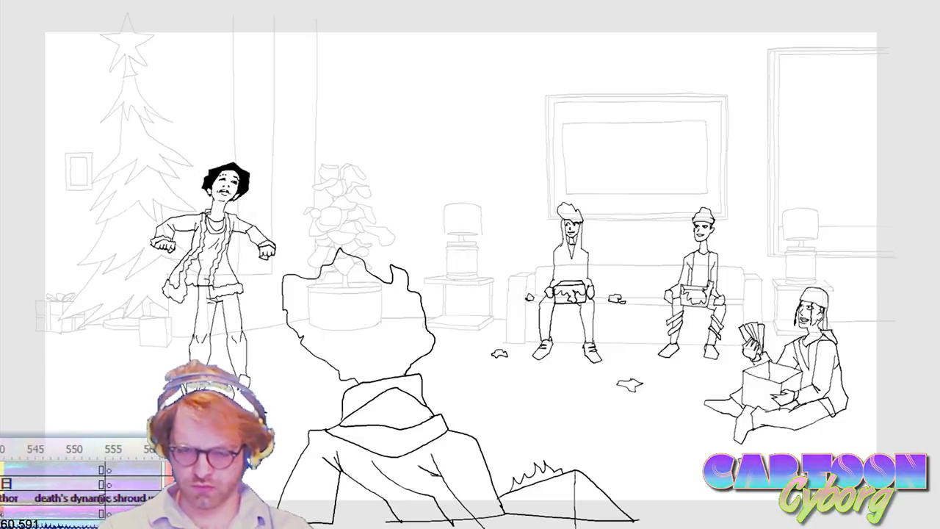
Step: Review the existing animation shots by scrubbing and playing the timeline from the living-room scene to the gesturing character
scroll(81, 481, "left", 10)
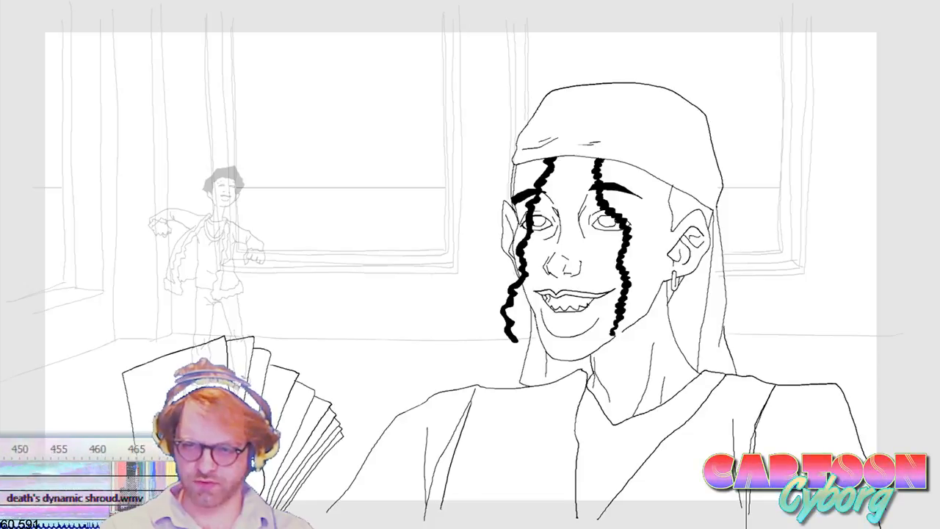
left_click(519, 6)
key("Return")
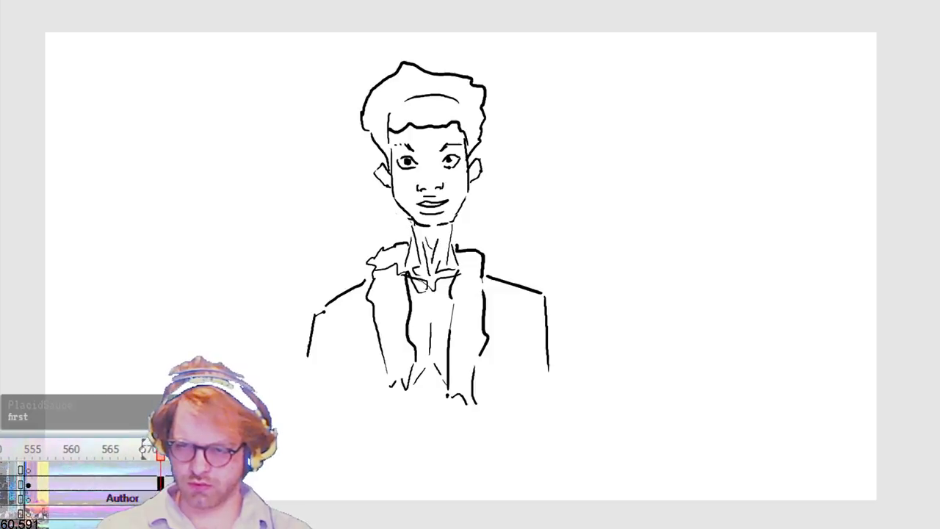
key("Right")
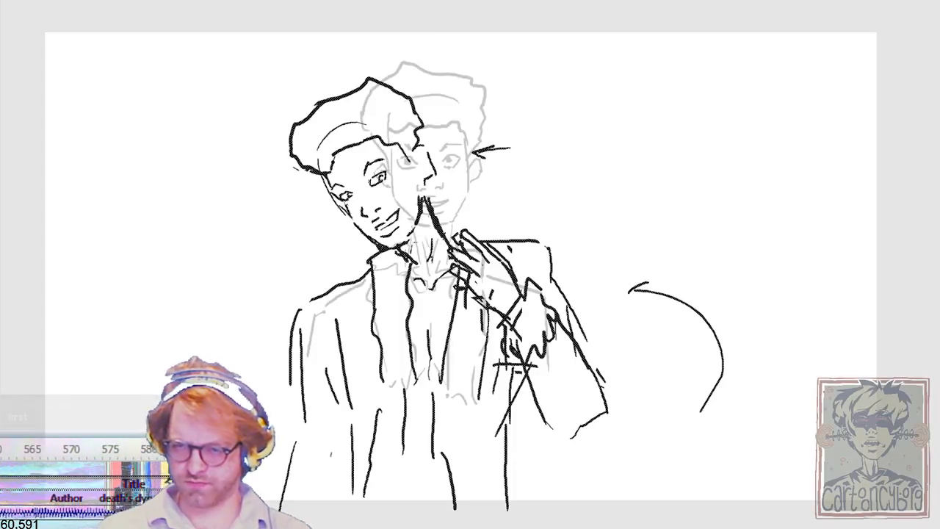
key("Return")
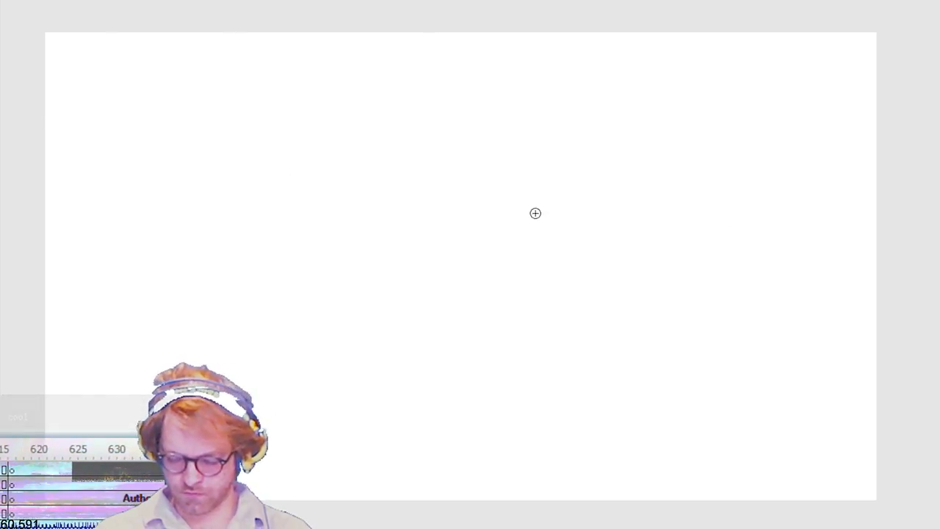
mouse_move(437, 102)
left_mouse_down()
mouse_move(416, 319)
mouse_move(516, 137)
mouse_move(331, 209)
mouse_move(542, 275)
left_mouse_up()
key("ctrl+z")
mouse_move(469, 102)
left_mouse_down()
mouse_move(391, 336)
mouse_move(545, 156)
left_mouse_up()
key("ctrl+z")
mouse_move(460, 93)
left_mouse_down()
mouse_move(348, 290)
mouse_move(575, 221)
mouse_move(394, 105)
mouse_move(404, 100)
left_mouse_up()
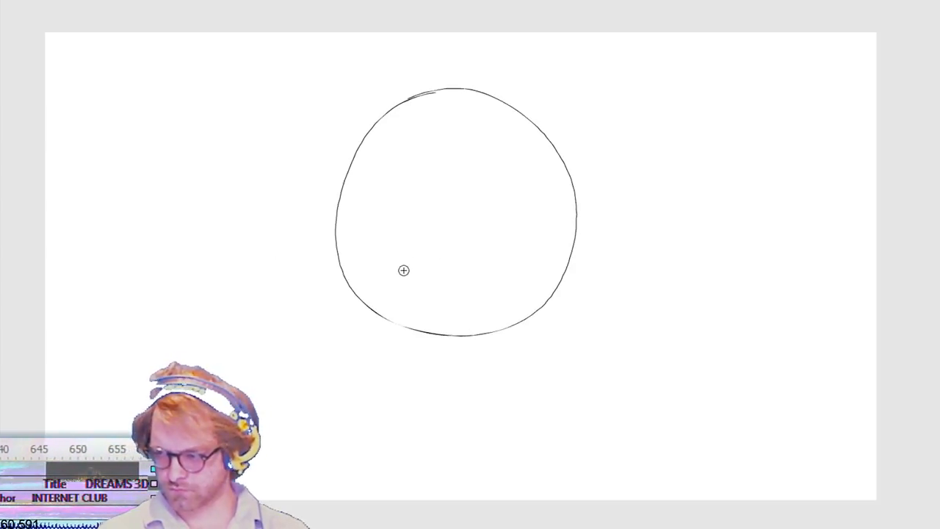
left_click_drag(378, 202, 533, 196)
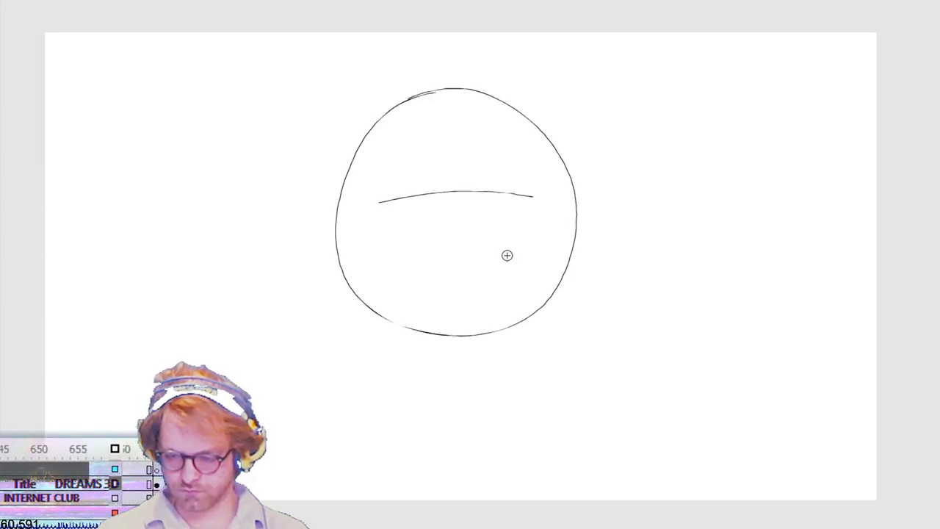
key("ctrl+z")
key("ctrl+z")
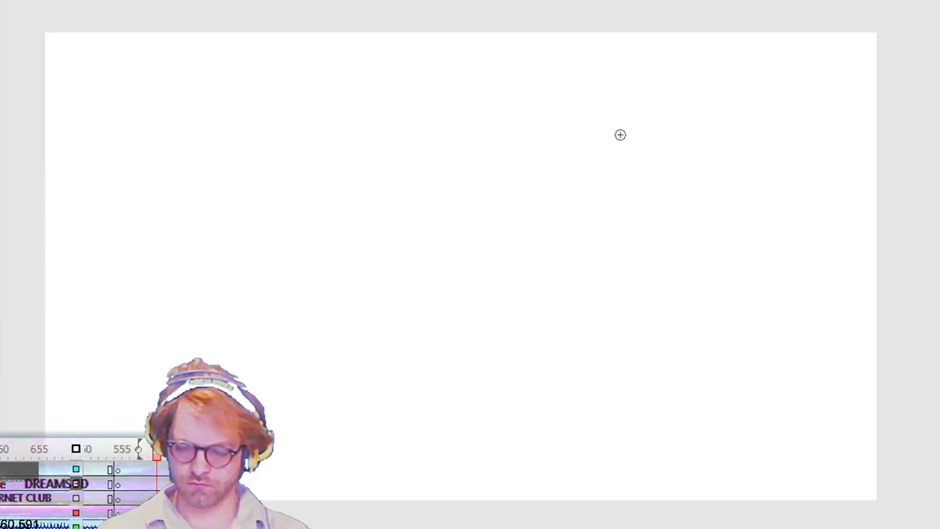
Step: Sketch sloping shoulder lines from the neck and begin the outer contour of the left arm on the blank frame
left_click(305, 308)
mouse_move(292, 320)
left_mouse_down()
mouse_move(429, 277)
mouse_move(427, 285)
mouse_move(599, 313)
mouse_move(608, 334)
left_mouse_up()
left_click_drag(577, 364, 553, 372)
left_click_drag(332, 404, 285, 379)
left_click_drag(286, 325, 257, 396)
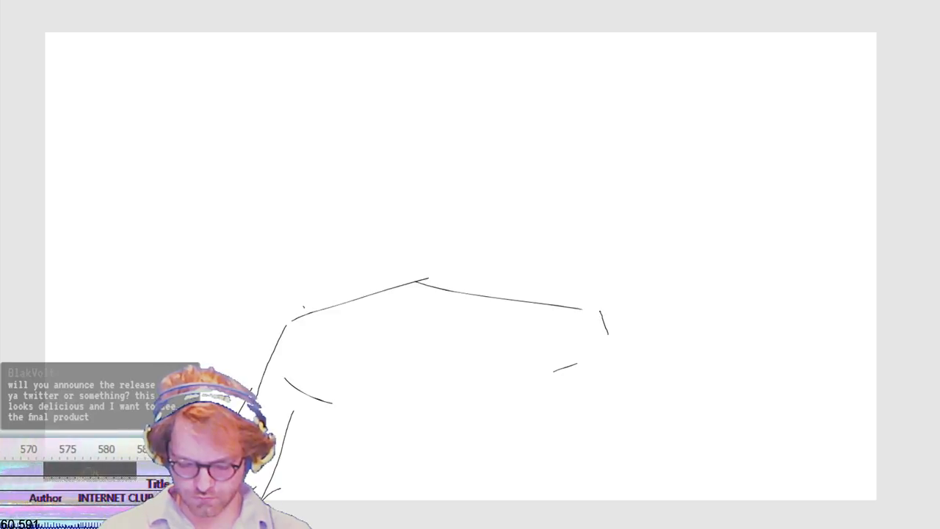
Step: Sketch round shoulder joints and cylindrical upper arms angled outward on both sides of the figure
mouse_move(345, 397)
left_mouse_down()
mouse_move(342, 389)
mouse_move(298, 432)
left_mouse_up()
left_click_drag(281, 464, 319, 397)
left_click_drag(544, 380, 623, 481)
mouse_move(679, 460)
left_mouse_down()
mouse_move(606, 355)
mouse_move(601, 320)
mouse_move(586, 368)
left_mouse_up()
mouse_move(355, 313)
left_mouse_down()
mouse_move(353, 369)
mouse_move(324, 380)
left_mouse_up()
mouse_move(338, 312)
left_mouse_down()
mouse_move(345, 336)
mouse_move(312, 421)
left_mouse_up()
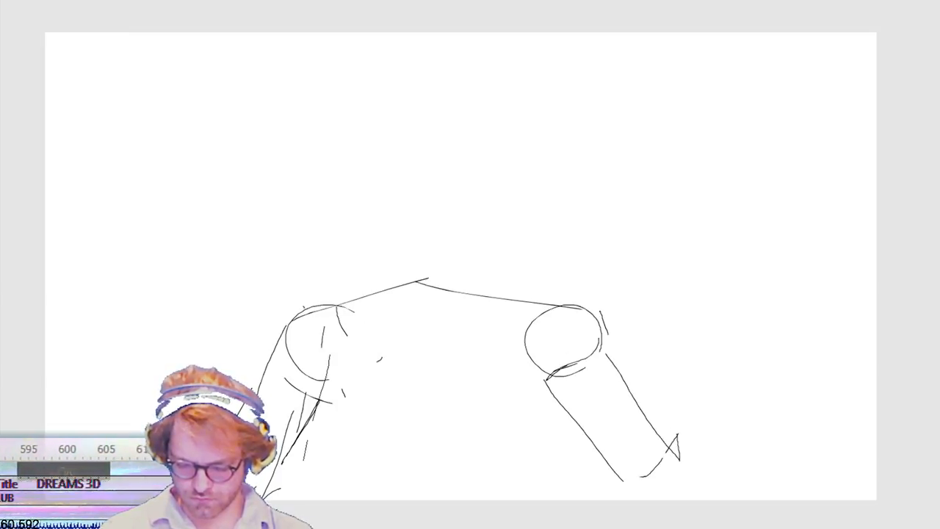
Step: Sketch a boxy torso between the arms with a curved lower edge and a chest line joining the shoulders
left_click_drag(320, 495, 562, 493)
left_click_drag(567, 493, 566, 432)
left_click_drag(560, 386, 560, 497)
mouse_move(566, 475)
left_mouse_down()
mouse_move(421, 504)
mouse_move(360, 504)
left_mouse_up()
left_click_drag(516, 312, 502, 310)
mouse_move(464, 308)
left_mouse_down()
mouse_move(394, 303)
mouse_move(526, 308)
left_mouse_up()
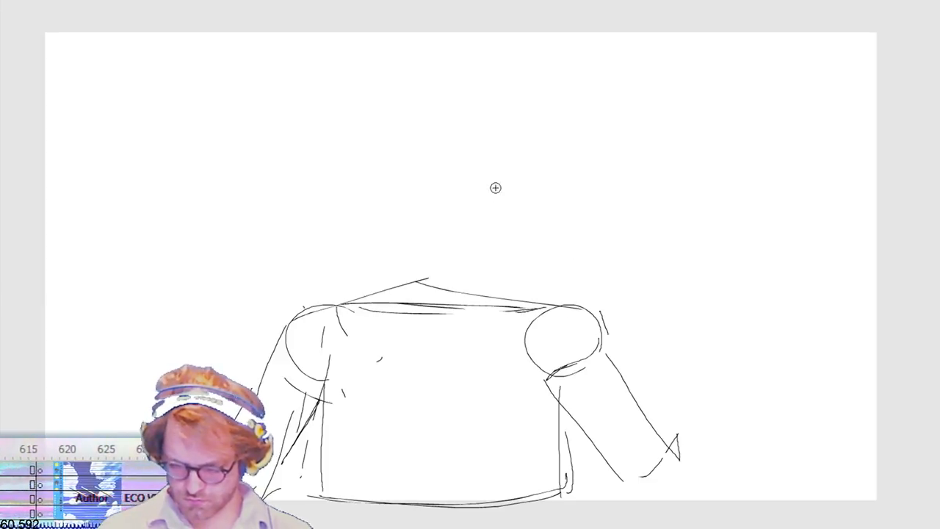
Step: Sketch a rounded head outline with jaw and chin above the shoulders
mouse_move(361, 138)
left_mouse_down()
mouse_move(389, 203)
mouse_move(443, 225)
mouse_move(379, 157)
mouse_move(389, 82)
mouse_move(459, 77)
mouse_move(504, 179)
left_mouse_up()
left_click_drag(505, 129, 498, 219)
mouse_move(469, 250)
left_mouse_down()
mouse_move(398, 243)
mouse_move(449, 257)
mouse_move(387, 221)
left_mouse_up()
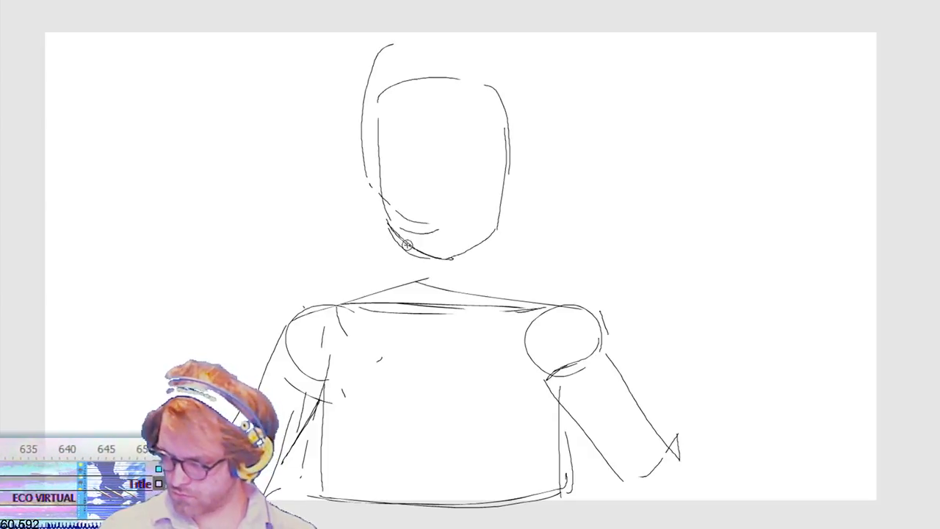
left_click_drag(456, 261, 429, 261)
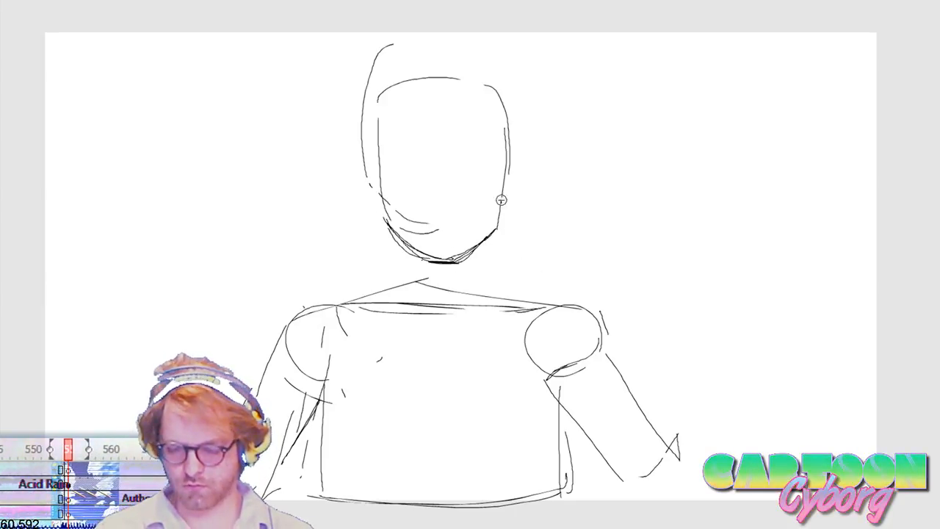
Step: Delete the head outline together with the neck and chest lines between the two shoulders
key("m")
mouse_move(337, 30)
left_mouse_down()
mouse_move(558, 269)
mouse_move(565, 284)
mouse_move(552, 317)
left_mouse_up()
key("Delete")
Step: Sketch an upright oval head above the torso, reinforcing its sides and chin with overlapping strokes
mouse_move(445, 56)
left_mouse_down()
mouse_move(381, 211)
mouse_move(487, 263)
mouse_move(508, 248)
mouse_move(404, 245)
left_mouse_up()
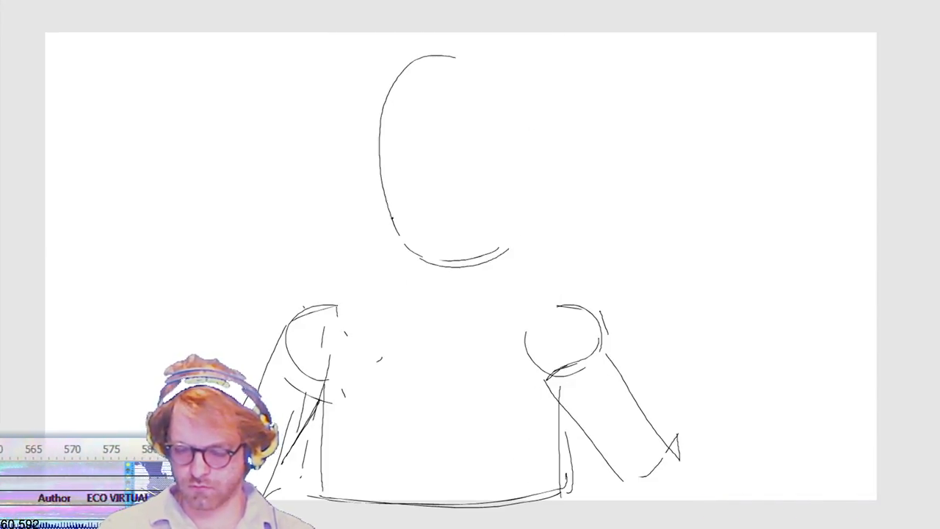
left_click_drag(380, 132, 472, 256)
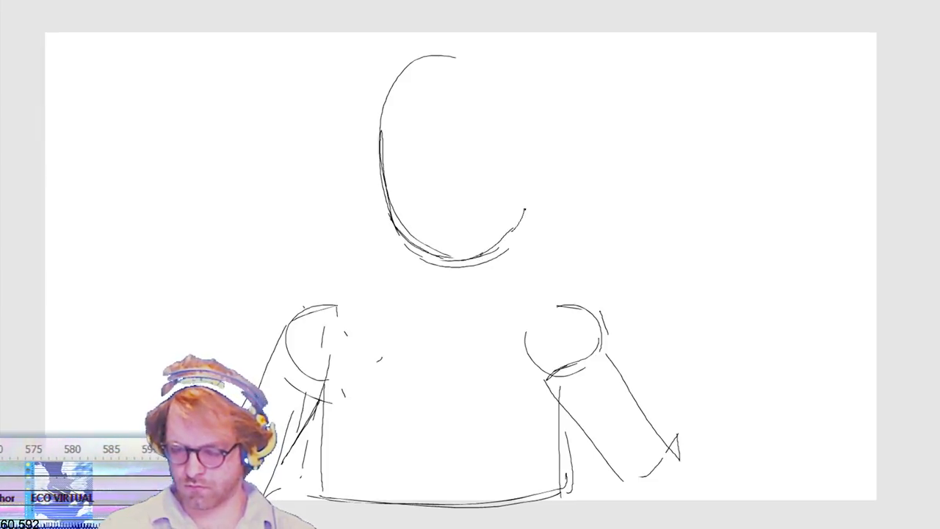
left_click_drag(529, 189, 512, 242)
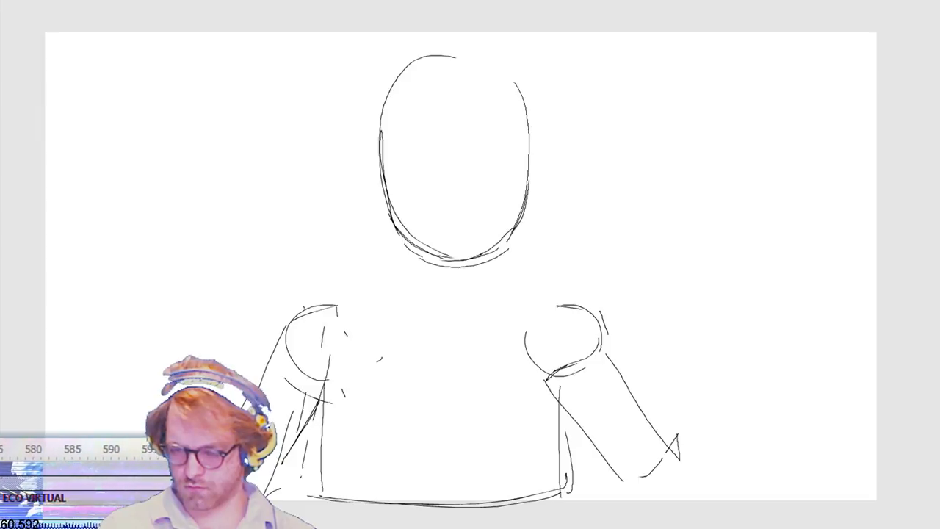
Step: Select the oval head and nudge it slightly left and down to sit over the torso
key("v")
left_click_drag(368, 294, 564, 0)
key("shift+Left")
key("shift+Left")
key("shift+Left")
key("Down")
key("Down")
key("Down")
key("Left")
key("Right")
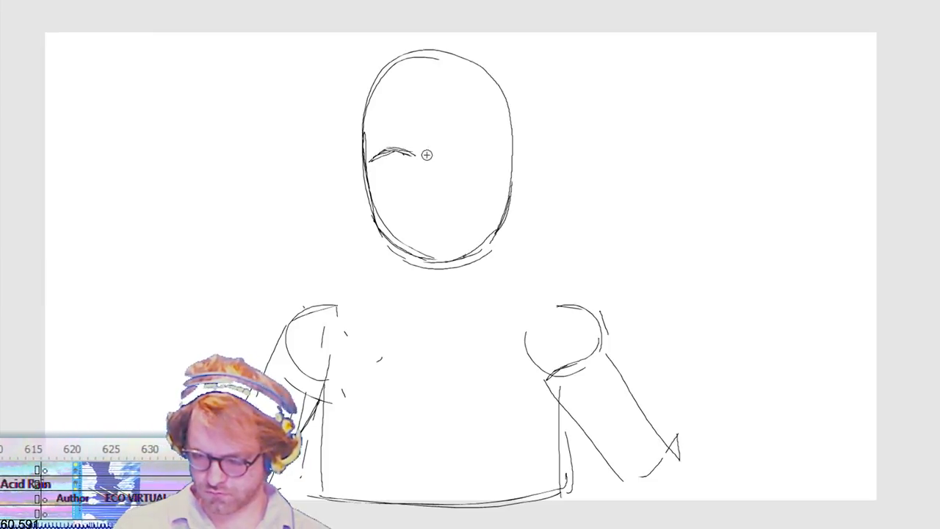
key("v")
left_click_drag(439, 131, 373, 164)
key("ctrl+z")
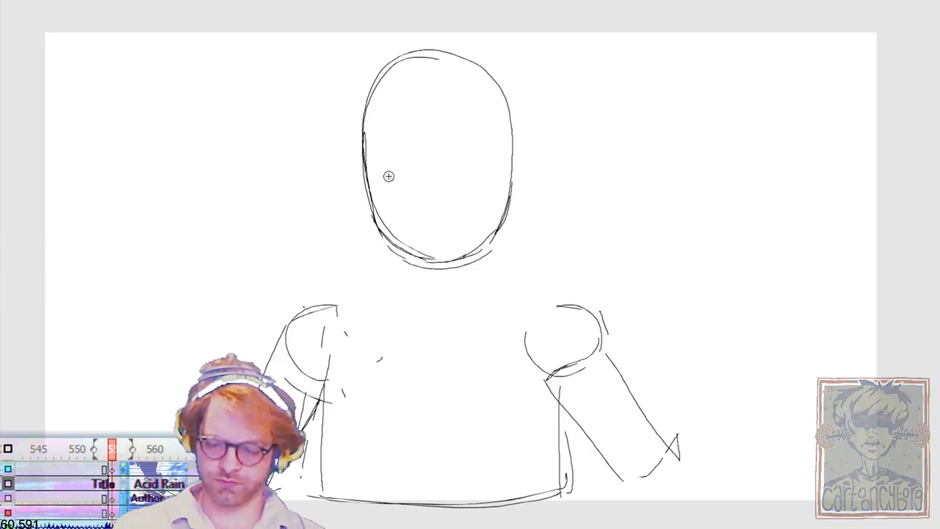
Step: Draw two almond-shaped eyes across the middle of the oval head and nudge the right one into position
mouse_move(390, 154)
left_mouse_down()
mouse_move(375, 173)
mouse_move(392, 153)
left_mouse_up()
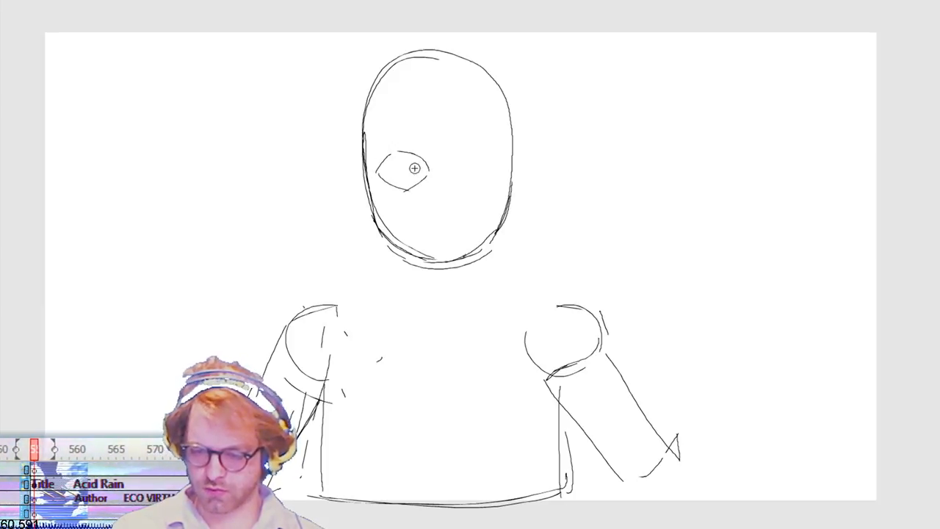
mouse_move(455, 156)
left_mouse_down()
mouse_move(442, 173)
mouse_move(445, 157)
mouse_move(464, 185)
mouse_move(508, 189)
left_mouse_up()
key("shift+Right")
key("Left")
key("Left")
key("Left")
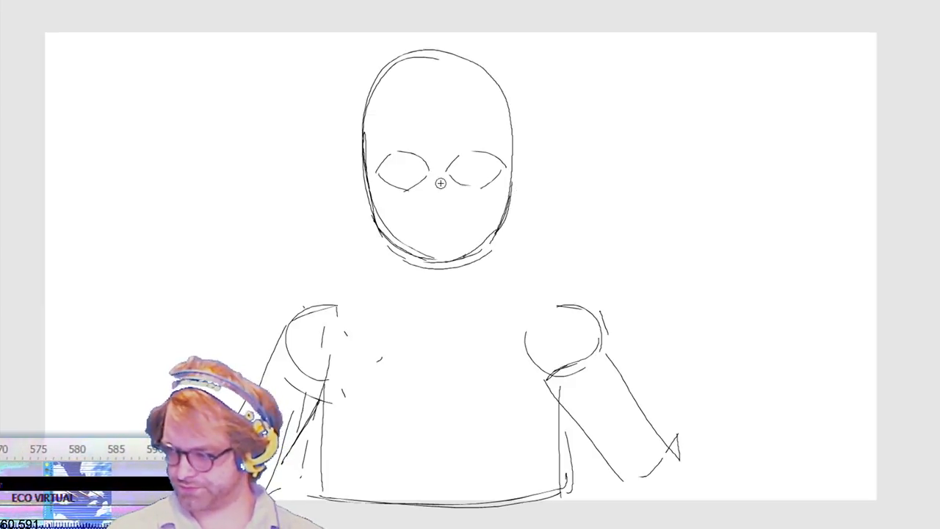
Step: Add upper lid lines above both eyes and sketch an iris in each one
mouse_move(371, 156)
left_mouse_down()
mouse_move(379, 162)
mouse_move(404, 148)
mouse_move(424, 157)
left_mouse_up()
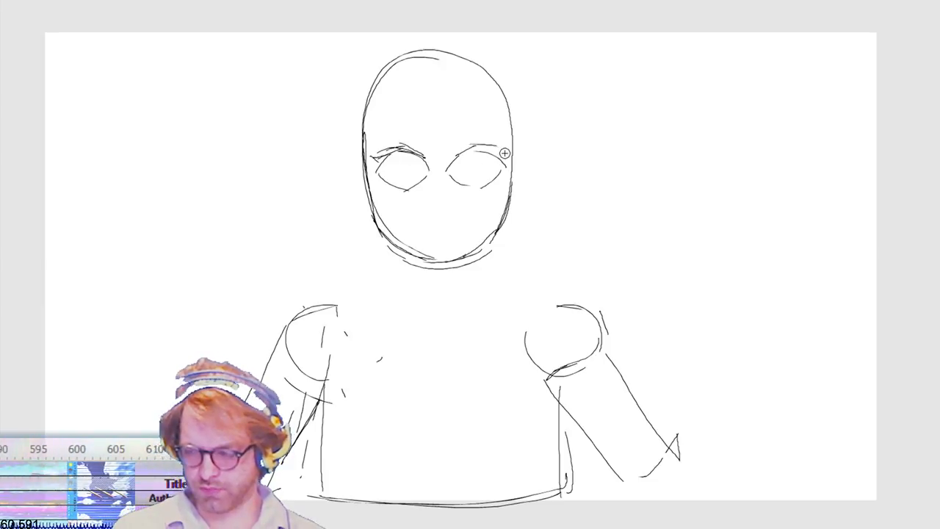
left_click_drag(471, 146, 502, 157)
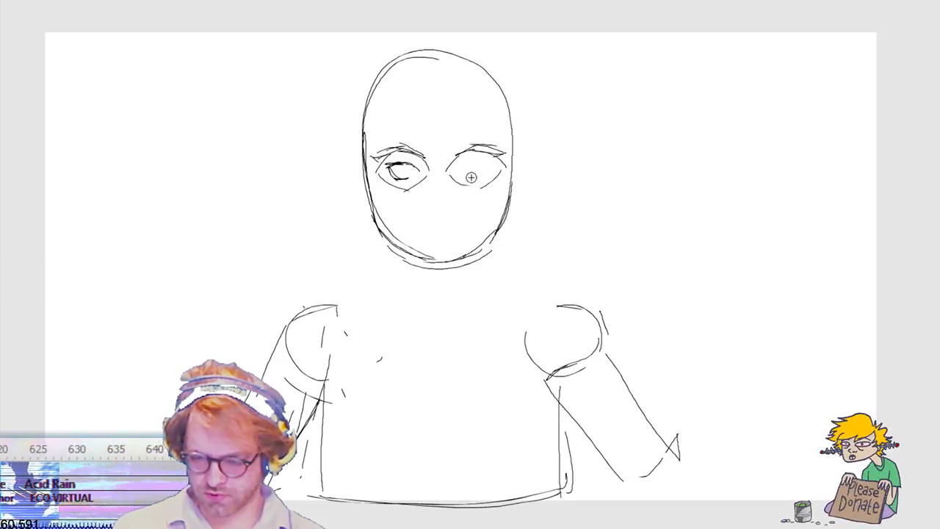
mouse_move(463, 166)
left_mouse_down()
mouse_move(493, 163)
mouse_move(478, 177)
mouse_move(489, 174)
left_mouse_up()
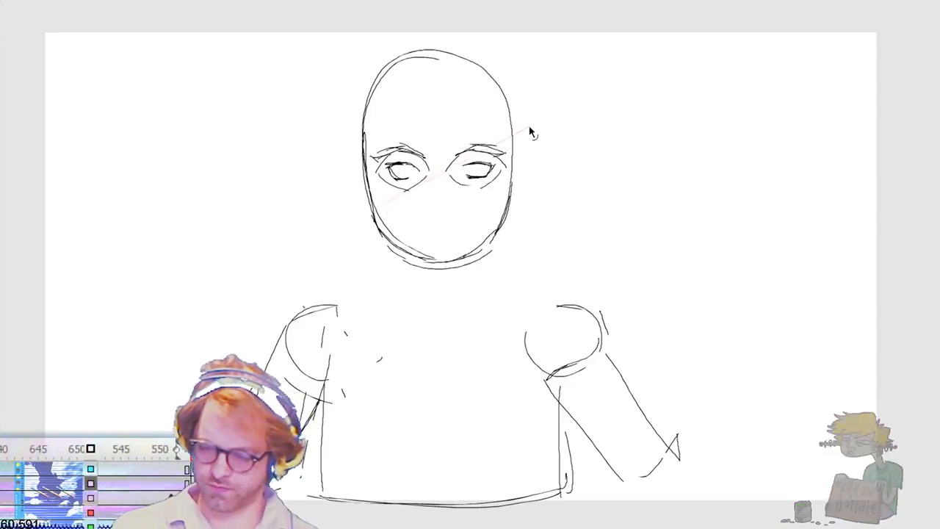
Step: Delete the oval head with its facial features, leaving the body sketch in place
left_click_drag(599, 34, 325, 289)
key("Delete")
key("b")
mouse_move(420, 174)
left_mouse_down()
mouse_move(346, 220)
mouse_move(315, 273)
mouse_move(330, 303)
left_mouse_up()
key("ctrl+z")
mouse_move(435, 211)
left_mouse_down()
mouse_move(463, 180)
mouse_move(537, 213)
mouse_move(544, 103)
mouse_move(605, 139)
left_mouse_up()
key("ctrl+z")
mouse_move(419, 216)
left_mouse_down()
mouse_move(483, 251)
mouse_move(470, 305)
mouse_move(478, 321)
mouse_move(595, 273)
mouse_move(497, 298)
left_mouse_up()
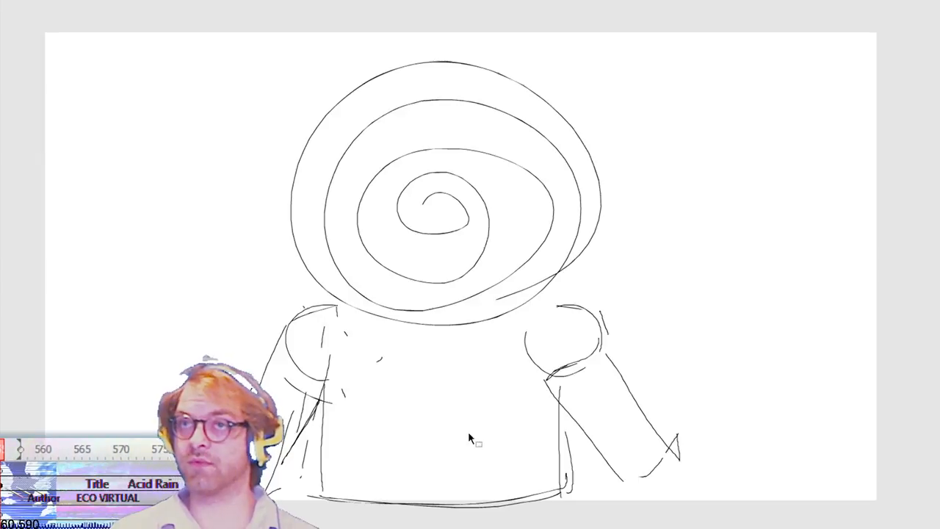
key("ctrl+z")
mouse_move(445, 202)
left_mouse_down()
mouse_move(477, 262)
mouse_move(507, 283)
mouse_move(419, 311)
mouse_move(313, 151)
mouse_move(393, 339)
left_mouse_up()
key("ctrl+z")
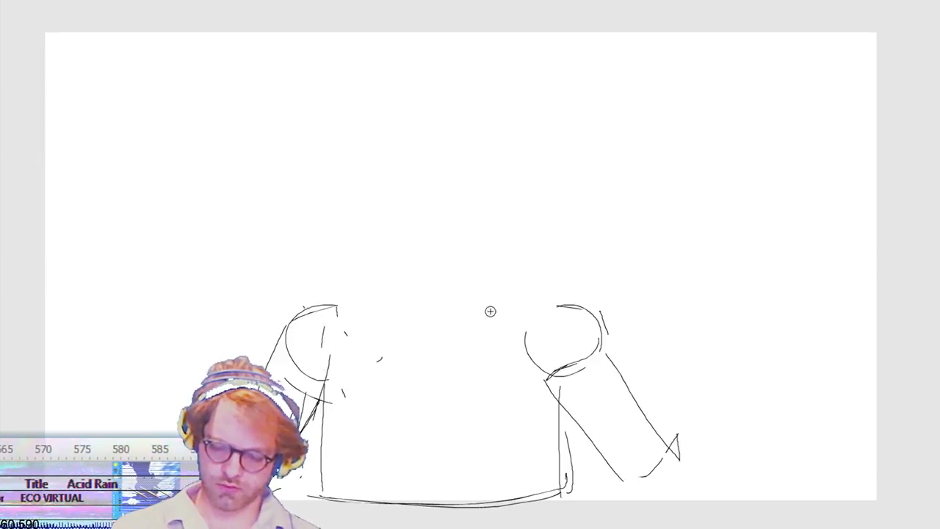
Step: Sketch a new, lower head outline above the torso with short broken strokes for the crown, sides and chin
mouse_move(423, 93)
left_mouse_down()
mouse_move(404, 97)
mouse_move(375, 133)
left_mouse_up()
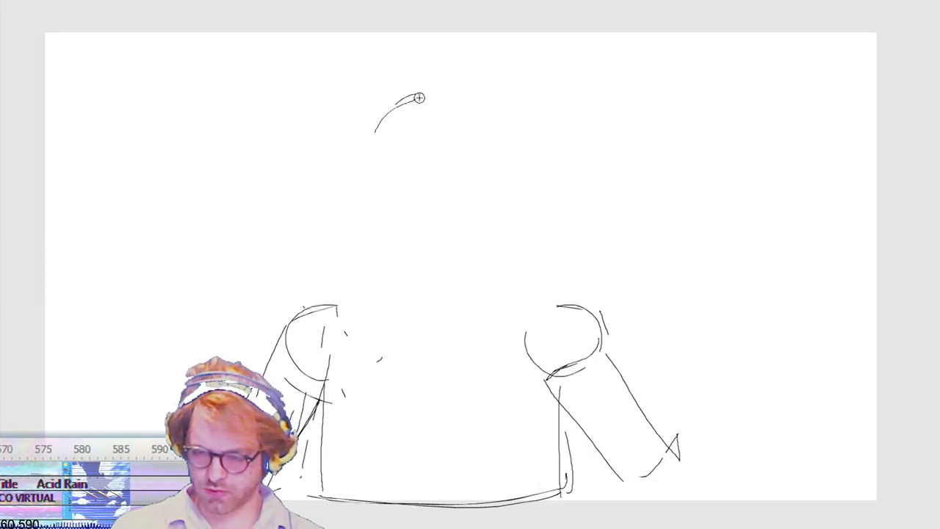
left_click_drag(370, 180, 373, 226)
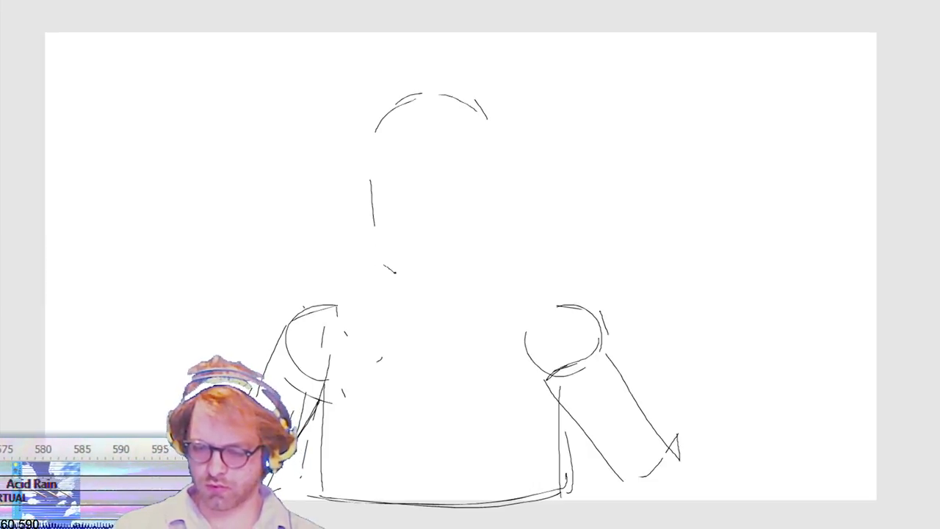
mouse_move(456, 285)
left_mouse_down()
mouse_move(487, 258)
mouse_move(492, 175)
left_mouse_up()
left_click_drag(489, 141, 493, 182)
Step: Add an ear on each side of the head and extend the jaw lines from the ears toward the chin
mouse_move(371, 194)
left_mouse_down()
mouse_move(349, 214)
mouse_move(376, 233)
left_mouse_up()
left_click_drag(508, 185, 500, 226)
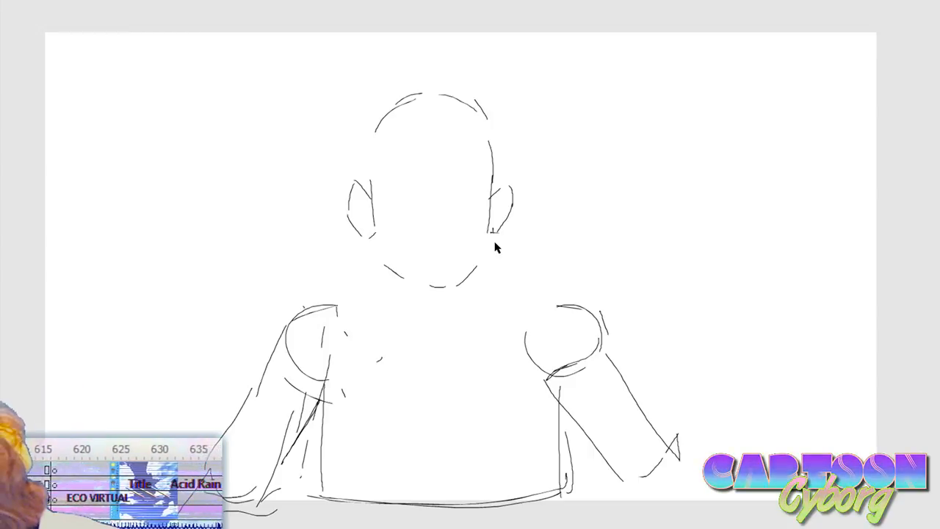
left_click_drag(492, 232, 478, 268)
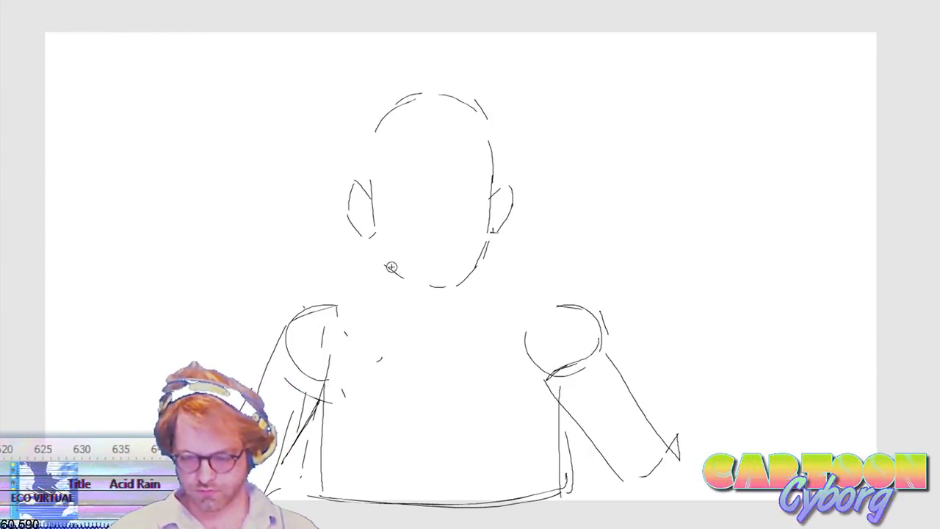
left_click_drag(377, 236, 403, 278)
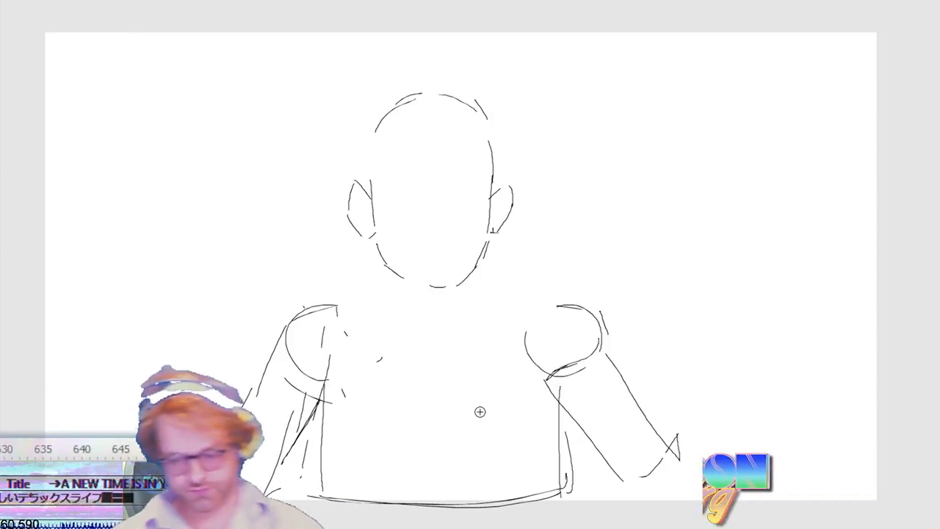
Step: Delete the left ear and redraw it higher, angled outward from the side of the head
left_click_drag(327, 165, 373, 264)
key("Delete")
key("b")
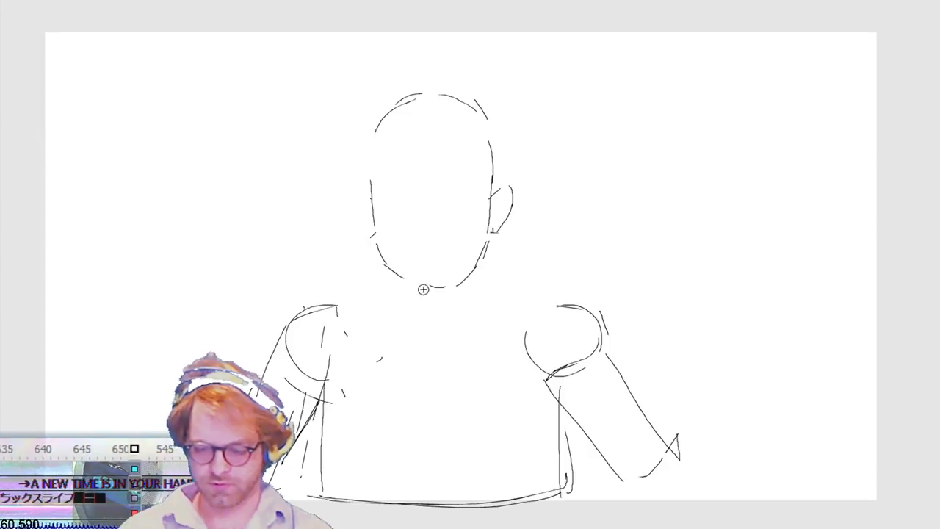
left_click_drag(373, 201, 357, 183)
left_click_drag(354, 183, 341, 191)
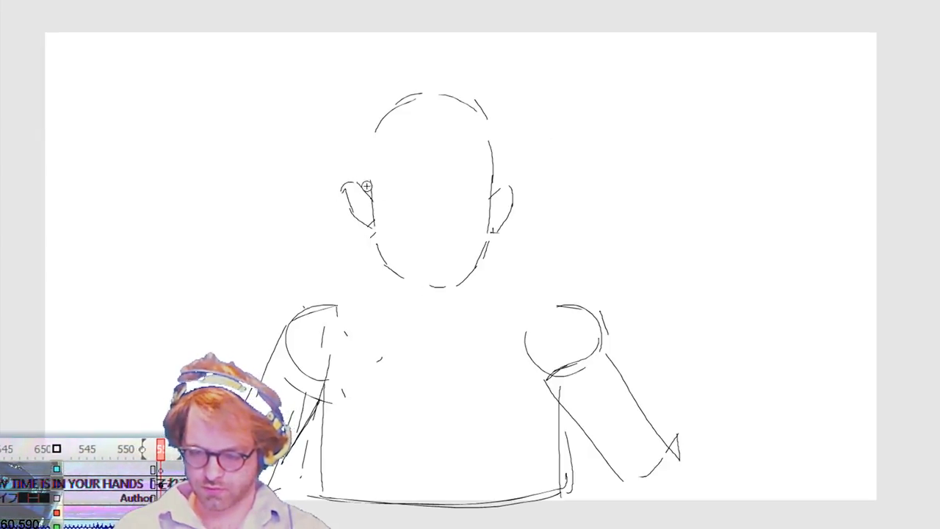
left_click_drag(370, 194, 357, 182)
left_click_drag(357, 180, 347, 198)
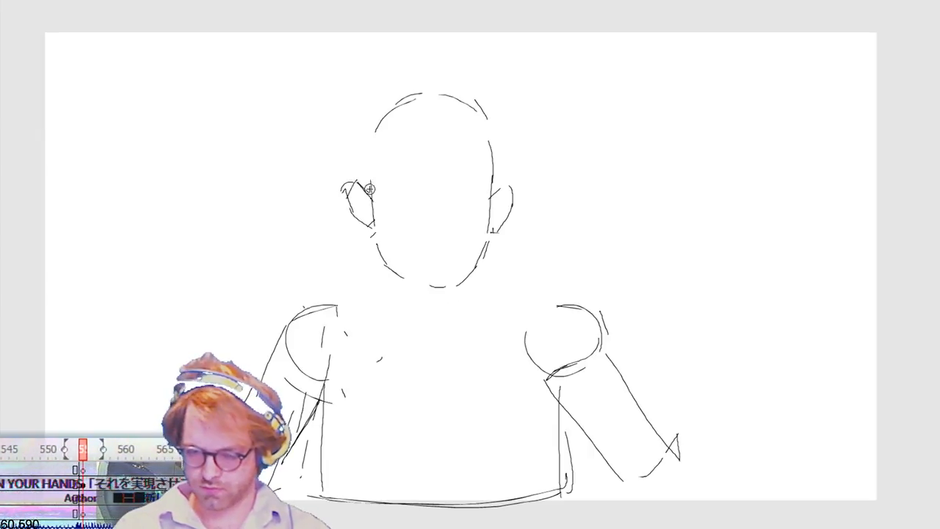
Step: Erase the loose upper strokes of the left ear and redraw its top as a clean point
key("v")
mouse_move(337, 177)
left_mouse_down()
mouse_move(357, 204)
mouse_move(350, 175)
left_mouse_up()
key("Delete")
key("b")
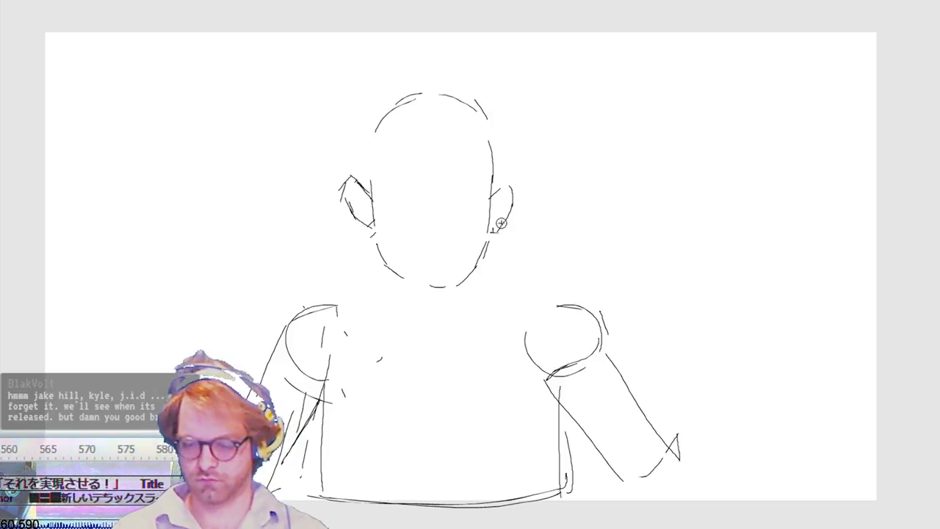
Step: Extend the right ear's upper contour to match the left one and strengthen the jaw line beneath the ears
left_click_drag(508, 181, 513, 208)
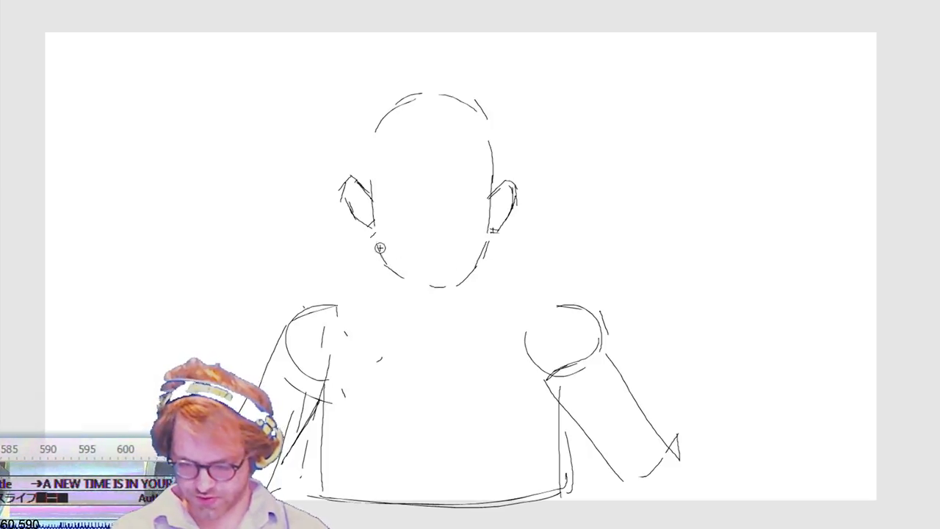
left_click_drag(374, 227, 390, 261)
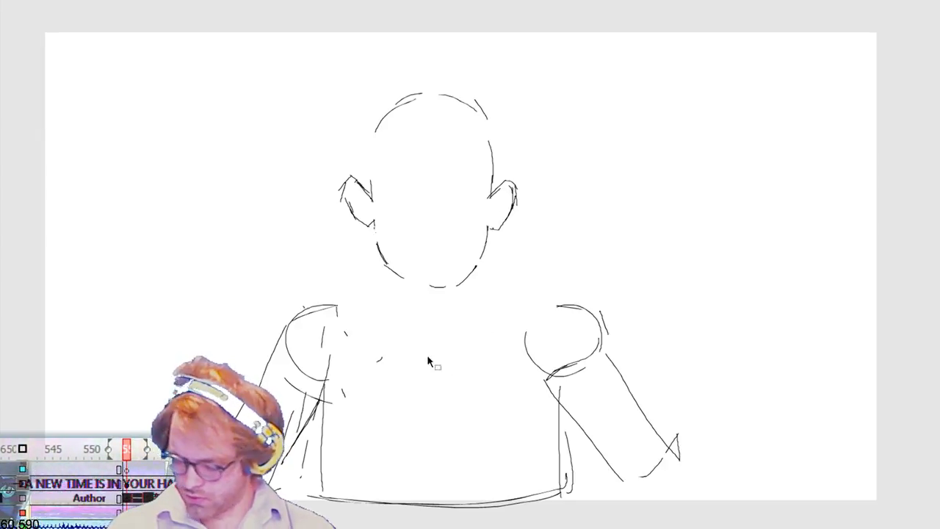
Step: Delete the broken lower-left jaw strokes and redraw the jaw as a continuous line from ear to ear around the chin
left_click_drag(382, 268, 415, 244)
key("Delete")
key("b")
mouse_move(372, 221)
left_mouse_down()
mouse_move(379, 250)
mouse_move(418, 281)
mouse_move(459, 283)
mouse_move(451, 279)
mouse_move(482, 260)
left_mouse_up()
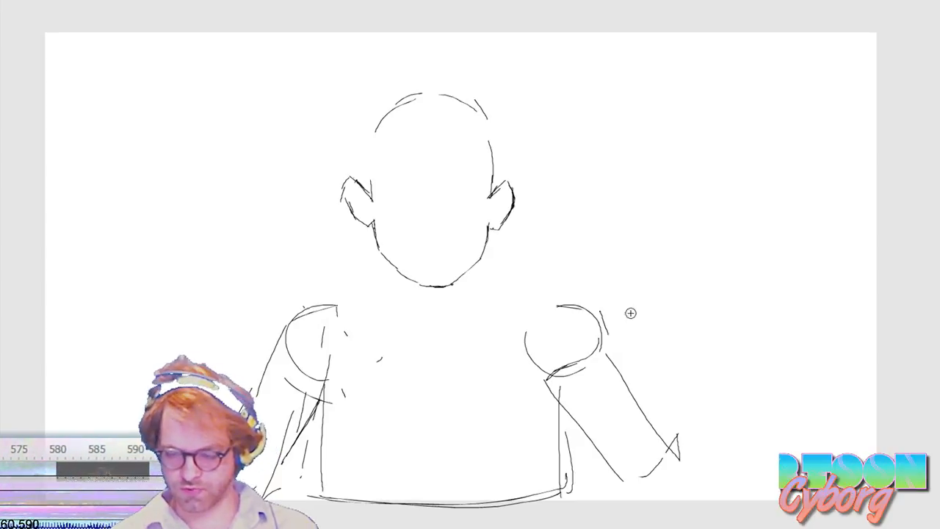
Step: Select the whole head with both ears and move it up and slightly right above the torso
left_click_drag(360, 302, 457, 220)
mouse_move(330, 88)
left_mouse_down()
mouse_move(411, 210)
mouse_move(543, 310)
mouse_move(524, 298)
left_mouse_up()
key("shift+Up")
key("shift+Up")
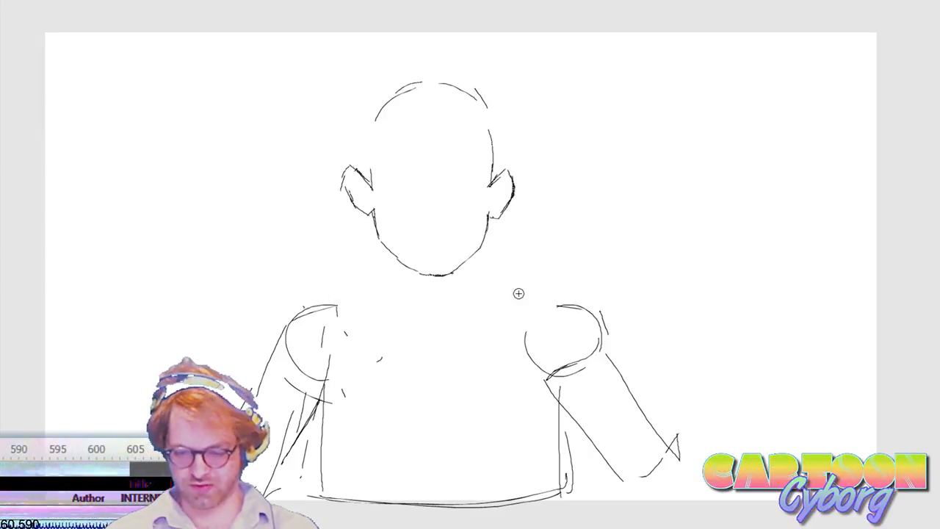
key("shift+Right")
key("shift+Left")
key("Down")
key("Down")
key("Right")
key("Right")
key("Right")
key("Right")
key("Right")
key("Up")
key("Up")
key("Right")
key("Right")
key("Right")
key("Left")
Step: Draw both sides of the neck, curving from the jaw out into the shoulders
key("b")
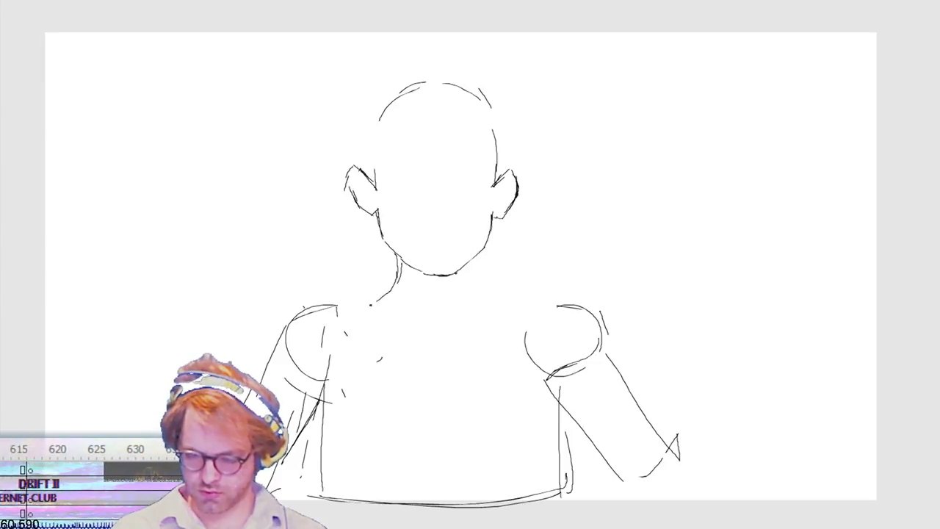
mouse_move(474, 259)
left_mouse_down()
mouse_move(479, 290)
mouse_move(524, 315)
left_mouse_up()
key("ctrl+z")
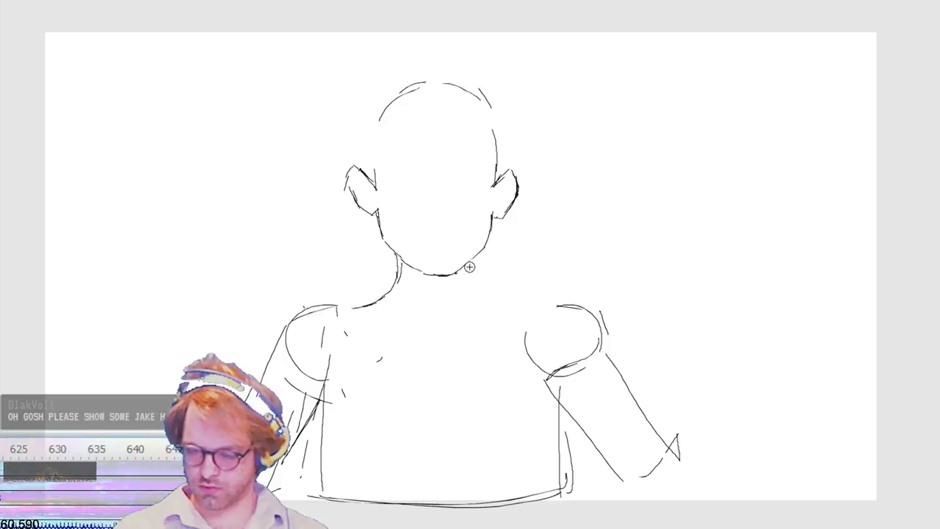
left_click_drag(540, 311, 471, 263)
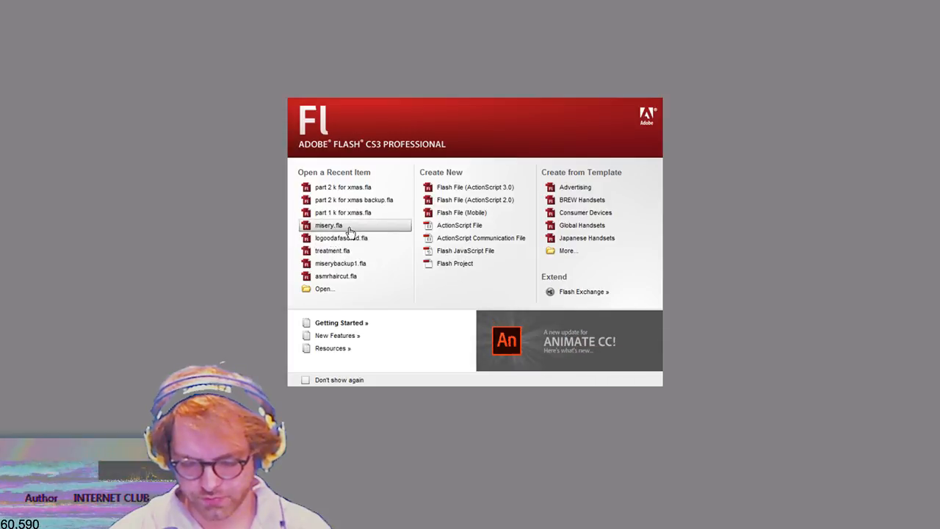
Step: Open the recent file misery.fla, and return to the storyboard by reopening part 2 k for xmas.fla
left_click(351, 230)
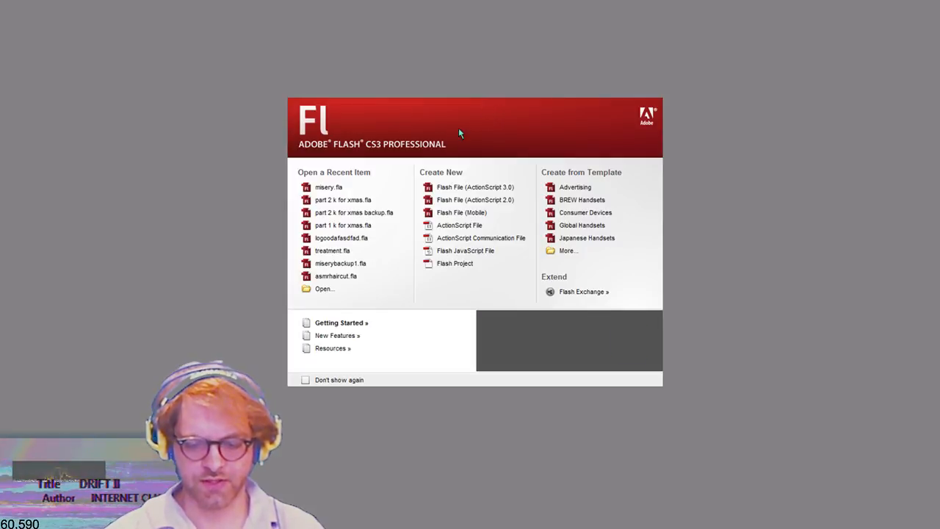
left_click(355, 201)
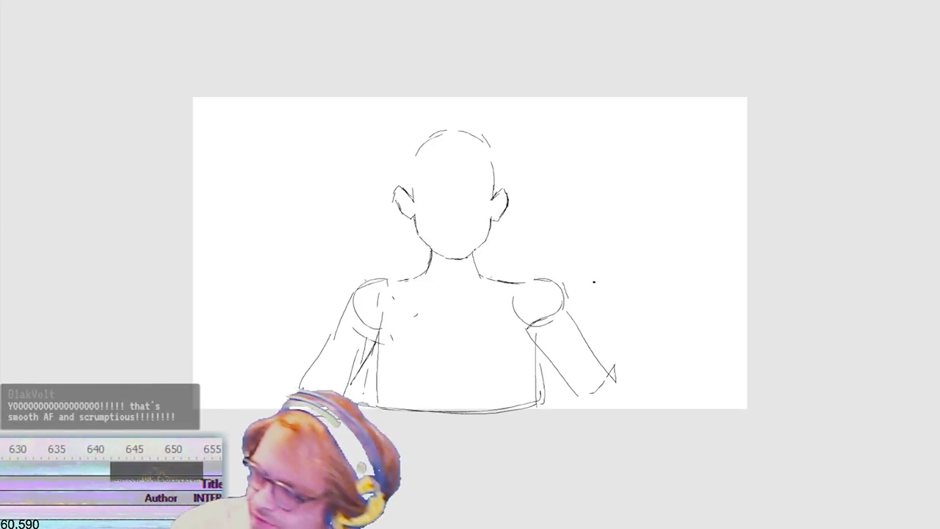
key("ctrl+equal")
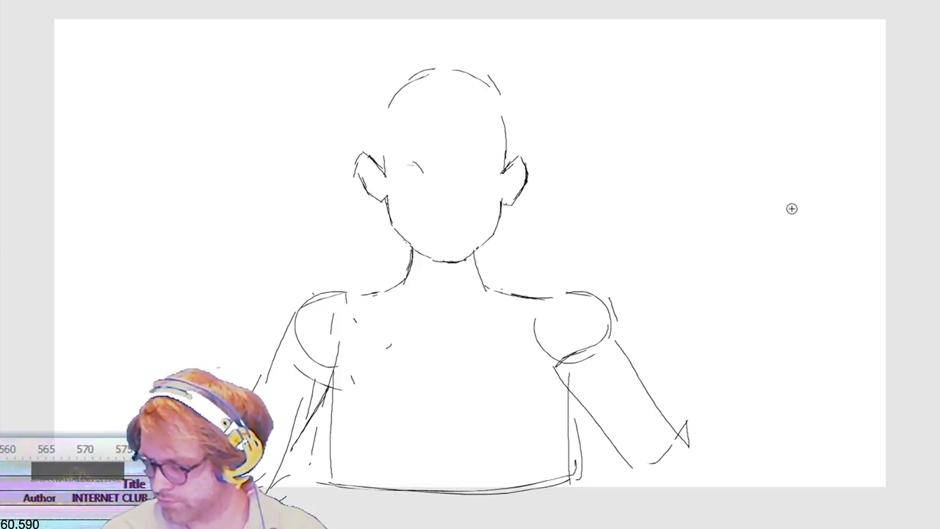
Step: Draw two almond-shaped eyes level with the tops of the ears
left_click_drag(659, 258, 671, 303)
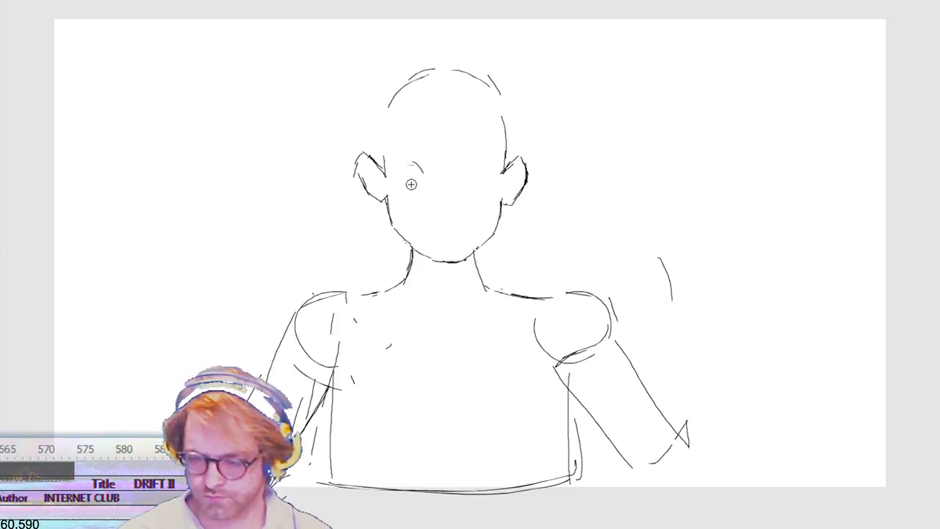
mouse_move(394, 165)
left_mouse_down()
mouse_move(411, 160)
mouse_move(416, 173)
left_mouse_up()
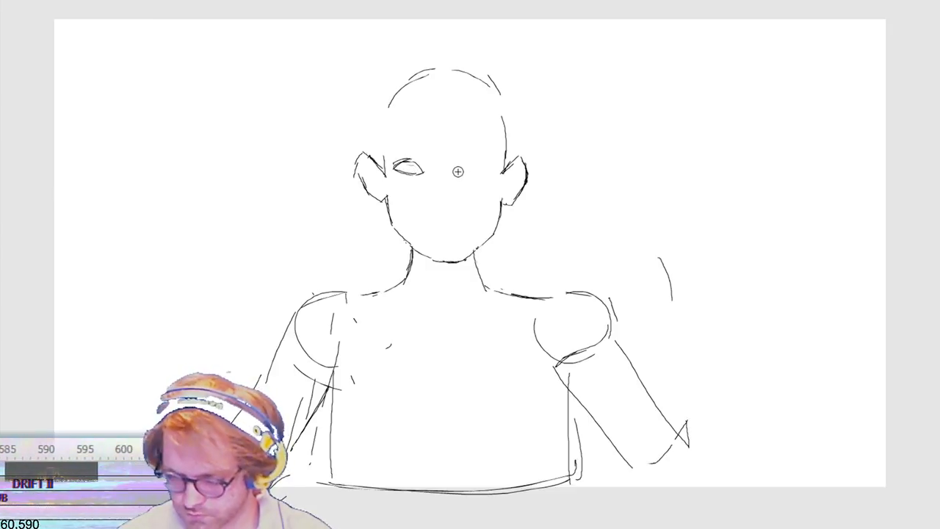
left_click_drag(473, 159, 496, 167)
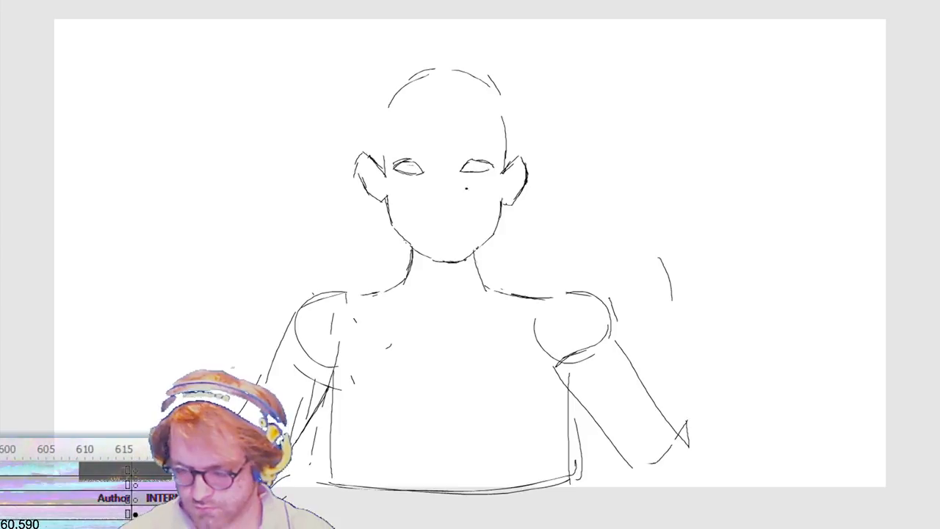
Step: Select the left eye, shift it slightly toward the nose and stretch it a little wider
left_click_drag(439, 147, 388, 182)
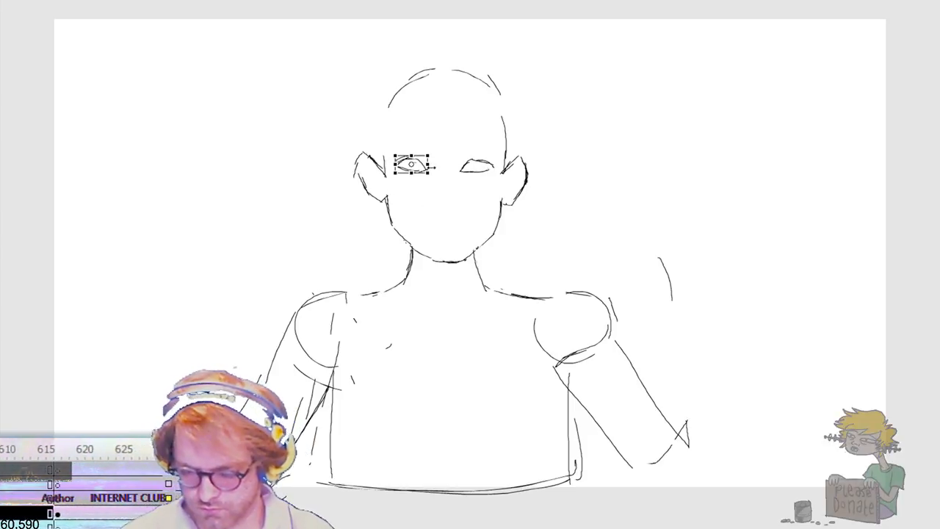
left_click_drag(431, 164, 435, 164)
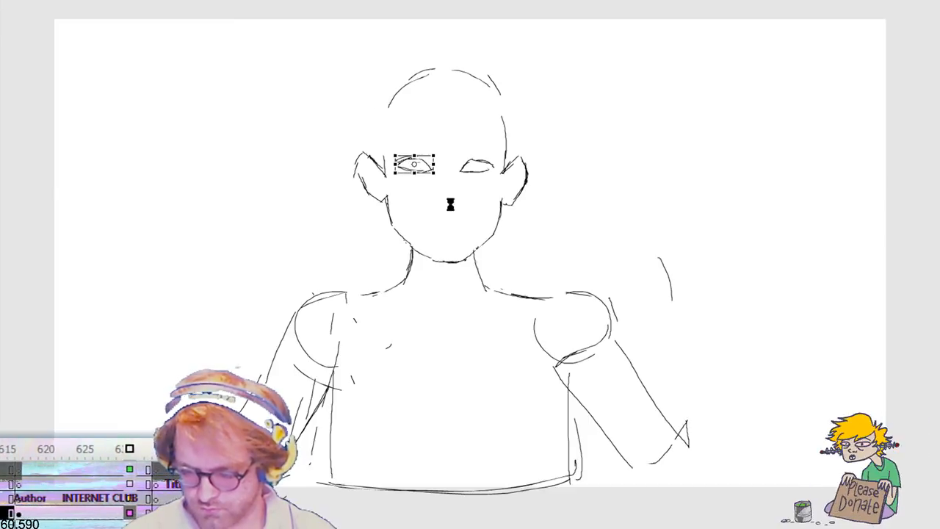
left_click_drag(451, 203, 450, 213)
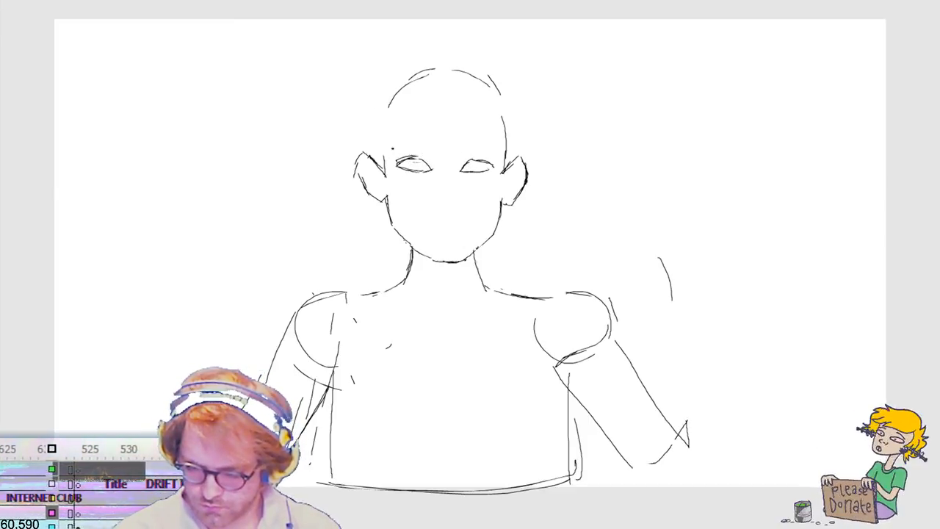
left_click_drag(402, 139, 430, 140)
mouse_move(398, 144)
left_mouse_down()
mouse_move(424, 139)
mouse_move(407, 142)
left_mouse_up()
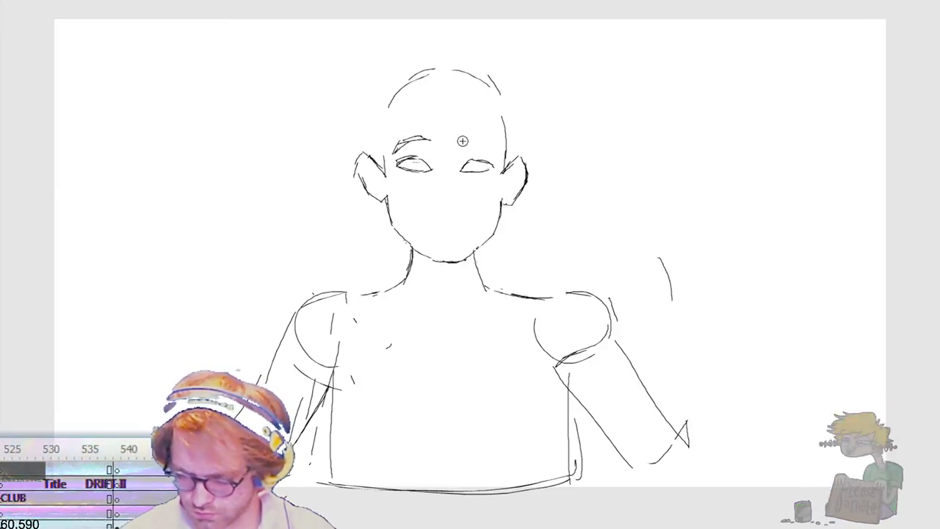
left_click_drag(463, 141, 489, 149)
key("ctrl+z")
key("ctrl+z")
key("ctrl+z")
key("ctrl+z")
key("ctrl+z")
key("ctrl+z")
left_click_drag(429, 141, 399, 145)
key("ctrl+z")
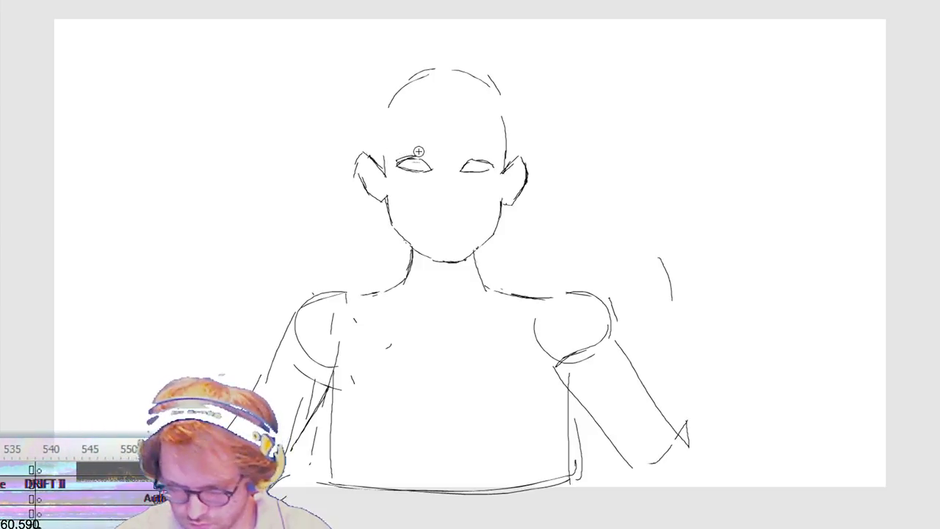
Step: Draw a sharply angled eyebrow above each eye and sketch the hairline across the upper forehead
left_click_drag(428, 151, 406, 142)
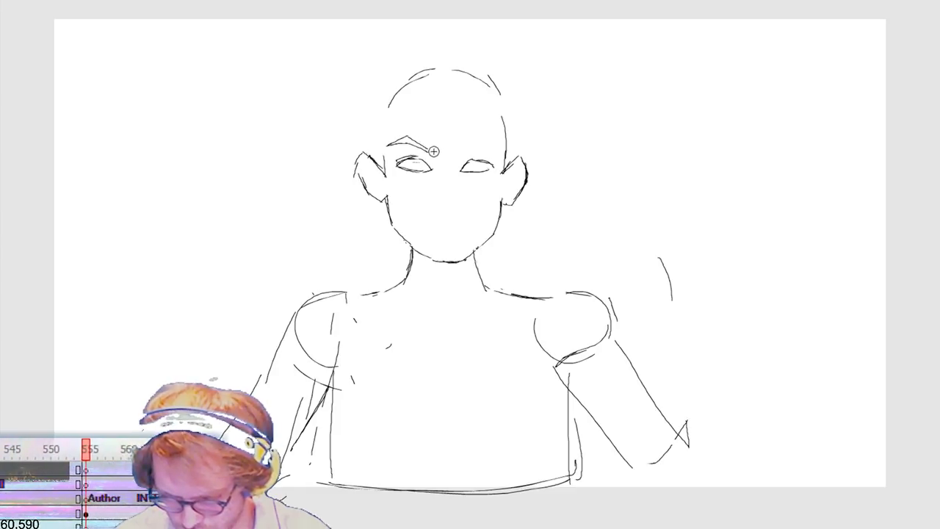
left_click_drag(433, 152, 406, 143)
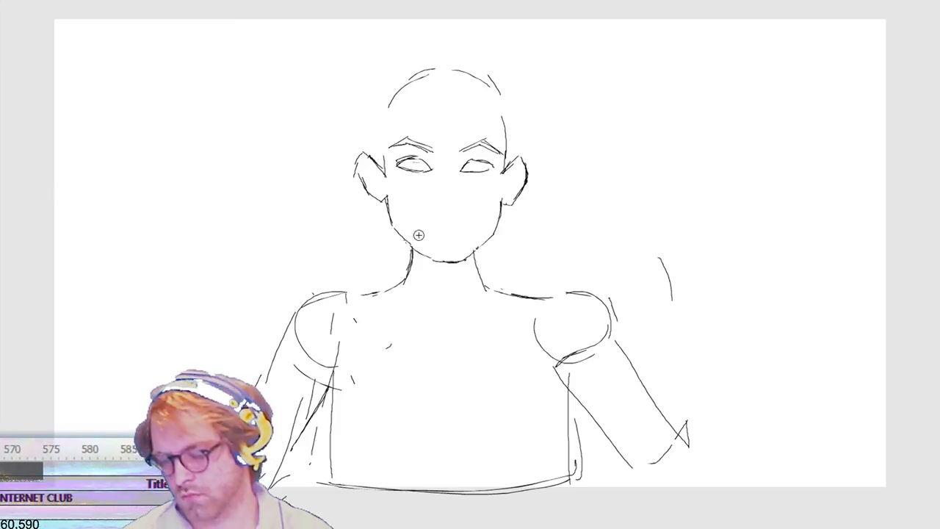
mouse_move(398, 107)
left_mouse_down()
mouse_move(501, 103)
mouse_move(396, 96)
mouse_move(390, 104)
left_mouse_up()
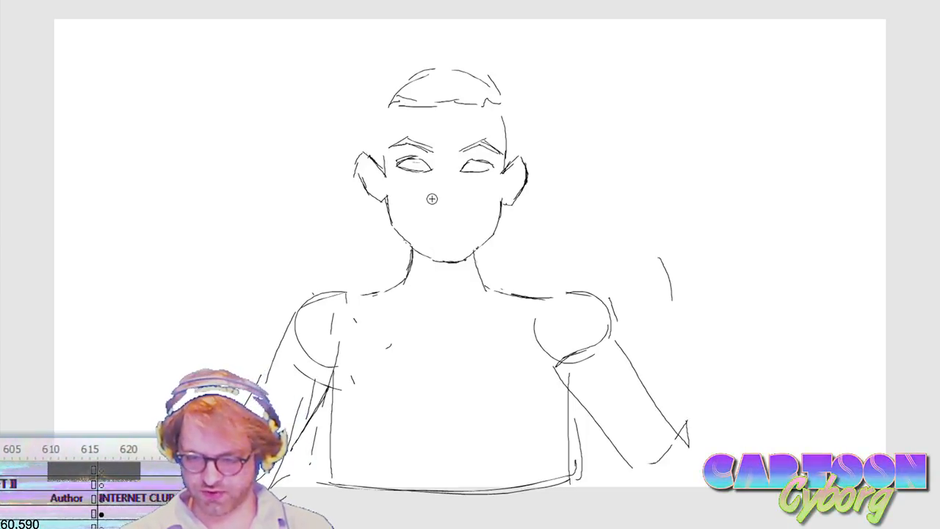
Step: Draw the two nostrils in the middle of the face and nudge them slightly up and left
mouse_move(431, 205)
left_mouse_down()
mouse_move(460, 206)
mouse_move(438, 211)
left_mouse_up()
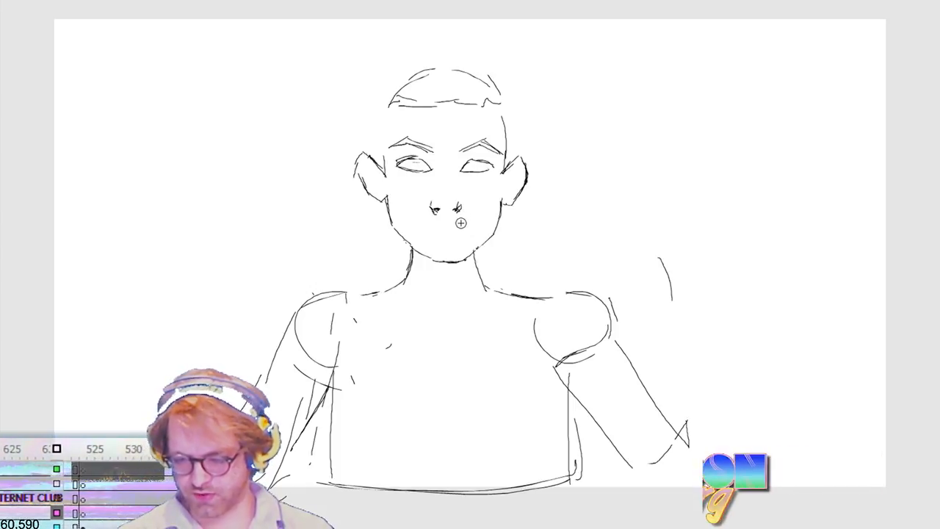
left_click_drag(415, 224, 471, 189)
key("shift+Up")
key("shift+Left")
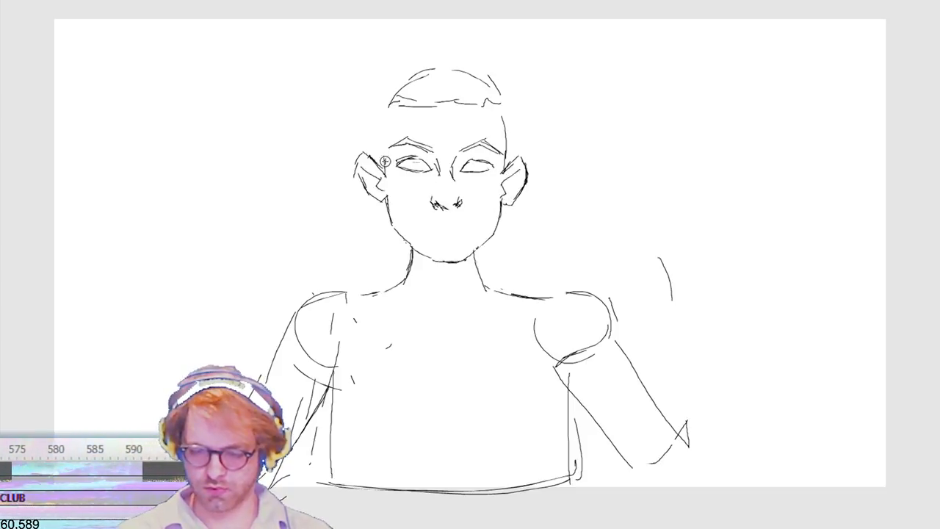
Step: Draw the temple lines from the hairline to the ears and start the hair outline with short strokes above each ear
left_click_drag(384, 167, 391, 94)
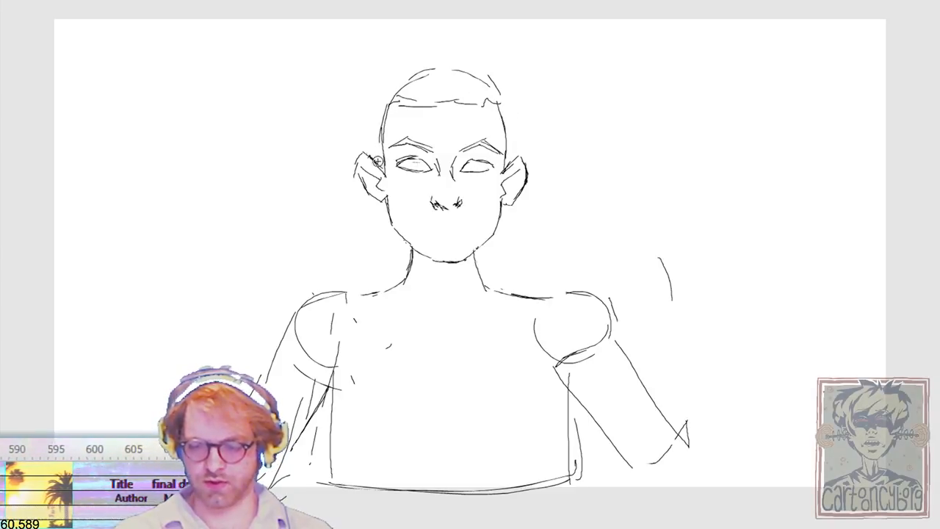
left_click_drag(361, 142, 342, 97)
left_click_drag(512, 158, 537, 100)
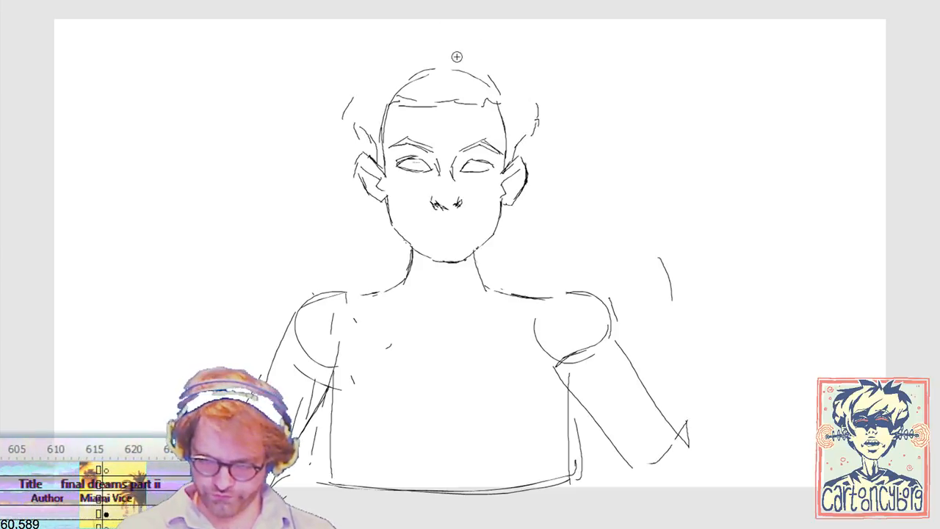
Step: Draw a bushy, wavy hair outline over the head from ear to ear, undoing and redrawing the upper right strokes
mouse_move(379, 59)
left_mouse_down()
mouse_move(330, 115)
mouse_move(368, 149)
left_mouse_up()
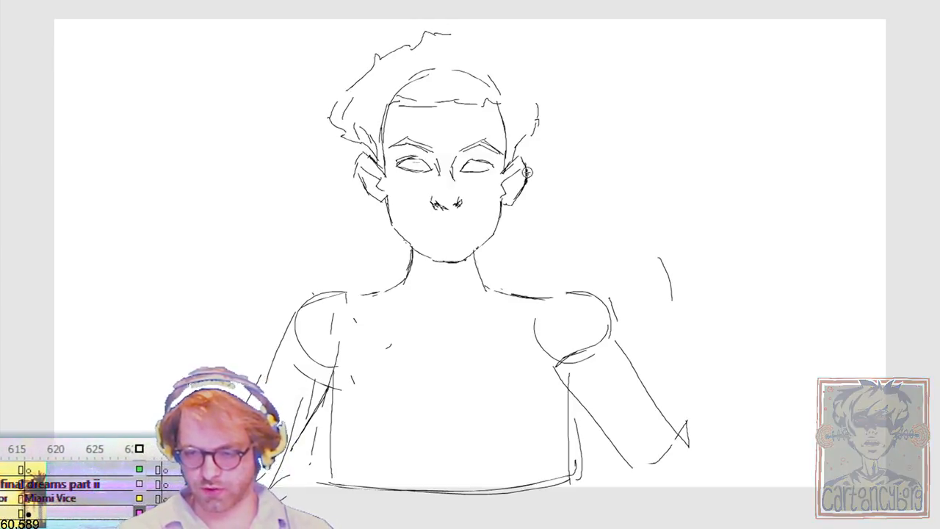
mouse_move(552, 123)
left_mouse_down()
mouse_move(537, 81)
mouse_move(492, 35)
left_mouse_up()
mouse_move(415, 34)
left_mouse_down()
mouse_move(445, 28)
mouse_move(363, 61)
mouse_move(338, 113)
left_mouse_up()
mouse_move(476, 27)
left_mouse_down()
mouse_move(511, 30)
mouse_move(537, 80)
left_mouse_up()
key("ctrl+z")
key("ctrl+z")
left_click_drag(499, 40, 492, 35)
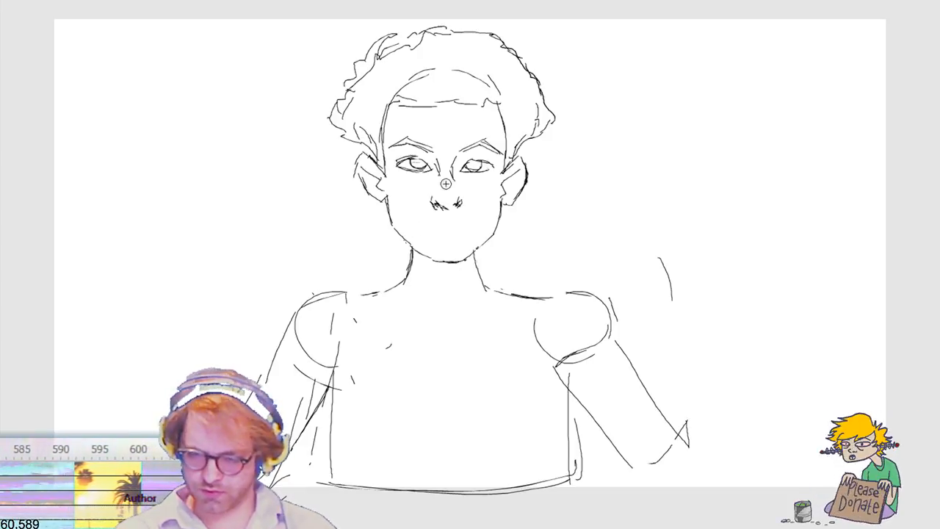
Step: Select the eyes and eyebrows and compress them vertically so the brows sit closer to the eyes
mouse_move(394, 128)
left_mouse_down()
mouse_move(440, 177)
mouse_move(505, 179)
left_mouse_up()
key("b")
key("ctrl+t")
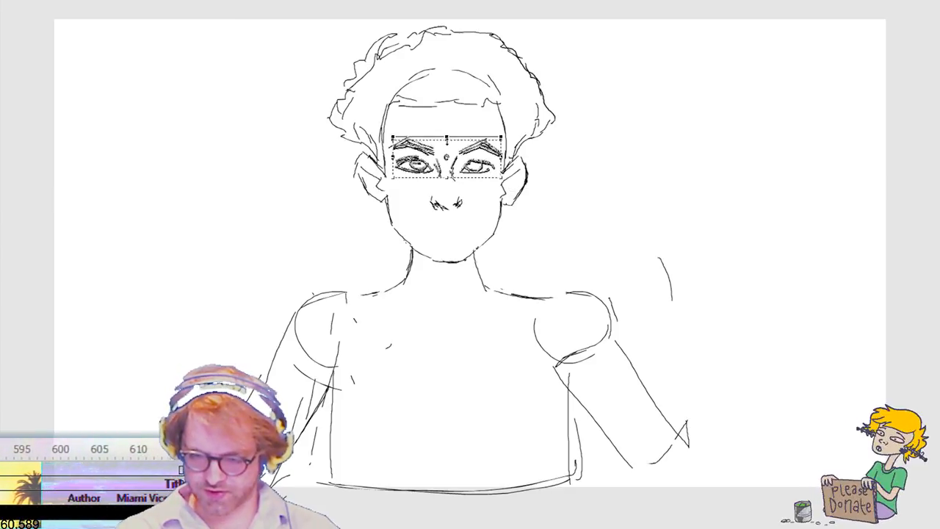
key("Return")
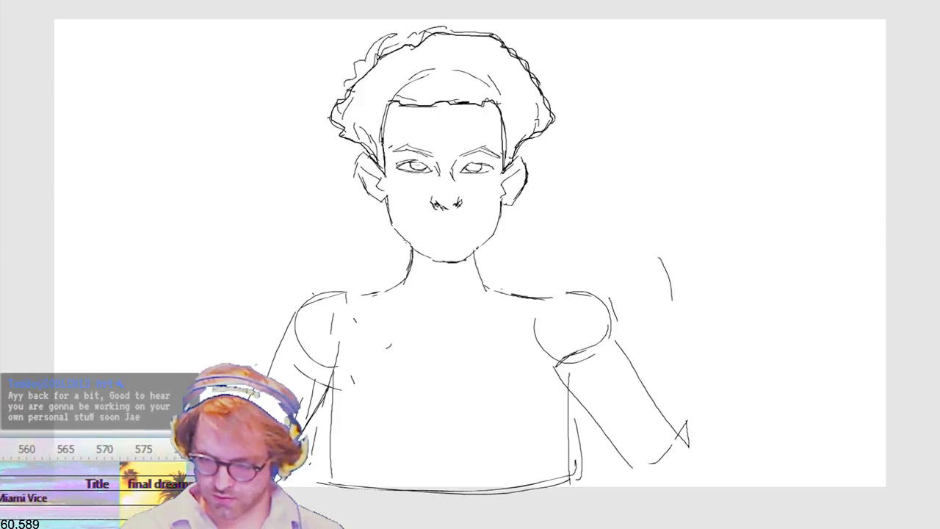
Step: Fill the enclosed hair shape with solid black
left_click(392, 85)
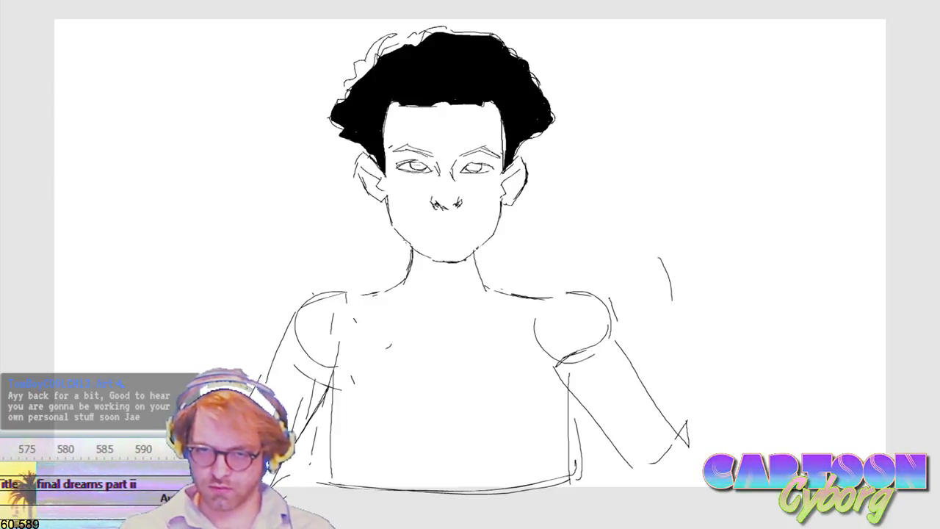
key("k")
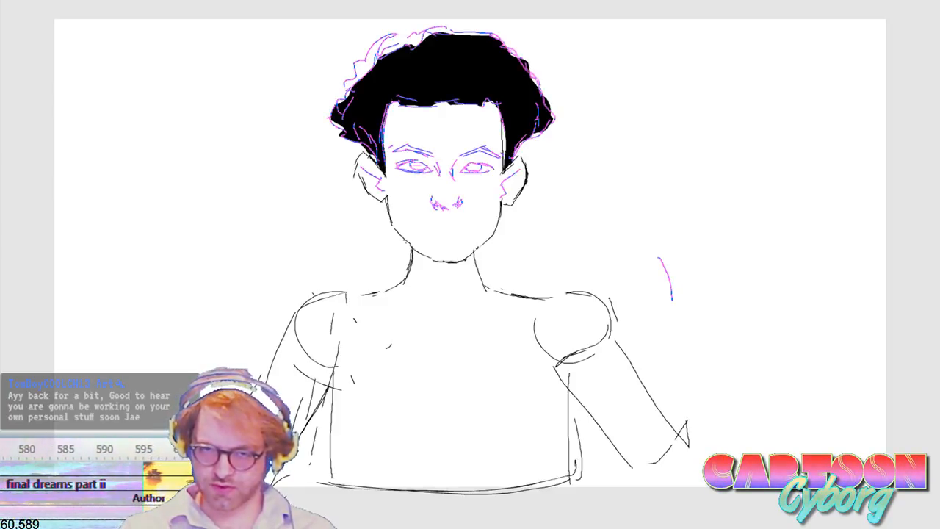
key("k")
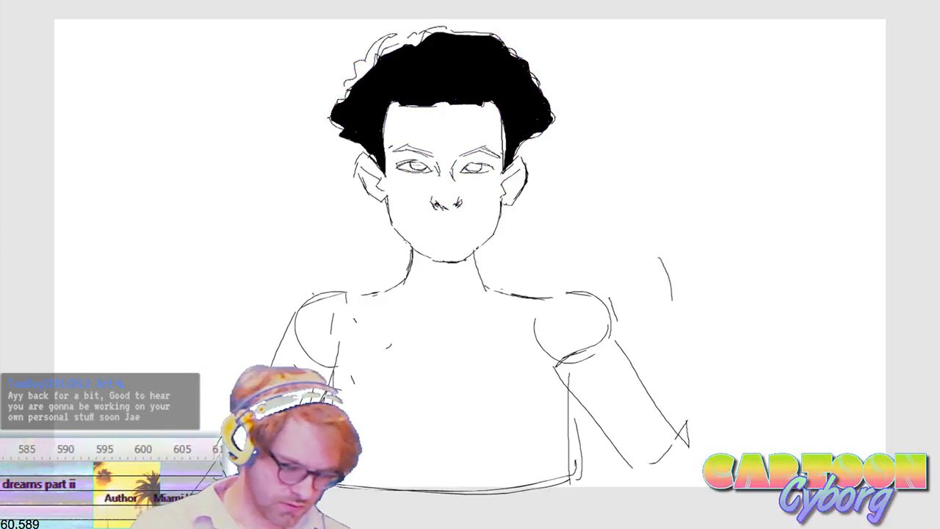
key("l")
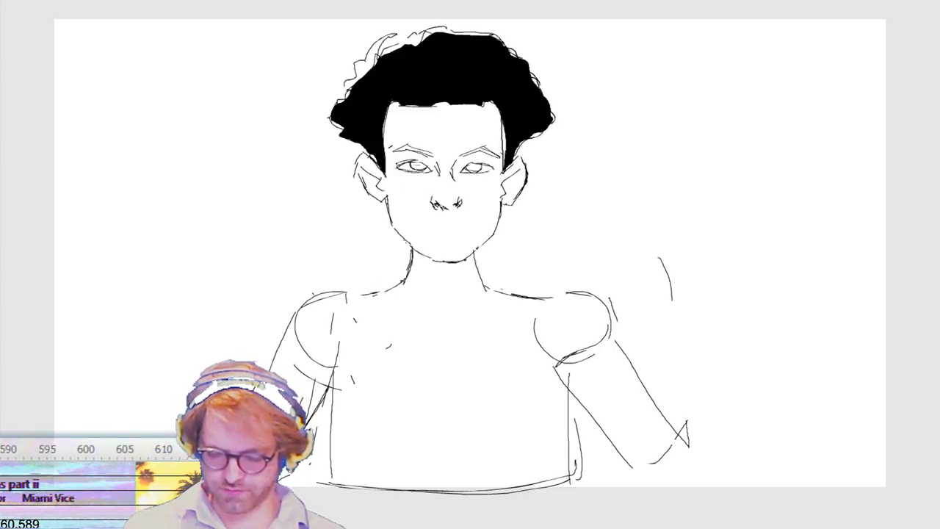
Step: Undo a trial collar stroke beside the neck and draw a slightly open mouth with full lips below the nose
left_click_drag(404, 276, 369, 284)
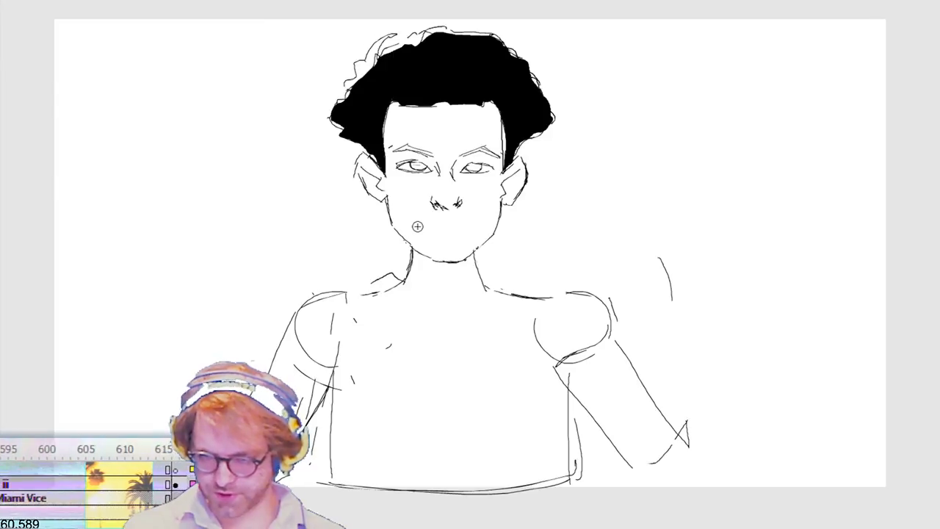
key("ctrl+z")
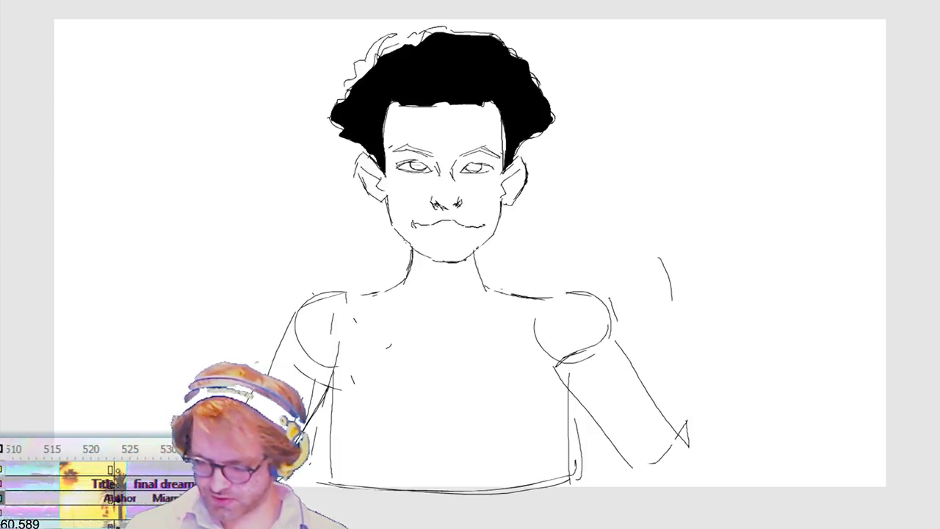
left_click_drag(473, 222, 456, 215)
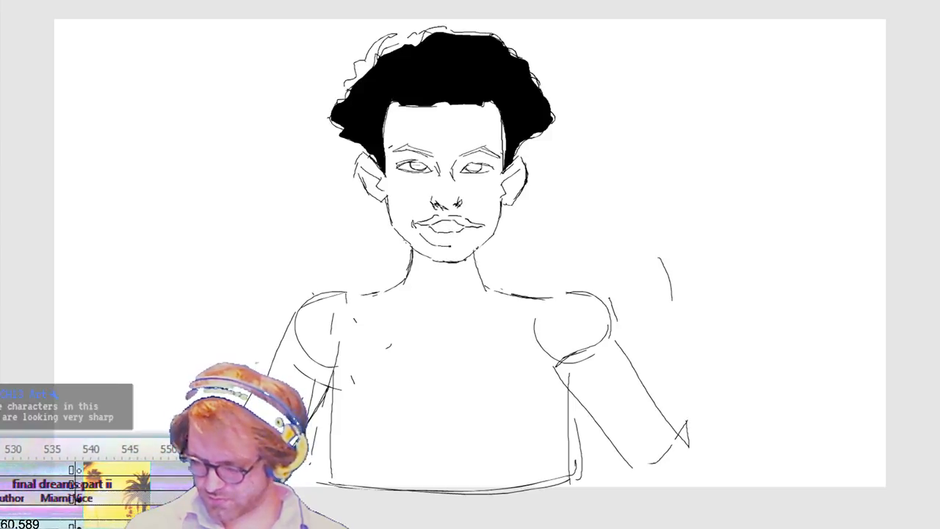
mouse_move(422, 235)
left_mouse_down()
mouse_move(450, 245)
mouse_move(471, 233)
left_mouse_up()
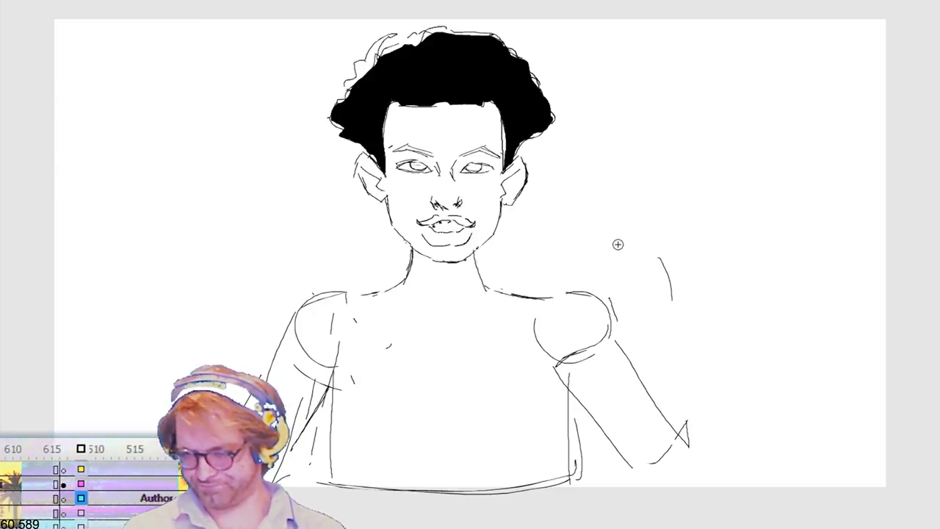
Step: Draw a taller hair outline around the crown and fill the gap between it and the existing hair with solid black
key("ctrl+z")
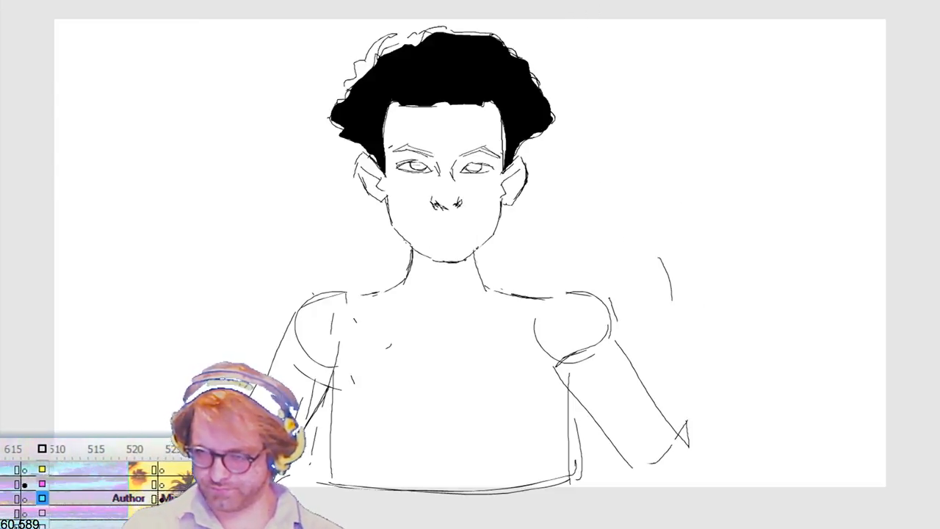
key("ctrl+y")
key("ctrl+z")
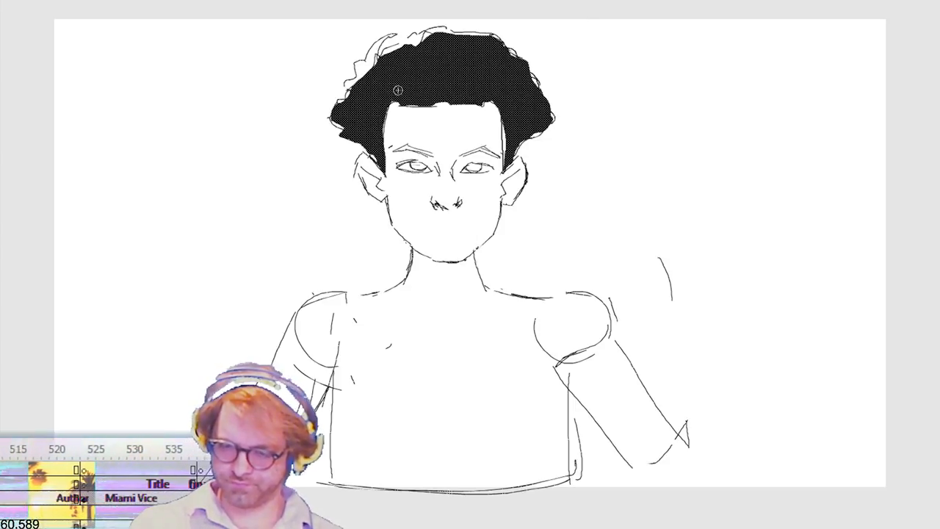
left_click_drag(434, 21, 519, 28)
left_click_drag(548, 92, 551, 110)
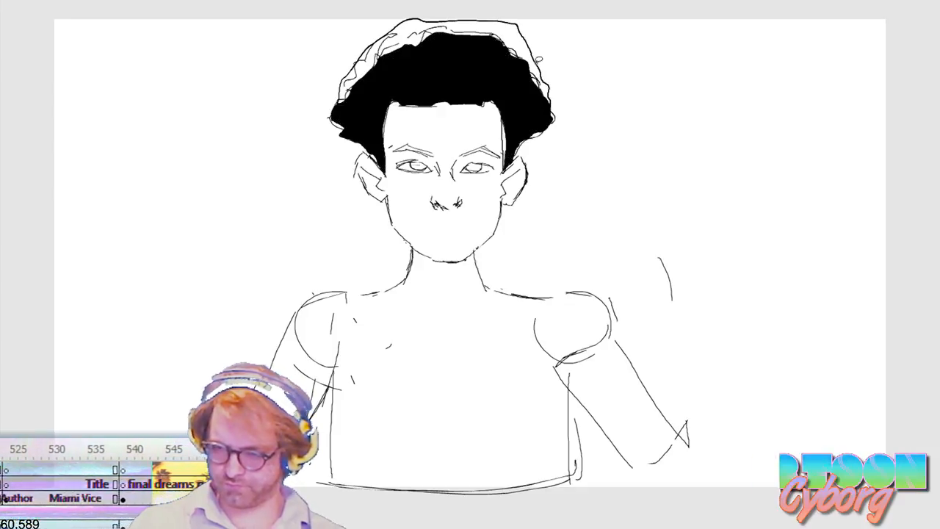
left_click(517, 41)
left_click(362, 63)
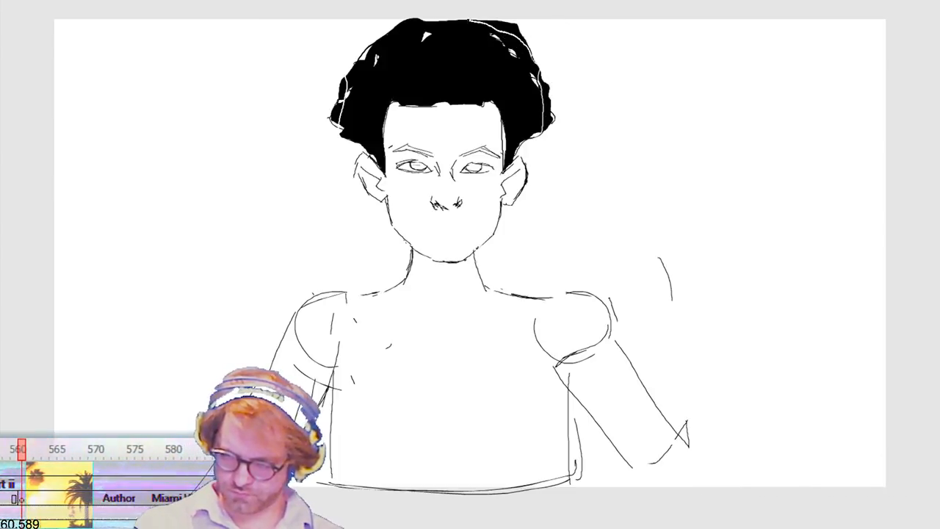
key("ctrl+z")
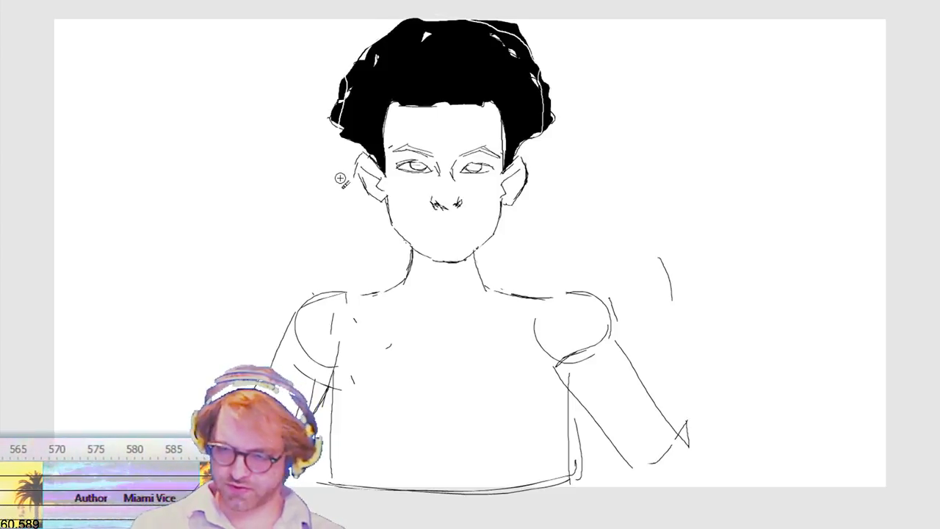
Step: Select the loose black slivers along the outer edges of the hair on both sides and delete them
key("v")
left_click(338, 114)
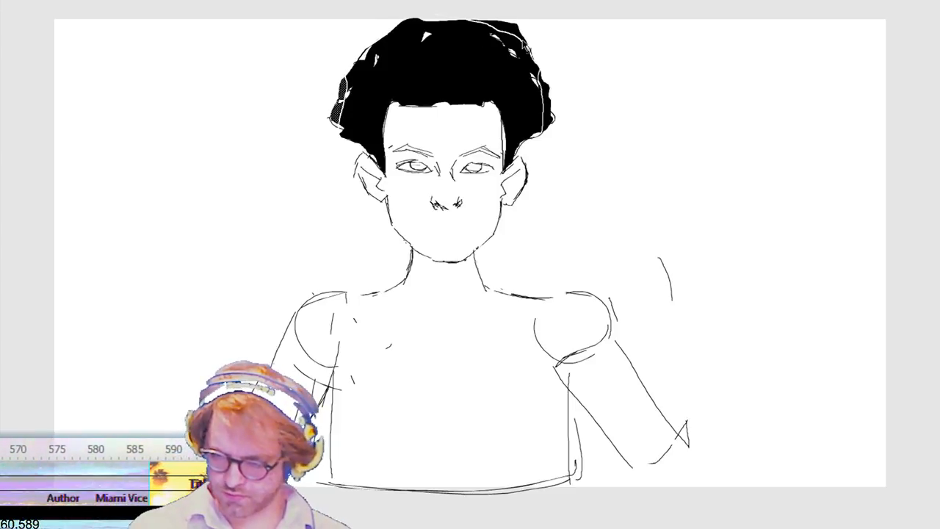
left_click(516, 32, "shift")
left_click(550, 125, "shift")
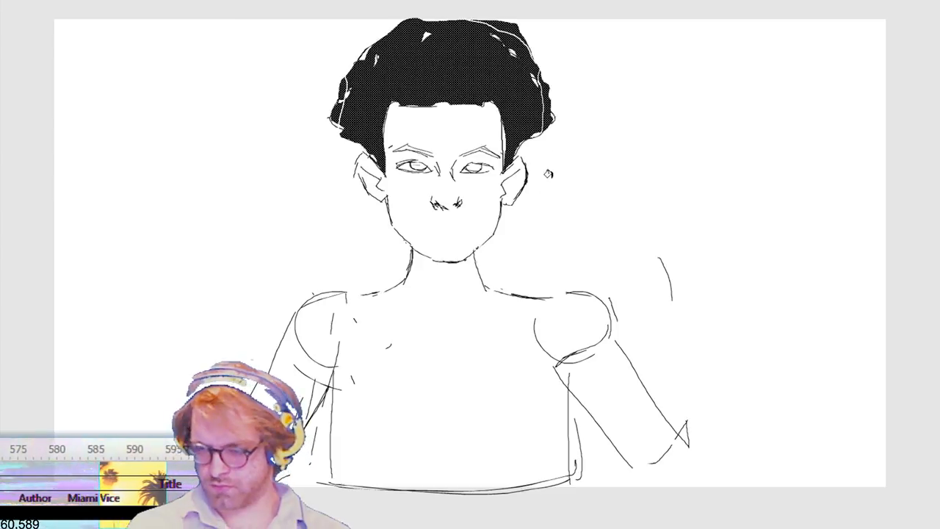
key("ctrl+z")
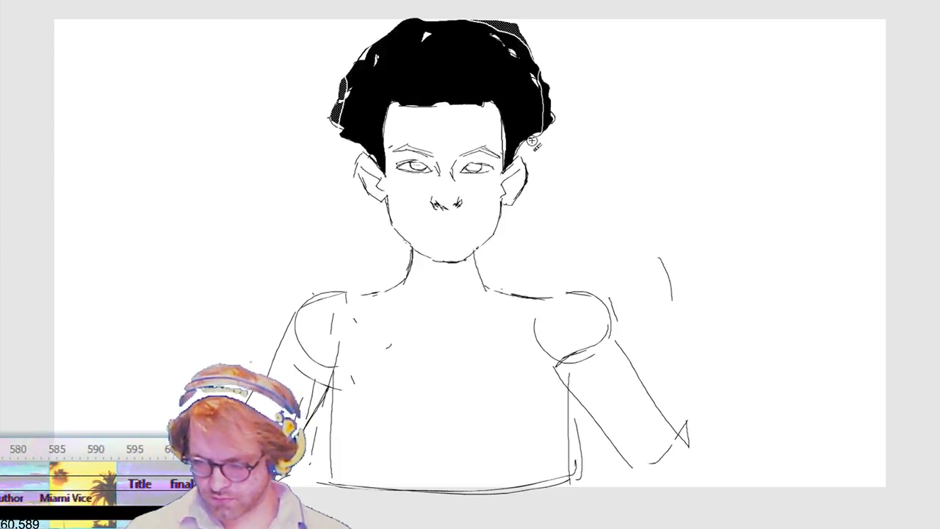
left_click(531, 165)
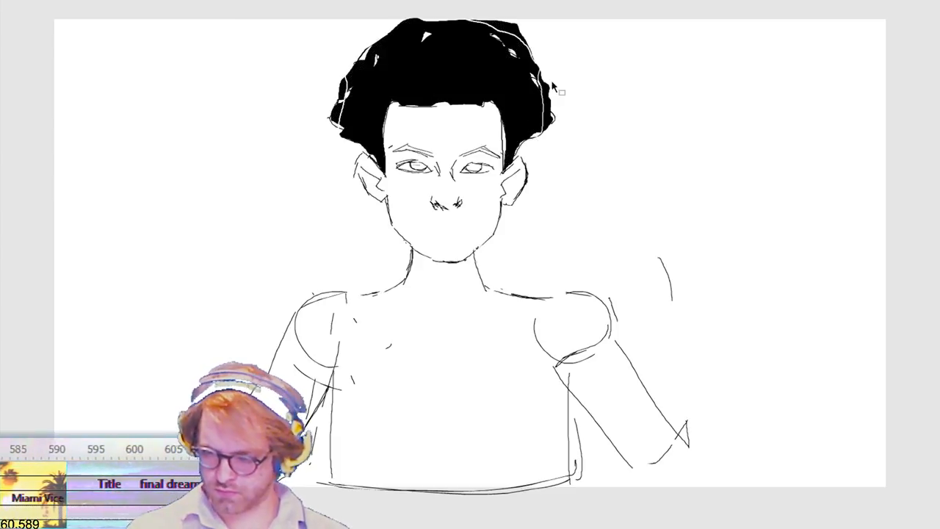
left_click(543, 119)
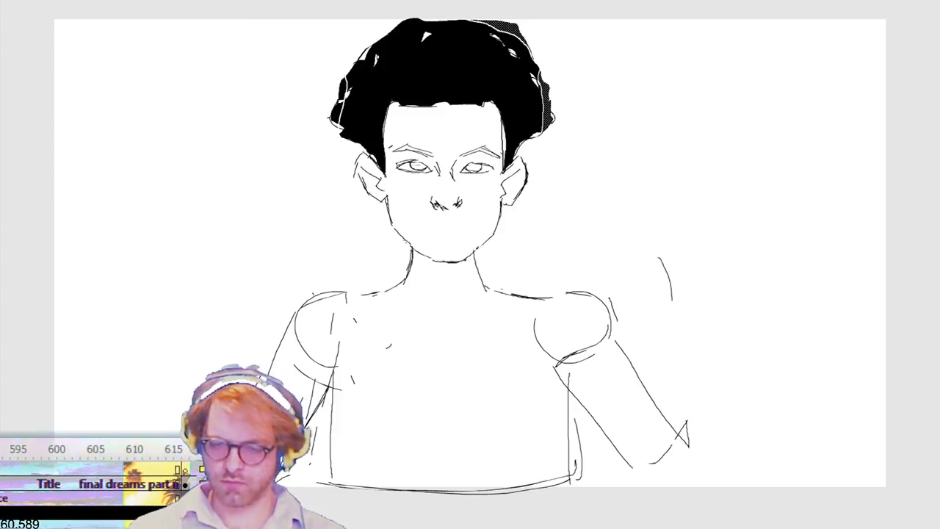
key("Delete")
left_click(341, 119)
key("Delete")
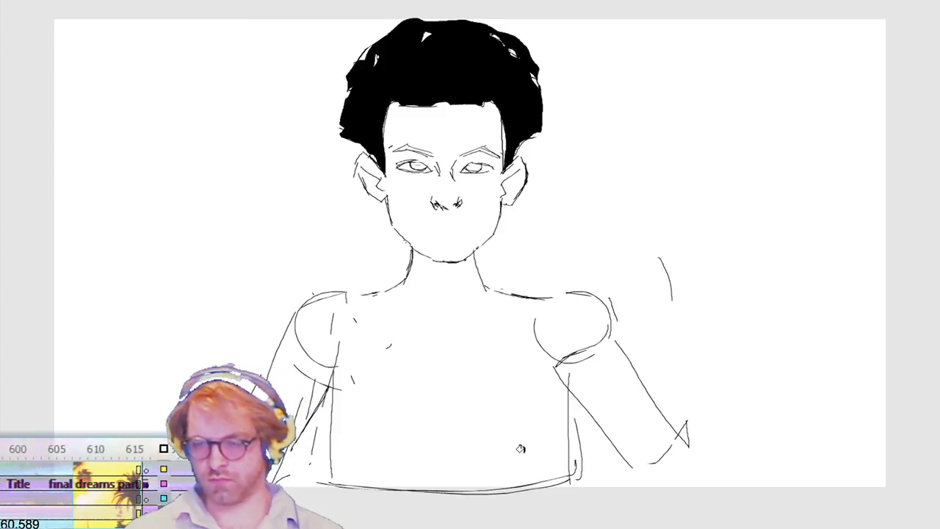
Step: Select the whole character drawing and nudge it down and slightly right, leaving space between the hair and the frame's upper edge
left_click(479, 2)
key("period")
key("period")
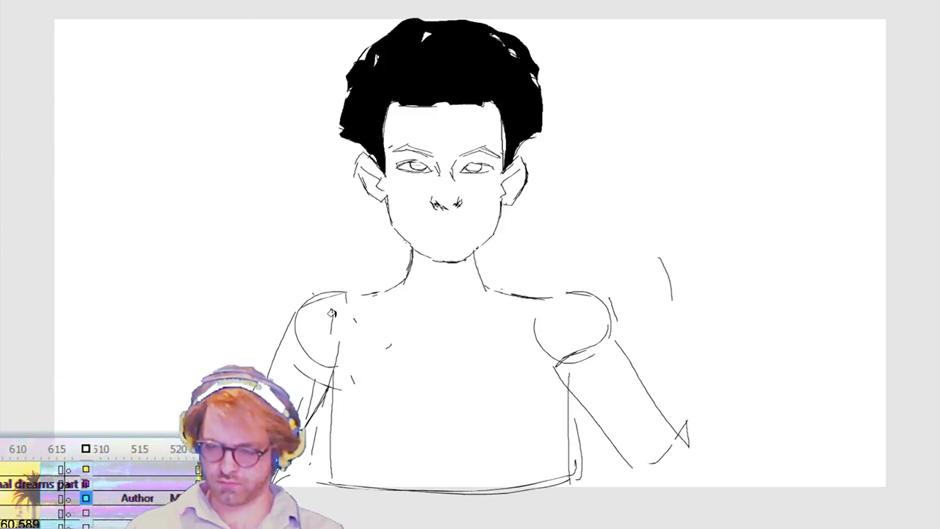
key("comma")
key("ctrl+a")
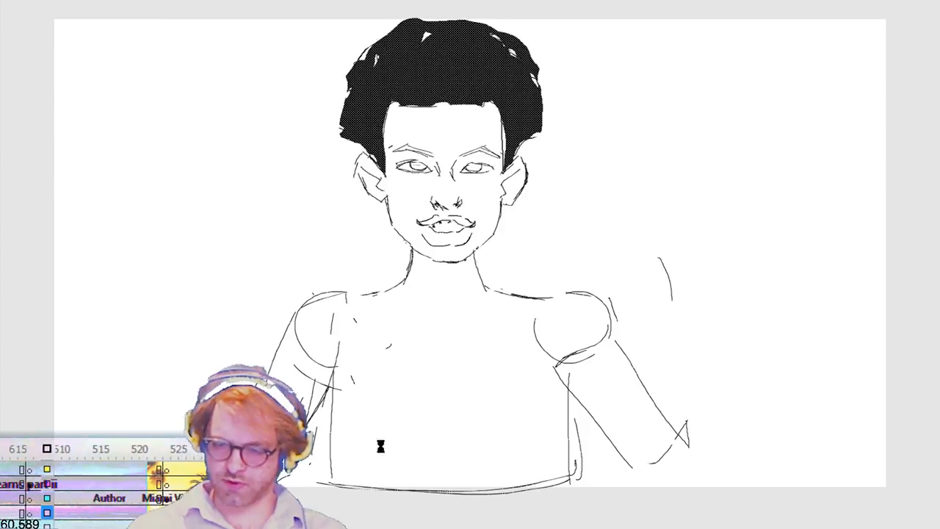
key("shift+Down")
key("shift+Down")
key("shift+Down")
key("shift+Down")
key("shift+Down")
key("shift+Down")
key("shift+Down")
key("shift+Down")
key("shift+Down")
key("shift+Down")
key("shift+Down")
key("shift+Down")
key("shift+Down")
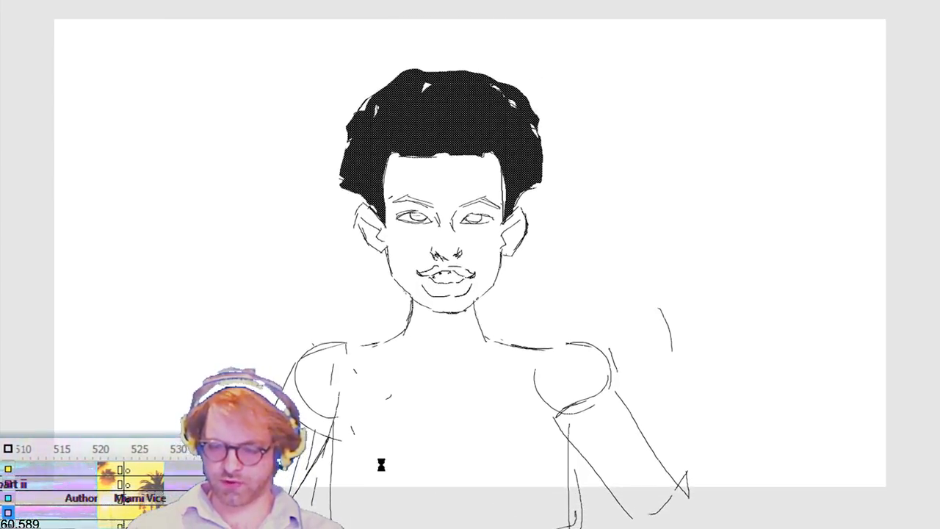
key("shift+Right")
key("shift+Right")
key("shift+Right")
key("shift+Right")
key("shift+Up")
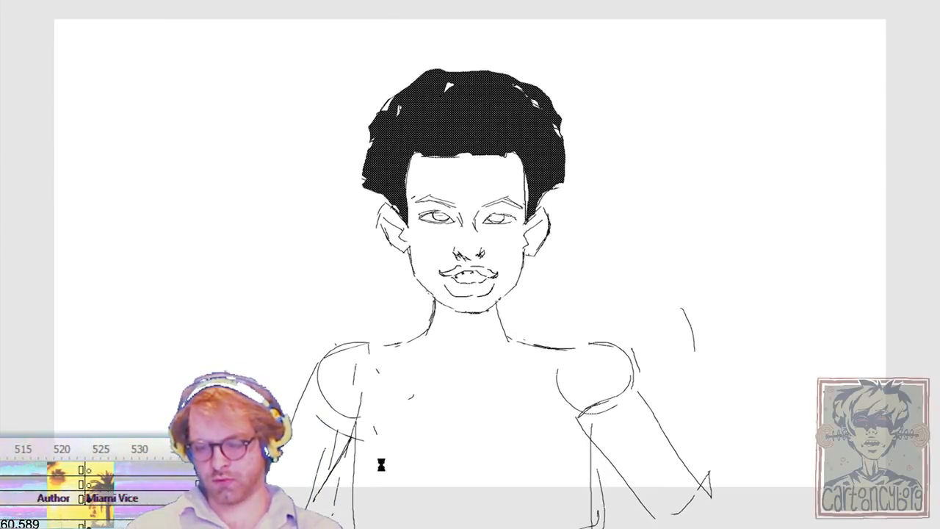
key("shift+Right")
key("shift+Right")
key("shift+Right")
key("shift+Right")
key("shift+Right")
key("shift+Right")
key("shift+Up")
key("shift+Up")
key("shift+Right")
key("shift+Right")
key("shift+Right")
key("shift+Right")
key("shift+Right")
key("shift+Right")
key("shift+Right")
key("shift+Right")
key("shift+Right")
key("shift+Right")
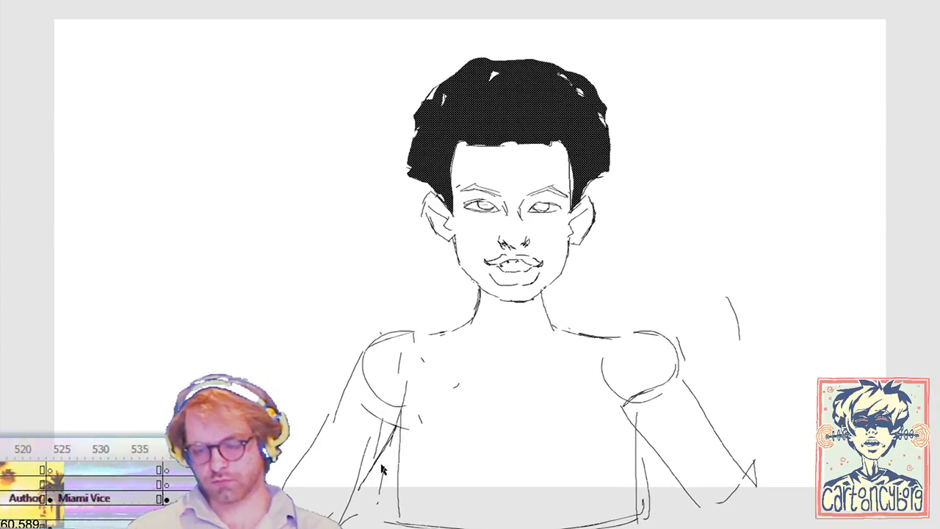
key("shift+Up")
key("shift+Up")
key("shift+Right")
key("shift+Right")
key("shift+Right")
key("shift+Right")
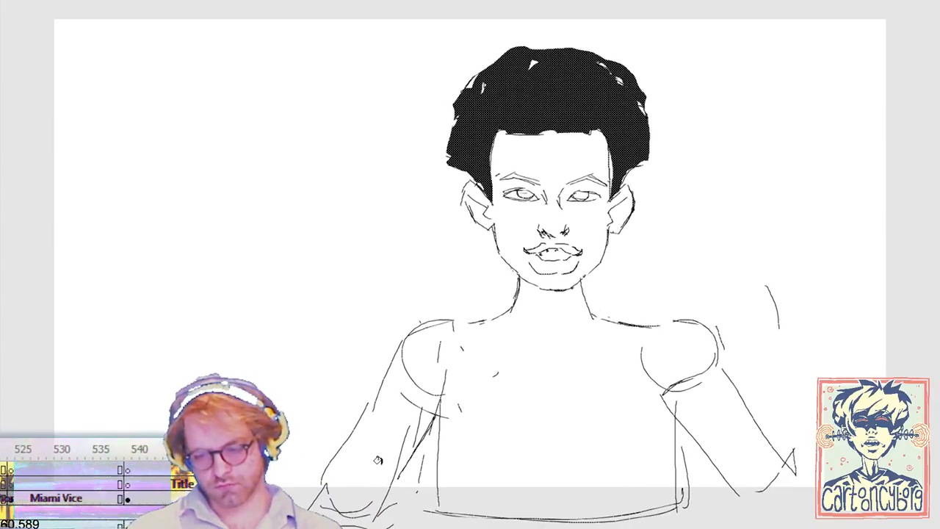
key("shift+Left")
key("shift+Down")
key("shift+Right")
key("shift+Right")
key("shift+Down")
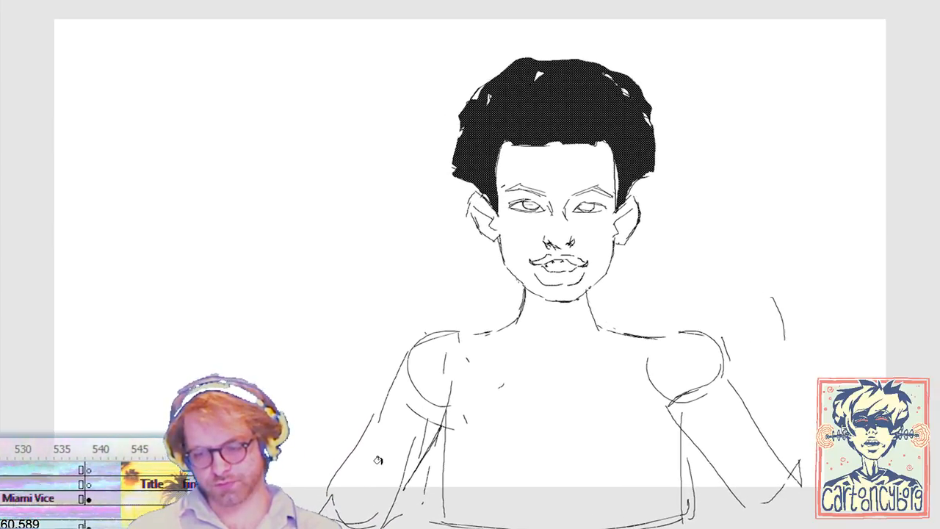
key("shift+Up")
key("shift+Left")
key("shift+Left")
key("shift+Left")
key("shift+Left")
key("shift+Left")
key("shift+Left")
key("shift+Left")
key("shift+Left")
key("shift+Left")
key("shift+Left")
key("shift+Down")
key("shift+Down")
key("shift+Left")
key("shift+Left")
key("shift+Left")
key("shift+Left")
key("shift+Left")
key("shift+Left")
key("shift+Left")
key("shift+Up")
key("shift+Up")
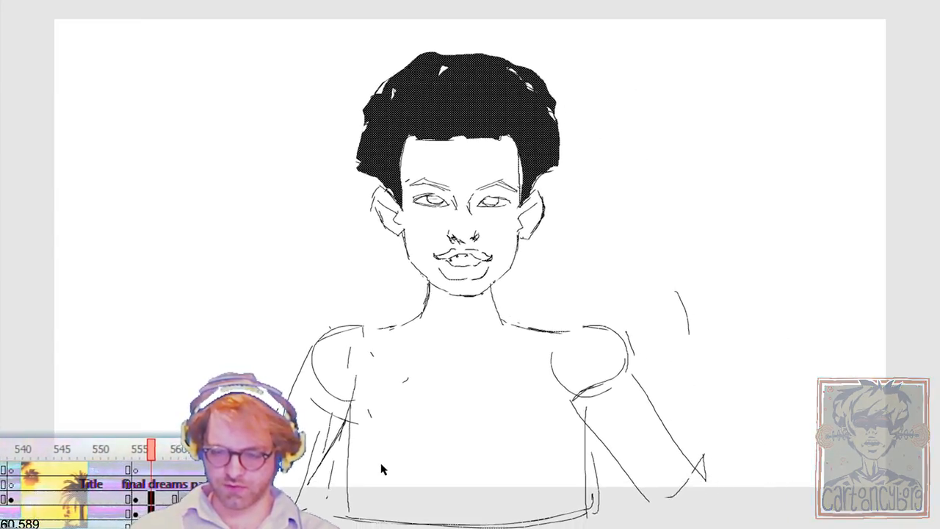
key("shift+Down")
key("shift+Down")
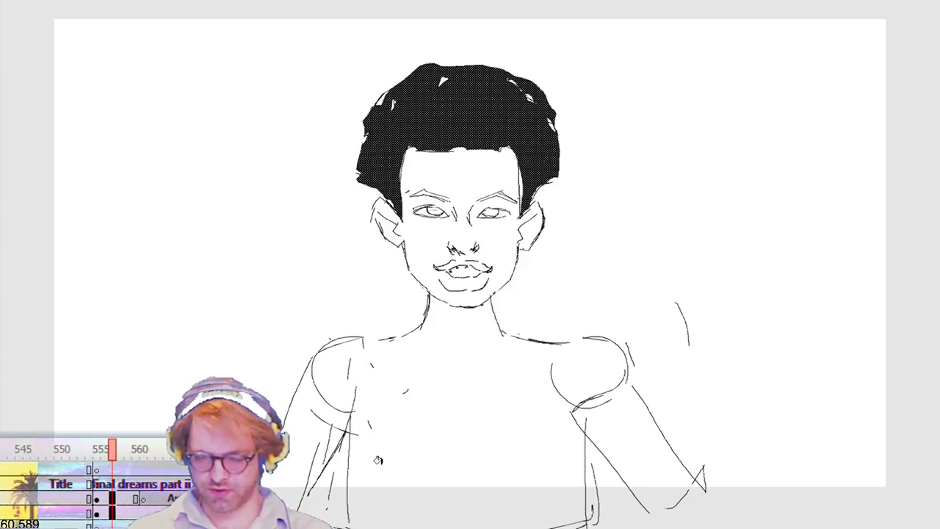
left_click(654, 257)
Step: Draw an open jacket with ragged trim down both sides of the chest and a collar folded around the base of the neck
key("k")
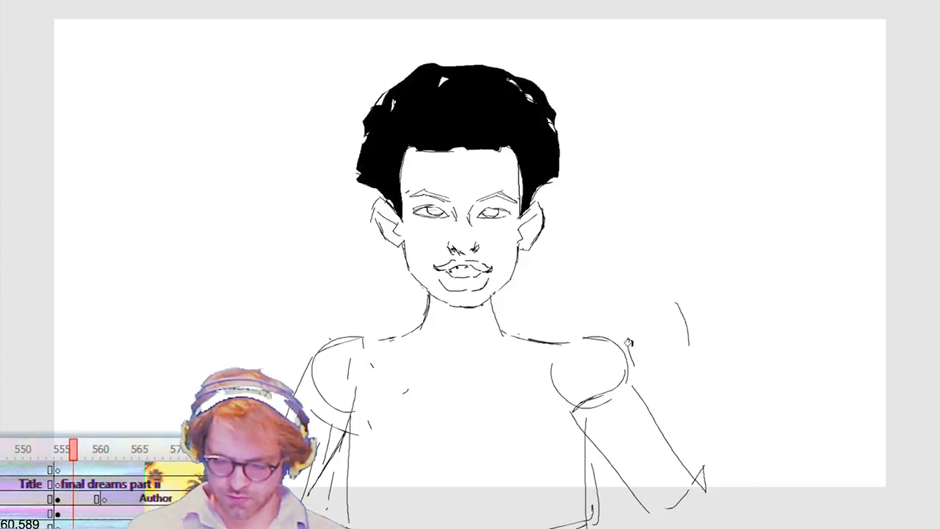
left_click_drag(498, 528, 527, 527)
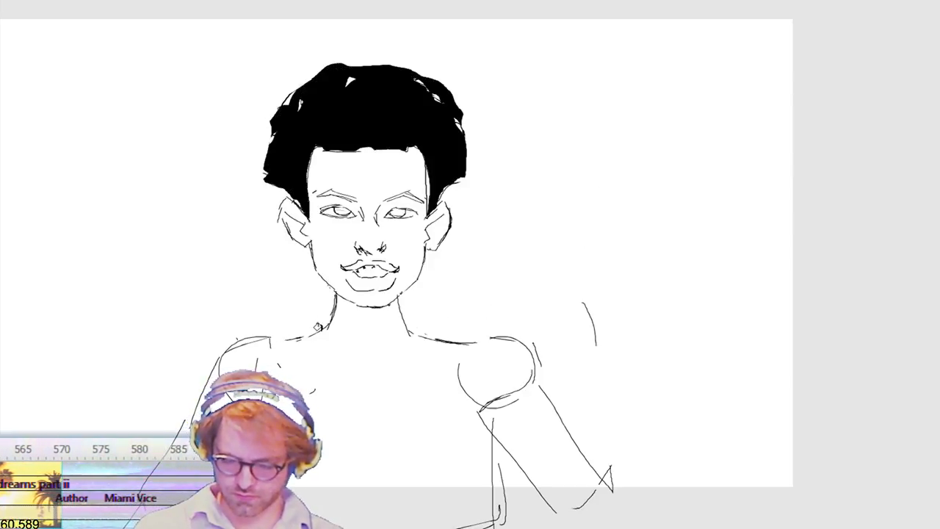
mouse_move(328, 330)
left_mouse_down()
mouse_move(339, 373)
mouse_move(394, 356)
mouse_move(343, 358)
mouse_move(403, 357)
mouse_move(402, 501)
left_mouse_up()
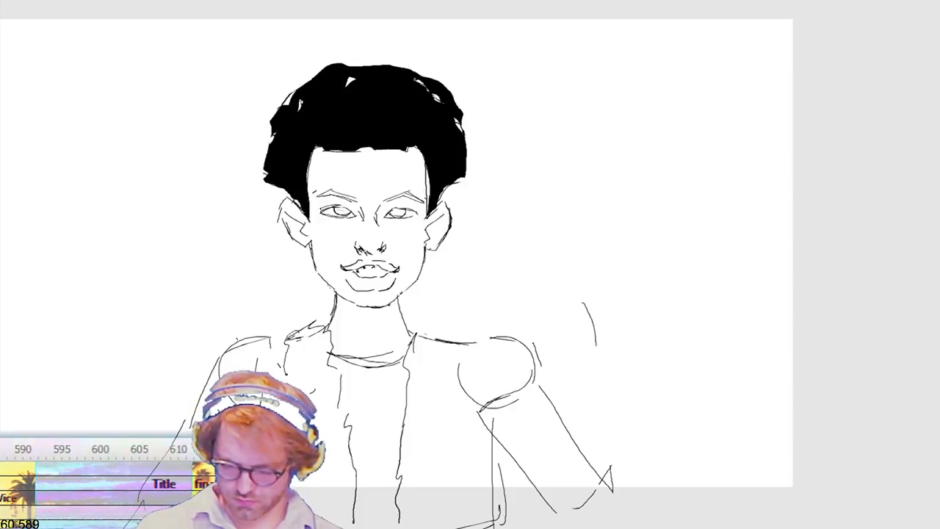
left_click_drag(441, 518, 443, 432)
left_click_drag(450, 345, 442, 518)
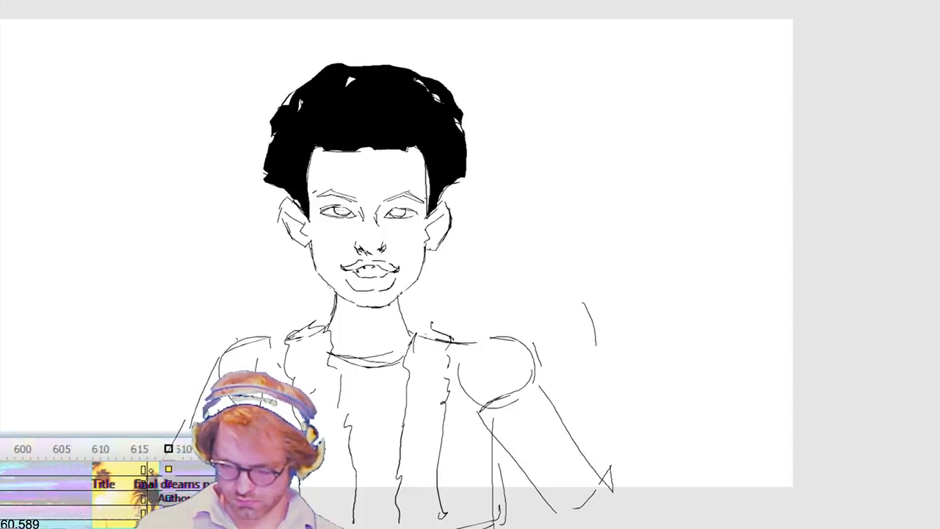
left_click_drag(413, 330, 454, 341)
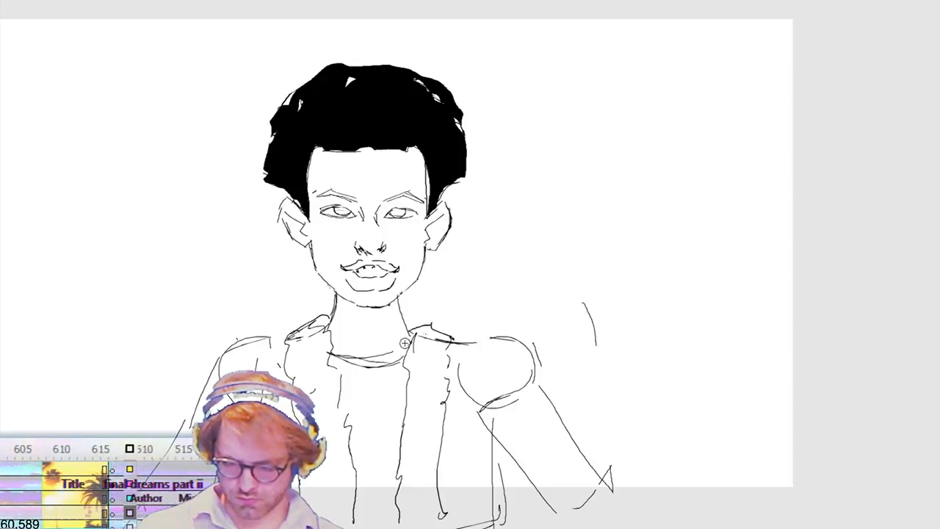
mouse_move(406, 320)
left_mouse_down()
mouse_move(432, 327)
mouse_move(421, 319)
left_mouse_up()
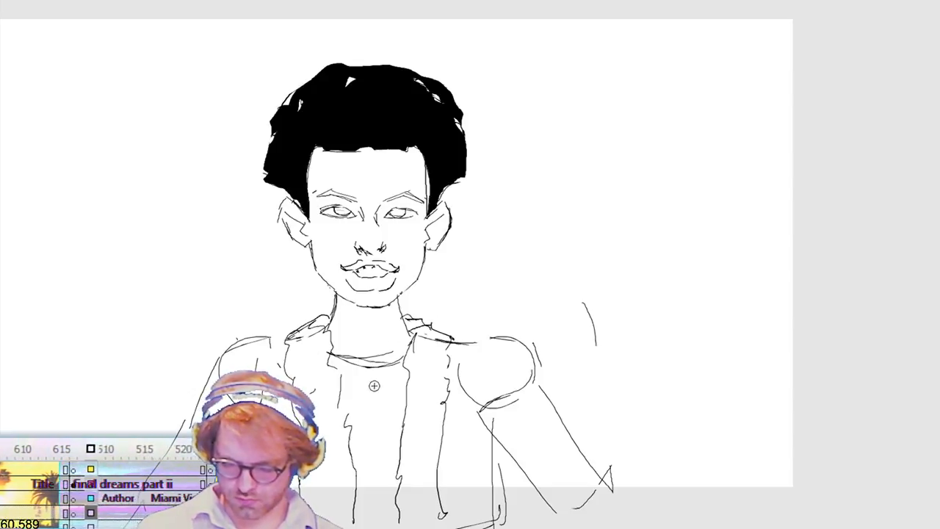
Step: Draw a double curved line below the shirt neckline and a small earring on each earlobe
mouse_move(409, 375)
left_mouse_down()
mouse_move(402, 393)
mouse_move(357, 409)
mouse_move(338, 391)
mouse_move(417, 391)
left_mouse_up()
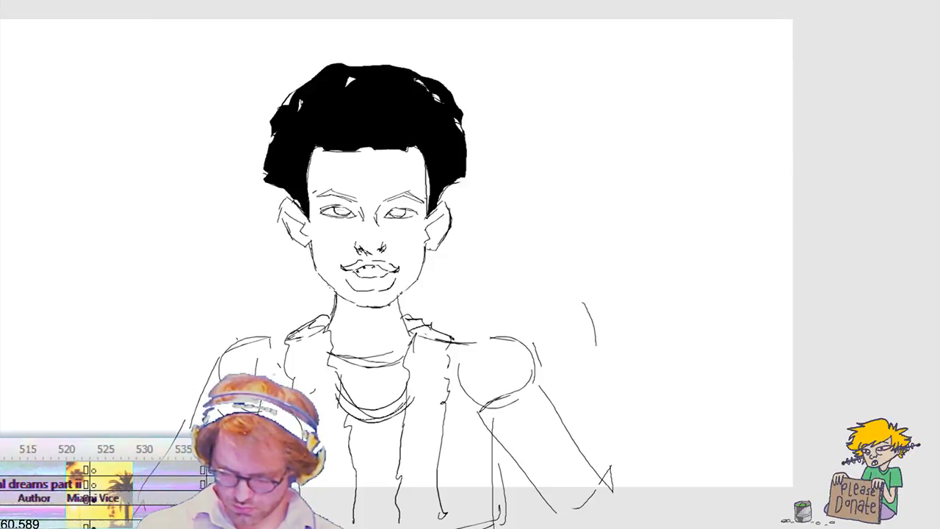
left_click_drag(431, 244, 432, 251)
left_click_drag(301, 239, 304, 253)
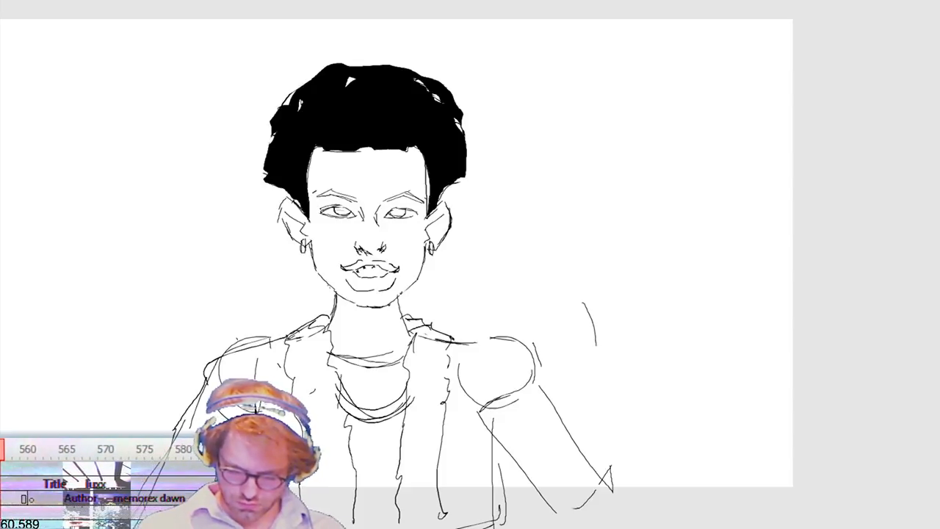
Step: Redraw the shoulders, sleeves and torso sides with firmer contours and add fold lines below the armpit
left_click_drag(480, 477, 463, 502)
left_click_drag(492, 458, 492, 527)
mouse_move(475, 408)
left_mouse_down()
mouse_move(500, 454)
mouse_move(551, 509)
left_mouse_up()
left_click_drag(512, 471, 528, 523)
left_click_drag(620, 511, 538, 377)
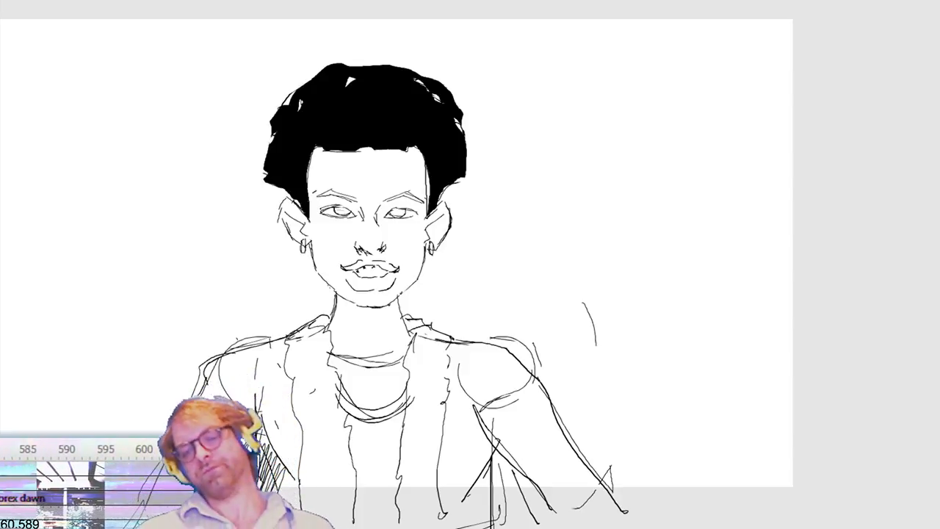
Step: Delete the stray curved stroke floating above the character's arm and undo the accidental removal of the mouth
mouse_move(555, 263)
left_mouse_down()
mouse_move(609, 352)
mouse_move(660, 390)
left_mouse_up()
key("Delete")
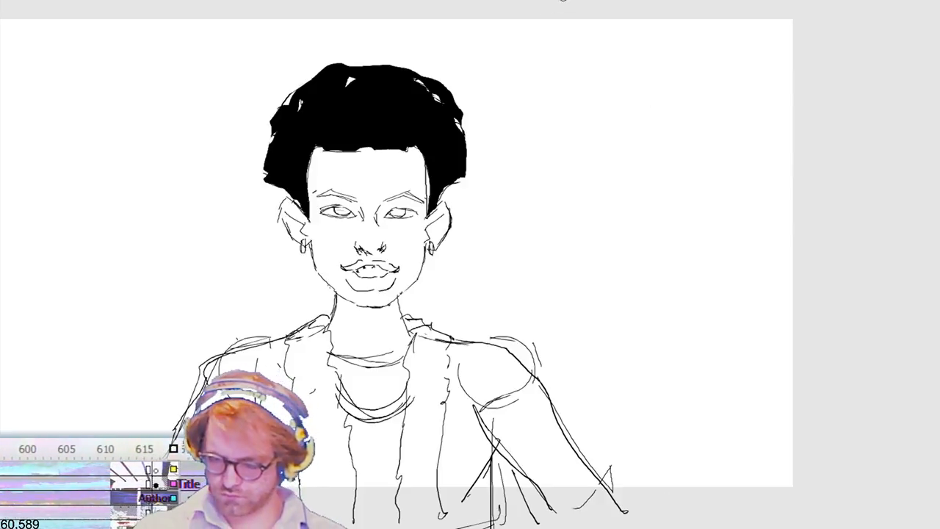
key("Delete")
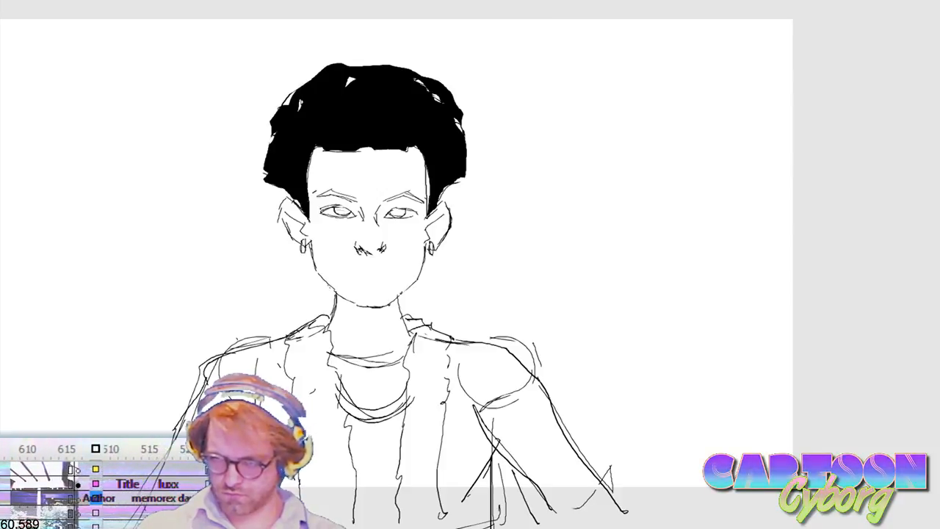
key("ctrl+z")
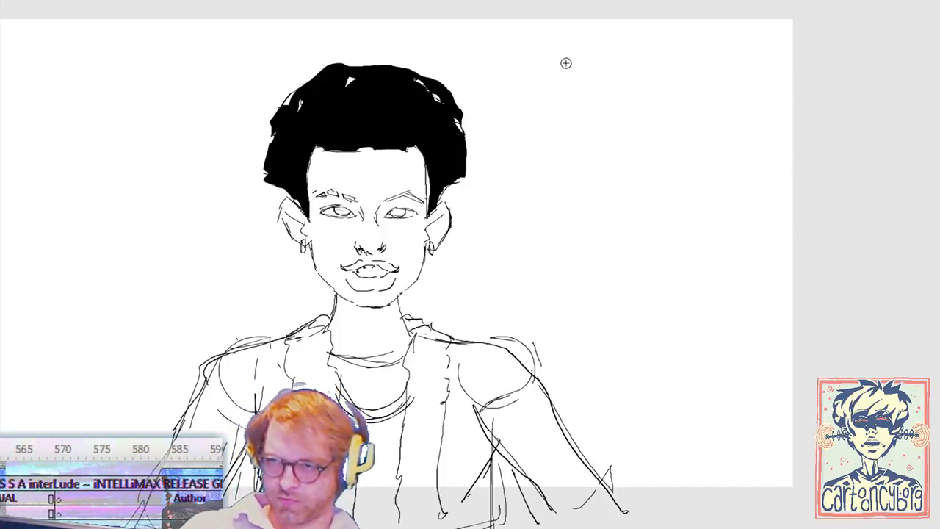
Step: Play the timeline briefly and step back and forth between the neighbouring frames
key("Return")
key("Return")
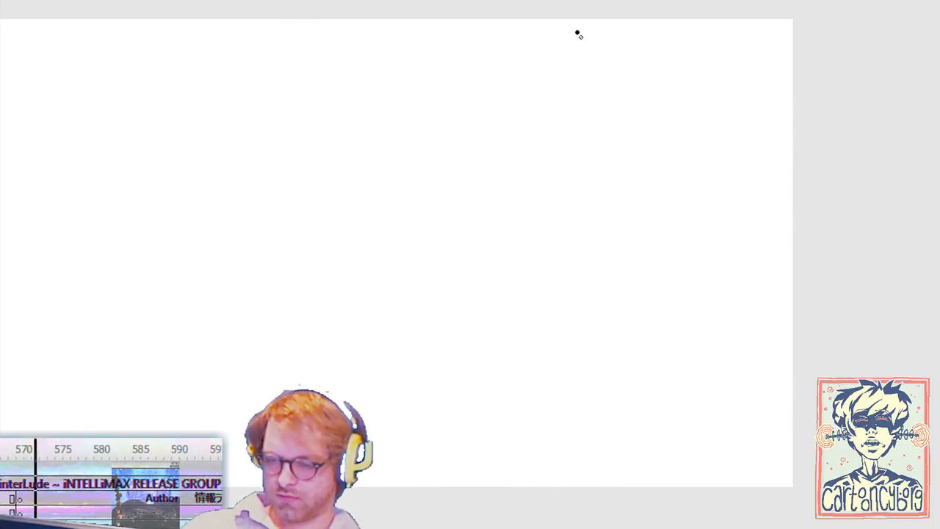
key("comma")
key("period")
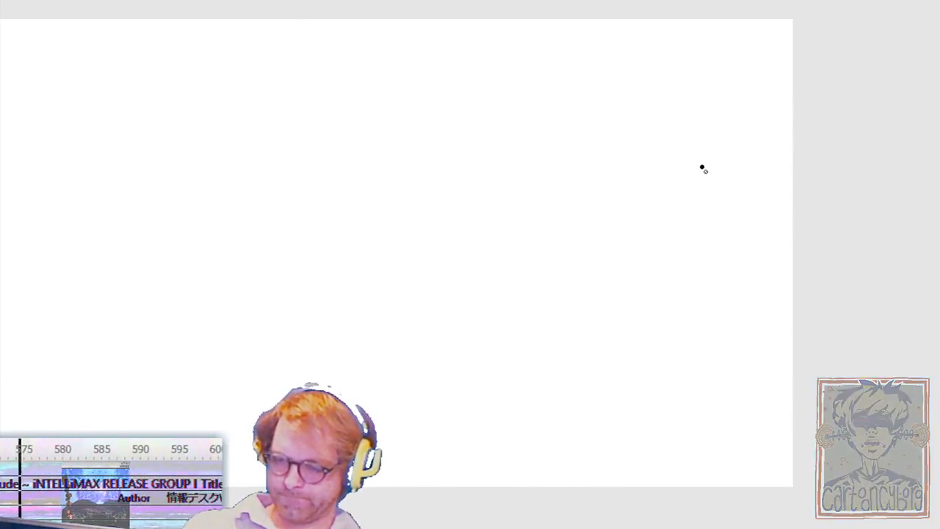
key("comma")
key("period")
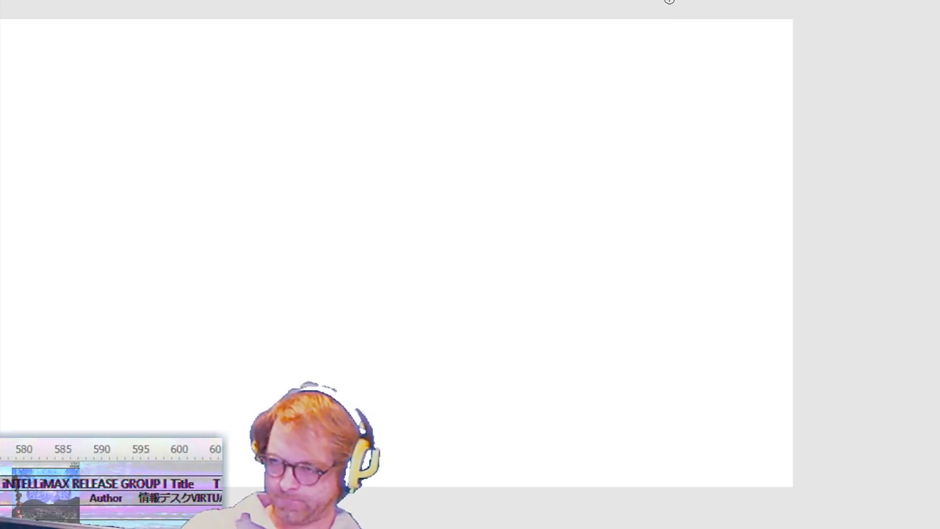
Step: Insert a blank keyframe after the front-facing character and sketch the skull, cheek and jaw outline of a turned head over the onion skin
key("comma")
key("period")
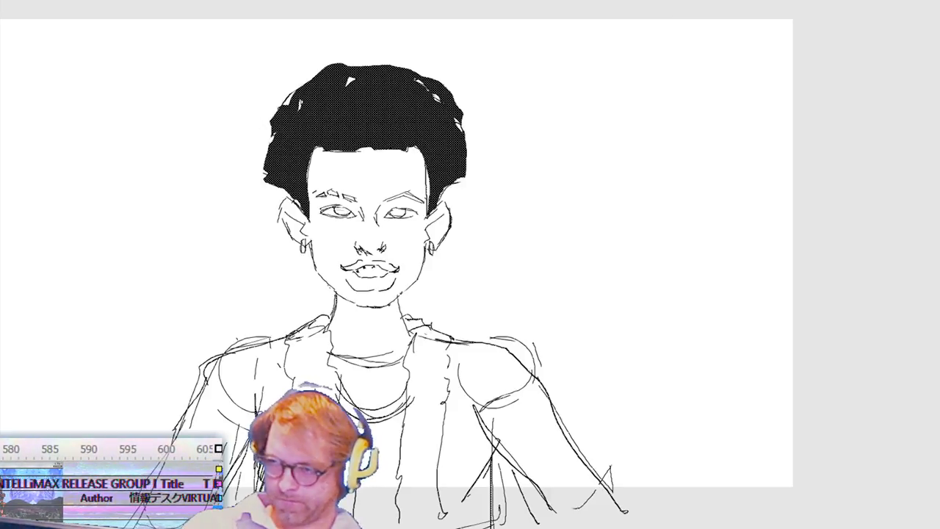
key("period")
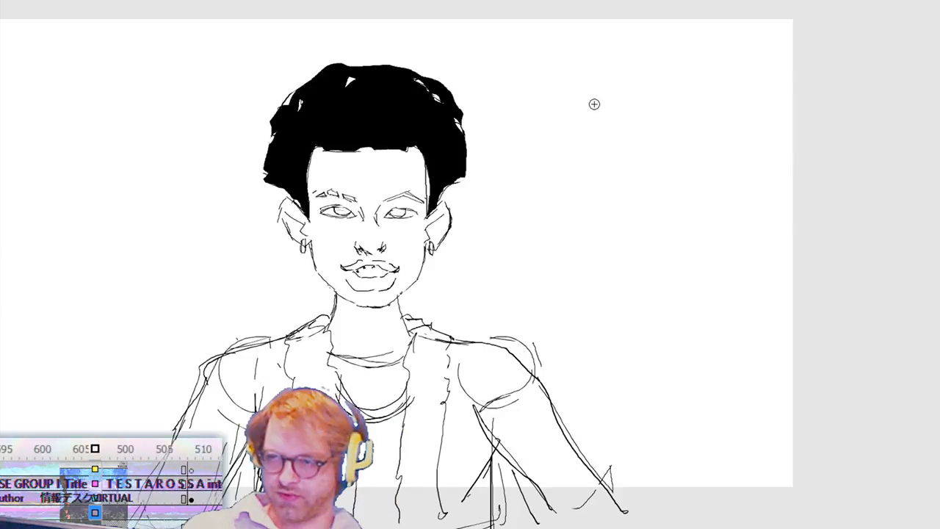
key("F7")
mouse_move(424, 83)
left_mouse_down()
mouse_move(443, 92)
mouse_move(314, 221)
left_mouse_up()
left_click_drag(317, 249, 380, 306)
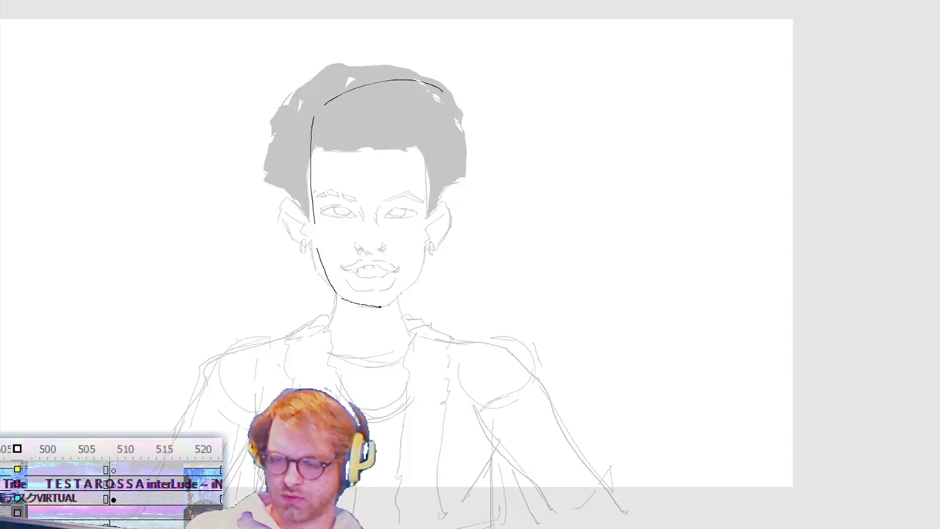
left_click_drag(458, 222, 423, 306)
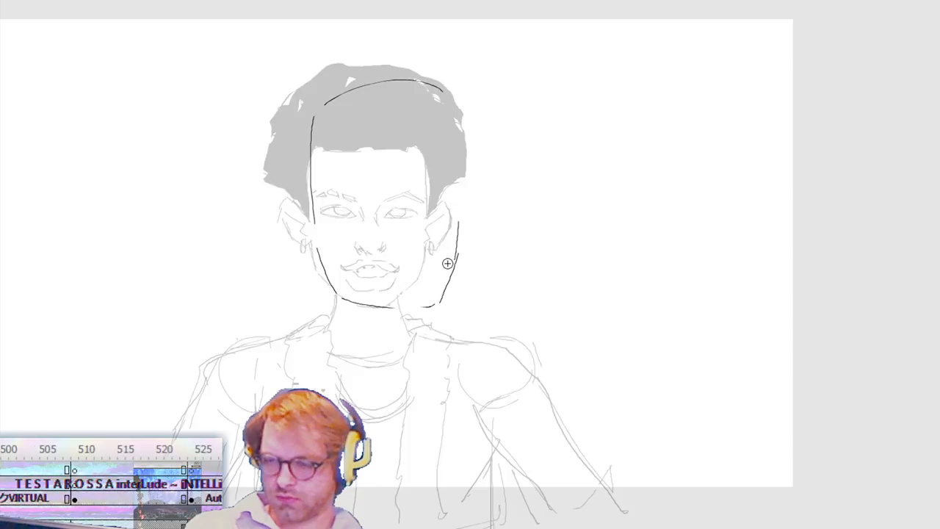
left_click_drag(445, 88, 422, 312)
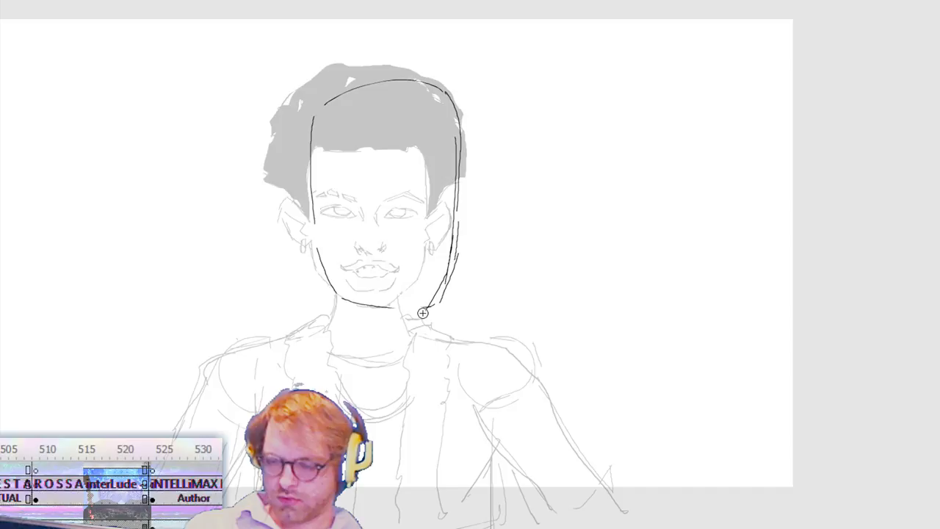
left_click_drag(329, 264, 424, 312)
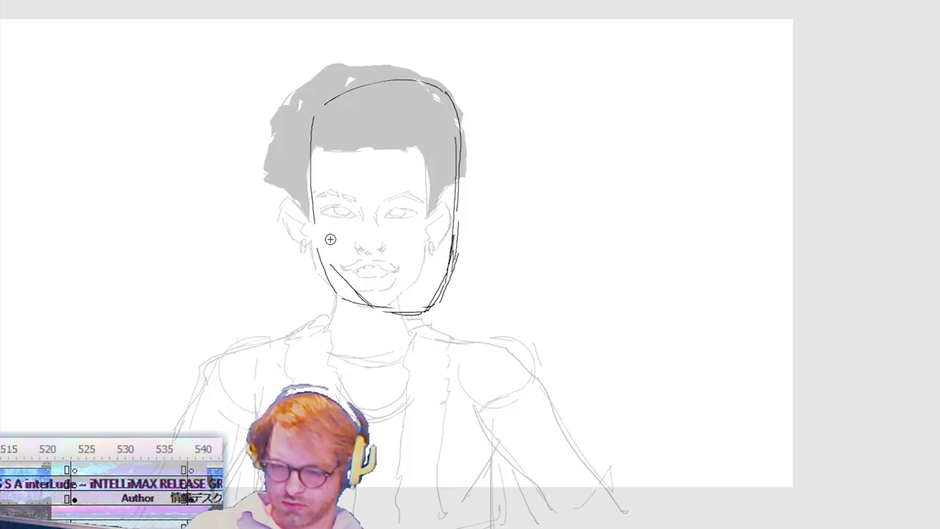
Step: Draw the ear of the turned head and a short cheek line running from it towards the jaw
left_click_drag(332, 244, 342, 278)
left_click_drag(305, 194, 326, 219)
left_click_drag(300, 200, 301, 217)
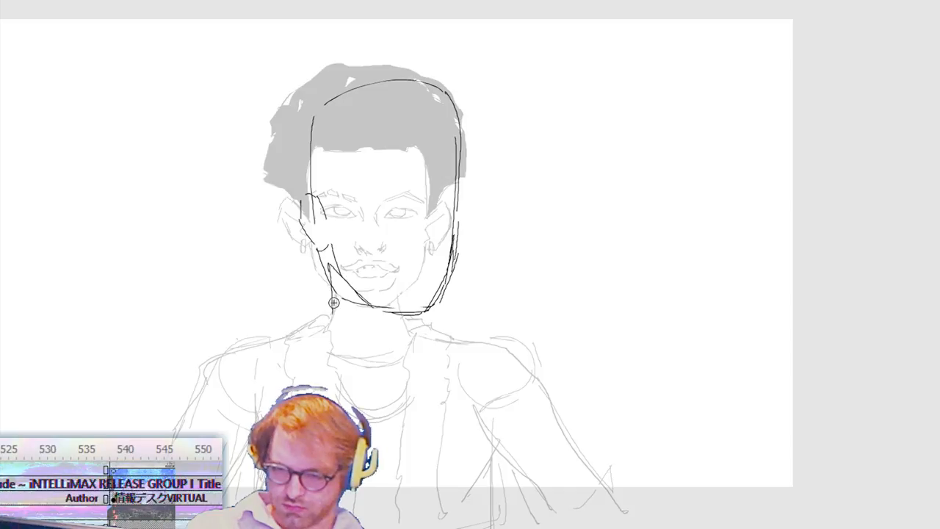
left_click_drag(334, 302, 335, 331)
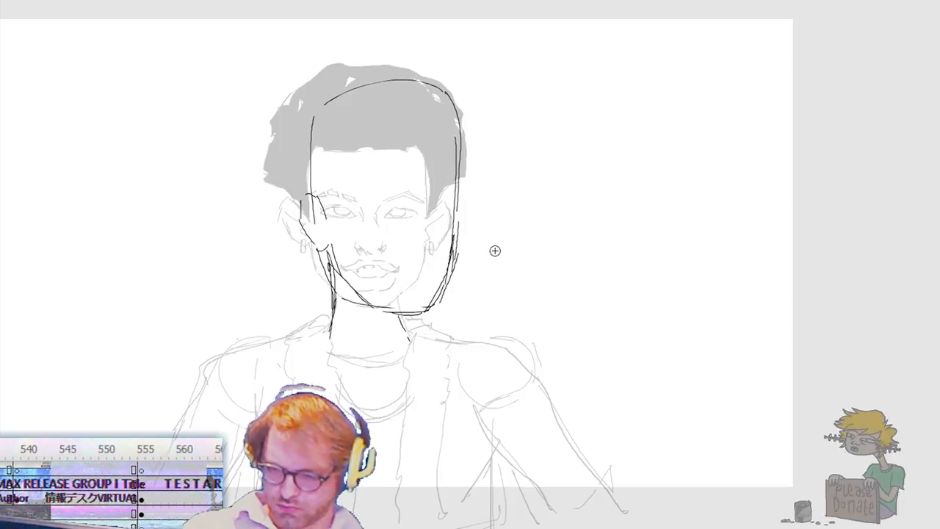
key("ctrl+z")
key("ctrl+z")
Step: Delete the overlapping jaw lines and redraw the cheek, jaw and chin as a cleaner curve
mouse_move(313, 331)
left_mouse_down()
mouse_move(378, 248)
mouse_move(369, 257)
left_mouse_up()
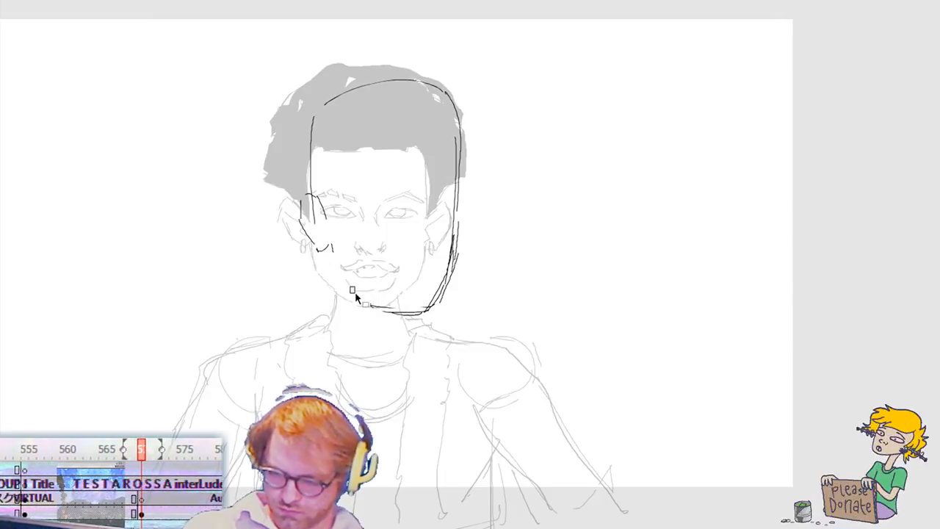
mouse_move(372, 241)
left_mouse_down()
mouse_move(430, 314)
mouse_move(512, 374)
left_mouse_up()
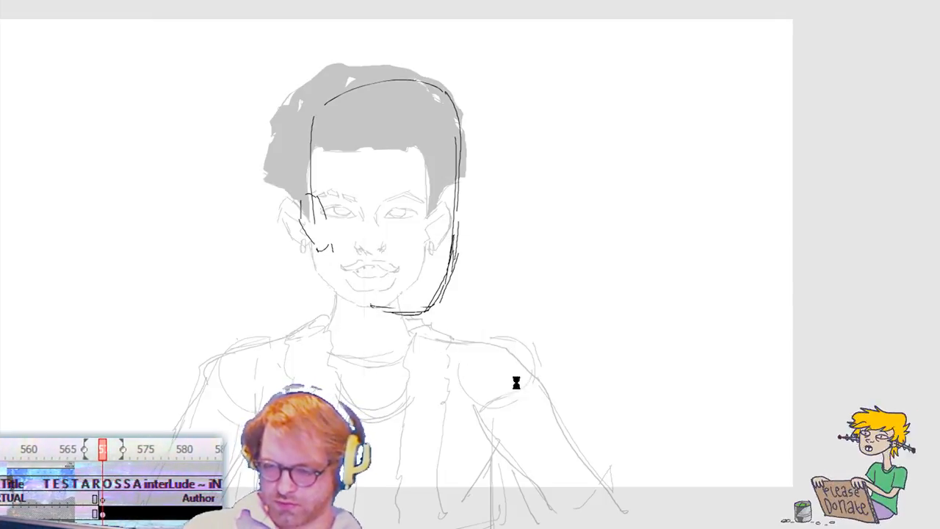
key("Delete")
key("b")
mouse_move(451, 237)
left_mouse_down()
mouse_move(434, 309)
mouse_move(383, 307)
mouse_move(346, 281)
left_mouse_up()
left_click_drag(333, 245, 362, 294)
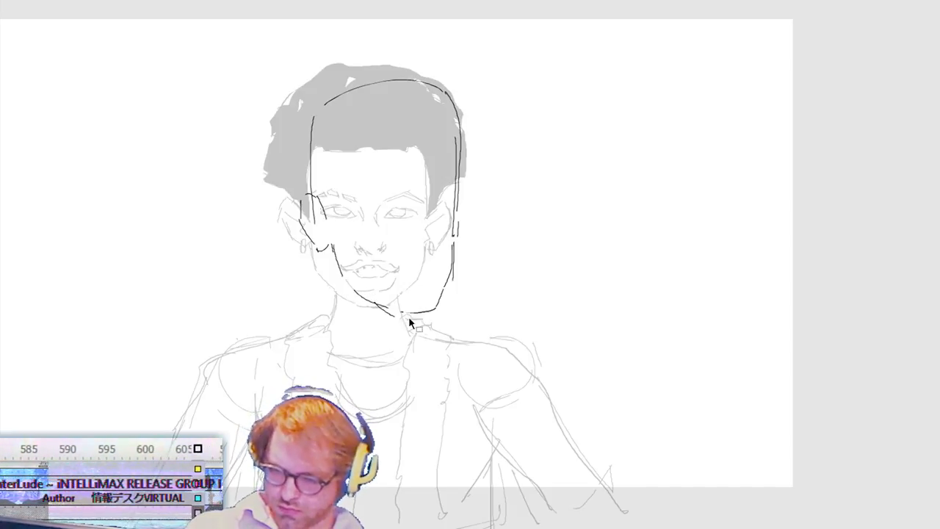
left_click_drag(395, 313, 432, 310)
key("ctrl+z")
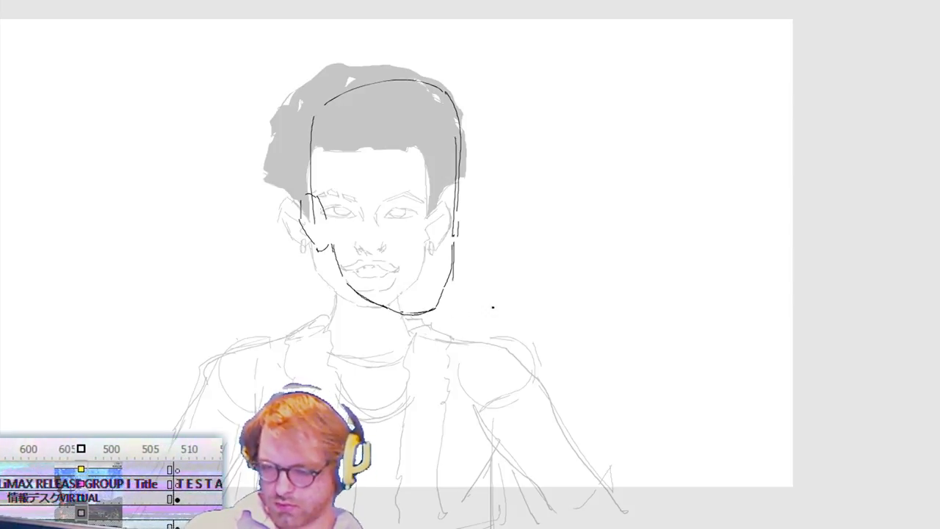
Step: Draw a nearly horizontal eye guideline across the turned face to its far edge, undoing unwanted strokes
left_click_drag(360, 219, 442, 218)
key("ctrl+z")
mouse_move(376, 214)
left_mouse_down()
mouse_move(443, 218)
mouse_move(459, 205)
mouse_move(442, 214)
mouse_move(450, 219)
left_mouse_up()
key("ctrl+z")
key("ctrl+z")
key("ctrl+z")
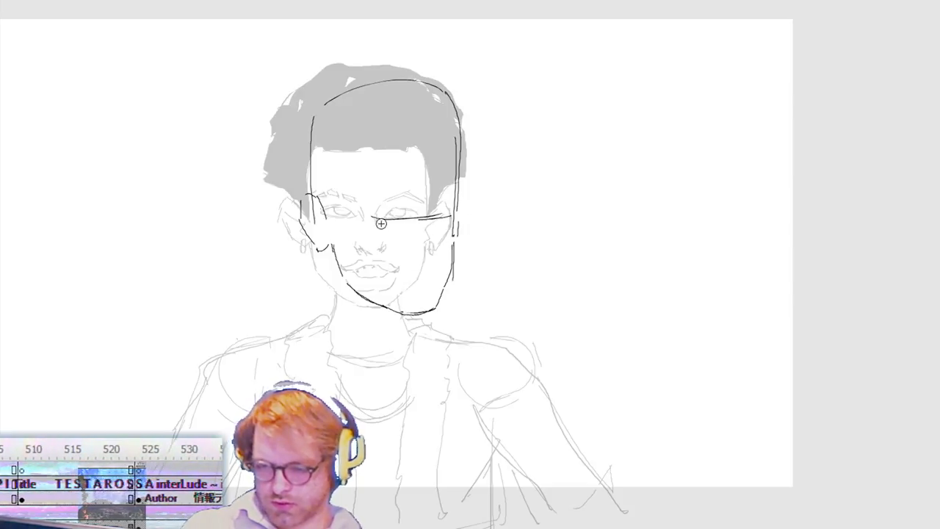
Step: Draw both eyes along the guideline, angled eyebrows above them and the nose of the turned face
left_click_drag(396, 208, 403, 214)
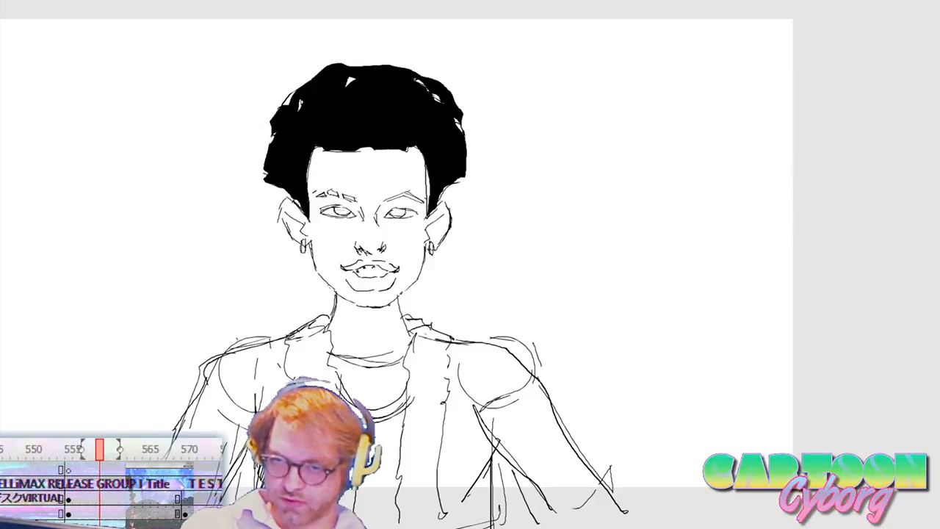
left_click_drag(657, 93, 690, 178)
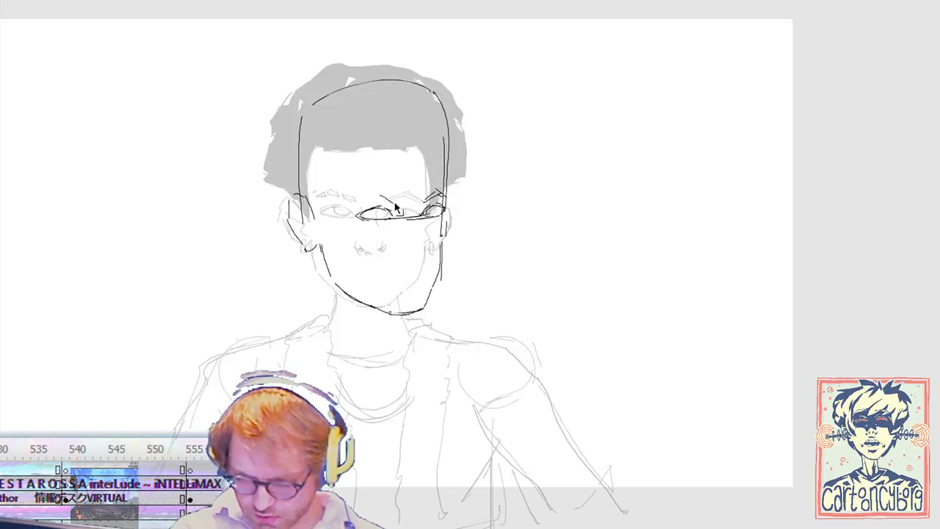
left_click_drag(390, 197, 343, 194)
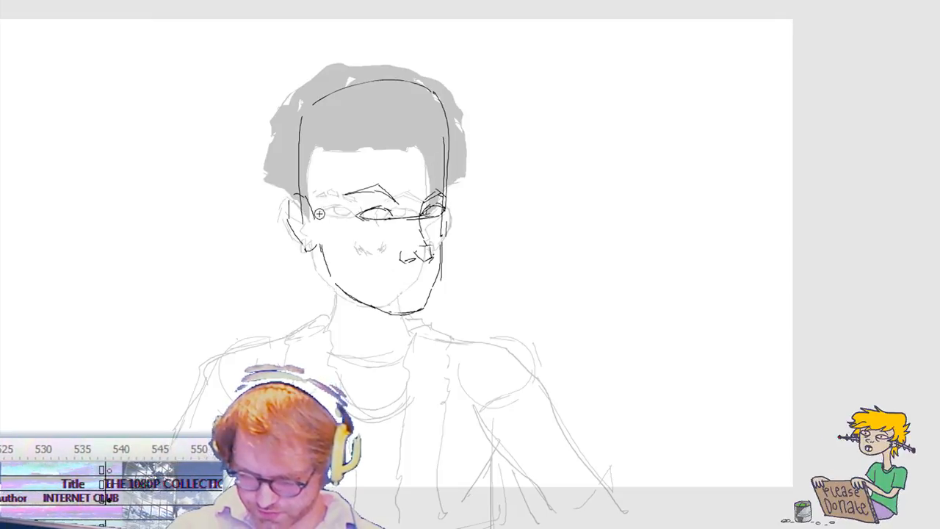
Step: Draw the hairline from the ear across the forehead and the back edge of the hair
left_click_drag(312, 206, 319, 194)
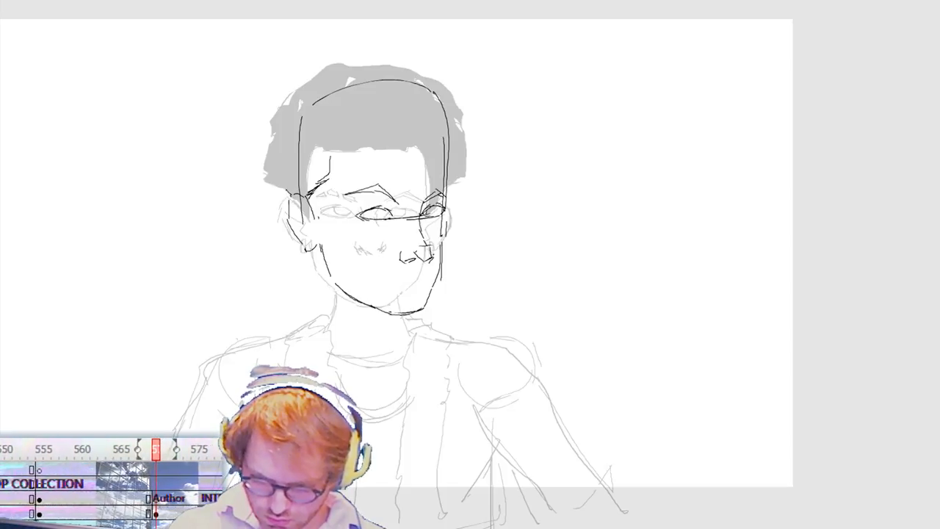
mouse_move(277, 182)
left_mouse_down()
mouse_move(266, 181)
mouse_move(279, 108)
left_mouse_up()
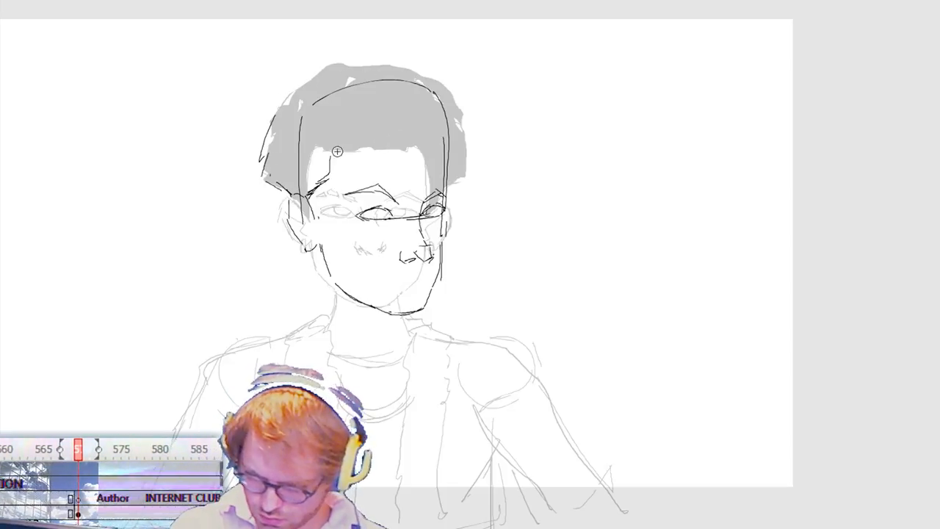
mouse_move(330, 151)
left_mouse_down()
mouse_move(439, 147)
mouse_move(373, 141)
left_mouse_up()
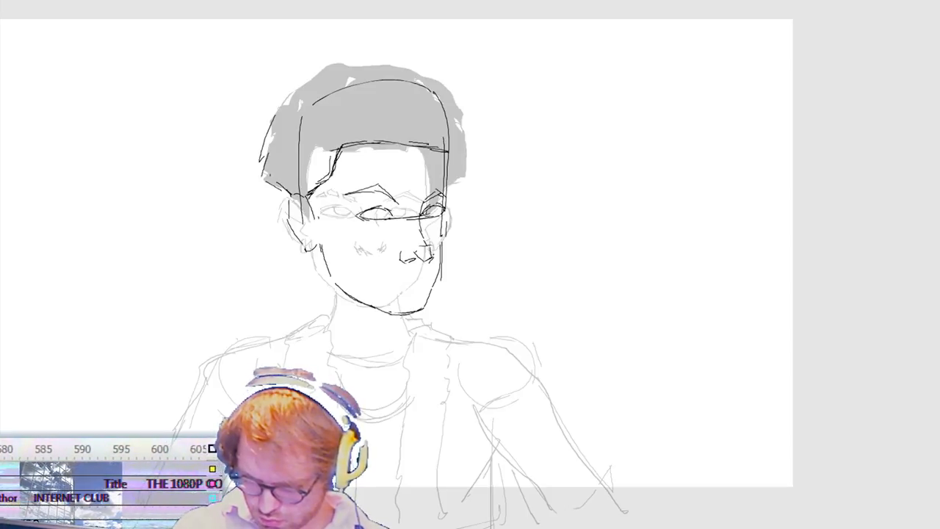
left_click_drag(438, 147, 452, 140)
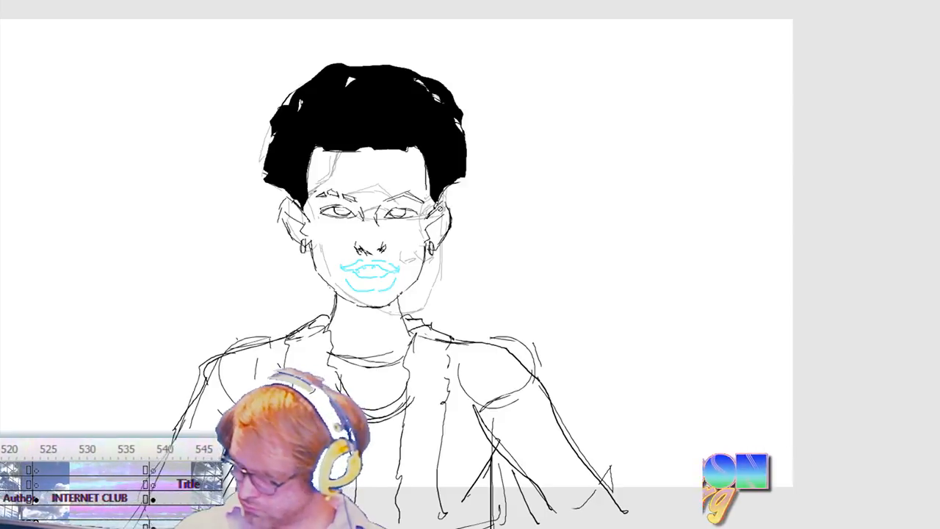
Step: Flip between the front-facing frame and the turned head to compare the two poses
key("ctrl+a")
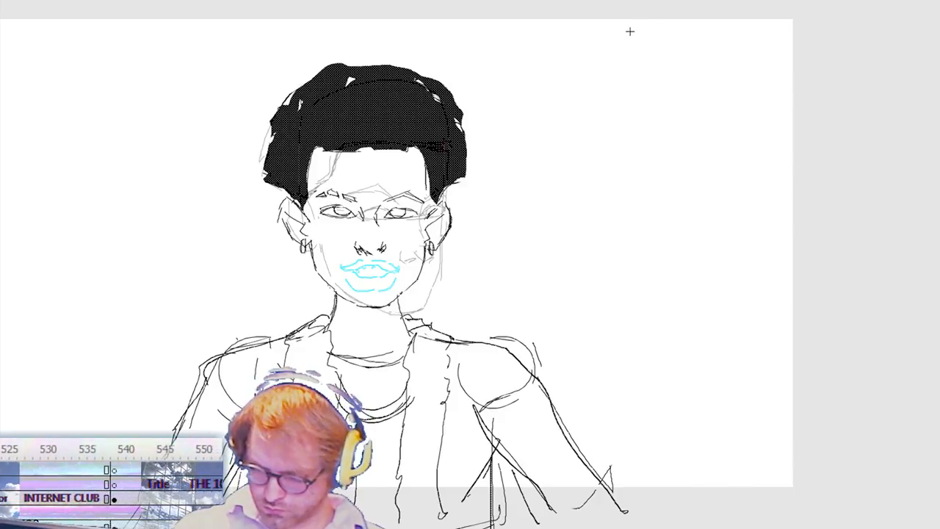
key("Escape")
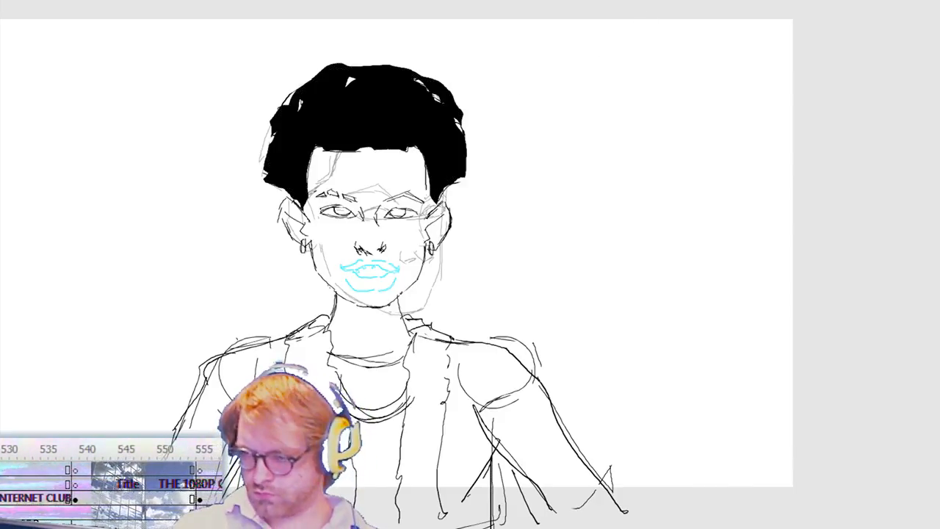
left_click(697, 2)
key("Escape")
key(".")
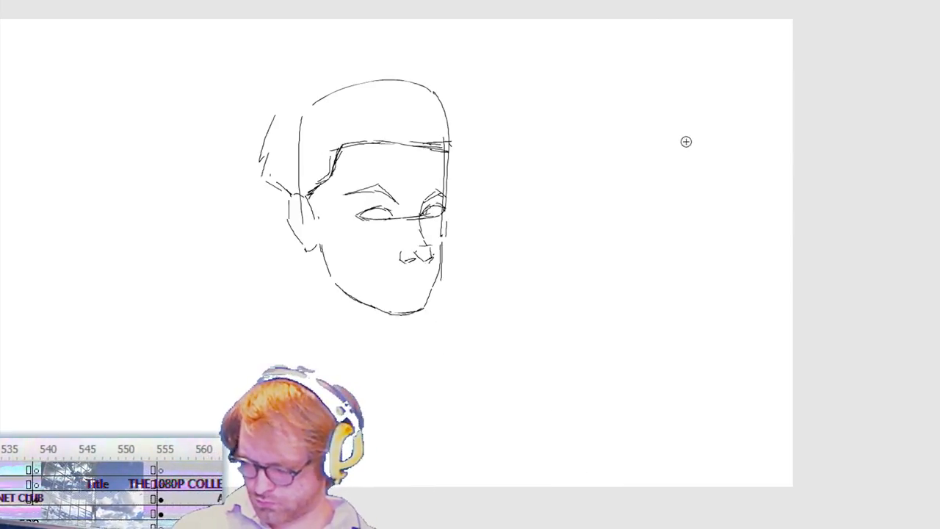
left_click(651, 2)
key(".")
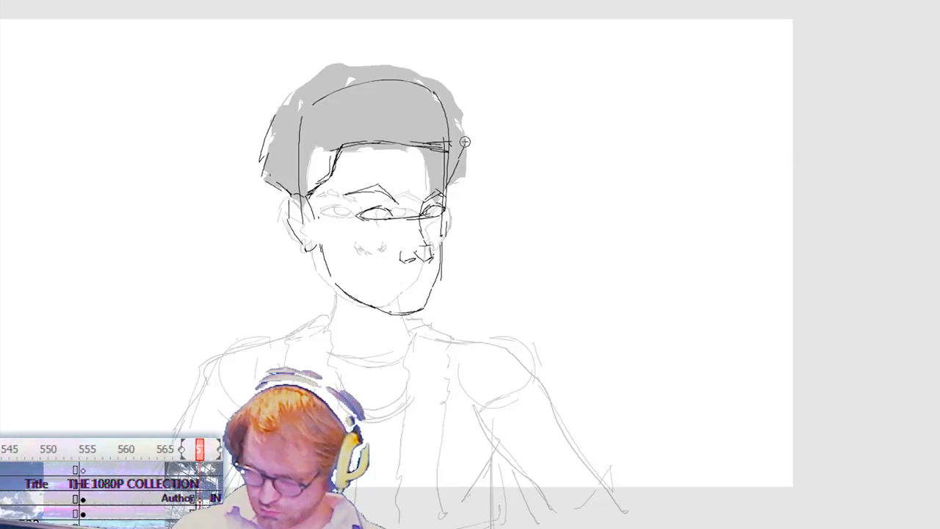
Step: Close the outer hair contour around the turned head with angular strokes and fill the hair with black
left_click_drag(463, 147, 447, 85)
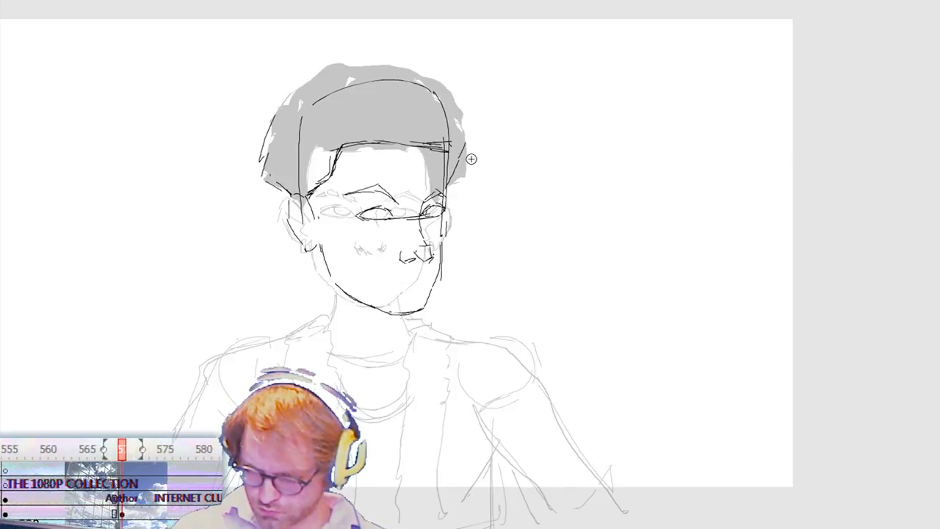
left_click_drag(459, 151, 441, 191)
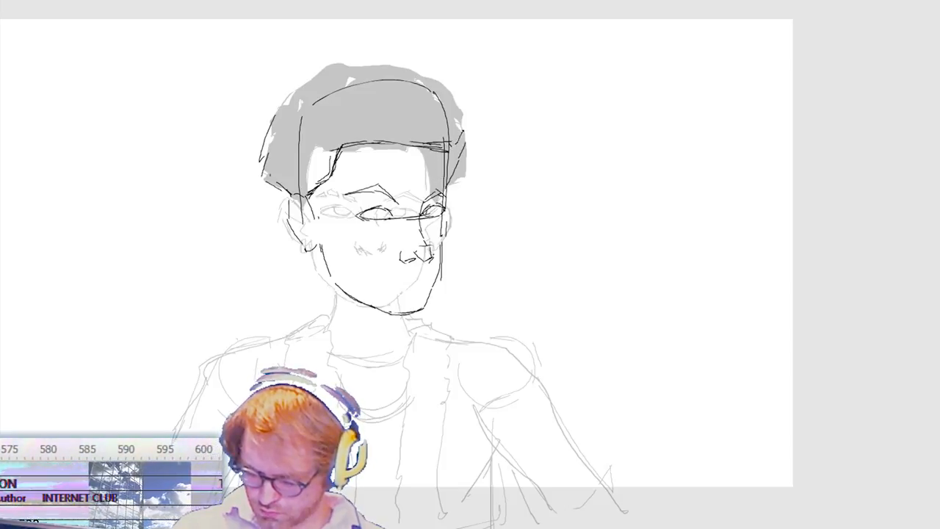
left_click_drag(359, 62, 328, 64)
mouse_move(398, 62)
left_mouse_down()
mouse_move(430, 58)
mouse_move(456, 83)
left_mouse_up()
left_click_drag(467, 136, 453, 175)
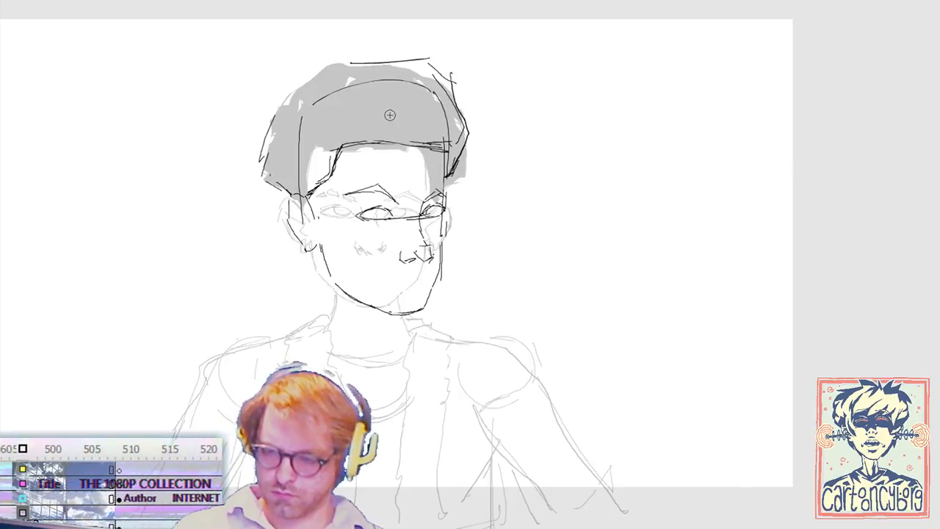
left_click_drag(293, 83, 263, 175)
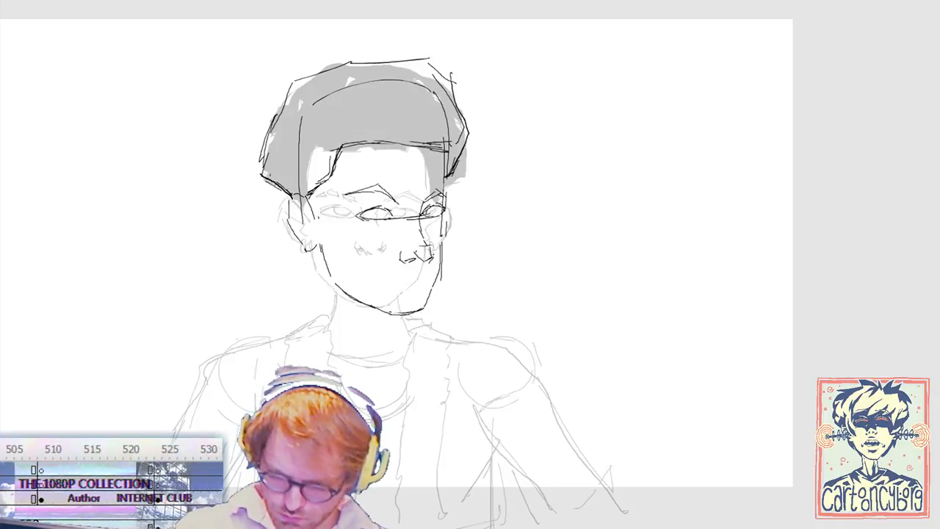
mouse_move(368, 62)
left_mouse_down()
mouse_move(427, 61)
mouse_move(456, 96)
left_mouse_up()
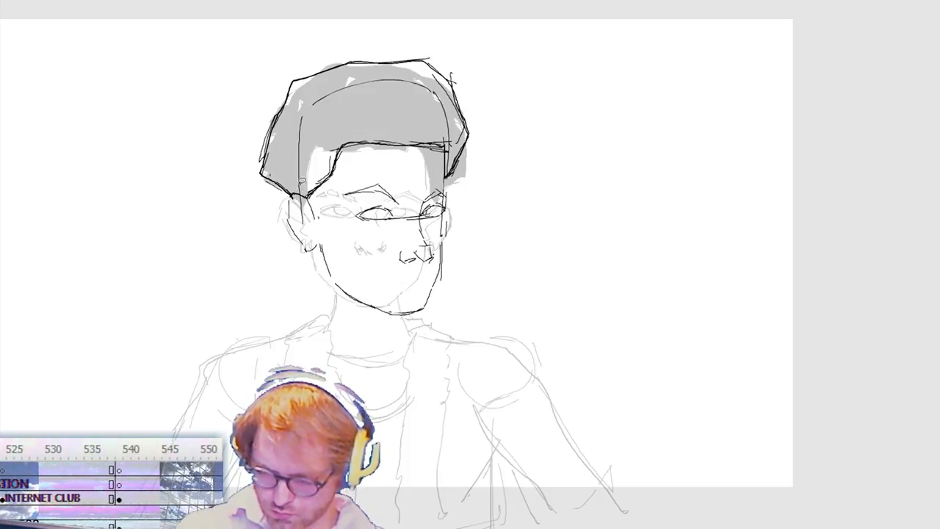
left_click(309, 178)
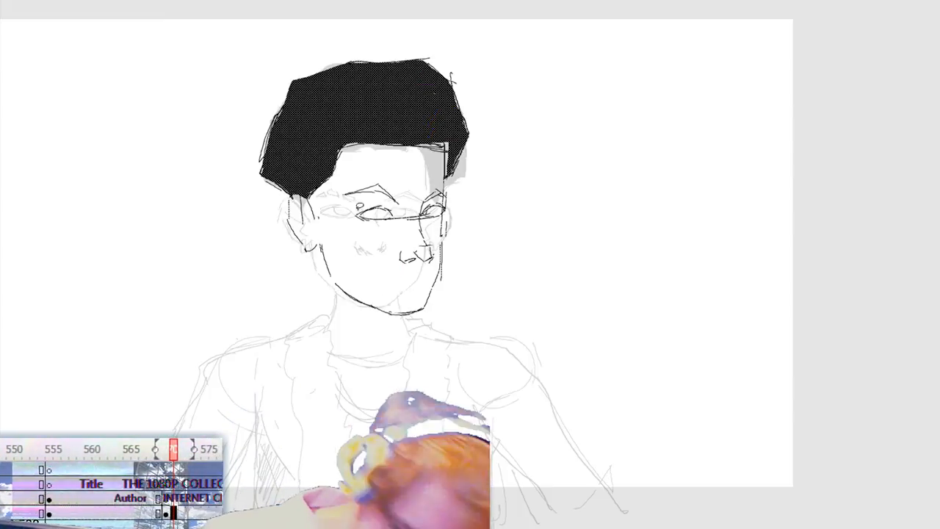
Step: Lasso the facial features and jaw below the hair and nudge them up slightly
left_click_drag(452, 179, 324, 214)
mouse_move(319, 248)
left_mouse_down()
mouse_move(458, 336)
mouse_move(481, 197)
left_mouse_up()
key("shift+Up")
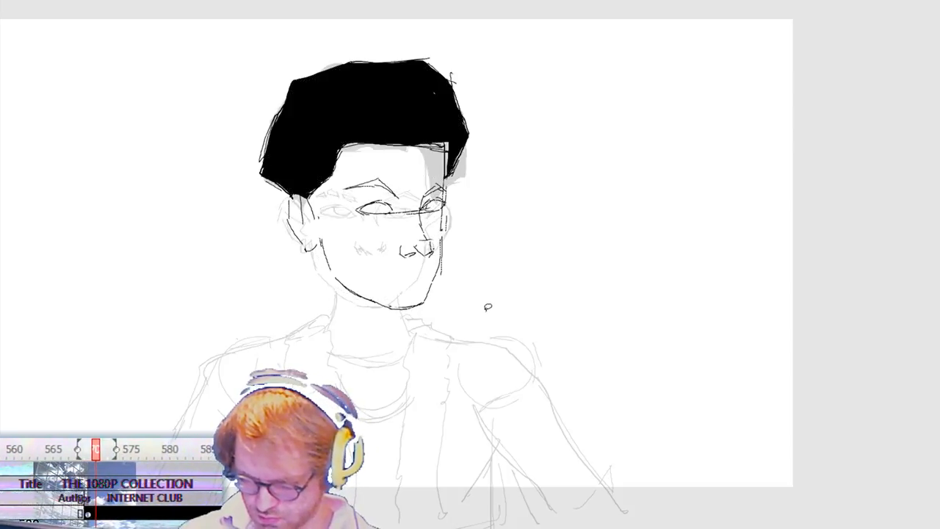
key("shift+Up")
key("shift+Down")
key("Up")
key("Up")
key("Up")
key("Up")
key("Up")
key("Up")
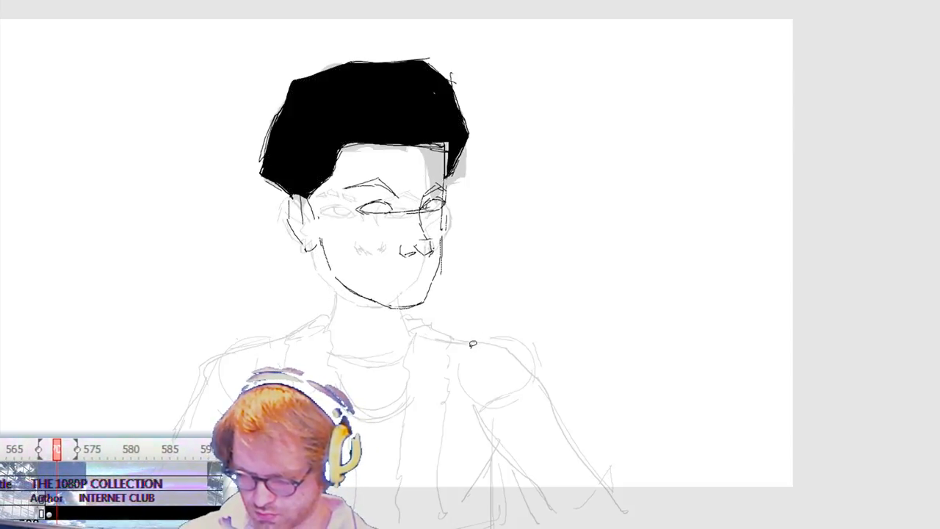
key("Down")
Step: Squash the selected face lines slightly downward from their upper edge with Free Transform, and delete the ear
key("ctrl+t")
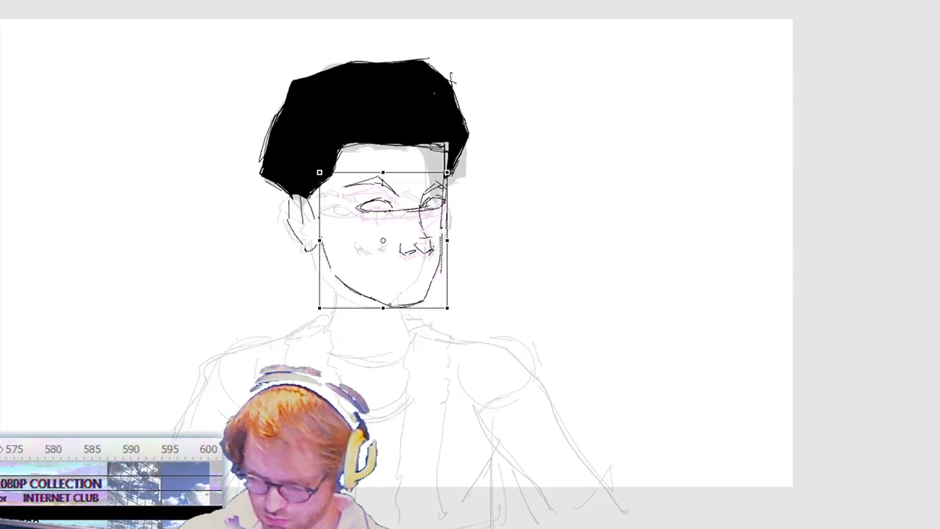
left_click_drag(383, 172, 383, 181)
key("Return")
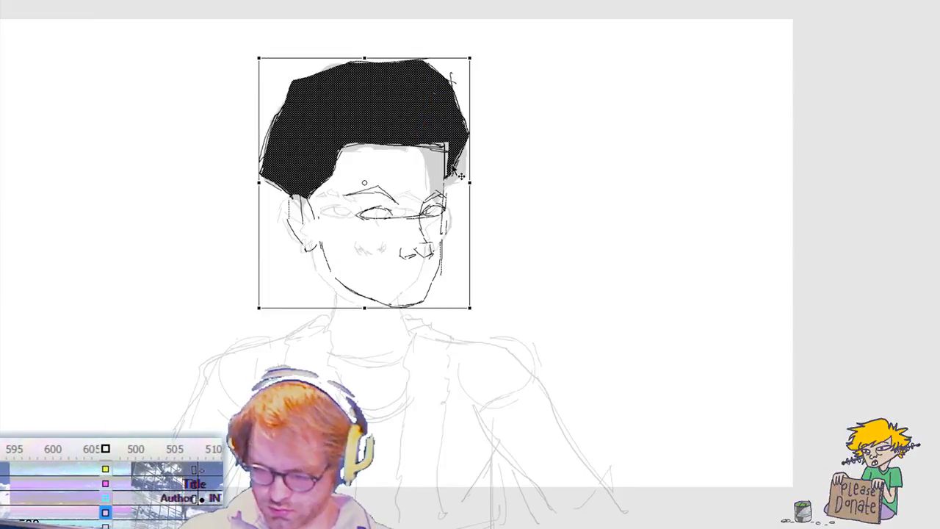
key("Delete")
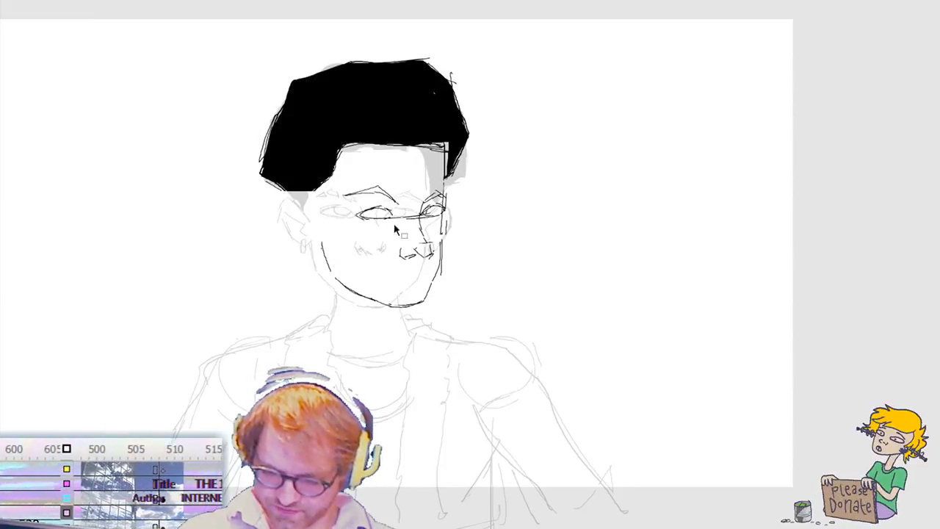
key("b")
left_click(327, 222)
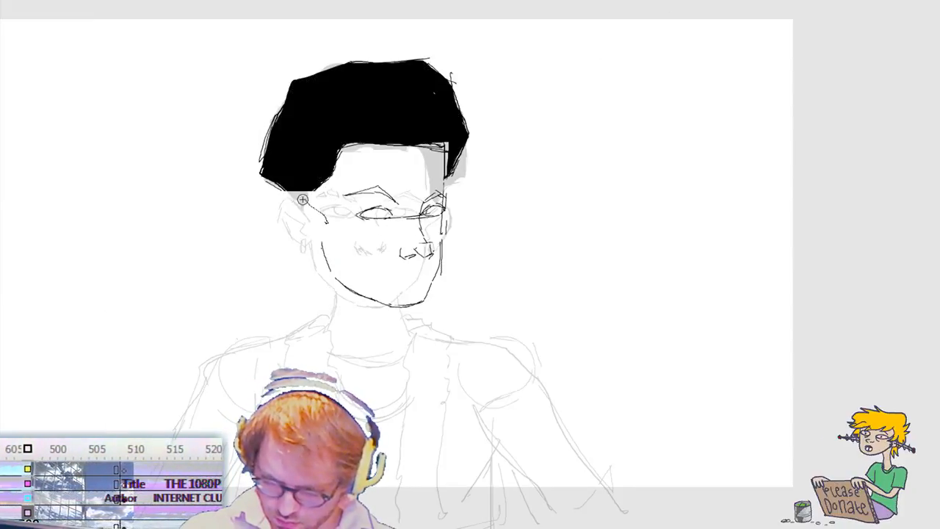
mouse_move(321, 210)
left_mouse_down()
mouse_move(327, 222)
mouse_move(306, 198)
mouse_move(298, 225)
left_mouse_up()
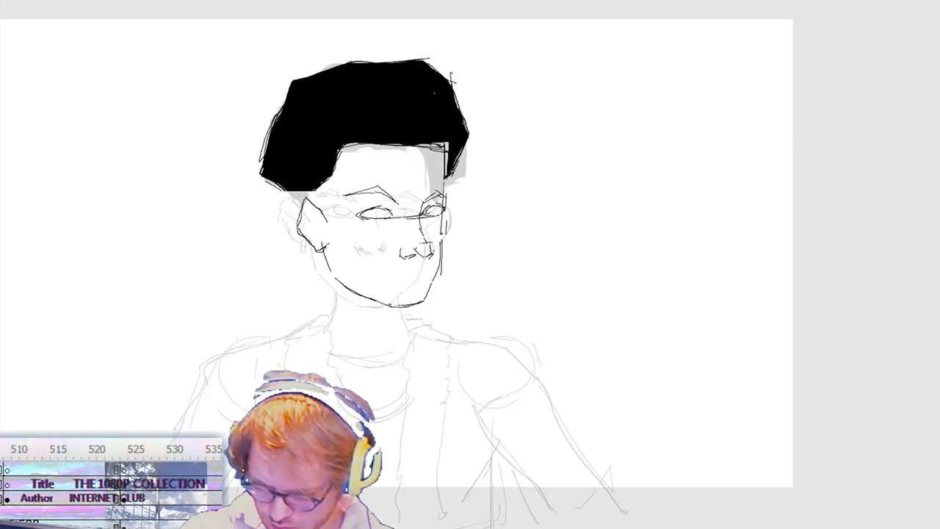
key("ctrl+z")
left_click_drag(311, 211, 327, 241)
key("ctrl+z")
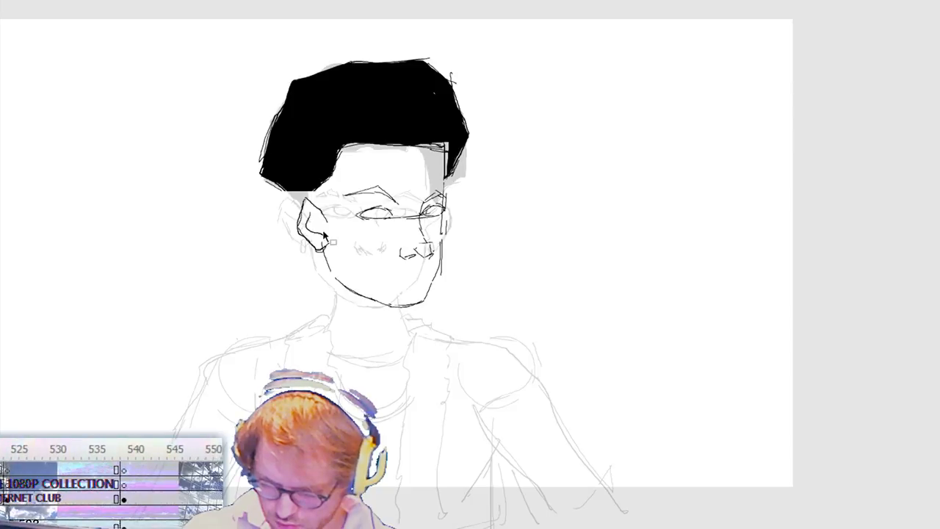
key("ctrl+z")
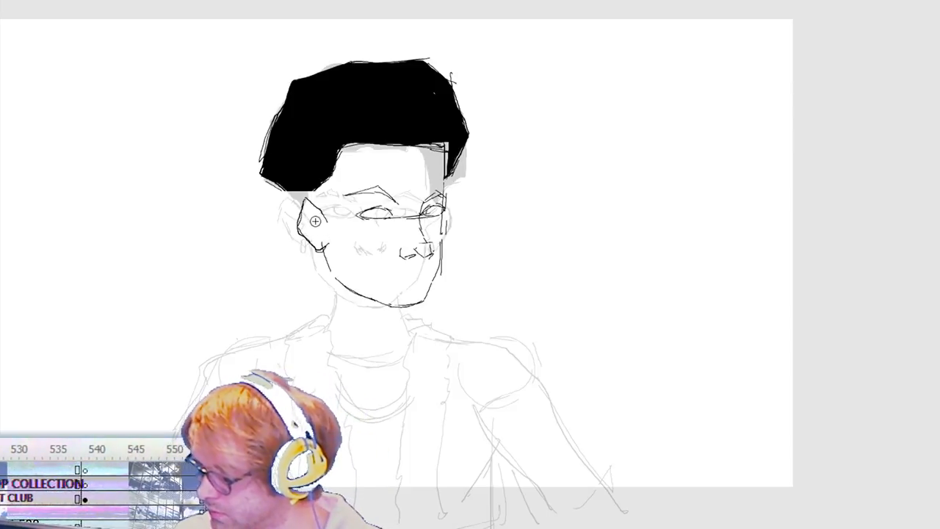
key("ctrl+z")
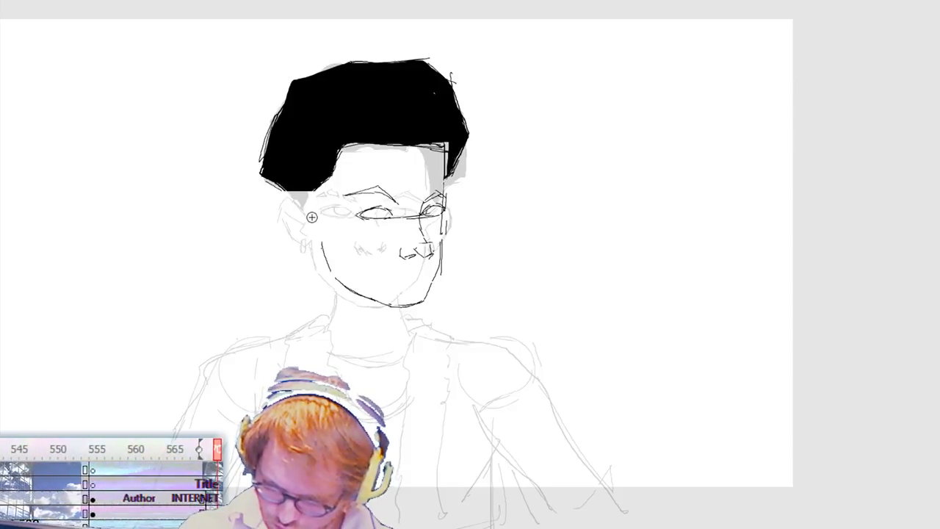
Step: Draw a new ear with inner fold and earring beside the turned head, and move it in against the jaw
left_click_drag(269, 220, 271, 221)
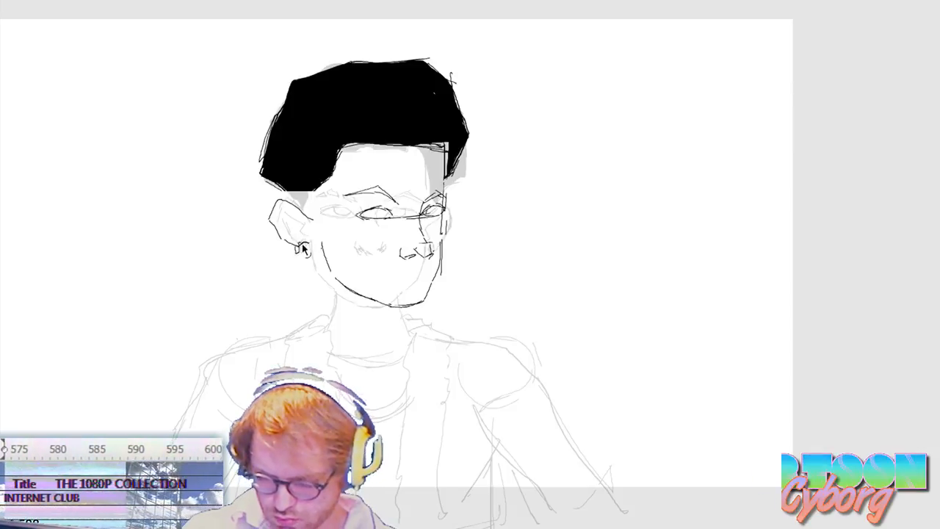
left_click_drag(296, 246, 304, 244)
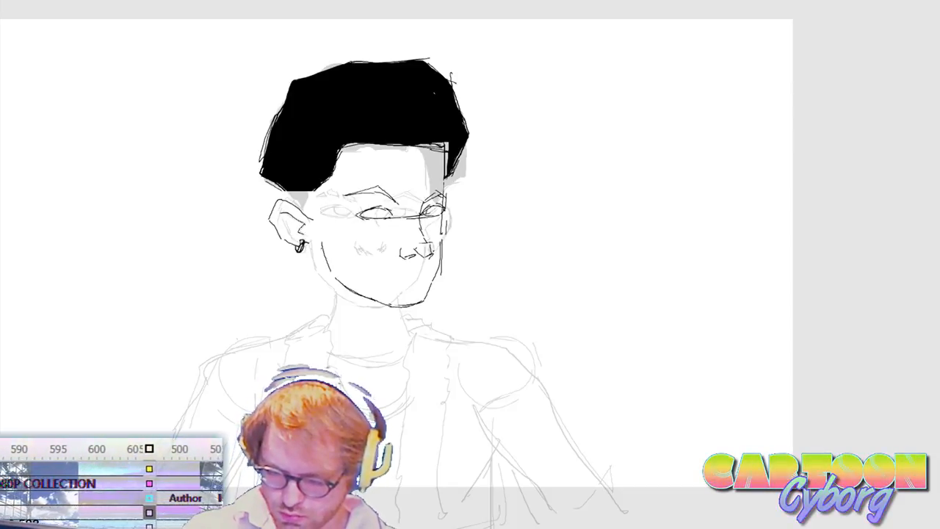
key("v")
mouse_move(258, 267)
left_mouse_down()
mouse_move(318, 194)
mouse_move(324, 226)
left_mouse_up()
key("b")
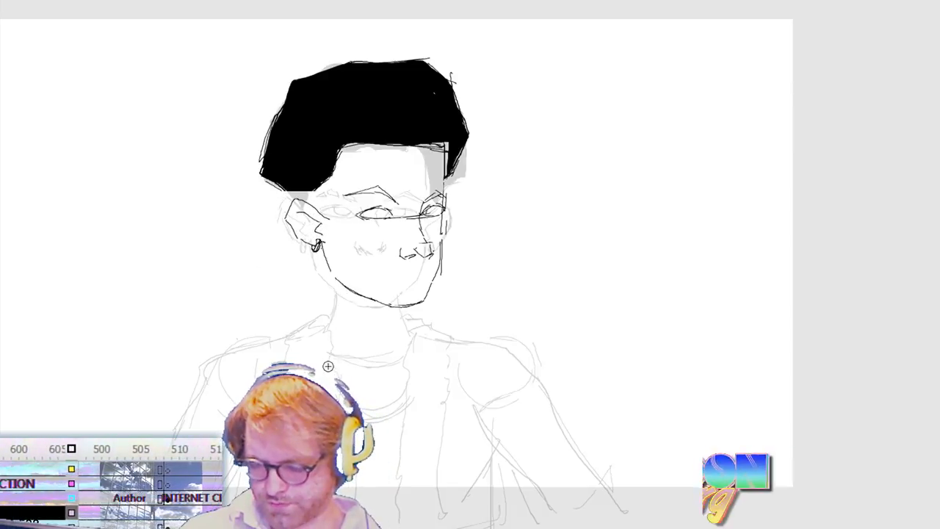
Step: Narrow the selected ear slightly from its outer edge with Free Transform
key("ctrl+z")
key("ctrl+t")
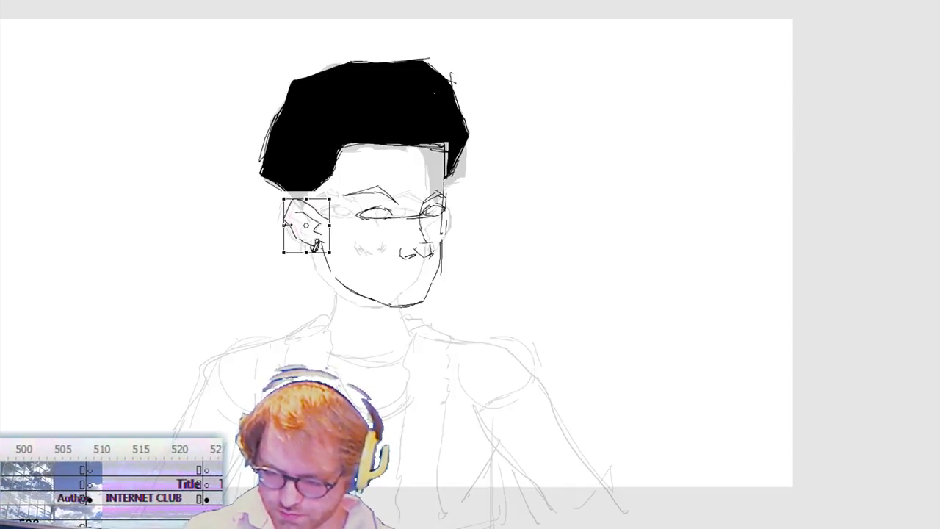
left_click_drag(283, 252, 289, 252)
key("Return")
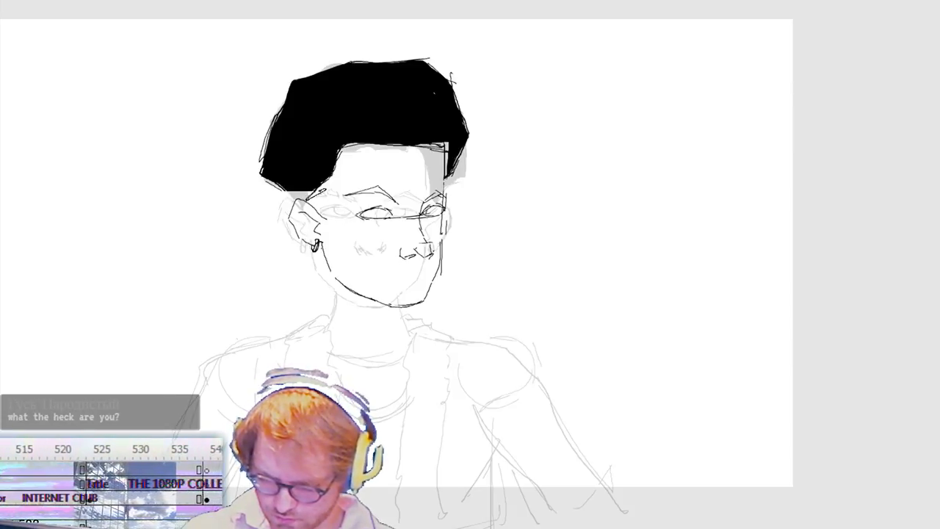
Step: Extend the near sideburn down to the ear, straighten the hairline across the forehead, and fill the sideburn with black
left_click_drag(334, 173, 307, 200)
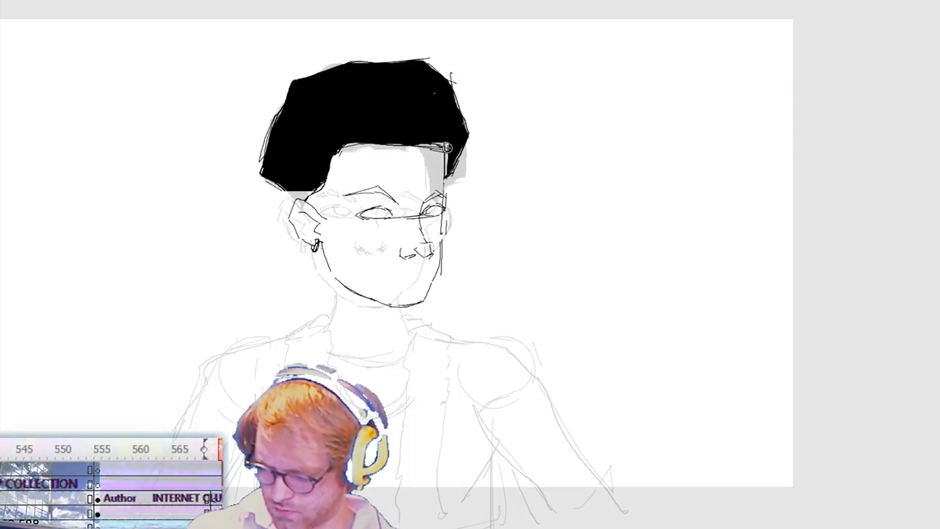
left_click_drag(429, 150, 339, 150)
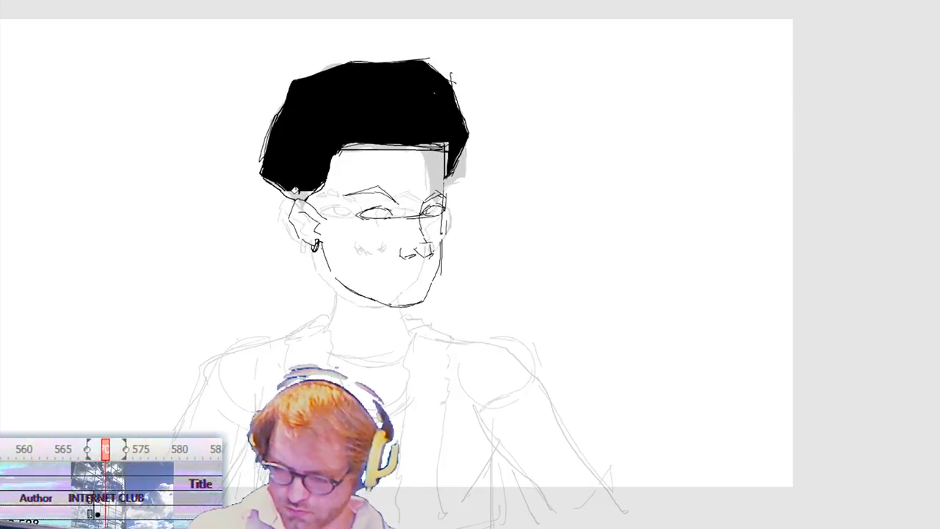
left_click_drag(296, 192, 311, 182)
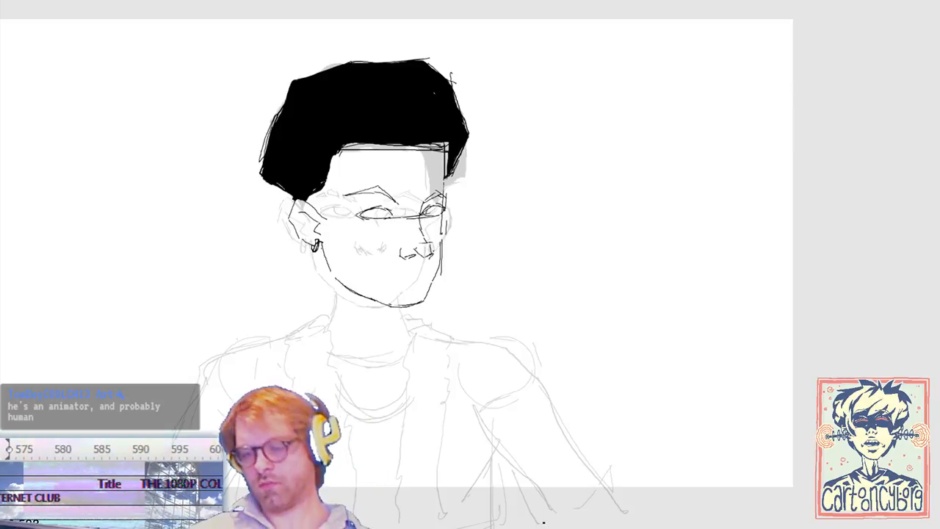
Step: Flip between the front-facing and turned-head frames with onion skin off and on to compare the two poses
left_click(643, 1)
key("comma")
key("period")
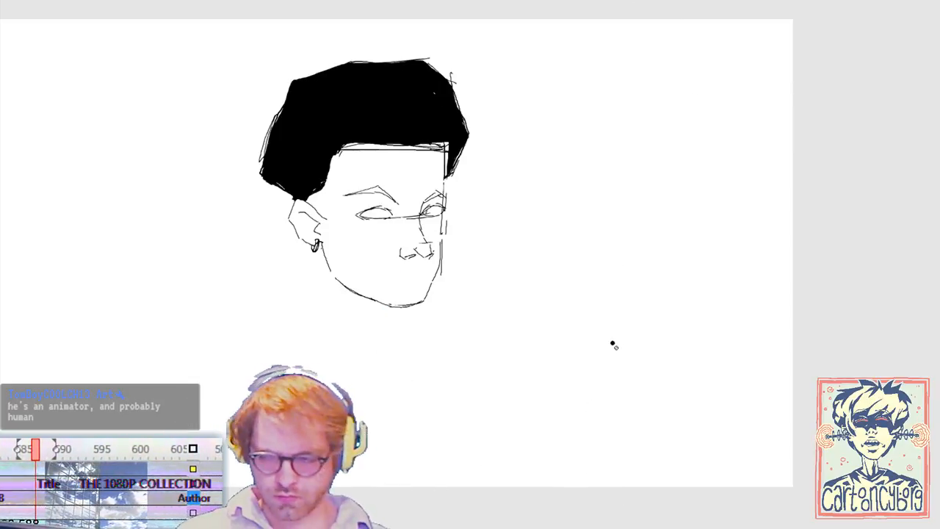
key("comma")
key("comma")
key("period")
key("period")
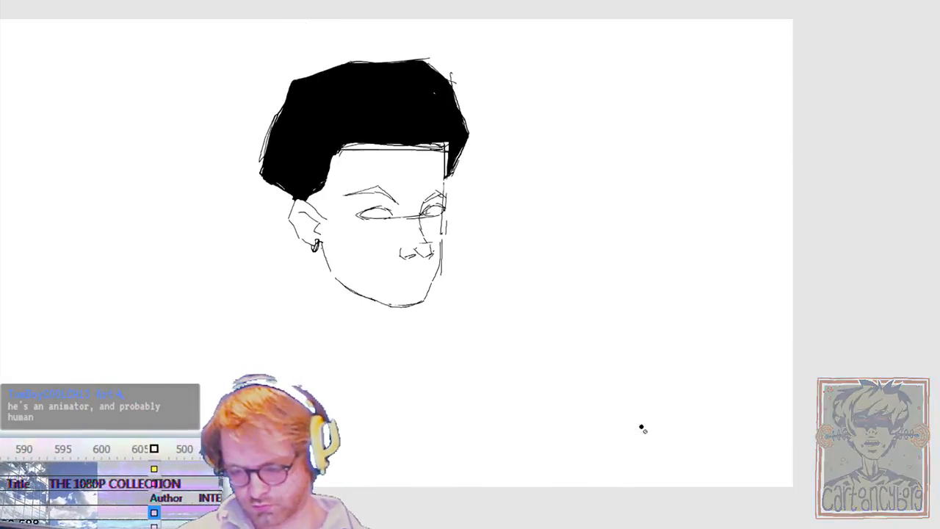
key("comma")
left_click(667, 2)
key("period")
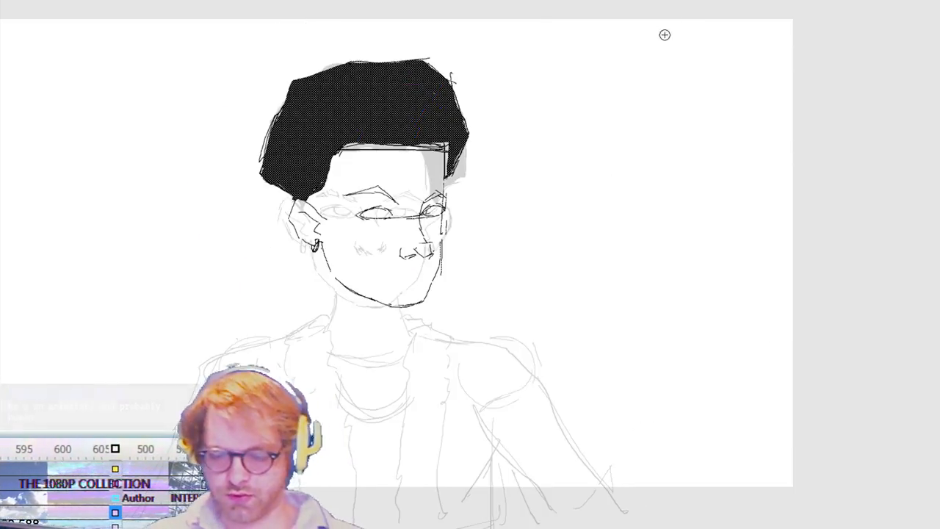
key("comma")
key("period")
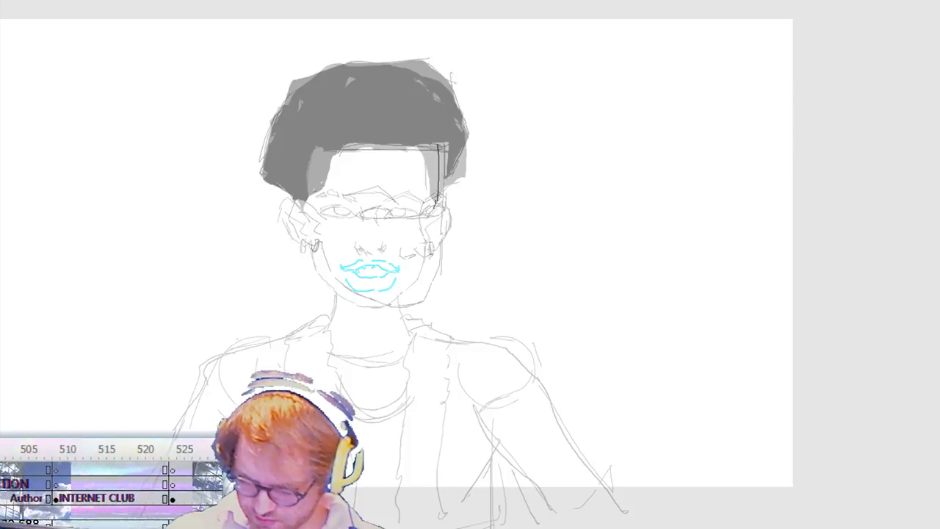
Step: On a blank frame between the two poses, draw the far side of the face, the jaw and the near ear
key("ctrl+z")
left_click_drag(433, 214, 435, 231)
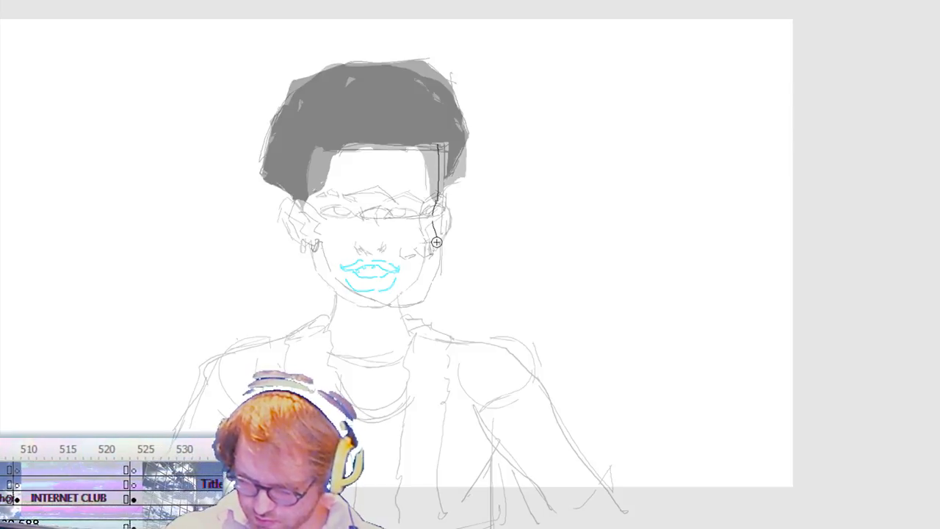
key("ctrl+z")
left_click_drag(430, 277, 429, 280)
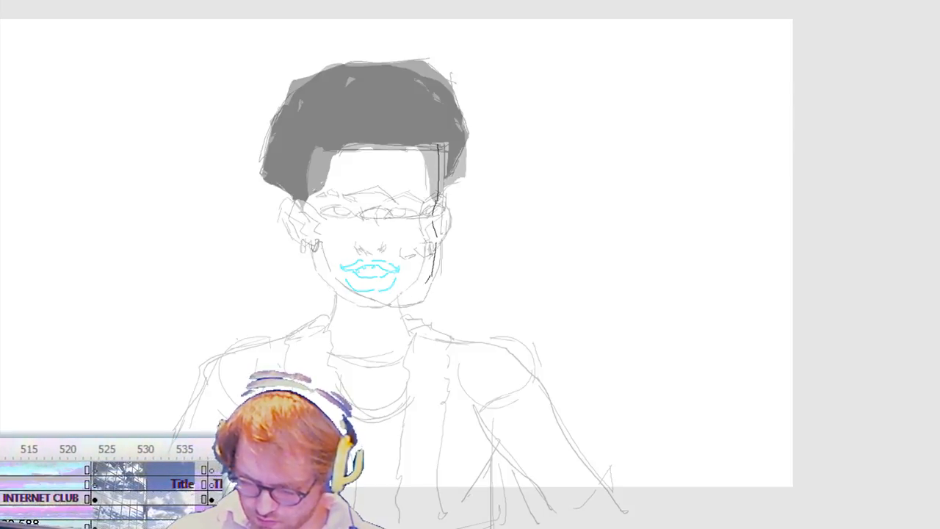
key("ctrl+z")
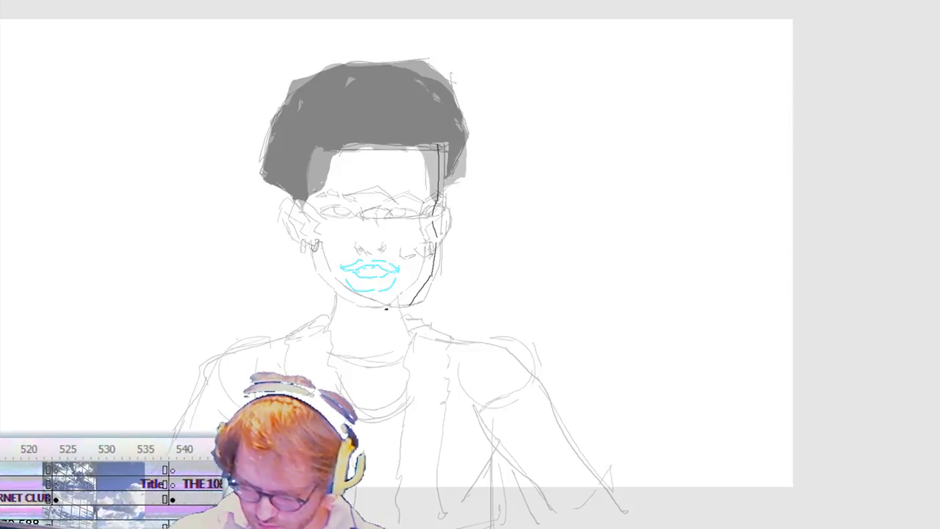
left_click_drag(330, 281, 320, 244)
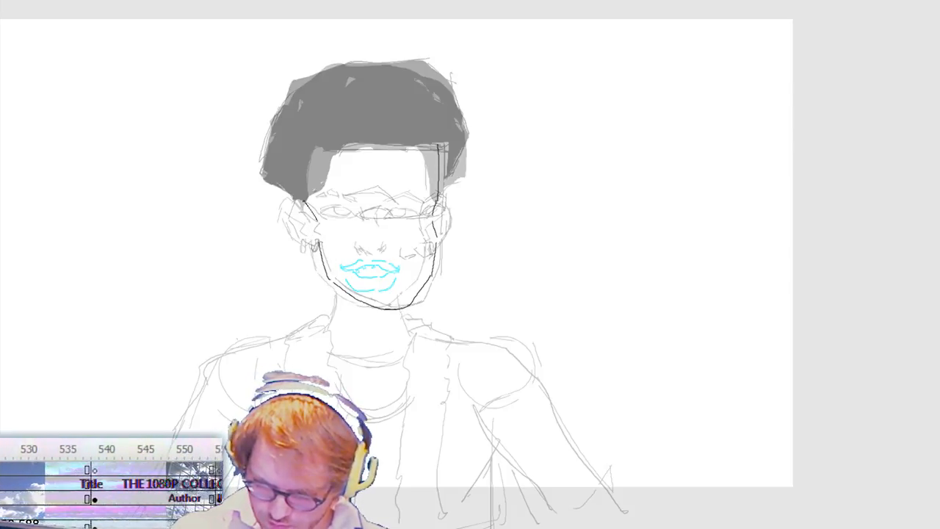
left_click_drag(287, 205, 288, 204)
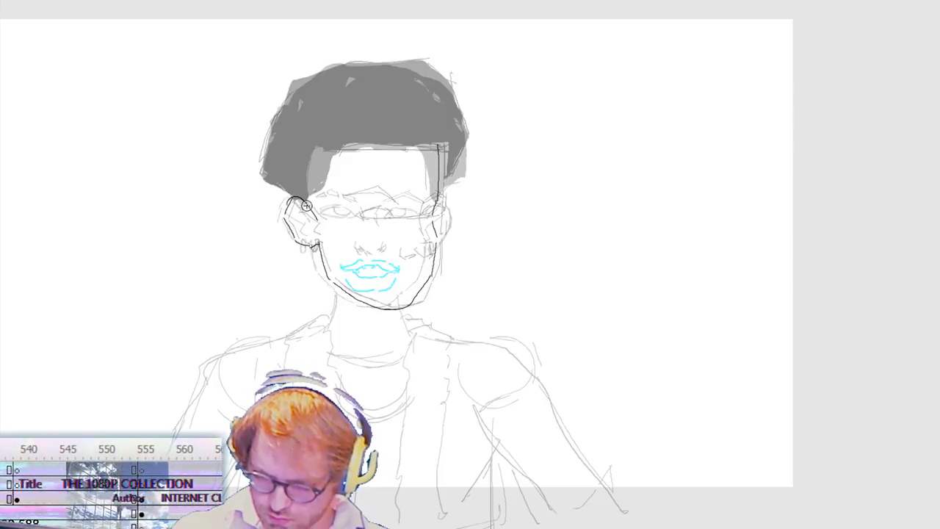
Step: Outline the in-between hair from hairline to crown and sideburns, add the far ear, and fill the hair with black
left_click_drag(406, 145, 440, 144)
mouse_move(439, 196)
left_mouse_down()
mouse_move(460, 167)
mouse_move(449, 181)
left_mouse_up()
key("ctrl+z")
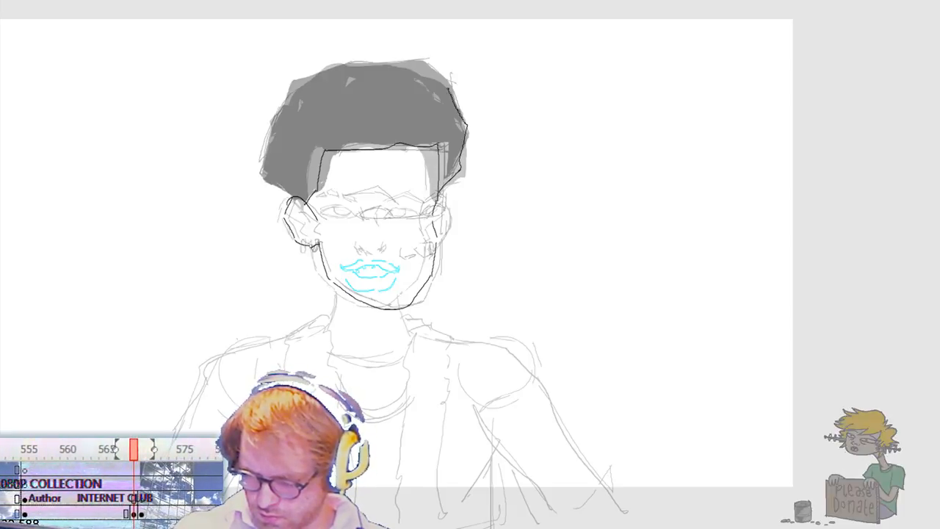
mouse_move(449, 72)
left_mouse_down()
mouse_move(344, 62)
mouse_move(291, 89)
mouse_move(264, 175)
mouse_move(282, 107)
left_mouse_up()
mouse_move(266, 162)
left_mouse_down()
mouse_move(285, 102)
mouse_move(264, 170)
mouse_move(293, 199)
mouse_move(315, 192)
left_mouse_up()
left_click_drag(437, 140, 440, 153)
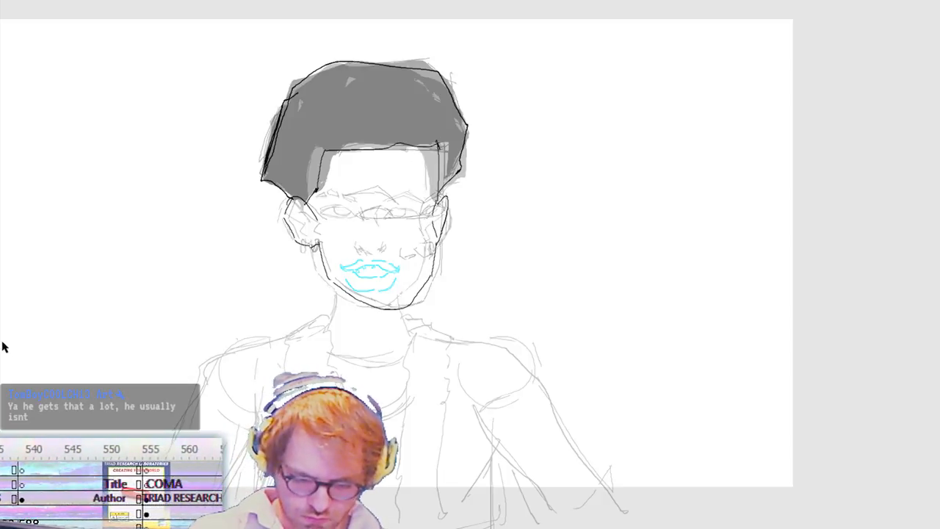
left_click(412, 116)
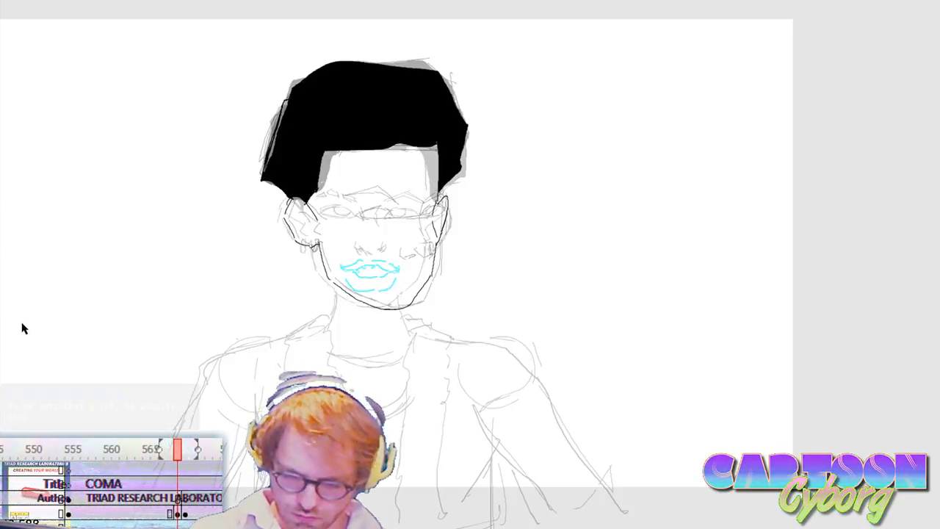
left_click(282, 106)
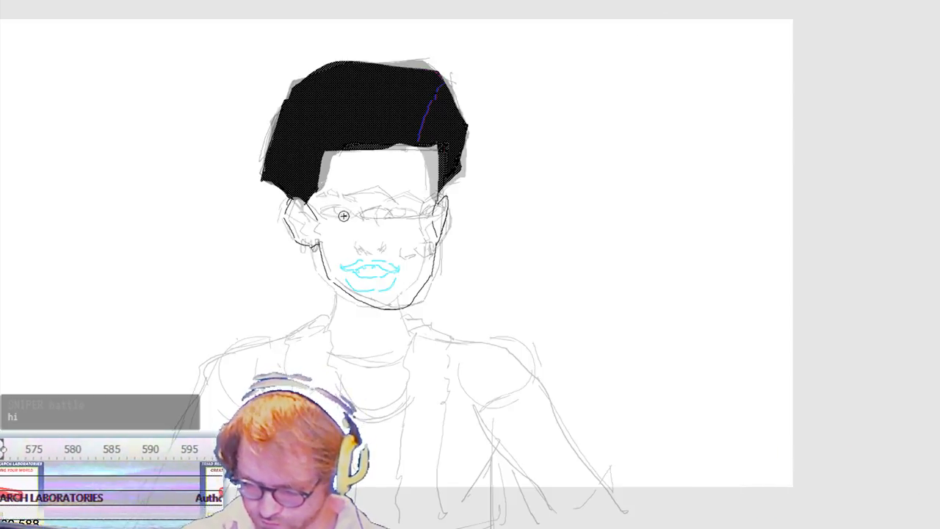
Step: Draw the in-between eyes, nose and near-ear earrings midway between the onion-skinned poses
key("b")
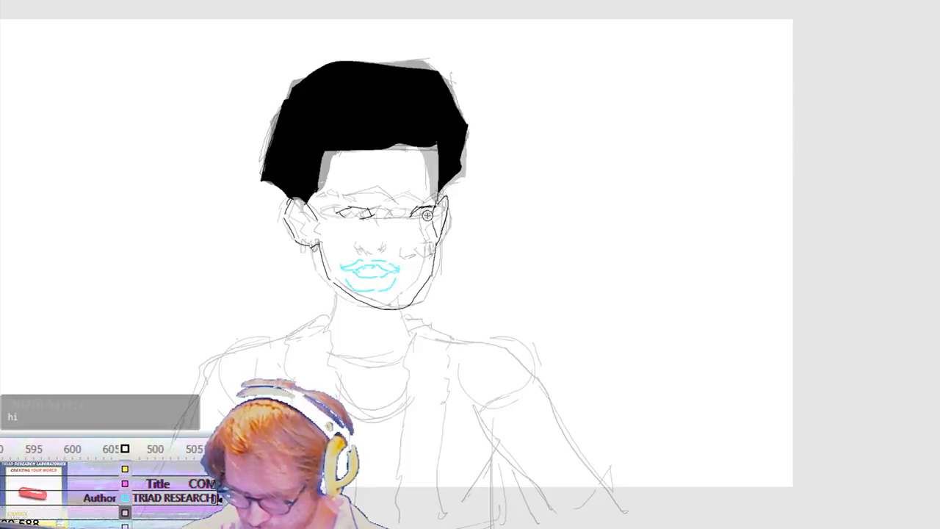
left_click_drag(432, 207, 428, 216)
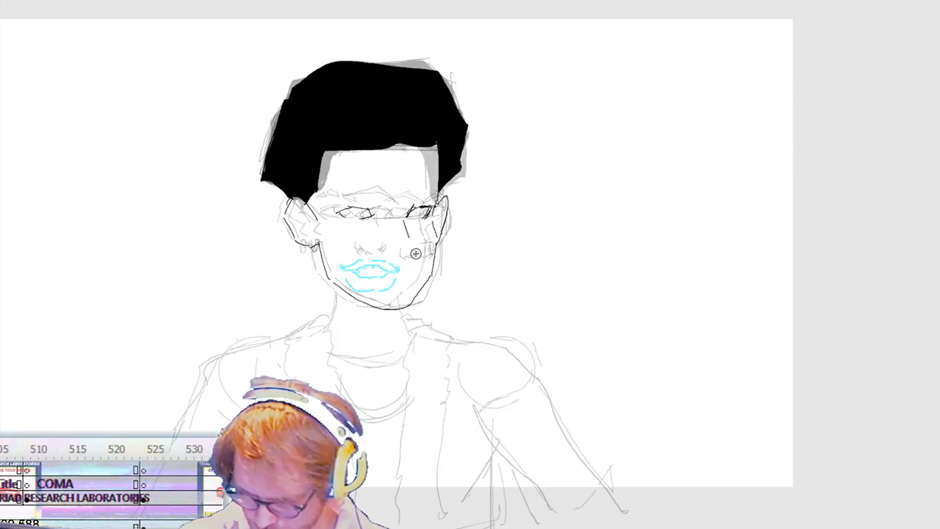
left_click_drag(394, 255, 406, 259)
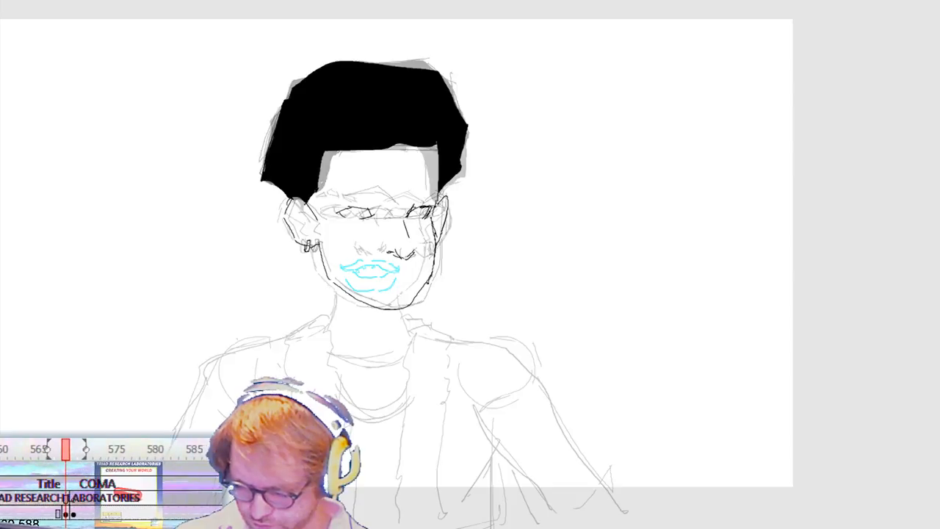
Step: Delete the lower jaw and chin lines of the in-between face and redraw them as a wider, flatter chin
key("v")
mouse_move(413, 315)
left_mouse_down()
mouse_move(456, 254)
mouse_move(405, 307)
mouse_move(421, 302)
mouse_move(427, 280)
left_mouse_up()
key("Delete")
key("b")
key("v")
mouse_move(367, 335)
left_mouse_down()
mouse_move(451, 275)
mouse_move(413, 304)
mouse_move(385, 308)
left_mouse_up()
key("Delete")
key("b")
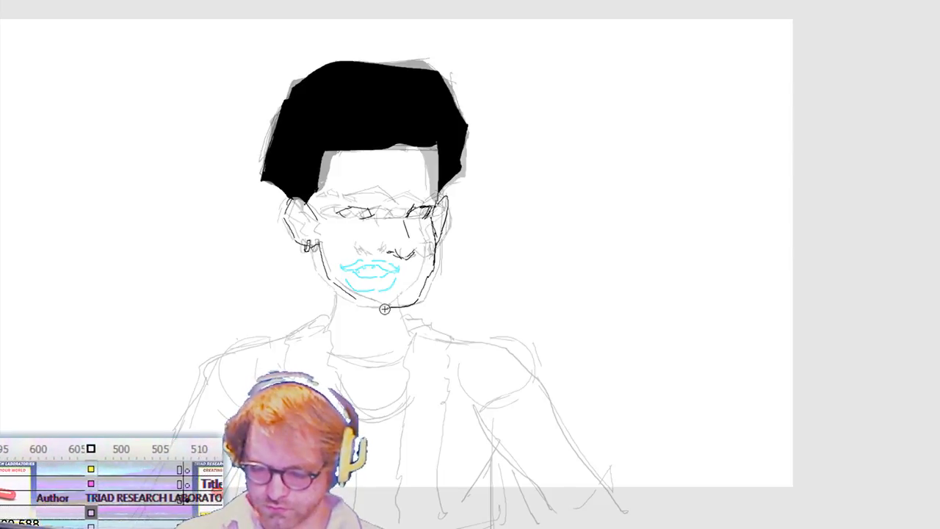
left_click_drag(376, 306, 335, 284)
Step: Select the near ear together with the sideburn tip and skew its upper part outward with Free Transform
key("v")
left_click_drag(307, 352, 456, 252)
key("b")
key("v")
mouse_move(258, 340)
left_mouse_down()
mouse_move(353, 202)
mouse_move(321, 179)
mouse_move(303, 182)
left_mouse_up()
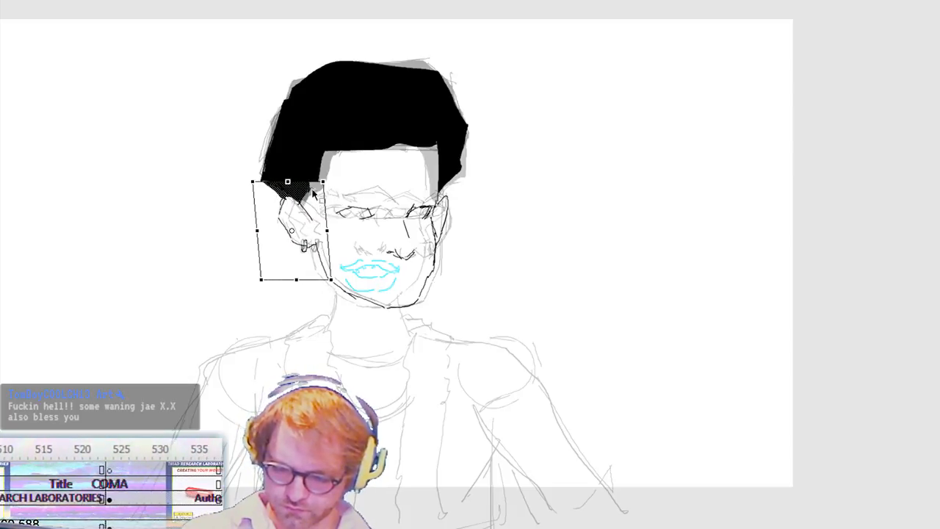
key("Return")
Step: Select the lower end of the near sideburn and shift it toward the face with Free Transform
left_click_drag(247, 171, 310, 202)
key("ctrl+t")
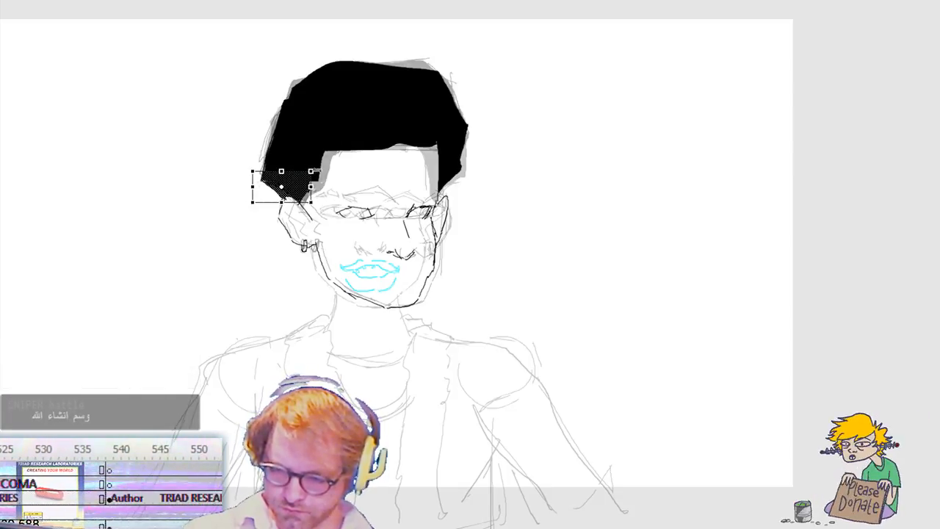
key("Return")
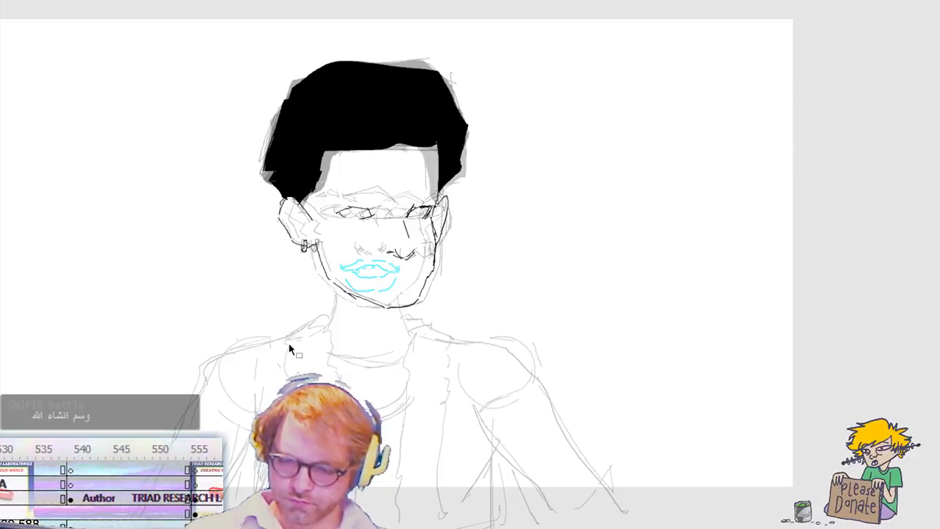
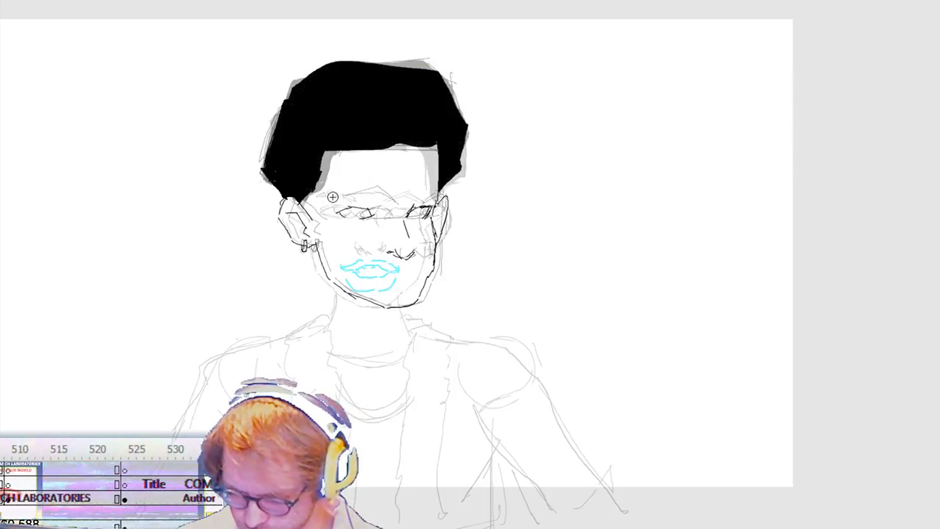
Step: Draw both eyebrows on the in-between face, then delete the far ear's lines and redraw it slightly wider
left_click_drag(330, 199, 378, 201)
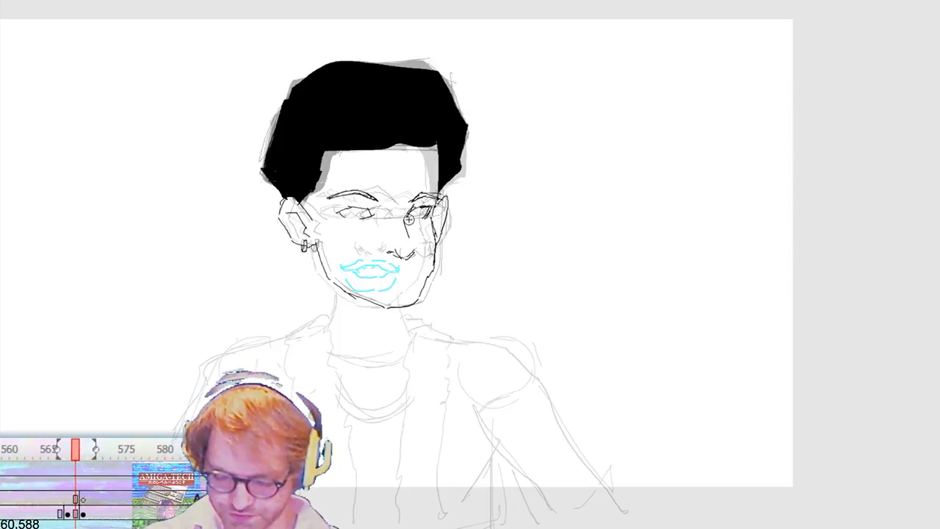
mouse_move(472, 215)
left_mouse_down()
mouse_move(421, 310)
mouse_move(430, 324)
left_mouse_up()
key("Delete")
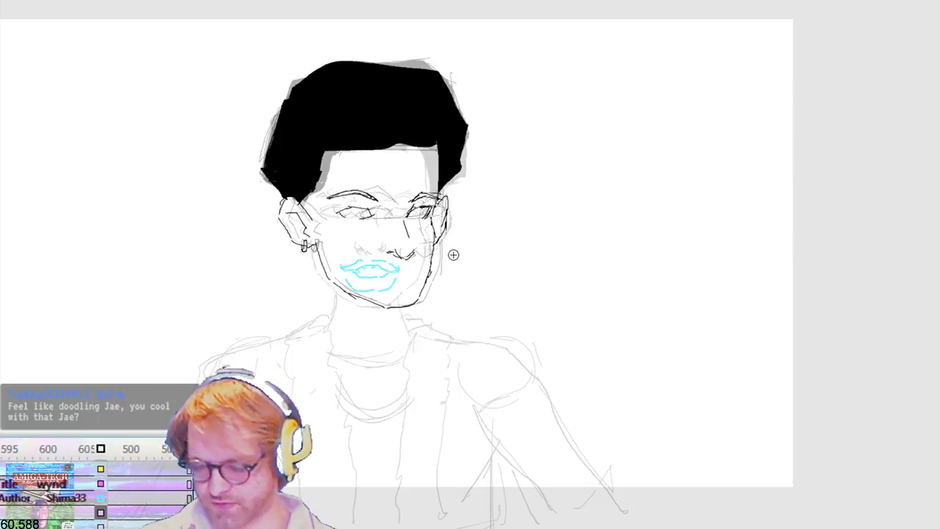
key("b")
key("v")
left_click_drag(456, 206, 443, 239)
key("b")
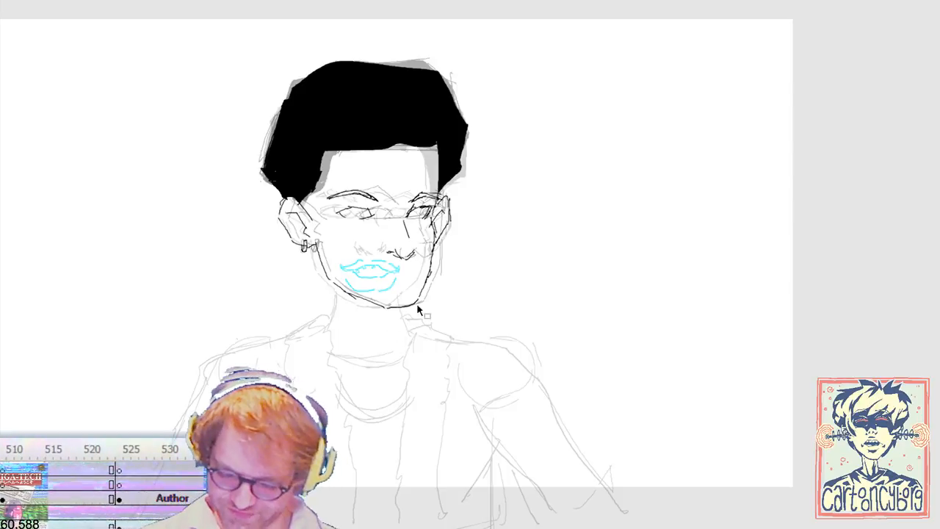
Step: Flip between the front-facing, in-between and turned-head frames to check how the head turn flows
key("comma")
key("period")
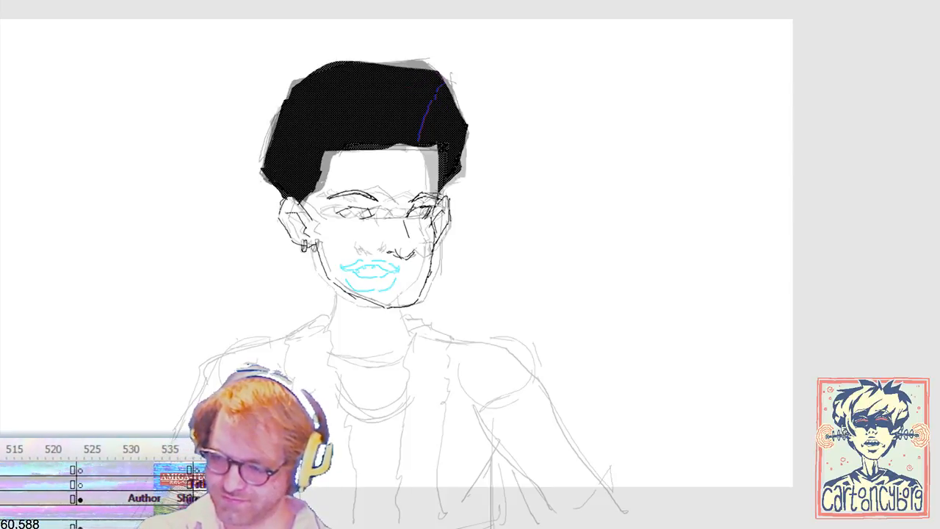
key("period")
key("period")
key("comma")
key("comma")
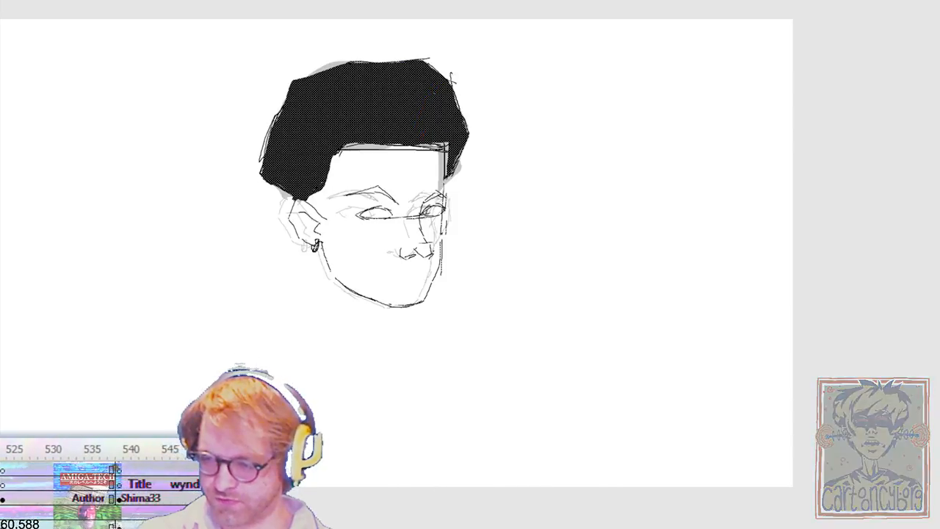
key("period")
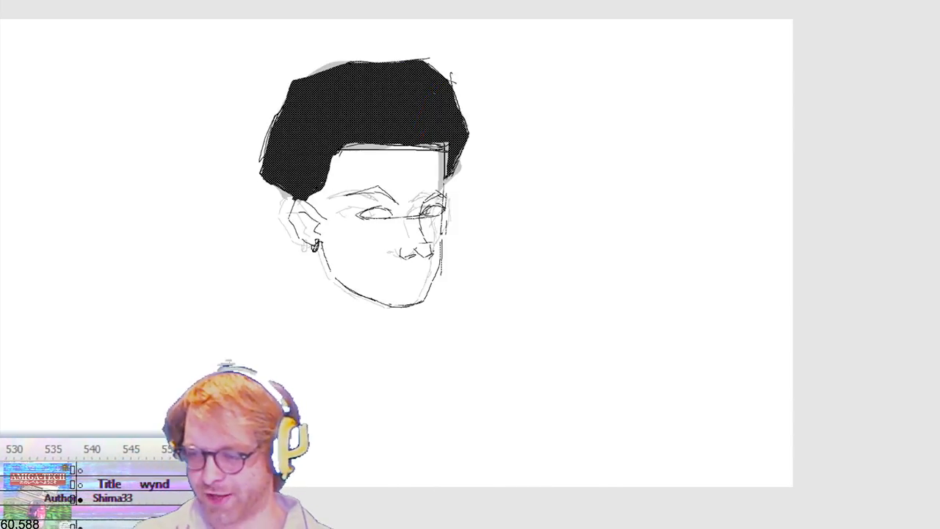
key("comma")
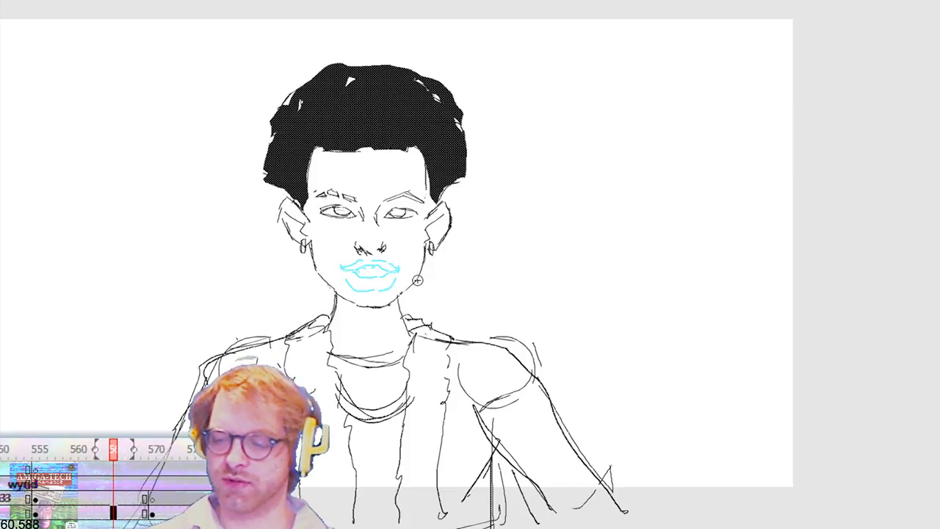
key(".")
key(".")
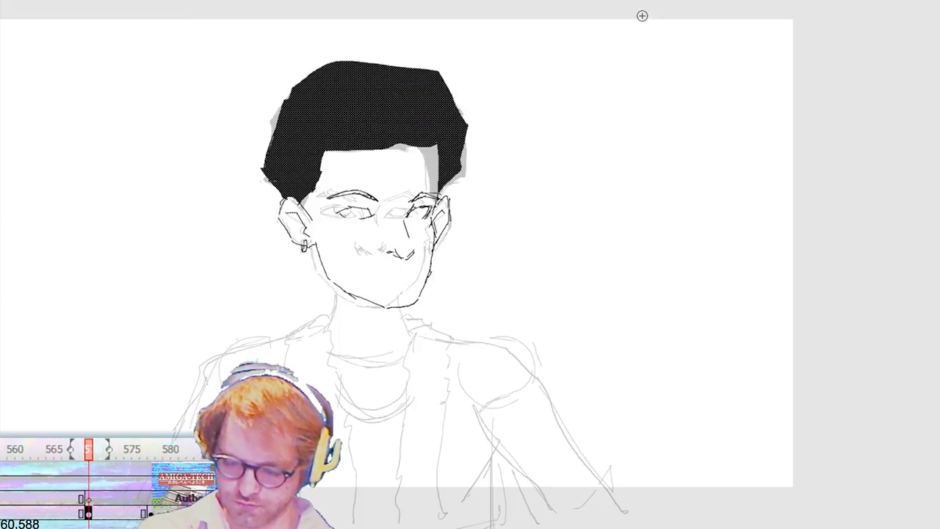
Step: Delete the in-between's near eyebrow and redraw it flatter and more angular, then rework the far eyebrow to match
key("v")
left_click_drag(386, 180, 324, 206)
key("Delete")
key("b")
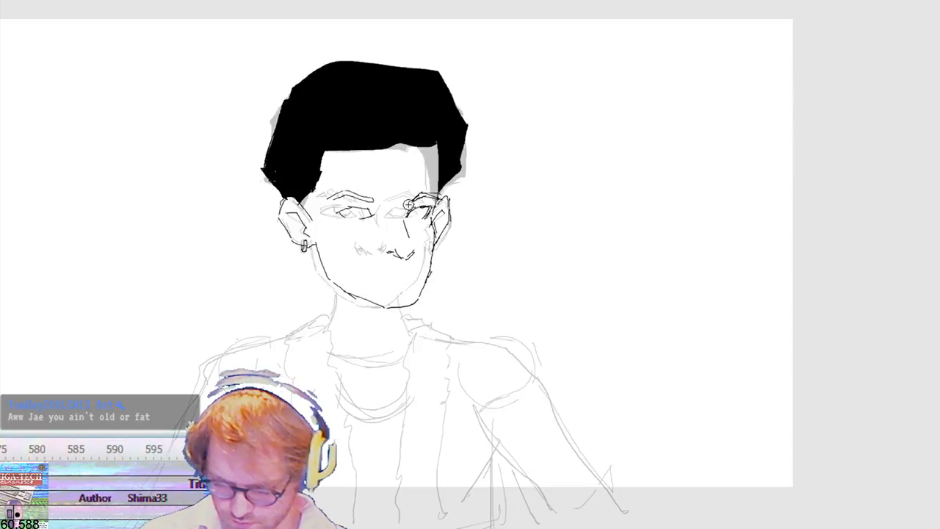
key("v")
left_click_drag(388, 183, 328, 205)
key("b")
key("Delete")
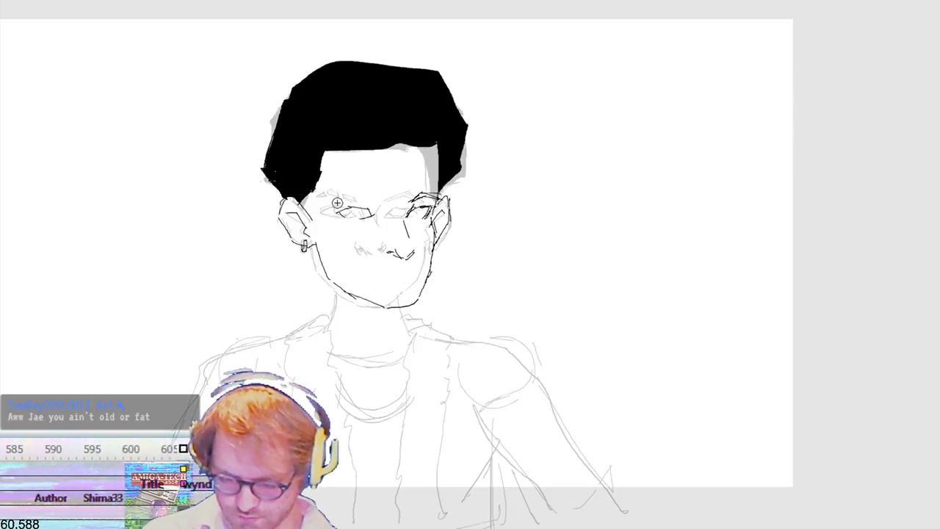
left_click_drag(374, 194, 354, 192)
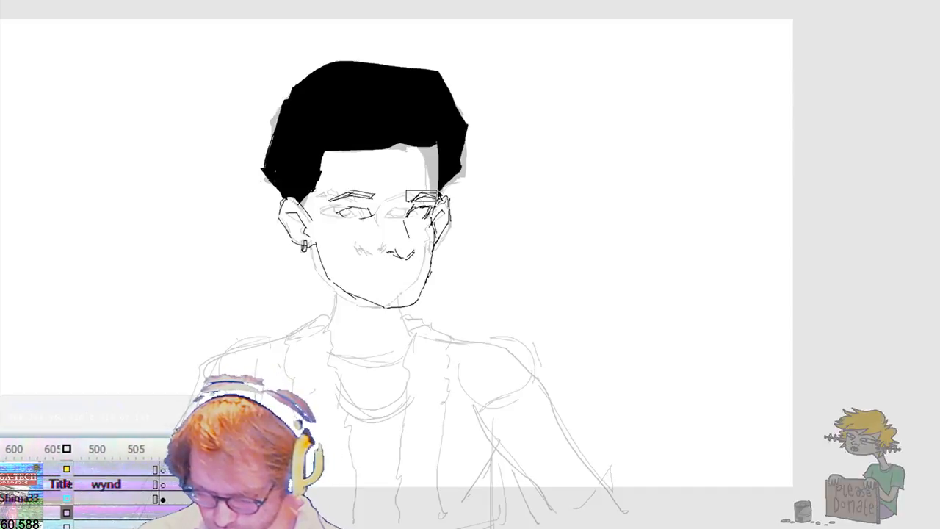
mouse_move(421, 202)
left_mouse_down()
mouse_move(407, 208)
mouse_move(440, 198)
mouse_move(413, 202)
left_mouse_up()
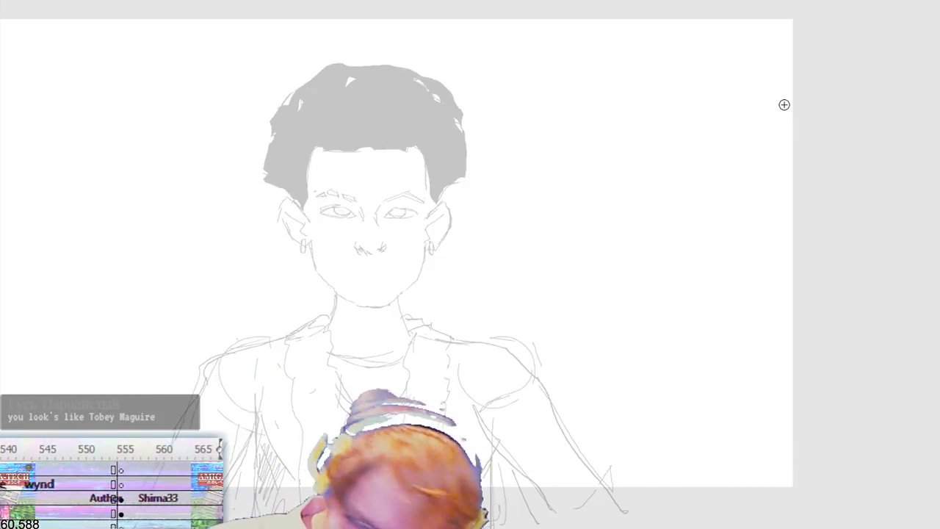
key("ctrl+minus")
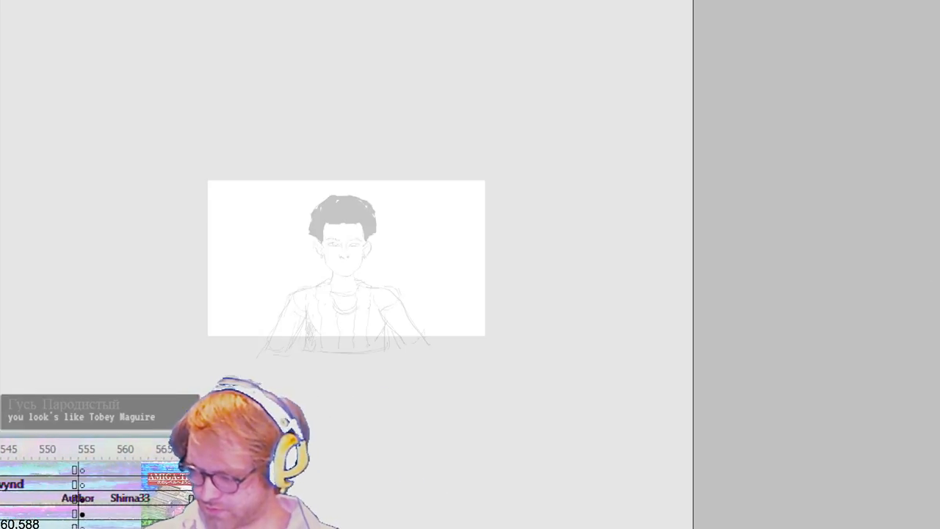
left_click_drag(376, 399, 397, 524)
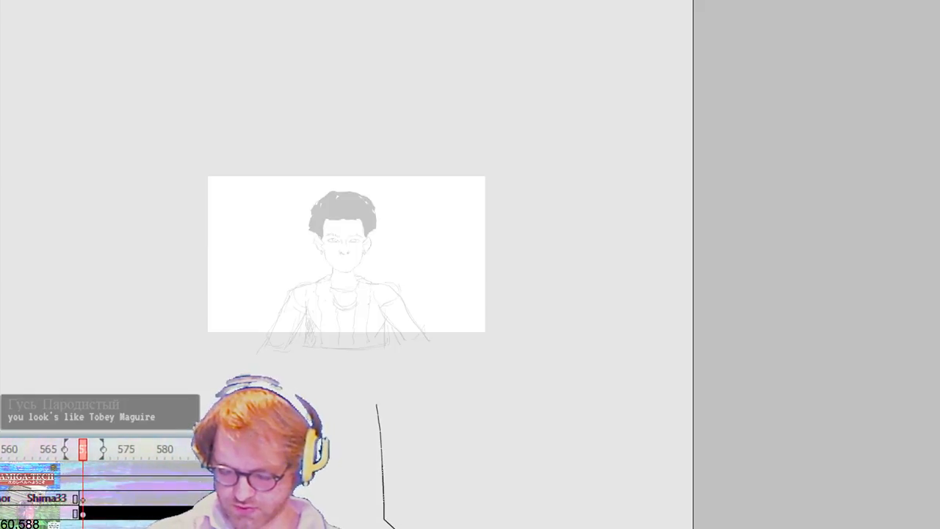
key("ctrl+z")
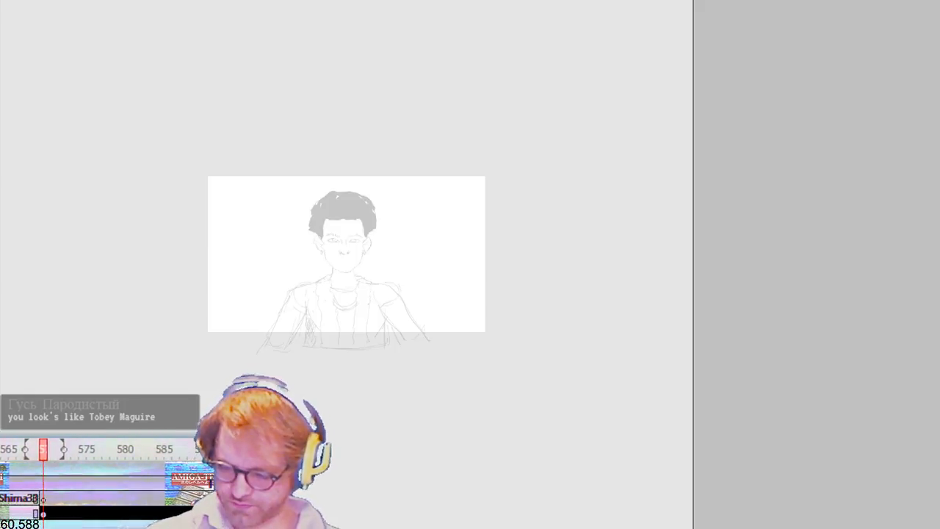
scroll(347, 240, "down", 1)
scroll(347, 236, "down", 4)
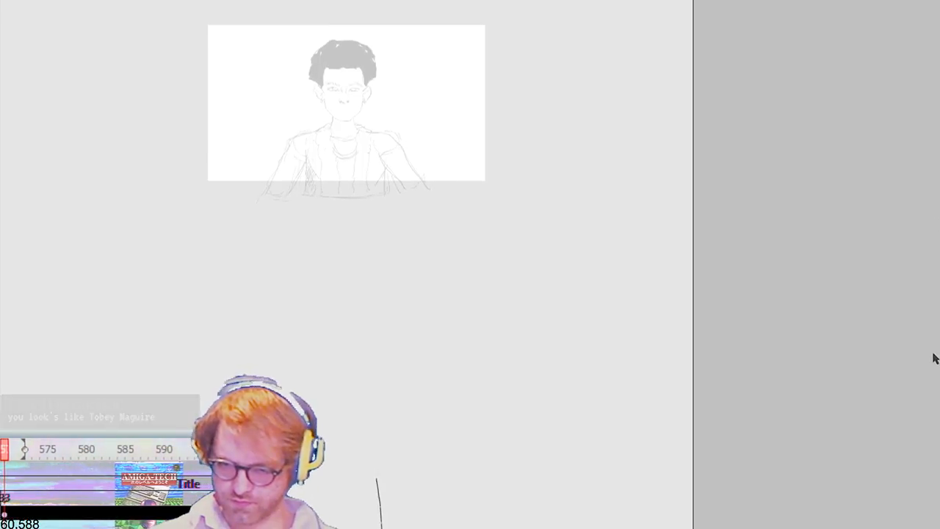
key("ctrl+z")
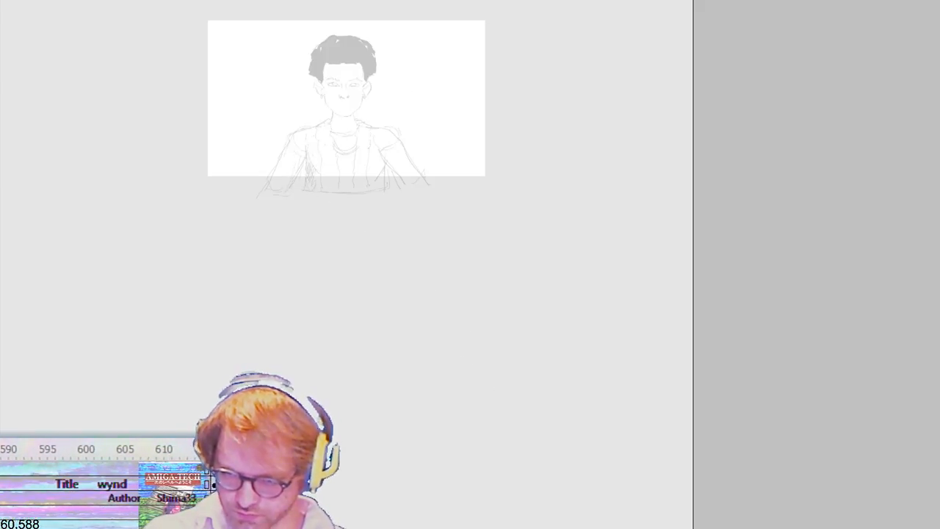
Step: Add a keyframe repeating the front-facing pose and delete its arms and torso below the shoulders
key("F6")
left_click_drag(214, 259, 480, 130)
key("Delete")
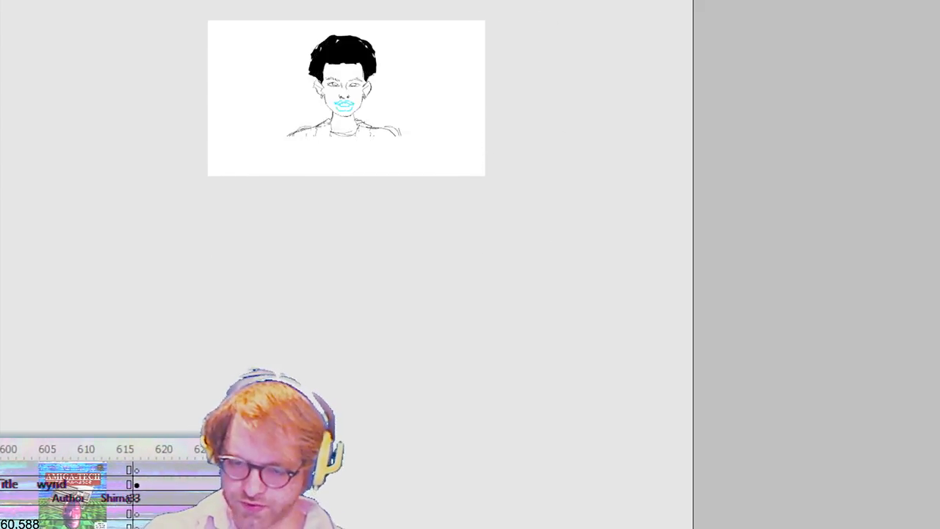
Step: Sketch a bent arm and fist from the character's right shoulder, then delete everything below the shoulder joint
mouse_move(291, 133)
left_mouse_down()
mouse_move(310, 149)
mouse_move(317, 141)
left_mouse_up()
mouse_move(314, 148)
left_mouse_down()
mouse_move(261, 179)
mouse_move(275, 194)
mouse_move(268, 187)
left_mouse_up()
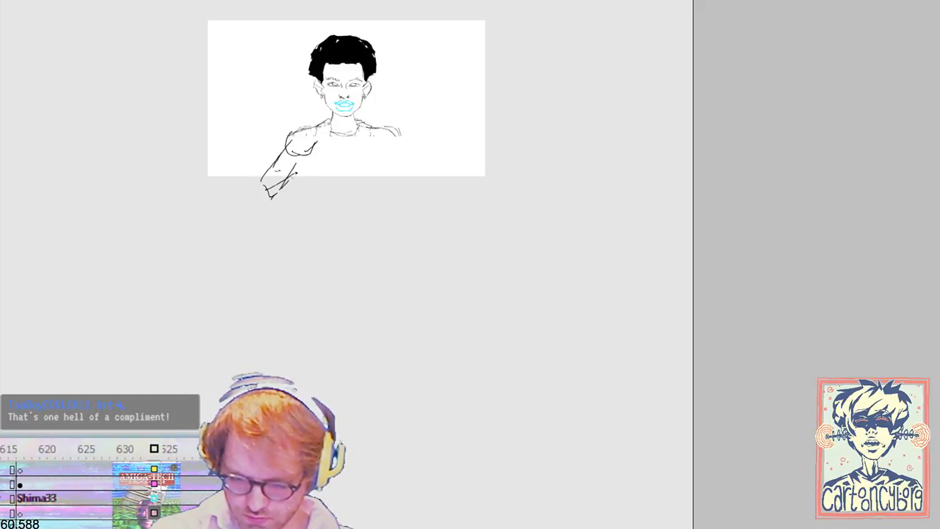
left_click_drag(314, 156, 326, 178)
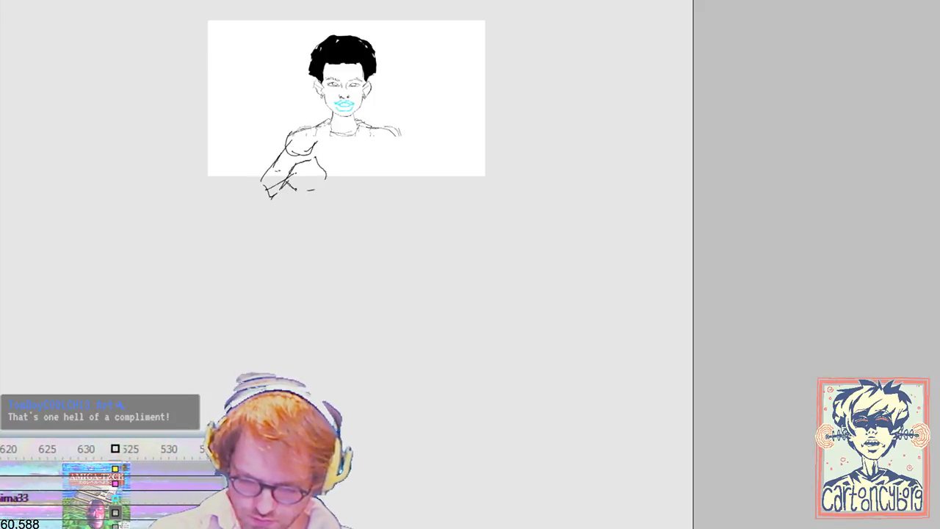
mouse_move(244, 227)
left_mouse_down()
mouse_move(298, 172)
mouse_move(345, 153)
left_mouse_up()
key("Delete")
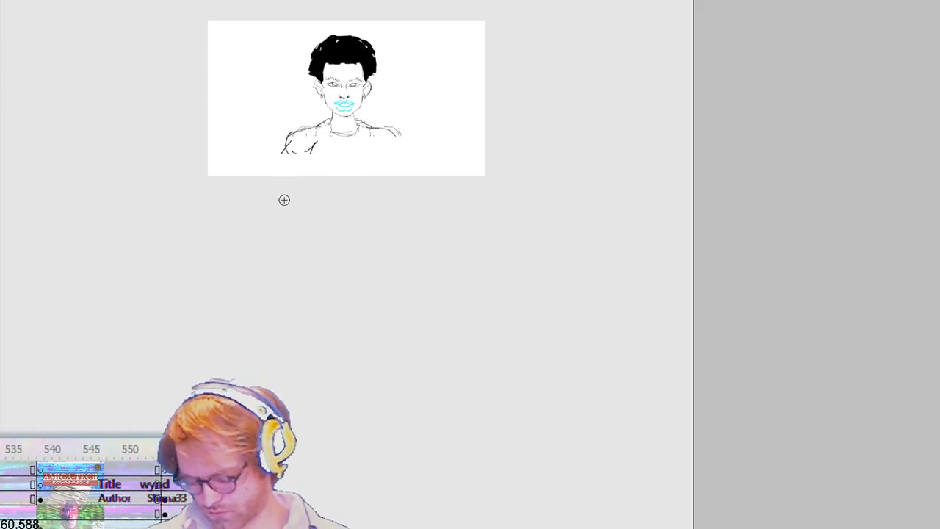
Step: Sketch the two hands held together in front of the character's chest
mouse_move(308, 160)
left_mouse_down()
mouse_move(332, 149)
mouse_move(331, 185)
mouse_move(317, 189)
mouse_move(353, 186)
left_mouse_up()
left_click_drag(370, 186, 377, 186)
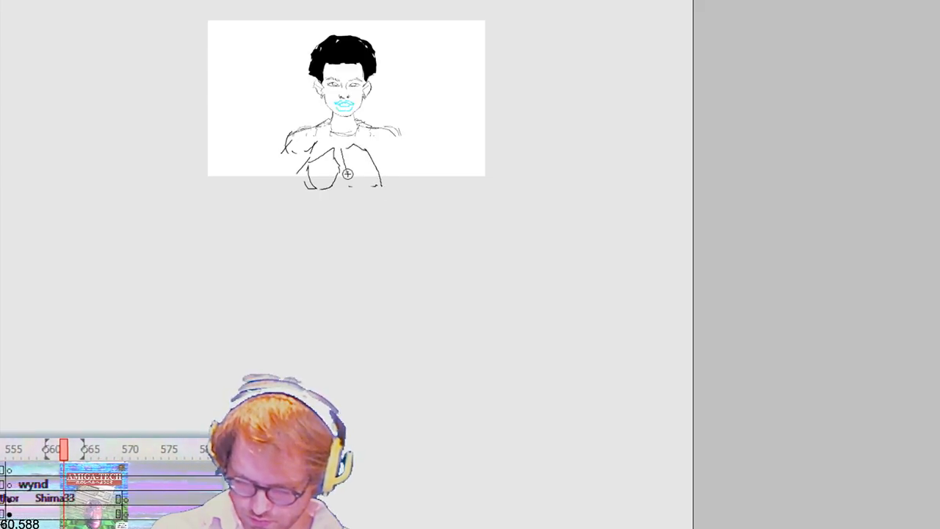
left_click_drag(362, 193, 379, 191)
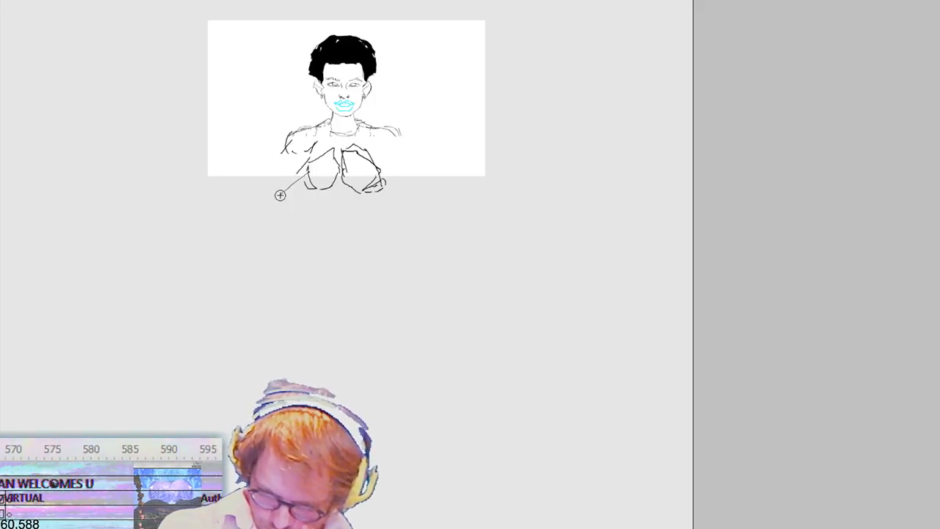
Step: Sketch both bent arms connecting the shoulders to the hands, and add the raised fingers meeting below the chin
left_click_drag(276, 208, 315, 189)
left_click_drag(318, 187, 274, 214)
left_click_drag(270, 193, 273, 170)
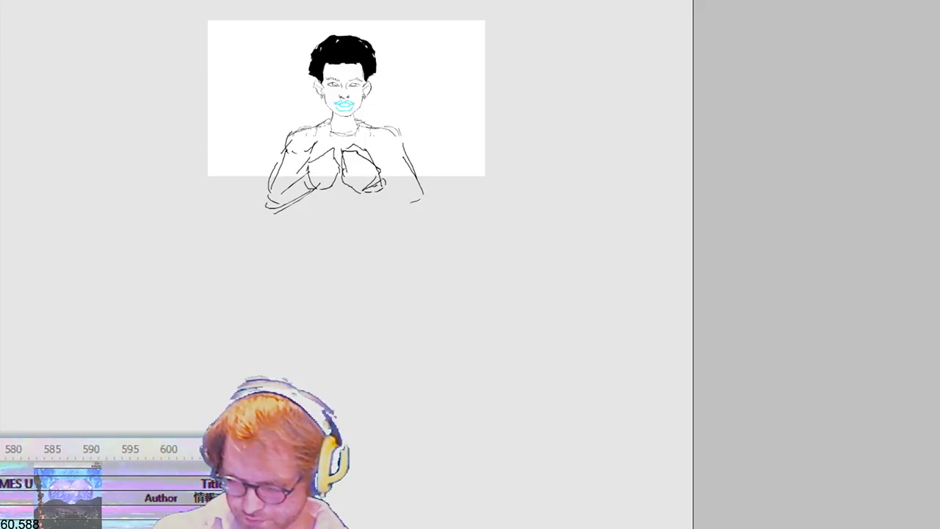
left_click_drag(374, 188, 409, 213)
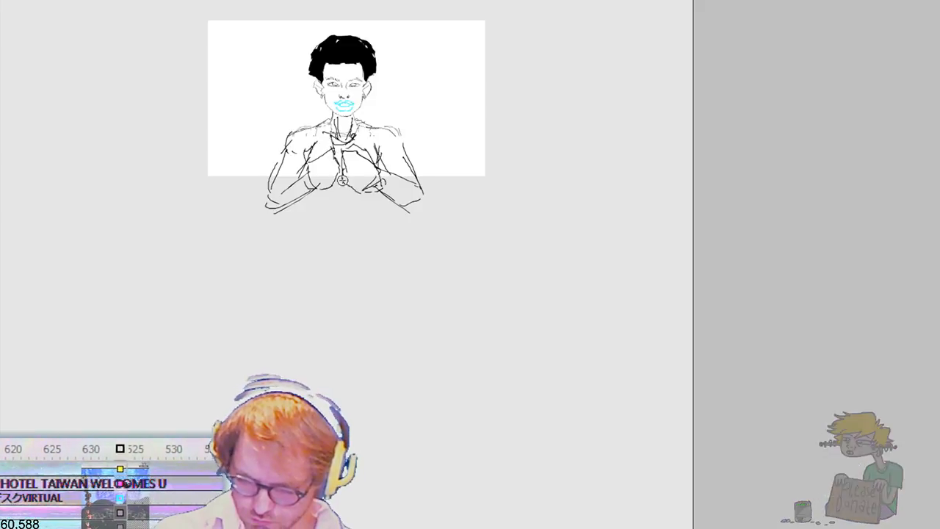
left_click_drag(338, 152, 354, 138)
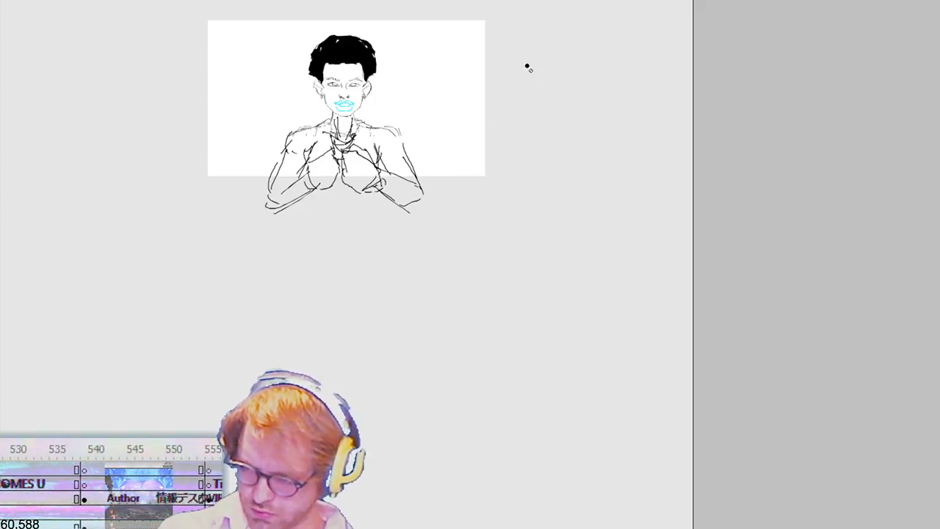
Step: Add a blank keyframe and sketch a lowered head over the onion skin, with face outline, eyes, nose, mouth and brow line
key("F7")
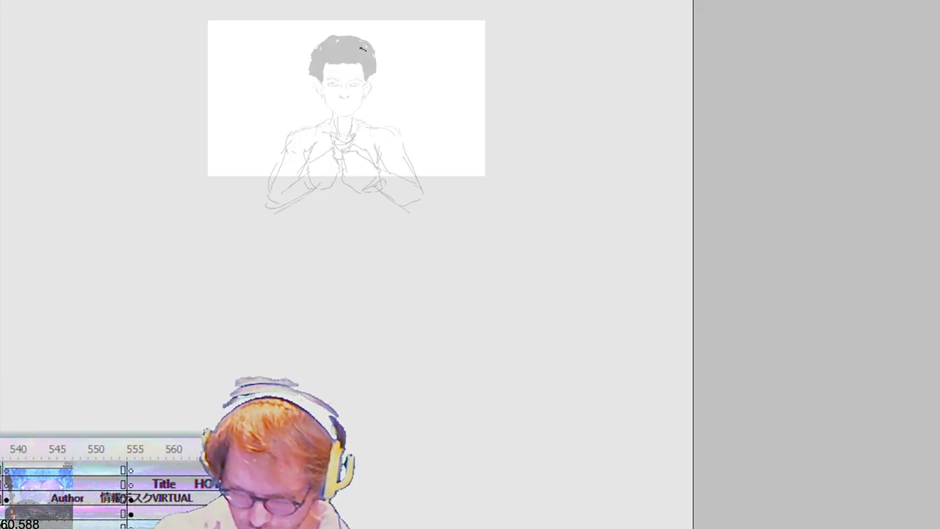
mouse_move(322, 67)
left_mouse_down()
mouse_move(325, 113)
mouse_move(365, 121)
left_mouse_up()
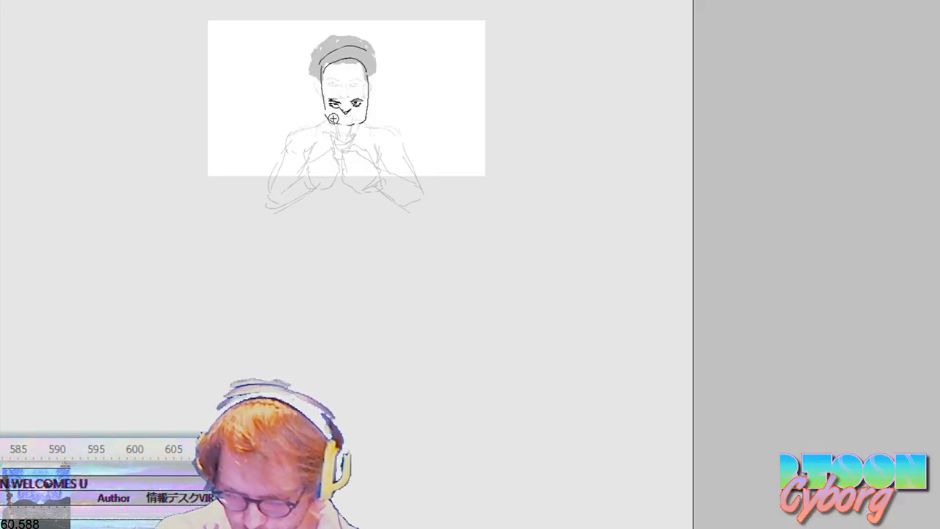
left_click_drag(326, 115, 334, 109)
key("q")
key("b")
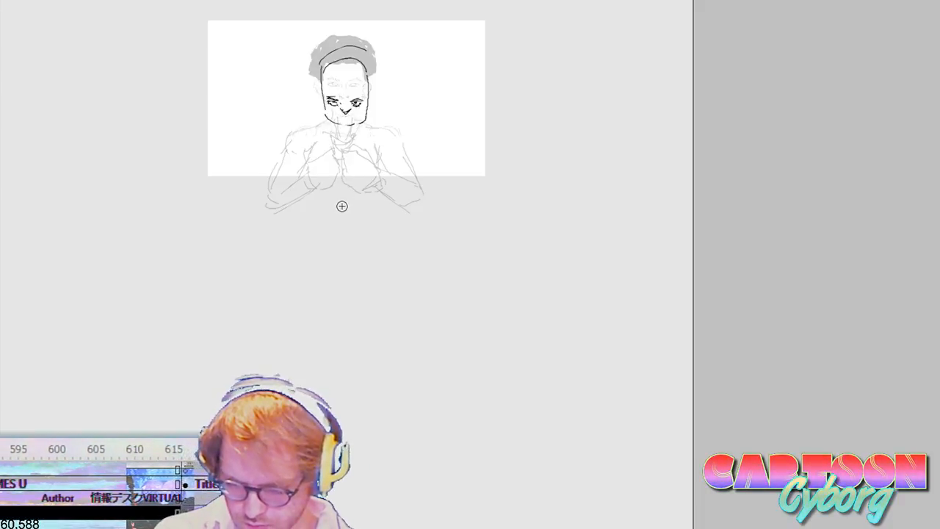
left_click_drag(329, 102, 339, 105)
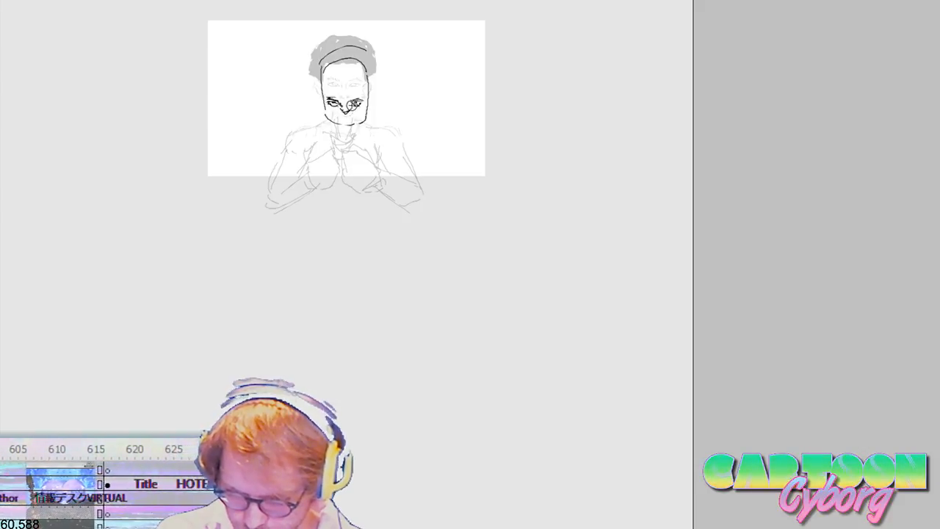
left_click_drag(330, 86, 354, 86)
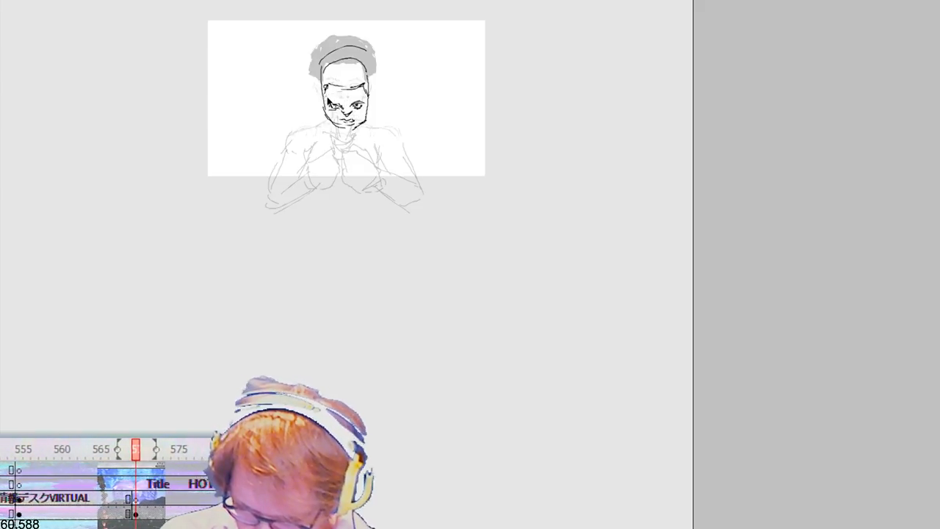
Step: Delete the lowered face's eyes, nose and jaw sides, then redraw a narrower jaw and the nostrils
left_click_drag(305, 88, 399, 115)
mouse_move(323, 101)
left_mouse_down()
mouse_move(329, 119)
mouse_move(365, 118)
mouse_move(356, 126)
left_mouse_up()
key("v")
key("b")
key("ctrl+z")
key("ctrl+z")
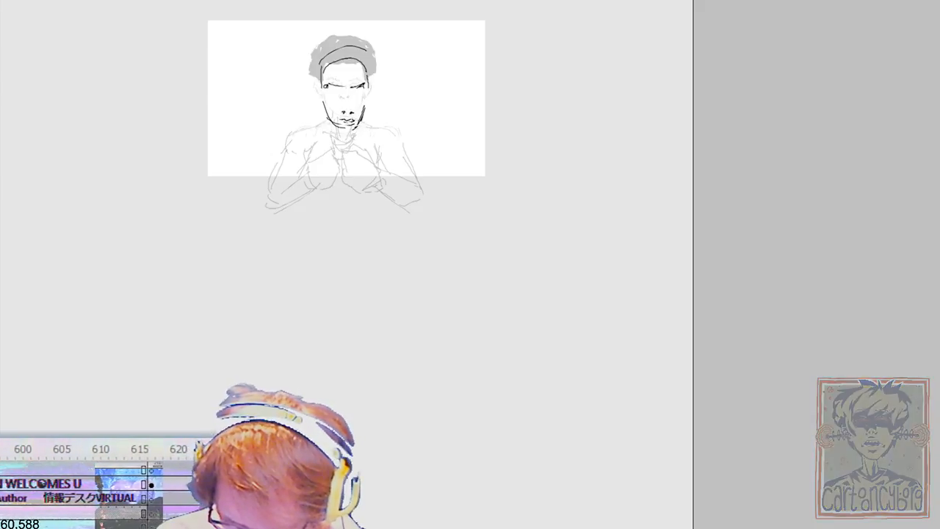
Step: Delete the lowered face's mouth and chin line, then redraw a more pointed chin
key("m")
left_click_drag(338, 115, 357, 127)
key("Delete")
key("b")
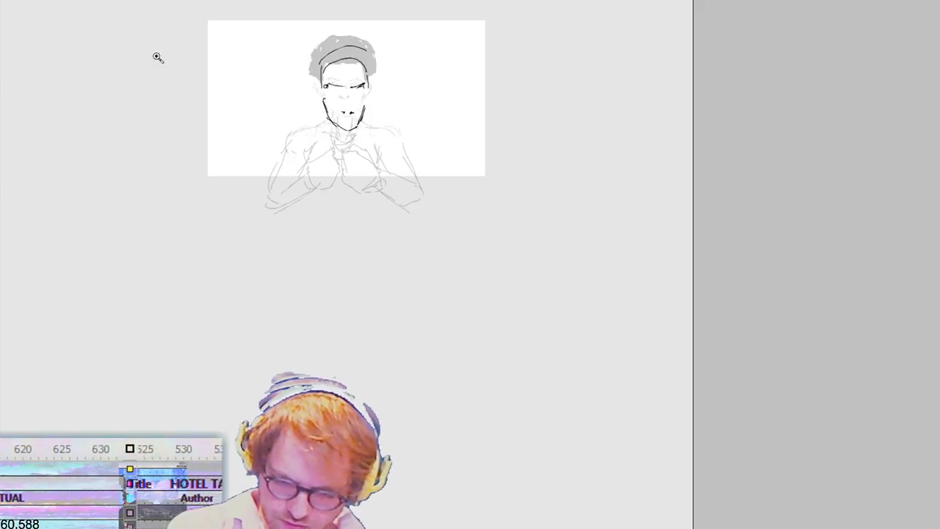
Step: Delete the entire lowered-head sketch, including the extra mark on the cheek
mouse_move(114, 1)
left_mouse_down()
mouse_move(554, 350)
mouse_move(568, 385)
left_mouse_up()
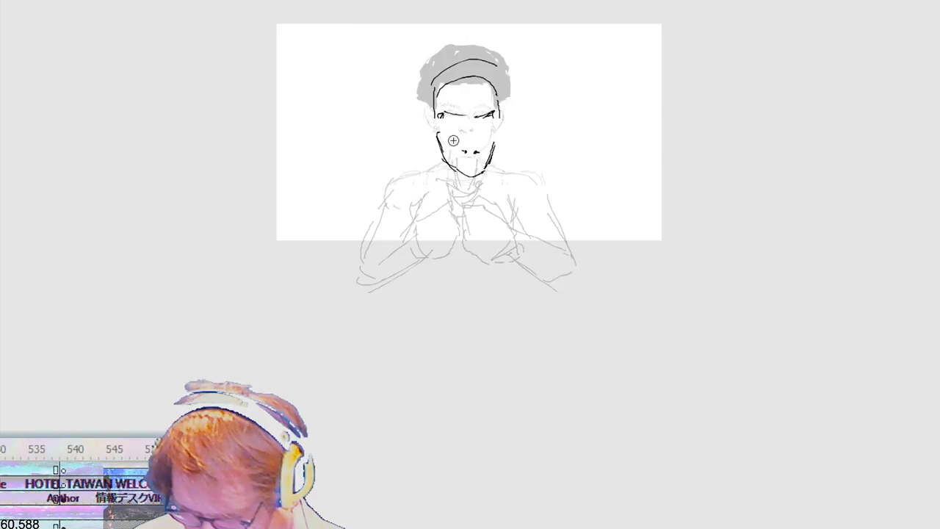
left_click_drag(464, 142, 447, 135)
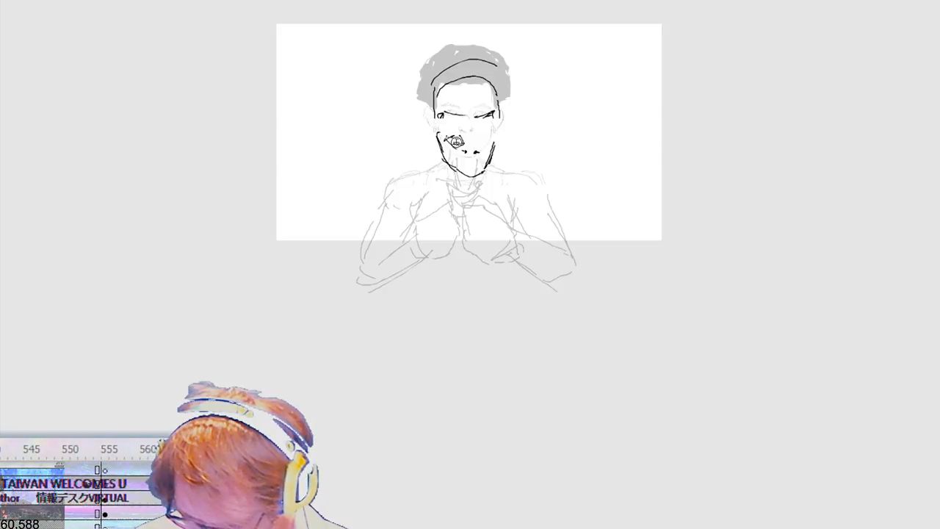
left_click_drag(408, 34, 511, 197)
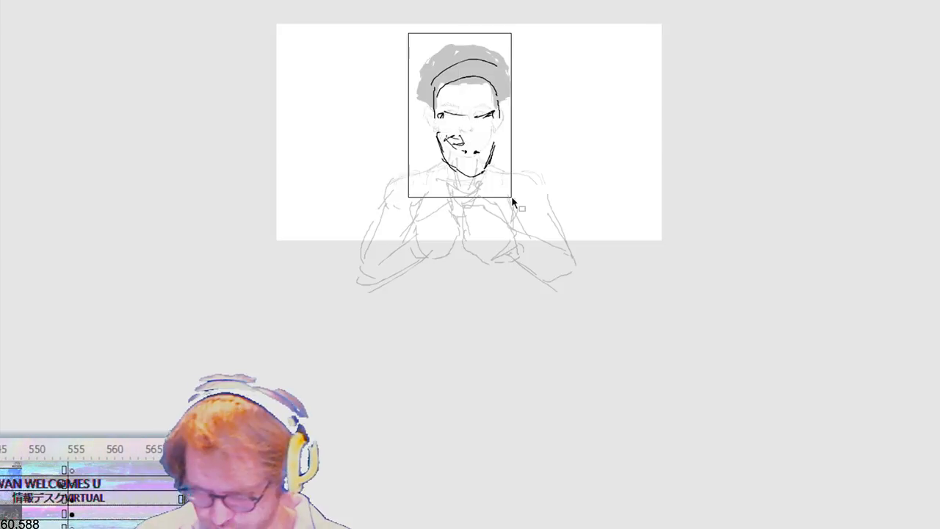
key("Delete")
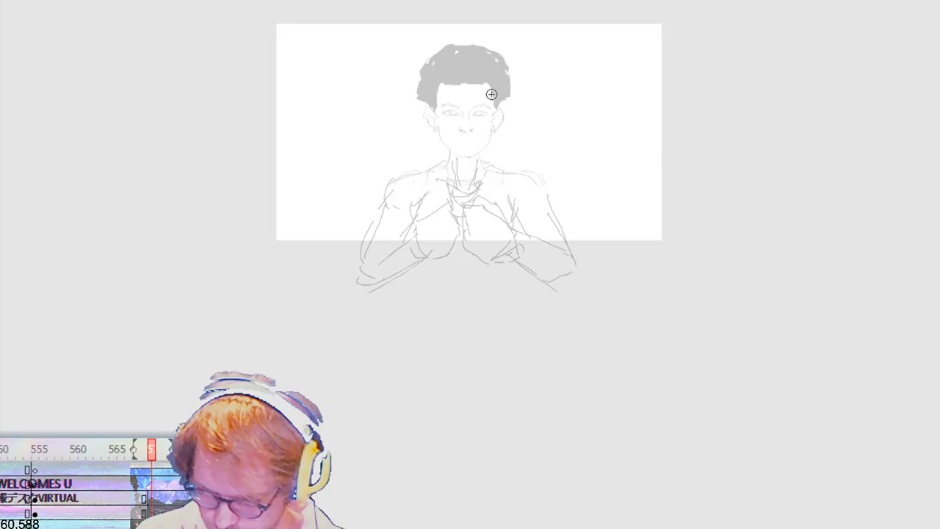
Step: Sketch a new head outline with a pointed jaw and both ears over the onion skin, and nudge it slightly down
left_click_drag(491, 94, 433, 96)
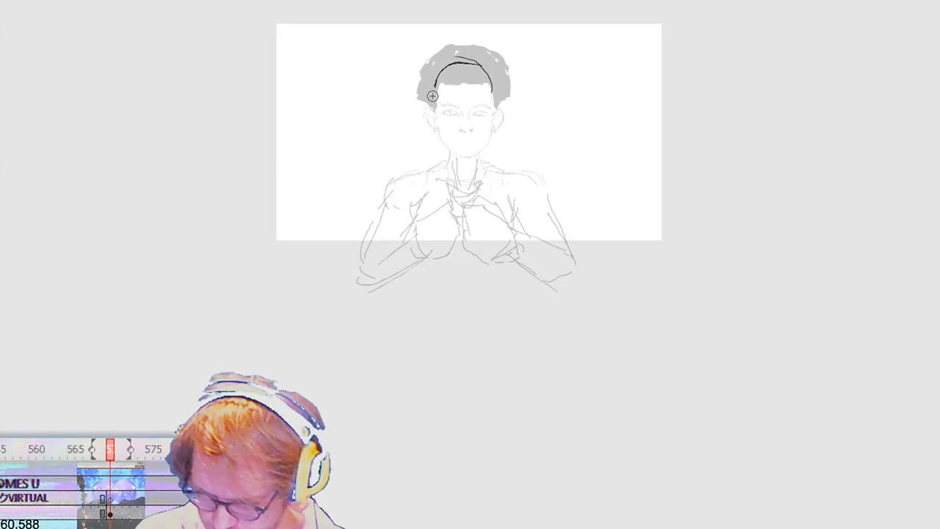
left_click_drag(433, 96, 492, 103)
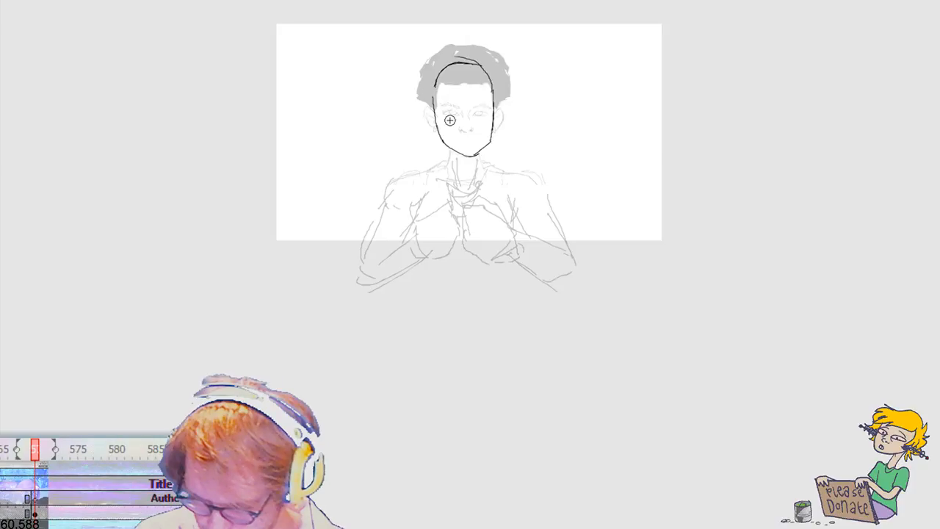
left_click_drag(433, 106, 438, 130)
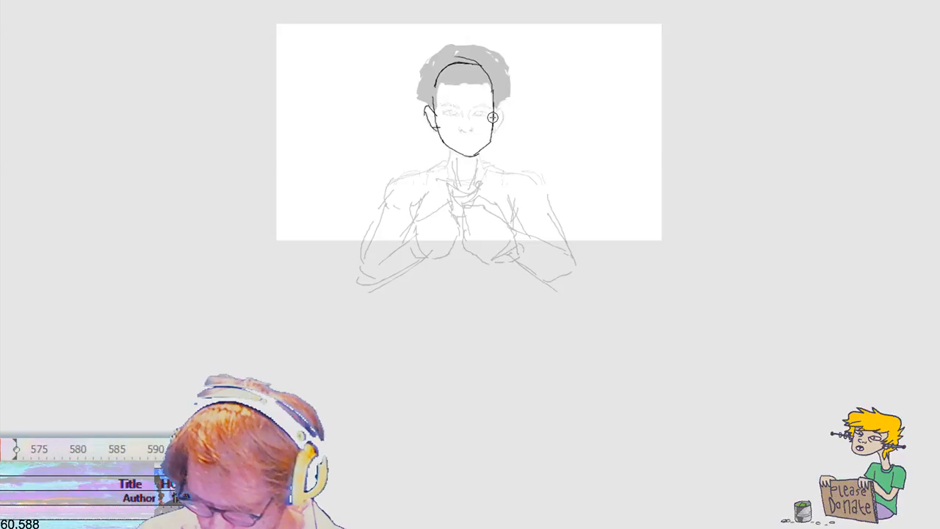
left_click_drag(493, 110, 497, 132)
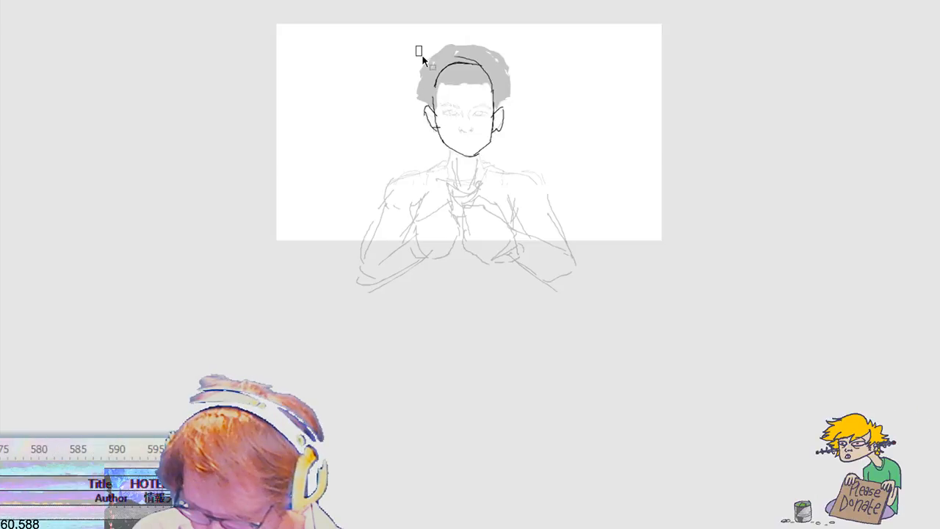
left_click_drag(422, 56, 515, 179)
key("shift+Down")
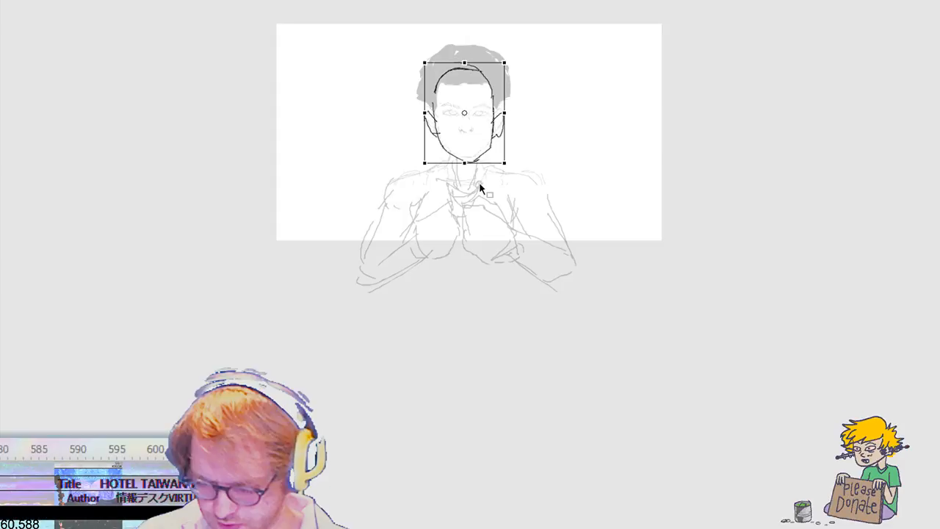
key("b")
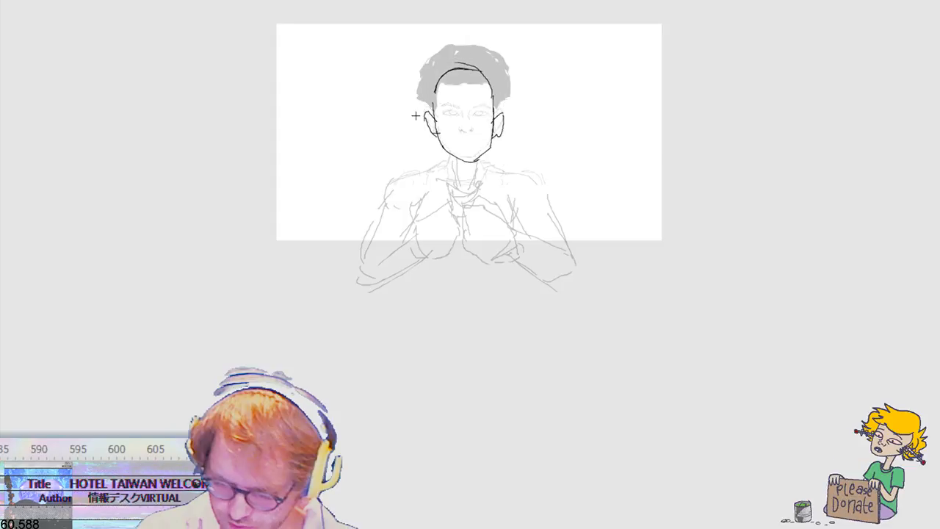
Step: Add a slanted brow line and outline the swept hair around both sides and the top of the head
left_click_drag(442, 100, 487, 99)
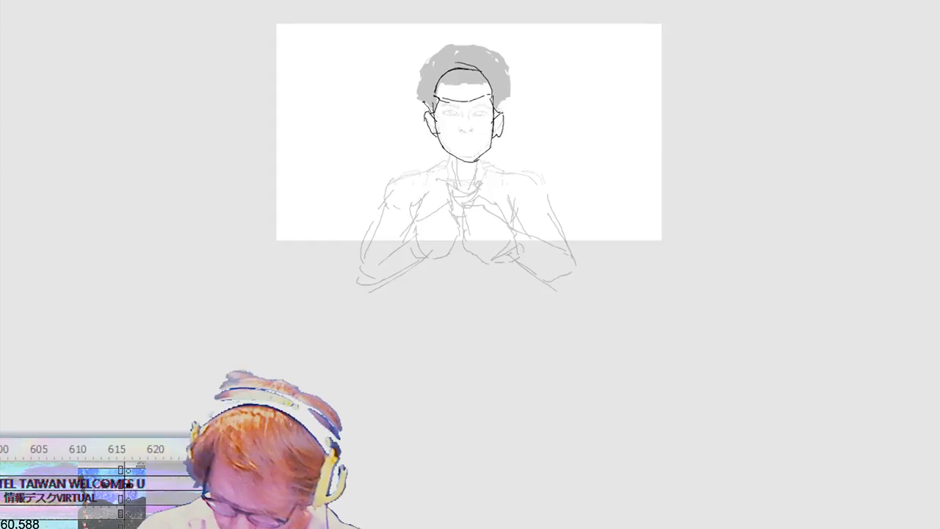
left_click_drag(461, 52, 432, 112)
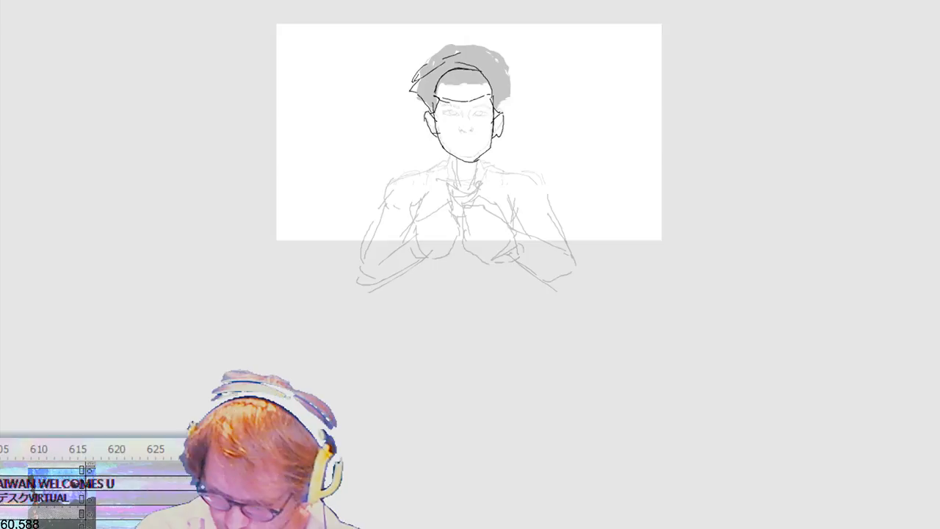
left_click_drag(444, 46, 413, 80)
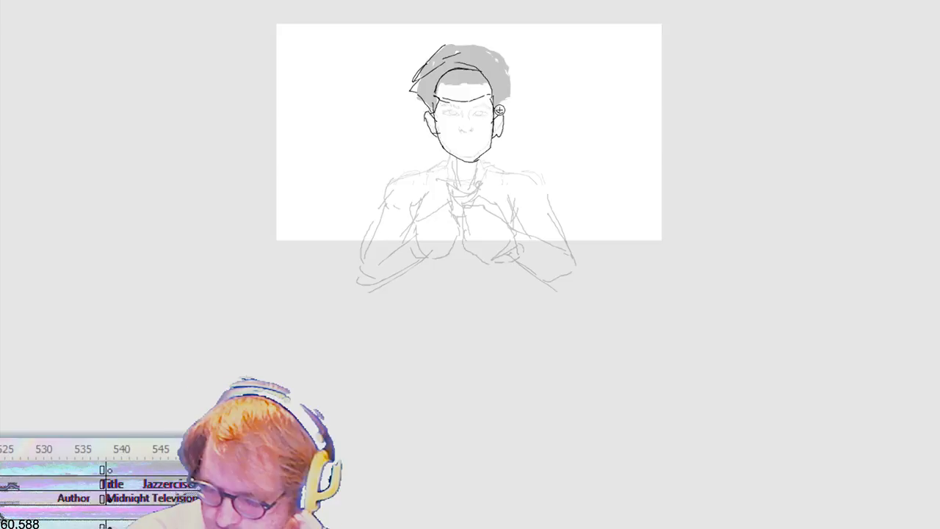
mouse_move(499, 109)
left_mouse_down()
mouse_move(506, 72)
mouse_move(465, 51)
left_mouse_up()
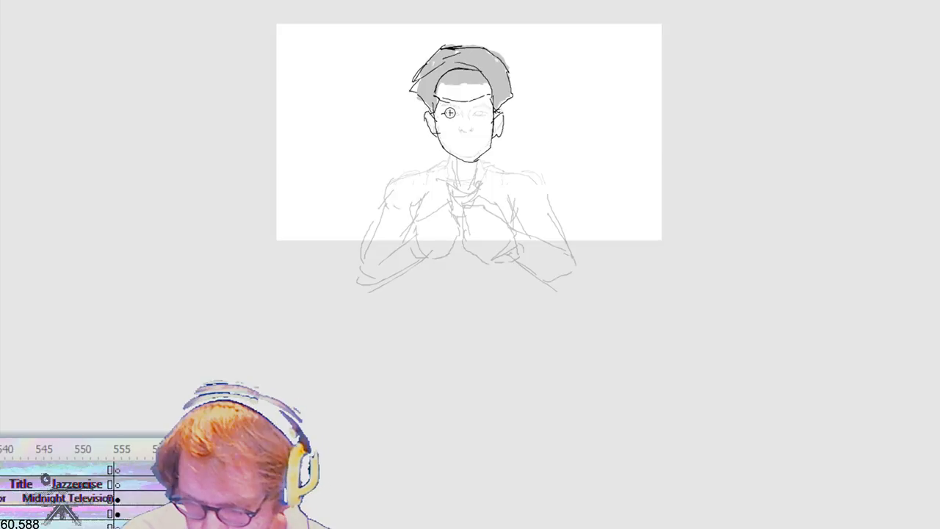
Step: Sketch a small nose and two lowered eyes, undoing the first eye and the mouth stroke
left_click_drag(449, 113, 448, 115)
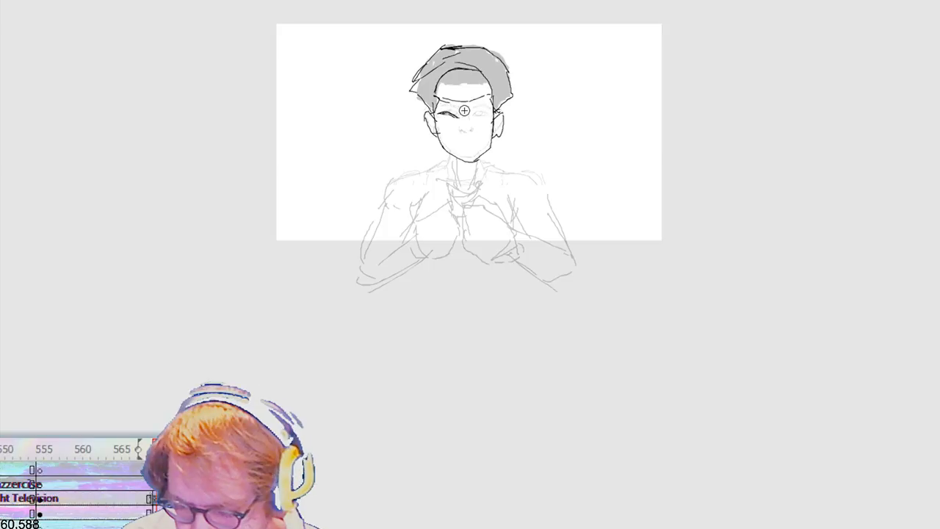
key("ctrl+z")
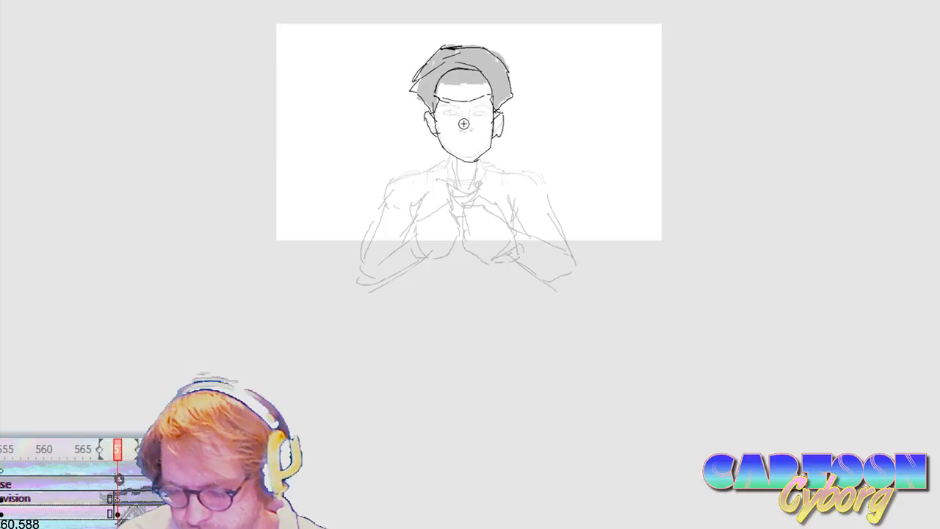
left_click_drag(457, 136, 473, 137)
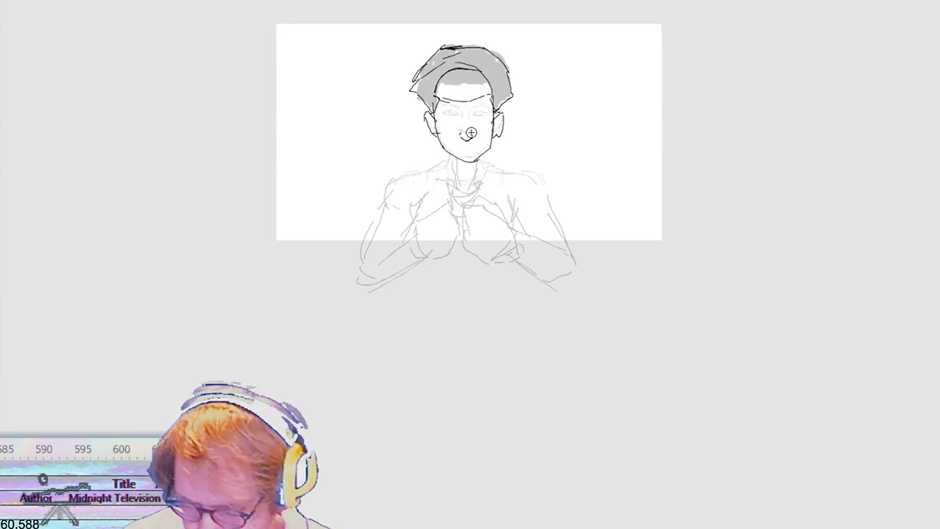
left_click_drag(455, 143, 472, 144)
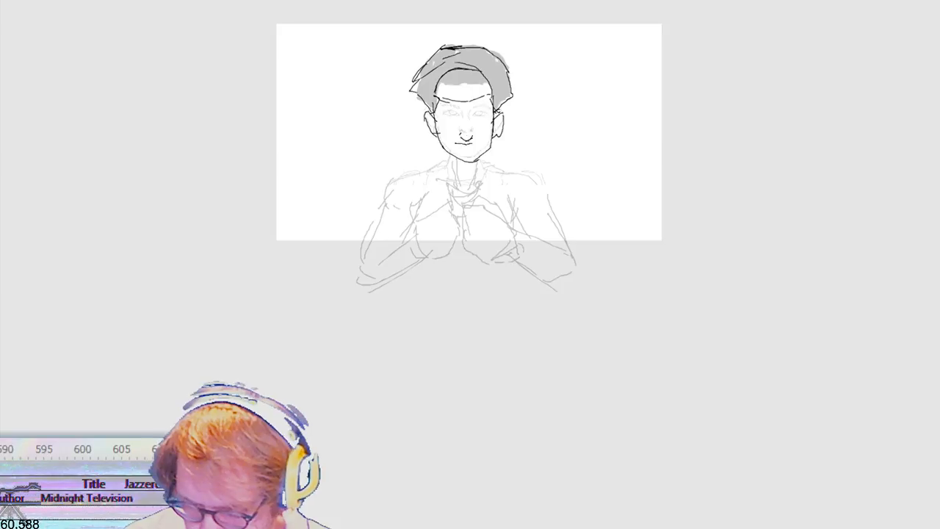
key("ctrl+z")
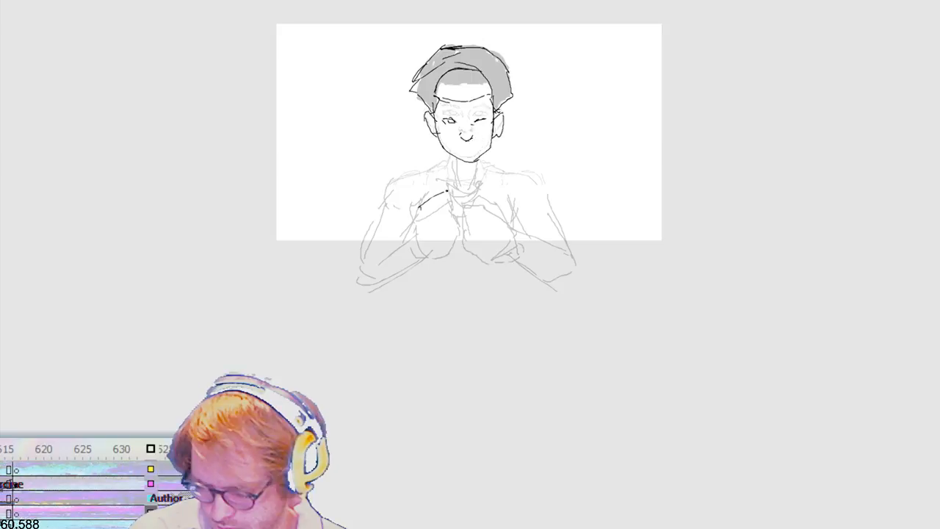
Step: Sketch the two blocky hands at the chest, the bent forearms, the shoulders and the neck over the onion skin
mouse_move(446, 190)
left_mouse_down()
mouse_move(380, 257)
mouse_move(375, 251)
left_mouse_up()
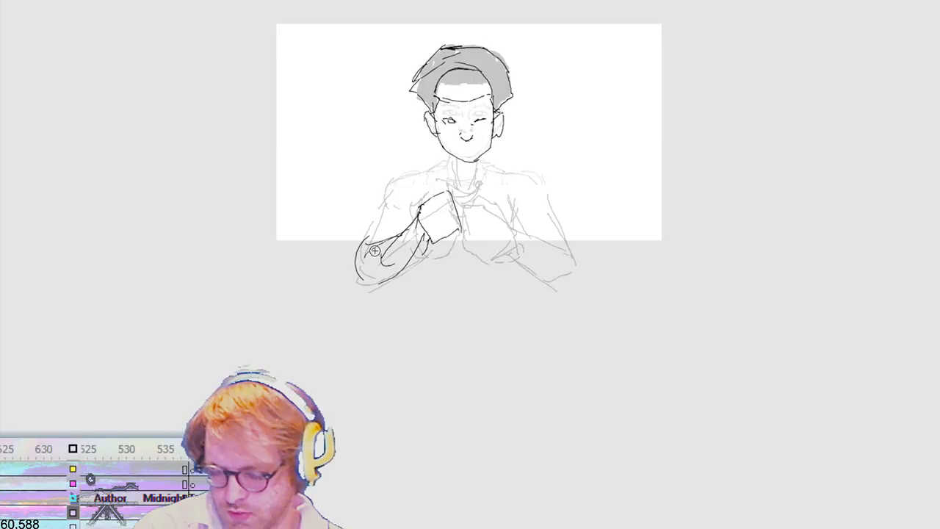
left_click_drag(471, 234, 580, 254)
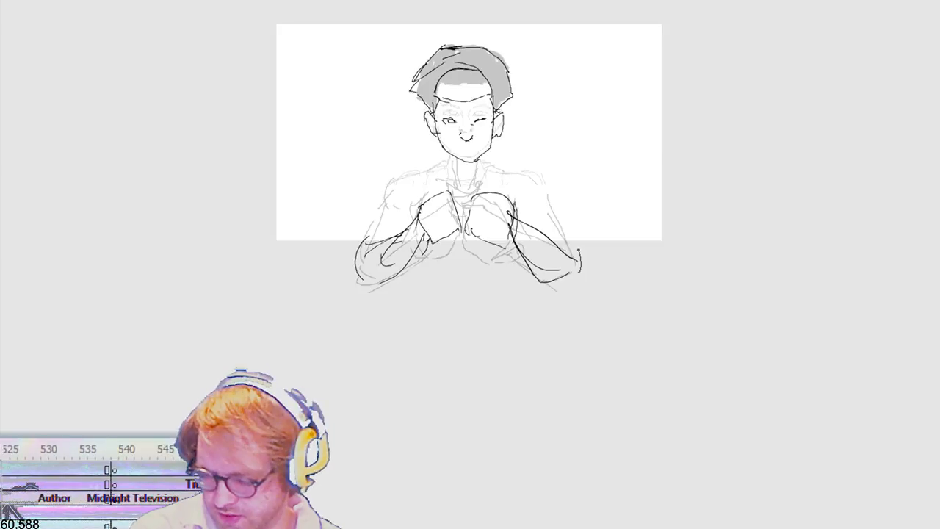
left_click_drag(401, 177, 435, 181)
left_click_drag(516, 177, 577, 248)
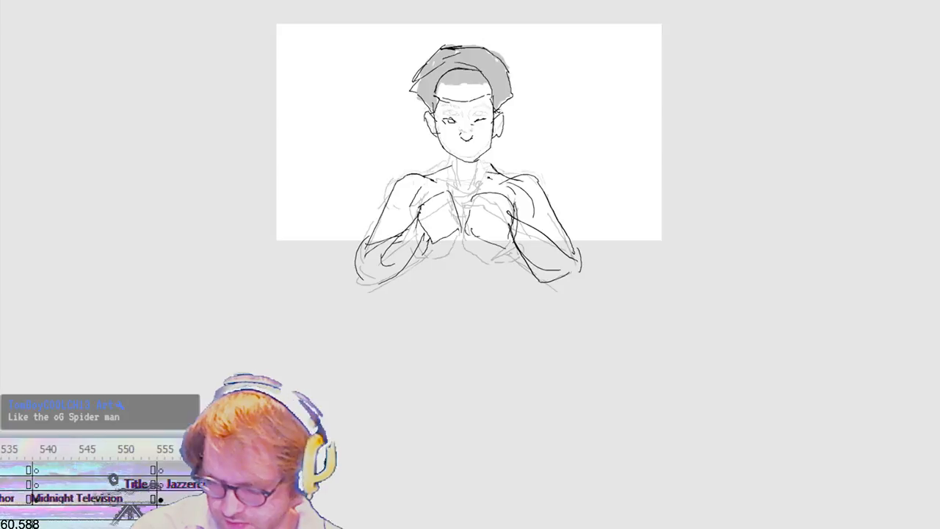
left_click_drag(477, 160, 486, 179)
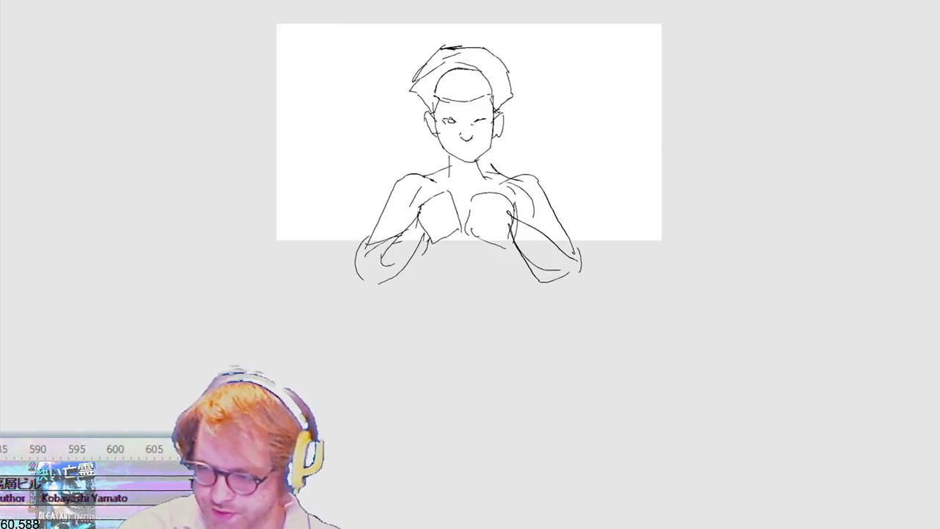
Step: Add a blank keyframe and try out a lower hand and a bent arm over the onion skin, undoing all the strokes
key("F7")
mouse_move(522, 247)
left_mouse_down()
mouse_move(493, 220)
mouse_move(473, 258)
mouse_move(522, 264)
left_mouse_up()
mouse_move(400, 224)
left_mouse_down()
mouse_move(433, 201)
mouse_move(403, 178)
mouse_move(369, 273)
left_mouse_up()
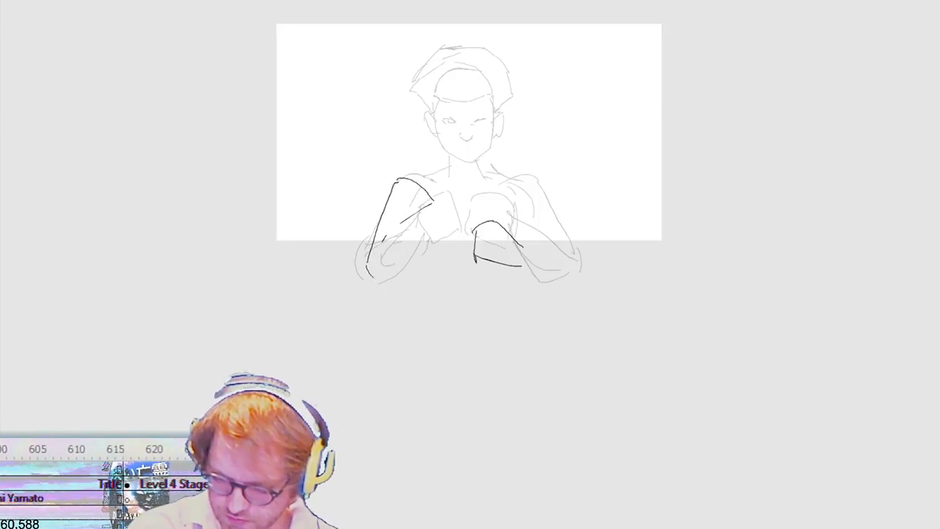
key("ctrl+z")
key("ctrl+z")
key("ctrl+z")
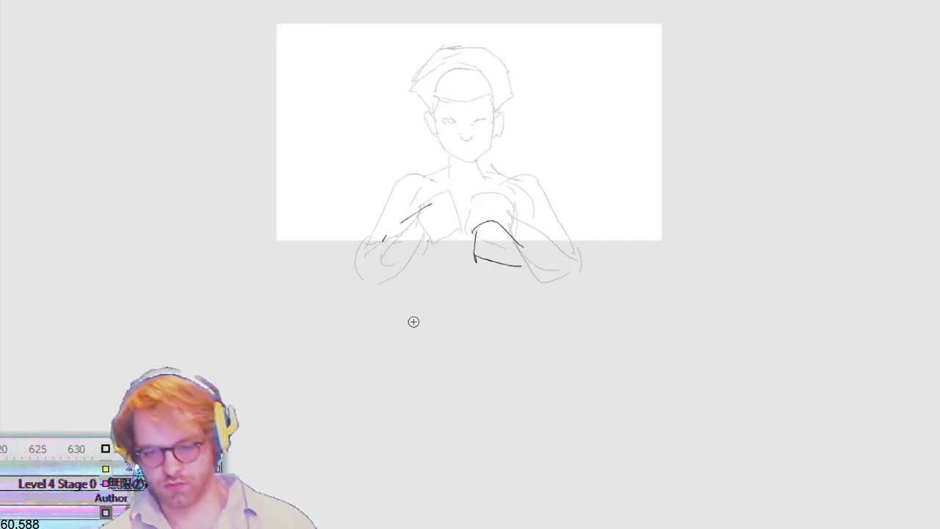
key("ctrl+z")
key("ctrl+z")
key("ctrl+z")
key("ctrl+z")
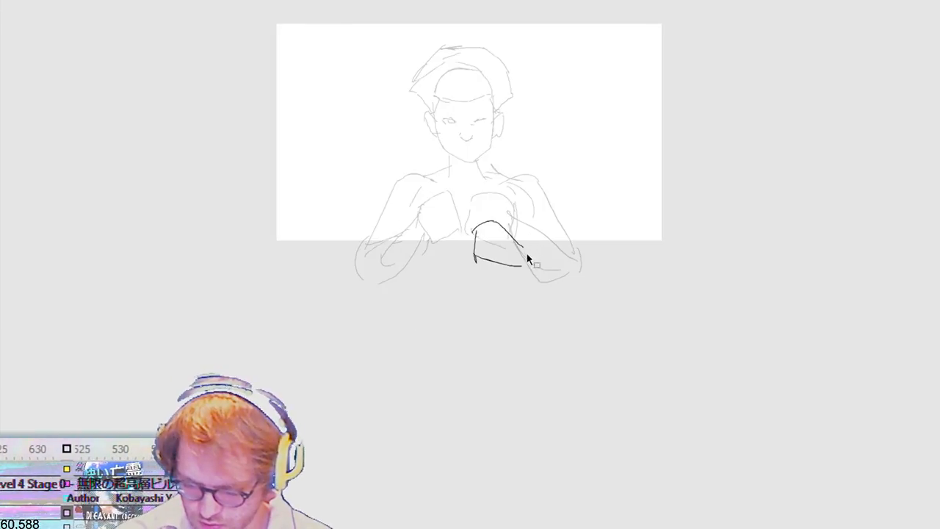
key("ctrl+z")
key("ctrl+z")
Step: Sketch a boxy hand in front of the chest and the opposite arm with its upper arm, forearm and fist
mouse_move(414, 236)
left_mouse_down()
mouse_move(450, 217)
mouse_move(463, 241)
left_mouse_up()
mouse_move(460, 241)
left_mouse_down()
mouse_move(461, 253)
mouse_move(410, 259)
left_mouse_up()
mouse_move(516, 299)
left_mouse_down()
mouse_move(522, 286)
mouse_move(510, 275)
mouse_move(484, 288)
mouse_move(536, 330)
mouse_move(538, 298)
mouse_move(570, 275)
mouse_move(555, 262)
mouse_move(589, 266)
left_mouse_up()
left_click_drag(589, 262, 583, 304)
mouse_move(574, 305)
left_mouse_down()
mouse_move(542, 319)
mouse_move(588, 281)
mouse_move(564, 256)
mouse_move(530, 185)
mouse_move(507, 210)
mouse_move(541, 277)
left_mouse_up()
Step: Delete the opposite arm's forearm and fist, and redraw them reaching outward and down from the elbow
left_click_drag(618, 247, 574, 325)
key("Delete")
key("b")
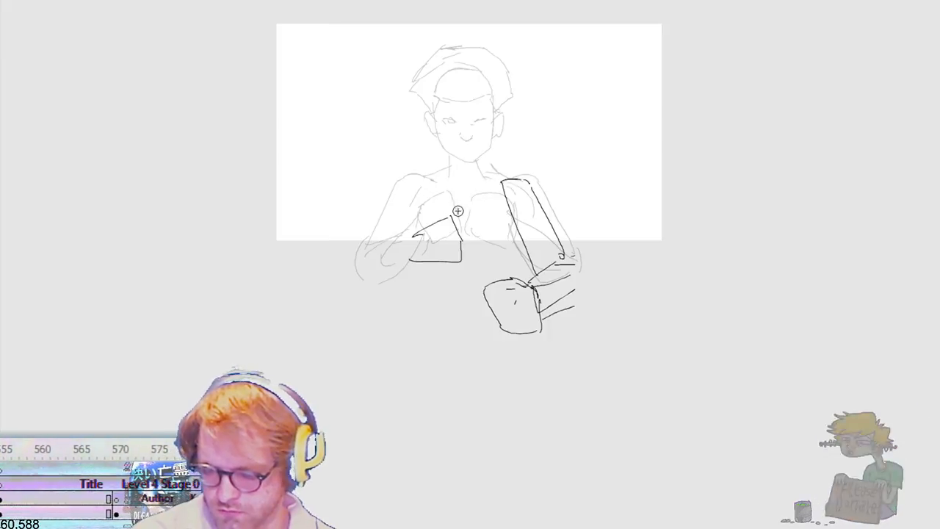
key("v")
left_click_drag(469, 331, 625, 267)
key("Delete")
key("b")
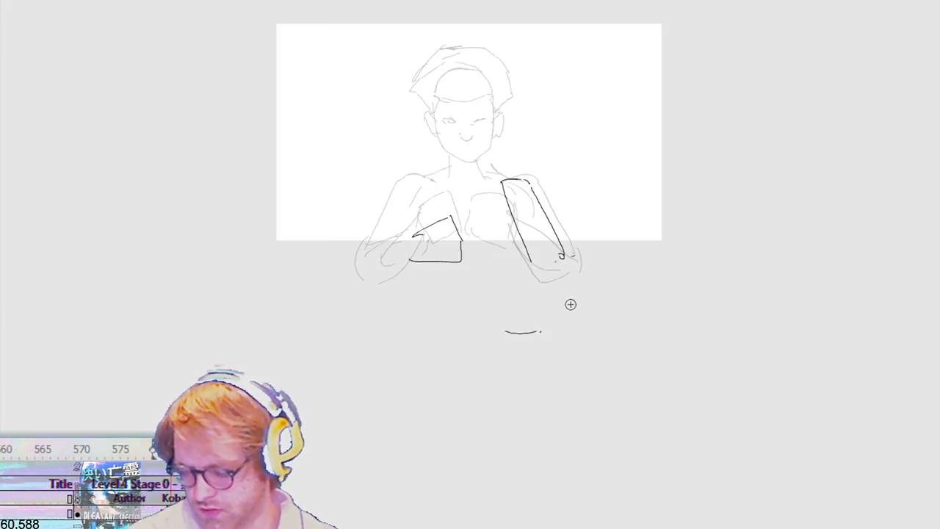
mouse_move(541, 245)
left_mouse_down()
mouse_move(530, 266)
mouse_move(569, 263)
mouse_move(596, 307)
left_mouse_up()
mouse_move(540, 279)
left_mouse_down()
mouse_move(592, 308)
mouse_move(602, 297)
mouse_move(650, 321)
mouse_move(628, 342)
mouse_move(586, 319)
left_mouse_up()
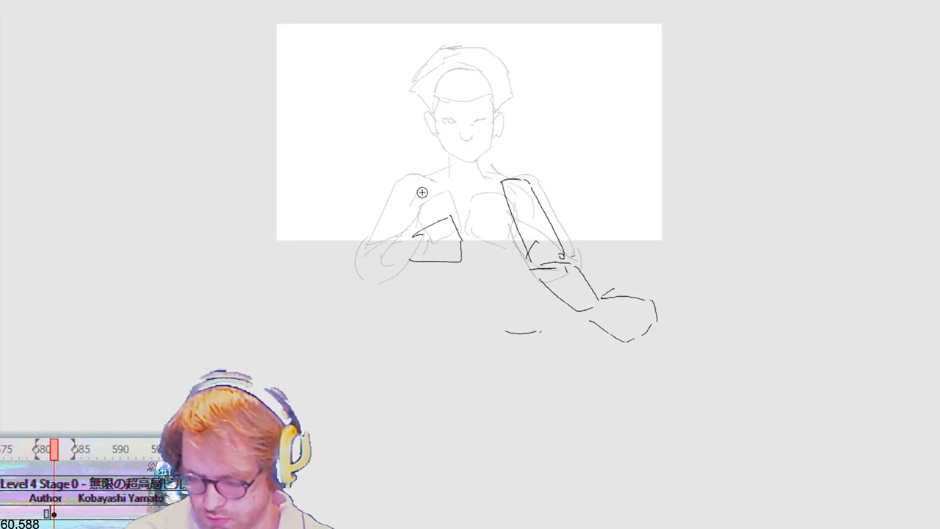
Step: Sketch the bent arm behind the boxy hand, the shoulder line, the open jacket edges down the torso and the neck
mouse_move(429, 184)
left_mouse_down()
mouse_move(387, 196)
mouse_move(377, 296)
mouse_move(410, 303)
left_mouse_up()
left_click_drag(419, 271, 406, 306)
left_click_drag(420, 181, 444, 174)
mouse_move(441, 177)
left_mouse_down()
mouse_move(452, 185)
mouse_move(433, 192)
mouse_move(464, 296)
left_mouse_up()
left_click_drag(462, 240, 467, 308)
mouse_move(442, 192)
left_mouse_down()
mouse_move(462, 256)
mouse_move(433, 239)
mouse_move(443, 302)
mouse_move(489, 225)
mouse_move(487, 190)
left_mouse_up()
mouse_move(488, 181)
left_mouse_down()
mouse_move(506, 178)
mouse_move(479, 163)
mouse_move(454, 184)
left_mouse_up()
left_click_drag(450, 149, 450, 163)
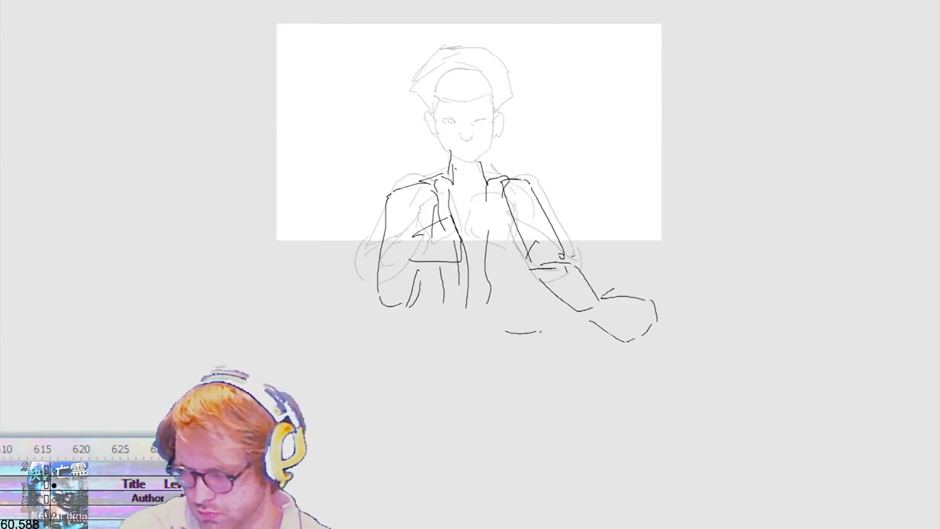
Step: Try a tall head outline above the neck, with jaw, skull, both ears and one eye
key(".")
key(".")
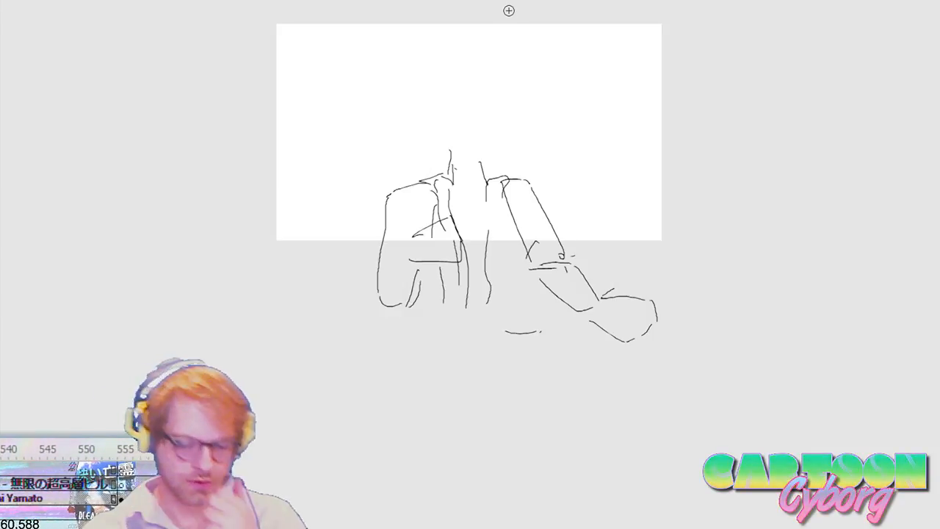
mouse_move(441, 130)
left_mouse_down()
mouse_move(455, 159)
mouse_move(479, 162)
left_mouse_up()
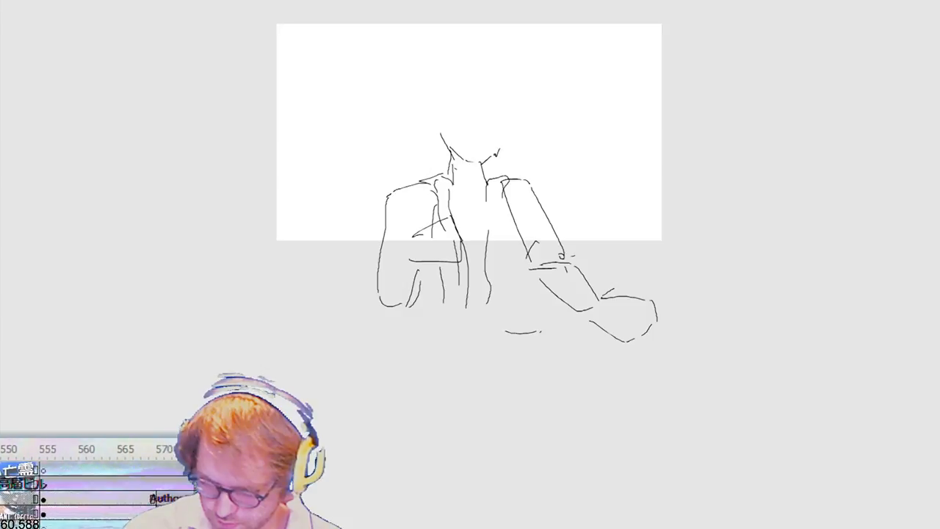
mouse_move(501, 124)
left_mouse_down()
mouse_move(505, 87)
mouse_move(445, 101)
mouse_move(443, 124)
left_mouse_up()
left_click_drag(456, 75, 445, 135)
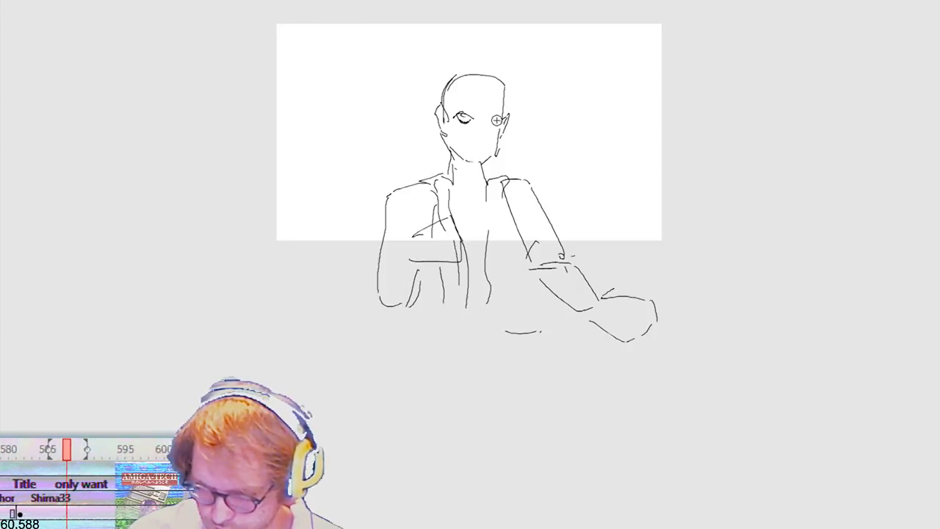
Step: Undo the eye strokes and delete the trial head above the neck
key("ctrl+z")
key("ctrl+z")
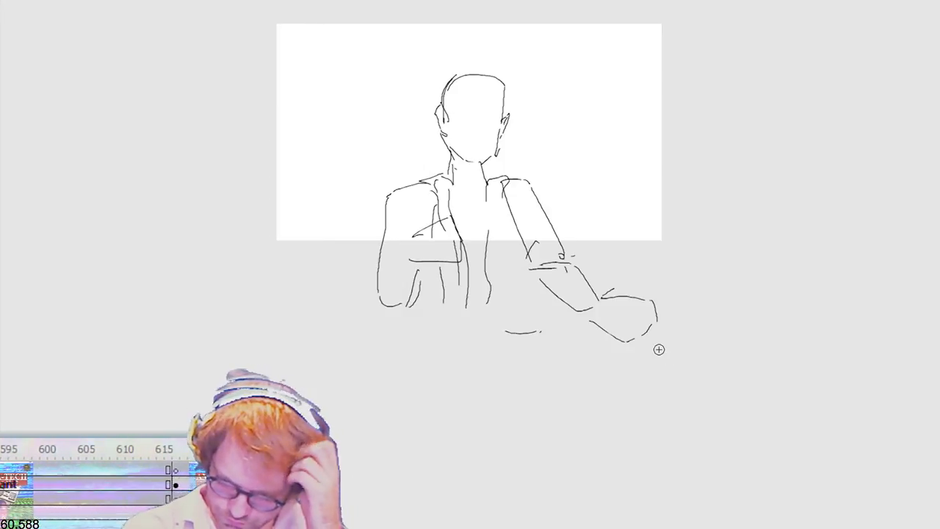
mouse_move(402, 36)
left_mouse_down()
mouse_move(454, 110)
mouse_move(552, 168)
left_mouse_up()
key("Delete")
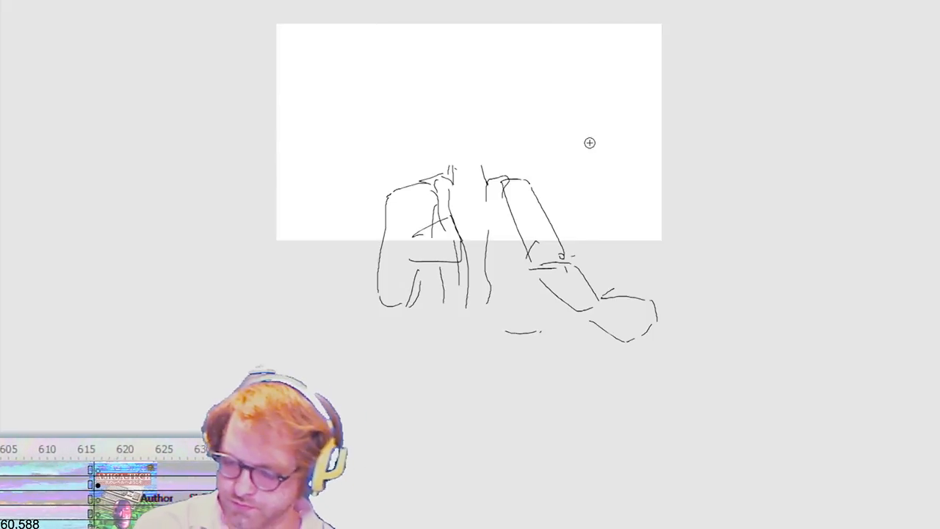
Step: Using the neighbouring drawing as an onion-skin guide, sketch the head outline, closed eyes and small open mouth above the neck
key(".")
key(".")
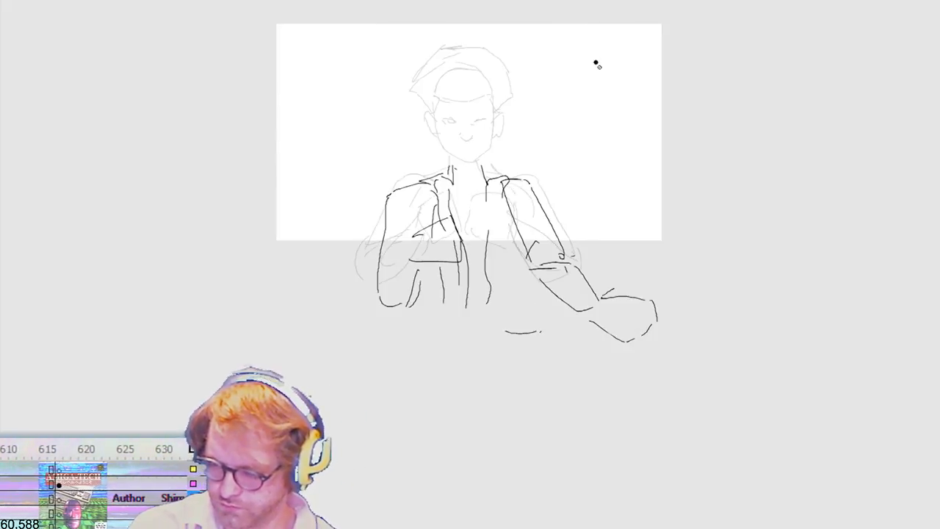
key(".")
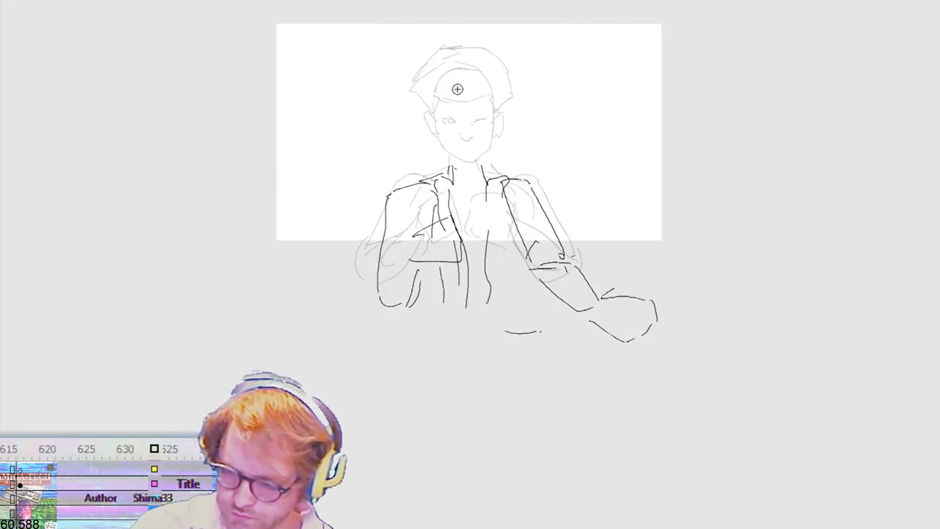
left_click_drag(463, 68, 436, 85)
mouse_move(428, 85)
left_mouse_down()
mouse_move(432, 139)
mouse_move(454, 163)
mouse_move(476, 158)
mouse_move(490, 120)
left_mouse_up()
left_click_drag(490, 73, 500, 117)
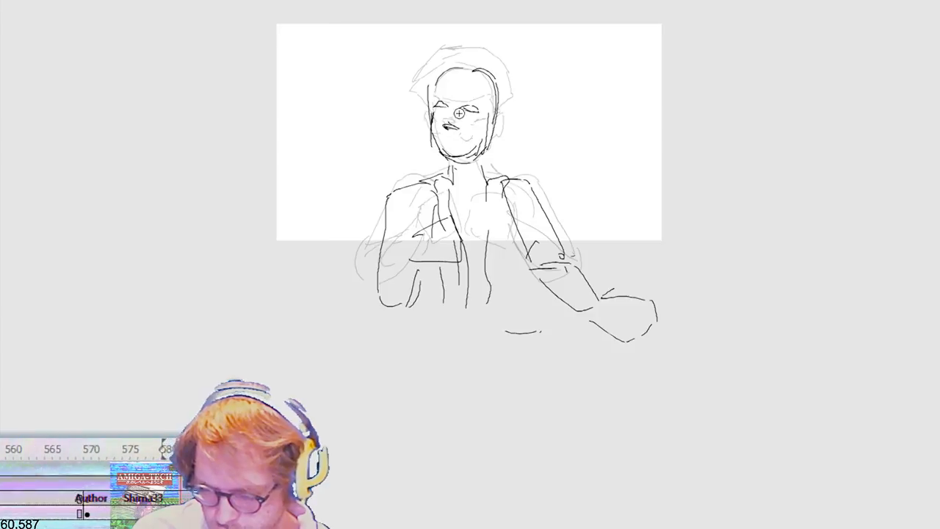
Step: Sketch the hairline across the forehead and a tall, angular mass of hair around the head
left_click_drag(440, 81, 479, 86)
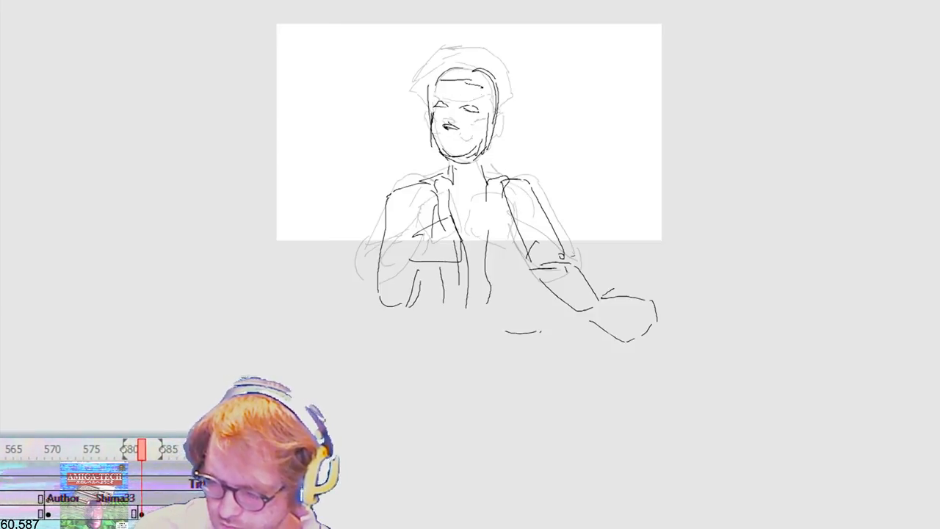
left_click_drag(434, 105, 428, 86)
mouse_move(425, 90)
left_mouse_down()
mouse_move(445, 44)
mouse_move(476, 28)
mouse_move(525, 95)
mouse_move(532, 73)
mouse_move(500, 39)
mouse_move(450, 28)
left_mouse_up()
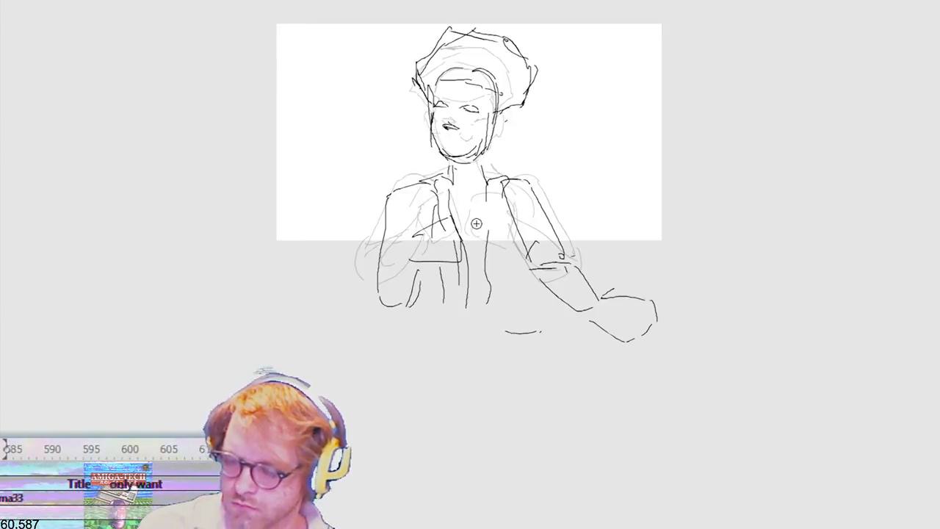
Step: Shift the upper hair strokes slightly sideways and rotate the outer tuft of hair a little
mouse_move(599, 26)
left_mouse_down()
mouse_move(374, 83)
mouse_move(371, 69)
left_mouse_up()
left_click_drag(510, 26, 498, 26)
left_click_drag(584, 49, 507, 123)
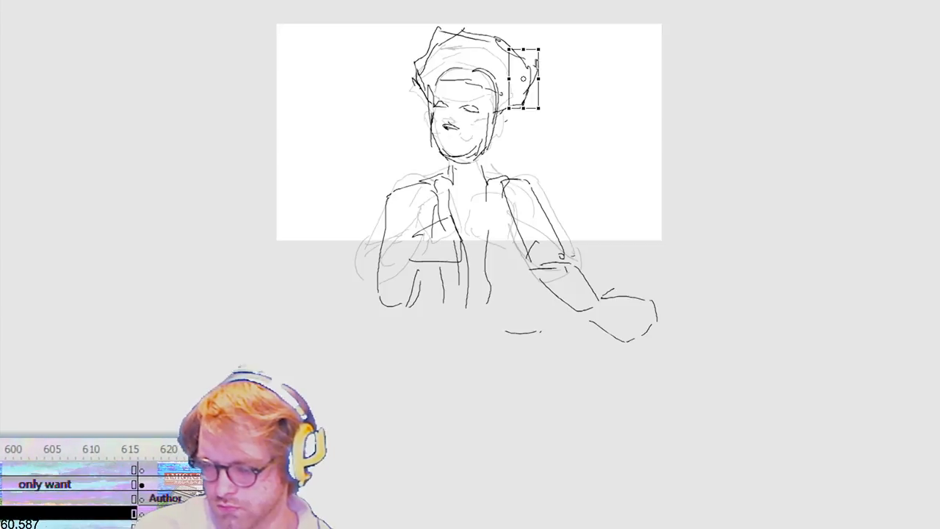
left_click_drag(532, 45, 527, 49)
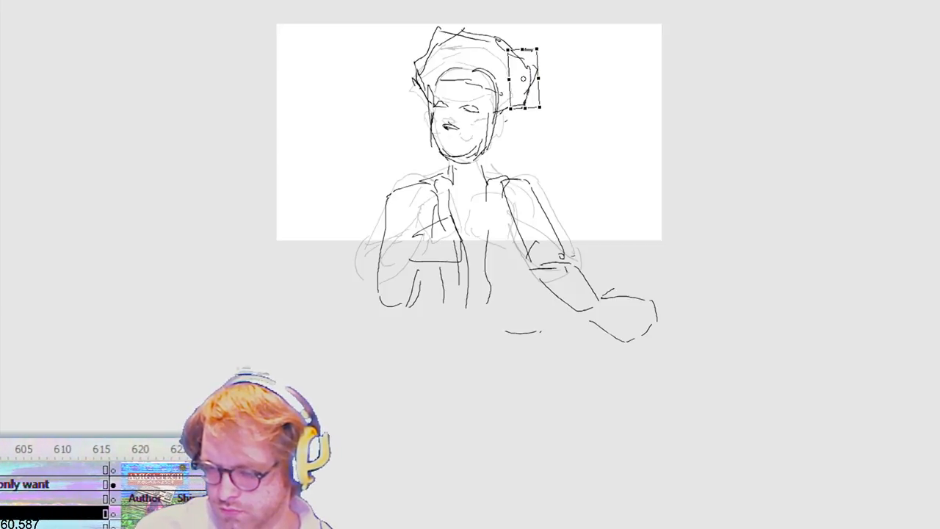
left_click(570, 53)
key("Return")
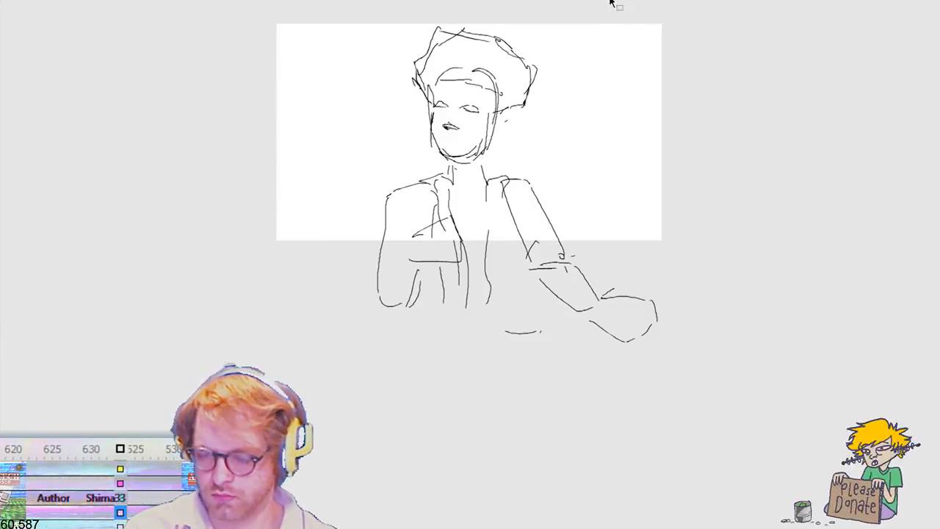
Step: Add a blank keyframe and sketch the turned head with skull, ears, narrowed eyes, nose and a smirking mouth
key("q")
key("F7")
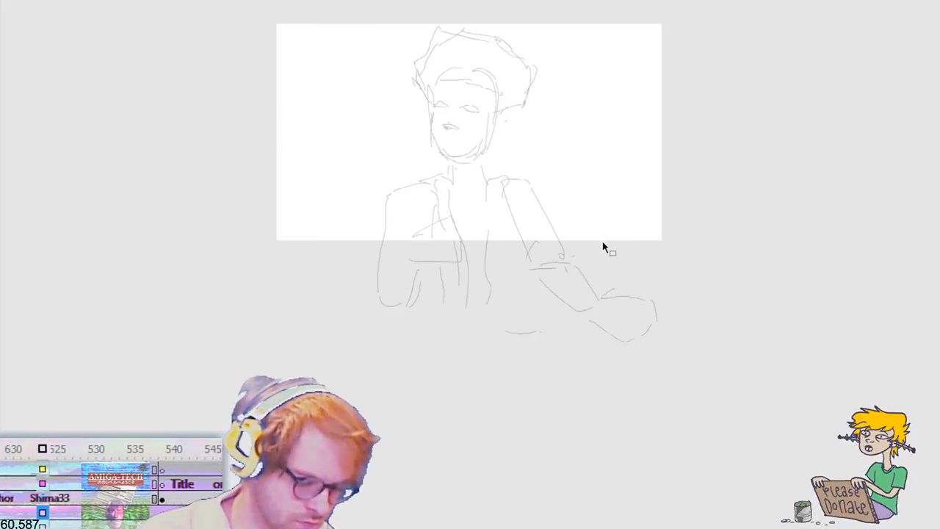
key("ctrl+shift+v")
key("b")
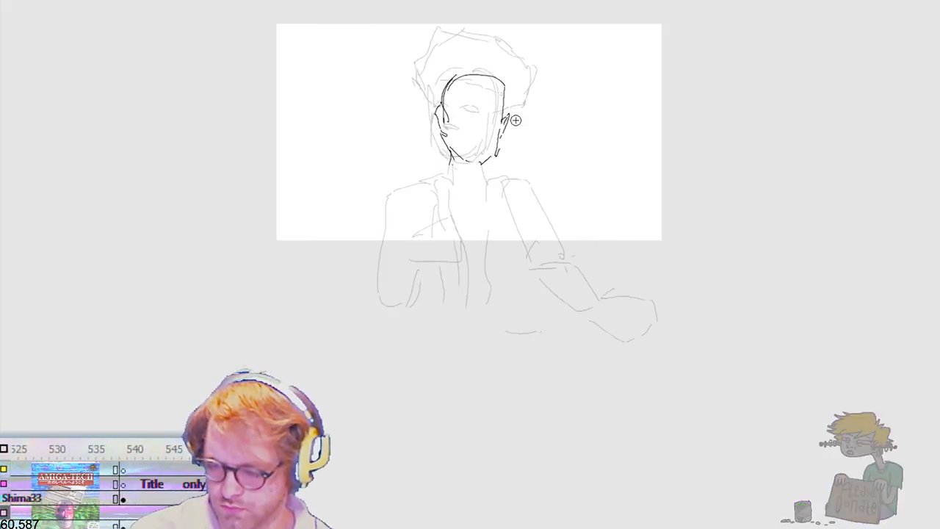
left_click_drag(470, 121, 476, 118)
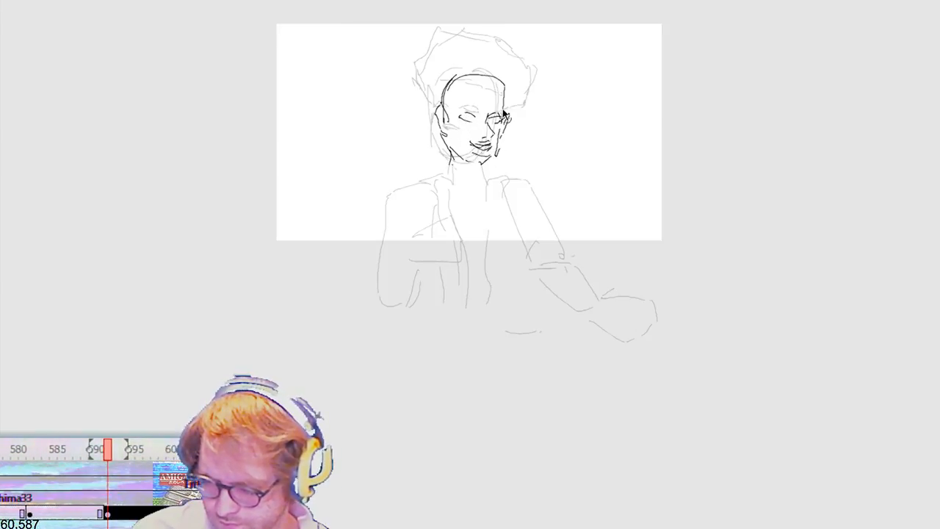
left_click_drag(499, 116, 501, 122)
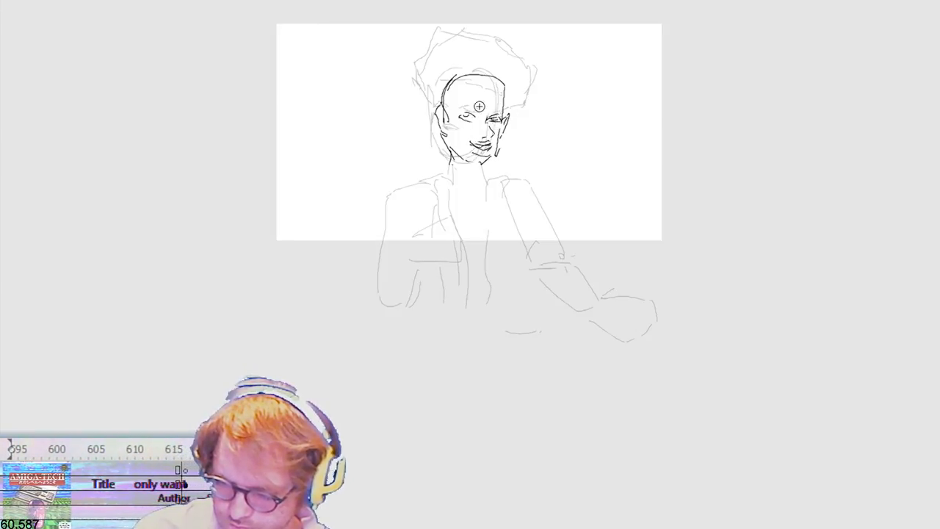
Step: Try a shoulder line below the new head, undo it, and draw a lower, pointed chin
left_click_drag(468, 189, 394, 185)
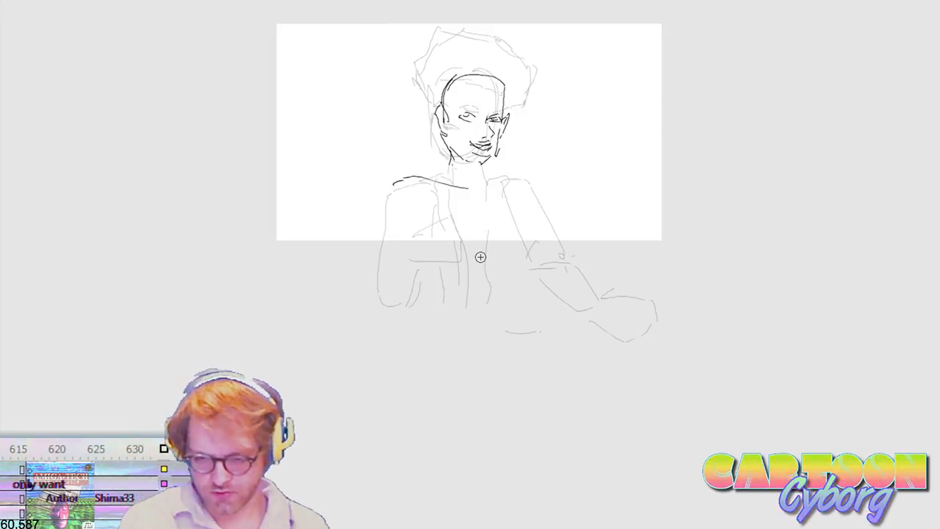
key("ctrl+z")
left_click_drag(464, 160, 482, 169)
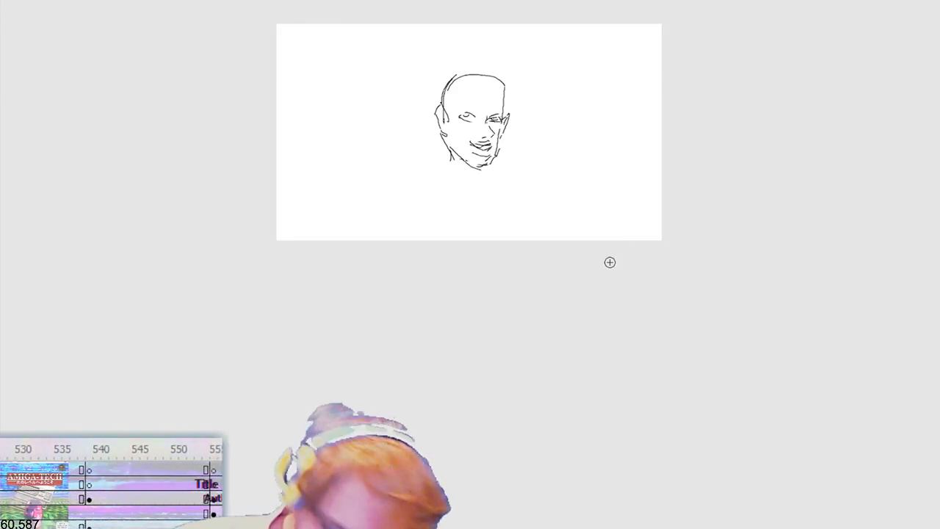
Step: Compare the smirking head with the previous drawing and shift it up and sideways onto the onion-skinned head
key("ctrl+2")
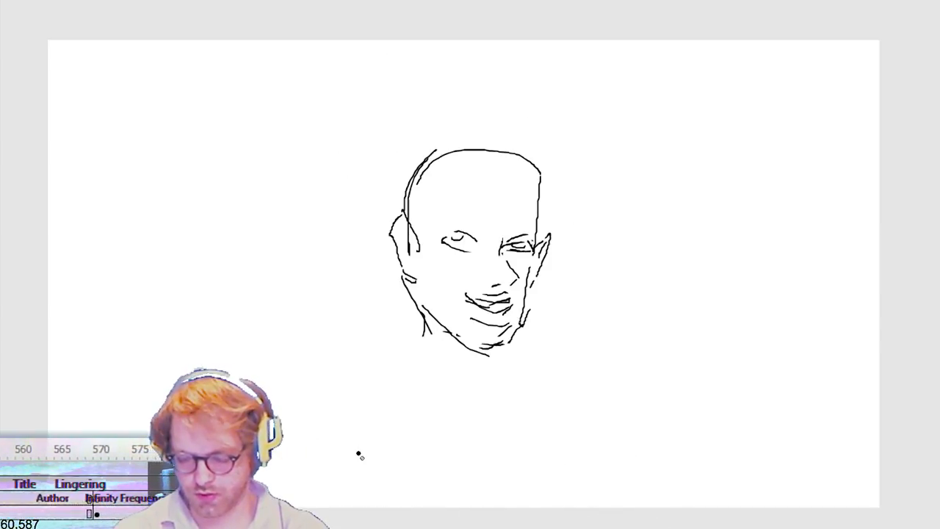
key("comma")
key("comma")
key("period")
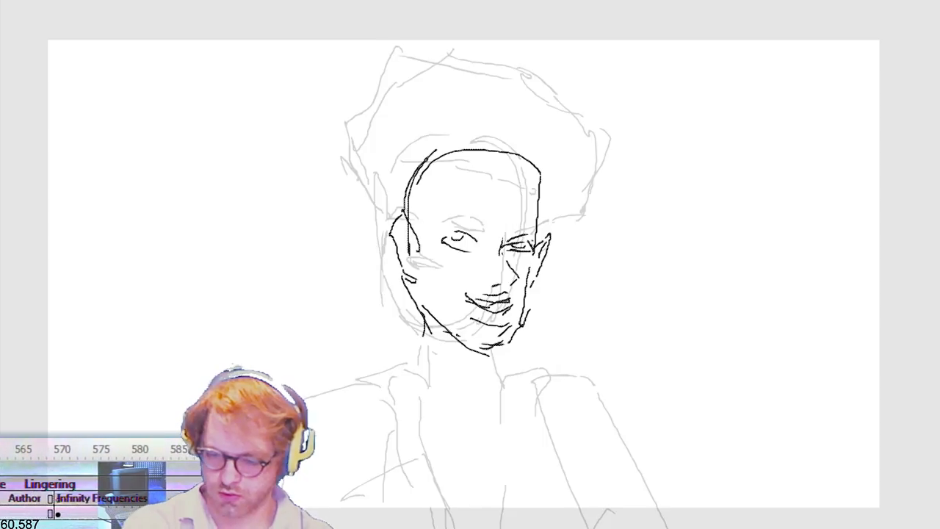
mouse_move(373, 102)
left_mouse_down()
mouse_move(424, 205)
mouse_move(604, 380)
left_mouse_up()
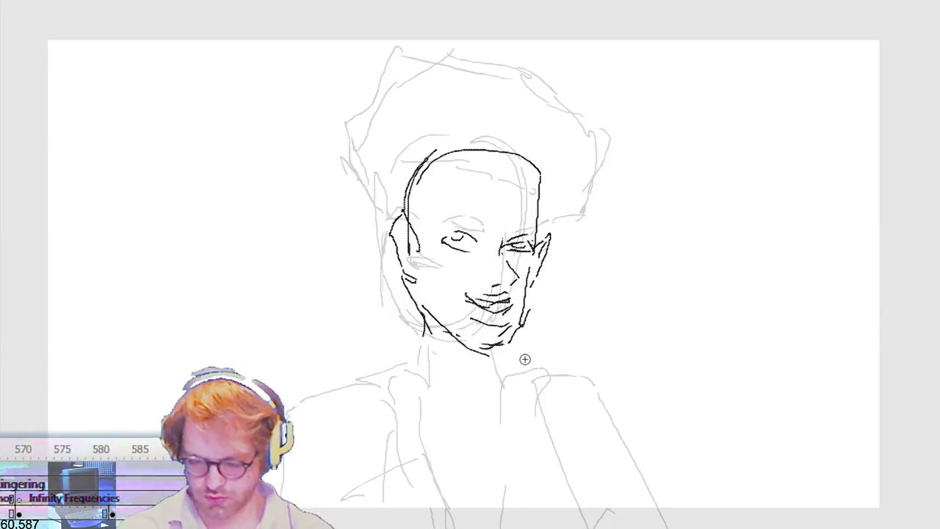
key("shift+Left")
key("shift+Up")
key("shift+Up")
key("shift+Left")
key("shift+Left")
key("shift+Left")
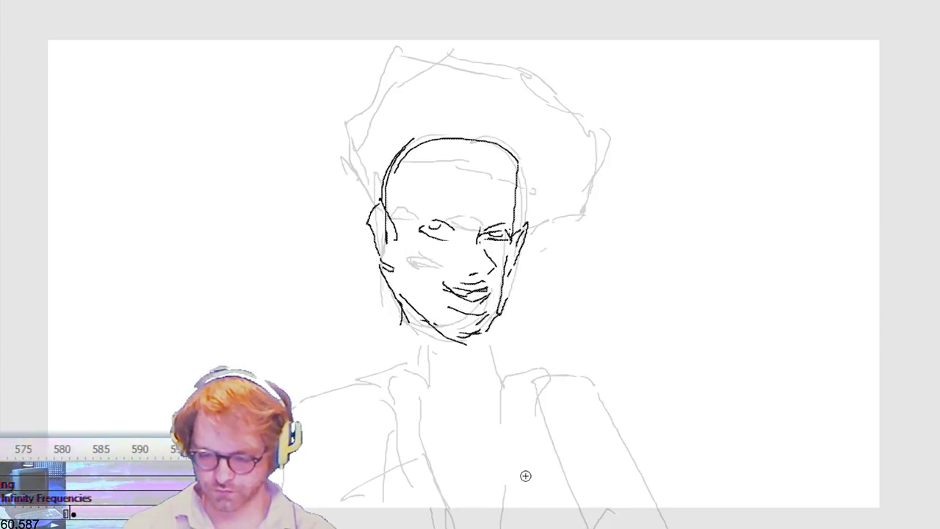
Step: Rough in the shoulder line, rounded chest and shoulder shapes, the torso, and an arm bent up to a raised hand
mouse_move(393, 379)
left_mouse_down()
mouse_move(475, 378)
mouse_move(421, 417)
left_mouse_up()
left_click_drag(479, 420, 461, 369)
mouse_move(415, 393)
left_mouse_down()
mouse_move(365, 397)
mouse_move(557, 387)
mouse_move(551, 525)
mouse_move(360, 395)
mouse_move(374, 524)
mouse_move(599, 410)
mouse_move(544, 367)
mouse_move(503, 413)
left_mouse_up()
mouse_move(507, 421)
left_mouse_down()
mouse_move(553, 441)
mouse_move(603, 407)
left_mouse_up()
mouse_move(603, 379)
left_mouse_down()
mouse_move(522, 478)
mouse_move(439, 524)
left_mouse_up()
mouse_move(401, 525)
left_mouse_down()
mouse_move(413, 463)
mouse_move(441, 432)
left_mouse_up()
mouse_move(512, 408)
left_mouse_down()
mouse_move(417, 478)
mouse_move(397, 516)
left_mouse_up()
mouse_move(404, 480)
left_mouse_down()
mouse_move(373, 403)
mouse_move(328, 346)
left_mouse_up()
mouse_move(373, 524)
left_mouse_down()
mouse_move(380, 401)
mouse_move(335, 351)
left_mouse_up()
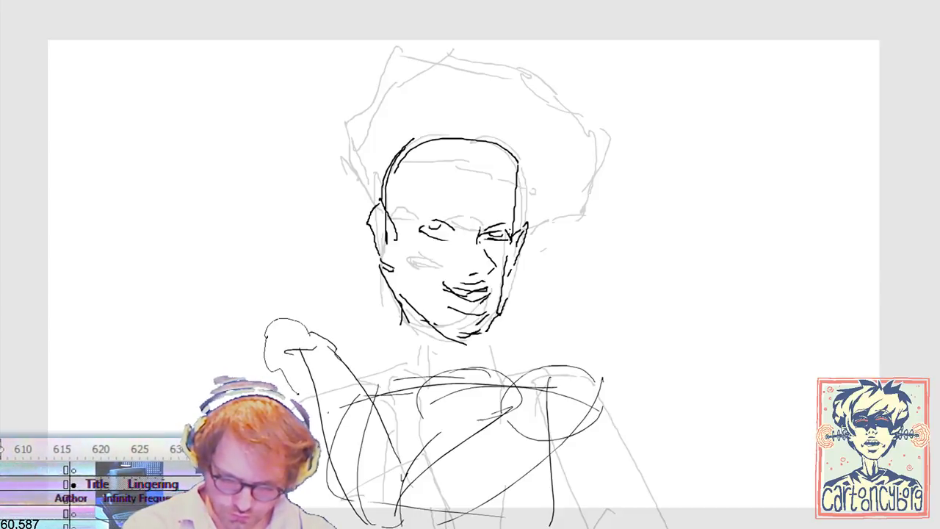
Step: Try a blocky palm with splayed fingers on the raised hand, then undo the last finger strokes
left_click_drag(315, 329, 351, 362)
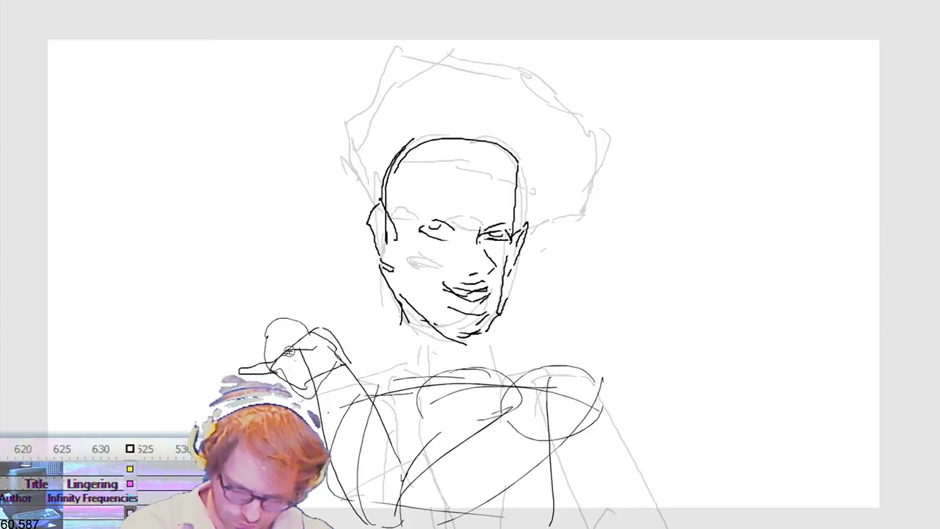
mouse_move(238, 353)
left_mouse_down()
mouse_move(295, 344)
mouse_move(254, 315)
mouse_move(296, 339)
mouse_move(325, 327)
left_mouse_up()
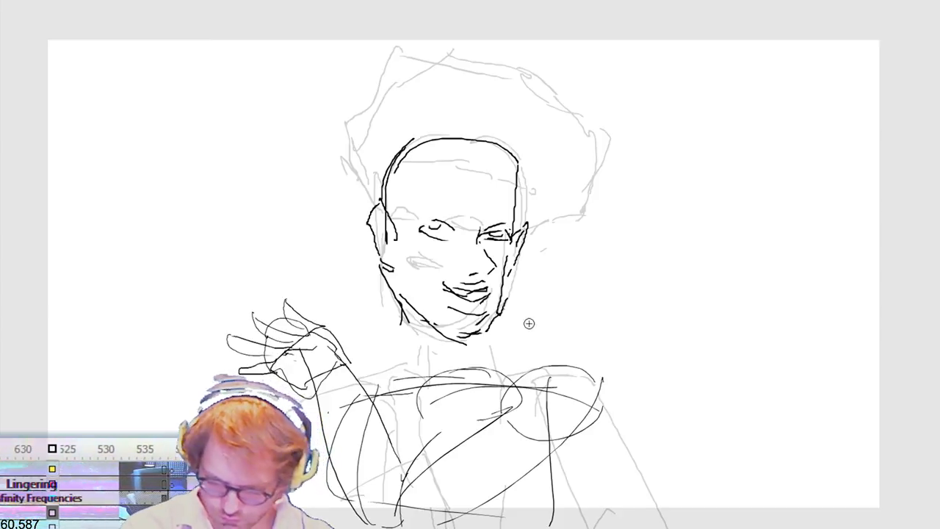
key("ctrl+z")
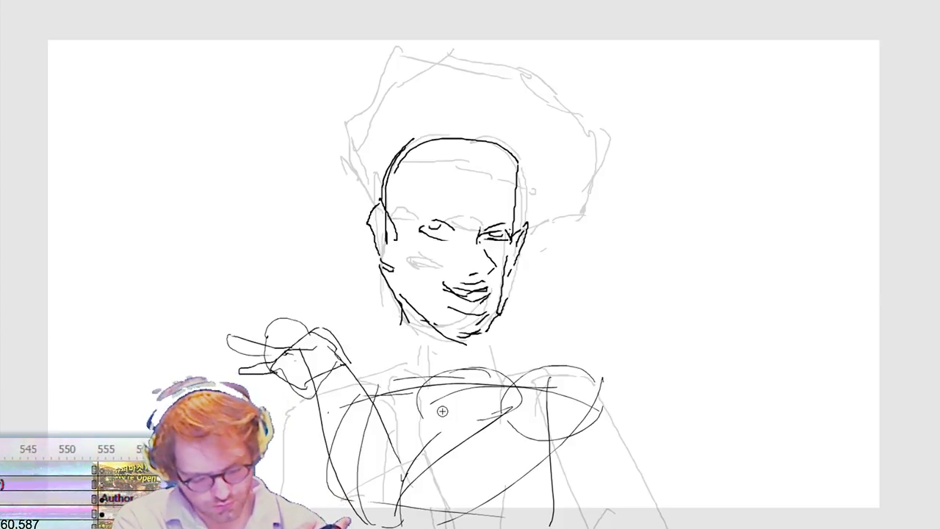
Step: Delete the raised arm and hand, and redraw the arm stretched outward with a blocky palm and extended fingers
mouse_move(212, 299)
left_mouse_down()
mouse_move(316, 351)
mouse_move(407, 512)
mouse_move(323, 455)
left_mouse_up()
key("Delete")
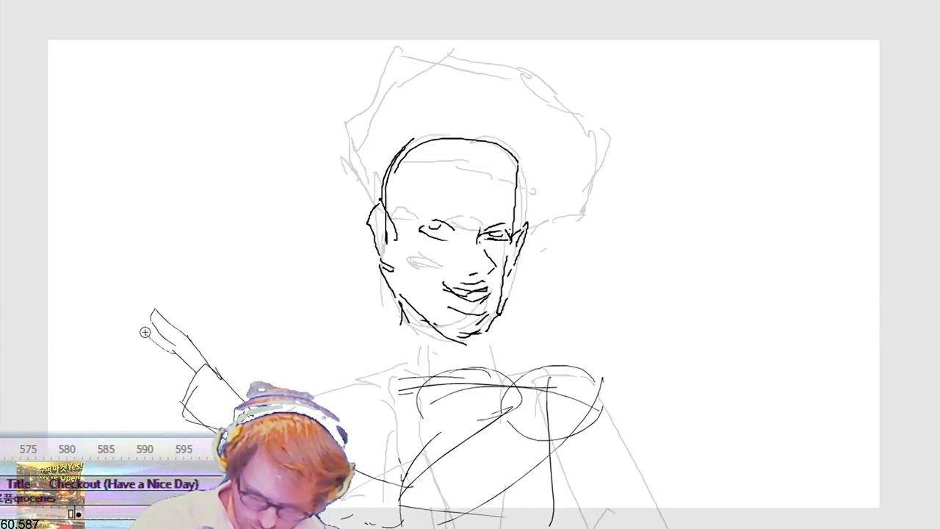
left_click_drag(140, 343, 189, 373)
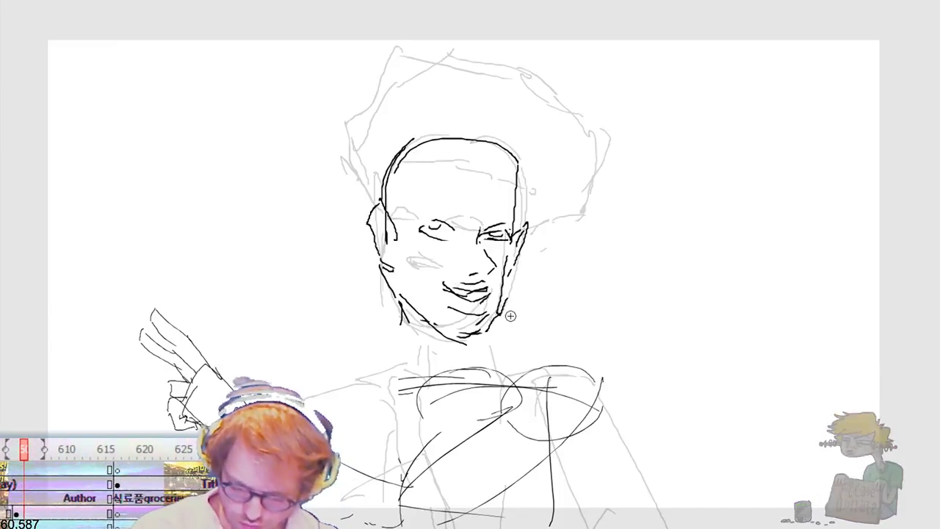
Step: Rotate the smirking head clockwise so it tilts over the shoulders, and adjust its position above the torso
mouse_move(340, 113)
left_mouse_down()
mouse_move(504, 319)
mouse_move(580, 349)
left_mouse_up()
left_click_drag(552, 147, 577, 271)
key("shift+Right")
key("shift+Up")
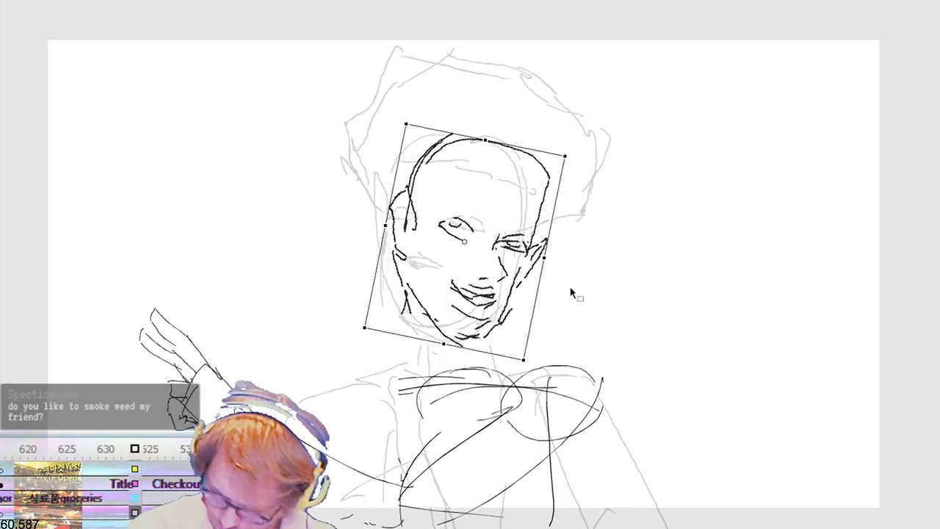
key("shift+Right")
key("shift+Down")
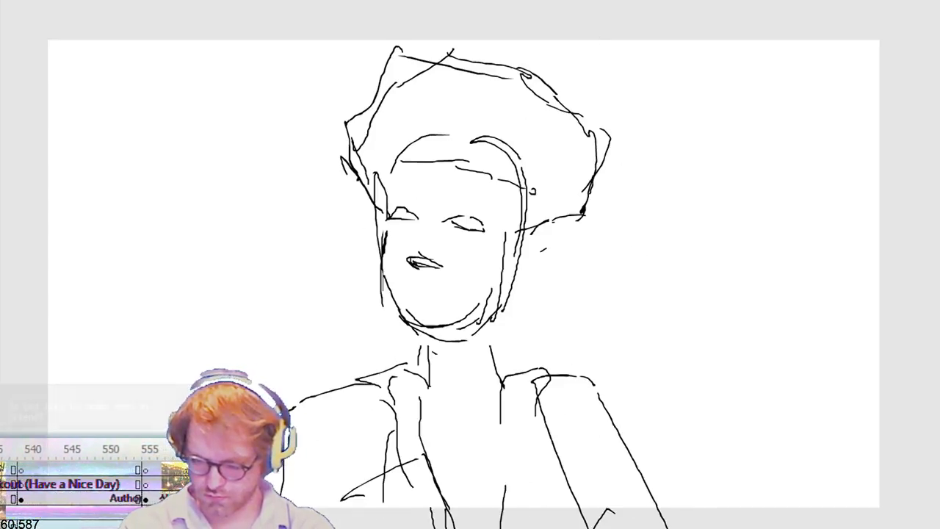
Step: Select the heads in both drawings for swapping, and cut the haired head from the previous drawing's body
left_click_drag(343, 31, 637, 338)
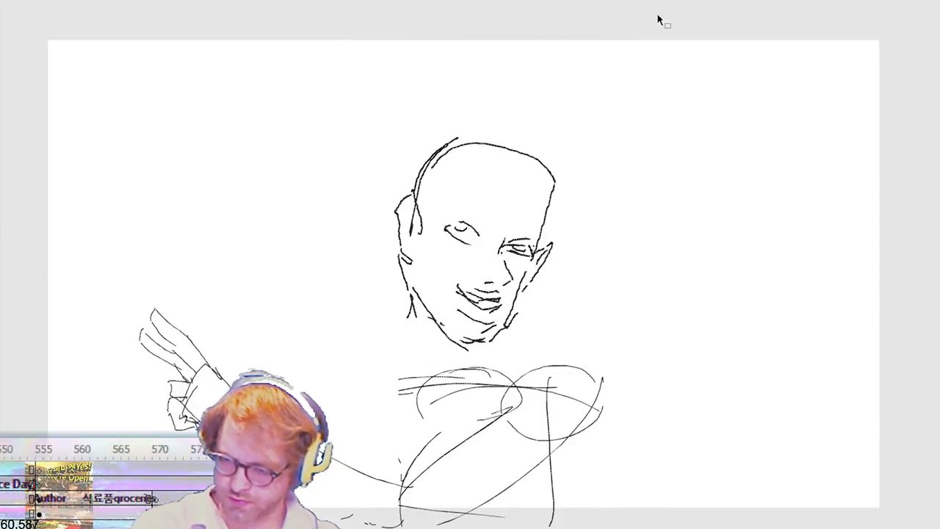
mouse_move(386, 112)
left_mouse_down()
mouse_move(441, 247)
mouse_move(603, 355)
left_mouse_up()
mouse_move(515, 335)
left_mouse_down()
mouse_move(884, 311)
mouse_move(901, 340)
left_mouse_up()
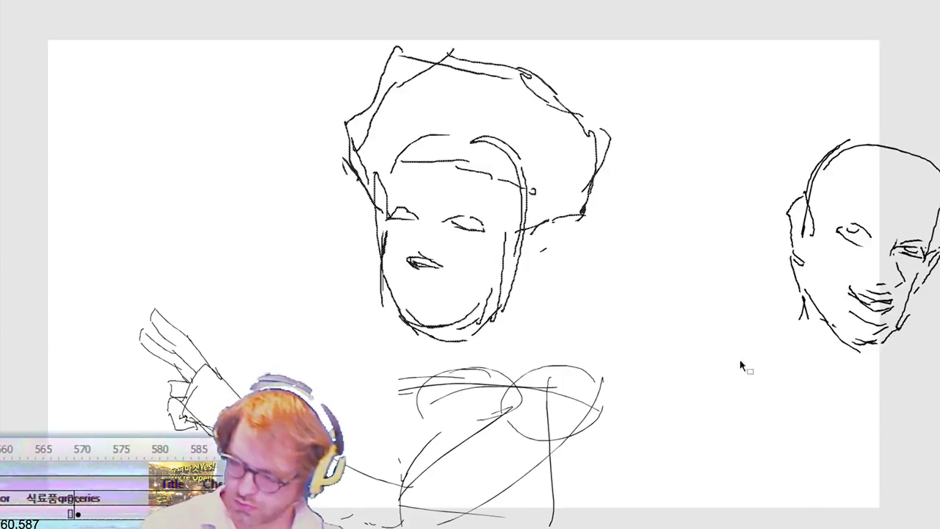
left_click_drag(756, 377, 939, 151)
key("ctrl+x")
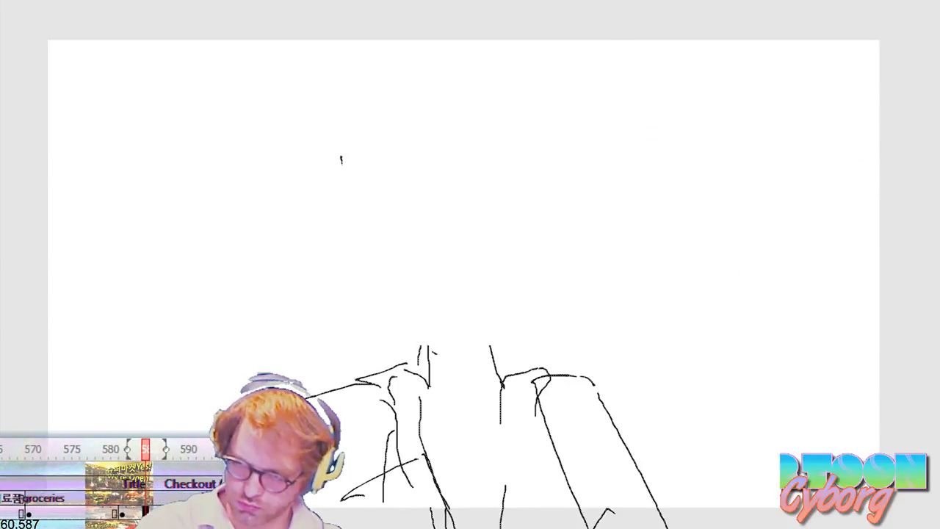
Step: Paste the tilted smirking head onto the previous drawing's body and shift it sideways and down over the neck
key("ctrl+v")
key("shift+Right")
key("shift+Right")
key("shift+Right")
key("shift+Right")
key("shift+Right")
key("shift+Right")
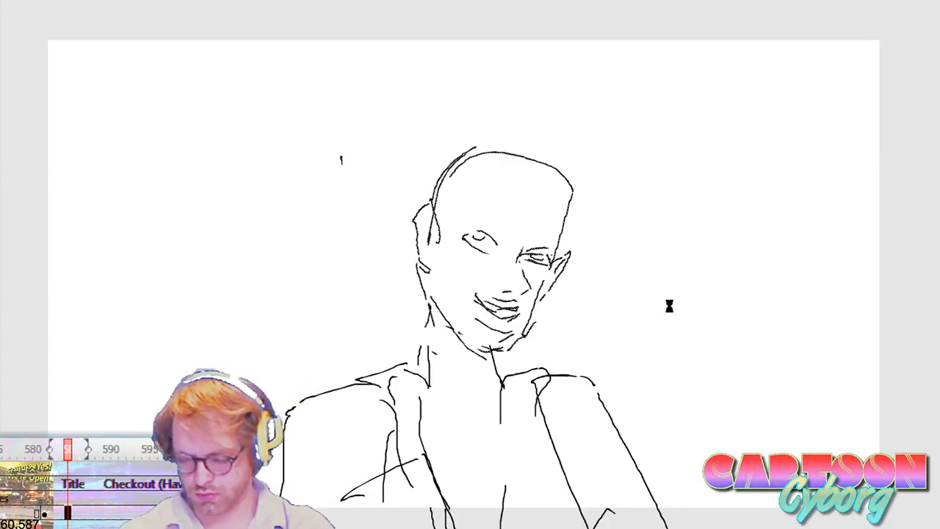
key("shift+Right")
key("shift+Down")
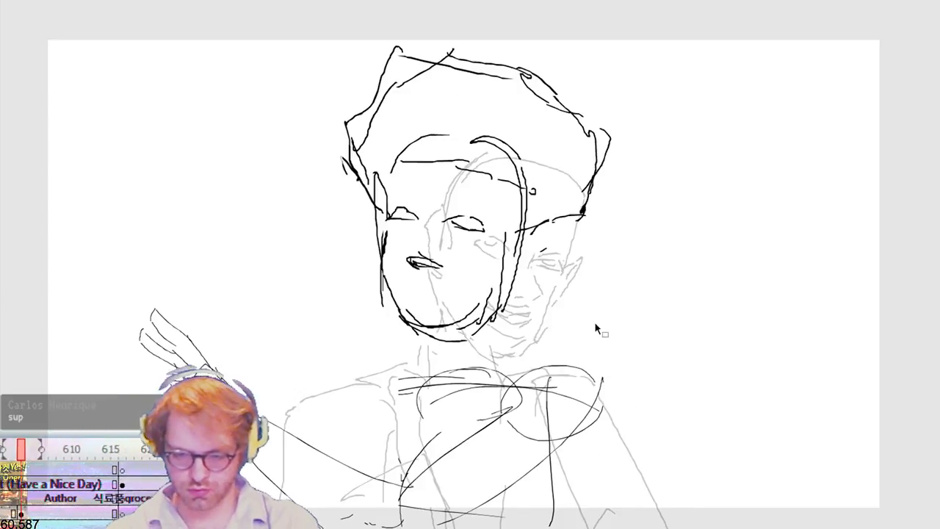
Step: Scale down the haired head slightly on the outstretched-arm drawing and reposition it above the torso
mouse_move(300, 354)
left_mouse_down()
mouse_move(411, 242)
mouse_move(709, 15)
left_mouse_up()
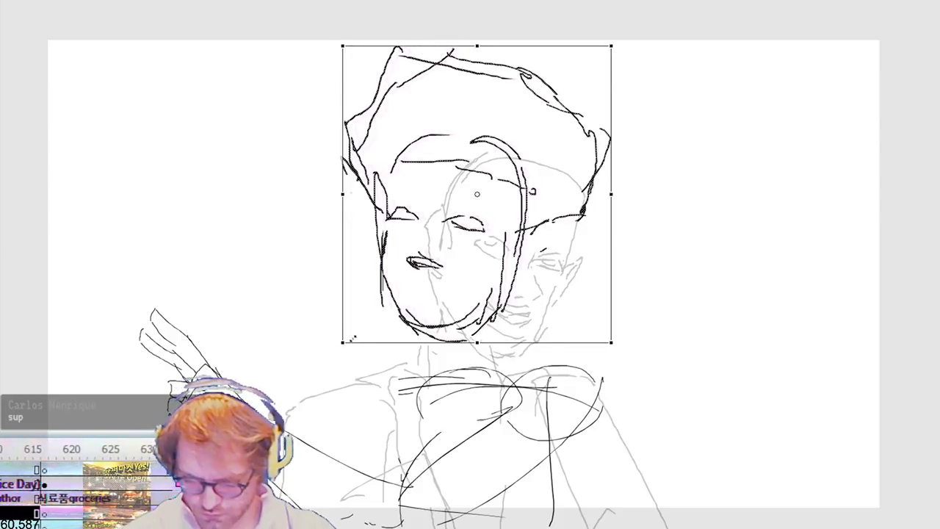
left_click_drag(343, 343, 352, 340)
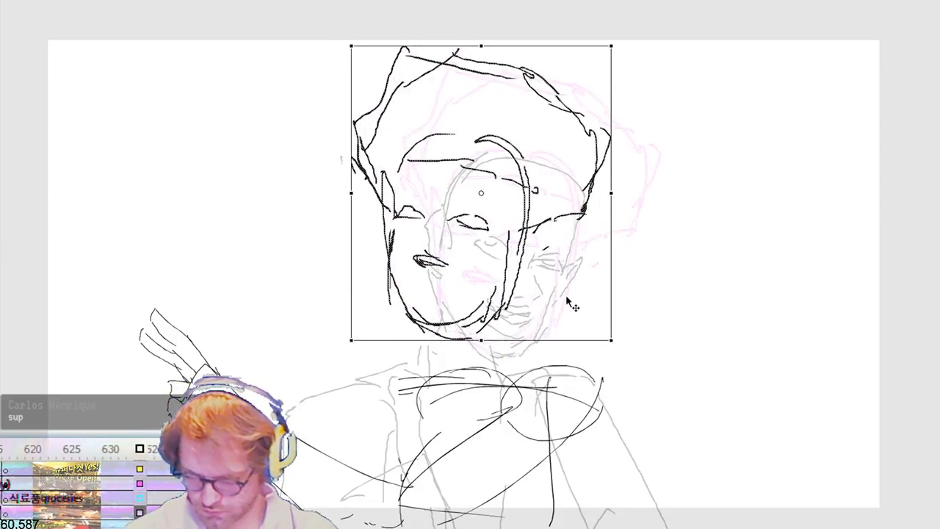
left_click_drag(564, 297, 616, 311)
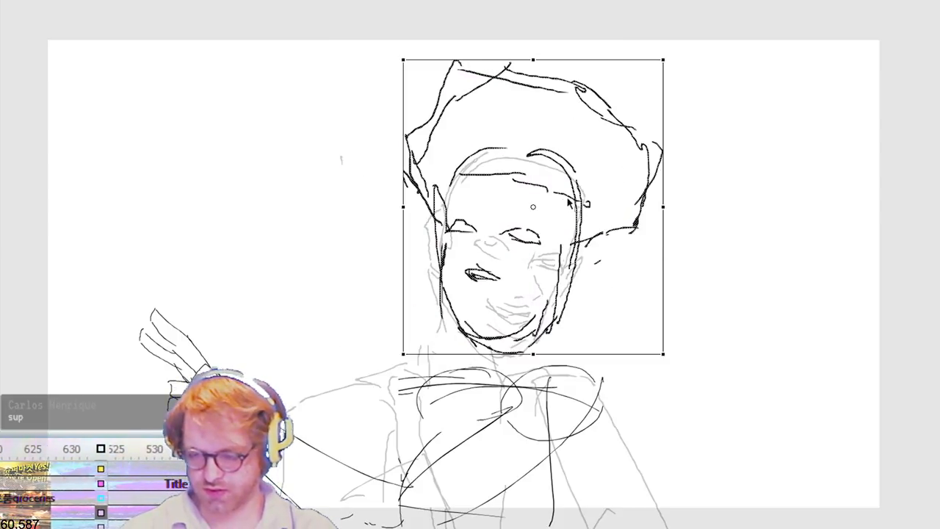
key("Left")
key("Left")
key("Left")
key("Left")
key("Left")
key("Left")
key("Left")
key("Left")
key("Left")
key("Left")
key("Left")
key("Left")
key("Left")
key("Left")
key("Left")
key("Left")
key("Left")
key("Left")
key("Left")
key("Left")
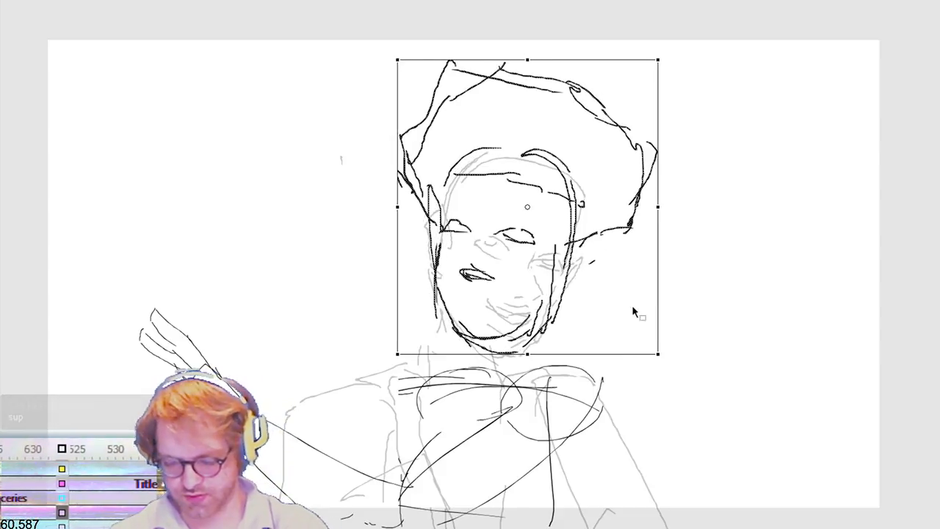
key("Left")
key("Left")
key("Left")
key("Left")
key("Left")
key("Left")
key("Left")
key("Left")
key("Left")
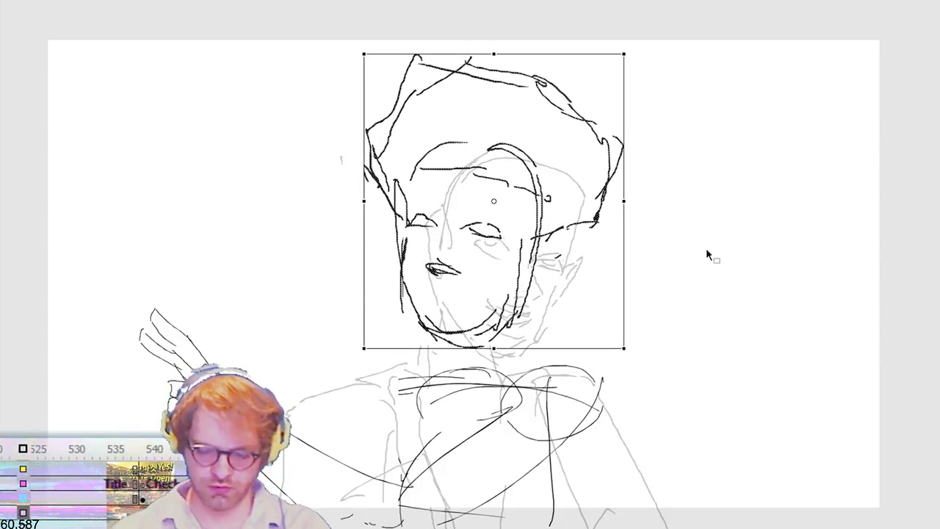
Step: Nudge the haired head slightly sideways and down over the torso of the outstretched-arm drawing
key("Up")
key("Up")
key("Up")
key("Left")
key("Left")
key("Down")
key("Down")
key("Left")
key("Left")
key("Left")
Step: Sketch the rough upper-arm, sleeve and lower-torso lines beneath the haired head on the outstretched-arm drawing
key("b")
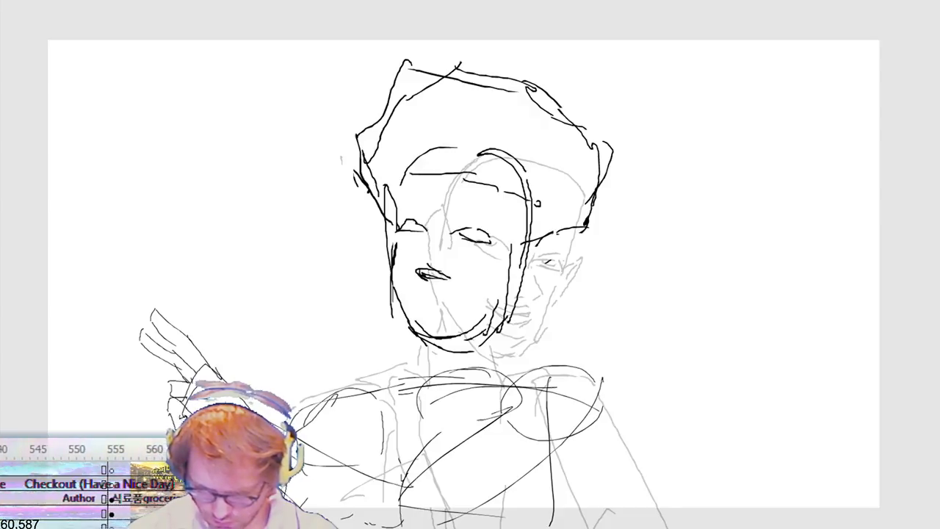
left_click_drag(344, 442, 372, 524)
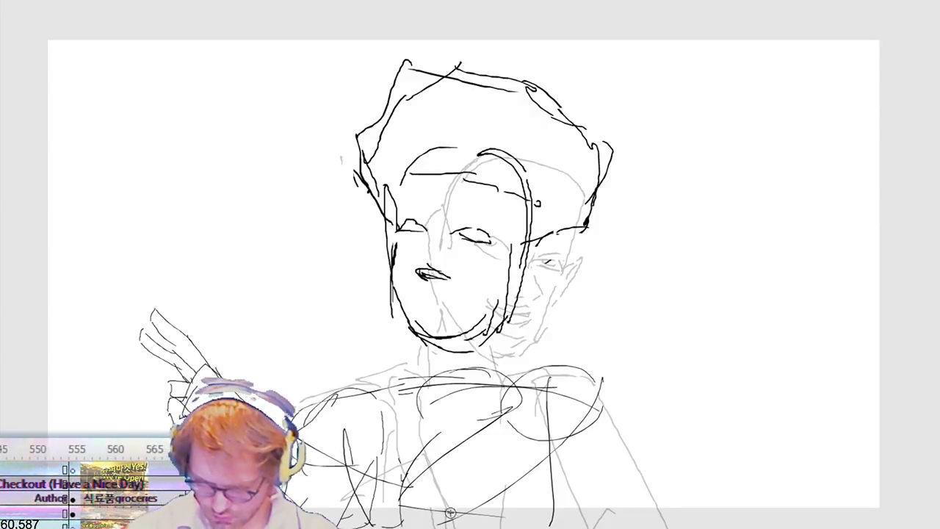
left_click_drag(594, 413, 596, 500)
mouse_move(600, 397)
left_mouse_down()
mouse_move(605, 447)
mouse_move(634, 522)
left_mouse_up()
left_click_drag(616, 432, 634, 522)
mouse_move(512, 478)
left_mouse_down()
mouse_move(572, 478)
mouse_move(569, 421)
mouse_move(575, 483)
mouse_move(559, 491)
left_mouse_up()
mouse_move(529, 414)
left_mouse_down()
mouse_move(587, 456)
mouse_move(521, 486)
left_mouse_up()
left_click_drag(527, 382, 590, 480)
mouse_move(597, 470)
left_mouse_down()
mouse_move(548, 496)
mouse_move(520, 488)
left_mouse_up()
left_click_drag(604, 471, 593, 526)
left_click_drag(593, 520, 606, 501)
mouse_move(595, 378)
left_mouse_down()
mouse_move(618, 435)
mouse_move(517, 527)
left_mouse_up()
left_click_drag(580, 454, 505, 526)
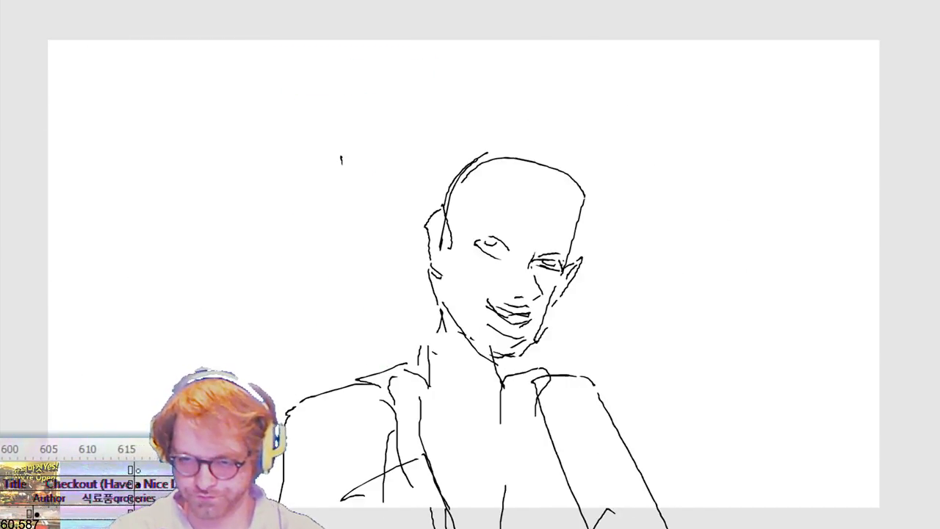
Step: Delete the facial features inside the smirking head's outline and redraw the cheek contour below the far ear
mouse_move(463, 228)
left_mouse_down()
mouse_move(495, 284)
mouse_move(571, 344)
left_mouse_up()
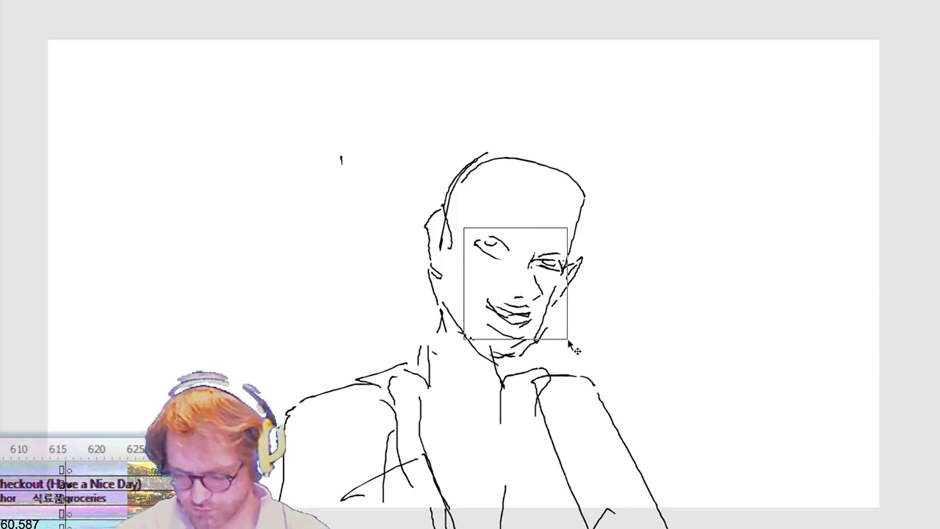
key("Delete")
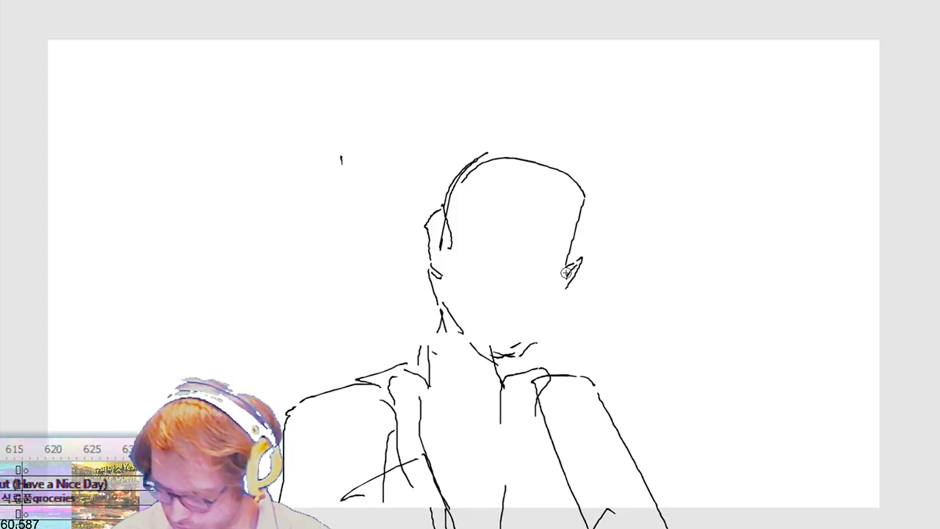
left_click_drag(559, 293, 534, 336)
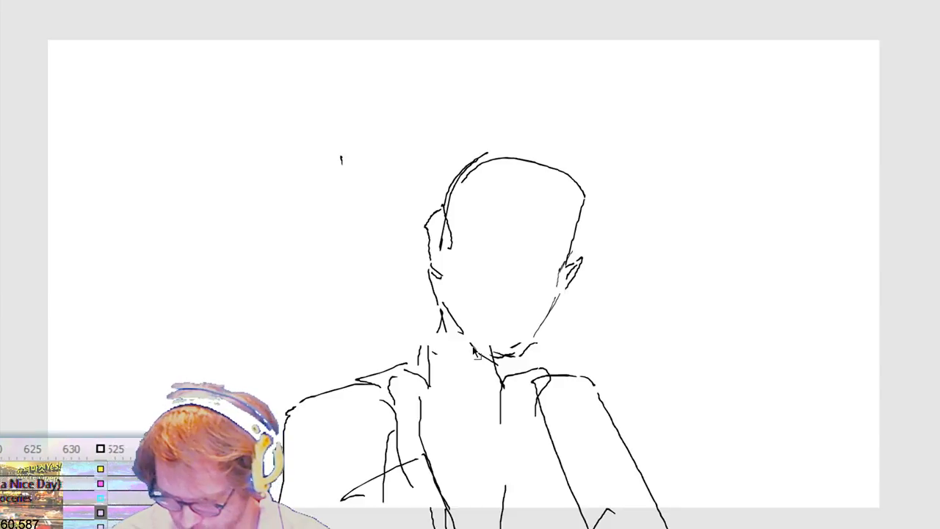
Step: Remove the old chin and neck strokes and redraw the jawline from the near ear around the chin
left_click_drag(473, 347, 553, 368)
key("Delete")
key("b")
mouse_move(444, 282)
left_mouse_down()
mouse_move(445, 316)
mouse_move(466, 345)
mouse_move(507, 356)
left_mouse_up()
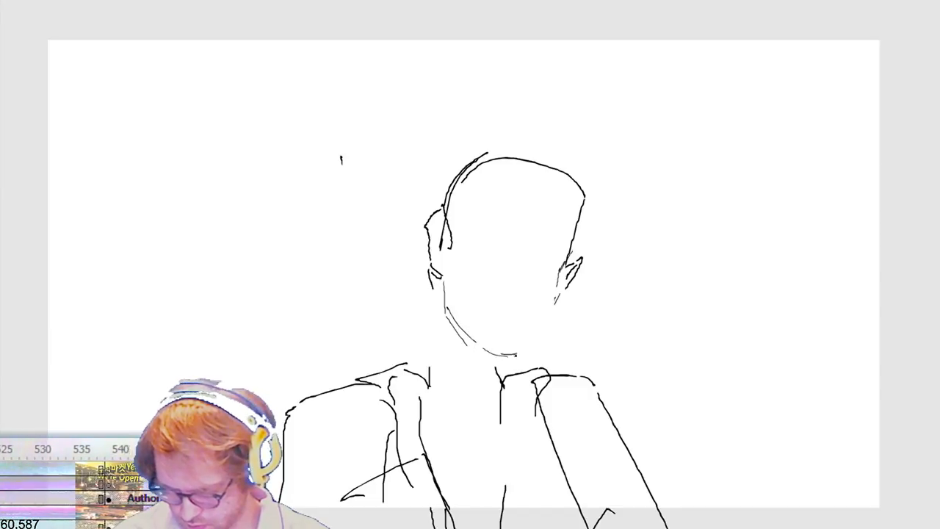
left_click_drag(554, 310, 528, 354)
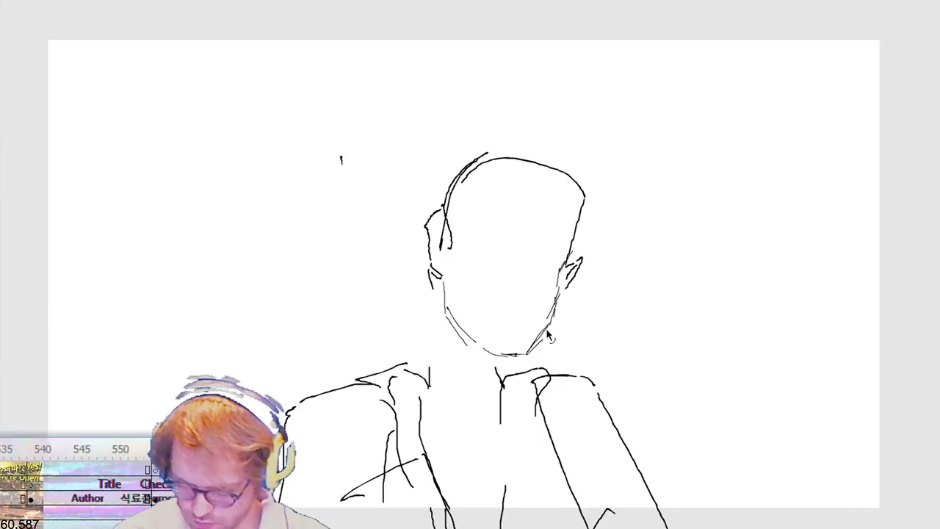
Step: Sketch the far eyebrow, then delete the forehead's side contour and redraw it down to the far ear
left_click_drag(559, 253, 543, 269)
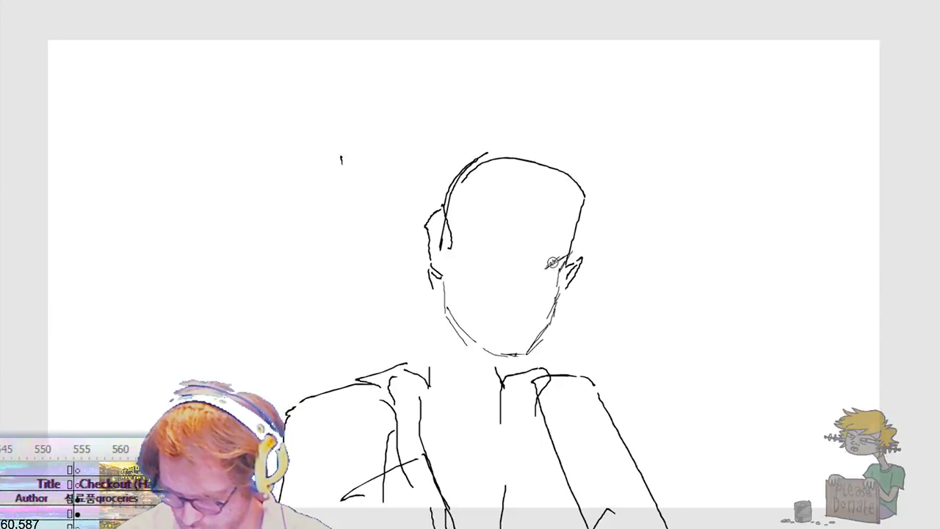
left_click_drag(578, 245, 571, 263)
left_click_drag(581, 224, 575, 247)
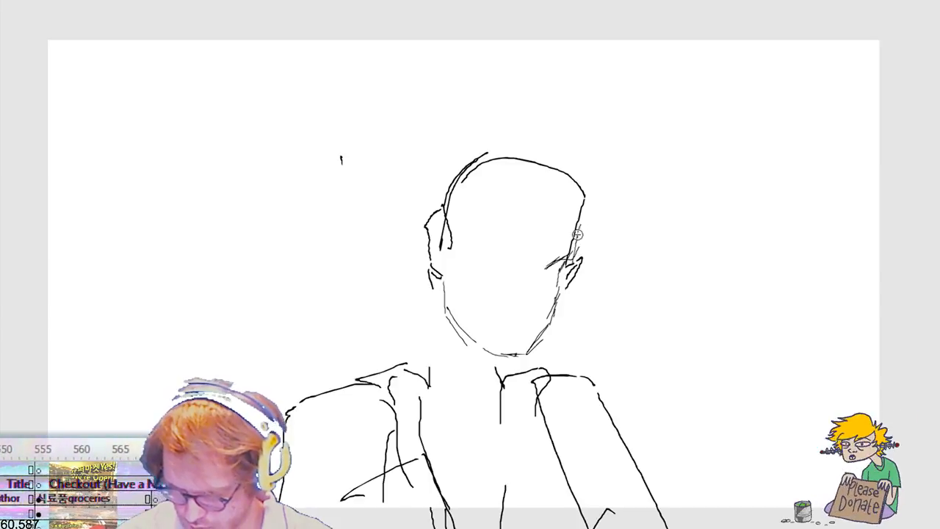
left_click_drag(582, 205, 570, 258)
key("v")
left_click_drag(540, 181, 589, 257)
key("Delete")
key("b")
left_click_drag(579, 196, 570, 263)
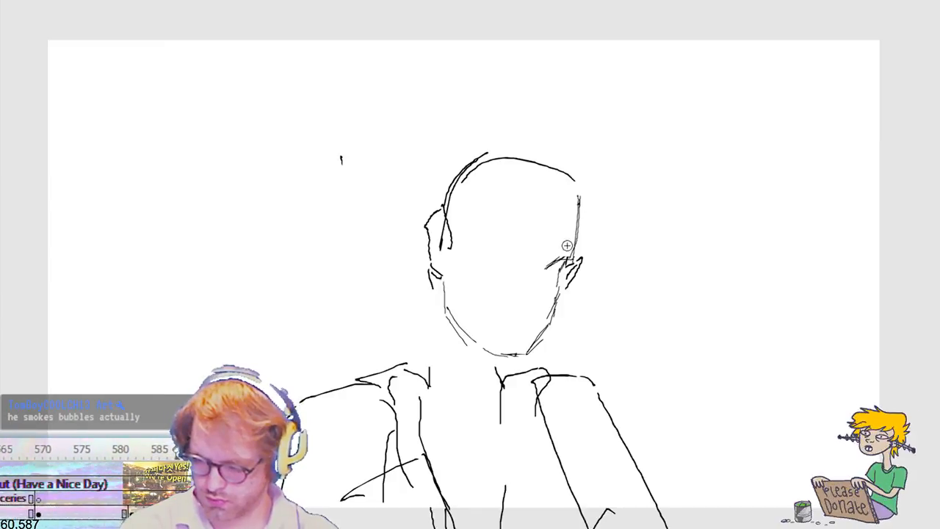
Step: Draw an angular hairline across the forehead and a wide, flat-topped hair outline around the skull
mouse_move(451, 232)
left_mouse_down()
mouse_move(476, 204)
mouse_move(513, 195)
left_mouse_up()
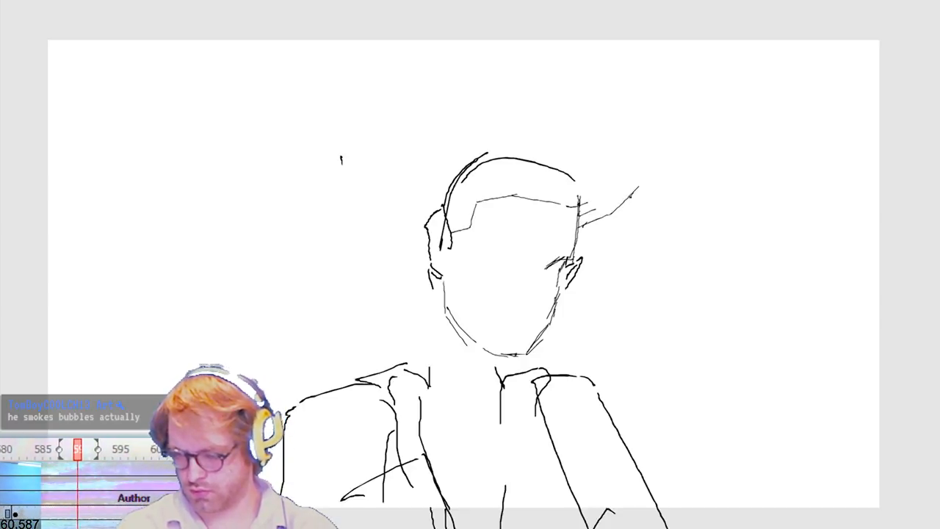
left_click_drag(629, 182, 637, 149)
left_click_drag(520, 112, 454, 127)
left_click_drag(399, 209, 430, 251)
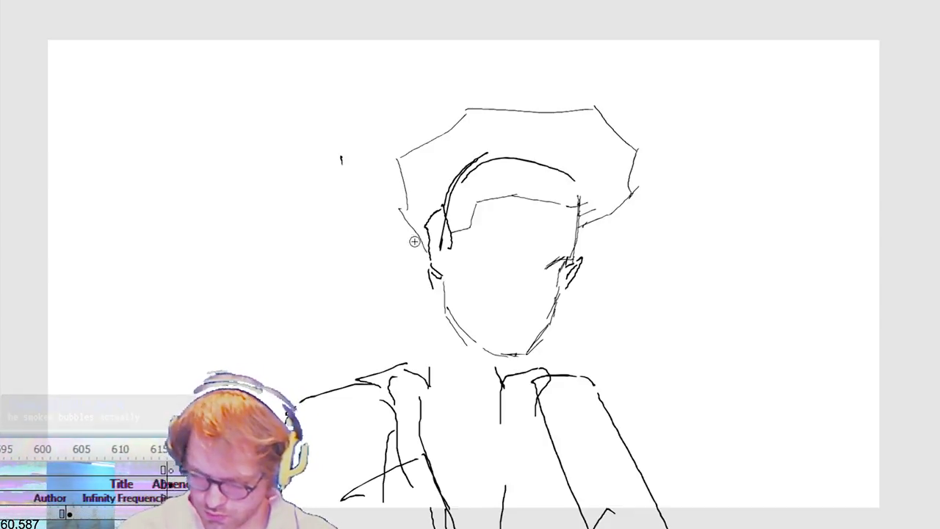
left_click_drag(408, 222, 428, 243)
left_click_drag(391, 176, 443, 122)
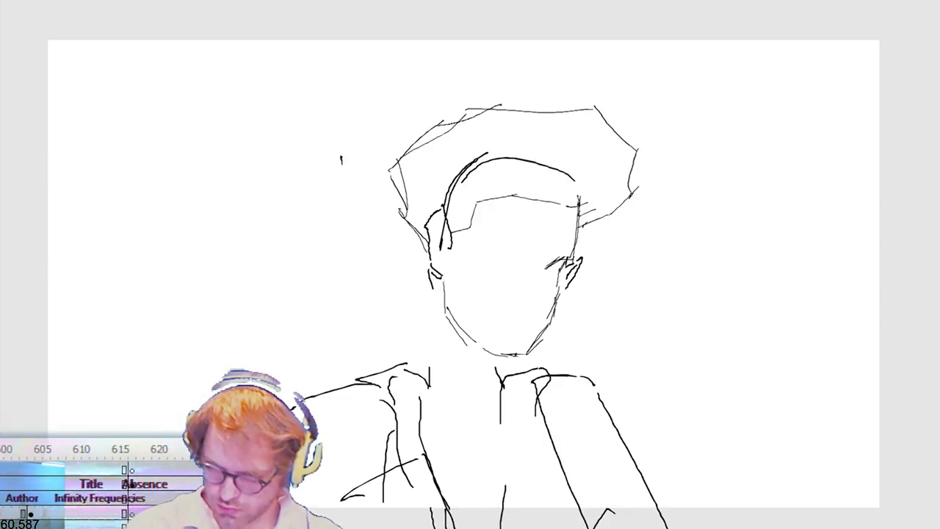
Step: Pull the hair outline in on the far side of the head and remove the excess outer strokes
mouse_move(567, 129)
left_mouse_down()
mouse_move(619, 141)
mouse_move(621, 153)
left_mouse_up()
key("ctrl+z")
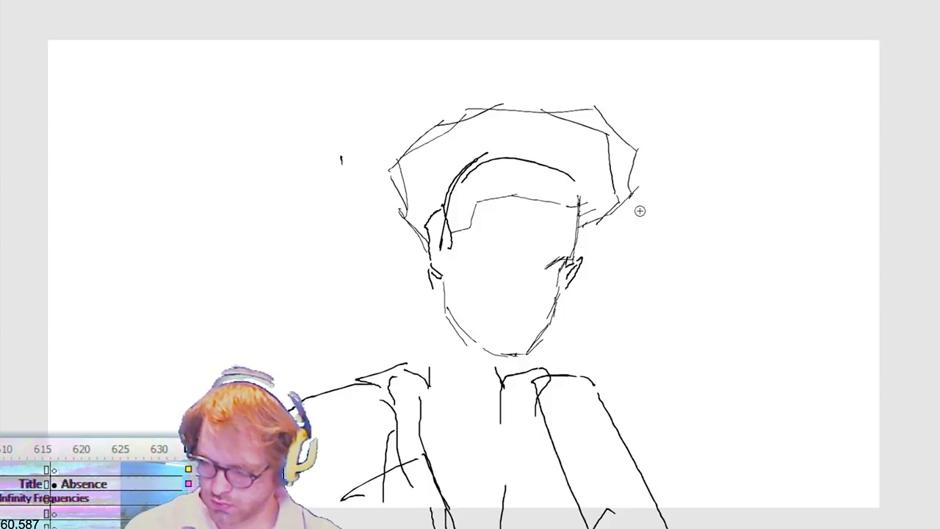
left_click_drag(676, 134, 623, 227)
mouse_move(670, 88)
left_mouse_down()
mouse_move(533, 109)
mouse_move(602, 132)
left_mouse_up()
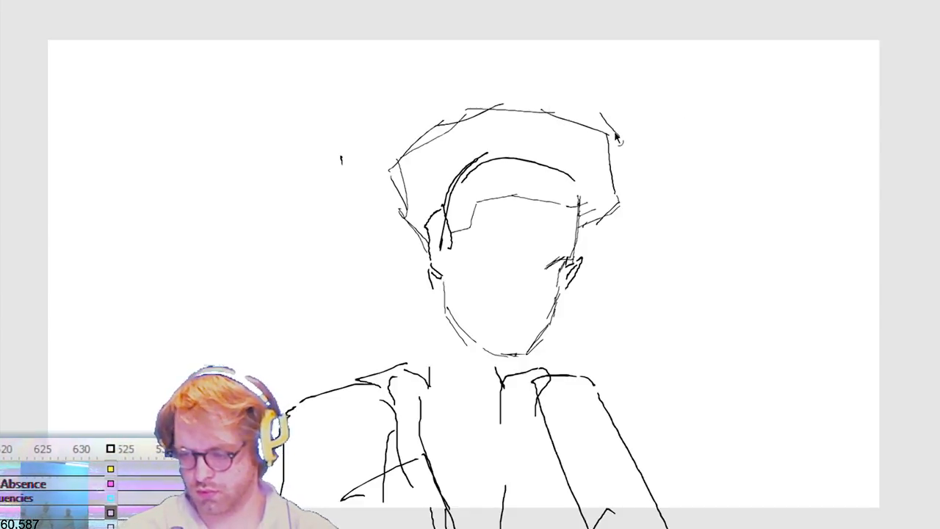
left_click(623, 136)
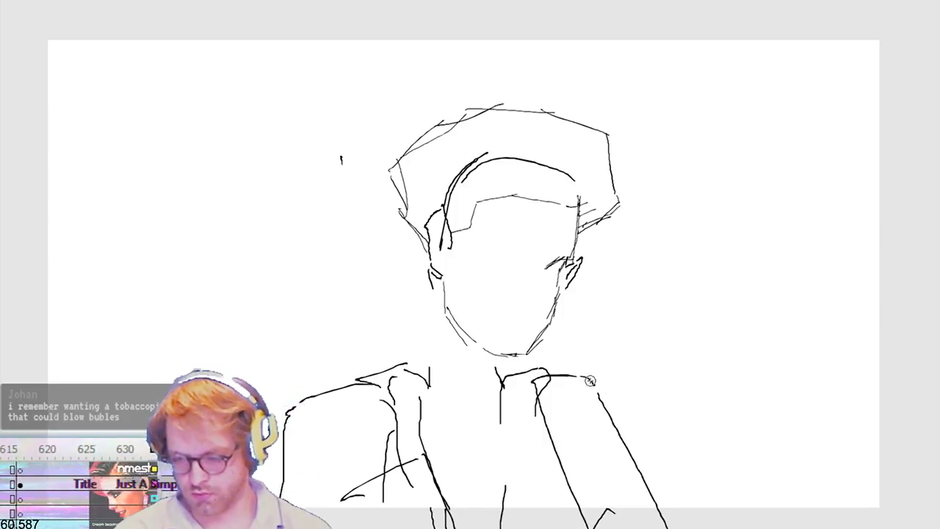
Step: Sketch the near eyebrow with an angled inner end and an almond-shaped eye below it
left_click_drag(525, 261, 513, 248)
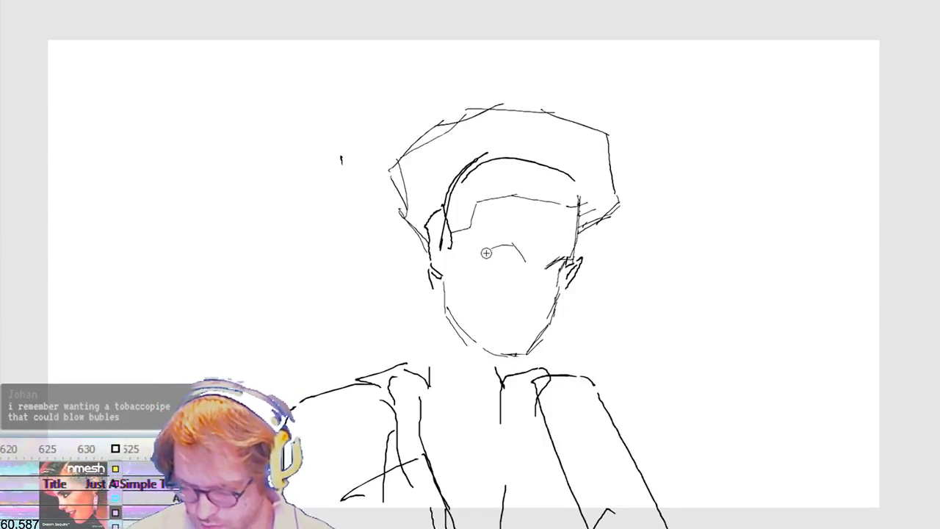
key("ctrl+z")
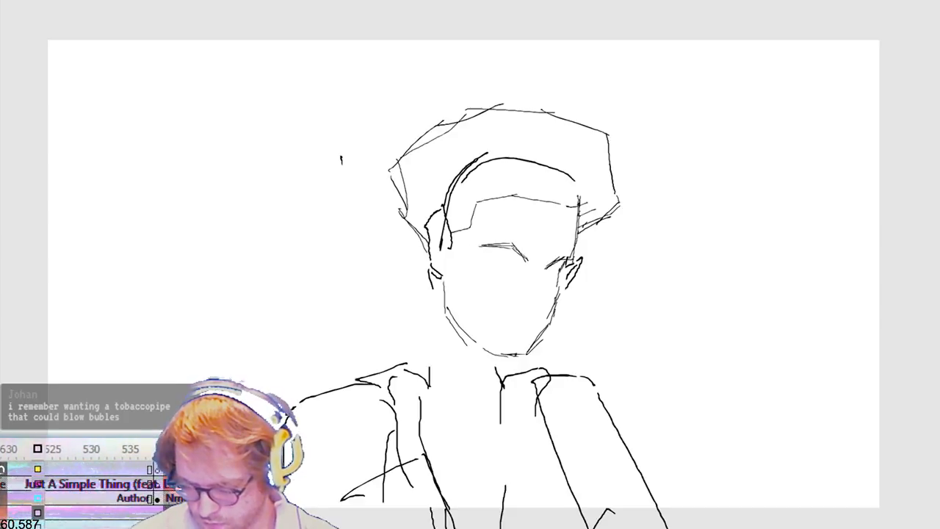
left_click_drag(488, 259, 519, 269)
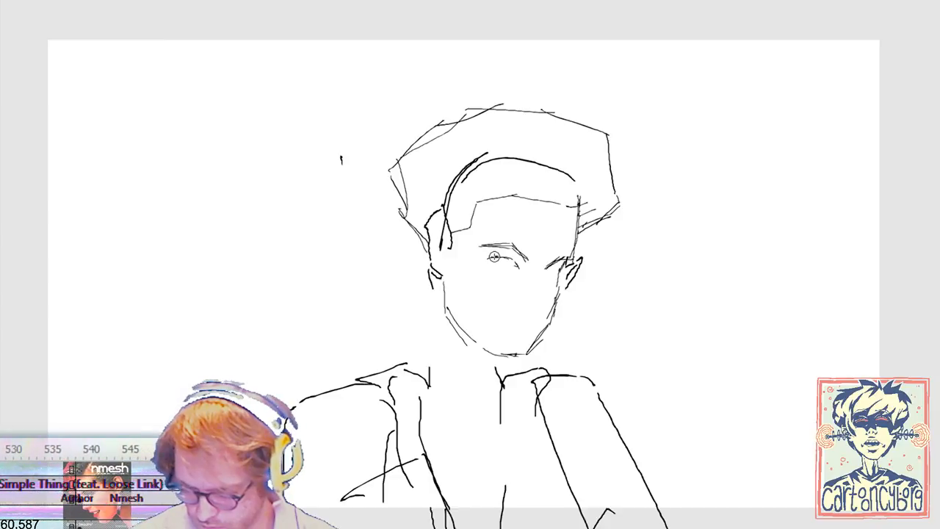
left_click_drag(489, 260, 515, 274)
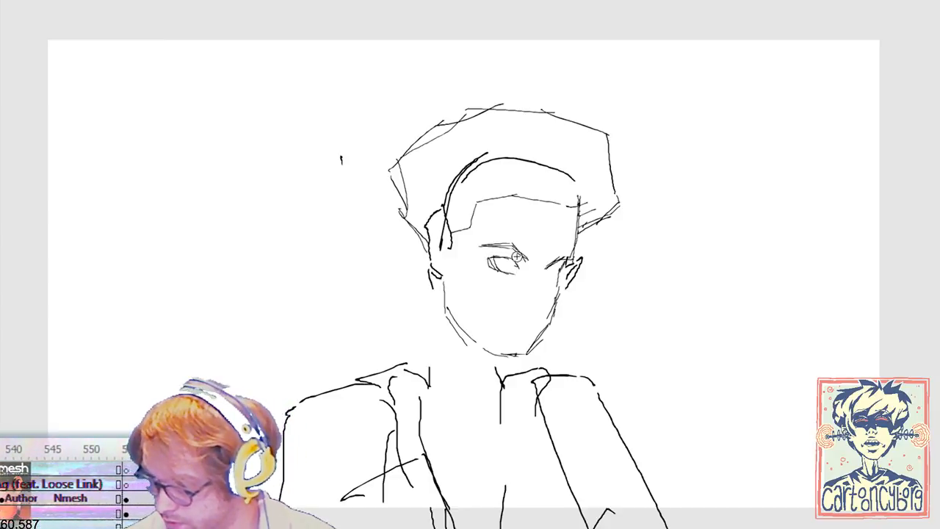
Step: Shift the near eye and its eyebrow outward toward the near ear and slightly up
key("shift+Left")
key("shift+Left")
key("shift+Left")
key("shift+Up")
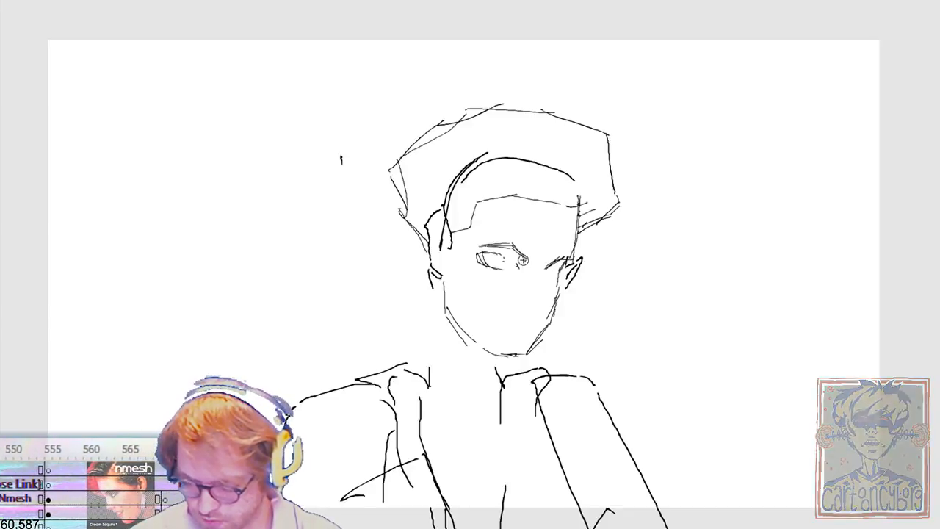
key("shift+Left")
key("shift+Left")
key("shift+Left")
key("shift+Up")
Step: Nudge the far eyebrow outward and up toward the face's edge, and rough in the far eye area
key("Right")
key("Right")
key("Right")
key("Right")
key("Right")
key("Up")
key("Up")
key("Up")
key("Up")
key("Right")
key("Right")
key("Right")
key("Right")
key("Right")
key("Down")
left_click_drag(532, 284, 569, 252)
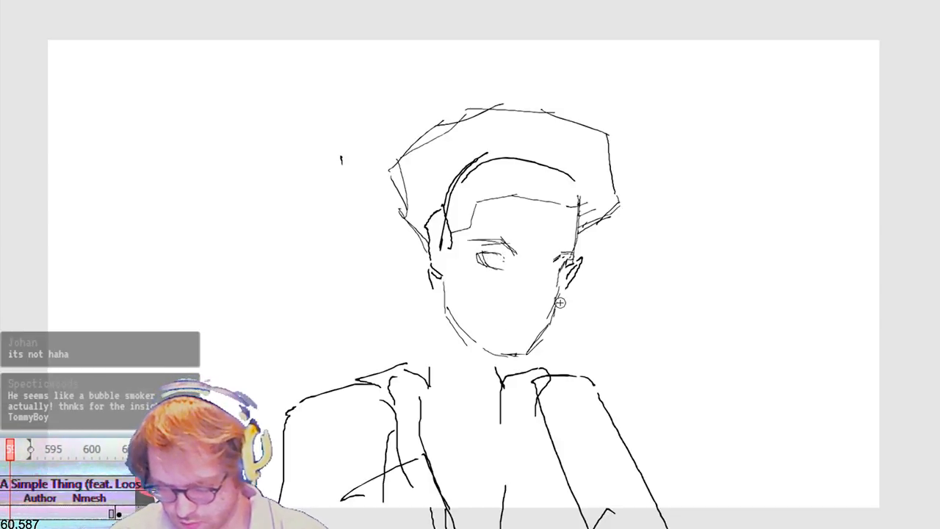
left_click_drag(505, 317, 513, 316)
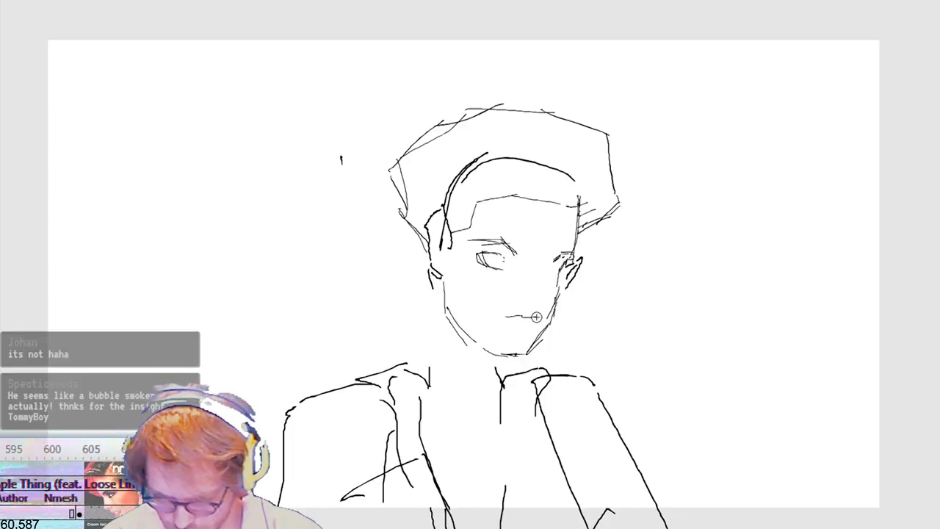
key("ctrl+z")
key("ctrl+z")
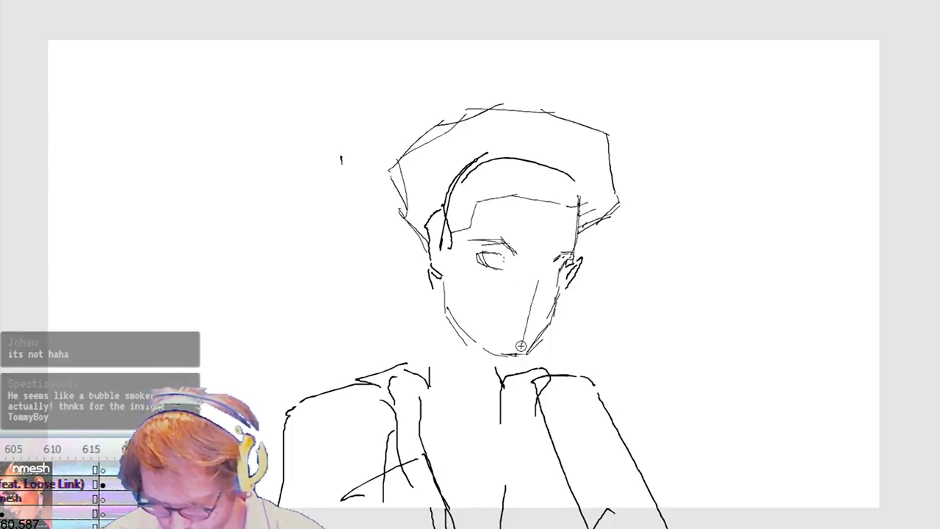
Step: Sketch the nose with its bridge and nostrils, and draw the far eye and the irises
left_click_drag(524, 308, 547, 303)
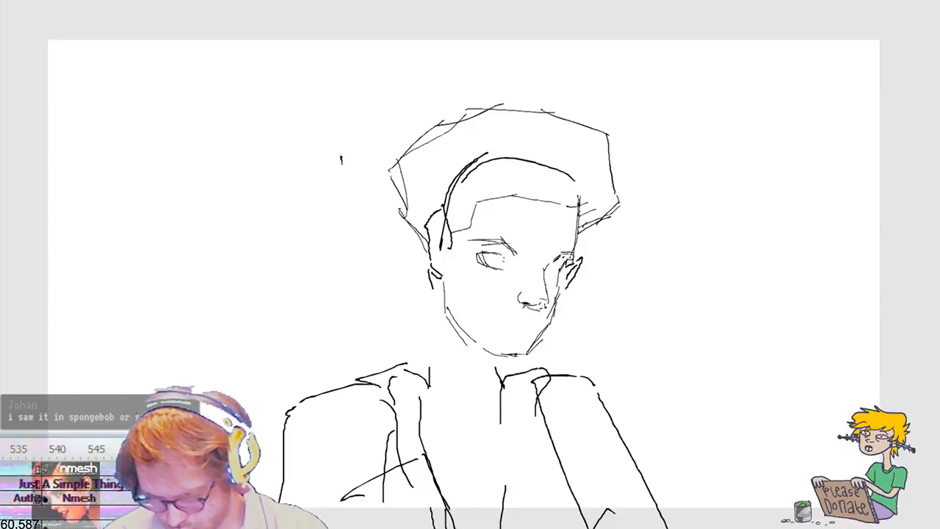
left_click_drag(496, 315, 558, 267)
key("shift+Left")
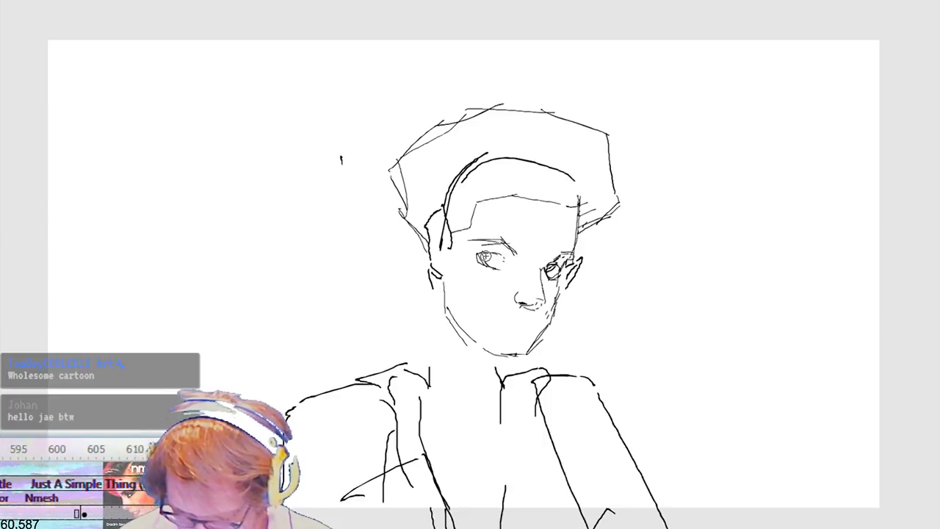
Step: Rotate the near eyebrow slightly counterclockwise
left_click(510, 250)
key("q")
left_click_drag(518, 243, 519, 236)
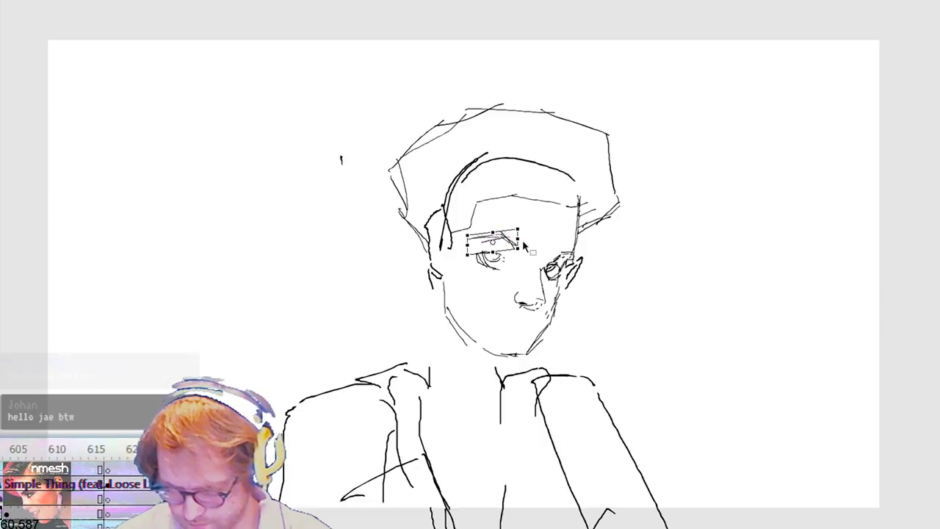
key("Return")
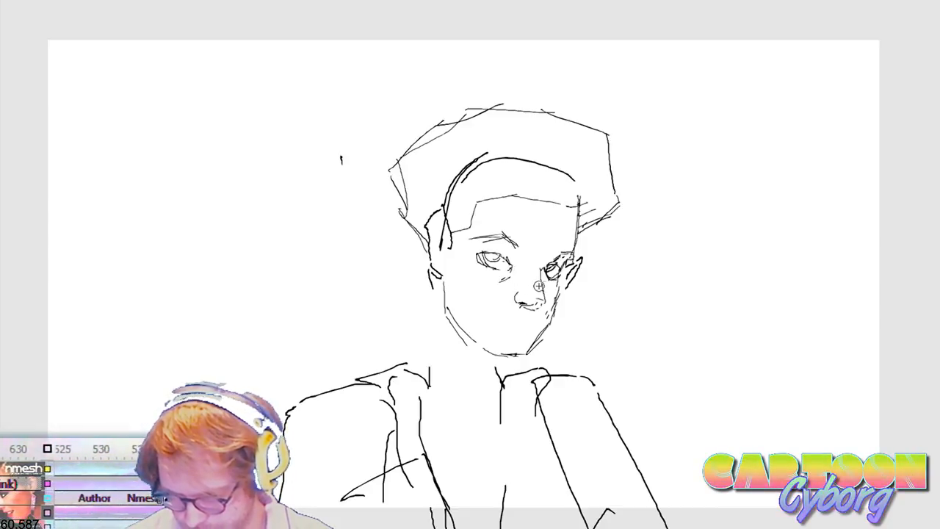
Step: Tilt the near eye slightly counterclockwise and nudge it up toward the eyebrow
key("v")
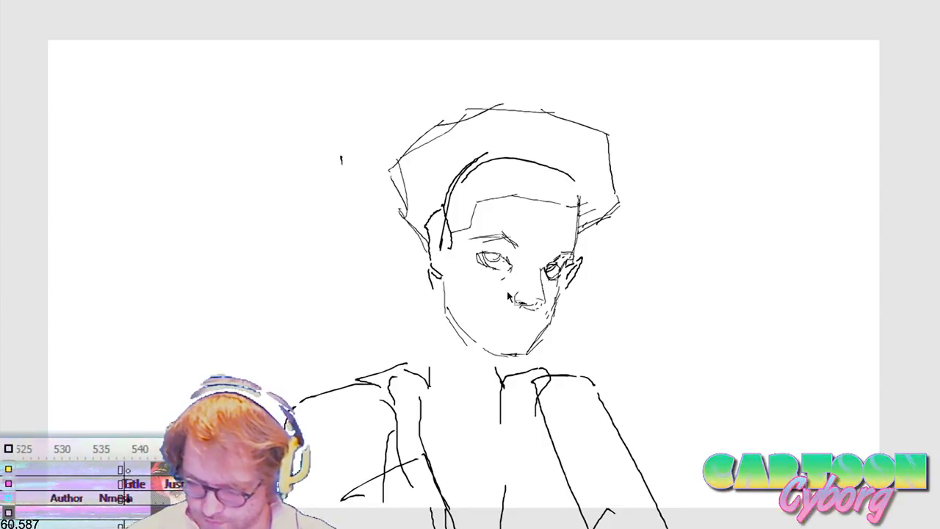
mouse_move(477, 288)
left_mouse_down()
mouse_move(517, 248)
mouse_move(520, 263)
left_mouse_up()
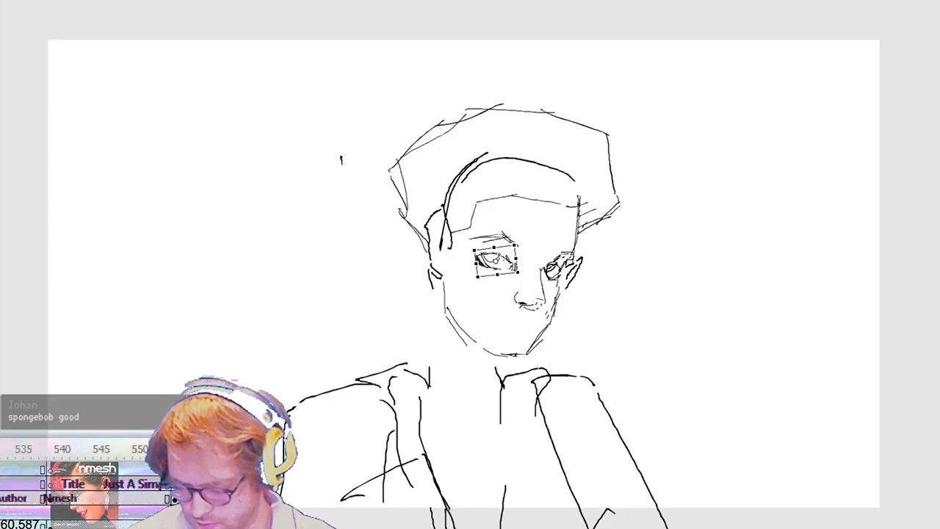
key("Up")
key("Up")
key("Up")
key("Up")
key("Up")
key("Up")
key("Up")
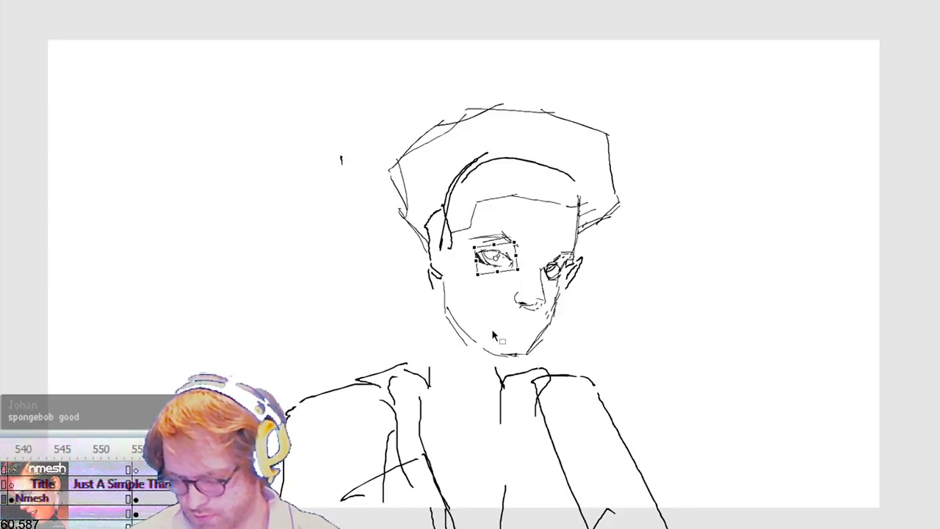
Step: Move the near eyebrow up and toward the nose, and tilt it a little further counterclockwise
left_click(531, 252)
left_click(516, 246)
key("Up")
key("Up")
key("Up")
key("Up")
key("Up")
key("Up")
key("Up")
key("Up")
key("Right")
key("Right")
key("Right")
key("Right")
key("Right")
key("Right")
key("Right")
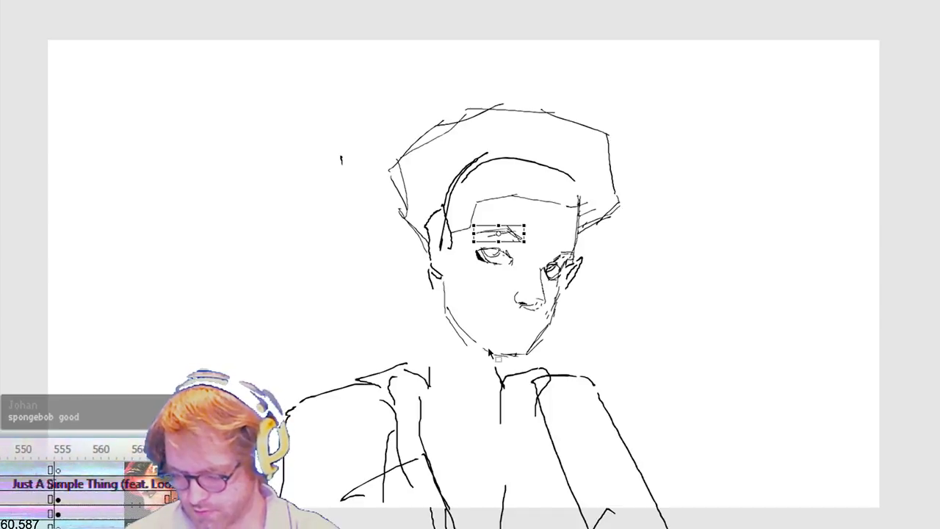
key("Right")
key("Right")
left_click(540, 232)
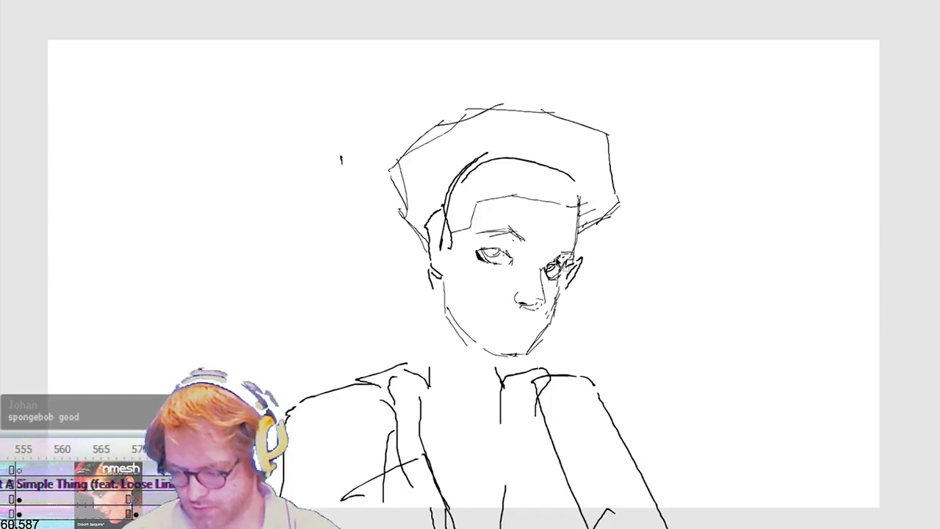
left_click(523, 235)
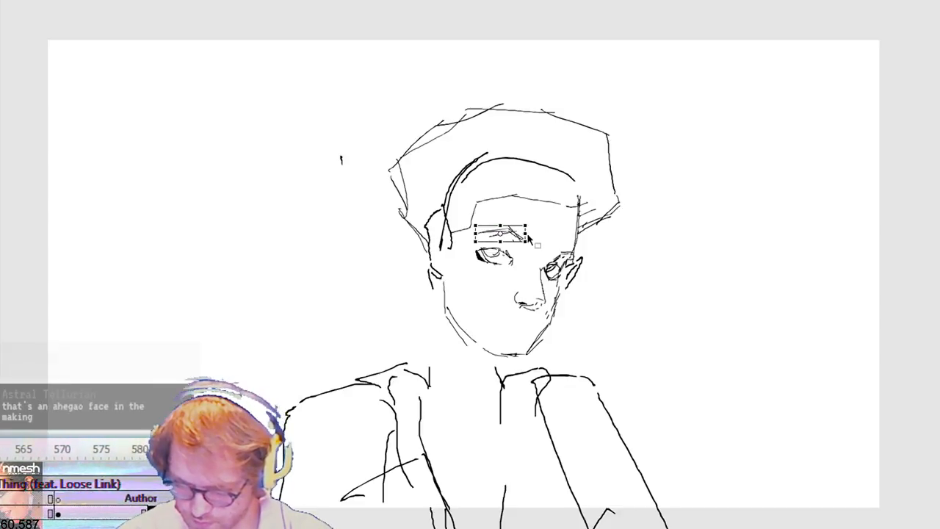
left_click_drag(533, 235, 533, 229)
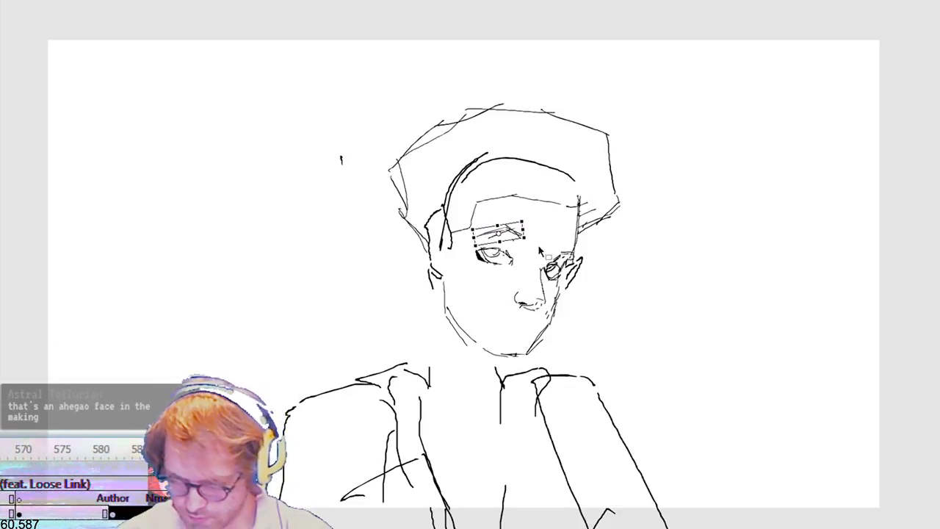
Step: Redraw the far eyebrow, remove the far ear, and redraw the far edge of the face beside the eye
left_click(592, 258)
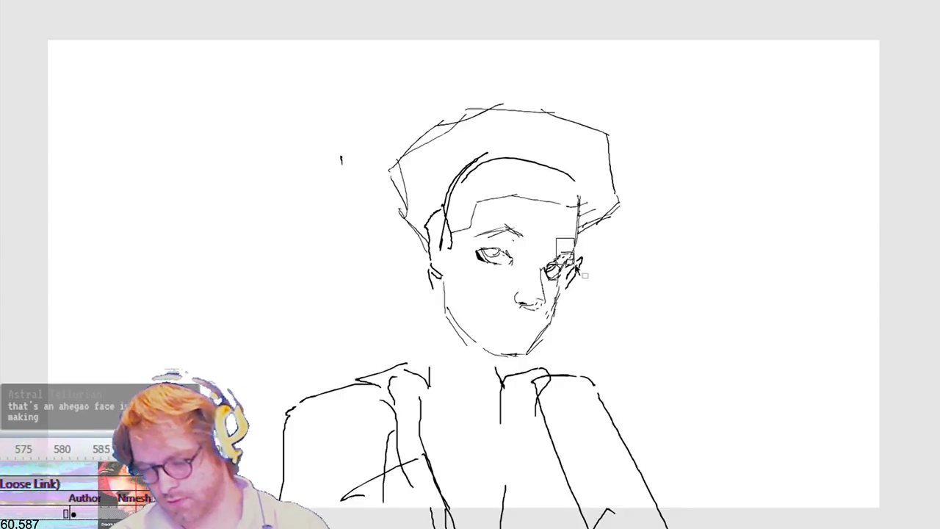
left_click_drag(545, 248, 561, 271)
key("Delete")
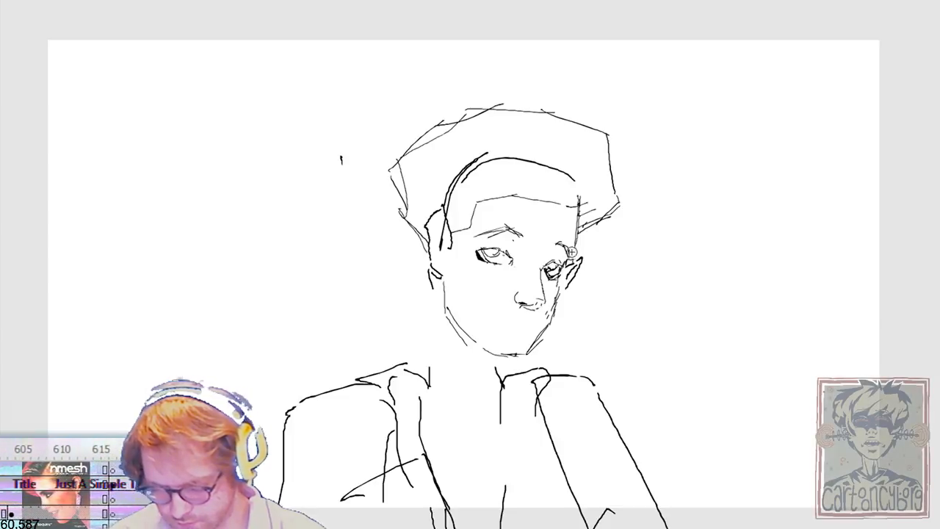
left_click_drag(595, 230, 566, 278)
key("Delete")
key("b")
mouse_move(578, 218)
left_mouse_down()
mouse_move(570, 264)
mouse_move(572, 255)
left_mouse_up()
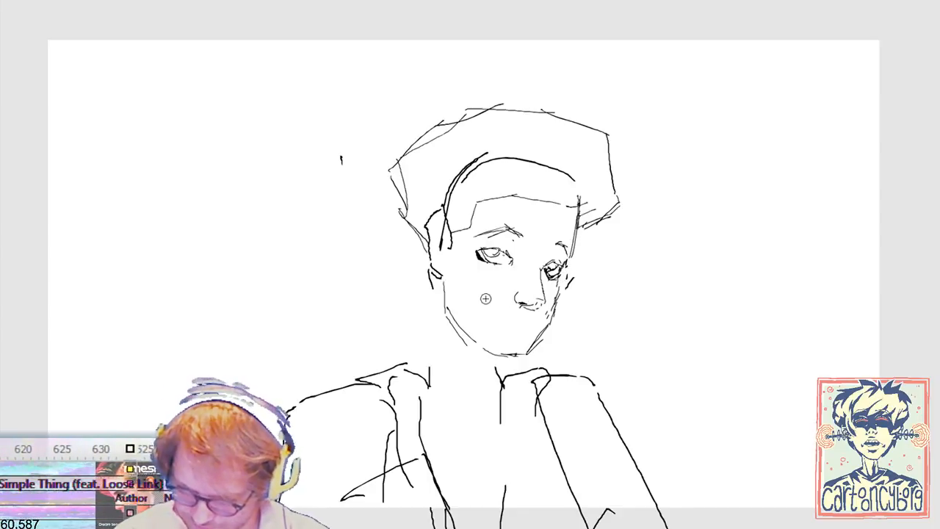
key("ctrl+z")
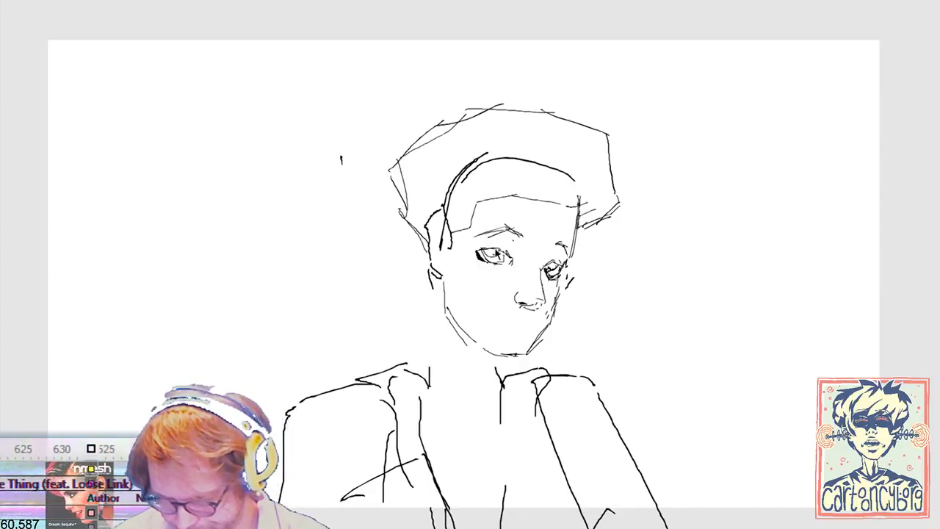
Step: Clear the heavy strokes at the near eye's outer corner and redraw its lower lid as a thin line
mouse_move(471, 275)
left_mouse_down()
mouse_move(524, 260)
mouse_move(489, 253)
left_mouse_up()
key("Delete")
key("Delete")
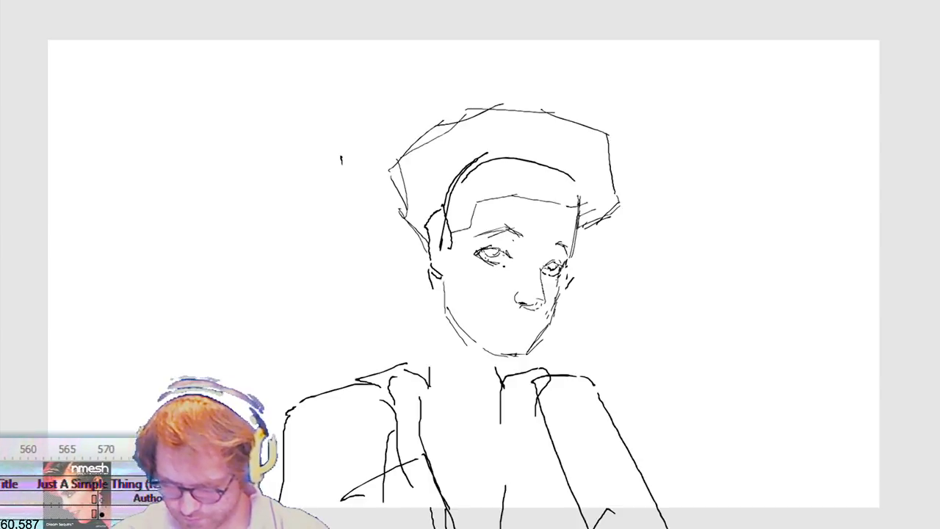
left_click_drag(489, 263, 501, 266)
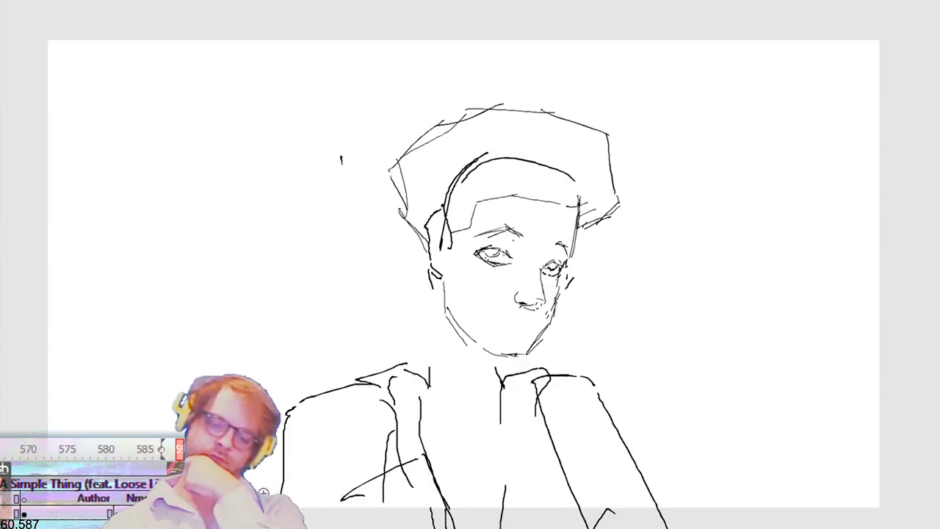
Step: Step through the storyboard poses to compare the redrawn head with the other drawings
key("comma")
key("period")
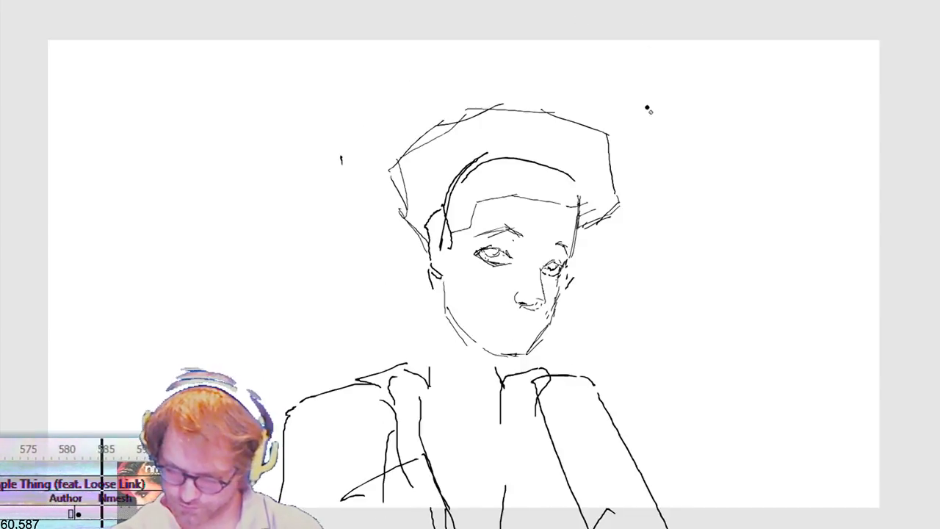
key("period")
key("period")
key("period")
key("period")
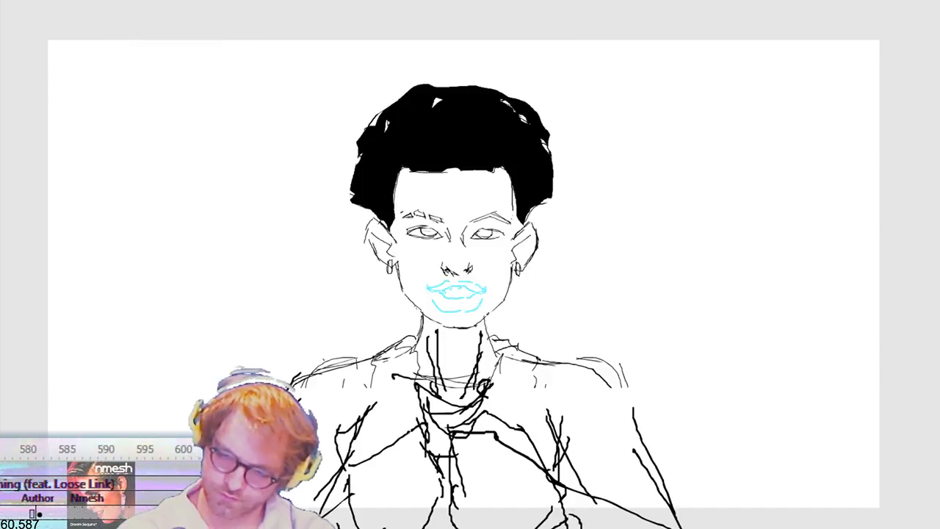
key("period")
key("period")
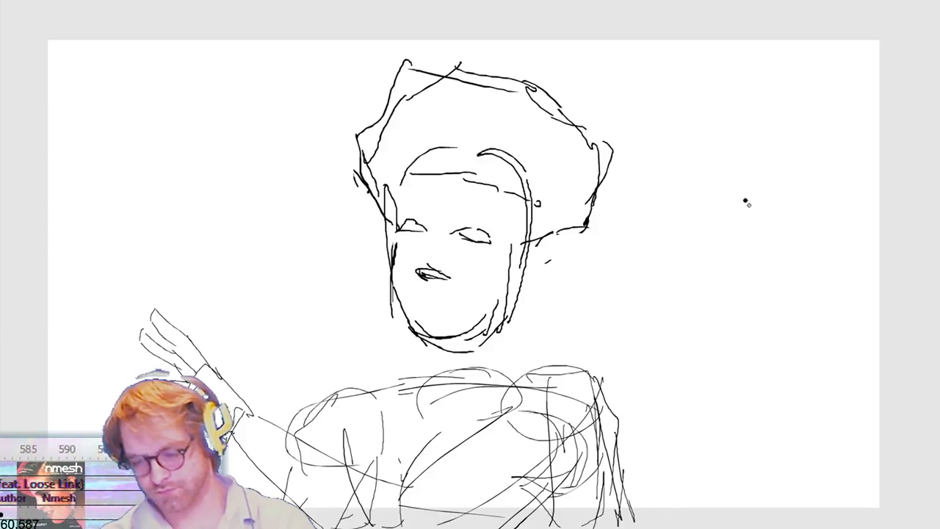
key("period")
key("period")
key("period")
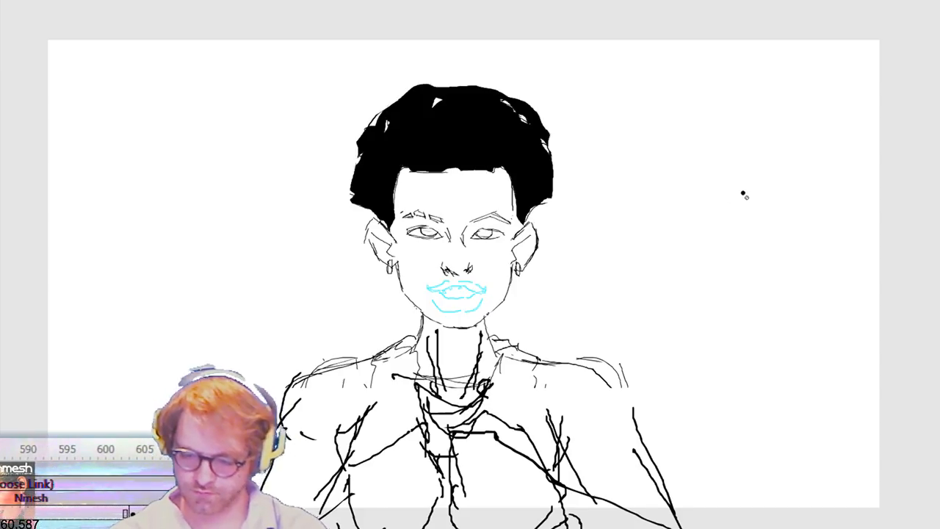
key("period")
key("period")
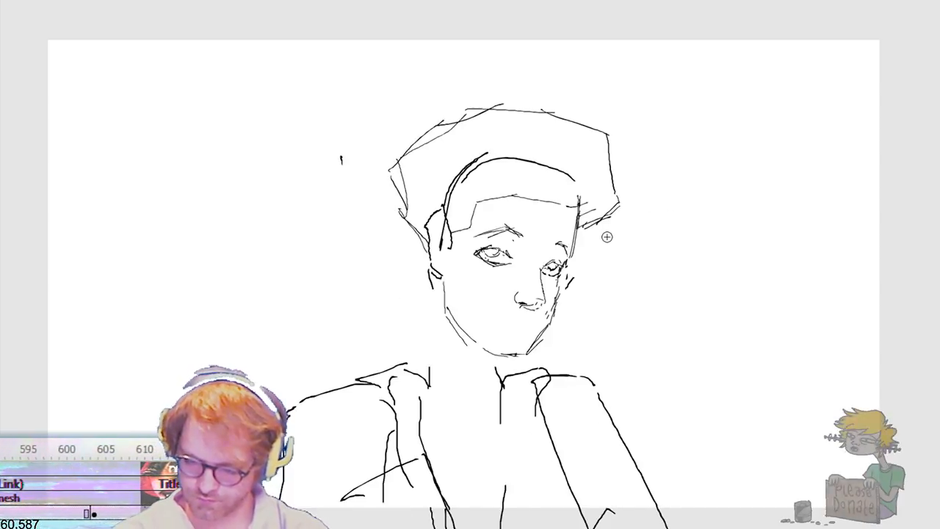
Step: Select the whole head, move it up above the shoulders, and rotate it slightly counterclockwise
mouse_move(551, 332)
left_mouse_down()
mouse_move(549, 351)
mouse_move(494, 367)
mouse_move(365, 236)
mouse_move(679, 171)
mouse_move(551, 352)
left_mouse_up()
key("q")
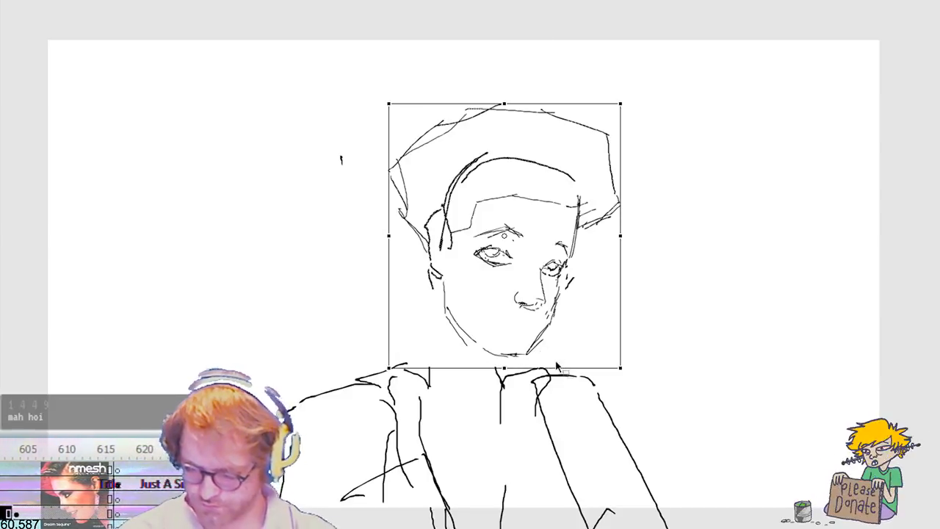
key("shift+Up")
key("shift+Up")
left_click_drag(629, 357, 638, 339)
key("shift+Right")
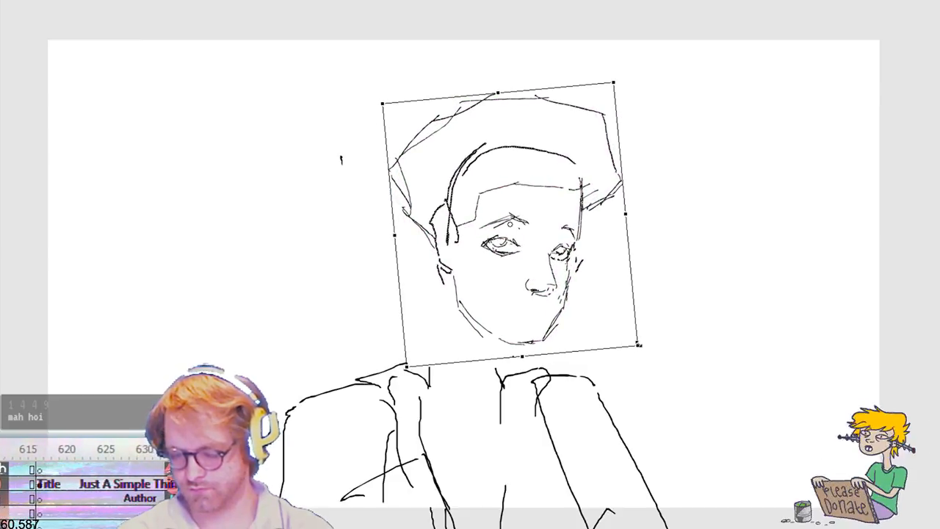
key("shift+Left")
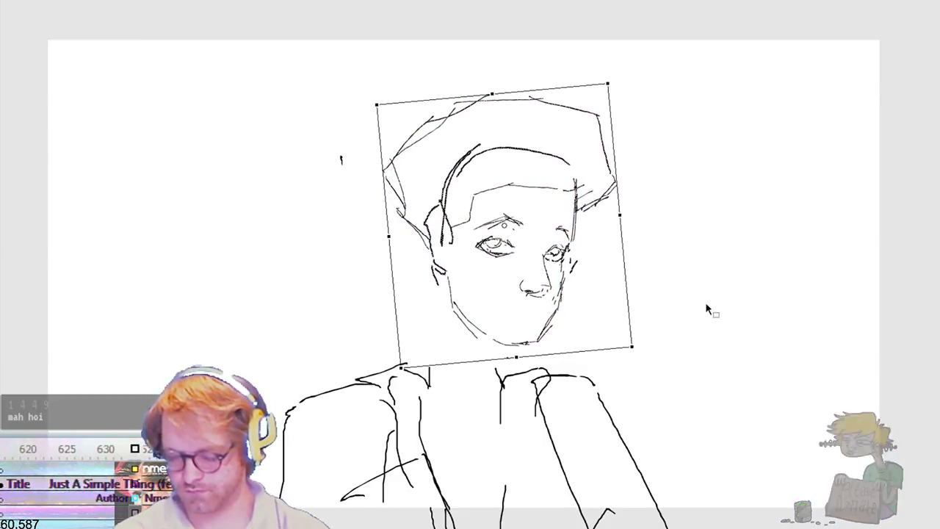
Step: Examine the neighbouring poses with onion skinning to judge the head's position
key("comma")
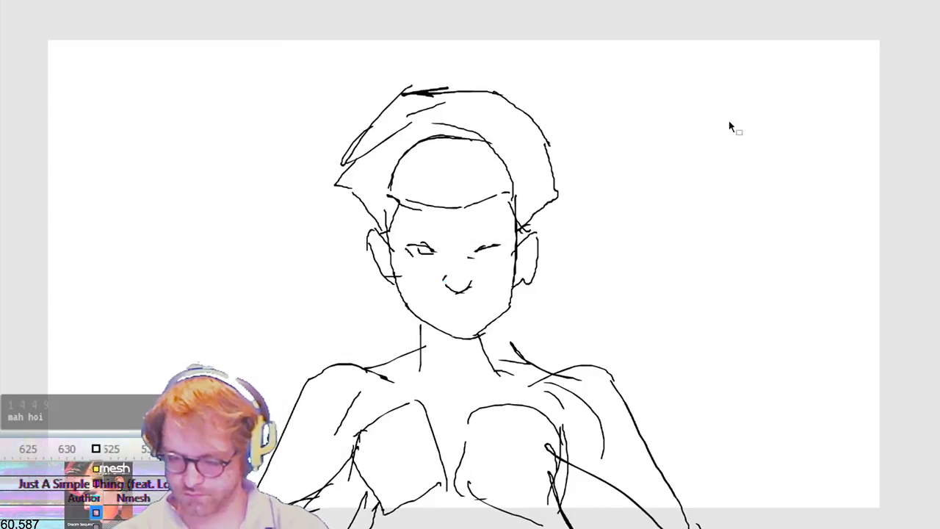
key("period")
key("period")
key("period")
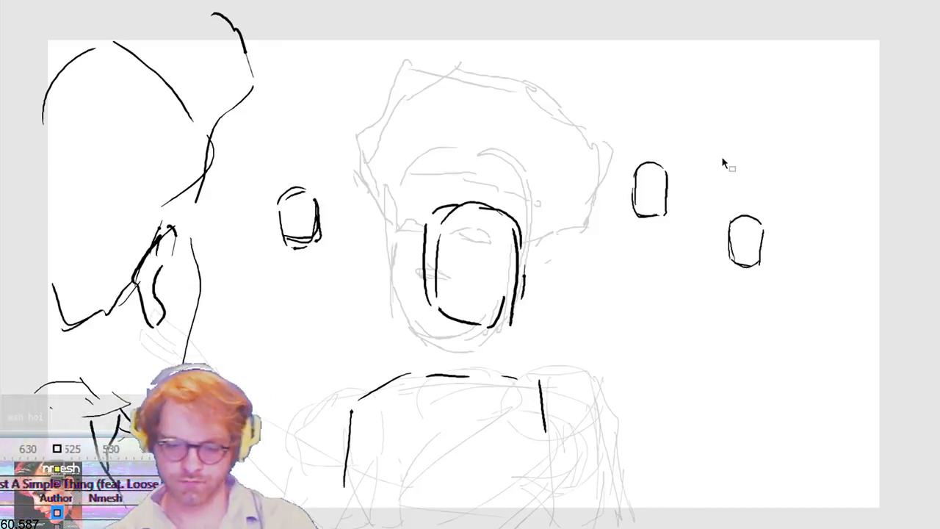
left_click(693, 1)
left_click(693, 1)
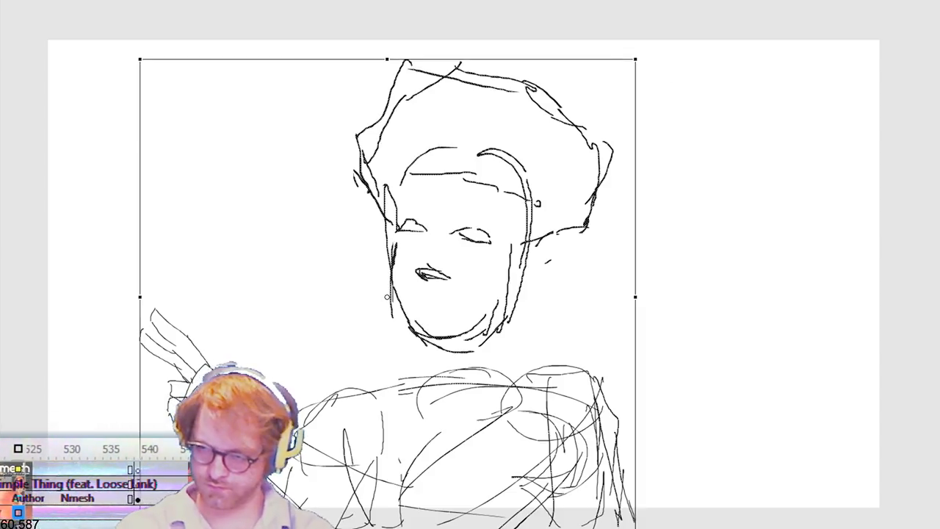
key("period")
mouse_move(359, 53)
left_mouse_down()
mouse_move(512, 247)
mouse_move(689, 361)
left_mouse_up()
key("period")
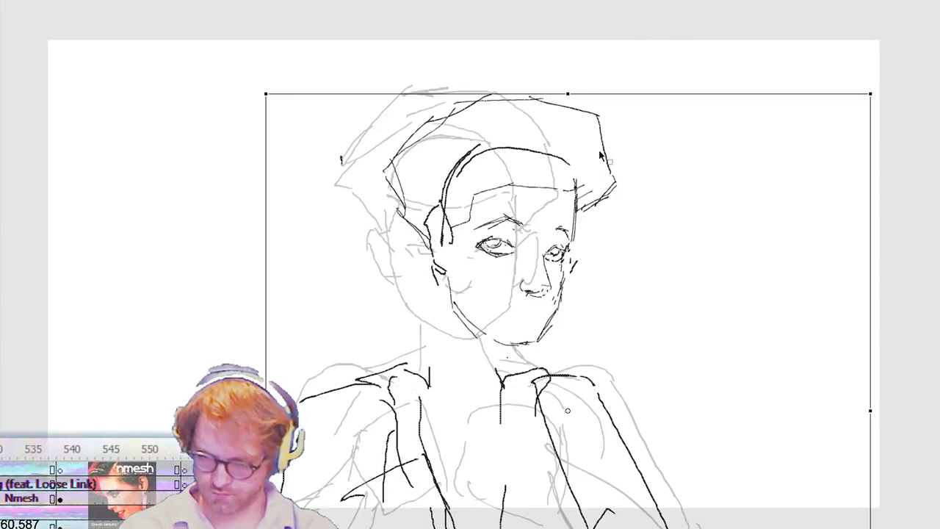
Step: Shift the face and the front of the hair to the right, separately from the hair's back outline
mouse_move(377, 61)
left_mouse_down()
mouse_move(591, 331)
mouse_move(662, 360)
left_mouse_up()
mouse_move(644, 102)
left_mouse_down()
mouse_move(449, 354)
mouse_move(511, 337)
mouse_move(519, 351)
left_mouse_up()
left_click_drag(456, 195, 424, 278)
key("shift+Right")
key("shift+Right")
key("shift+Down")
key("shift+Down")
key("shift+Right")
Step: Delete the old near ear, draw a new one joining the jawline, and extend the back hairline down behind it
key("Delete")
key("b")
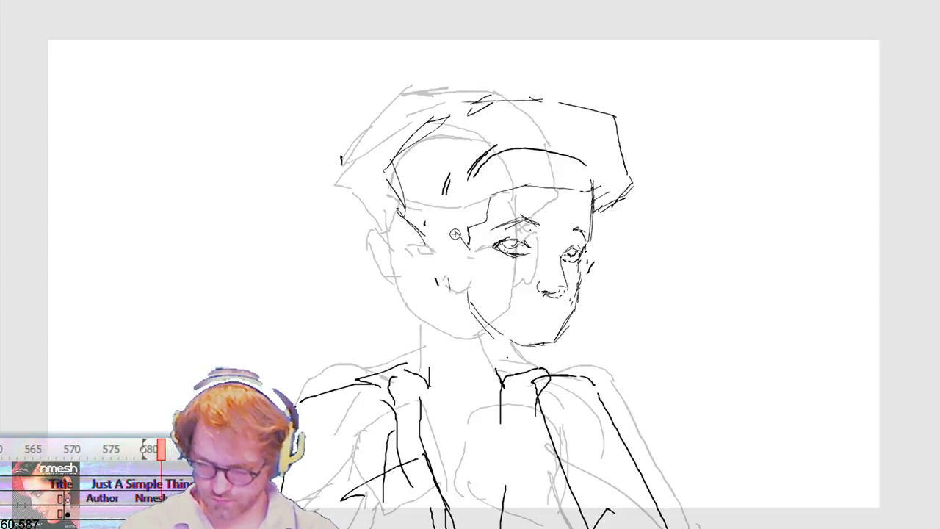
left_click_drag(455, 283, 469, 285)
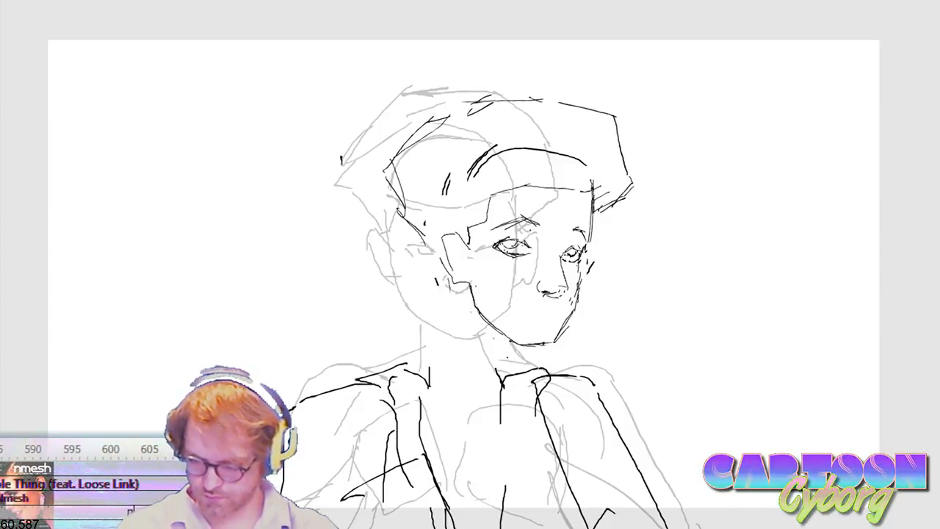
left_click_drag(421, 231, 450, 266)
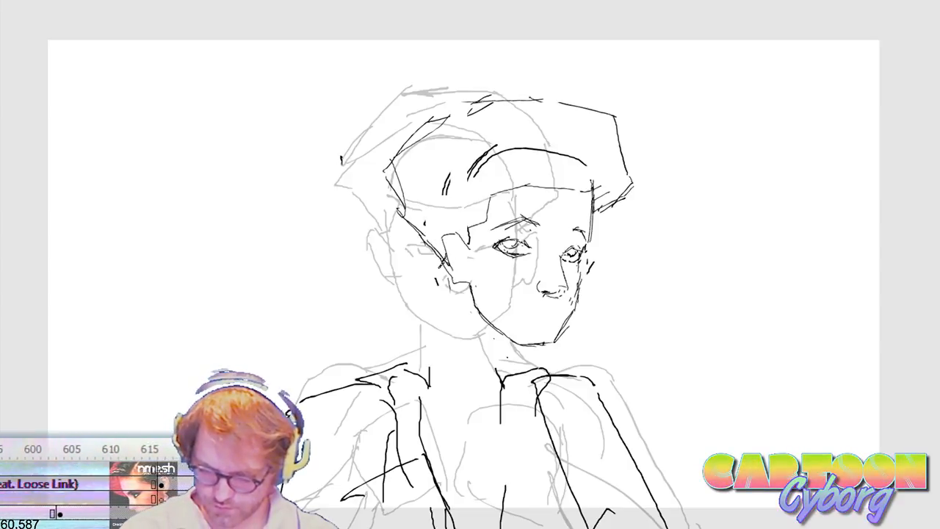
left_click_drag(445, 259, 453, 280)
Step: Draw both sides of the neck down to the shoulders and a short jaw line below the ear
mouse_move(442, 368)
left_mouse_down()
mouse_move(437, 375)
mouse_move(450, 291)
mouse_move(429, 371)
left_mouse_up()
key("ctrl+z")
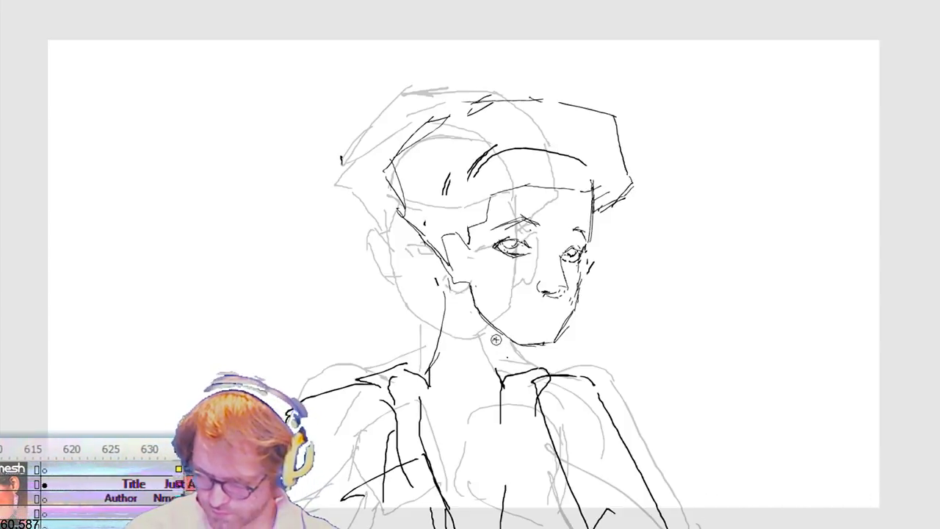
left_click_drag(508, 344, 508, 372)
mouse_move(477, 330)
left_mouse_down()
mouse_move(460, 296)
mouse_move(438, 353)
left_mouse_up()
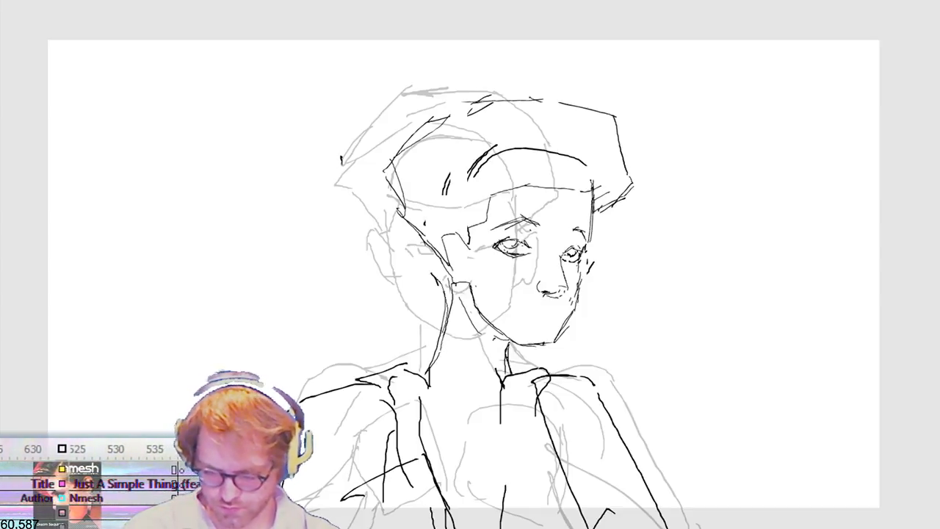
key("ctrl+z")
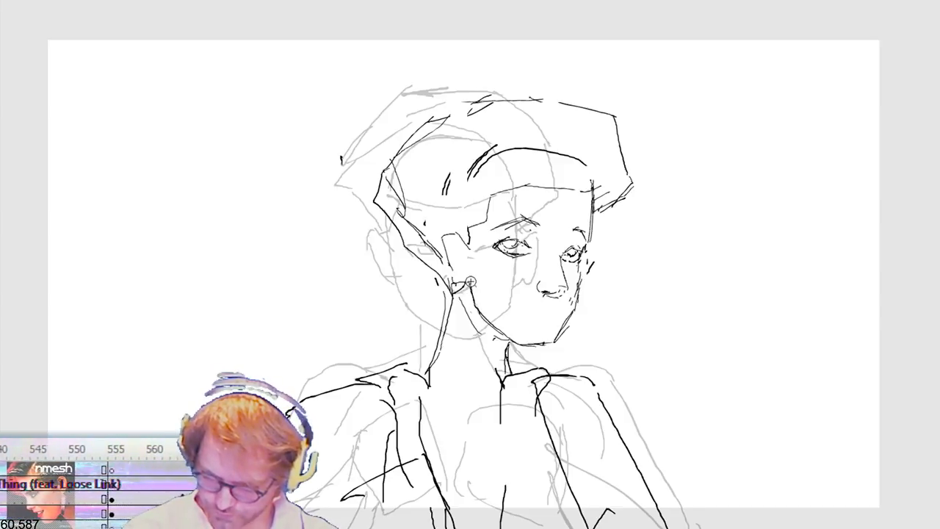
Step: Detail the near ear and earring, and close the gaps in the hair outline at the crown, forehead and nape
left_click_drag(445, 247, 455, 280)
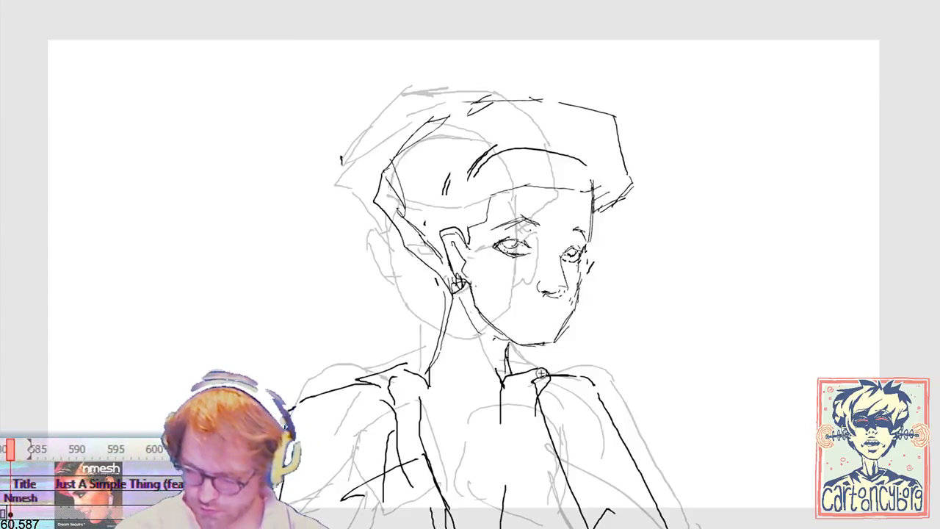
left_click_drag(434, 119, 491, 97)
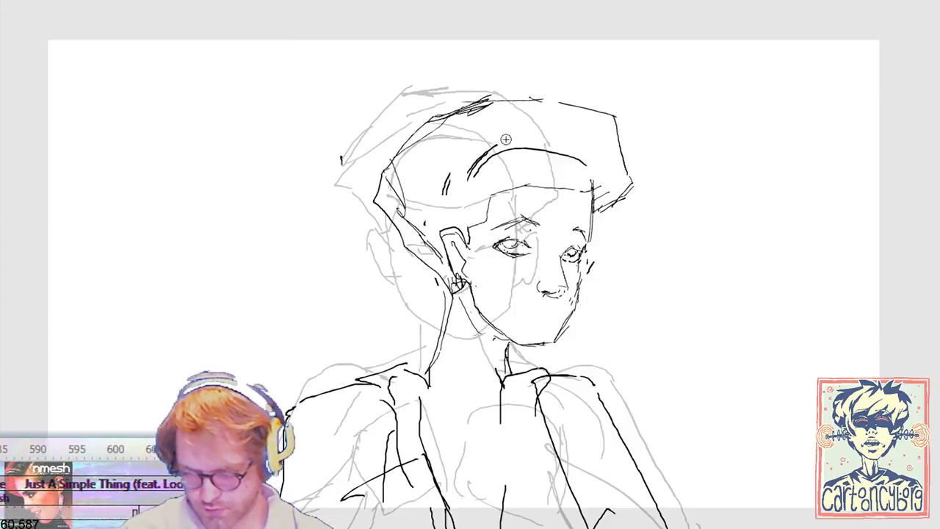
left_click_drag(563, 188, 596, 194)
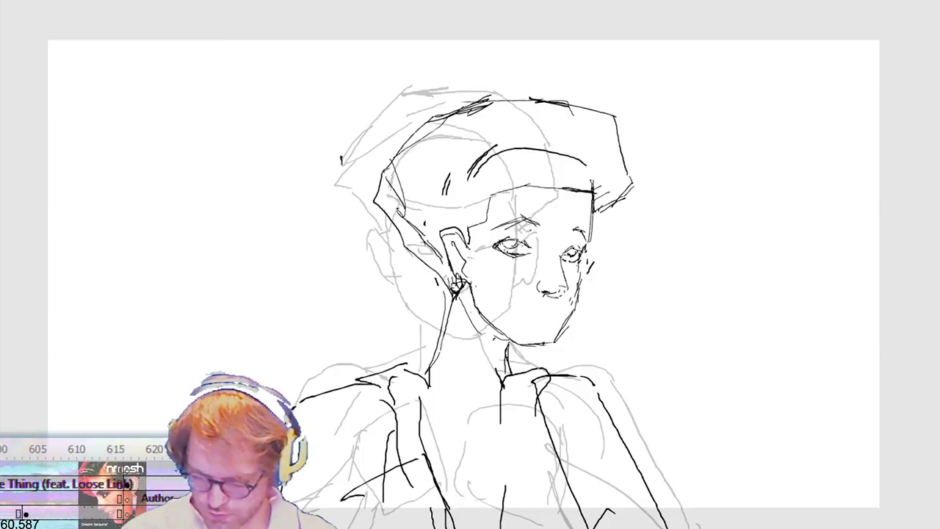
left_click_drag(425, 258, 454, 298)
left_click_drag(424, 258, 451, 297)
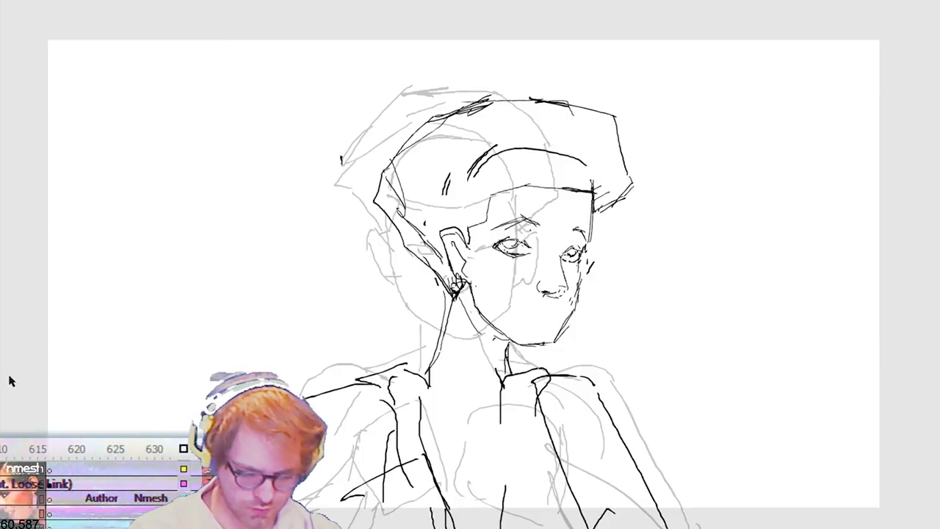
Step: Fill the hair with black, including the small gaps along the crown, and play back the animation
left_click(382, 220)
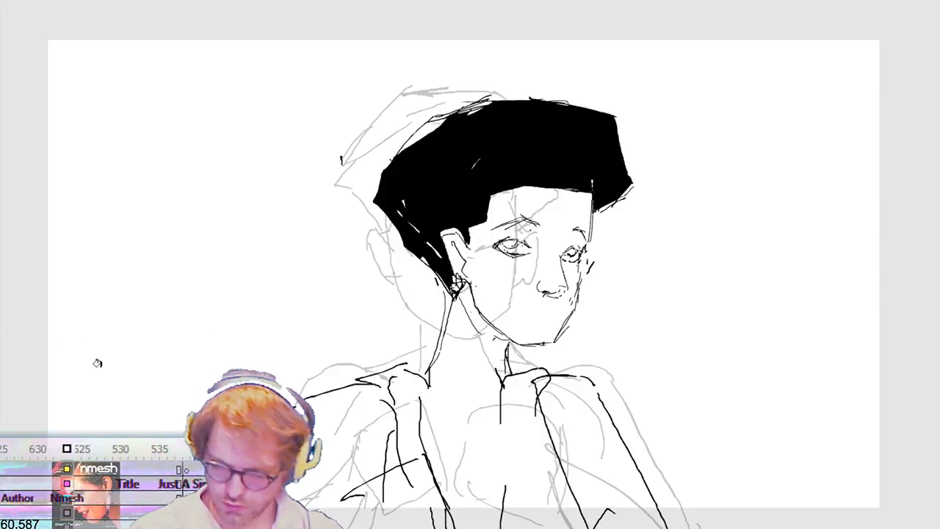
left_click(431, 126)
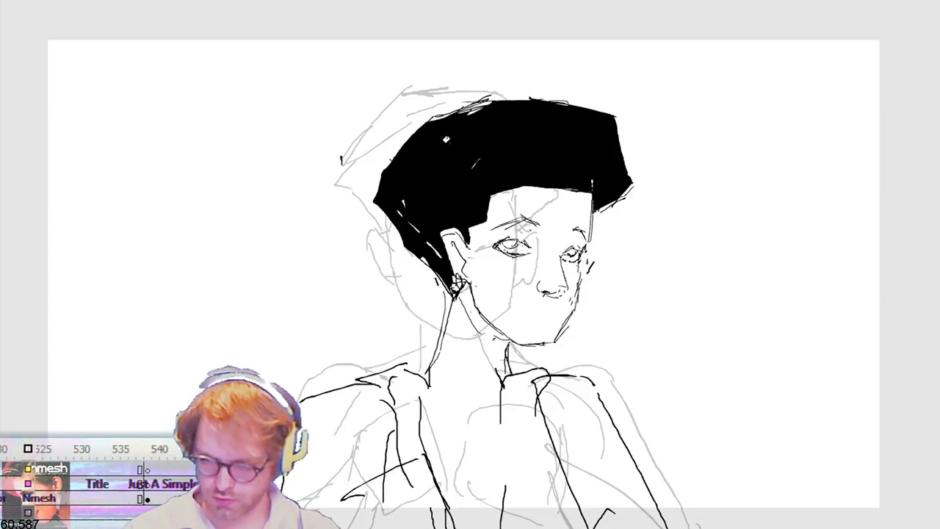
left_click(475, 103)
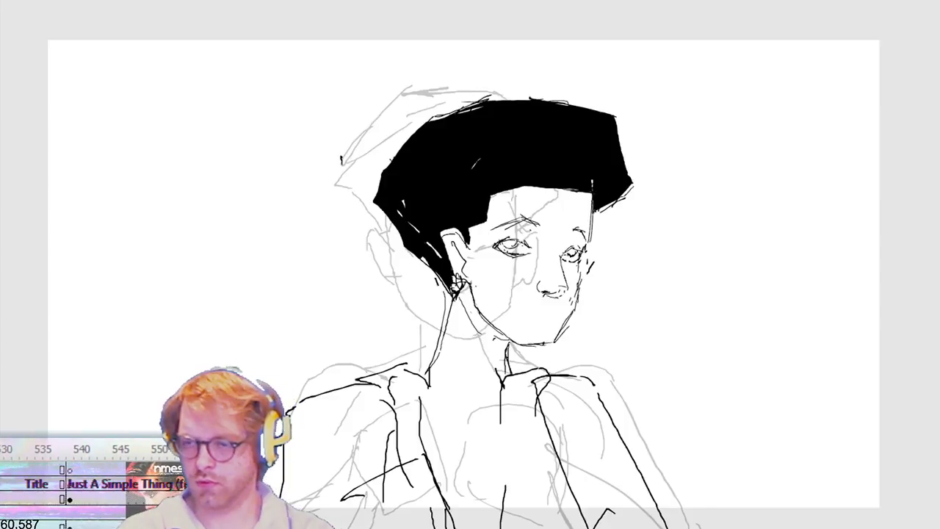
key("Return")
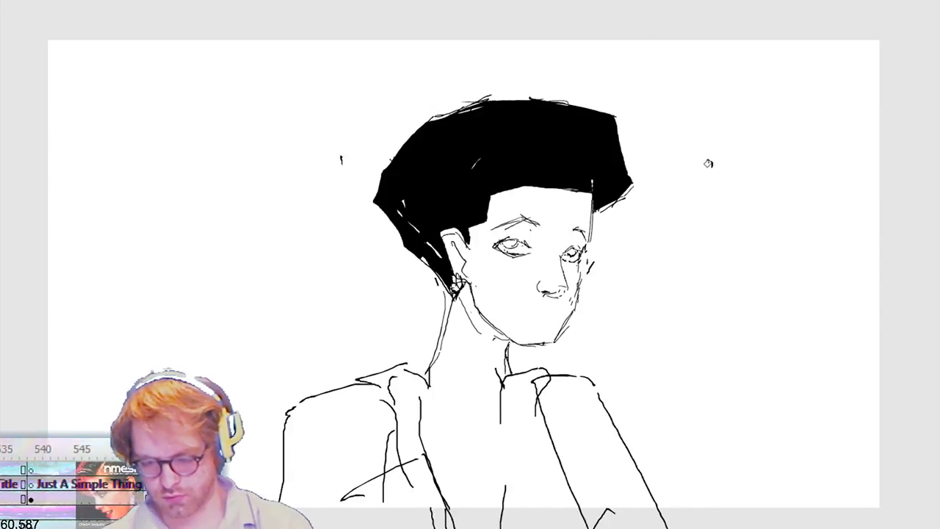
key("Return")
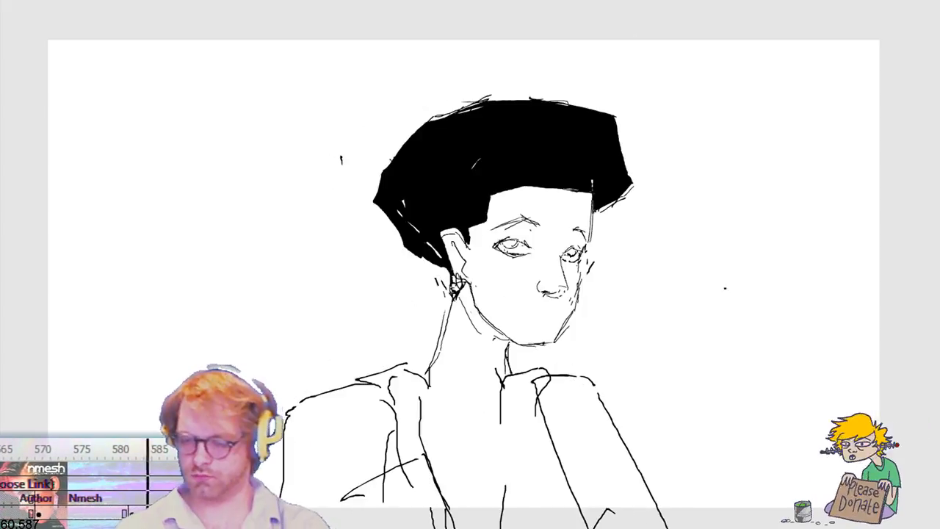
Step: Trim the lower back edge of the black hair down to the ear
mouse_move(445, 269)
left_mouse_down()
mouse_move(401, 238)
mouse_move(375, 196)
left_mouse_up()
left_click(423, 254)
key("Delete")
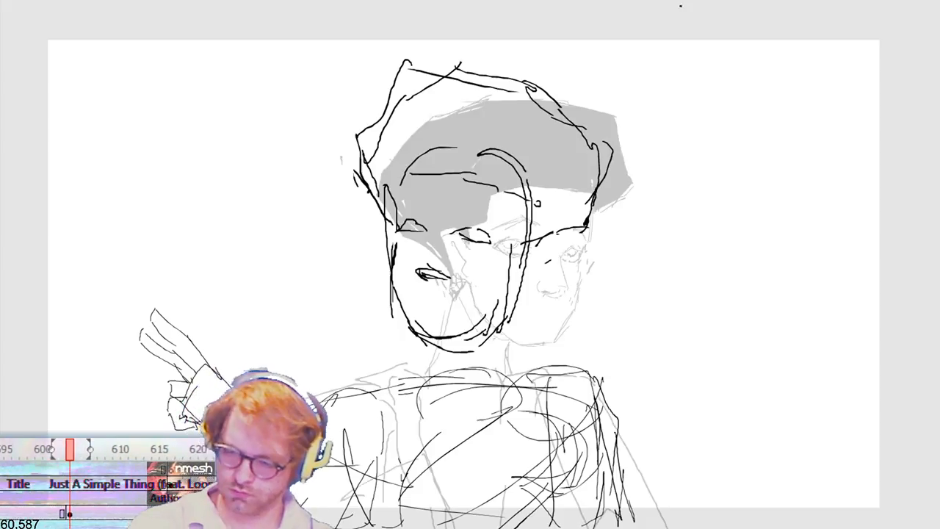
Step: Remove the rough head from the following arm-reaching pose, keeping its torso and arm
left_click_drag(326, 46, 637, 368)
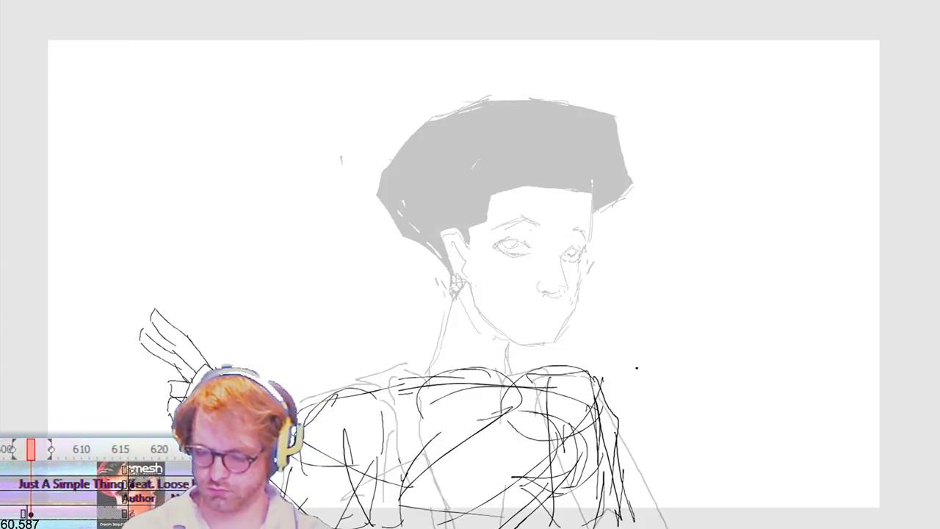
Step: Sketch a tilted oval head outline with overlapping strokes above the arm-reaching torso, toward the raised arm
mouse_move(398, 130)
left_mouse_down()
mouse_move(340, 181)
mouse_move(393, 304)
mouse_move(484, 294)
left_mouse_up()
mouse_move(446, 319)
left_mouse_down()
mouse_move(480, 301)
mouse_move(500, 266)
mouse_move(481, 188)
mouse_move(491, 274)
left_mouse_up()
mouse_move(480, 285)
left_mouse_down()
mouse_move(454, 300)
mouse_move(372, 263)
mouse_move(419, 306)
left_mouse_up()
left_click_drag(479, 188, 492, 214)
left_click_drag(457, 155, 486, 207)
mouse_move(440, 124)
left_mouse_down()
mouse_move(339, 197)
mouse_move(355, 246)
left_mouse_up()
left_click_drag(330, 156, 353, 224)
mouse_move(338, 179)
left_mouse_down()
mouse_move(414, 113)
mouse_move(447, 133)
left_mouse_up()
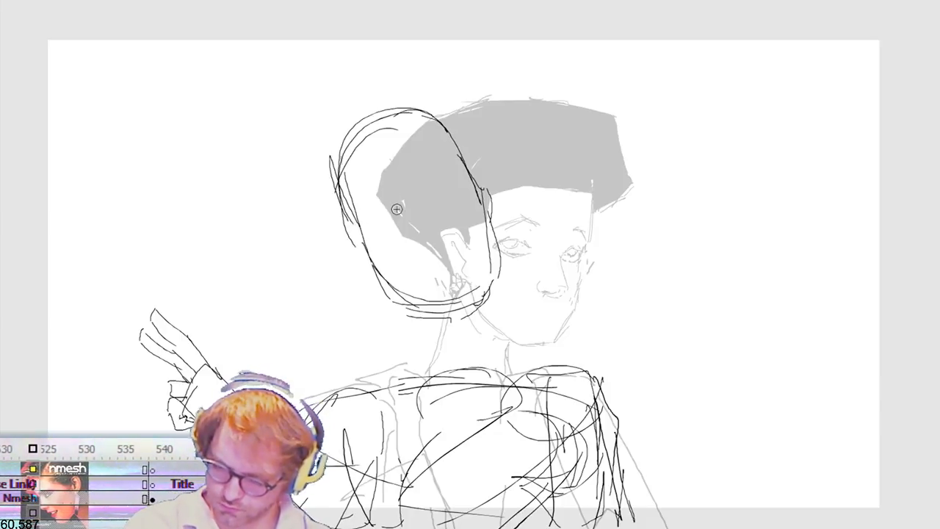
Step: Draw the eyes, nose and full lips inside the tilted head outline
left_click_drag(365, 218, 395, 215)
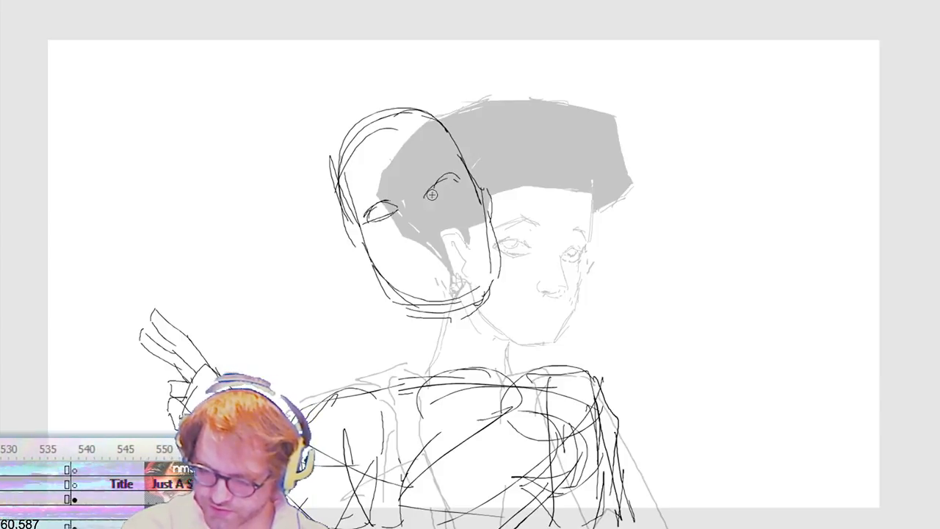
mouse_move(432, 190)
left_mouse_down()
mouse_move(458, 180)
mouse_move(441, 188)
left_mouse_up()
left_click_drag(388, 205, 387, 211)
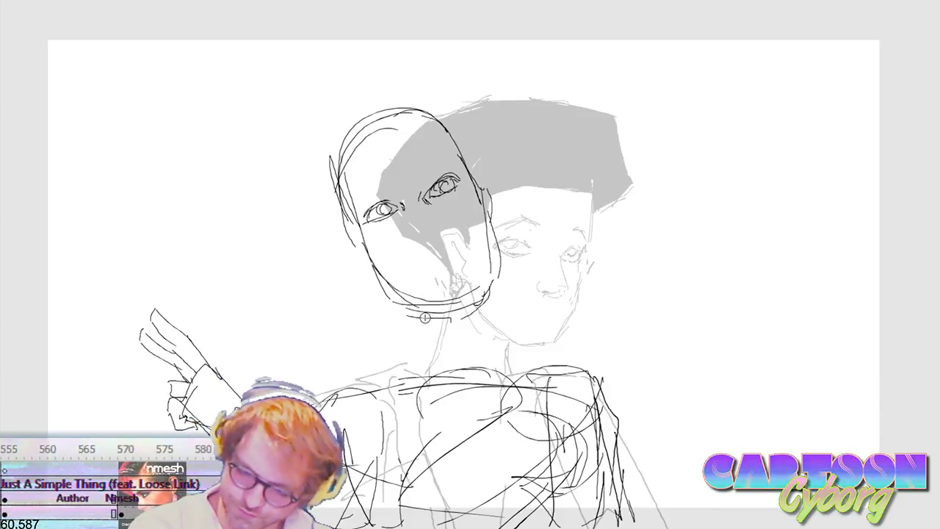
left_click_drag(413, 252, 445, 239)
mouse_move(415, 274)
left_mouse_down()
mouse_move(463, 254)
mouse_move(428, 266)
mouse_move(415, 276)
mouse_move(422, 280)
left_mouse_up()
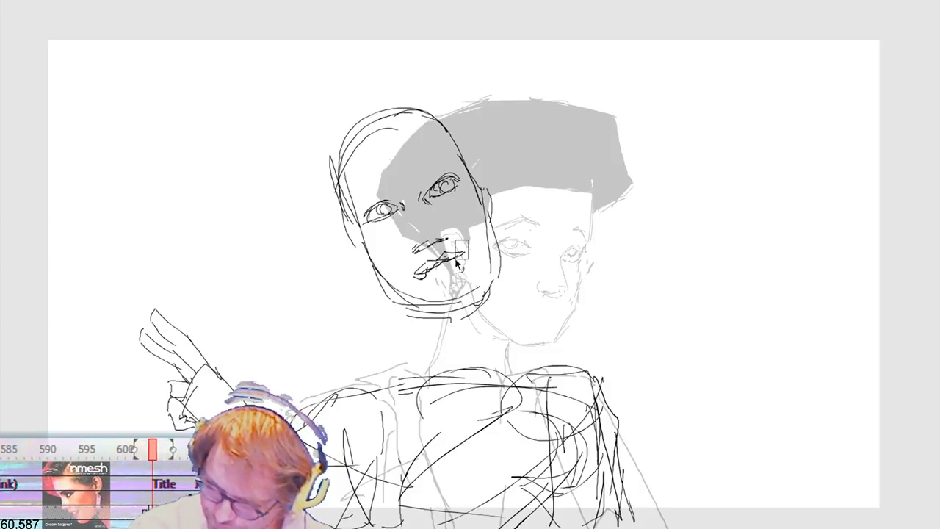
left_click_drag(416, 249, 432, 246)
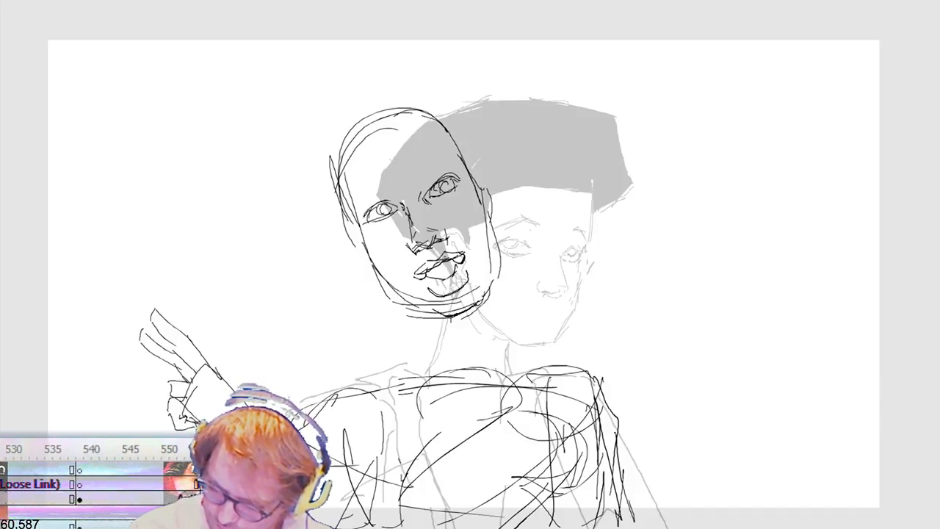
Step: Delete the stray strokes beneath the chin and redraw the jawline with a firmer curve around the cheek
mouse_move(453, 316)
left_mouse_down()
mouse_move(424, 315)
mouse_move(376, 278)
mouse_move(401, 310)
left_mouse_up()
mouse_move(429, 339)
left_mouse_down()
mouse_move(500, 292)
mouse_move(497, 300)
left_mouse_up()
key("Delete")
mouse_move(361, 335)
left_mouse_down()
mouse_move(429, 298)
mouse_move(428, 277)
mouse_move(433, 308)
left_mouse_up()
key("Delete")
mouse_move(379, 282)
left_mouse_down()
mouse_move(430, 317)
mouse_move(455, 317)
mouse_move(484, 295)
left_mouse_up()
mouse_move(497, 261)
left_mouse_down()
mouse_move(498, 244)
mouse_move(484, 295)
left_mouse_up()
left_click_drag(497, 229, 494, 281)
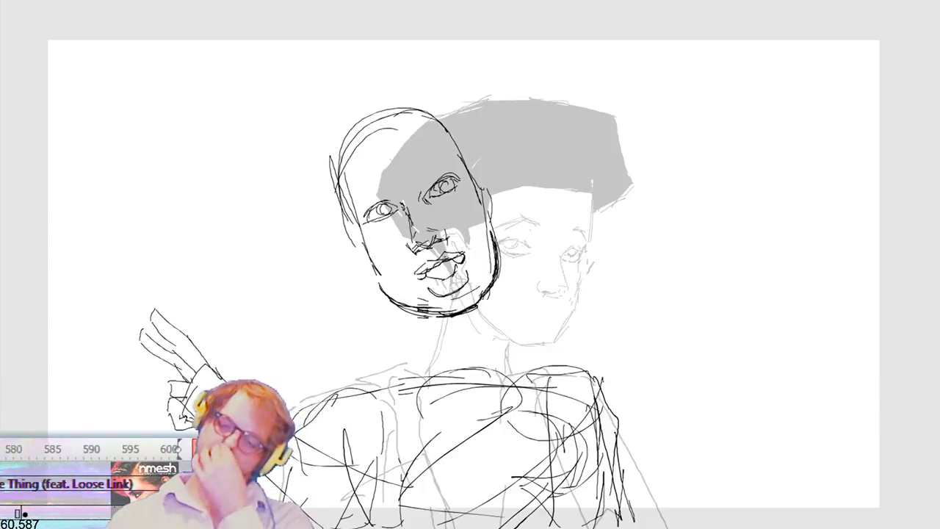
Step: Transform the eye nearest the old head and shift it slightly away from the nose
mouse_move(410, 169)
left_mouse_down()
mouse_move(471, 228)
mouse_move(425, 341)
mouse_move(423, 303)
left_mouse_up()
key("q")
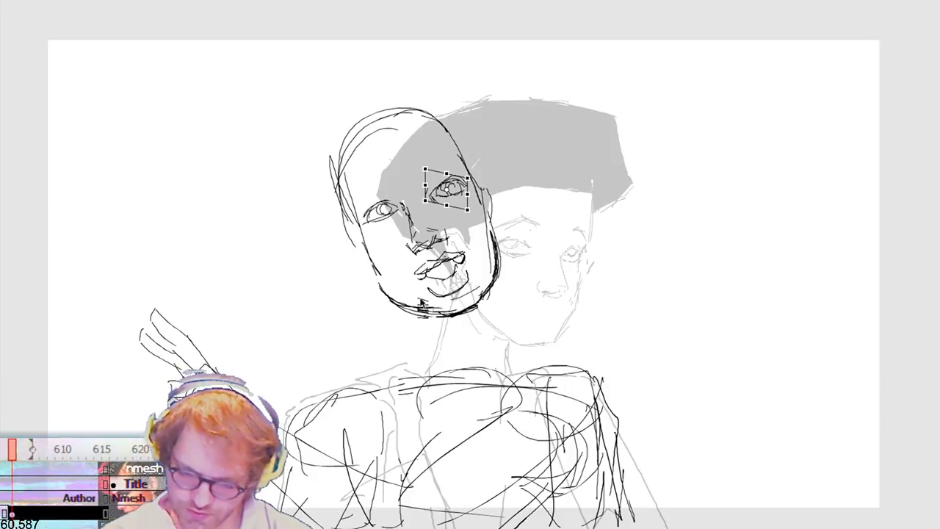
left_click(399, 174)
left_click(451, 194)
left_click_drag(425, 186, 431, 187)
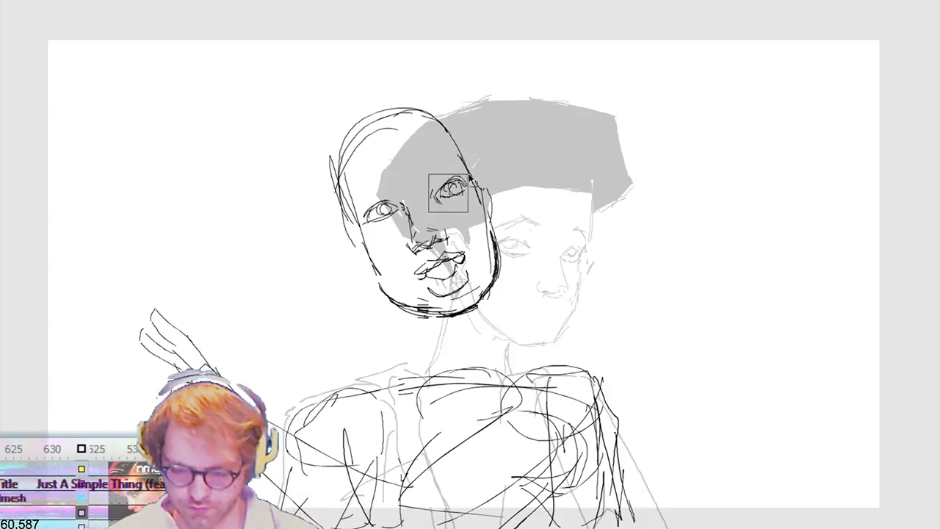
left_click(509, 272)
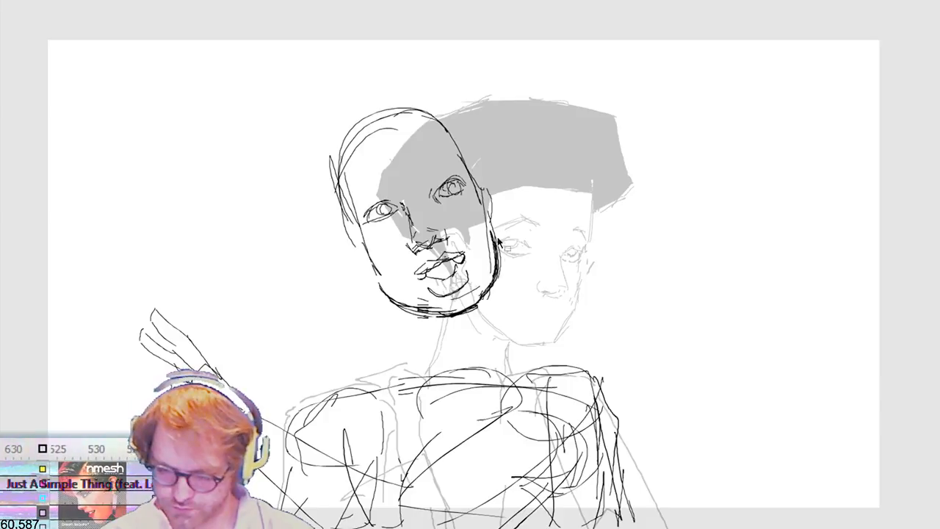
Step: Transform the eye on the raised-arm side and nudge it slightly lower and outward, then check the animation
left_click_drag(397, 190, 393, 222)
key("q")
key("shift+Left")
key("shift+Down")
key("Right")
key("Right")
key("Right")
key("Right")
key("Up")
key("Up")
key("Right")
key("Right")
key("Right")
key("Right")
key("Right")
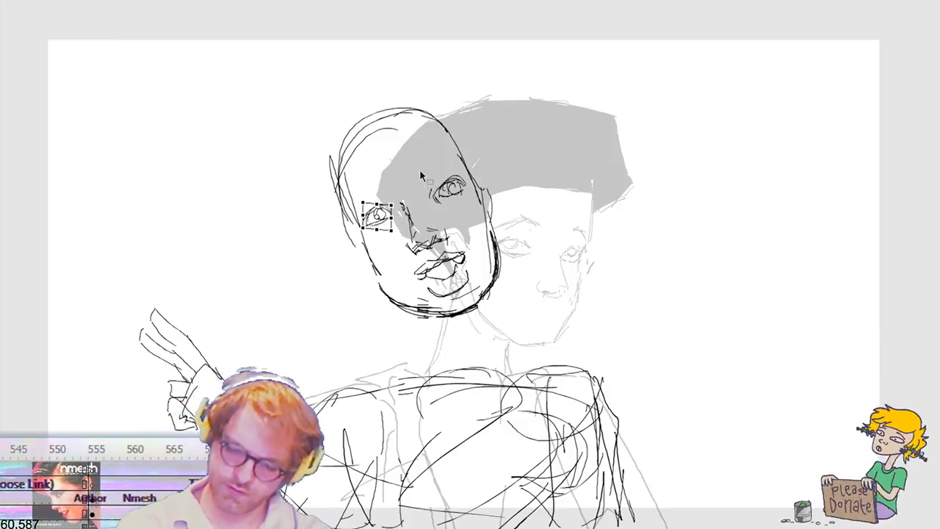
key("Return")
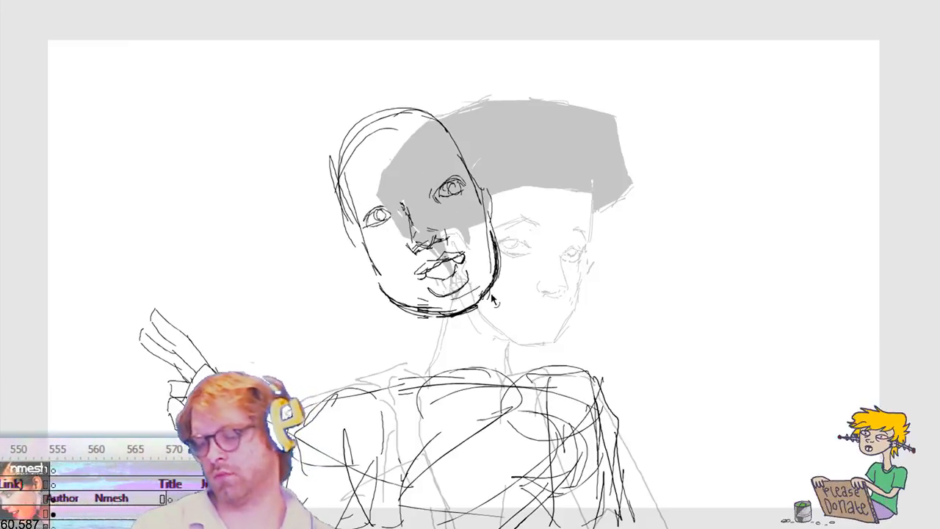
Step: Sketch the eyebrows and a rough hairline across the forehead
left_click_drag(347, 185, 448, 131)
left_click_drag(348, 186, 361, 218)
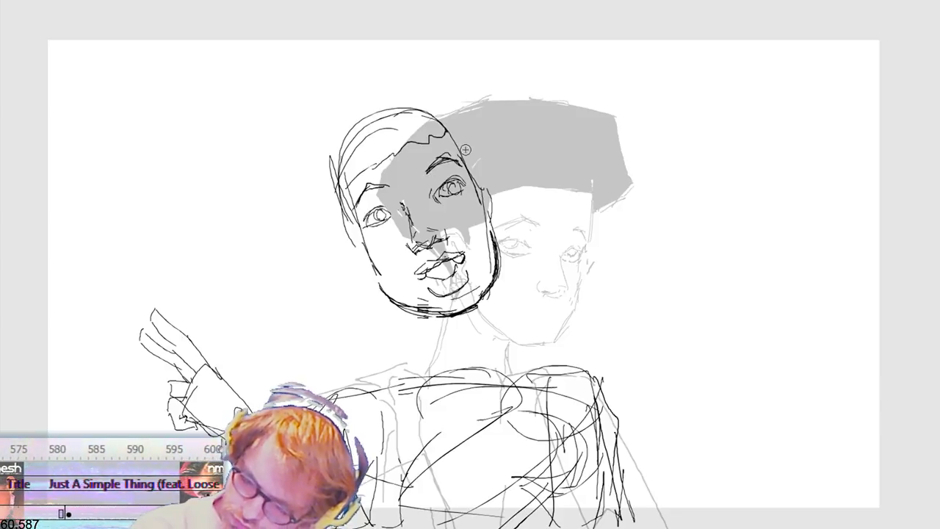
left_click_drag(357, 163, 416, 136)
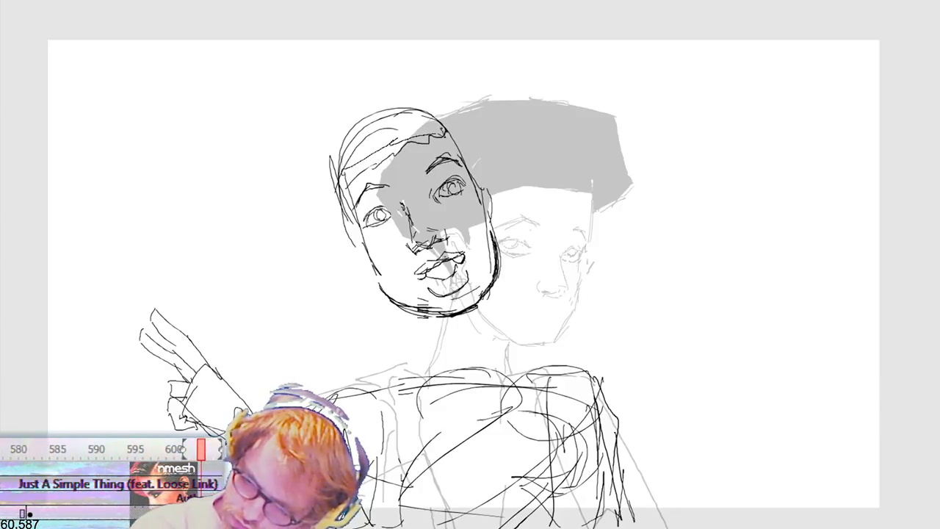
Step: Delete the rounded skull top and redraw the hairline as a straight, angular edge running down both temples
left_click_drag(468, 90, 308, 206)
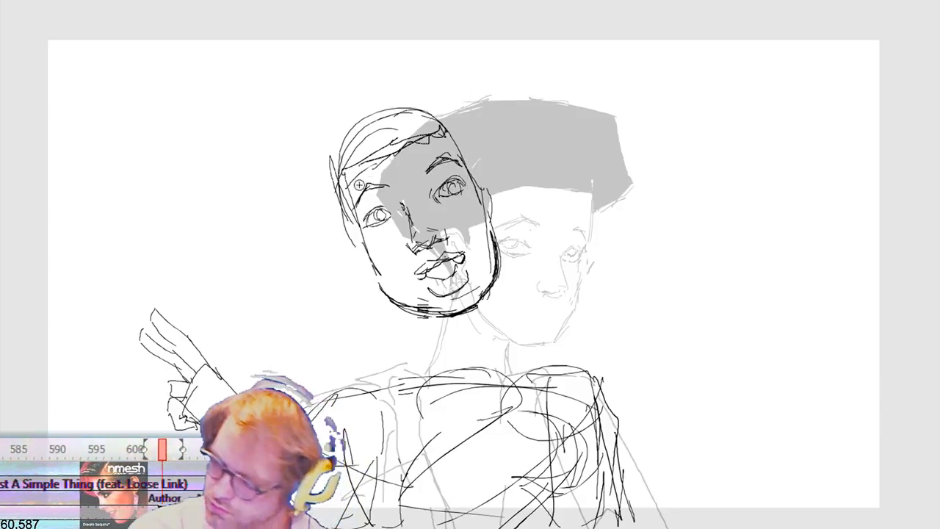
key("Delete")
mouse_move(351, 136)
left_mouse_down()
mouse_move(410, 105)
mouse_move(457, 132)
left_mouse_up()
mouse_move(439, 101)
left_mouse_down()
mouse_move(460, 137)
mouse_move(432, 134)
left_mouse_up()
mouse_move(365, 137)
left_mouse_down()
mouse_move(336, 140)
mouse_move(346, 192)
left_mouse_up()
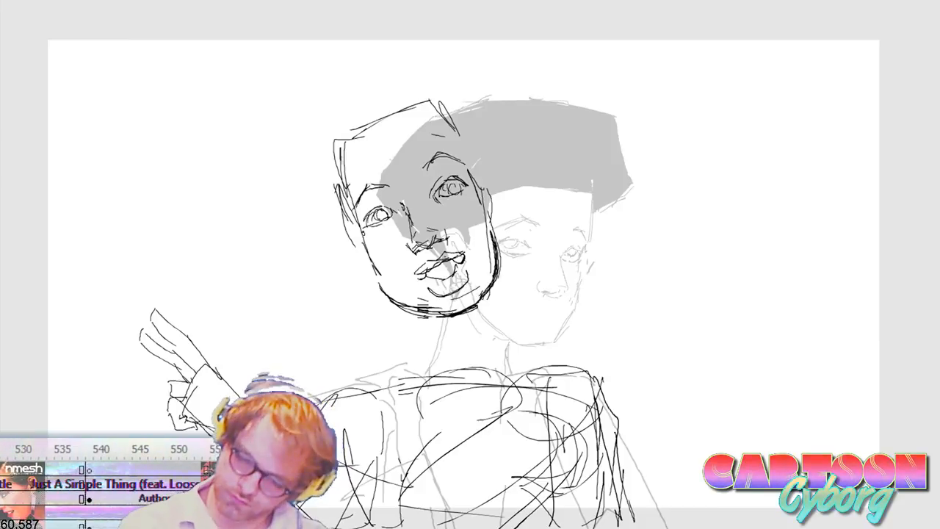
Step: Draw both ears, and replace the heavy chin strokes with a single cleaner curve
left_click_drag(360, 226, 363, 266)
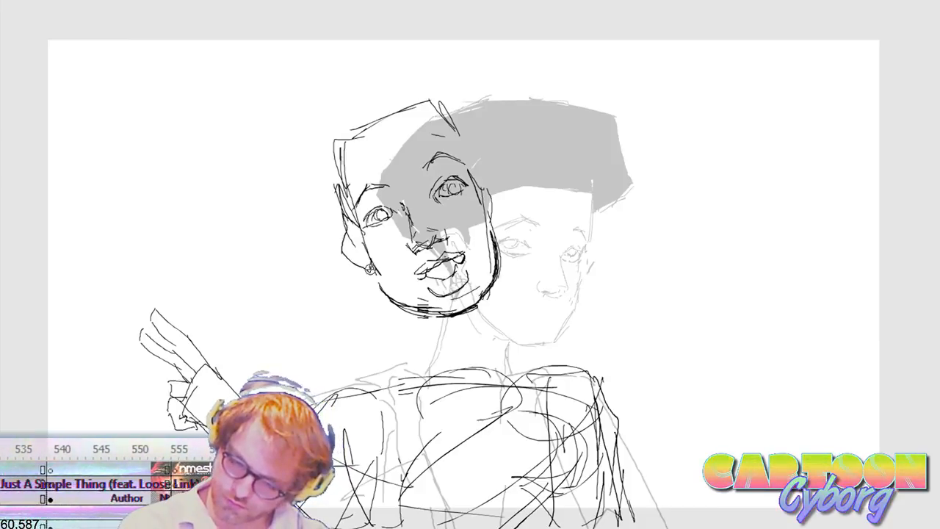
mouse_move(481, 190)
left_mouse_down()
mouse_move(490, 172)
mouse_move(503, 196)
mouse_move(493, 231)
left_mouse_up()
mouse_move(380, 281)
left_mouse_down()
mouse_move(406, 304)
mouse_move(463, 318)
left_mouse_up()
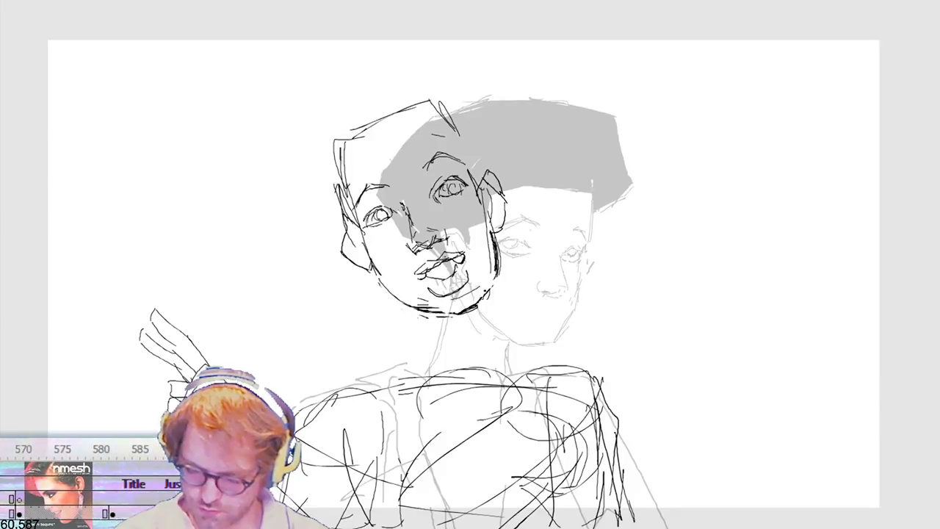
key("v")
mouse_move(399, 361)
left_mouse_down()
mouse_move(508, 294)
mouse_move(451, 315)
left_mouse_up()
key("Delete")
key("b")
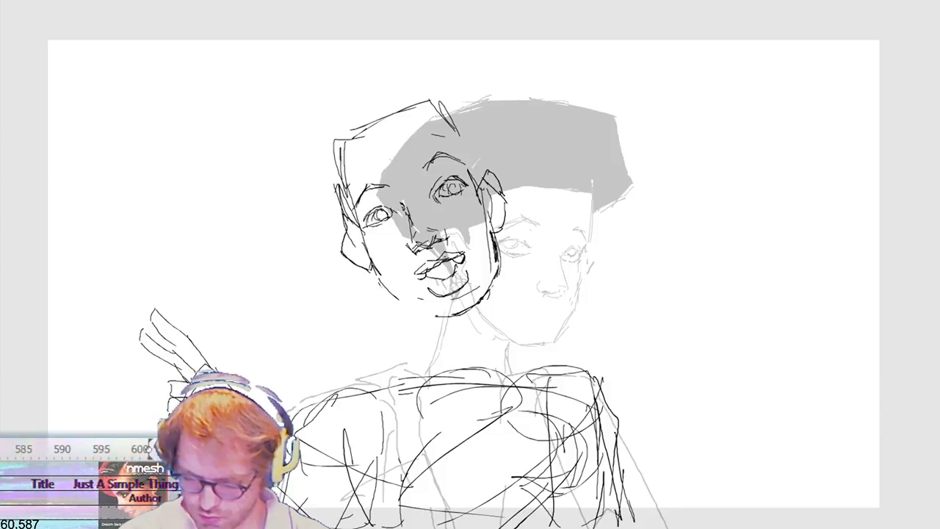
left_click_drag(449, 316, 385, 282)
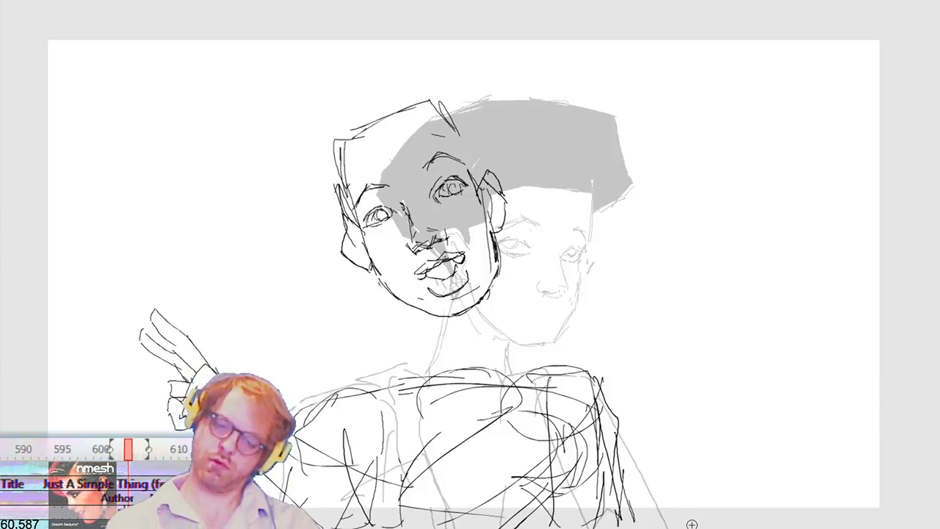
Step: Select the whole new head, scale it down slightly and move it lower and toward the raised arm
key("m")
left_click_drag(559, 39, 288, 353)
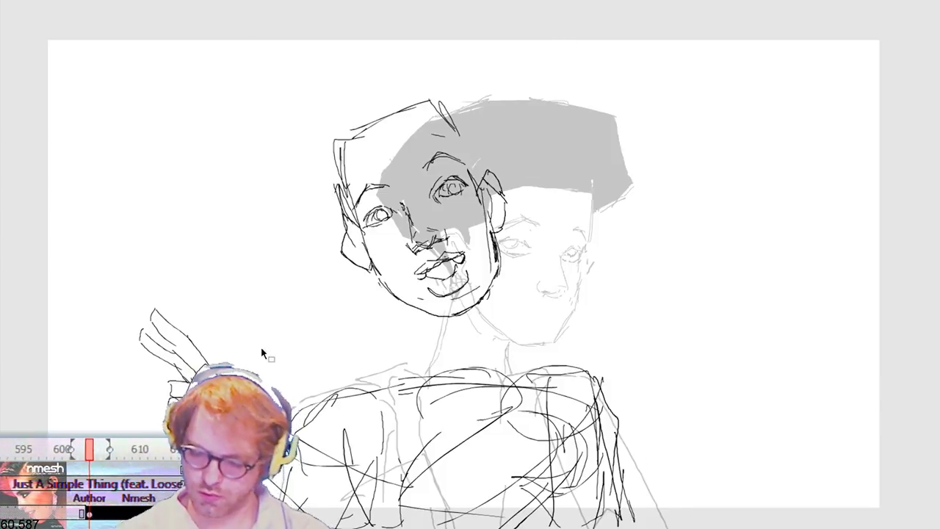
key("q")
left_click_drag(485, 293, 598, 328)
mouse_move(499, 268)
left_mouse_down()
mouse_move(607, 311)
mouse_move(562, 448)
left_mouse_up()
key("shift+Left")
key("shift+Left")
key("shift+Left")
key("shift+Left")
key("shift+Left")
key("shift+Left")
key("shift+Left")
key("shift+Left")
key("shift+Left")
key("shift+Left")
key("shift+Left")
key("shift+Left")
key("shift+Left")
key("shift+Left")
key("shift+Left")
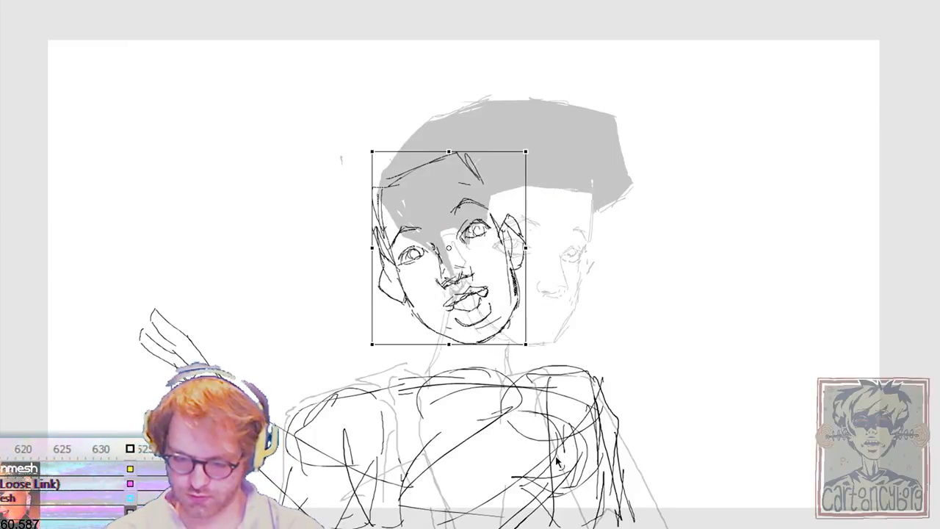
key("shift+Left")
key("shift+Left")
key("shift+Up")
key("shift+Up")
key("shift+Left")
key("shift+Left")
key("shift+Left")
key("shift+Left")
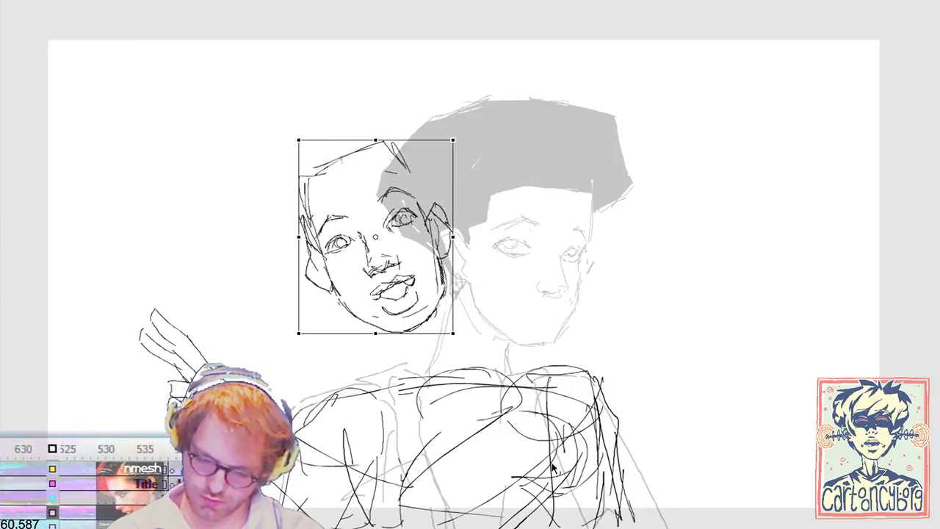
key("Return")
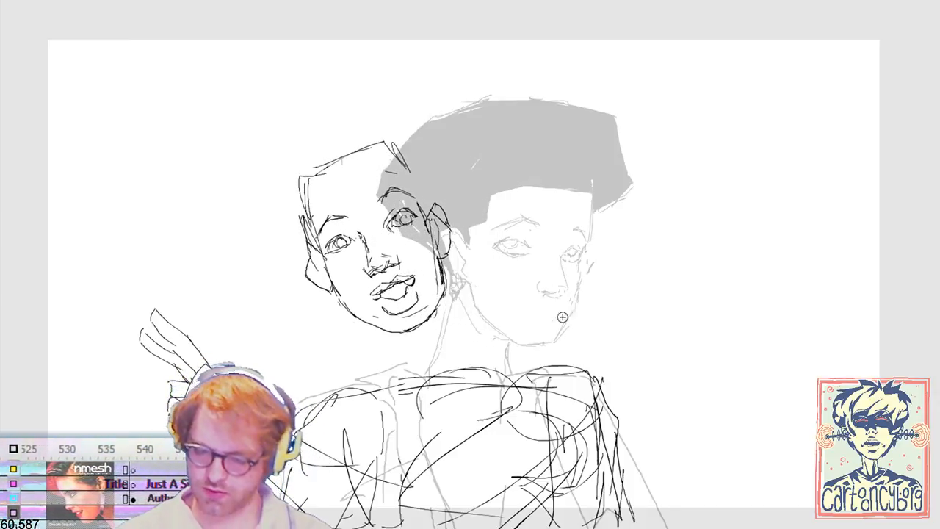
Step: Outline the voluminous, angular hair around the head and reinforce the hairline at the forehead and temples
mouse_move(307, 233)
left_mouse_down()
mouse_move(274, 226)
mouse_move(250, 198)
mouse_move(290, 94)
left_mouse_up()
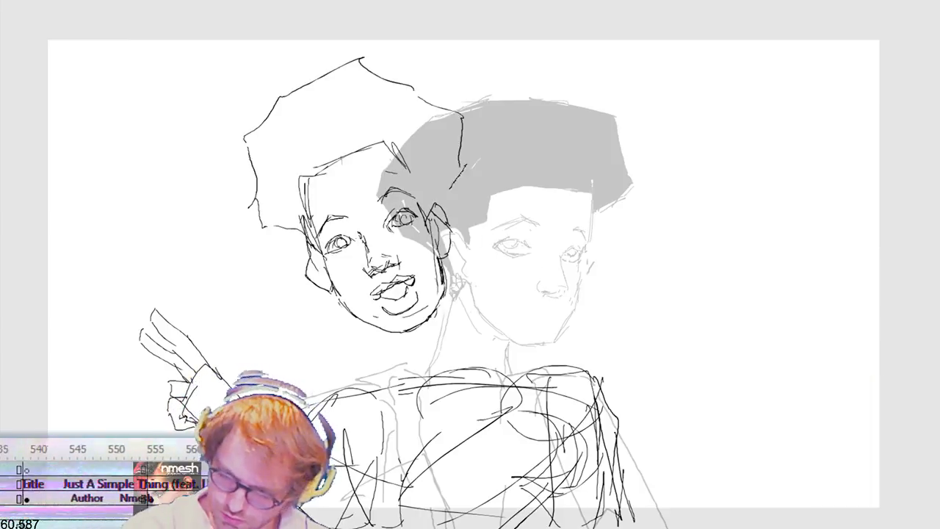
mouse_move(437, 210)
left_mouse_down()
mouse_move(461, 170)
mouse_move(454, 133)
left_mouse_up()
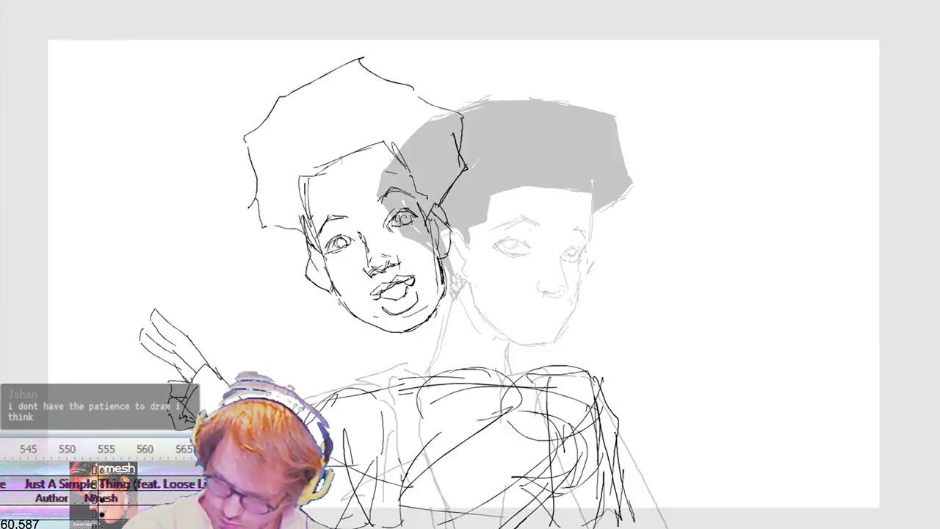
left_click_drag(384, 143, 321, 166)
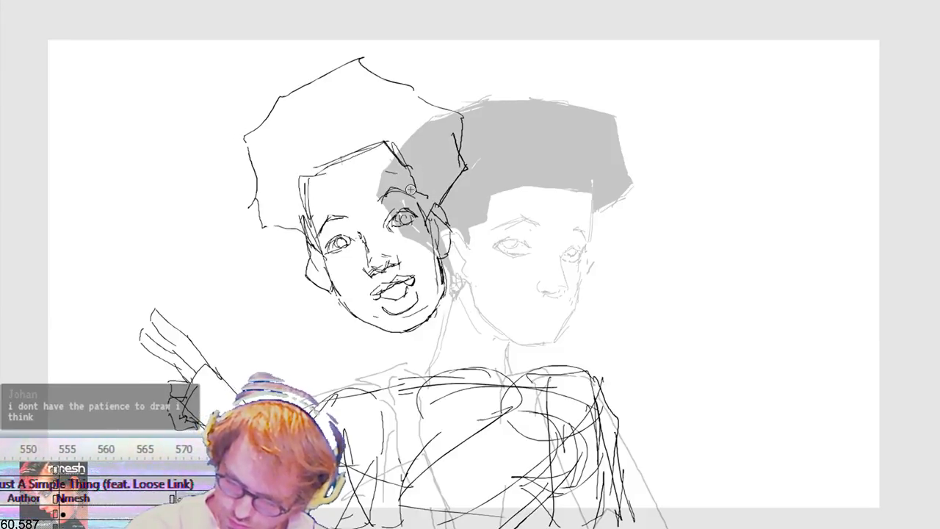
left_click_drag(431, 205, 439, 213)
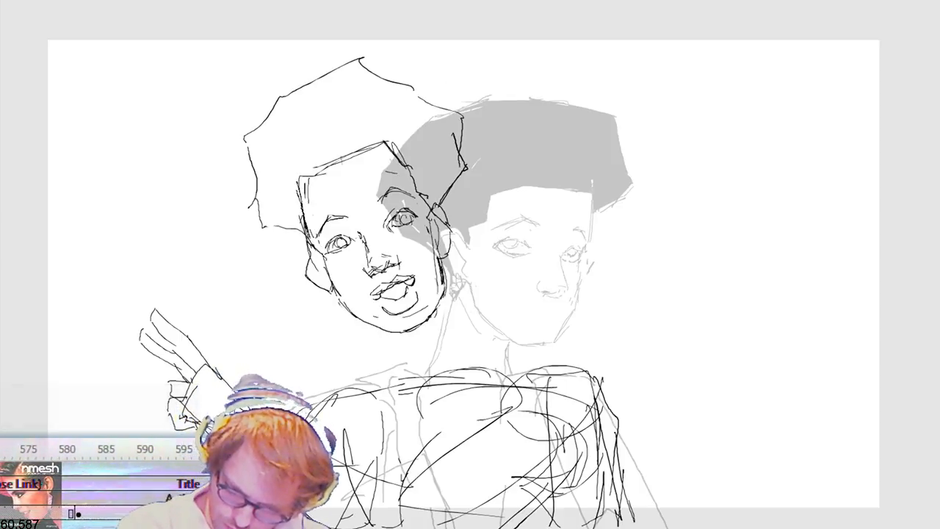
left_click_drag(299, 183, 315, 243)
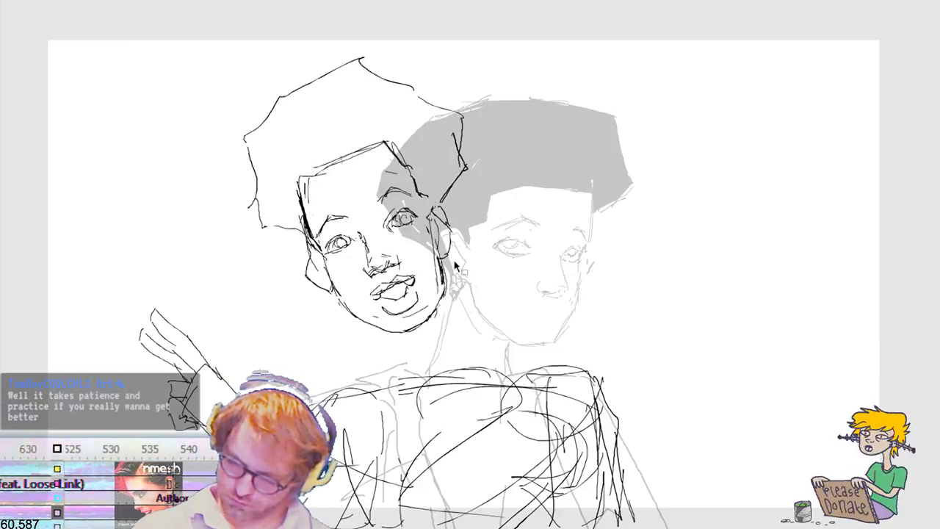
Step: Replace the ear nearest the old head, and draw both sides of the neck from the jaw down to the shoulders
left_click_drag(427, 265, 469, 199)
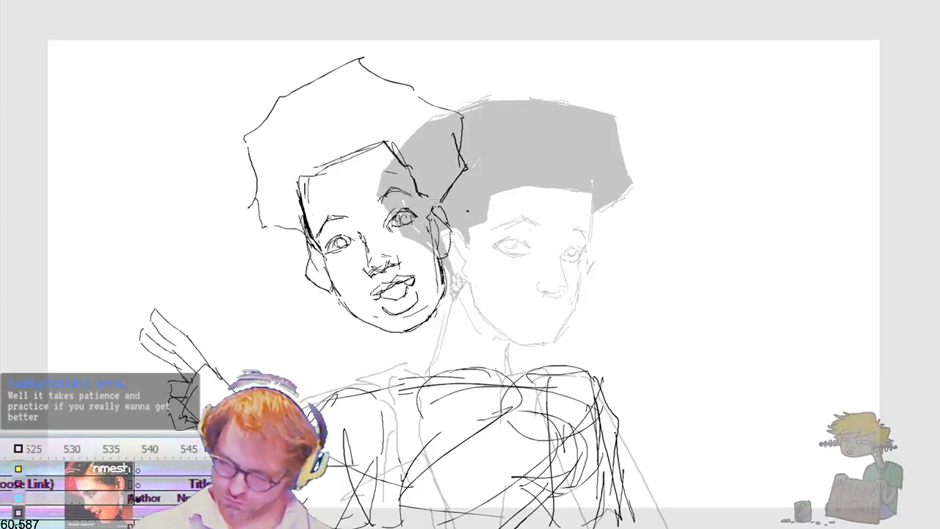
key("Delete")
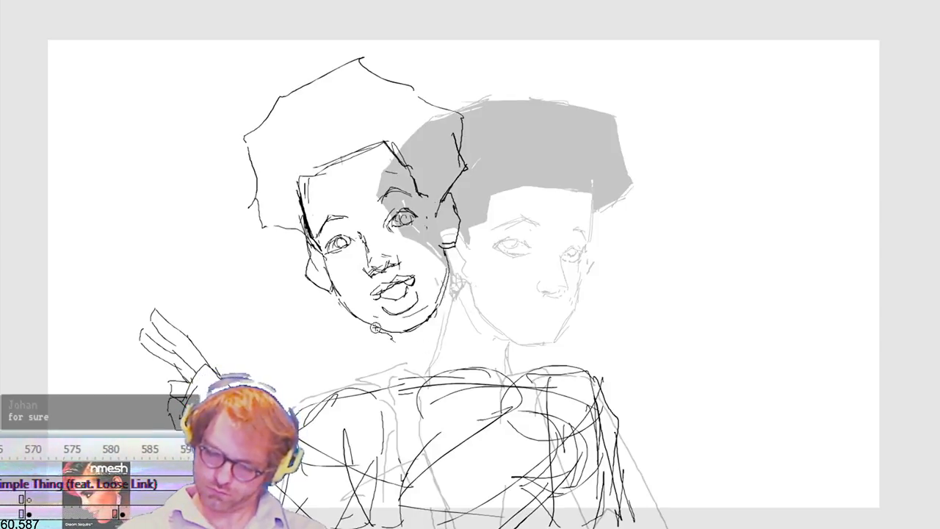
left_click_drag(383, 334, 405, 374)
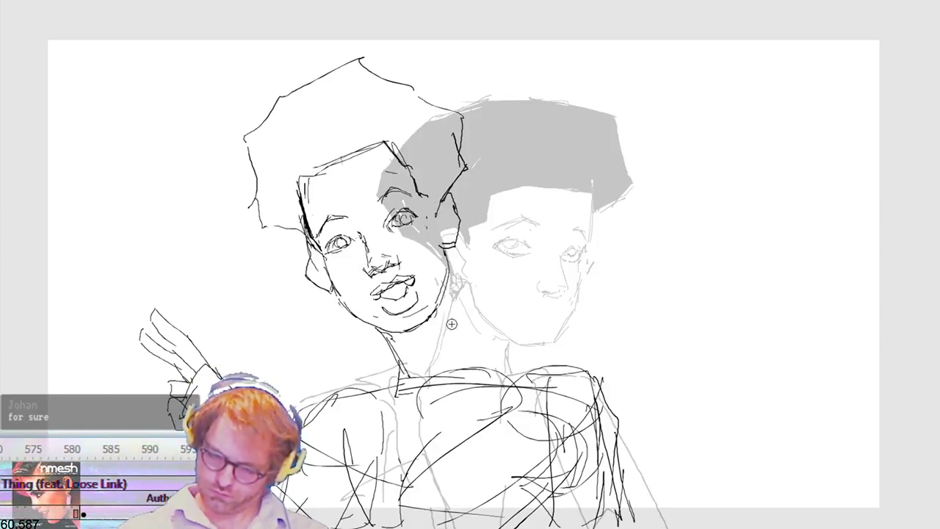
left_click_drag(446, 303, 468, 336)
left_click_drag(446, 303, 514, 373)
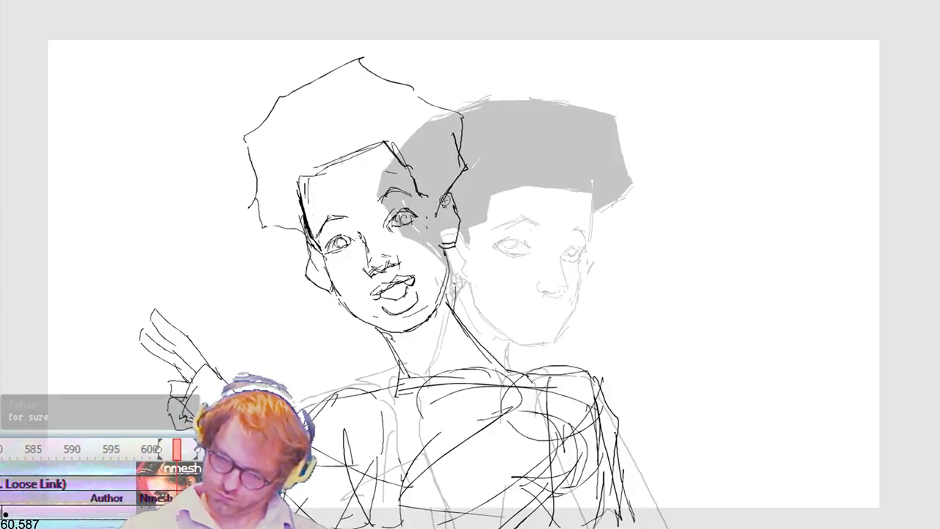
Step: Refine the hair silhouette with a lower crown and fuller side, and close its outline at the temples and ears
mouse_move(464, 175)
left_mouse_down()
mouse_move(473, 122)
mouse_move(450, 101)
left_mouse_up()
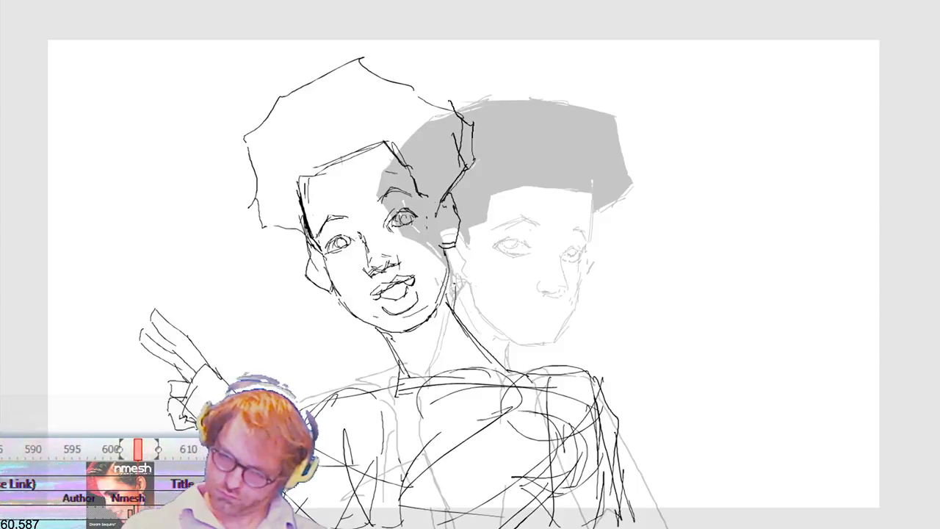
mouse_move(332, 79)
left_mouse_down()
mouse_move(255, 133)
mouse_move(244, 183)
left_mouse_up()
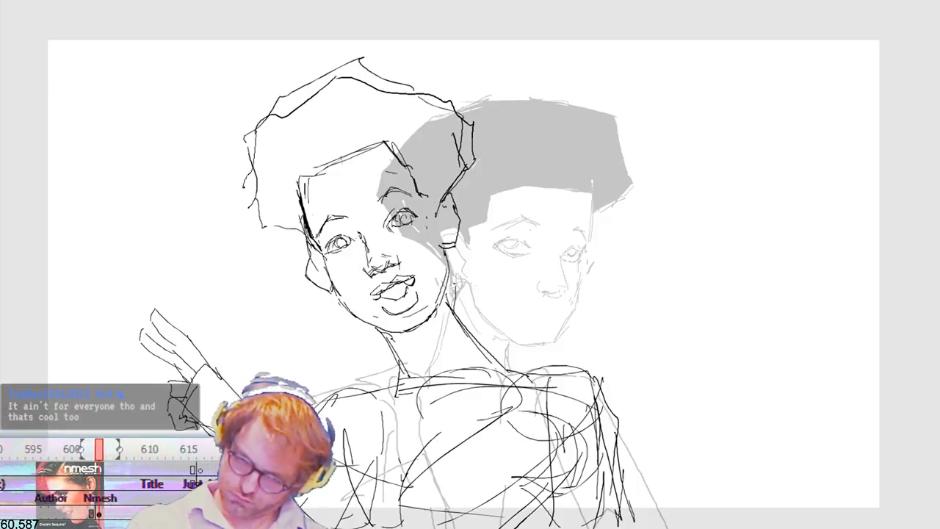
left_click_drag(303, 249, 311, 252)
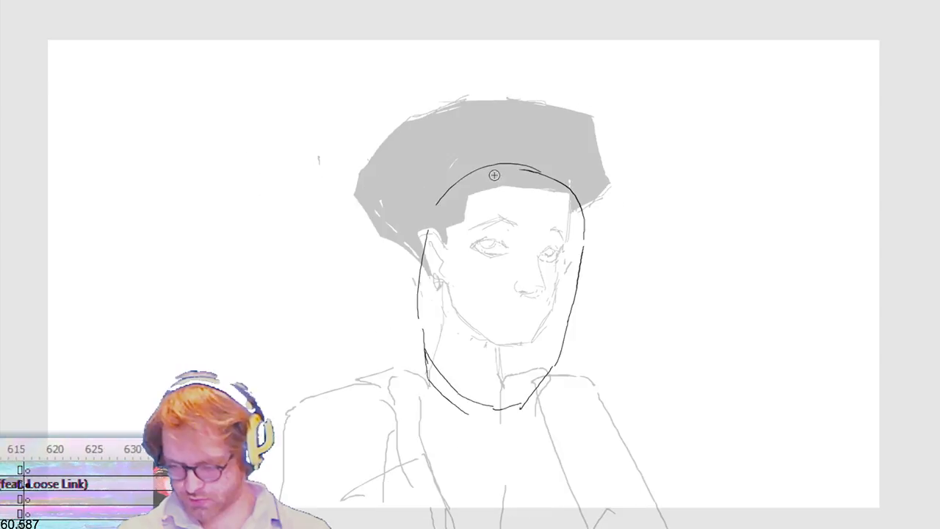
Step: Sketch a long, rough head outline with a nose and mouth over the ghosted three-quarter head
mouse_move(495, 174)
left_mouse_down()
mouse_move(426, 341)
mouse_move(444, 378)
mouse_move(518, 399)
left_mouse_up()
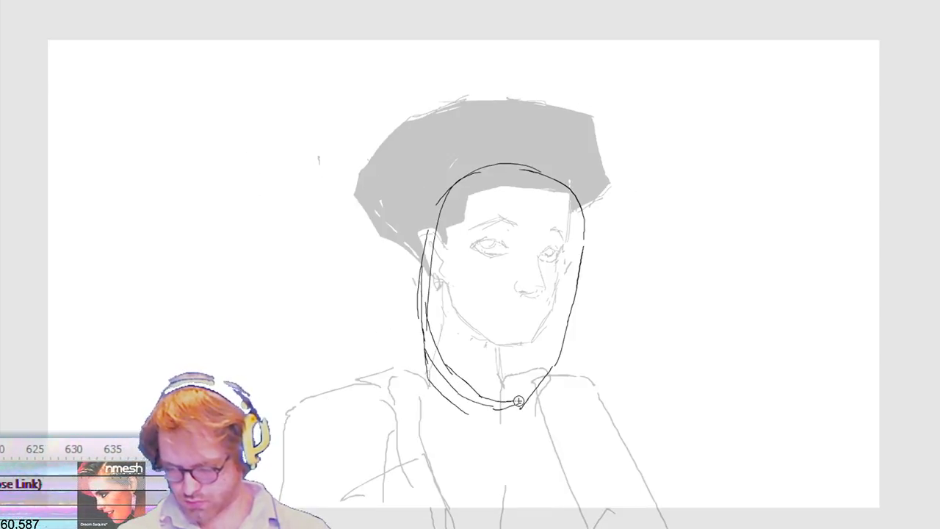
left_click_drag(537, 345, 508, 352)
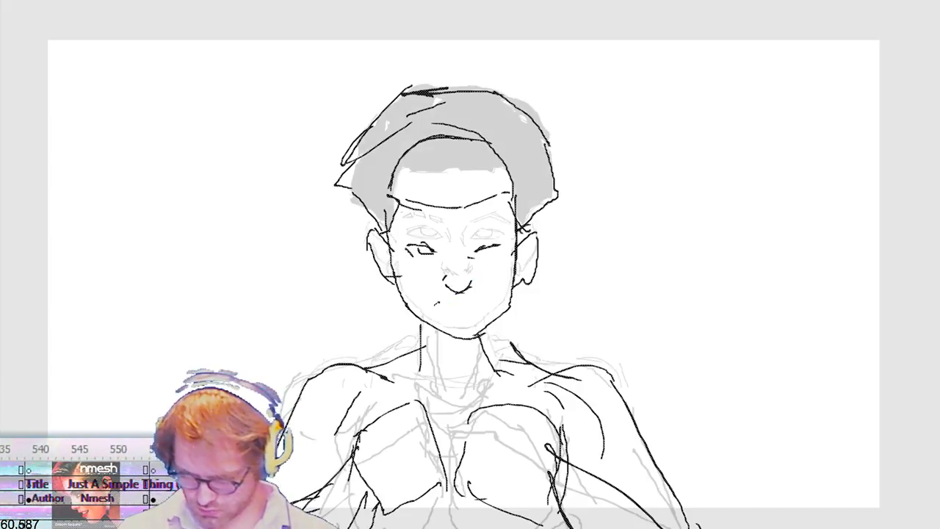
Step: Draw a closed mouth with upturned corners and a lower lip on the front-facing head
mouse_move(437, 303)
left_mouse_down()
mouse_move(455, 306)
mouse_move(435, 314)
mouse_move(434, 306)
left_mouse_up()
key("ctrl+z")
key("ctrl+z")
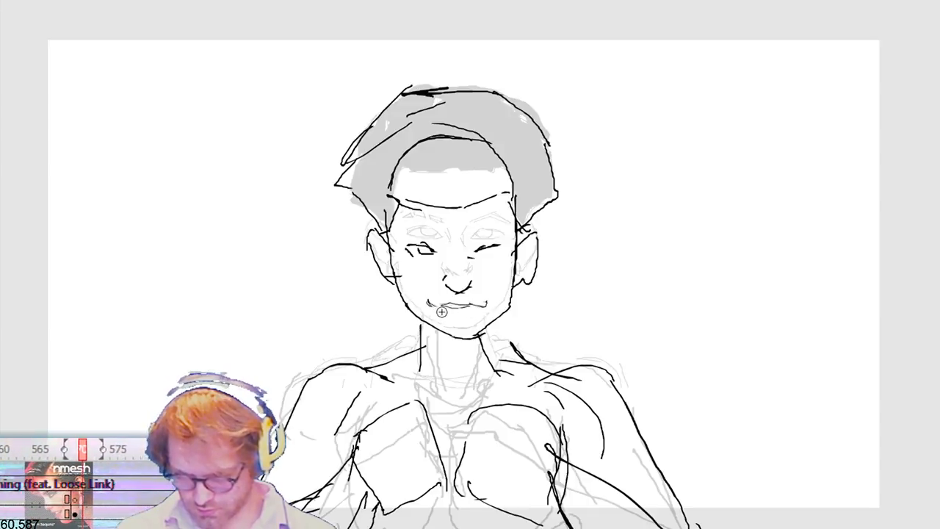
left_click_drag(442, 316, 468, 320)
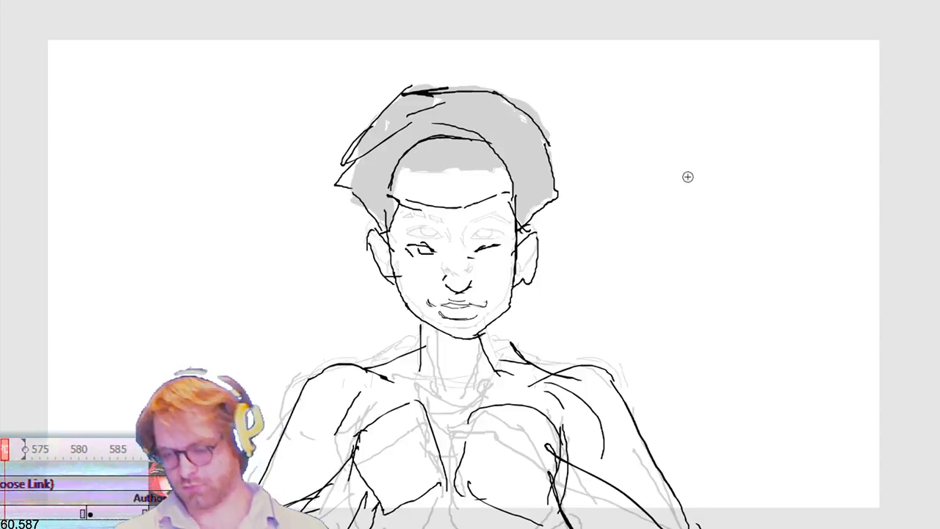
Step: Step through the drawings to examine how the front-facing and three-quarter head poses follow each other
key(".")
key(".")
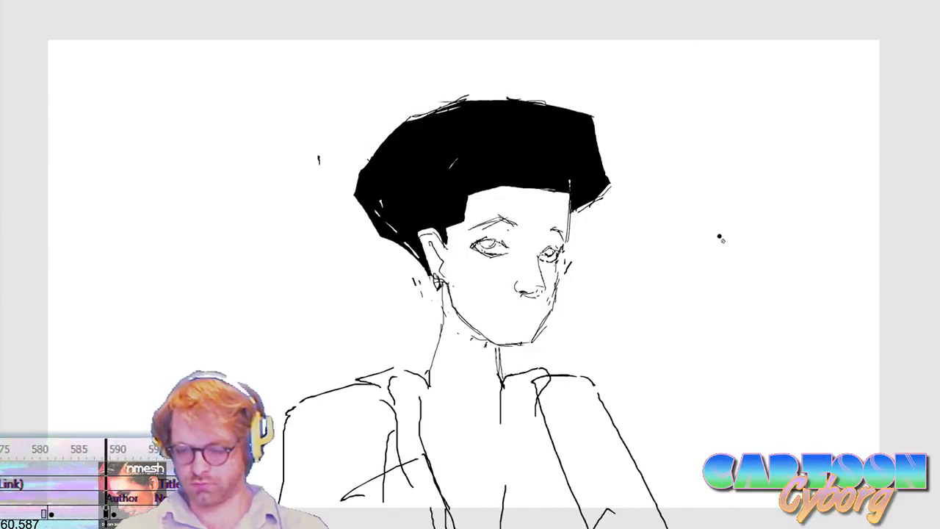
key(".")
key(".")
key(".")
key(".")
key(".")
key(".")
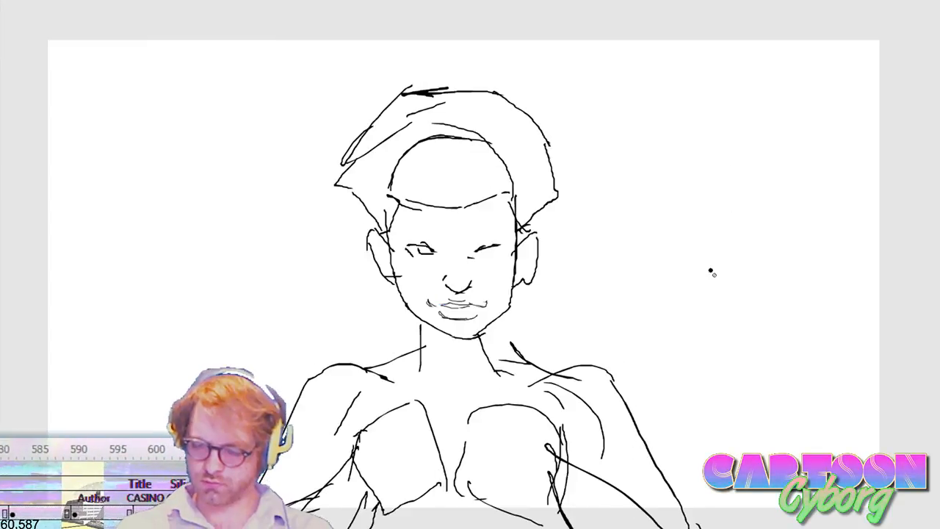
key(".")
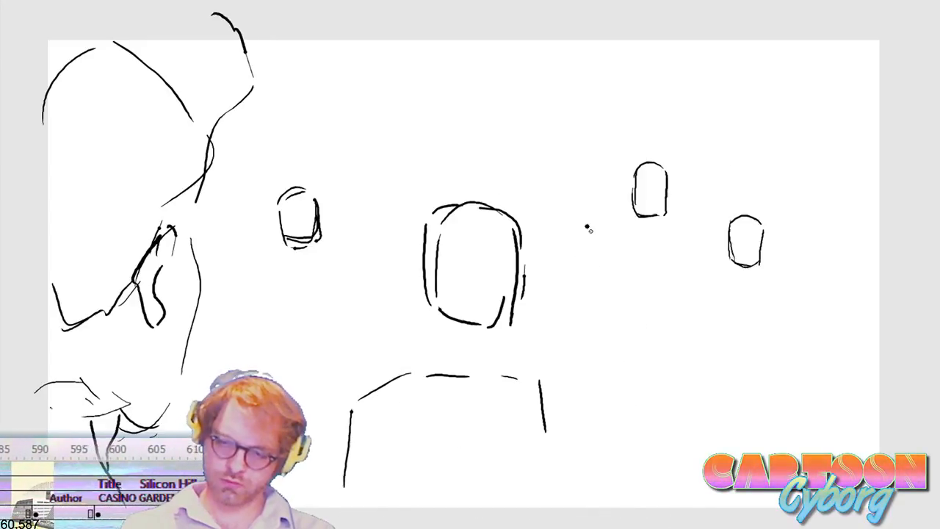
key(".")
key(".")
key(".")
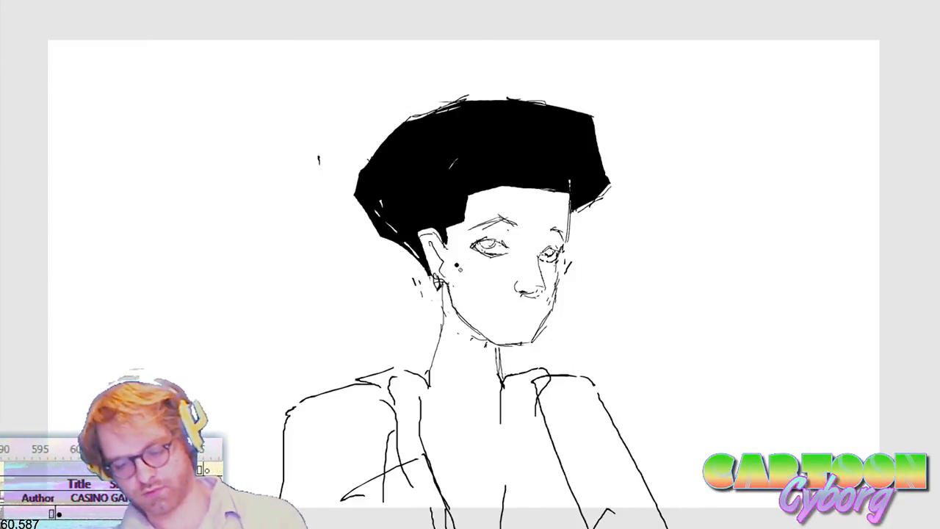
key(".")
key(".")
key(".")
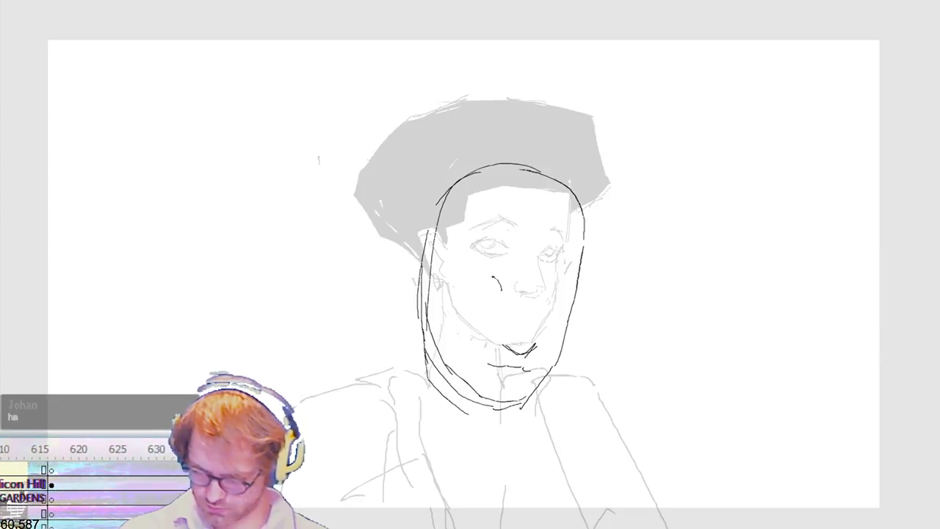
Step: Add the eyes and a brow to the long rough head, and redraw the lower lid of the near eye
left_click_drag(465, 284, 495, 294)
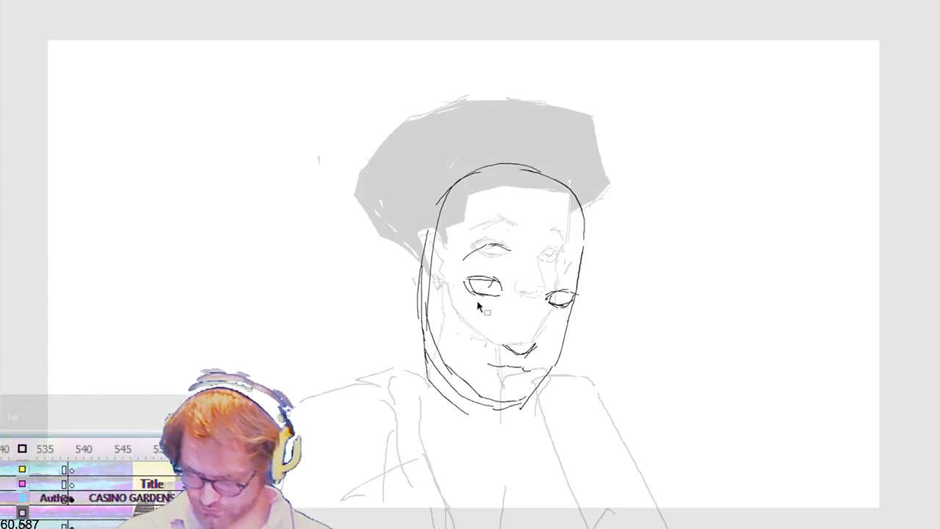
mouse_move(504, 307)
left_mouse_down()
mouse_move(455, 271)
mouse_move(478, 291)
left_mouse_up()
key("Delete")
key("b")
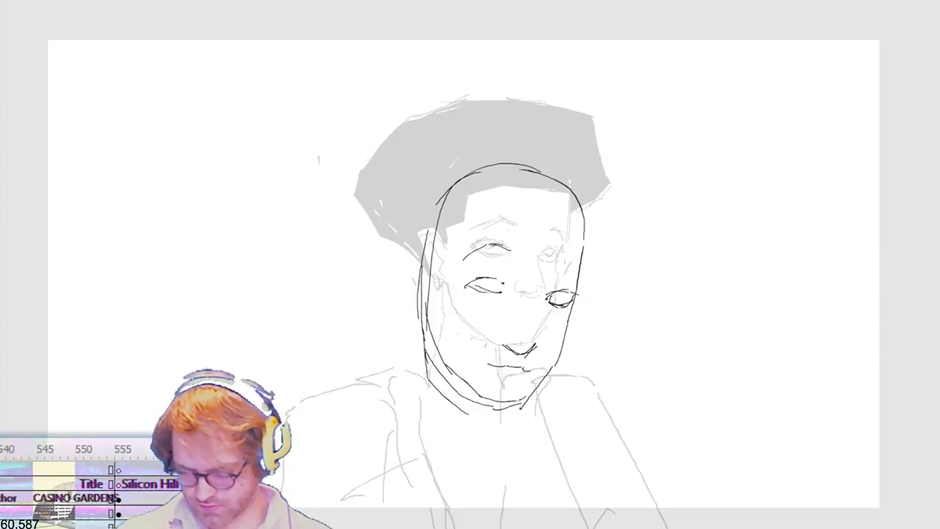
left_click_drag(467, 285, 505, 284)
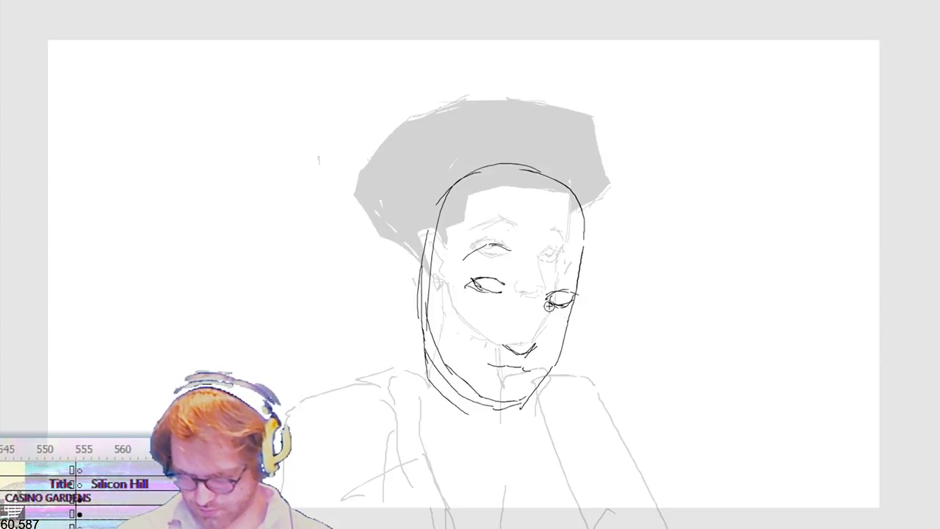
Step: Delete the near eye and its brow, and trace the eye and brow of the ghosted three-quarter head instead
left_click_drag(528, 277, 450, 301)
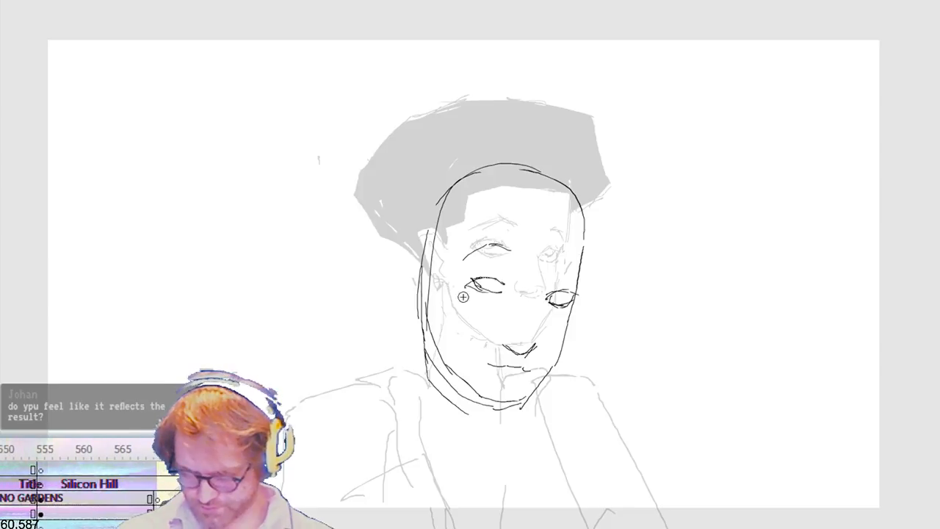
key("Delete")
key("b")
key("v")
left_click_drag(529, 227, 453, 279)
key("Delete")
key("b")
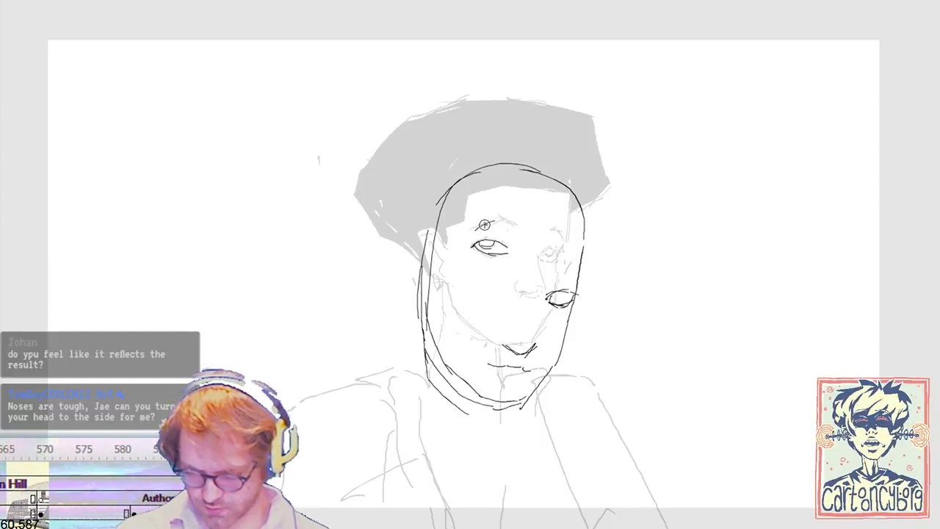
left_click_drag(522, 227, 469, 231)
Step: Select the traced eye and brow and nudge them down into place on the long rough head
key("v")
left_click_drag(535, 210, 460, 270)
key("b")
key("Down")
key("Down")
key("Down")
key("Down")
key("Down")
key("Down")
key("Down")
key("Down")
key("Down")
key("Down")
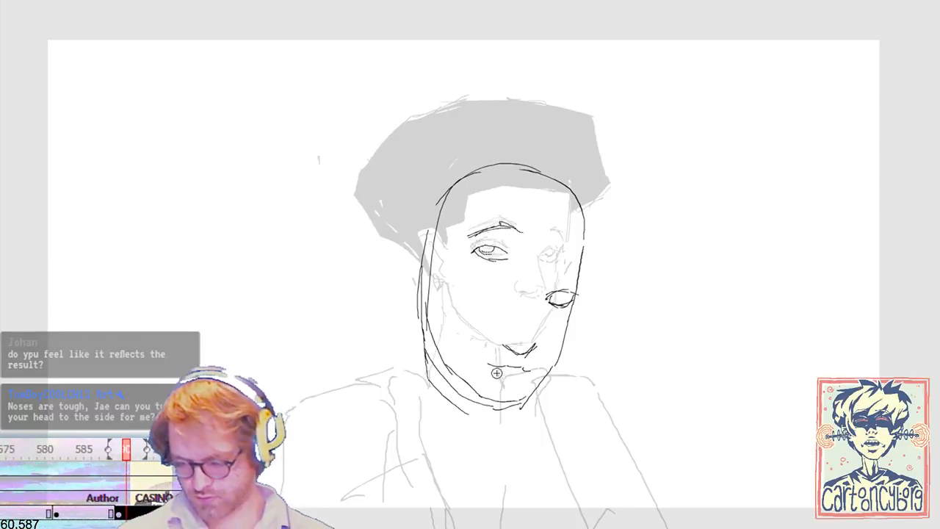
key("Left")
key("Left")
key("Left")
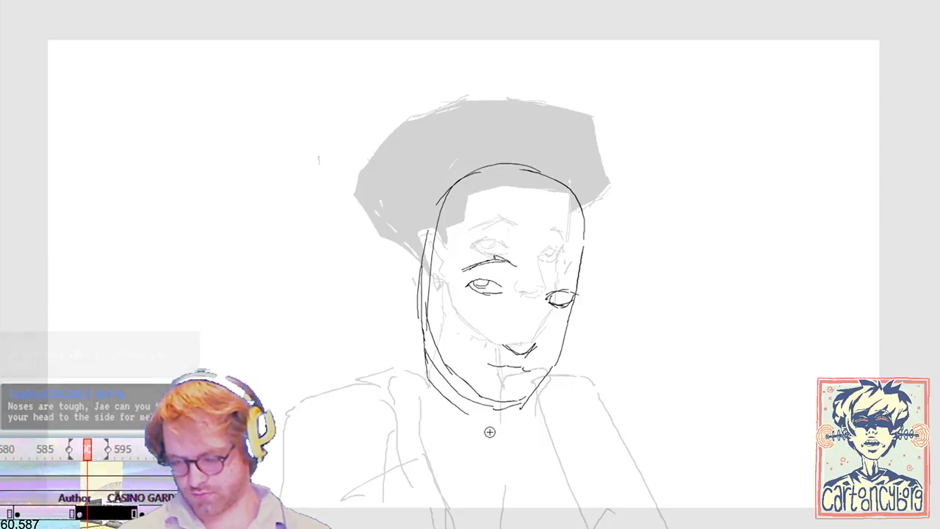
key("Right")
key("Right")
key("Right")
key("Right")
key("Right")
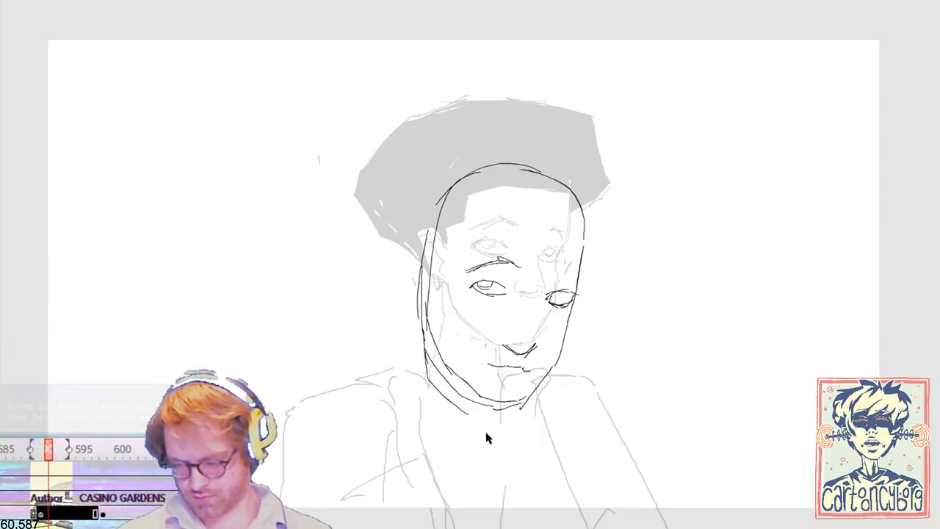
key("Down")
key("Down")
key("Down")
key("Down")
key("Down")
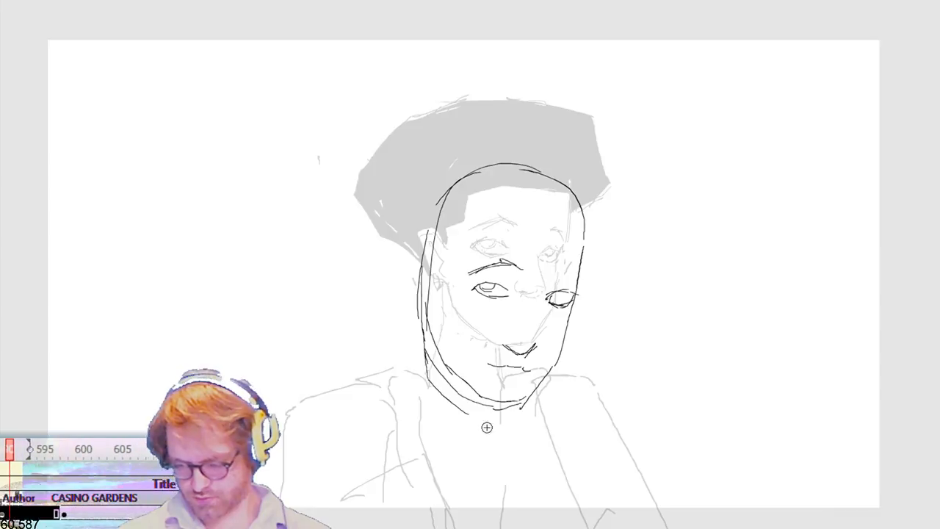
Step: Rotate the traced eye and brow slightly clockwise to match the tilt of the rough head
key("ctrl+t")
mouse_move(524, 287)
left_mouse_down()
mouse_move(529, 277)
mouse_move(519, 295)
mouse_move(549, 302)
mouse_move(527, 314)
mouse_move(531, 305)
mouse_move(535, 314)
left_mouse_up()
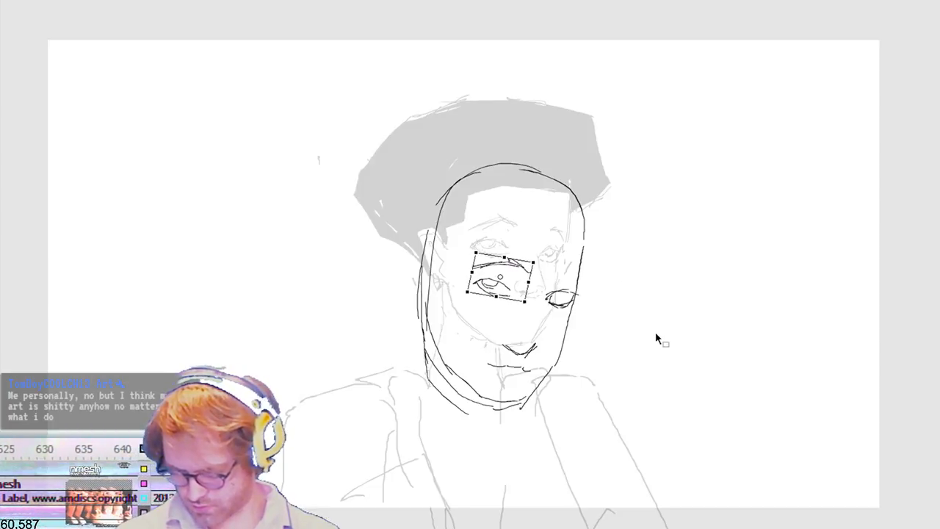
key("Return")
Step: Step back and forth through the drawings to compare the head positions between poses
key("comma")
key("period")
key("comma")
key("comma")
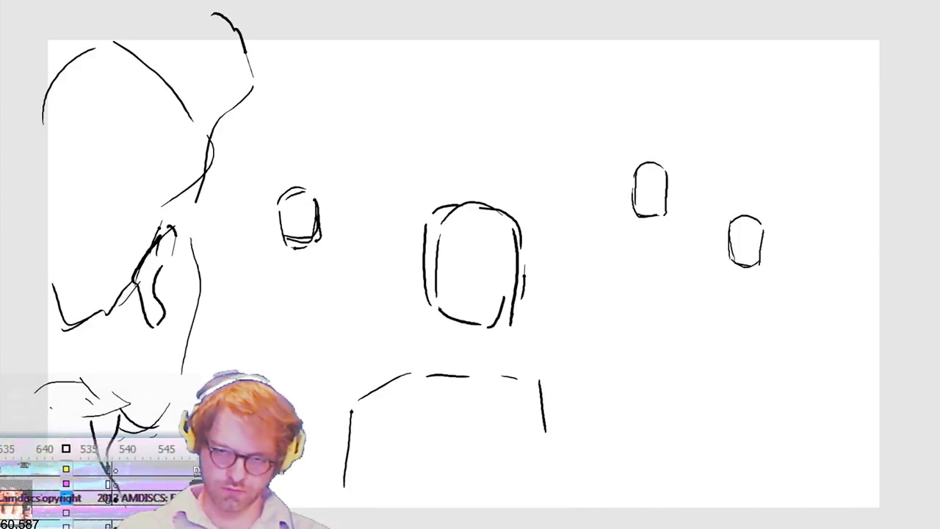
key("comma")
key("period")
key("period")
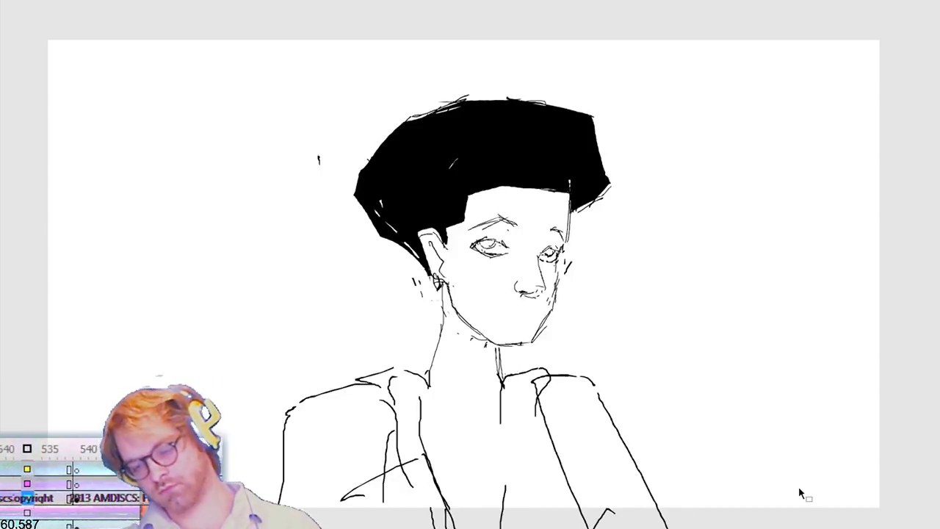
key("period")
key("period")
key("period")
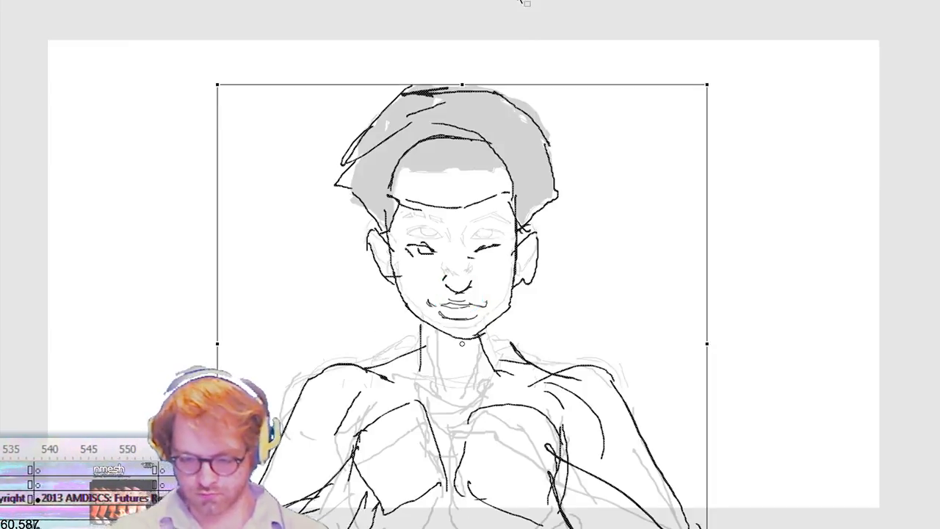
Step: Select the head of the rough front-facing pose and move it down toward the shoulders
left_click_drag(323, 76, 622, 341)
key("shift+Down")
key("shift+Down")
key("shift+Down")
key("shift+Down")
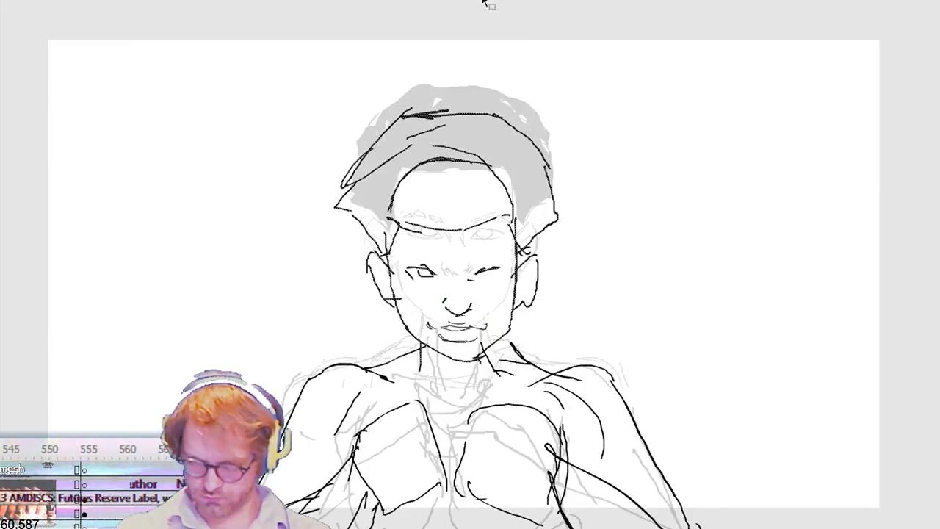
Step: Step through the sequence to check the lowered front-facing head against the neighbouring poses
key("comma")
key("period")
key("period")
key("period")
key("period")
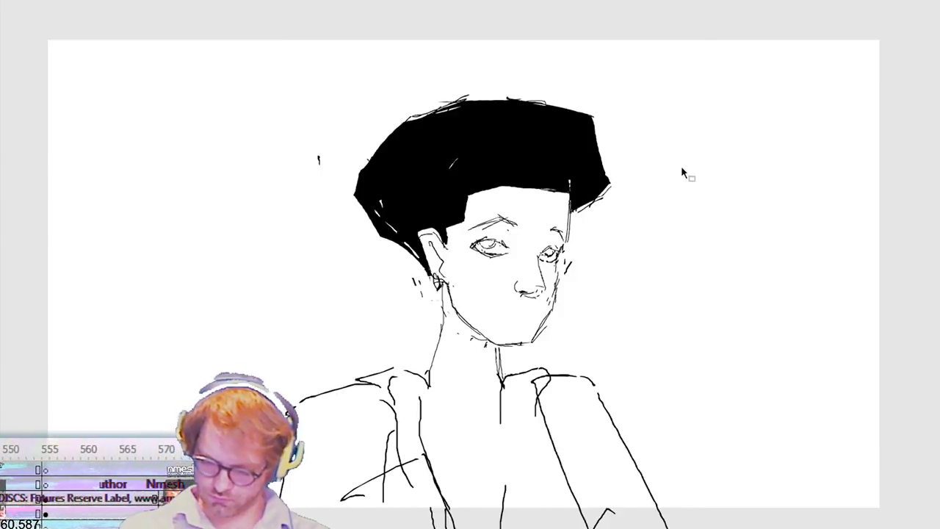
key("period")
key("period")
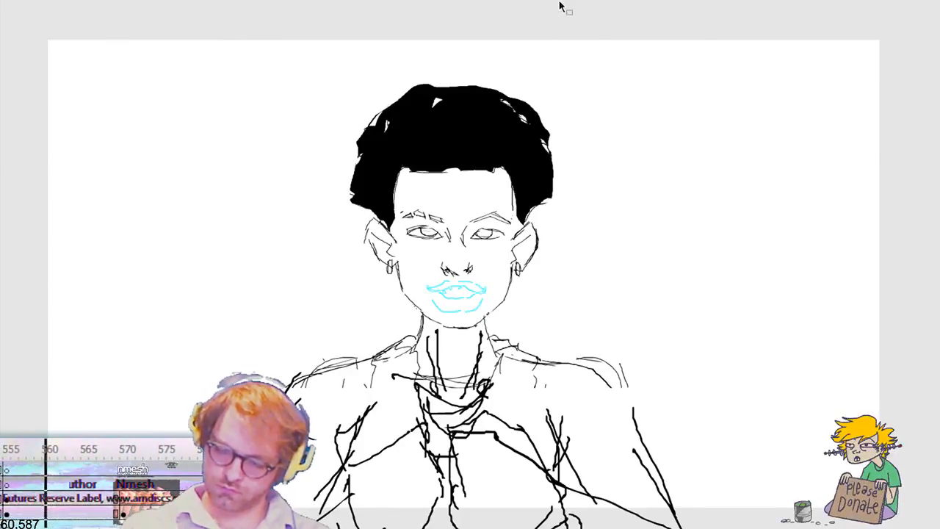
key("period")
key("period")
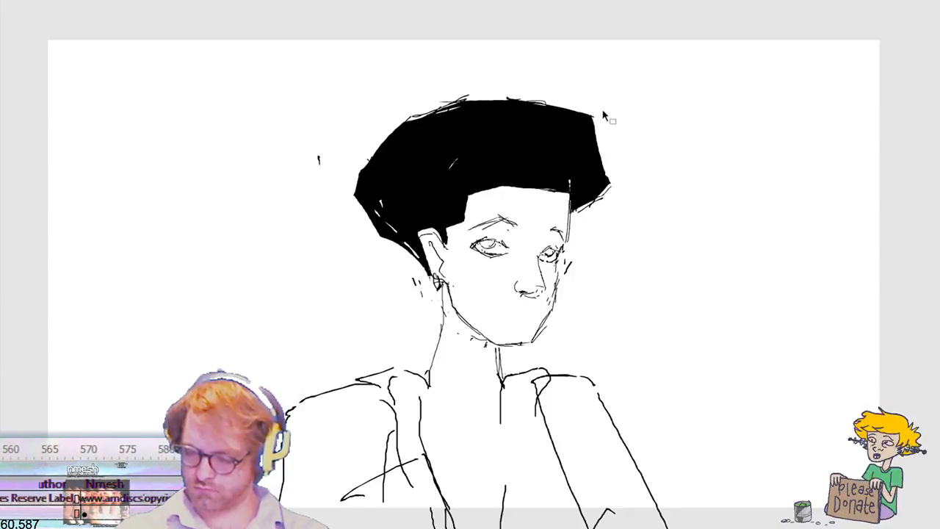
key("period")
Step: Raise the whole three-quarter figure slightly and shift its head left toward the ghosted front-facing head
key("period")
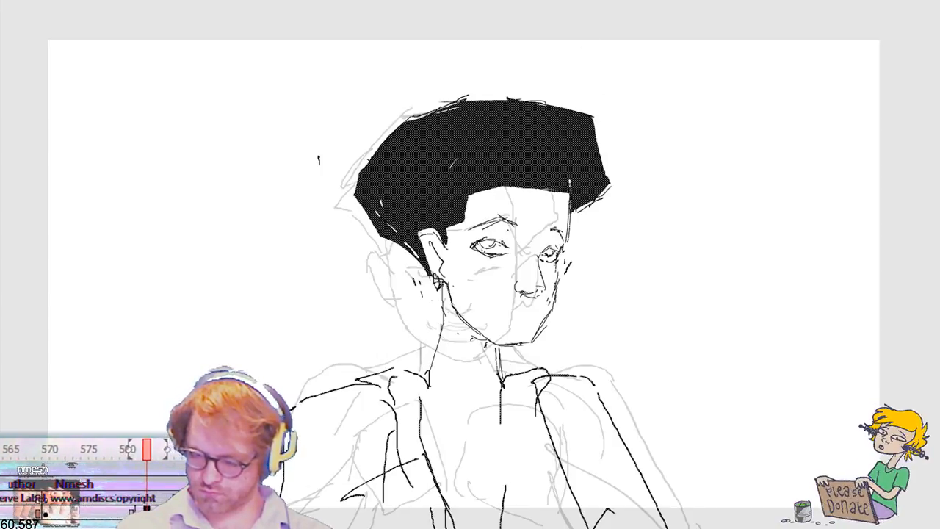
key("period")
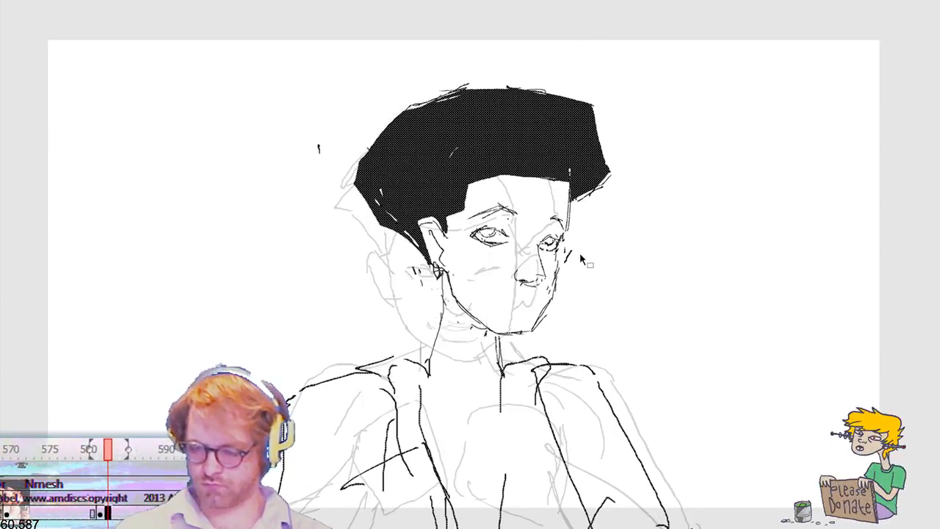
left_click_drag(352, 54, 618, 341)
key("shift+Left")
key("shift+Left")
key("shift+Left")
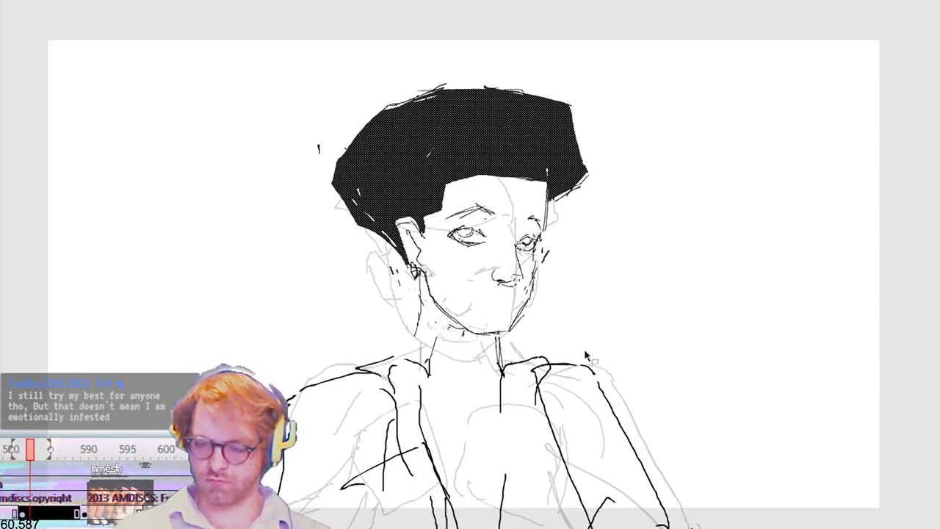
Step: Rotate the three-quarter head slightly counter-clockwise and join the neck line to the shoulder
key("q")
left_click_drag(598, 332, 616, 317)
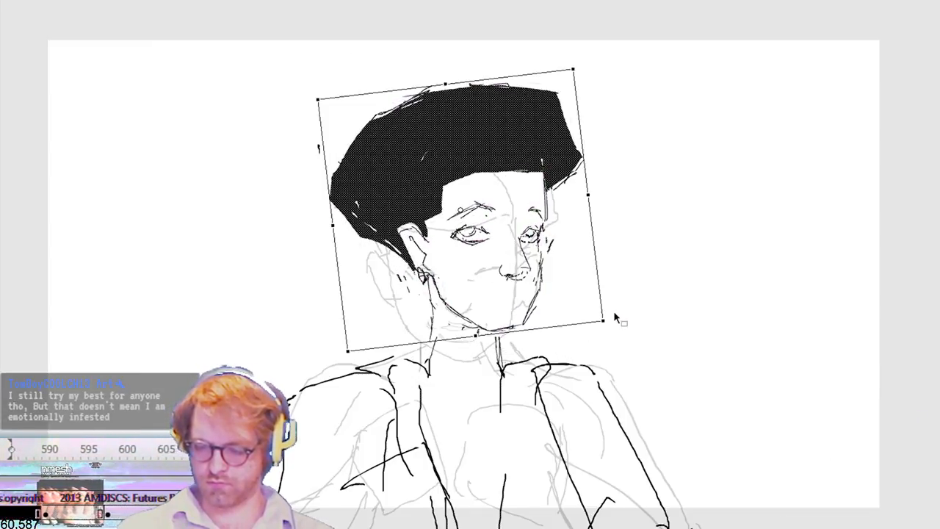
left_click(652, 276)
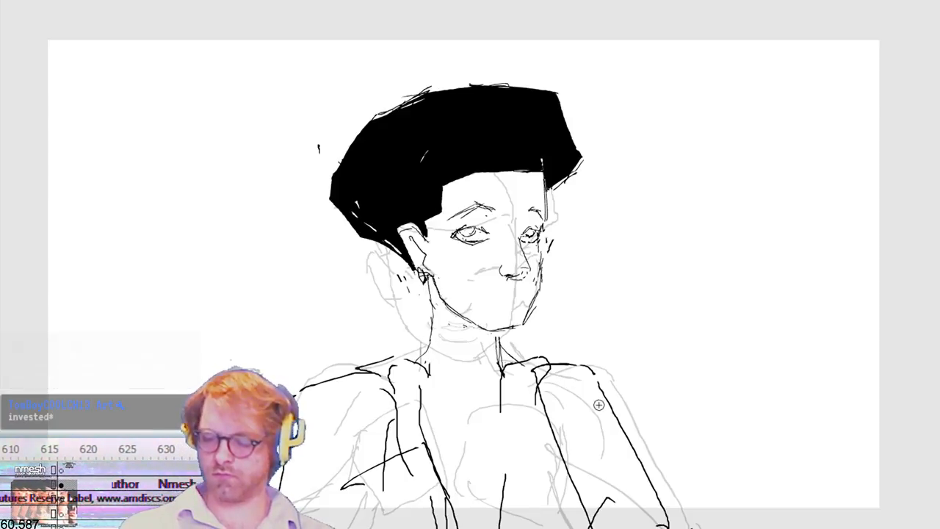
left_click_drag(425, 334, 427, 353)
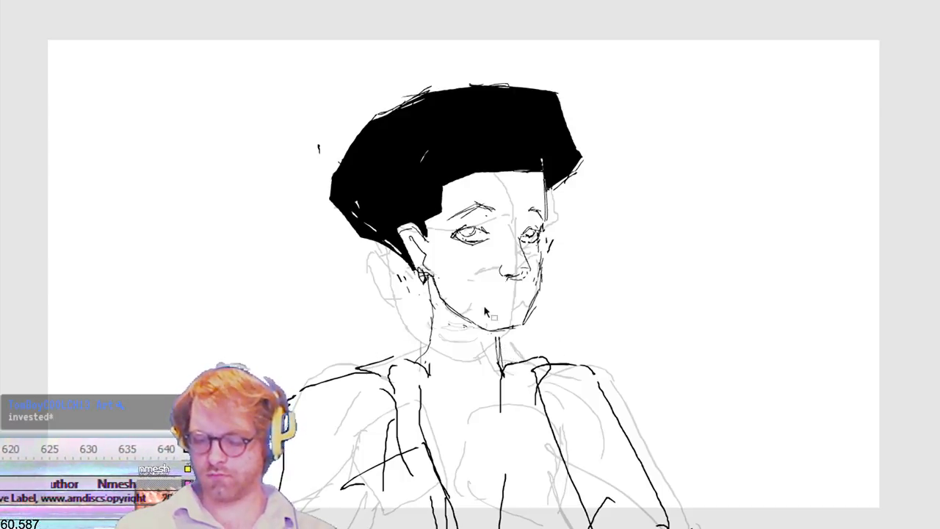
Step: Skew the three-quarter figure's left-hand shoulder and arm so they slope downward, and compare with the previous drawing
key("q")
mouse_move(246, 336)
left_mouse_down()
mouse_move(275, 448)
mouse_move(438, 528)
left_mouse_up()
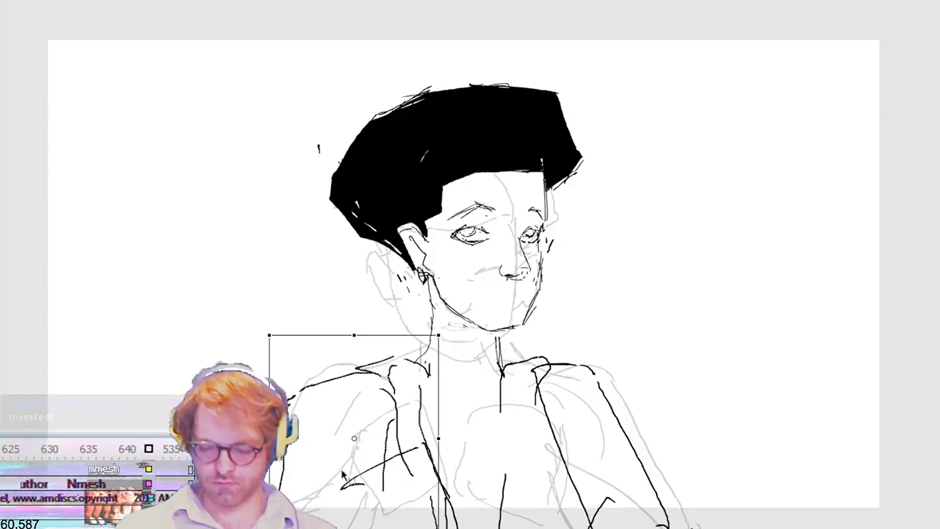
left_click_drag(270, 452, 271, 498)
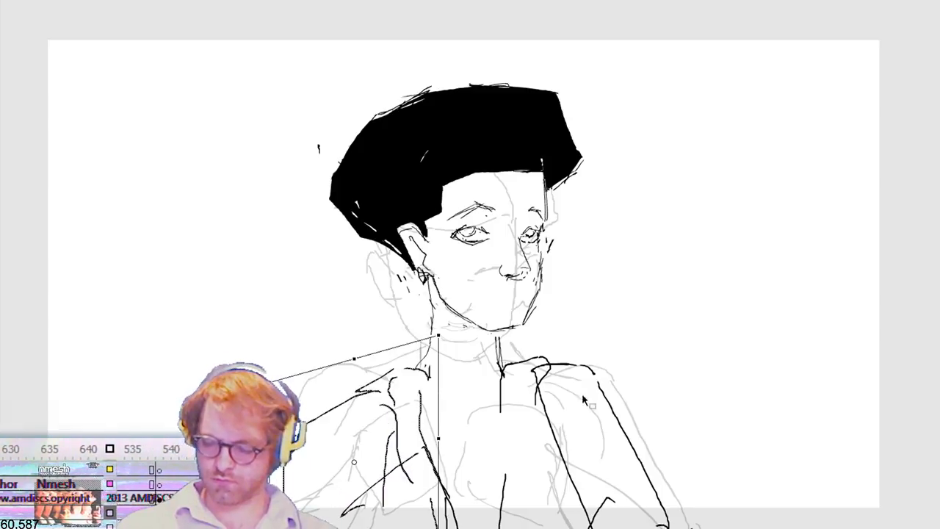
key("comma")
key("period")
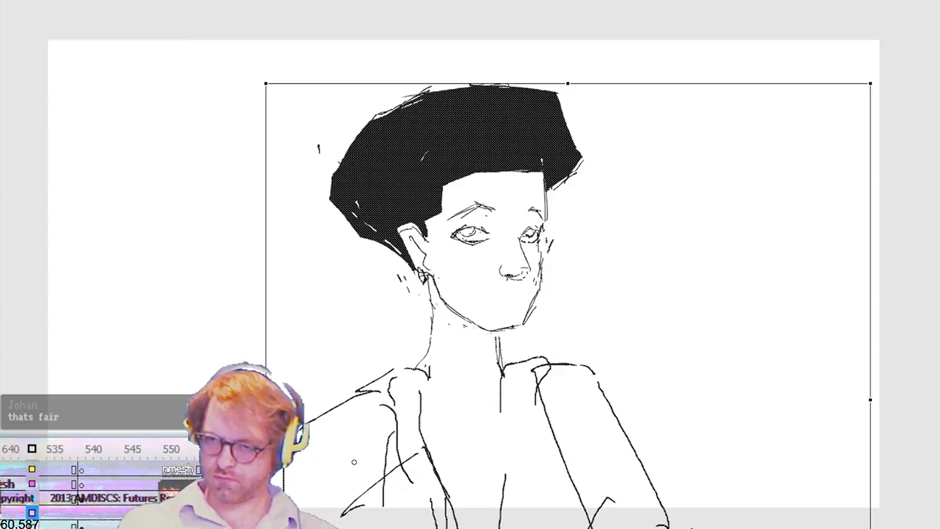
Step: Step through the following drawings to review the black-haired character's head poses up to the rough scene of blank head outlines
key("period")
key("period")
key("period")
key("period")
key("period")
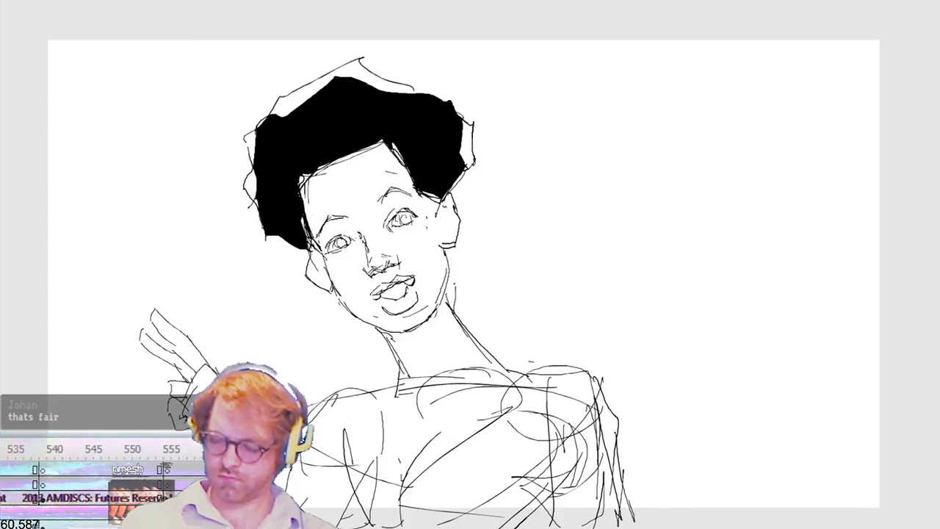
key("period")
key("period")
key("period")
key("period")
key("period")
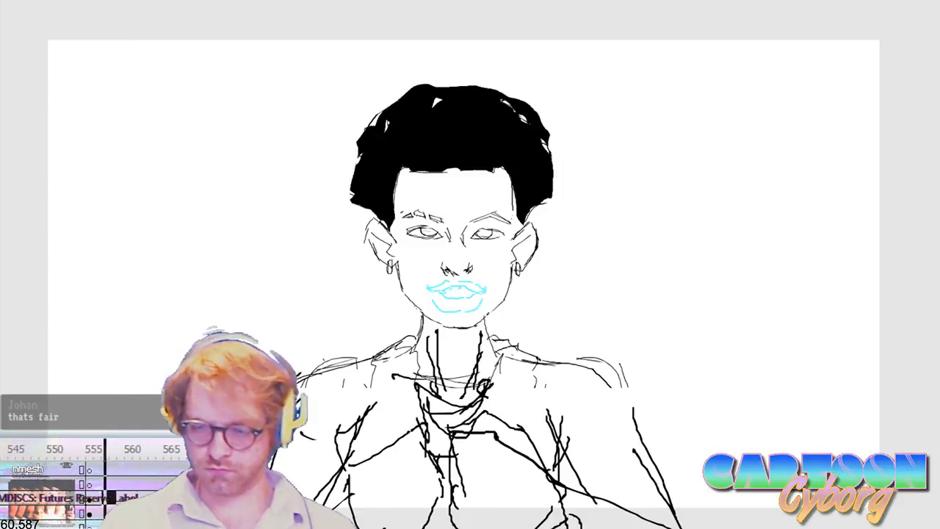
key("period")
key("period")
key("period")
key("period")
key("period")
key("period")
key("period")
key("period")
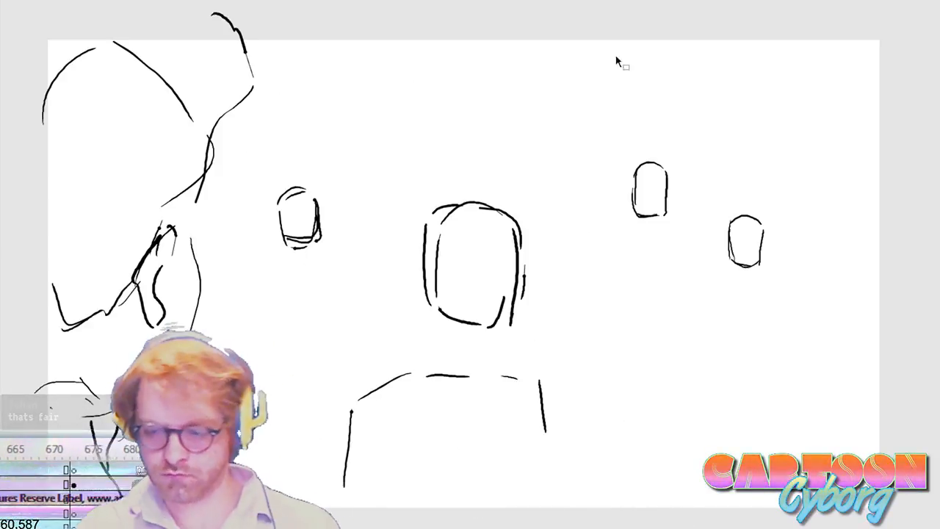
Step: Return to the hairless rough three-quarter head drawing, add an eyebrow above its far eye and rework that eye's outline over the ghosted pose
scroll(73, 470, "left", 10)
left_click(128, 449)
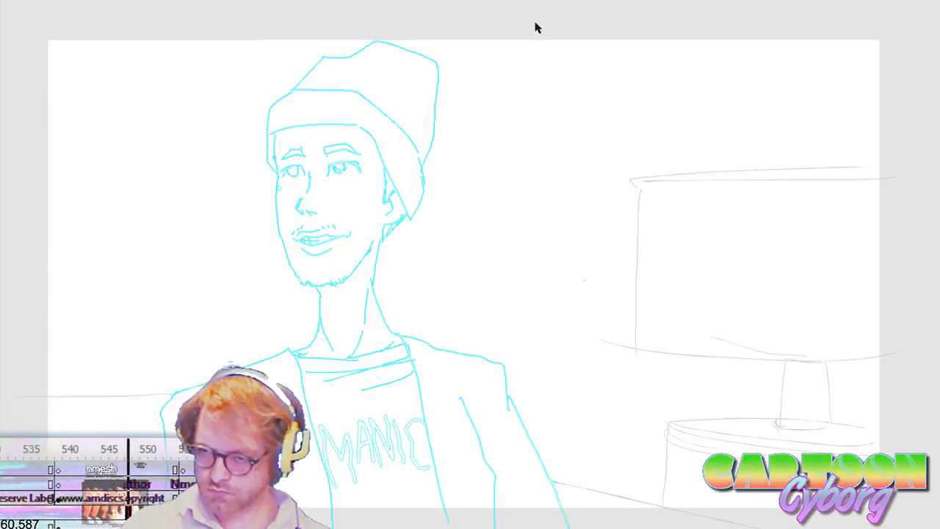
key("period")
key("period")
key("period")
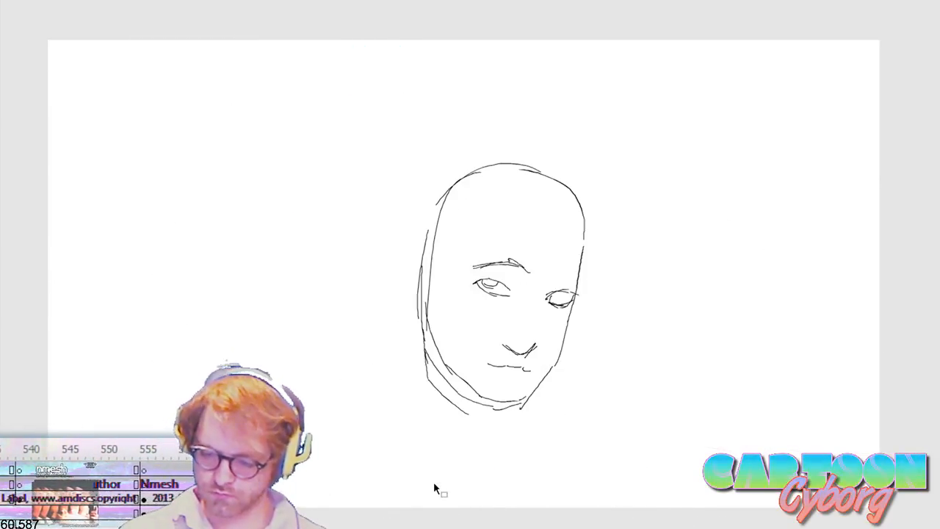
key("period")
key("period")
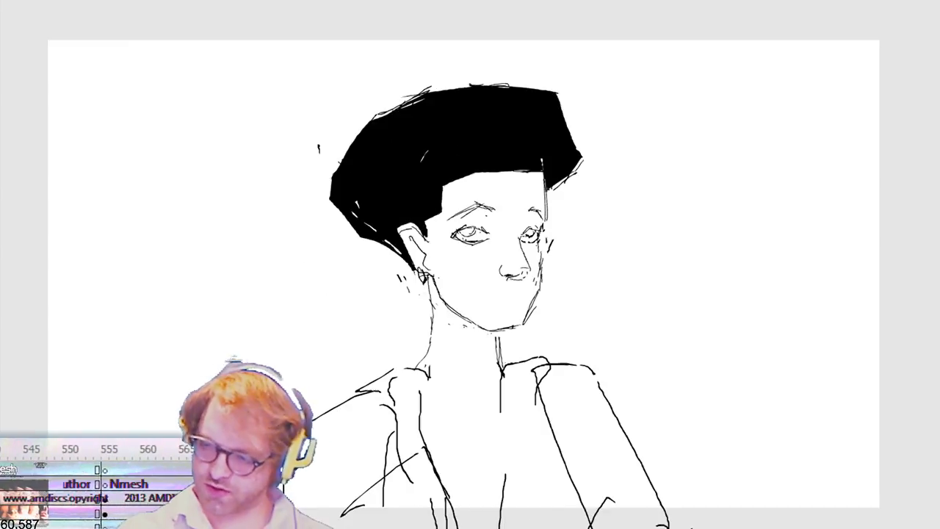
key("period")
key("b")
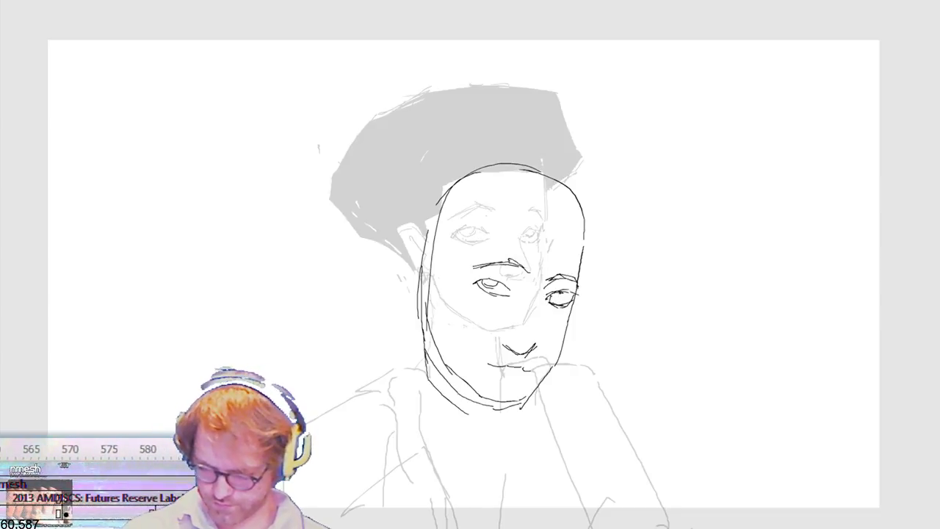
key("ctrl+z")
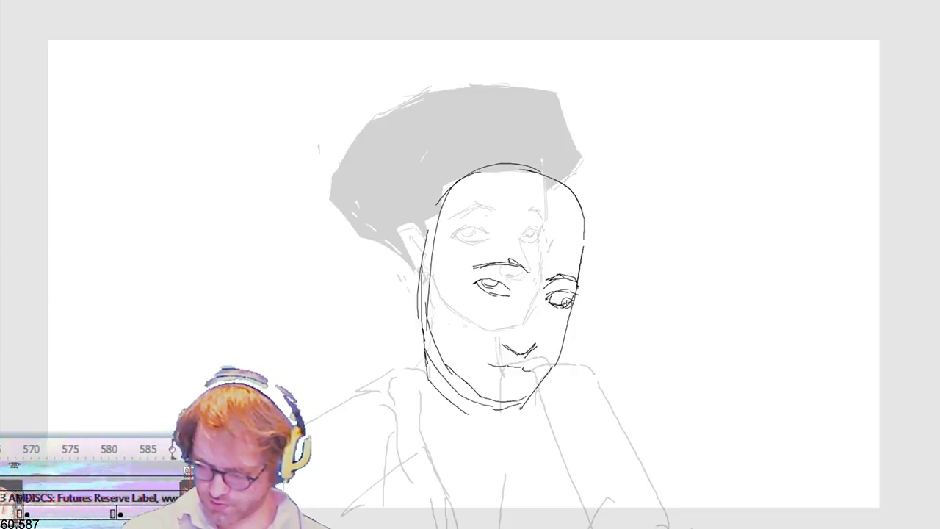
left_click_drag(548, 302, 573, 299)
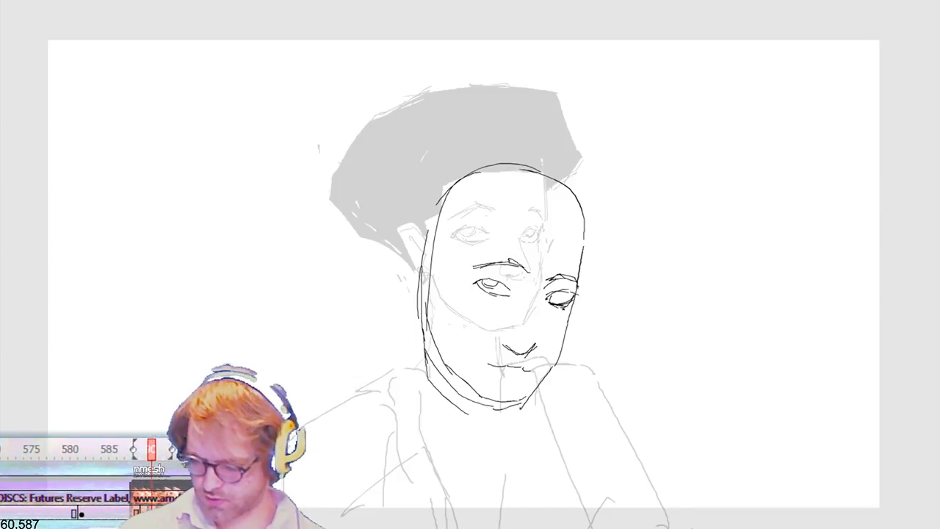
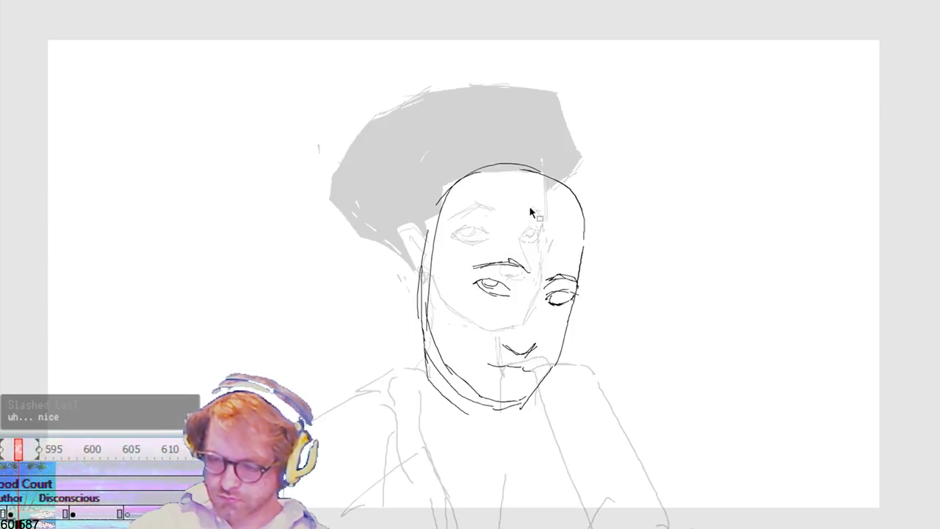
Step: Sketch the hairline and the hair's left-hand edge on the rough three-quarter head, undoing the first attempt at its top outline
mouse_move(497, 222)
left_mouse_down()
mouse_move(548, 226)
mouse_move(488, 215)
mouse_move(453, 253)
left_mouse_up()
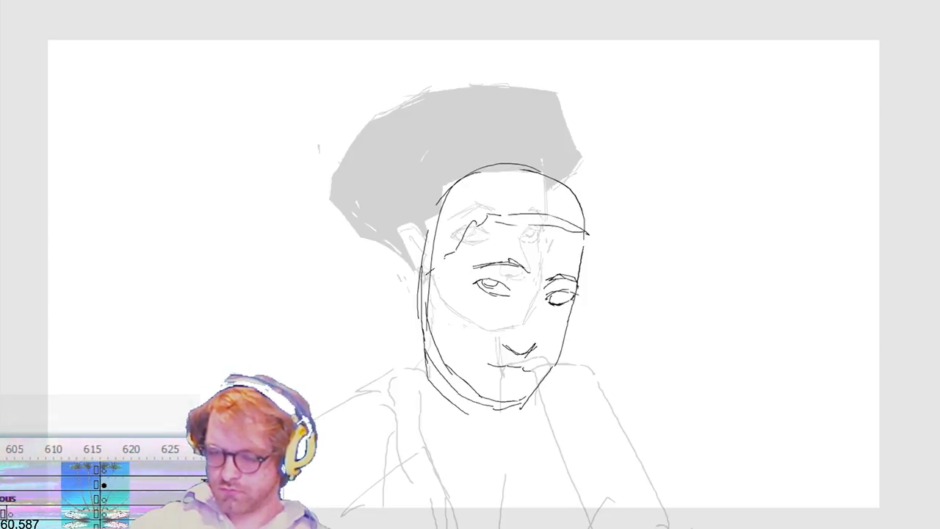
left_click_drag(417, 285, 369, 253)
mouse_move(359, 209)
left_mouse_down()
mouse_move(397, 151)
mouse_move(505, 116)
left_mouse_up()
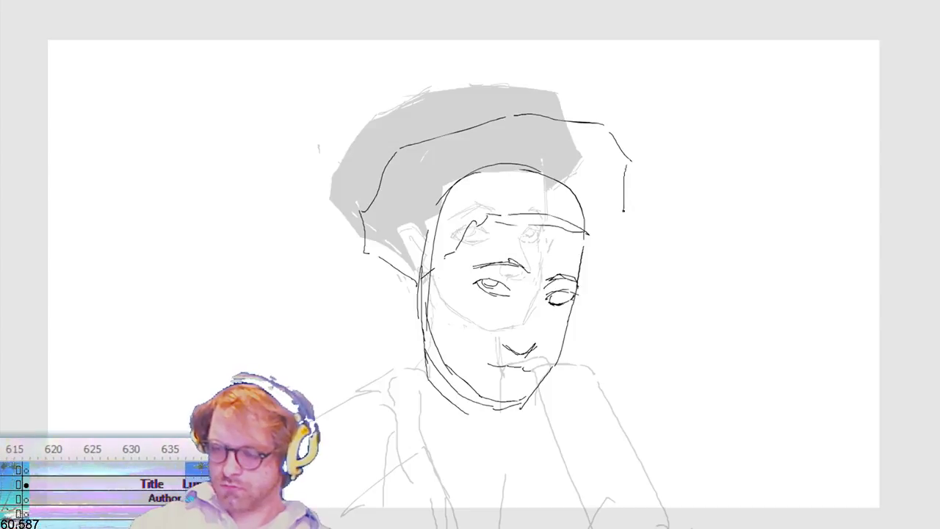
key("ctrl+z")
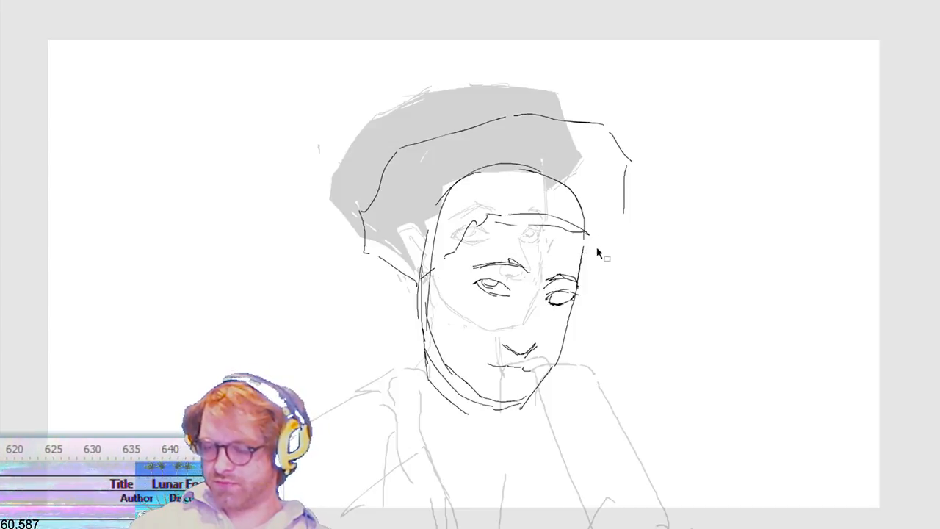
key("ctrl+z")
key("ctrl+z")
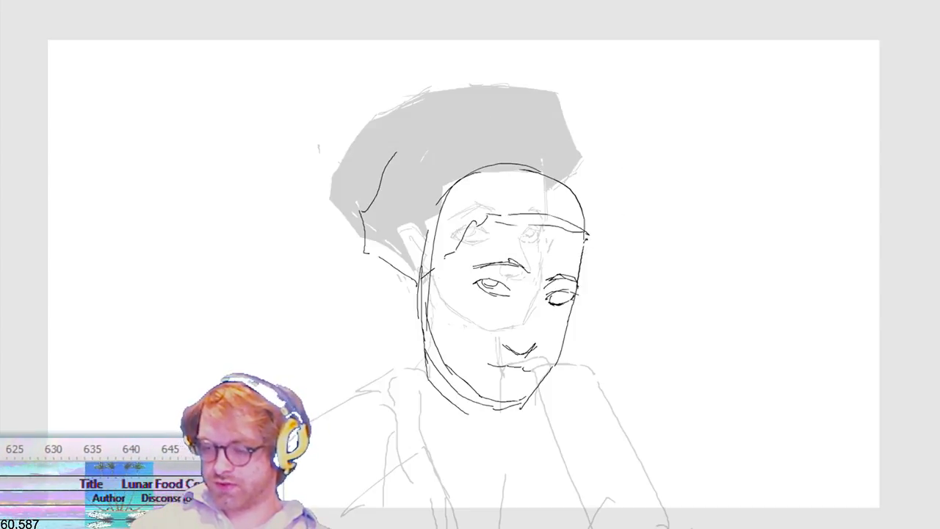
Step: Complete the angular hair outline around the skull and add the ear, the far eye's iris and the nose-bridge line
mouse_move(617, 218)
left_mouse_down()
mouse_move(626, 160)
mouse_move(552, 99)
mouse_move(445, 103)
mouse_move(378, 184)
left_mouse_up()
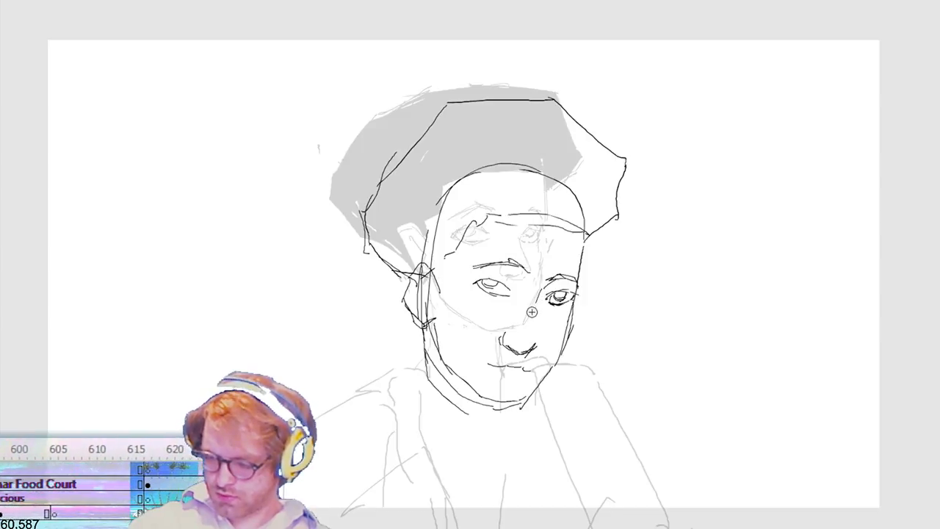
left_click_drag(538, 325, 534, 299)
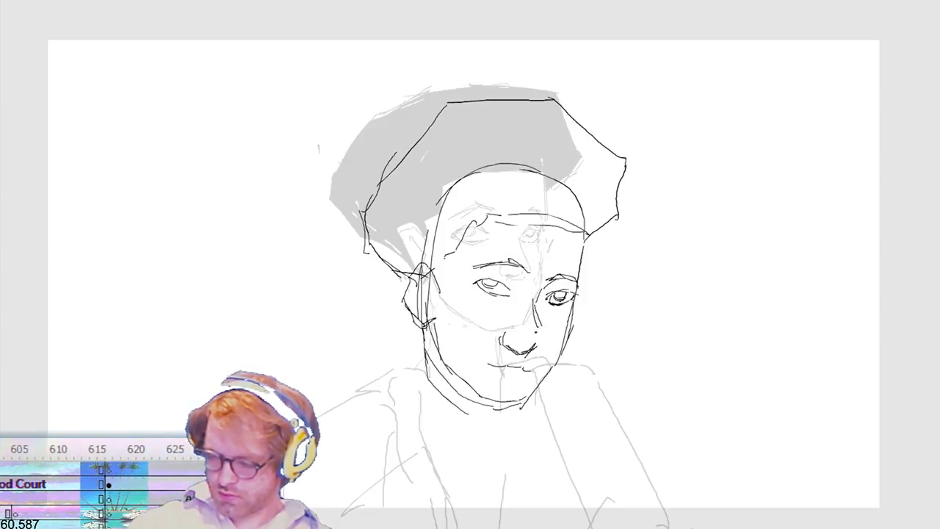
key("Return")
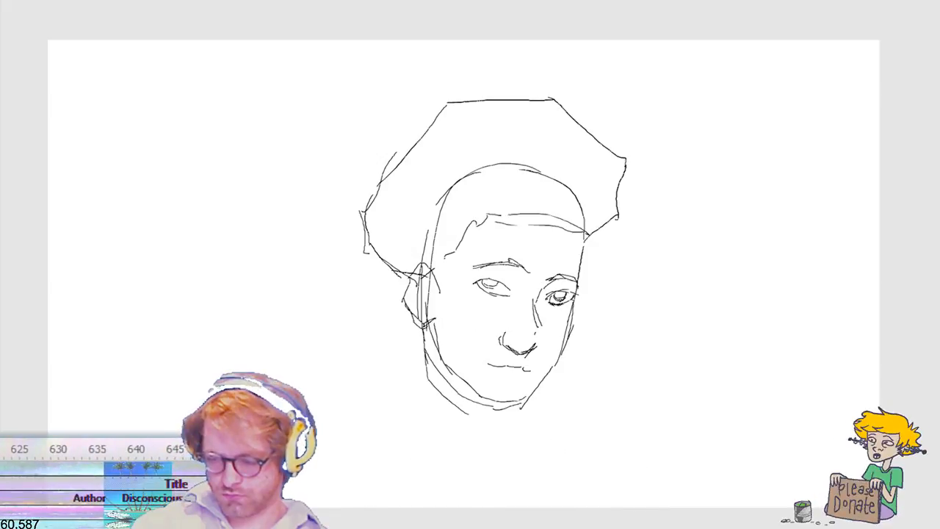
Step: Draw a larger angular outline outside the first hair shape and fill the hair solid black
mouse_move(404, 283)
left_mouse_down()
mouse_move(360, 247)
mouse_move(346, 208)
mouse_move(385, 149)
mouse_move(451, 88)
mouse_move(581, 80)
mouse_move(636, 150)
mouse_move(642, 203)
mouse_move(585, 244)
mouse_move(586, 223)
mouse_move(490, 216)
mouse_move(430, 270)
mouse_move(421, 263)
left_mouse_up()
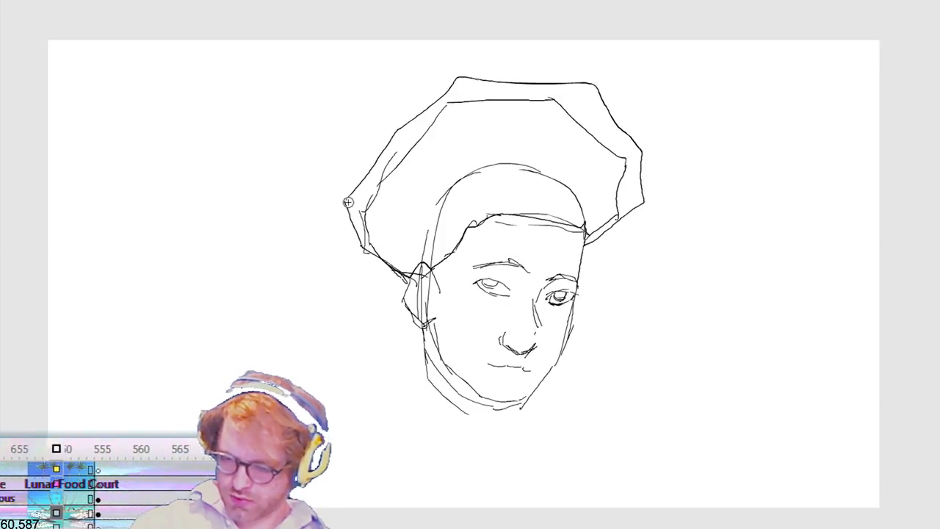
left_click(387, 209)
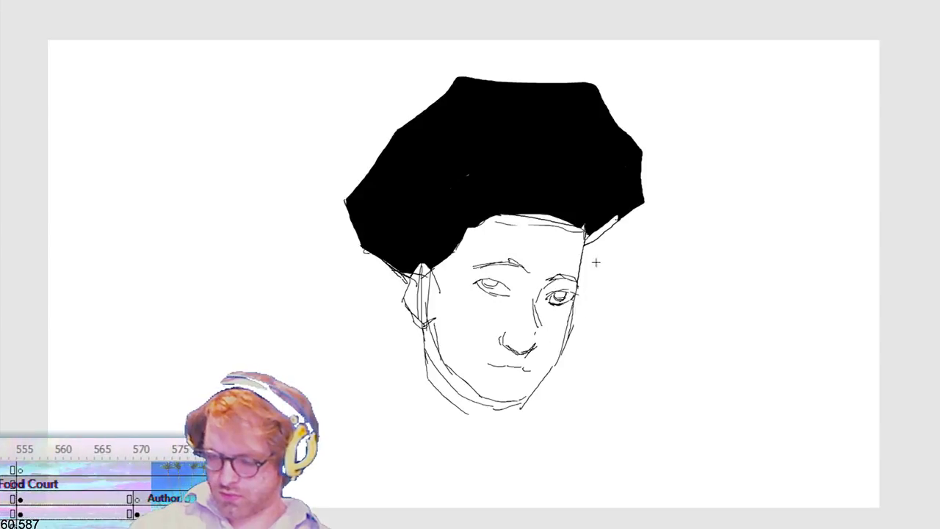
Step: Scale the whole black-haired head down slightly towards its upper right corner and nudge it down and to the right
key("ctrl+a")
key("q")
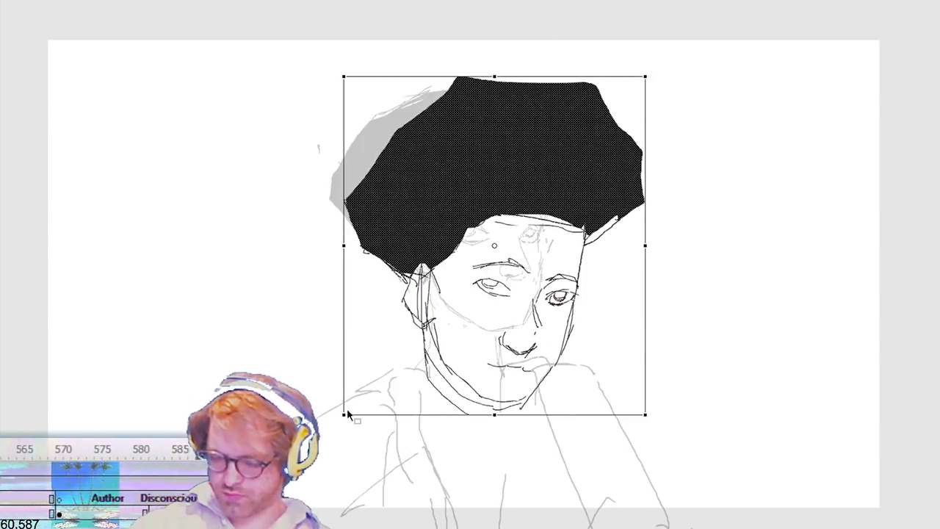
left_click_drag(350, 409, 372, 383)
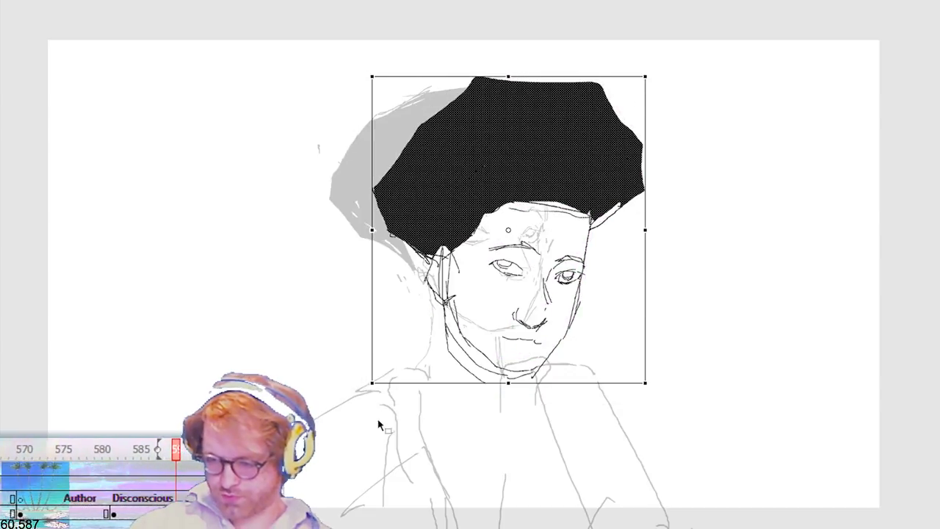
key("shift+Left")
key("shift+Left")
key("shift+Left")
key("shift+Down")
key("shift+Right")
key("shift+Right")
key("shift+Down")
key("shift+Right")
key("shift+Down")
key("shift+Right")
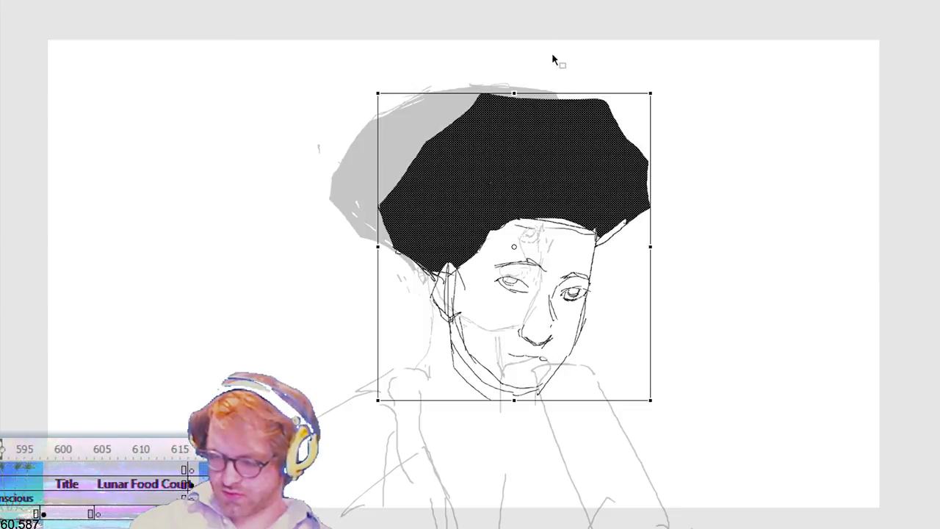
Step: Join the far cheek contour below the eye and remove the doubled outer lines along the jaw and chin
key("b")
key("e")
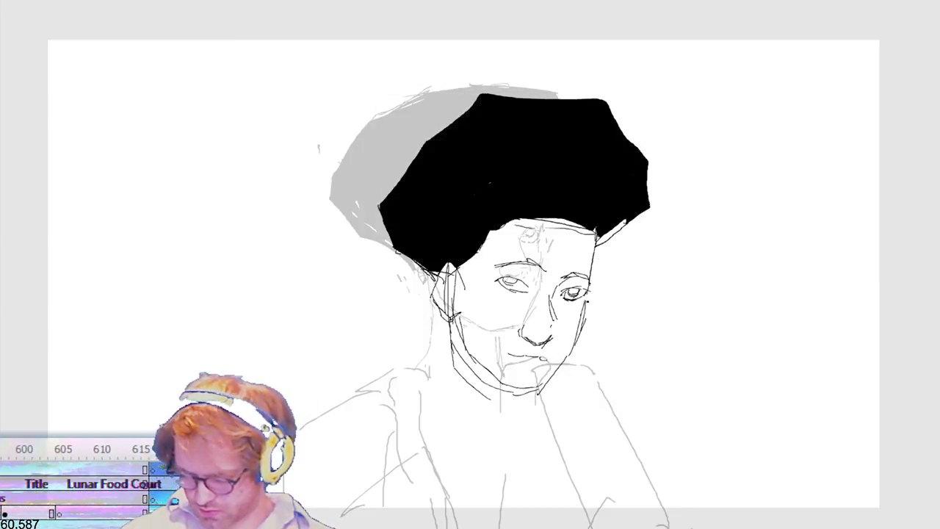
left_click_drag(586, 302, 582, 329)
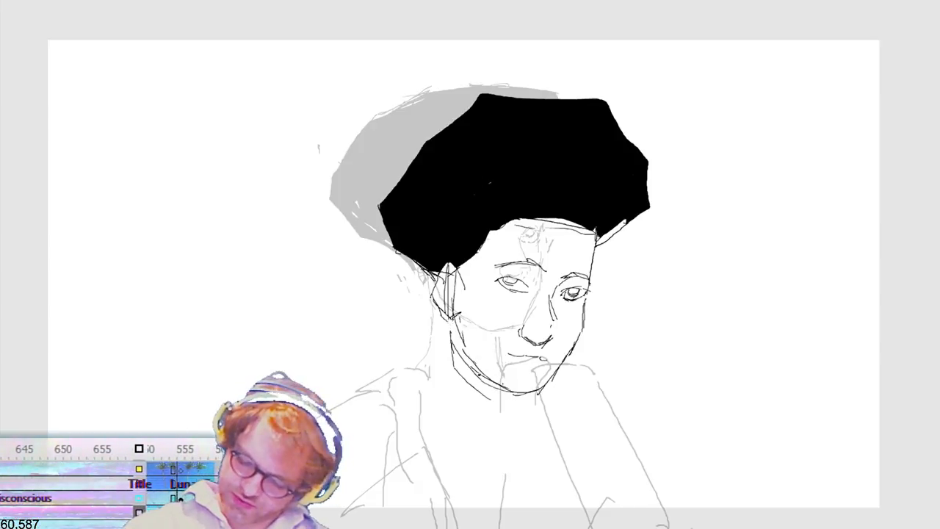
key("ctrl+z")
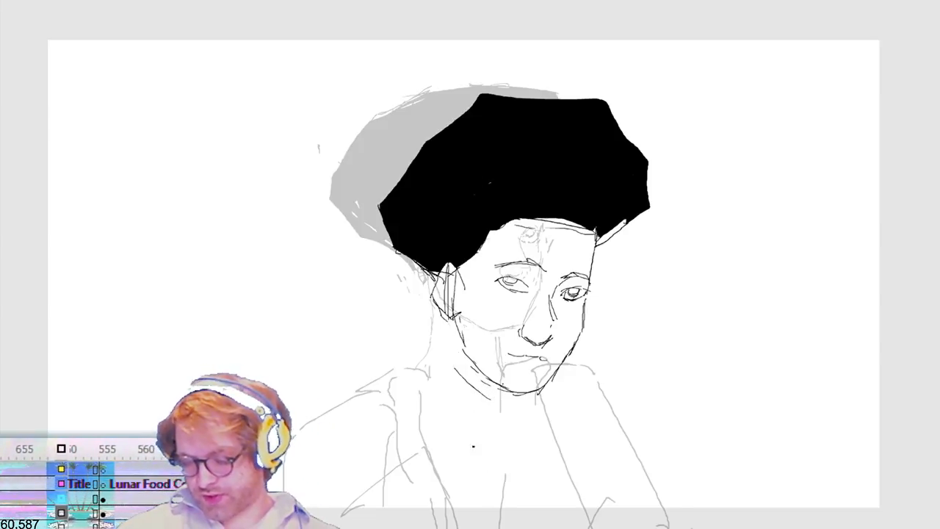
key("ctrl+z")
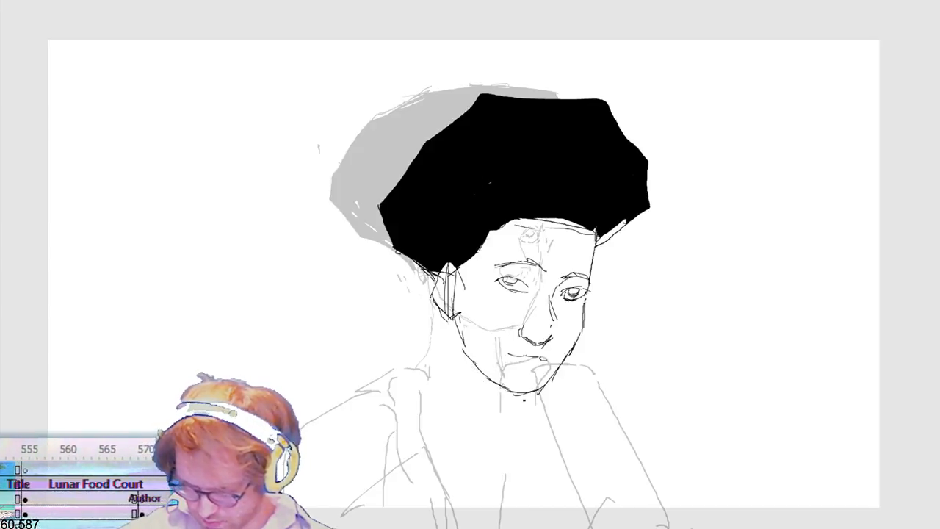
Step: Trim the hair mass to a lower, narrower shape, then add a wavy bulge along its left-hand edge and fill it black
key("Return")
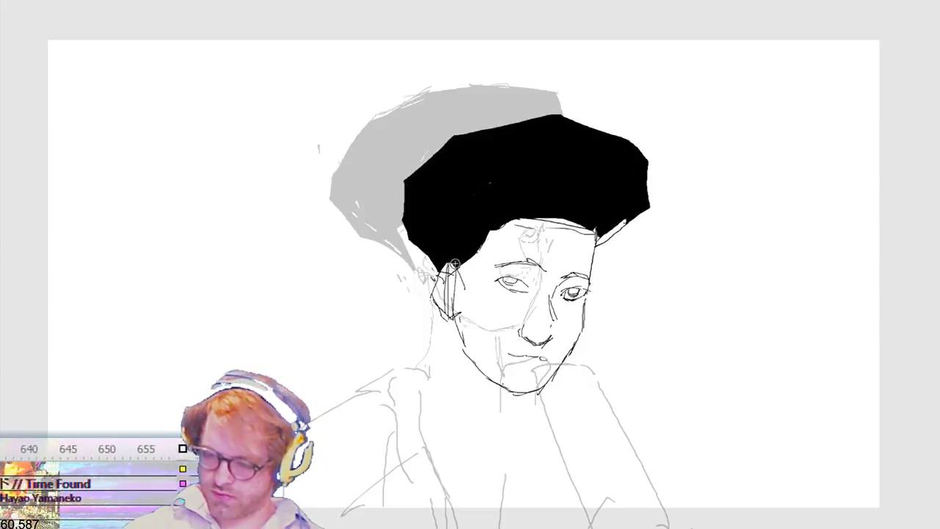
mouse_move(402, 234)
left_mouse_down()
mouse_move(394, 203)
mouse_move(406, 169)
mouse_move(441, 158)
left_mouse_up()
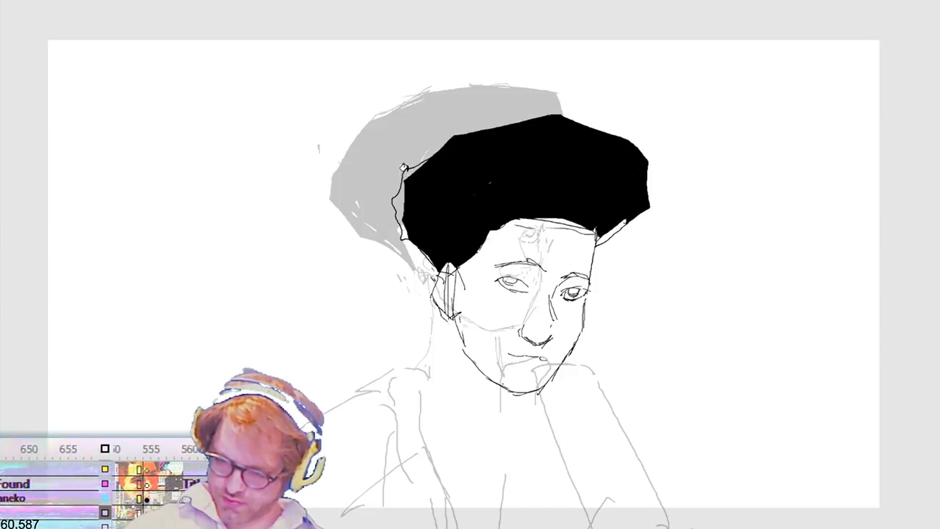
left_click(403, 176)
Step: Go to the front-facing drawing with cyan lips, draw a larger jagged outline around its hair and fill it black
left_click(460, 1)
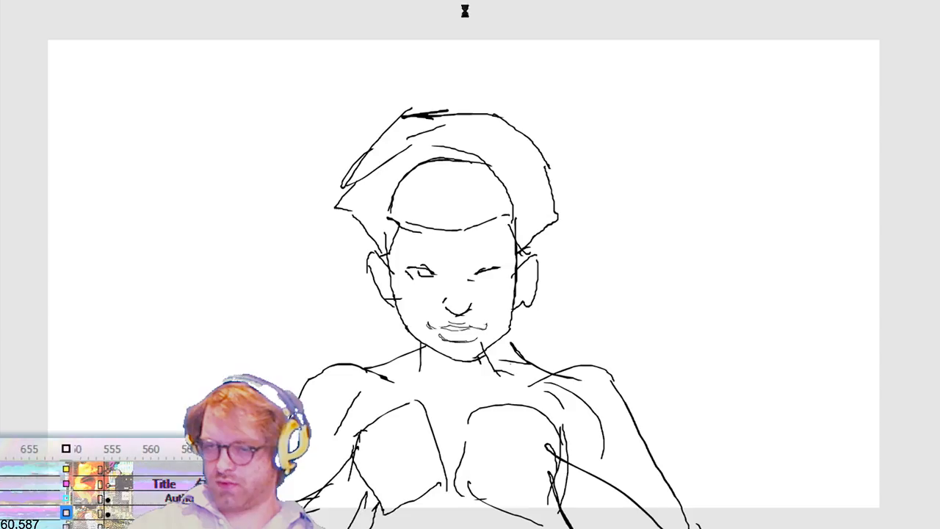
key("Return")
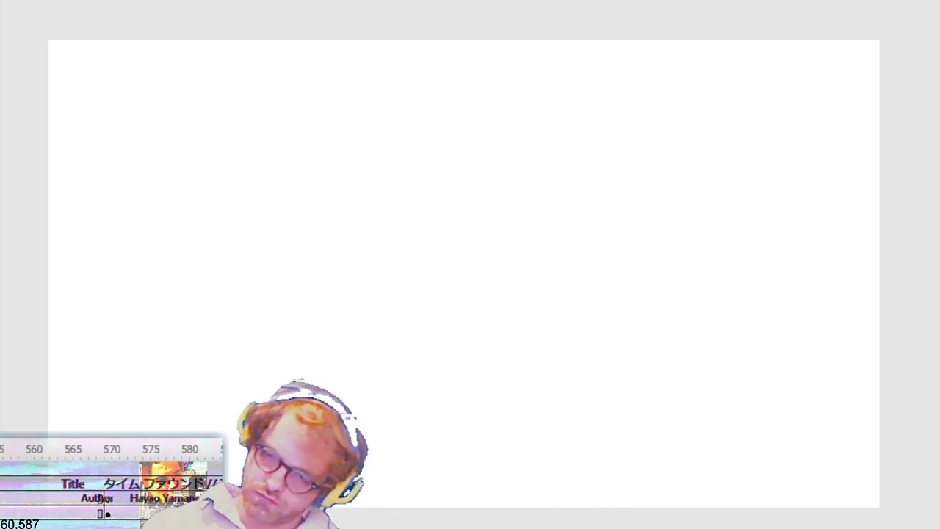
mouse_move(387, 221)
left_mouse_down()
mouse_move(338, 194)
mouse_move(347, 150)
mouse_move(378, 102)
mouse_move(432, 71)
mouse_move(541, 94)
mouse_move(559, 176)
mouse_move(544, 204)
left_mouse_up()
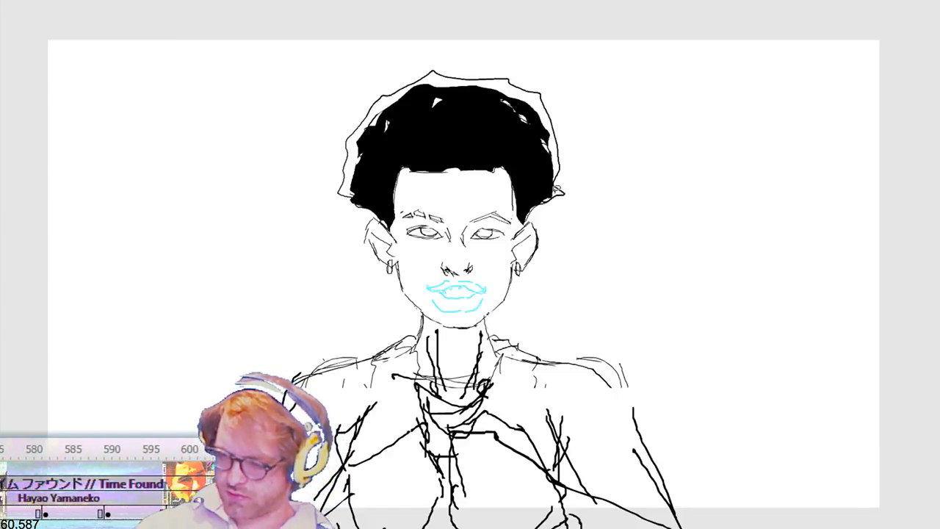
left_click(556, 191)
left_click(549, 135)
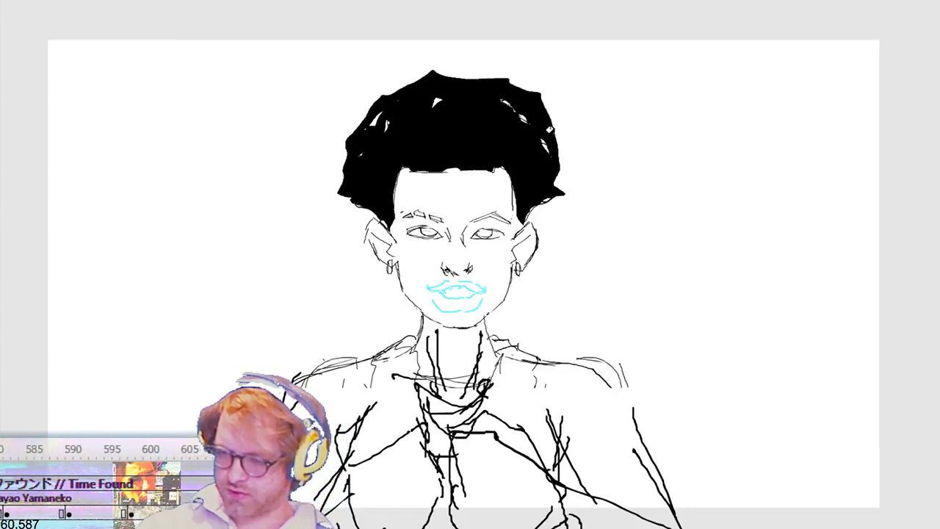
Step: On the following front-facing rough, outline the fuller hair and hairline over the ghosted pose and fill the hair
key("period")
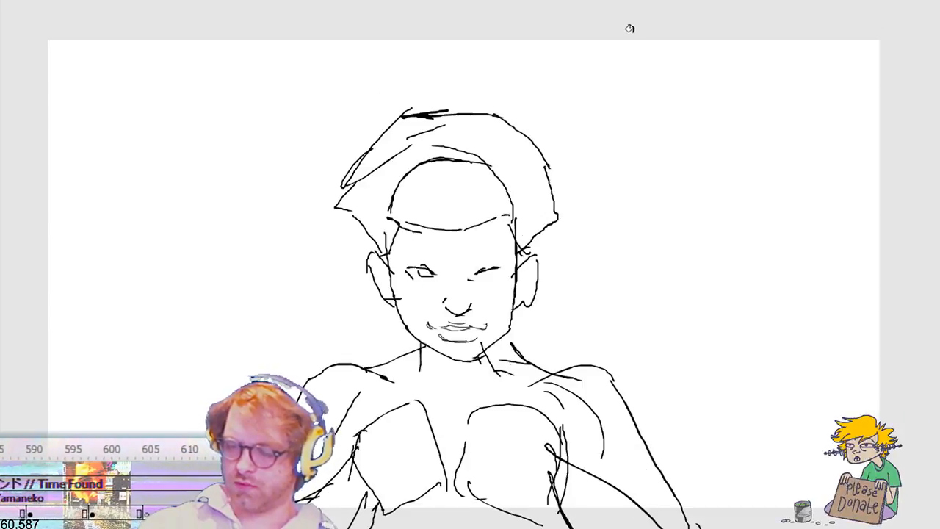
key("period")
key("period")
key("comma")
key("period")
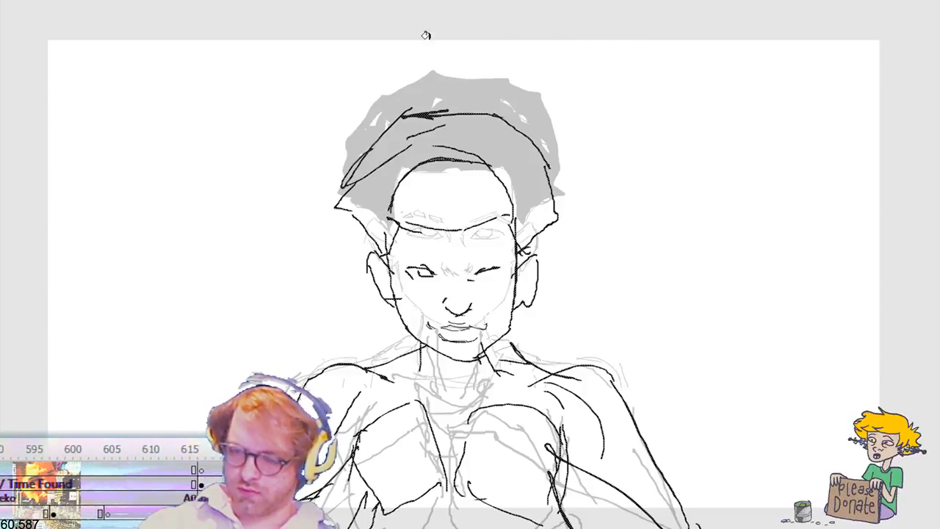
mouse_move(364, 230)
left_mouse_down()
mouse_move(337, 217)
mouse_move(358, 152)
mouse_move(396, 109)
mouse_move(436, 86)
mouse_move(496, 89)
mouse_move(539, 134)
mouse_move(565, 185)
mouse_move(554, 213)
left_mouse_up()
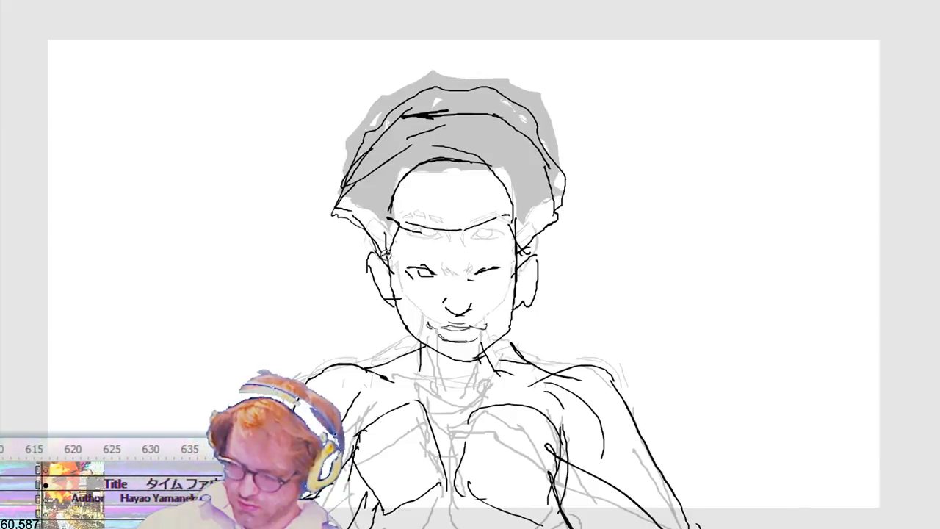
left_click_drag(399, 222, 499, 217)
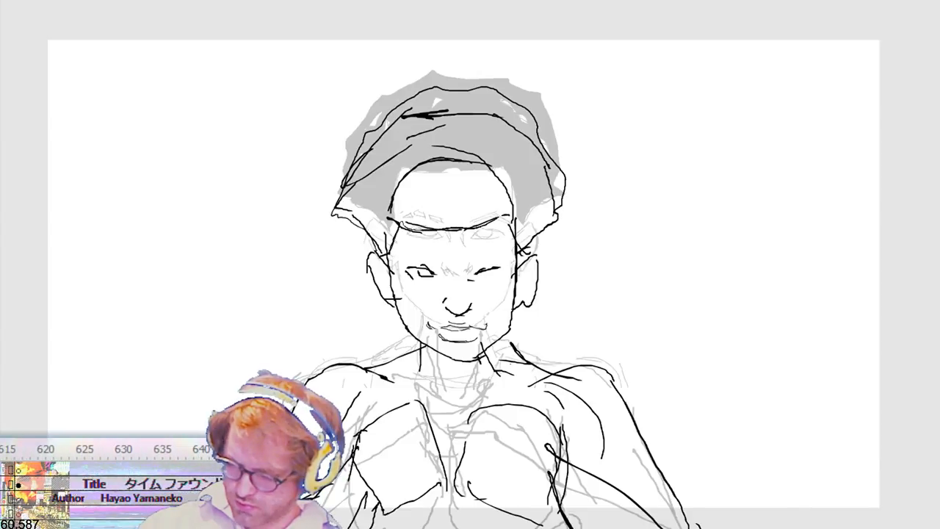
left_click(529, 214)
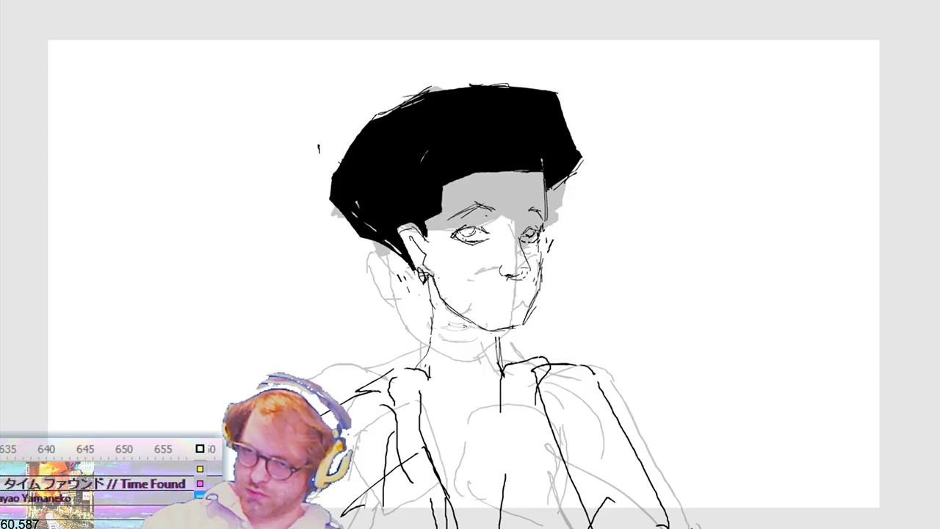
Step: Shift the head of the next three-quarter drawing slightly right, then redraw its neck sides, throat lines and curved neckline
left_click_drag(315, 58, 609, 331)
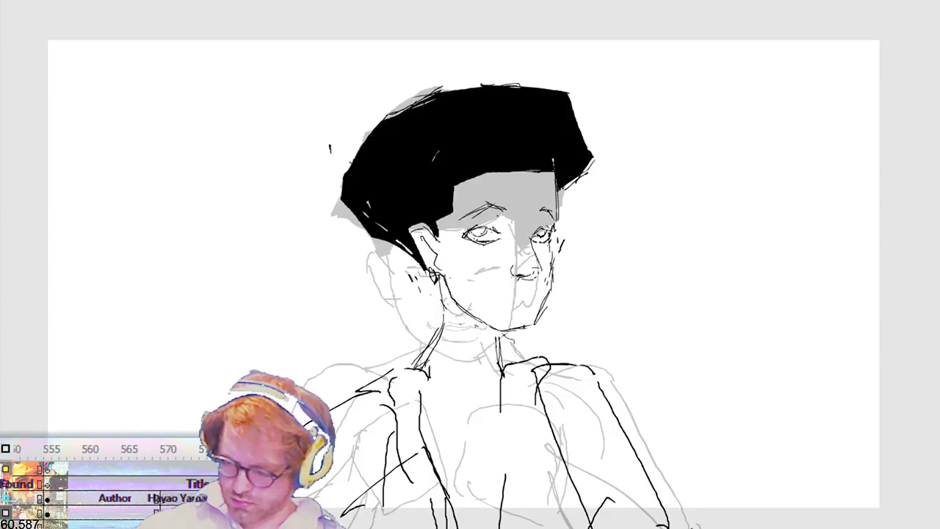
left_click_drag(502, 332, 505, 375)
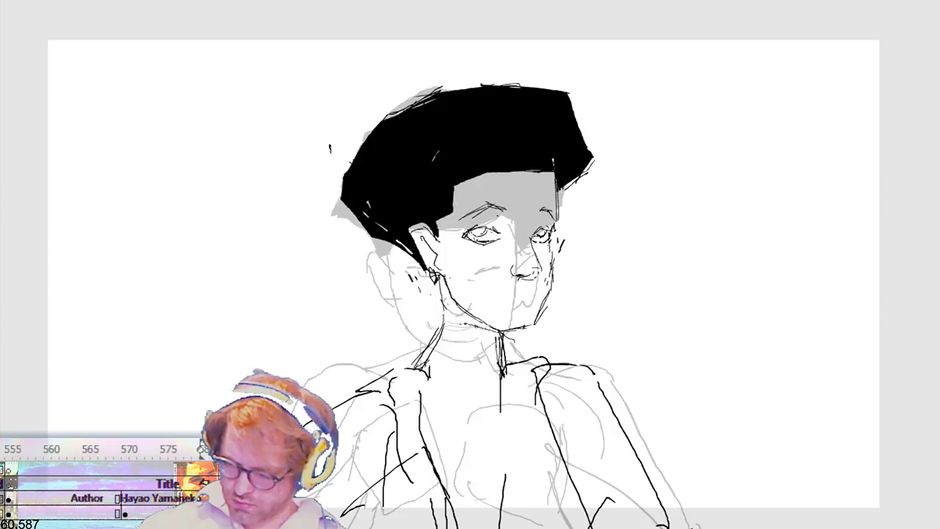
left_click_drag(456, 327, 460, 366)
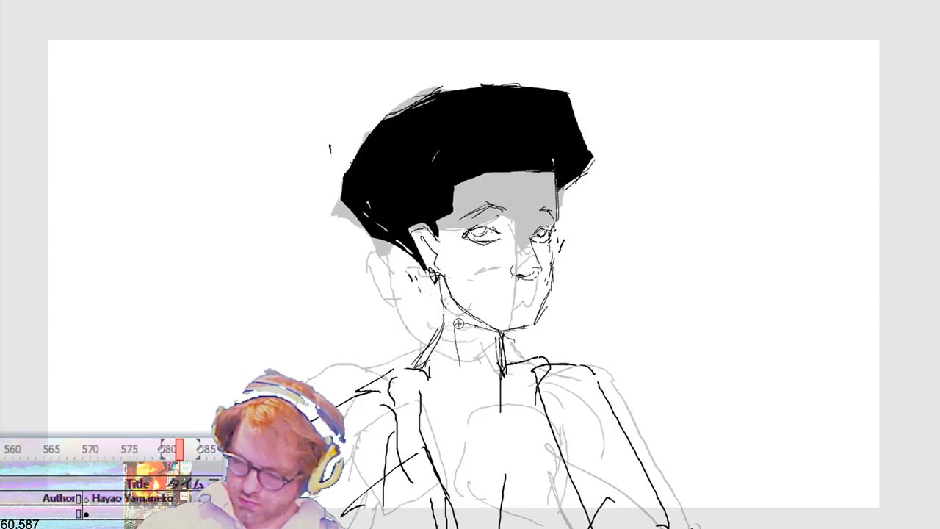
left_click_drag(459, 323, 464, 366)
mouse_move(474, 378)
left_mouse_down()
mouse_move(497, 386)
mouse_move(497, 407)
left_mouse_up()
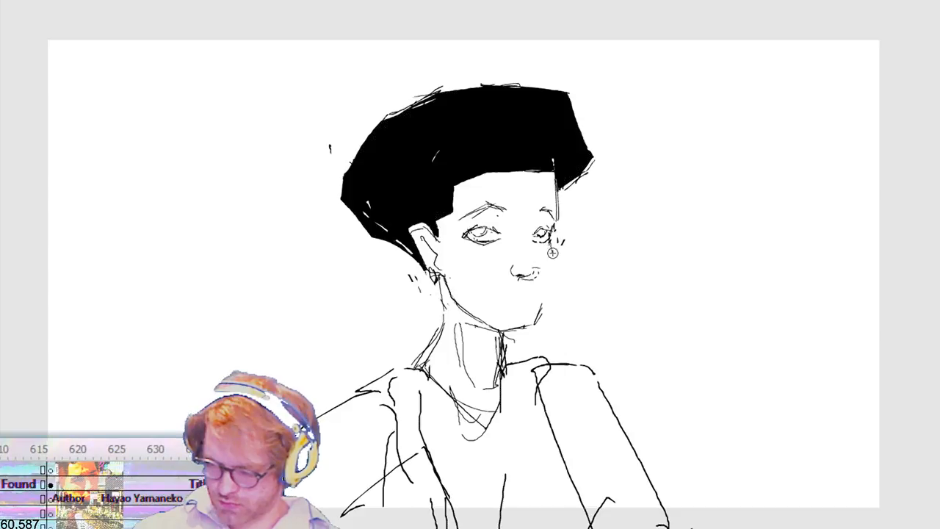
Step: Redraw the far cheek contour of the three-quarter head as a clean line from the eye to the chin
left_click_drag(551, 238, 556, 255)
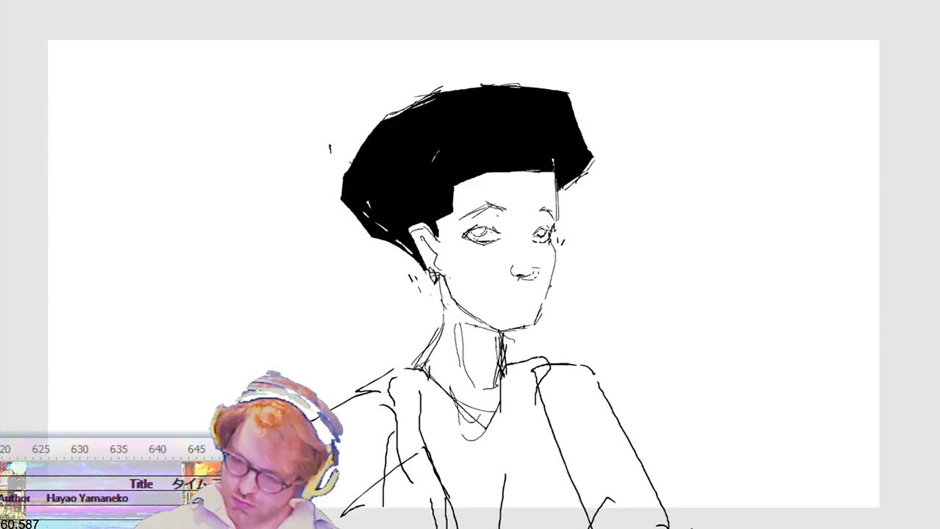
left_click_drag(540, 316, 556, 252)
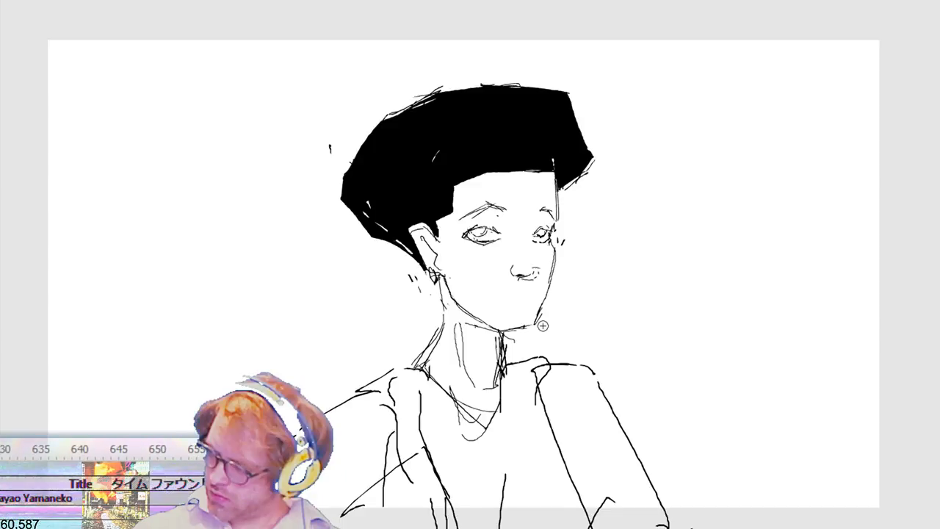
left_click_drag(558, 252, 551, 286)
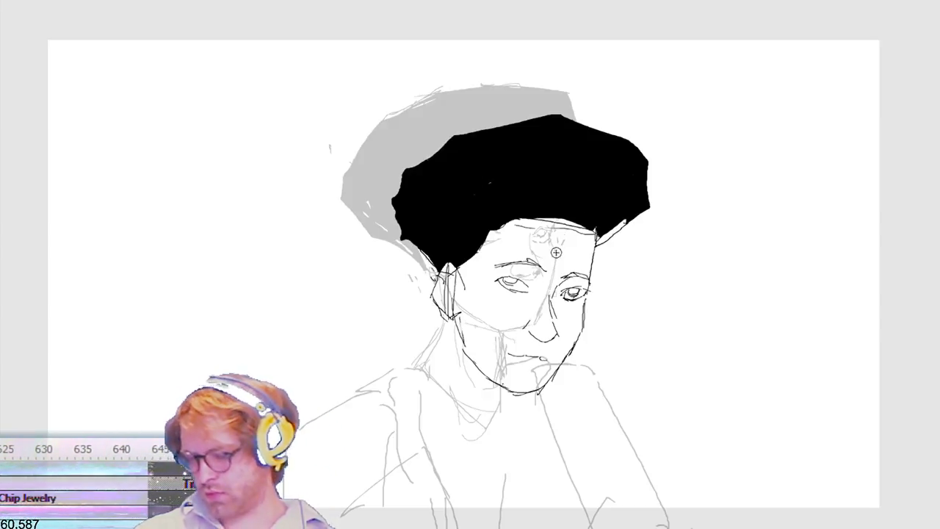
Step: Skew the nose of the three-quarter head so its base shifts slightly towards the far cheek and sits a little lower
left_click_drag(511, 342, 560, 298)
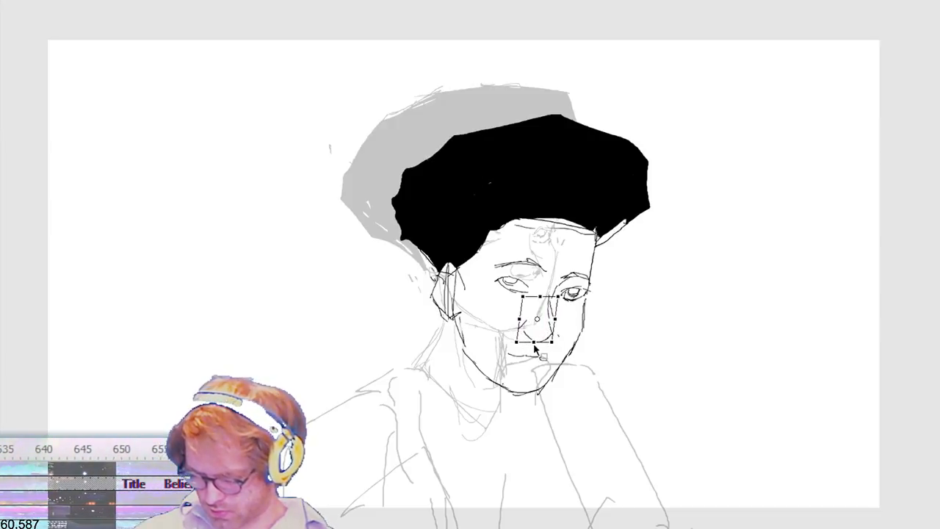
left_click_drag(534, 342, 548, 346)
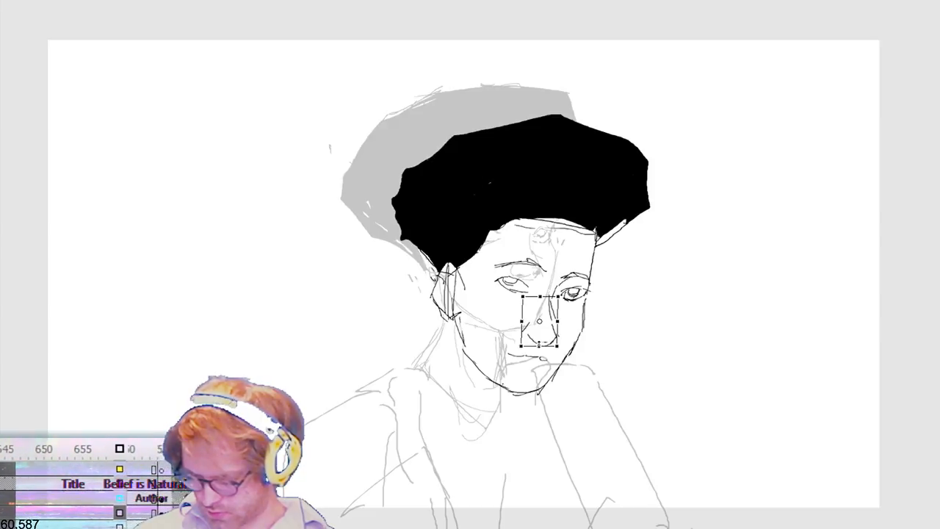
left_click(653, 358)
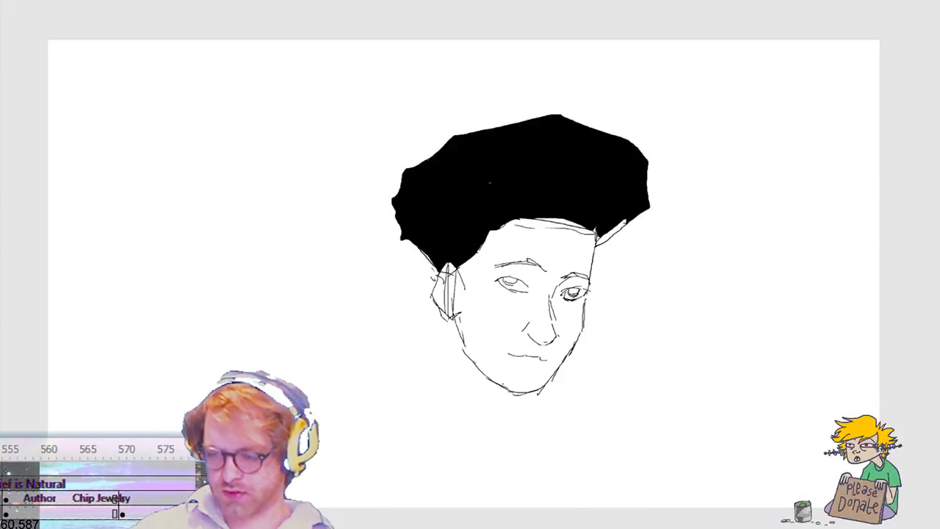
Step: Shorten the nose of the three-quarter head slightly between the eyes and the mouth
key("ctrl+a")
mouse_move(512, 296)
left_mouse_down()
mouse_move(542, 354)
mouse_move(554, 336)
left_mouse_up()
left_click(487, 301)
left_click_drag(478, 299, 596, 271)
mouse_move(511, 352)
left_mouse_down()
mouse_move(571, 311)
mouse_move(563, 303)
left_mouse_up()
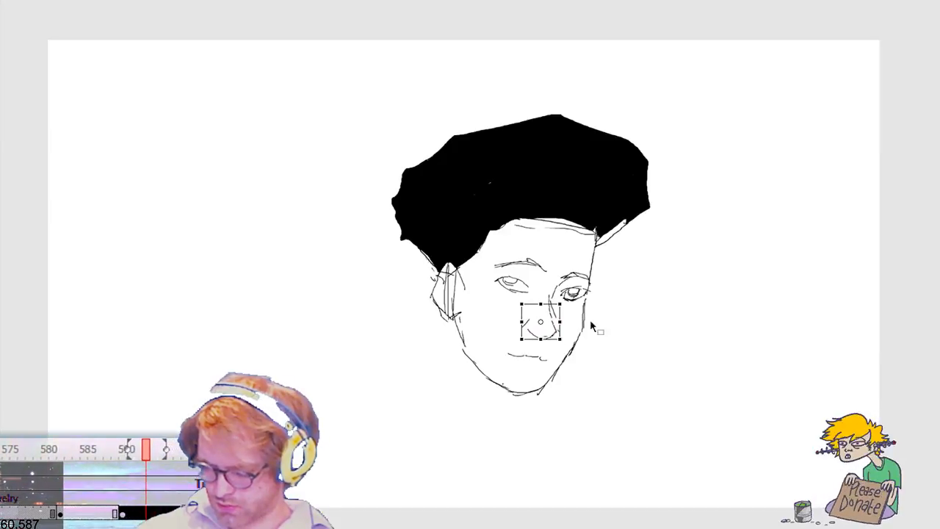
left_click(608, 359)
Step: Delete the mouth of the three-quarter head and try out a new mouth stroke in its place
left_click_drag(496, 345, 556, 375)
key("Delete")
left_click_drag(504, 347, 540, 351)
key("ctrl+z")
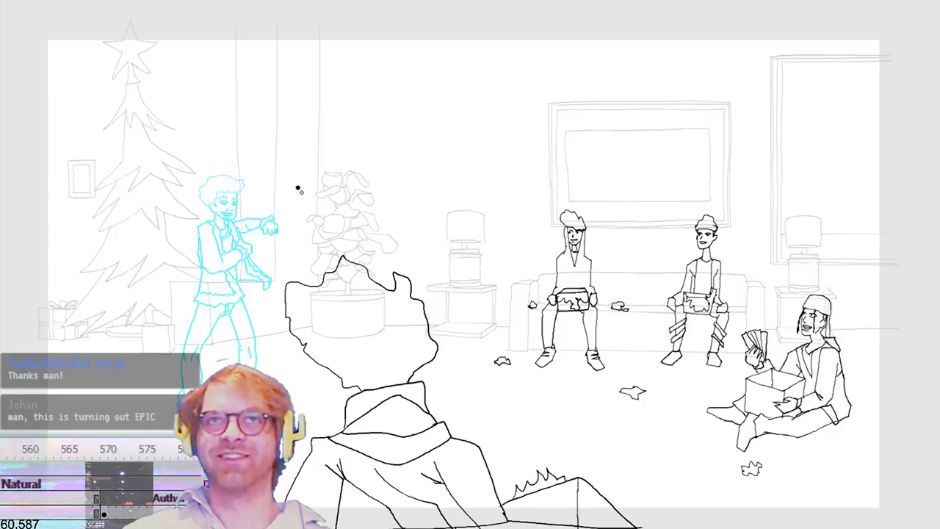
Step: Step forward through the storyboard shots, from the living-room scene past the beanie characters to the black-haired character's front-facing drawing
key(".")
key(".")
key(".")
key(".")
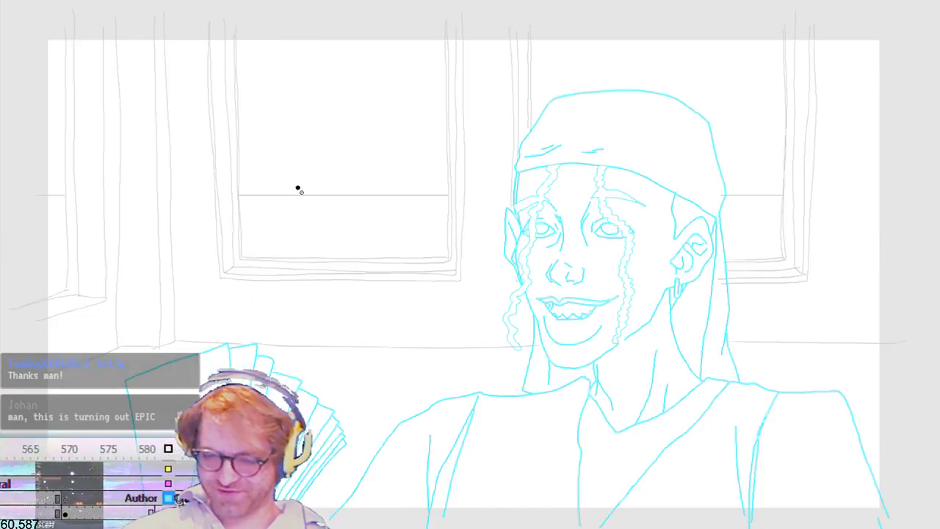
key(".")
key(".")
key(".")
key(".")
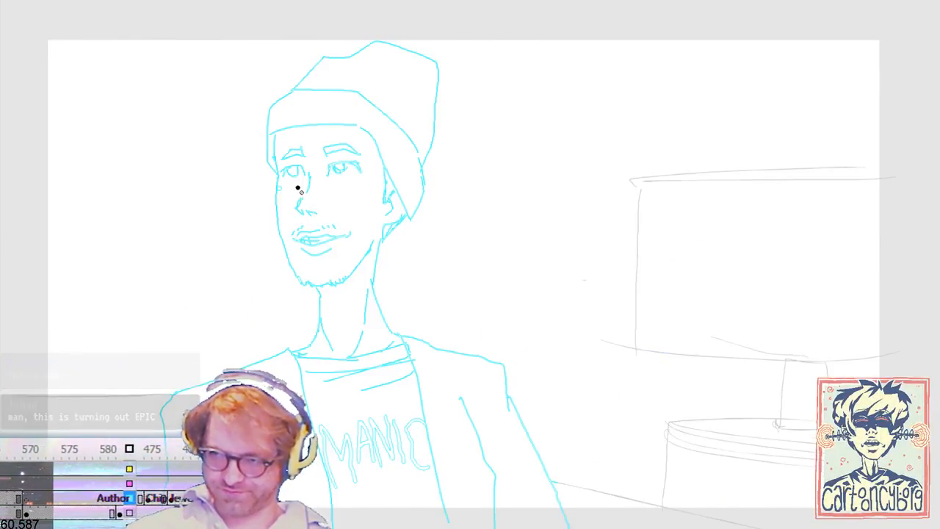
key(".")
key(".")
key(".")
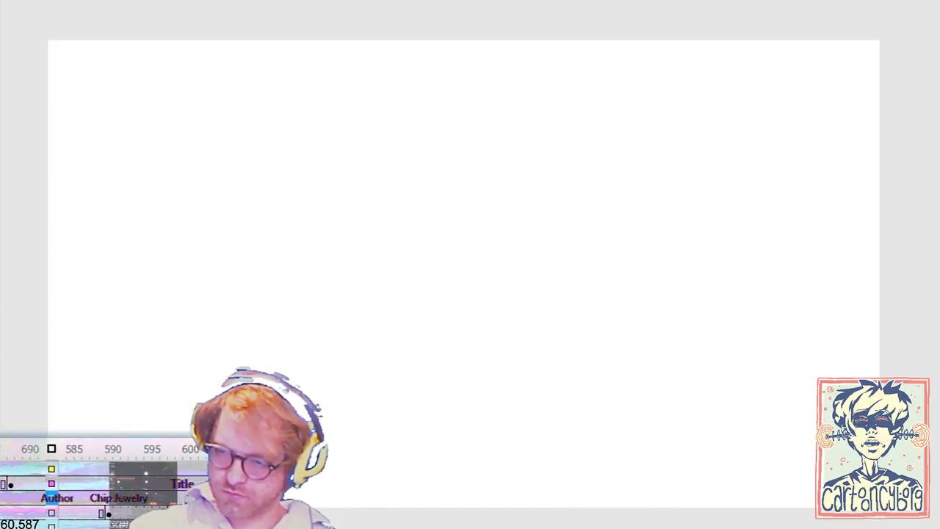
key(".")
key(".")
key(".")
key(".")
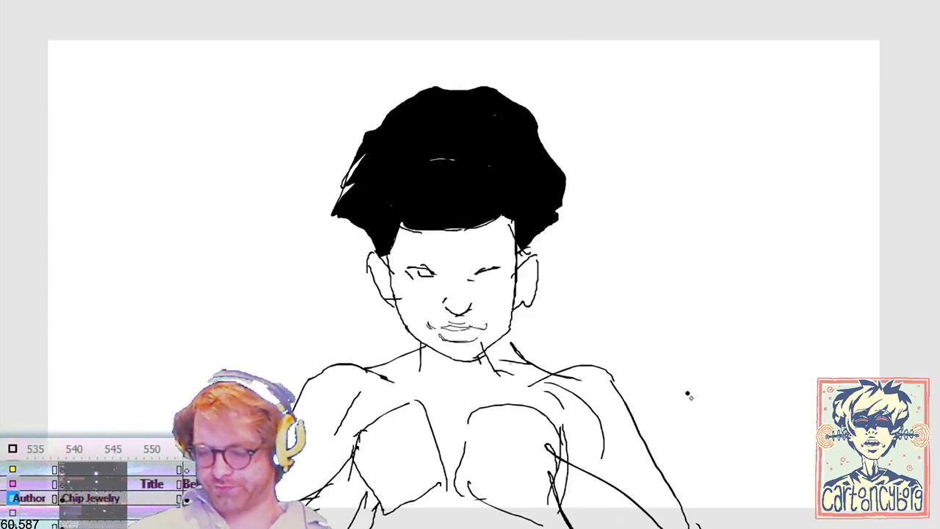
key(".")
key(".")
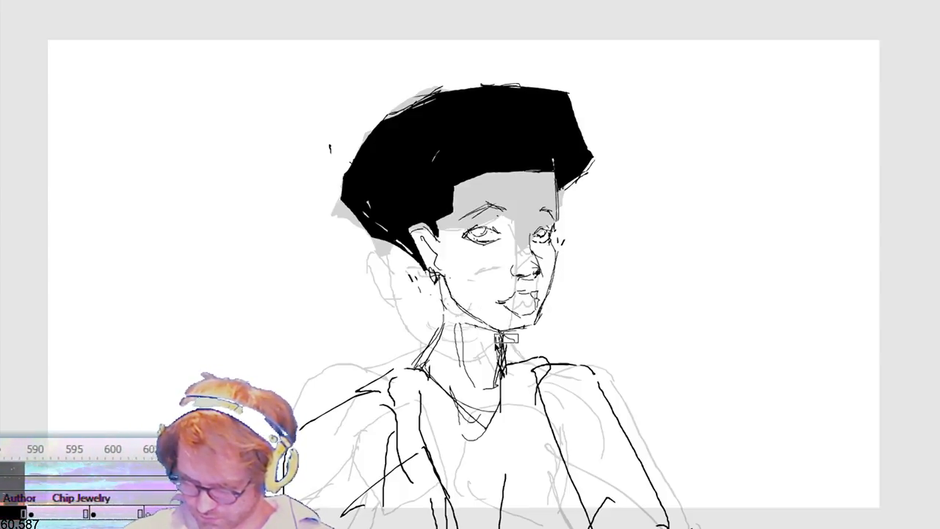
Step: Stretch the chin and lower jaw of the three-quarter drawing slightly downward over the neck
key("ctrl+t")
left_click_drag(503, 345, 503, 356)
key("ctrl+z")
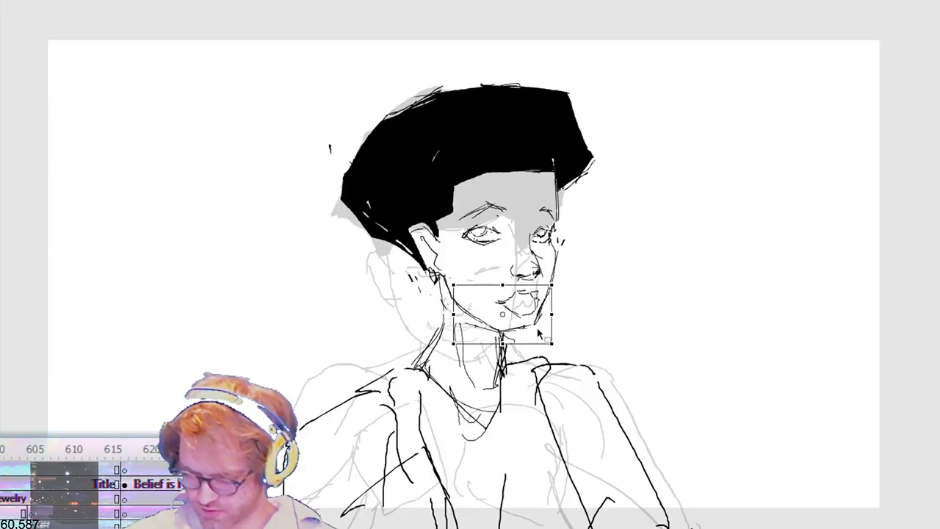
mouse_move(503, 343)
left_mouse_down()
mouse_move(502, 353)
mouse_move(528, 351)
left_mouse_up()
left_click(602, 340)
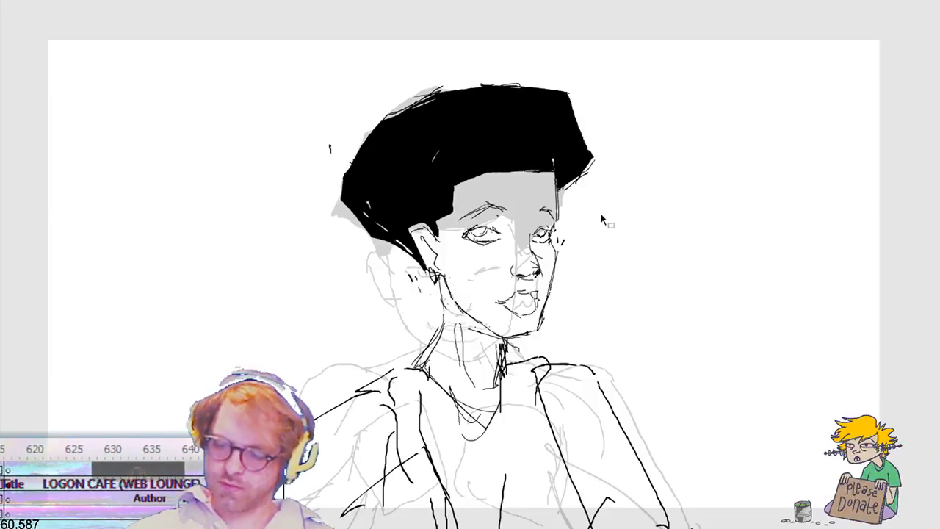
Step: Draw a slanted line over the far-side eye of the front-facing head to sharpen its brow
left_click_drag(556, 1, 556, 2)
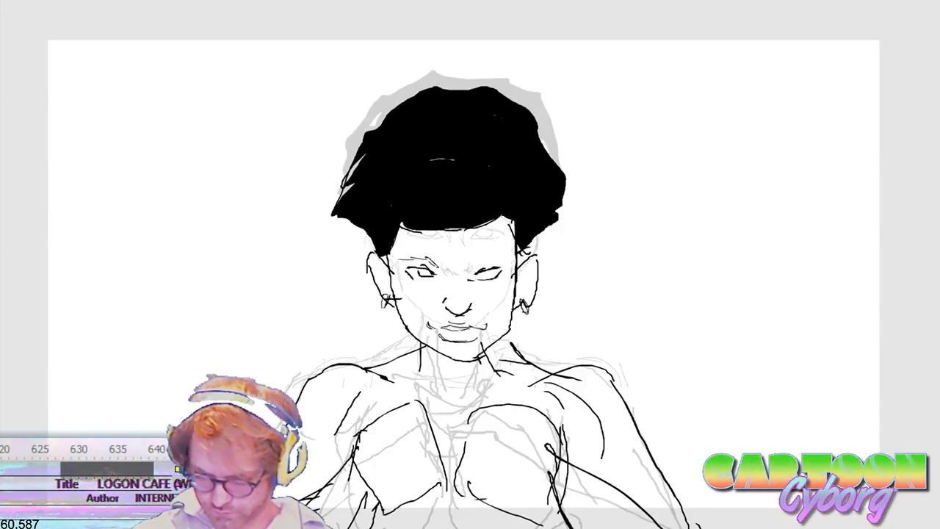
left_click_drag(470, 270, 508, 259)
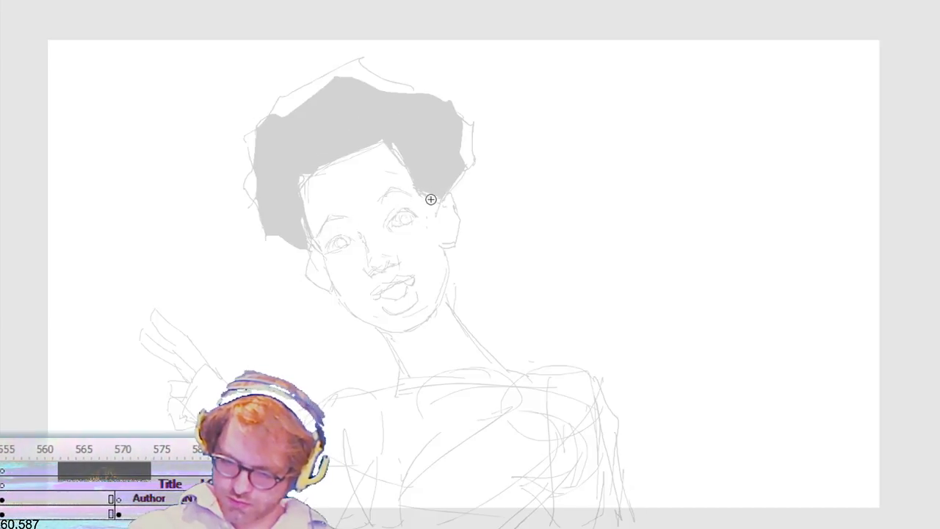
Step: Start a new tilted head over the ghosted pose by sketching its temple, jaw sides and chin
left_click_drag(397, 144, 342, 156)
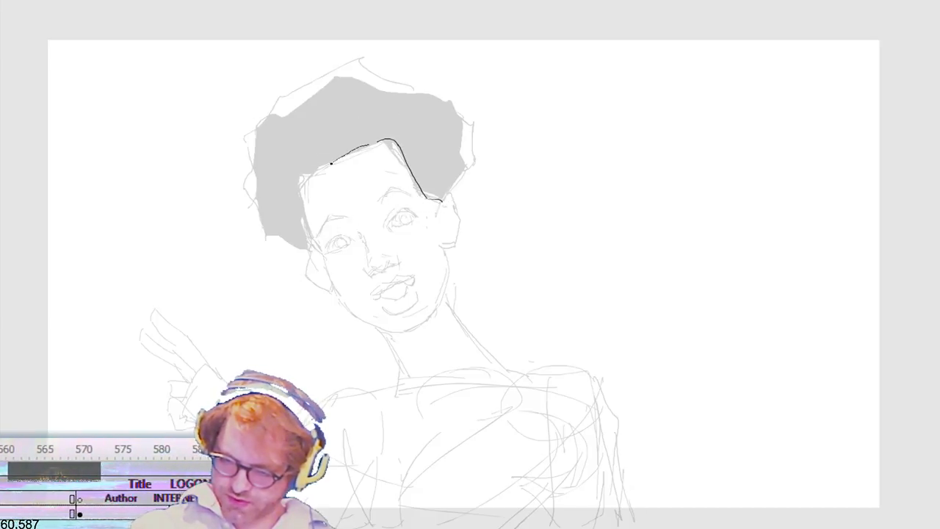
key("ctrl+z")
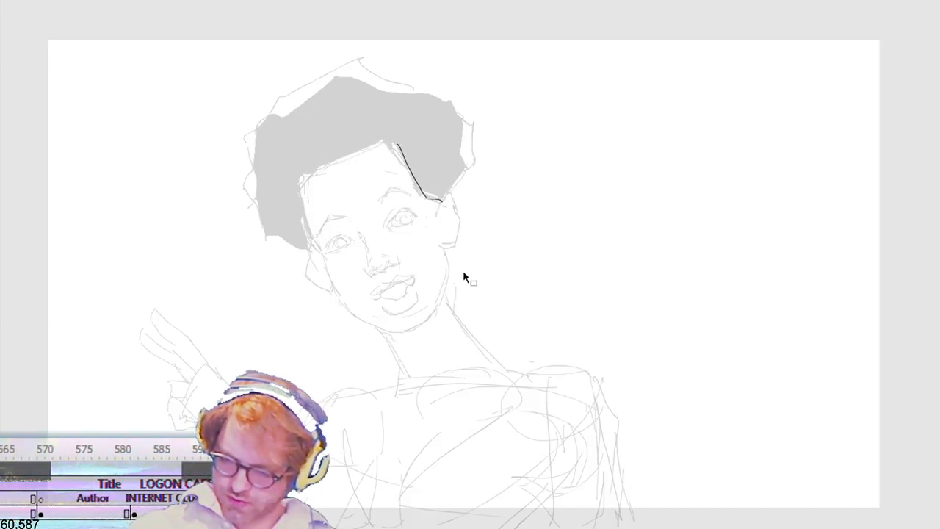
mouse_move(410, 333)
left_mouse_down()
mouse_move(455, 309)
mouse_move(466, 268)
left_mouse_up()
left_click_drag(445, 324, 468, 265)
left_click_drag(424, 327, 457, 285)
mouse_move(402, 332)
left_mouse_down()
mouse_move(353, 301)
mouse_move(325, 235)
left_mouse_up()
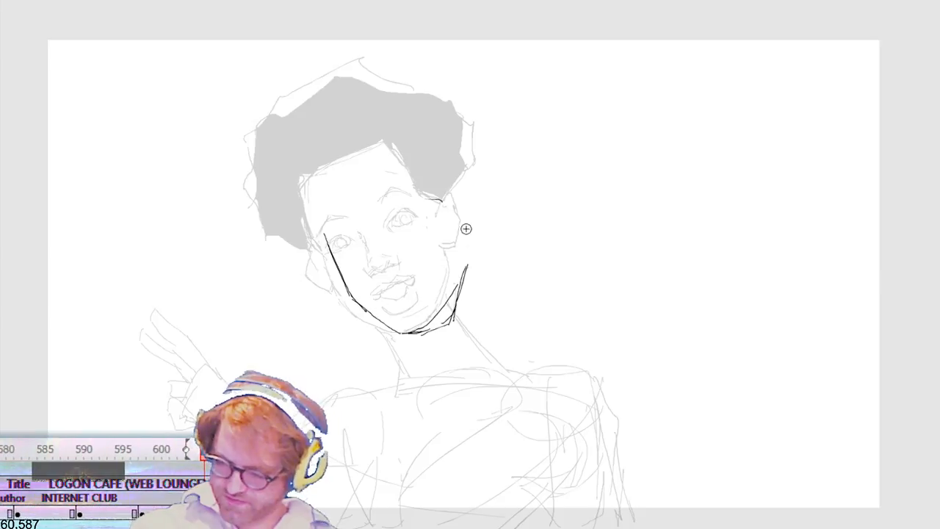
Step: Close the tilted face outline with side contours and a curved forehead line, and draw both ears
mouse_move(468, 271)
left_mouse_down()
mouse_move(451, 202)
mouse_move(467, 269)
left_mouse_up()
left_click_drag(308, 169, 325, 235)
mouse_move(312, 174)
left_mouse_down()
mouse_move(369, 135)
mouse_move(441, 189)
left_mouse_up()
mouse_move(406, 140)
left_mouse_down()
mouse_move(448, 199)
mouse_move(317, 173)
mouse_move(393, 132)
mouse_move(308, 174)
left_mouse_up()
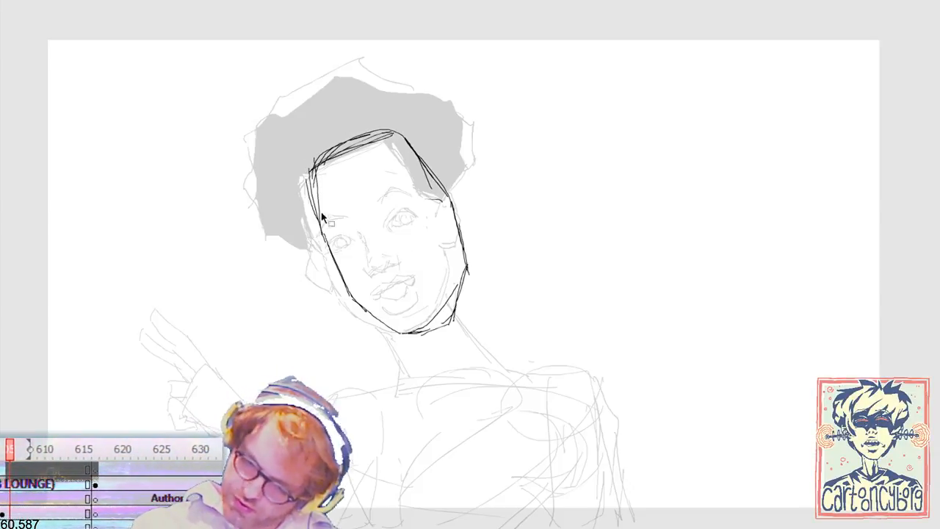
left_click_drag(319, 229, 310, 169)
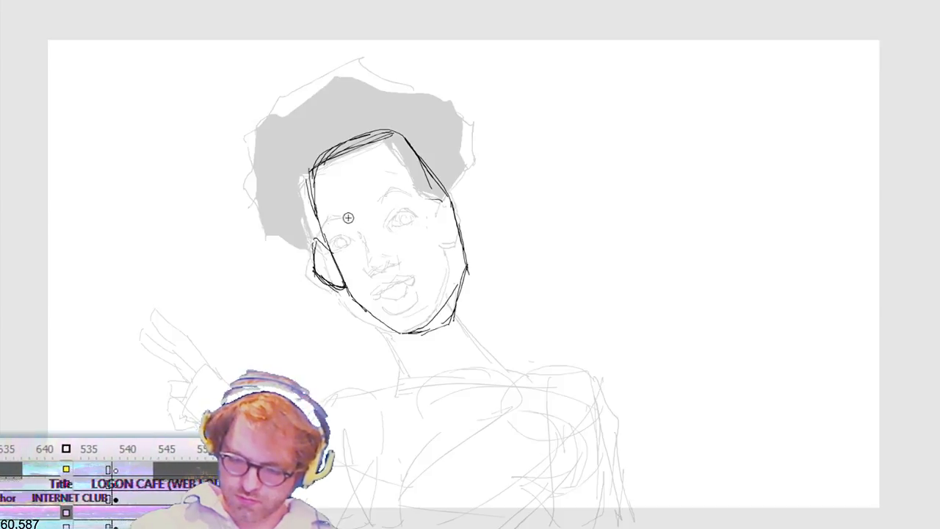
left_click_drag(473, 203, 475, 246)
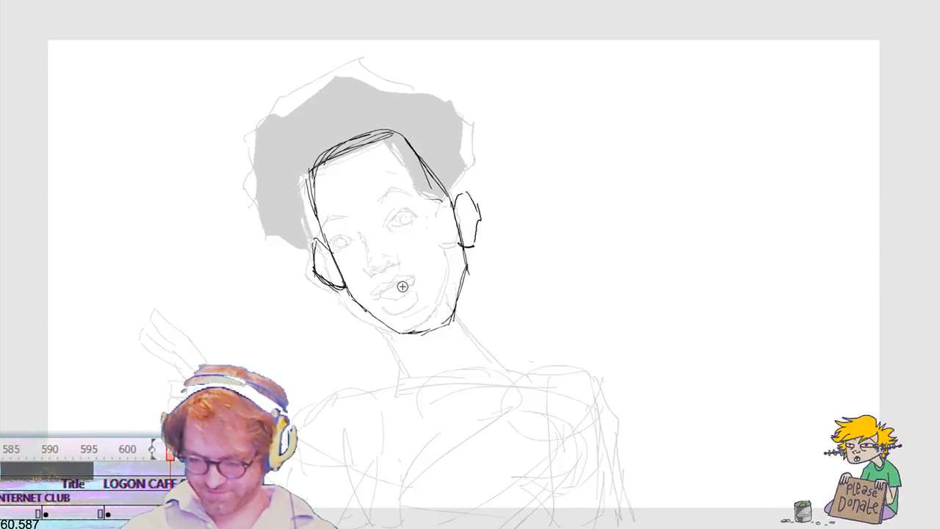
Step: Draw the nostrils and base of the nose on the tilted head, slightly beside the ghosted nose
mouse_move(388, 289)
left_mouse_down()
mouse_move(434, 279)
mouse_move(410, 298)
left_mouse_up()
key("ctrl+z")
key("ctrl+z")
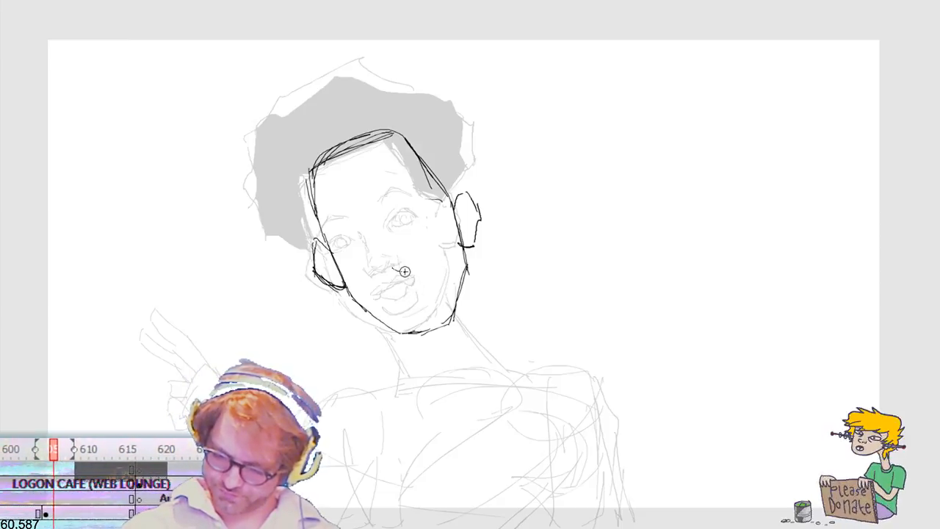
left_click_drag(401, 272, 415, 269)
mouse_move(413, 257)
left_mouse_down()
mouse_move(413, 271)
mouse_move(393, 268)
mouse_move(420, 258)
mouse_move(385, 273)
mouse_move(420, 263)
mouse_move(390, 263)
left_mouse_up()
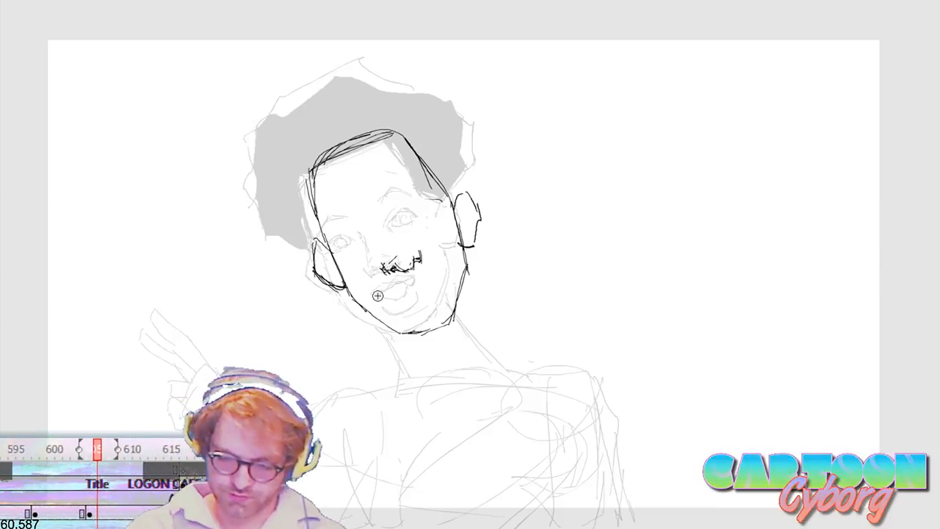
Step: Draw almond-shaped outlines for both eyes of the tilted head, redoing the lower eye as a closed shape
mouse_move(365, 233)
left_mouse_down()
mouse_move(340, 244)
mouse_move(354, 245)
left_mouse_up()
mouse_move(408, 218)
left_mouse_down()
mouse_move(425, 203)
mouse_move(442, 210)
mouse_move(423, 204)
mouse_move(410, 217)
mouse_move(429, 224)
mouse_move(437, 212)
mouse_move(429, 222)
left_mouse_up()
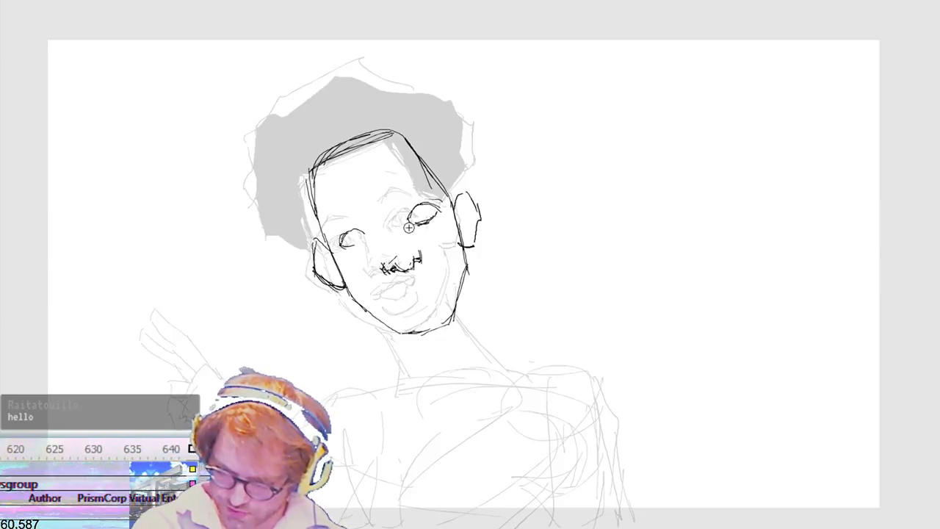
key("v")
left_click_drag(373, 214, 340, 254)
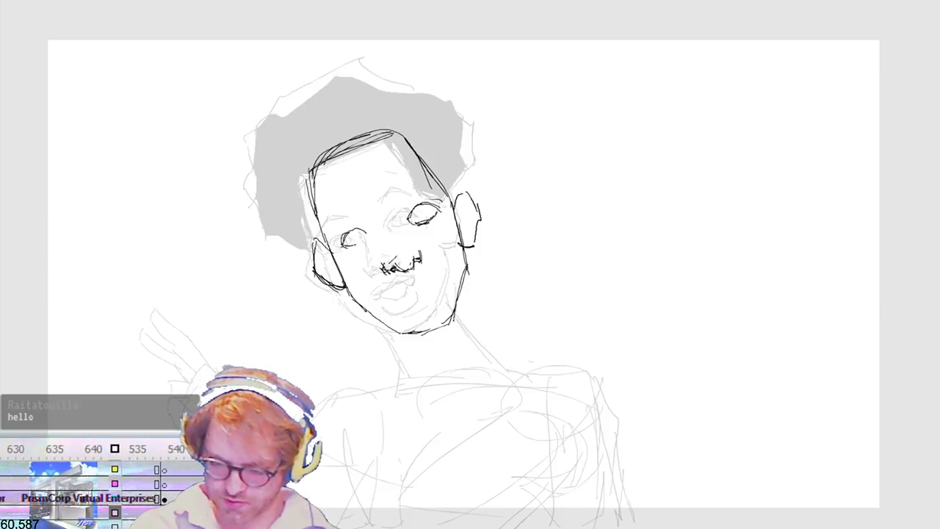
left_click_drag(342, 243, 365, 234)
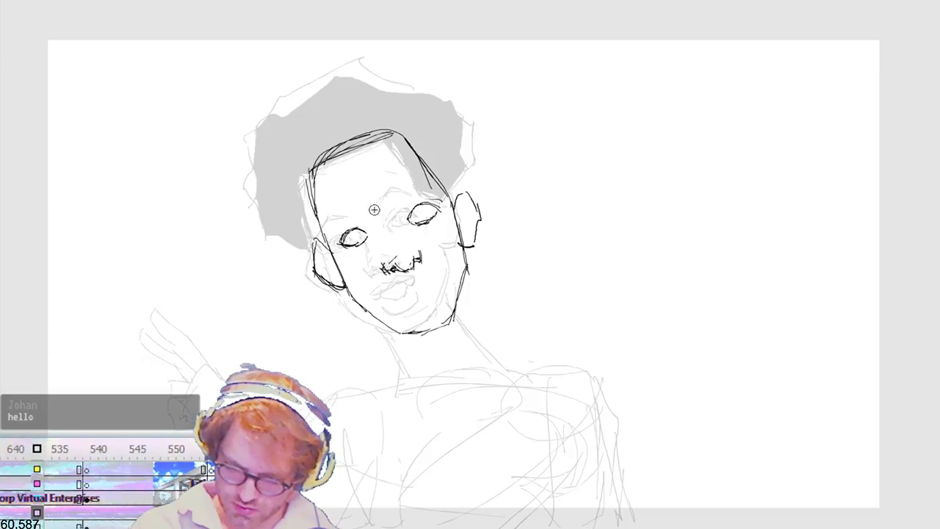
Step: Add both eyebrows, rework the forehead's edge and draw round irises in the eyes of the tilted head
mouse_move(331, 229)
left_mouse_down()
mouse_move(344, 213)
mouse_move(363, 213)
mouse_move(331, 231)
left_mouse_up()
mouse_move(403, 199)
left_mouse_down()
mouse_move(415, 185)
mouse_move(443, 189)
mouse_move(407, 196)
mouse_move(437, 188)
mouse_move(416, 133)
left_mouse_up()
mouse_move(436, 170)
left_mouse_down()
mouse_move(411, 133)
mouse_move(360, 135)
left_mouse_up()
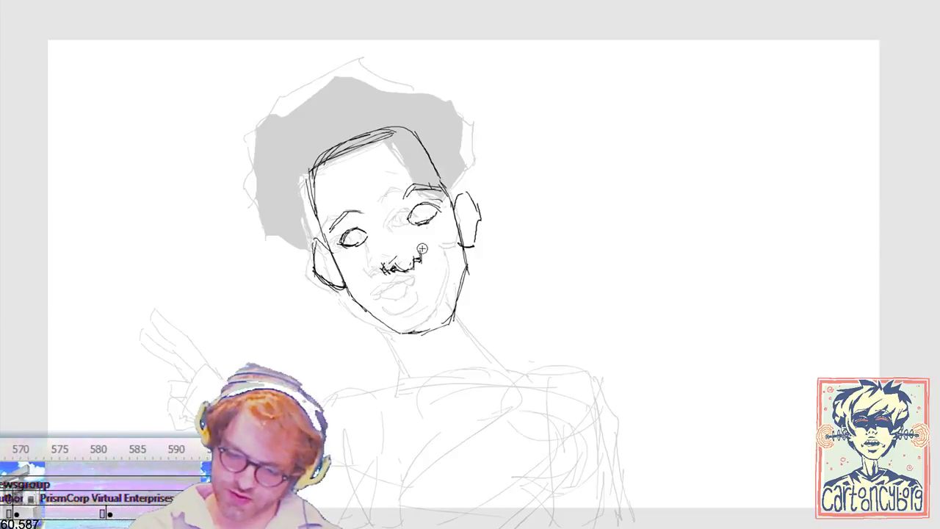
mouse_move(418, 210)
left_mouse_down()
mouse_move(427, 217)
mouse_move(418, 208)
left_mouse_up()
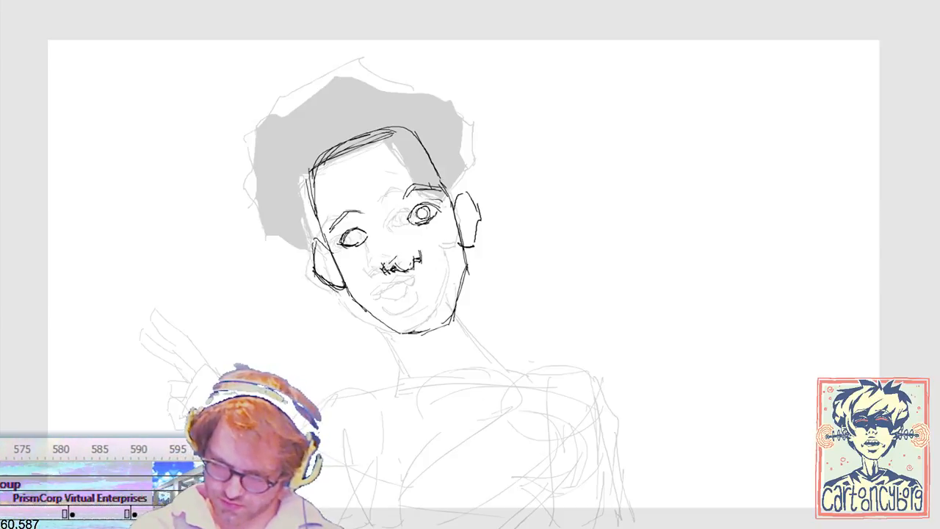
left_click_drag(351, 232, 357, 240)
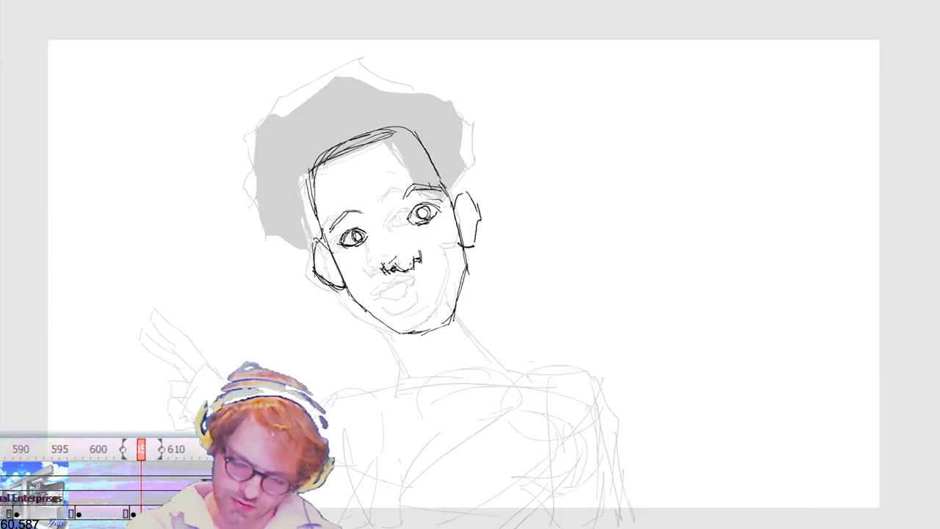
left_click_drag(263, 222, 317, 241)
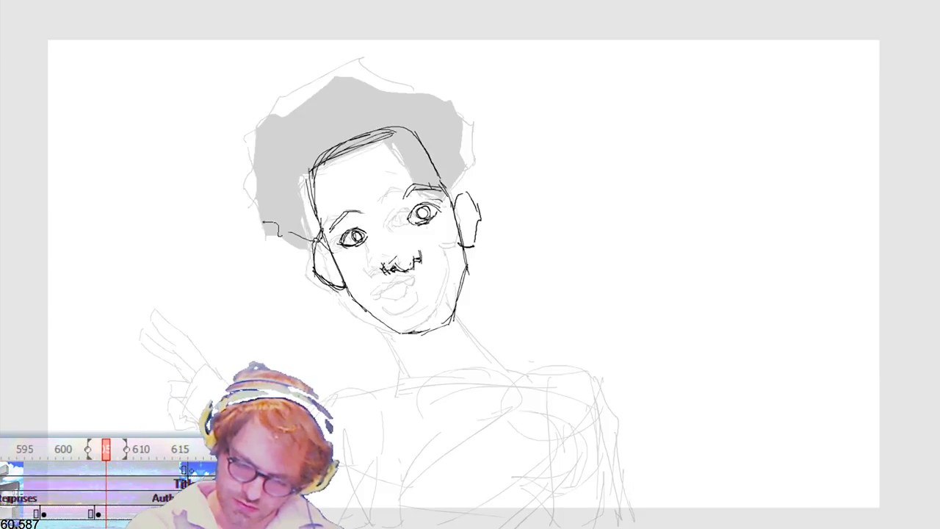
left_click_drag(270, 126, 265, 224)
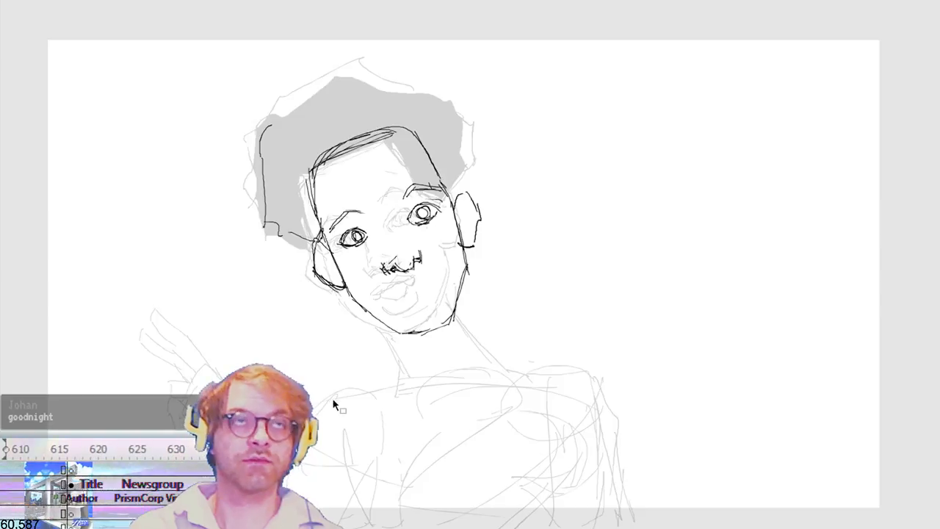
key("ctrl+z")
key("ctrl+z")
Step: Outline the full angular hair from ear to ear with a hairline across the forehead, and fill it black
mouse_move(317, 241)
left_mouse_down()
mouse_move(292, 233)
mouse_move(328, 82)
mouse_move(468, 136)
mouse_move(453, 197)
left_mouse_up()
left_click_drag(452, 94, 457, 192)
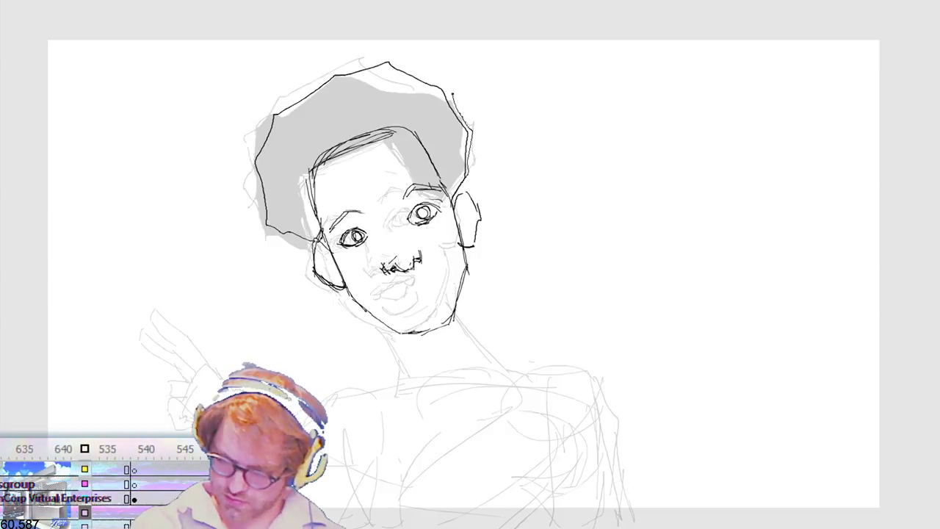
left_click_drag(440, 86, 469, 174)
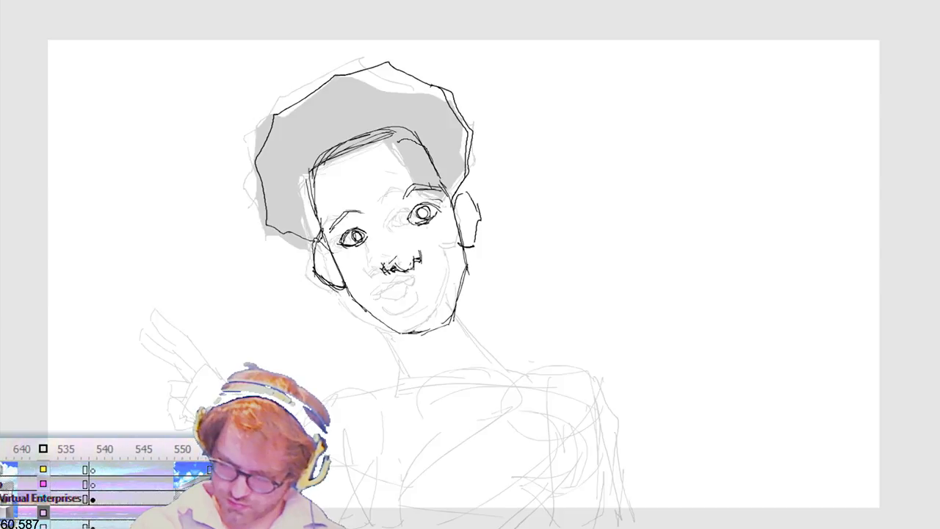
left_click_drag(307, 181, 434, 141)
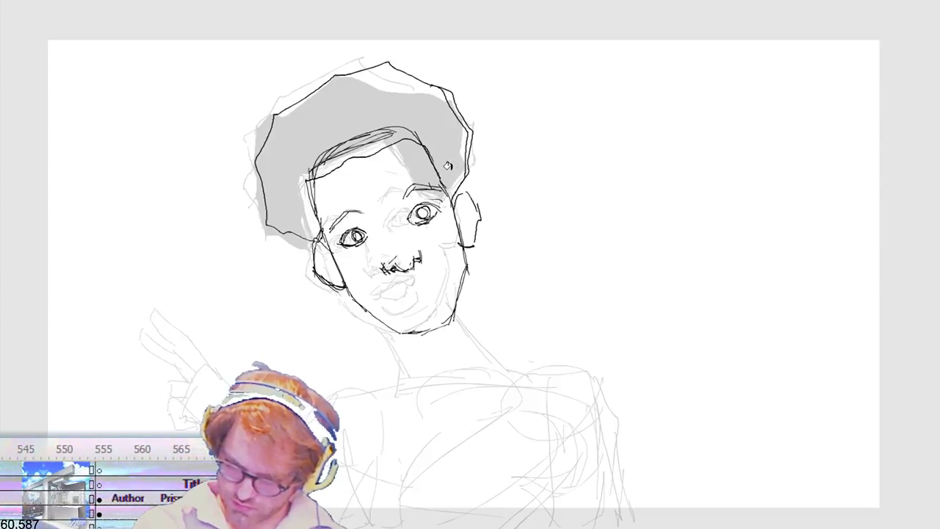
left_click(440, 171)
left_click(375, 147)
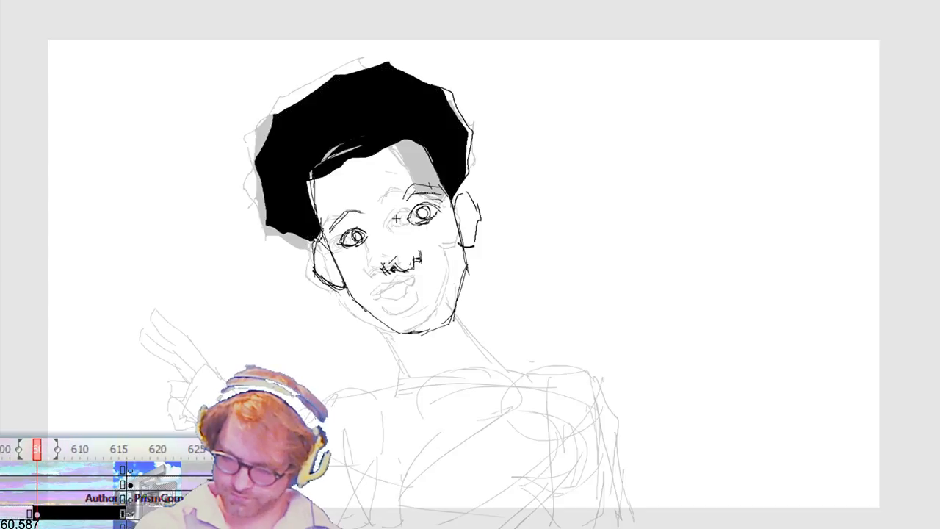
Step: Delete the eyebrow above the higher eye of the tilted head and replace it with new brush strokes
key("v")
left_click_drag(399, 177, 444, 199)
key("Delete")
key("b")
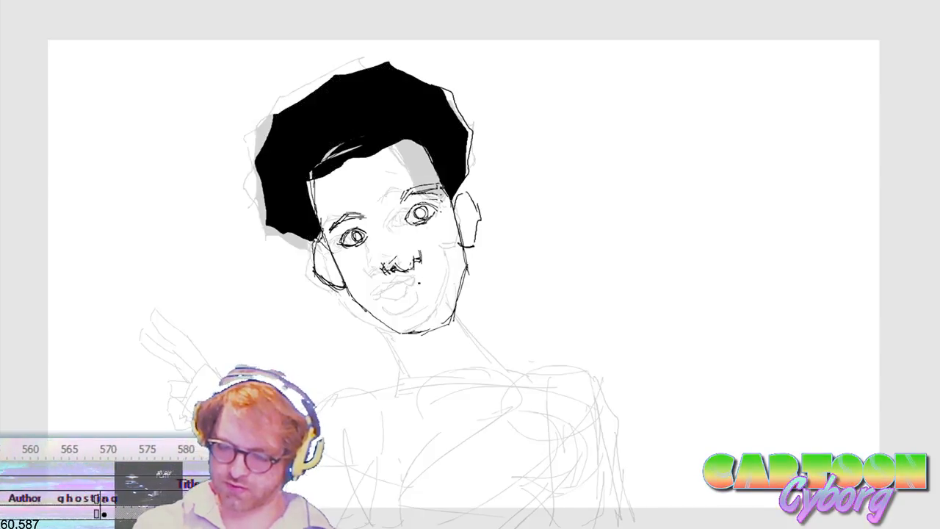
Step: Select the tilted head's higher eye with its eyebrow and skew the pair slightly to match the face's angle
key("v")
left_click_drag(401, 233, 443, 220)
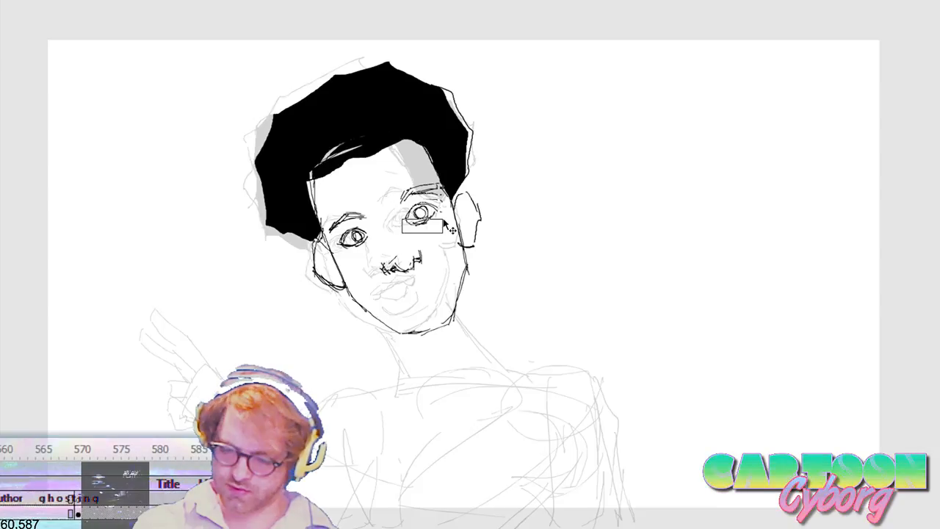
mouse_move(387, 240)
left_mouse_down()
mouse_move(443, 181)
mouse_move(407, 203)
left_mouse_up()
left_click_drag(406, 196, 406, 190)
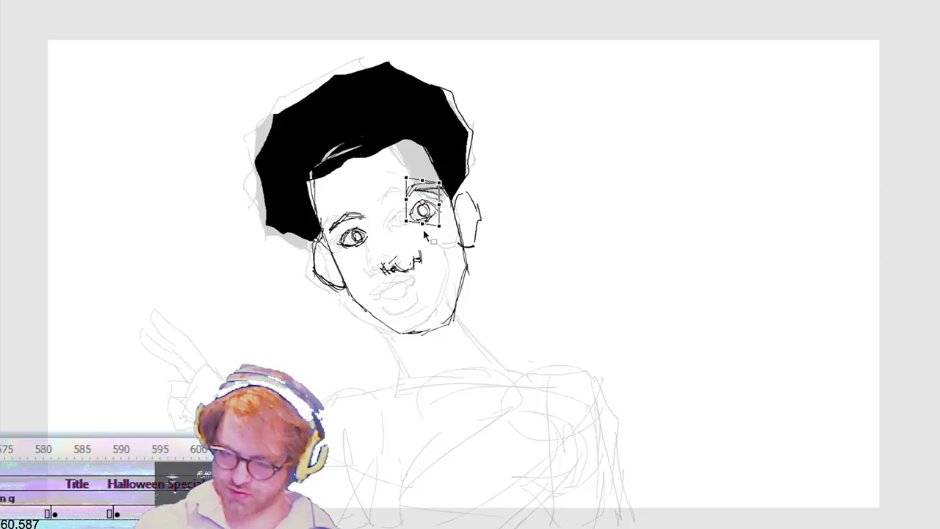
left_click_drag(424, 233, 438, 228)
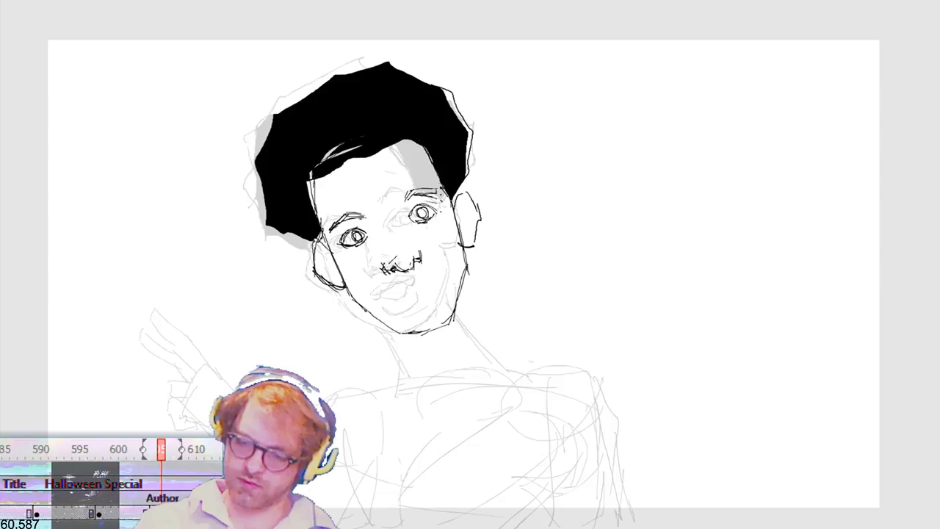
Step: Rotate the whole tilted head a few degrees clockwise over the ghosted drawing
key("ctrl+t")
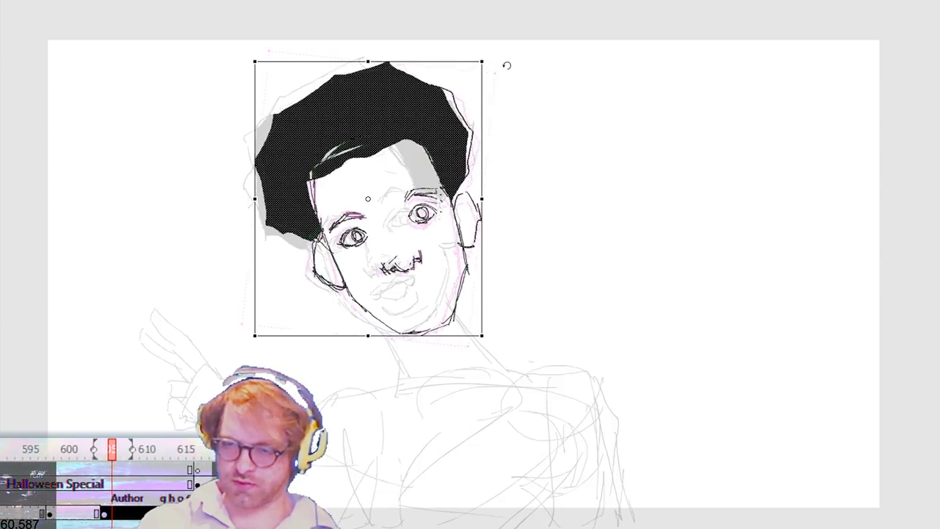
left_click_drag(507, 66, 523, 86)
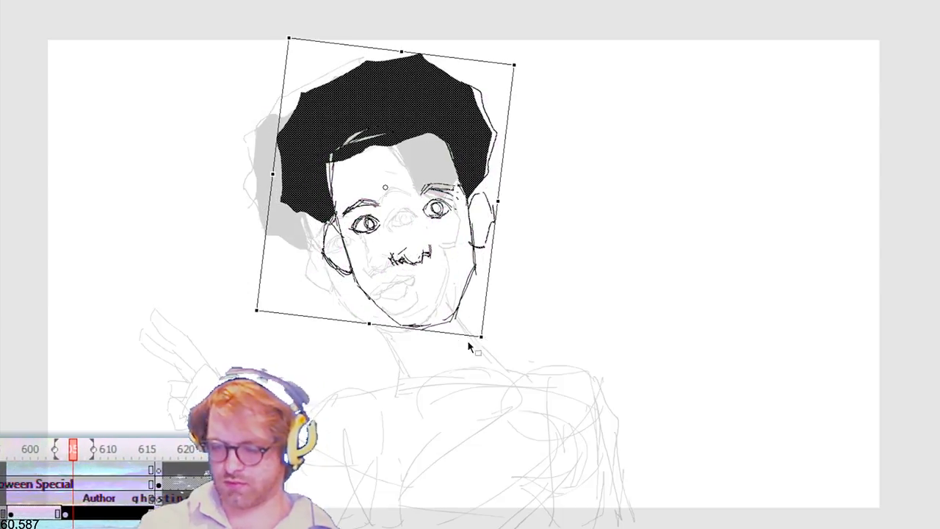
key("Return")
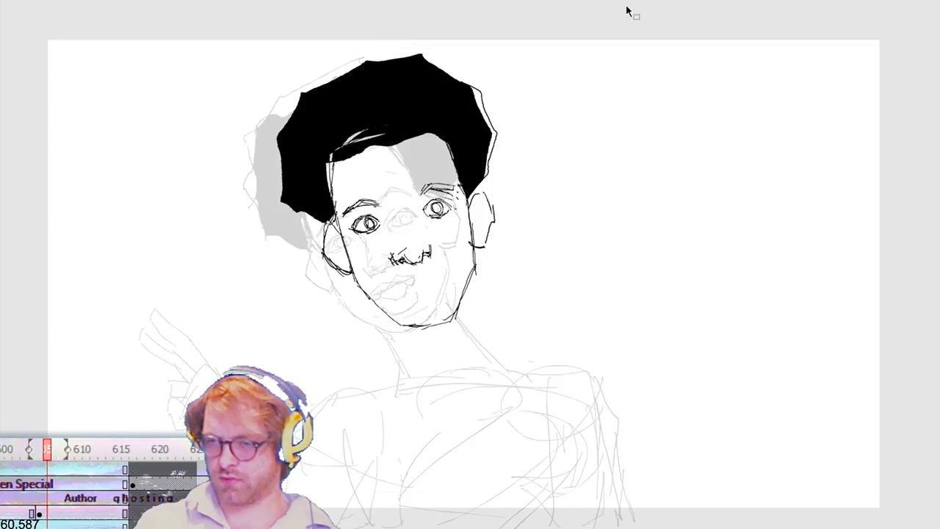
Step: Compare the rotated head with the neighbouring body pose and paste the head in place on the next drawing
key("comma")
key("comma")
key("comma")
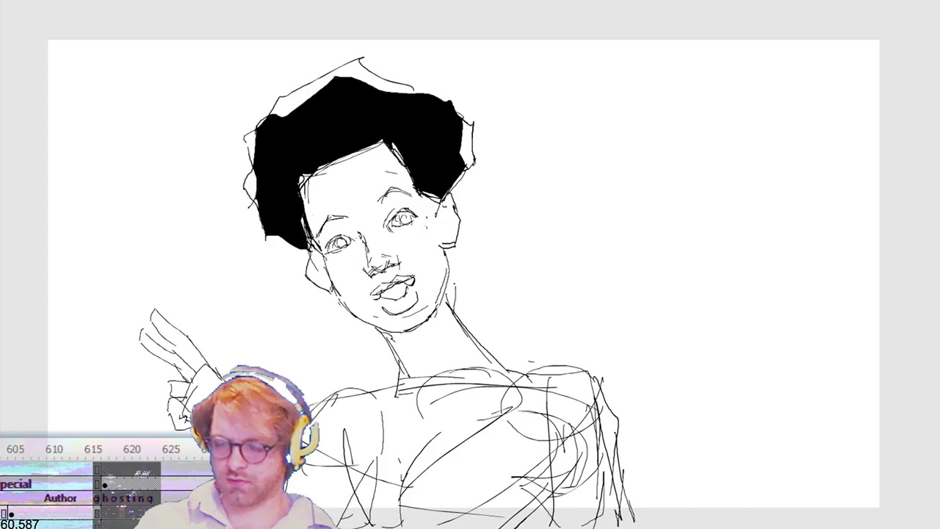
key("period")
key("period")
key("period")
key("period")
key("ctrl+a")
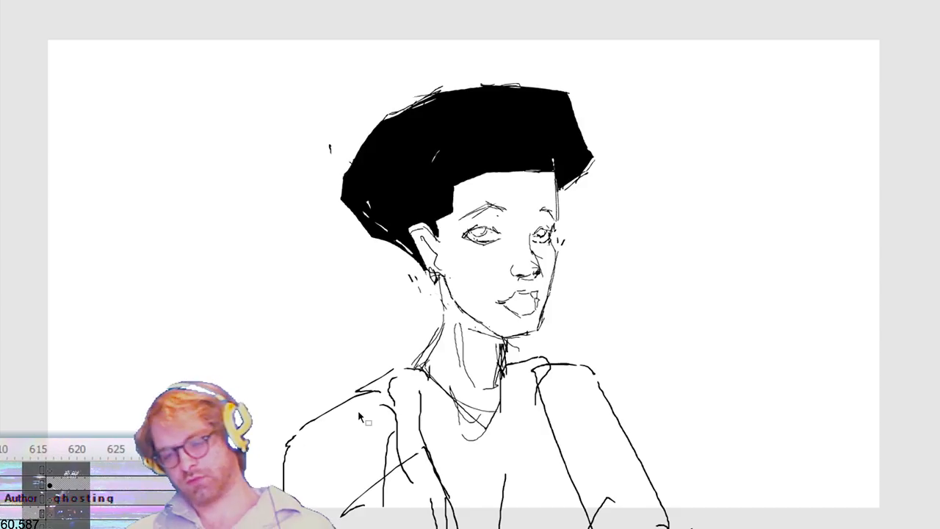
key("period")
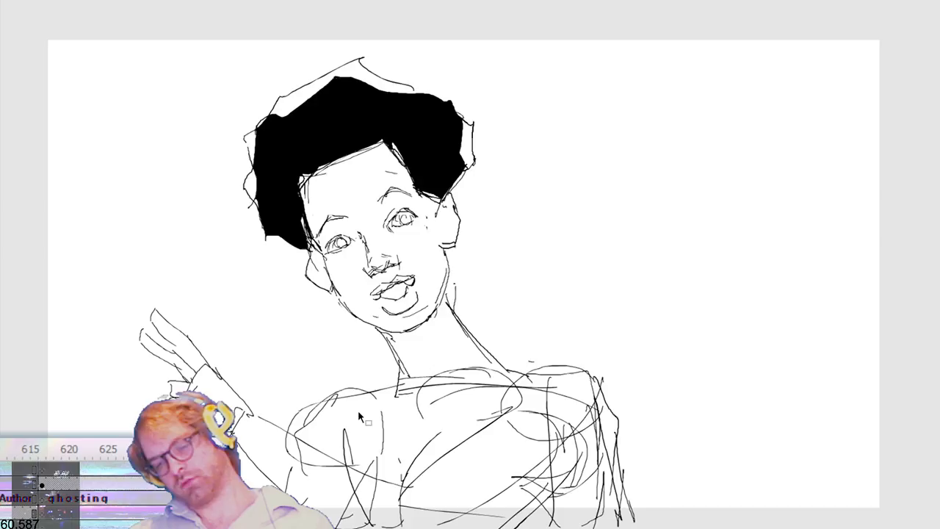
key("period")
key("ctrl+shift+v")
key("period")
key("period")
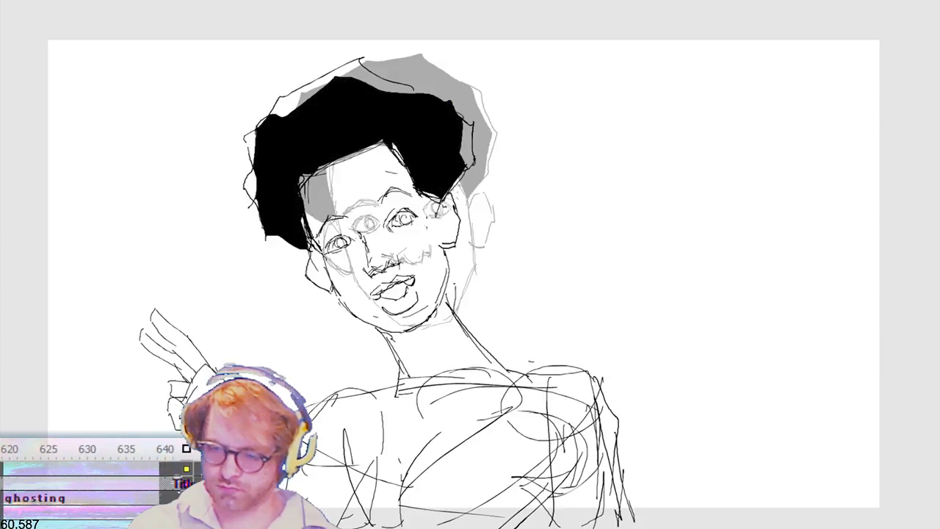
key("period")
key("ctrl+shift+v")
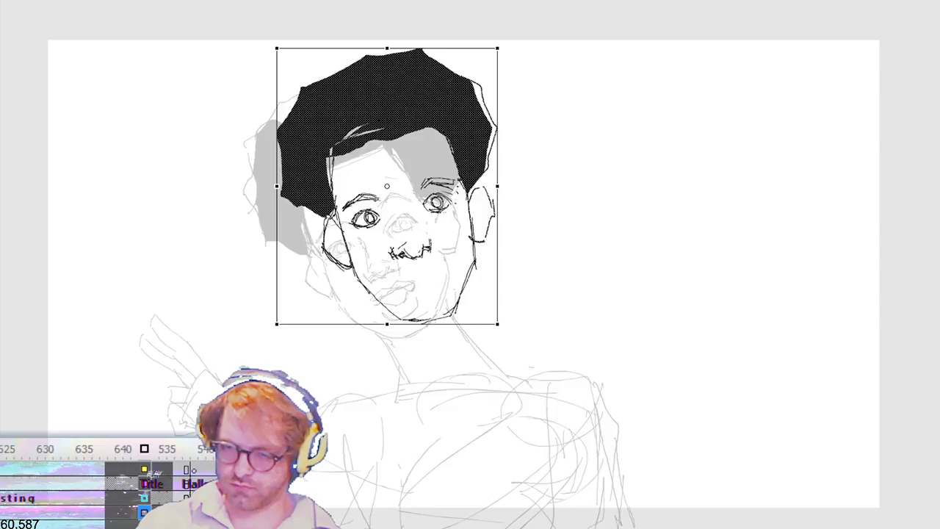
Step: Flip through the neighbouring drawings to check how the head moves between poses
key("period")
key("period")
key("period")
key("period")
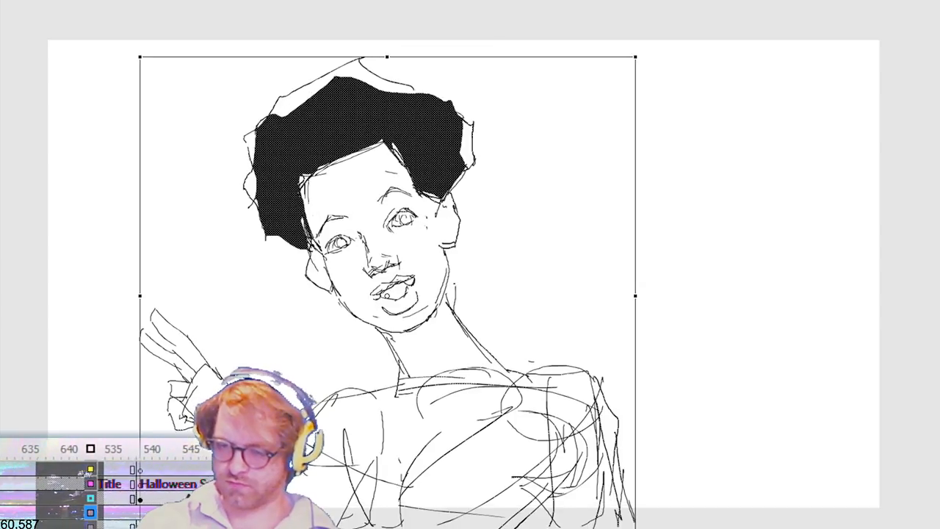
key("period")
key("period")
key("period")
key("period")
key("period")
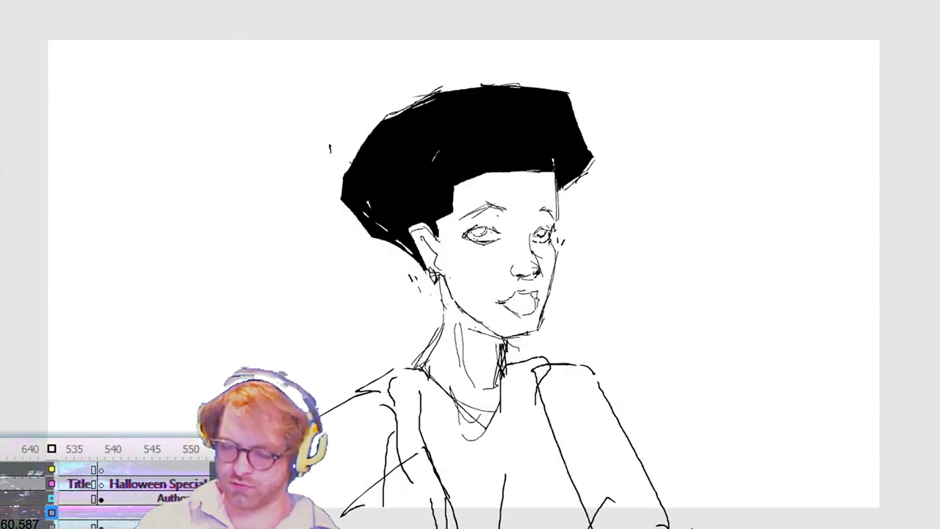
key("period")
key("period")
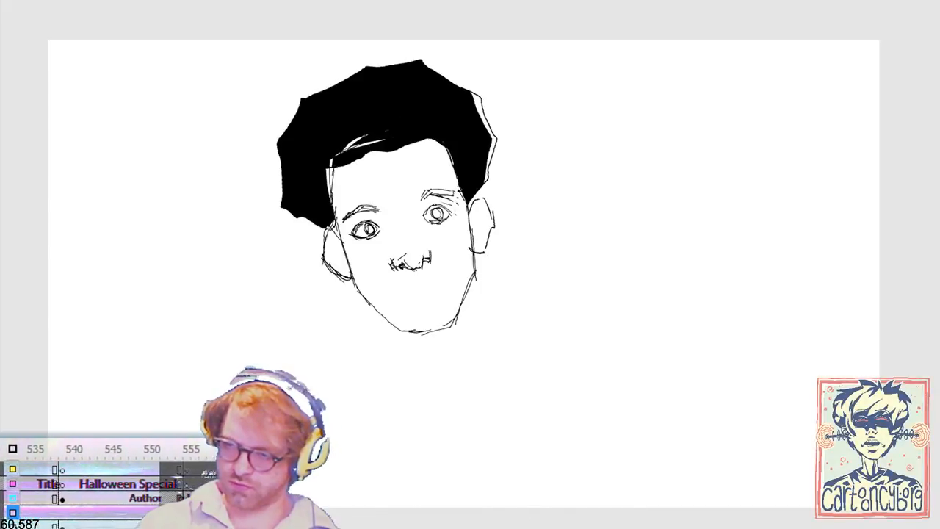
key("period")
key("period")
Step: Rotate the copied head clockwise until it stands upright and shift it well to the right and slightly up
key("ctrl+a")
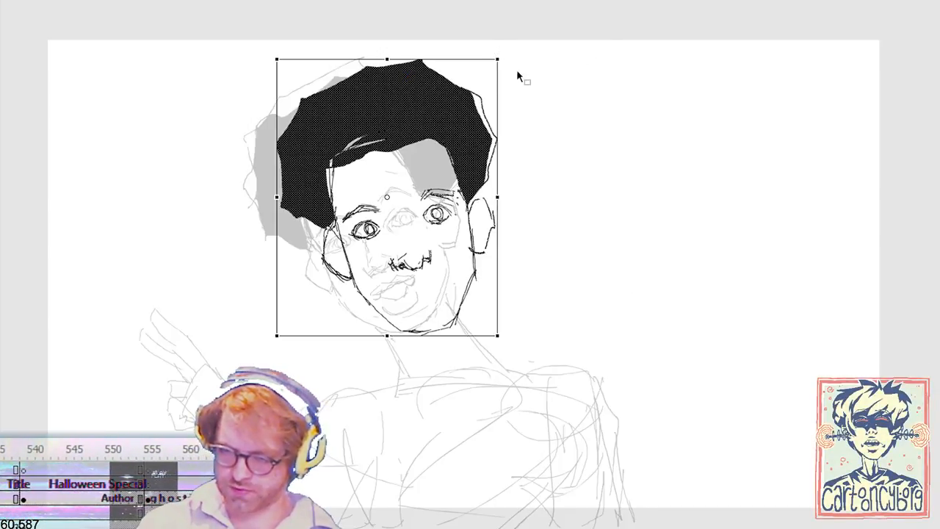
mouse_move(503, 54)
left_mouse_down()
mouse_move(537, 96)
mouse_move(537, 414)
mouse_move(553, 503)
left_mouse_up()
key("shift+Right")
key("shift+Right")
key("shift+Up")
key("shift+Right")
key("shift+Right")
key("shift+Right")
key("shift+Right")
key("shift+Right")
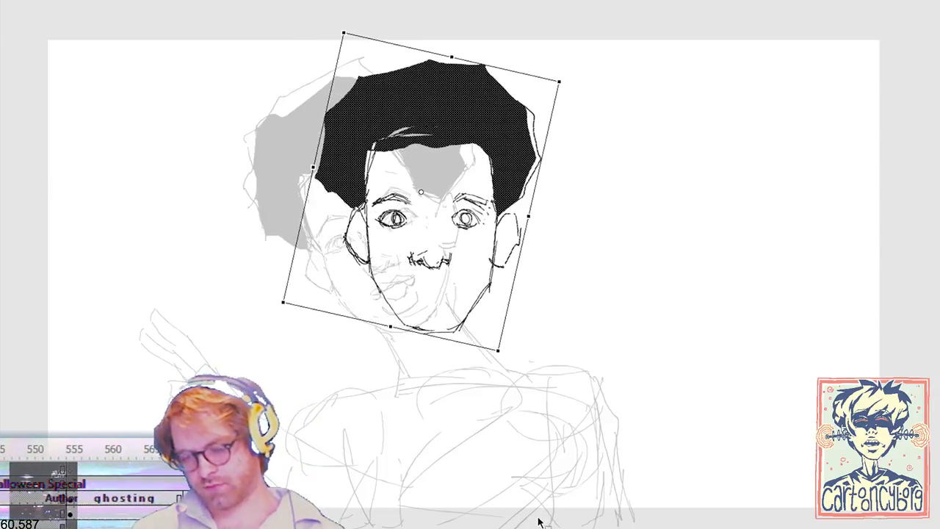
key("shift+Right")
key("shift+Right")
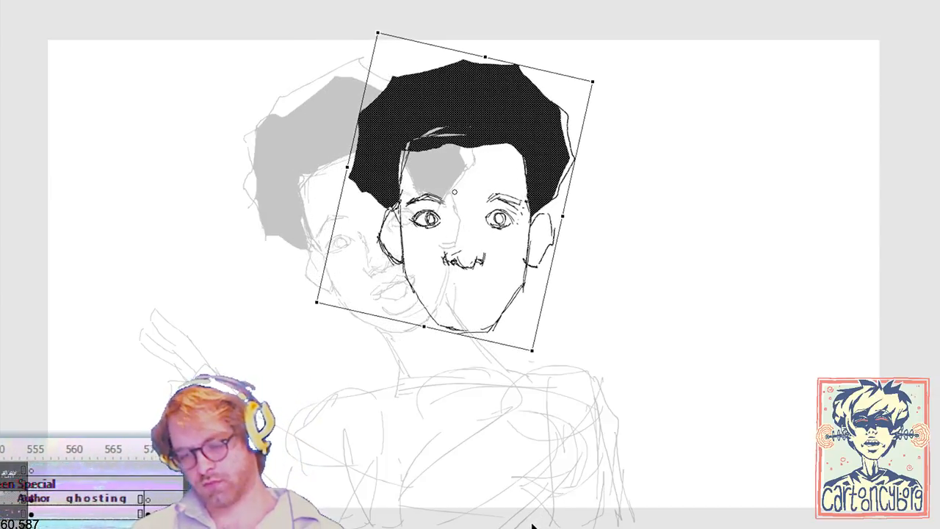
key("shift+Up")
key("shift+Right")
key("Return")
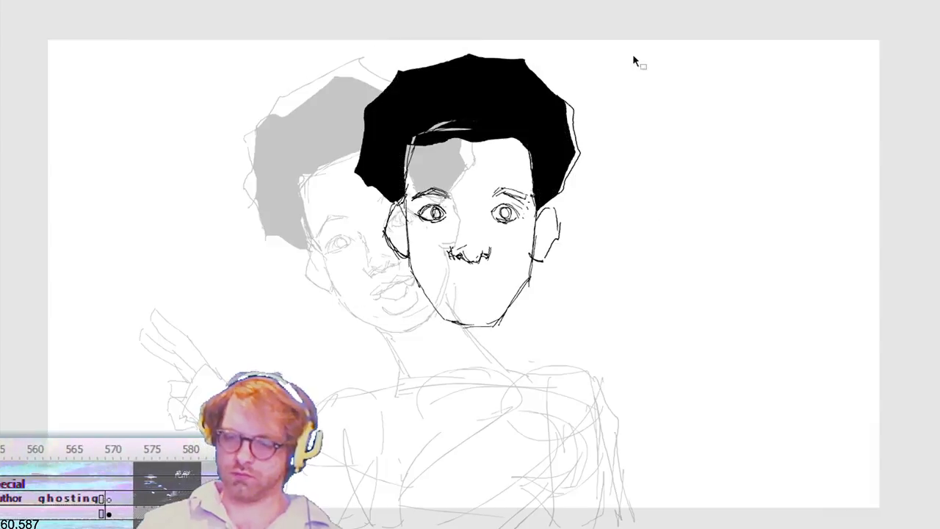
key("Return")
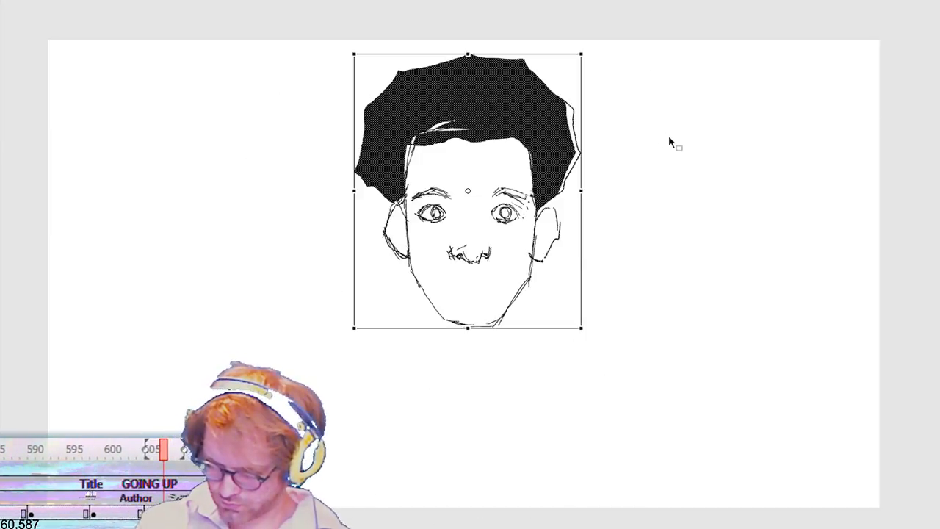
Step: Select both eyes and eyebrows of the upright head, skew them slightly and nudge them right and down
left_click_drag(415, 187, 471, 224)
key("q")
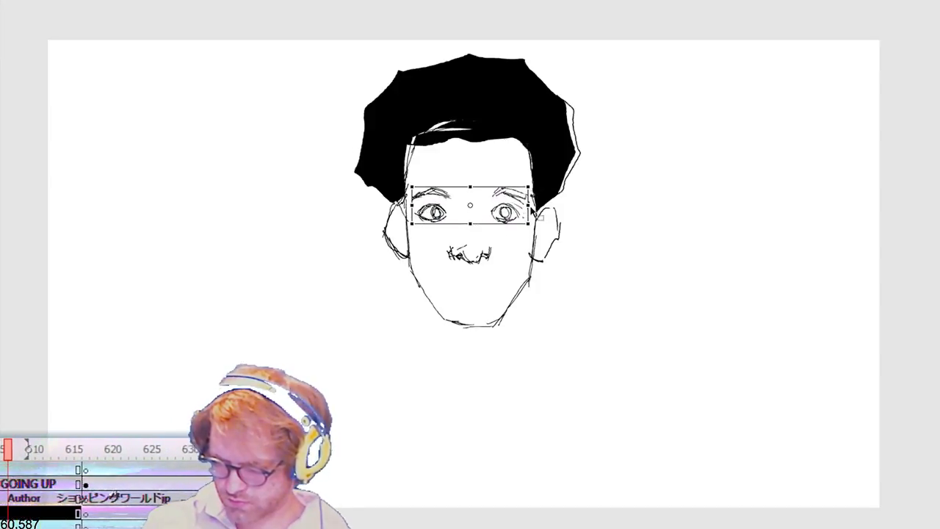
left_click_drag(527, 214, 527, 216)
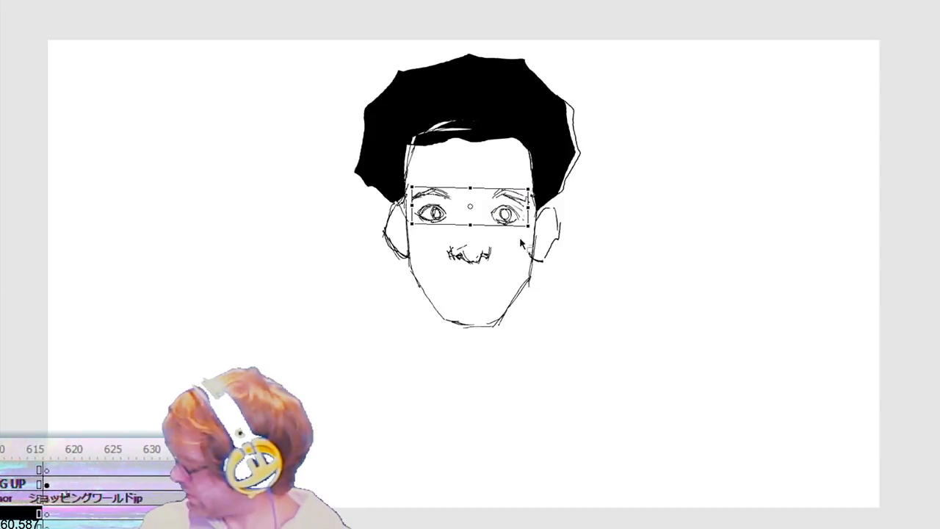
key("Right")
key("Right")
key("Down")
key("Down")
key("Right")
key("Down")
key("Return")
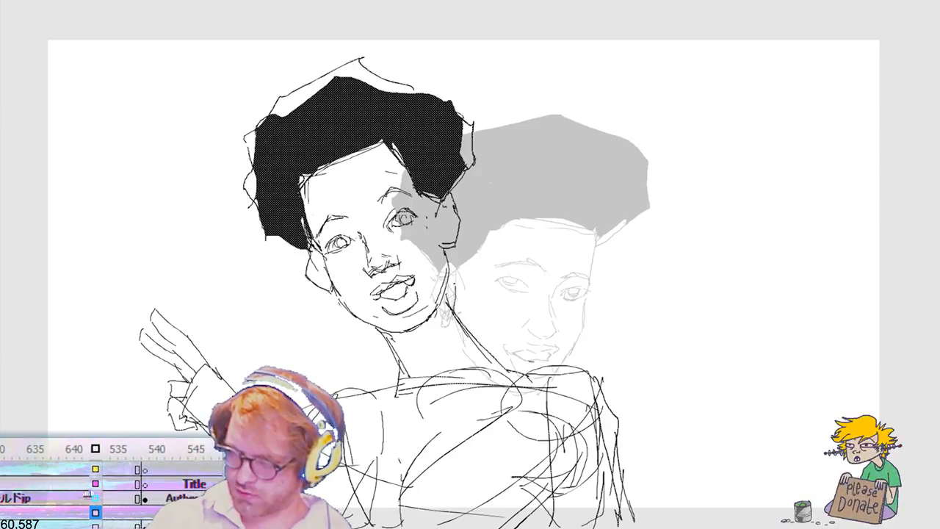
Step: Draw the upright figure's lips, open collar lines and both sides of the neck over the ghosted torso
key(".")
mouse_move(443, 274)
left_mouse_down()
mouse_move(491, 274)
mouse_move(482, 288)
mouse_move(449, 277)
mouse_move(482, 303)
left_mouse_up()
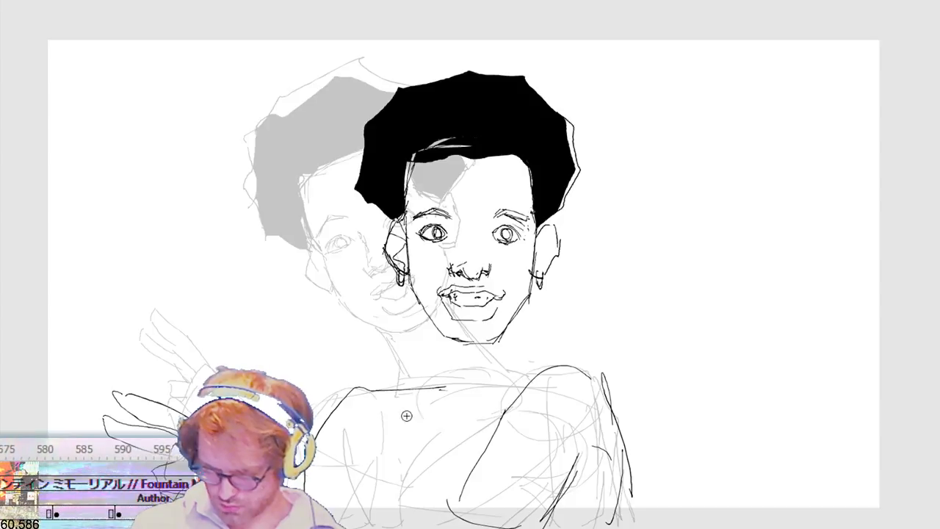
left_click_drag(434, 421, 464, 485)
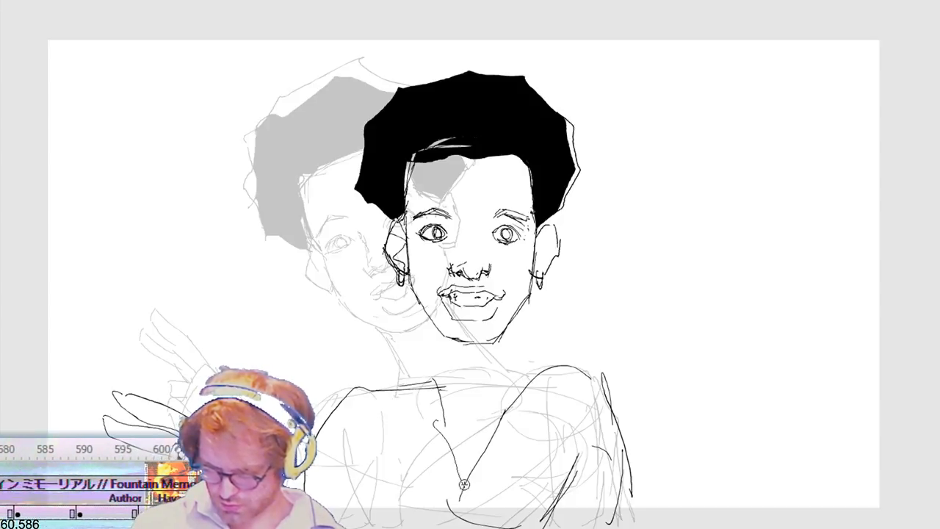
left_click_drag(426, 377, 389, 384)
mouse_move(393, 381)
left_mouse_down()
mouse_move(400, 434)
mouse_move(442, 515)
left_mouse_up()
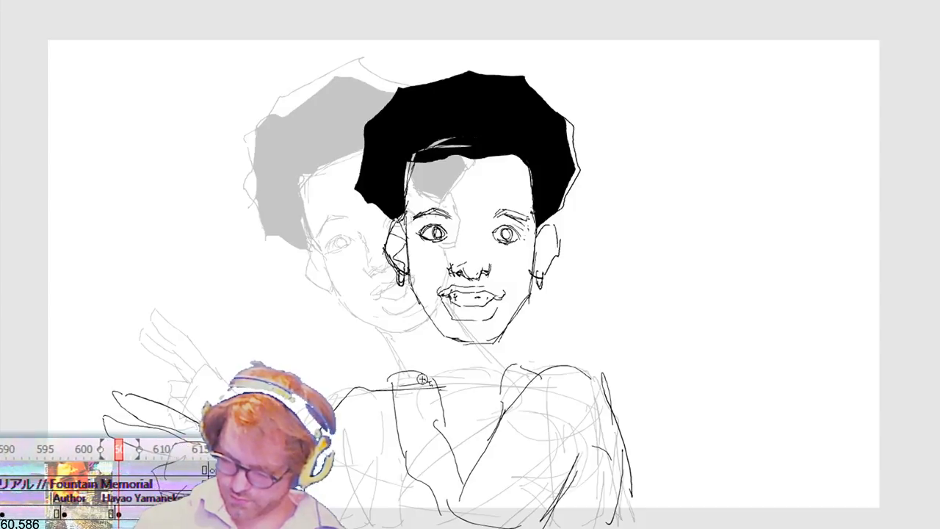
left_click_drag(435, 330, 428, 385)
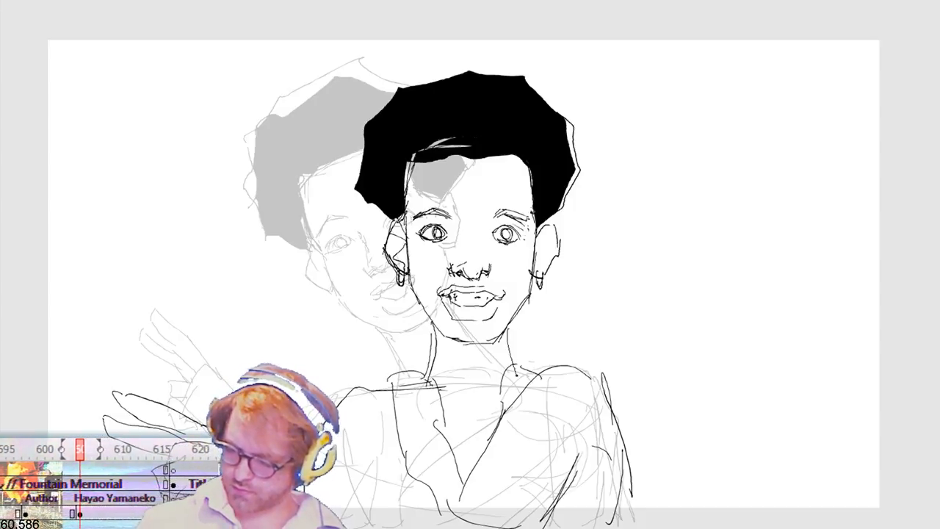
left_click_drag(506, 332, 517, 374)
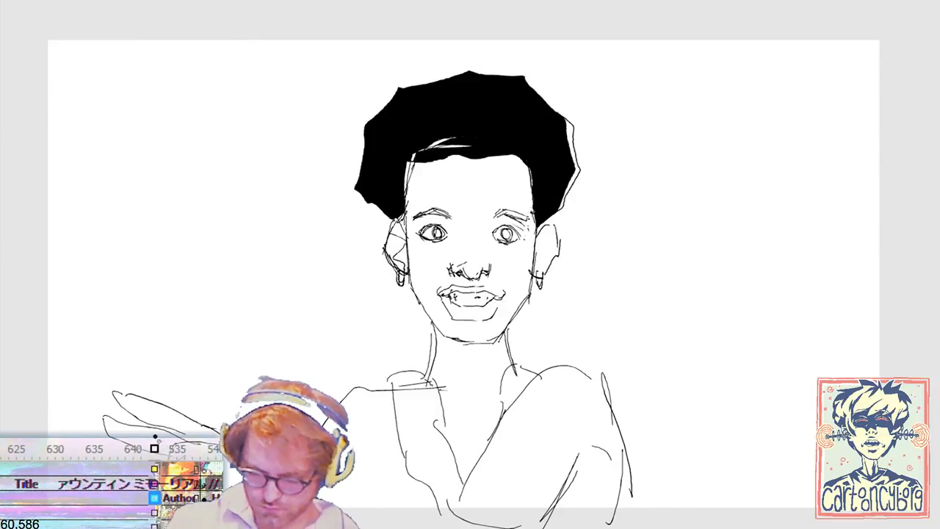
Step: Redraw the lower fingers of the tilted figure's raised hand as spread fingers and delete the old upper finger lines
left_click_drag(81, 370, 215, 455)
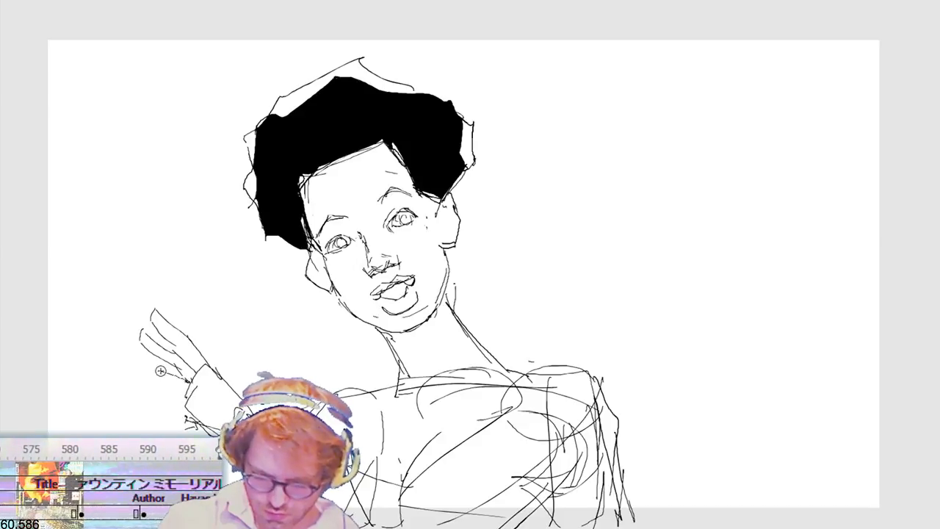
mouse_move(161, 371)
left_mouse_down()
mouse_move(133, 392)
mouse_move(167, 386)
mouse_move(187, 397)
mouse_move(151, 410)
left_mouse_up()
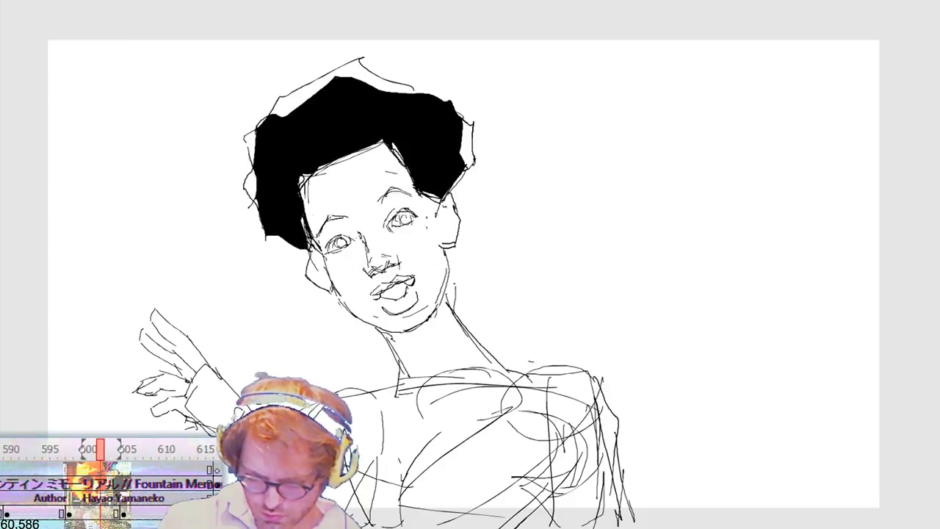
left_click_drag(144, 351, 204, 368)
key("Delete")
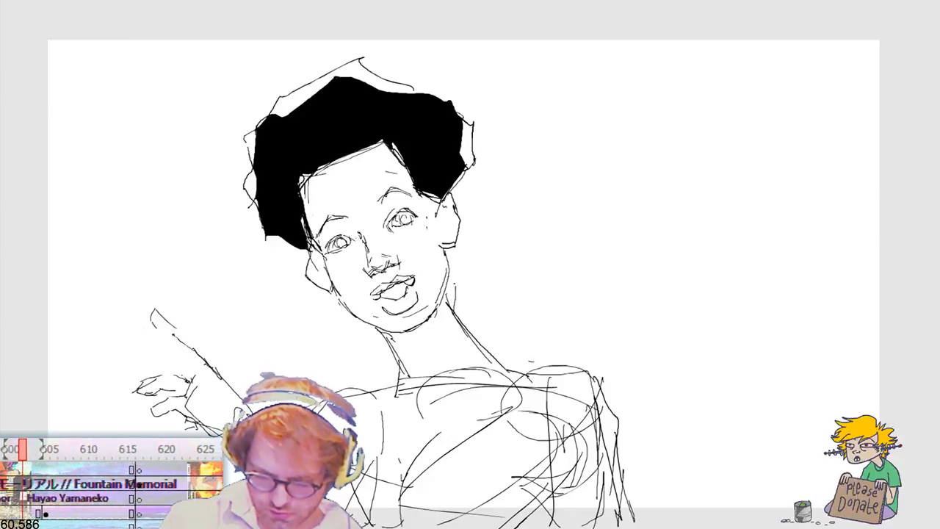
Step: Draw a new pointing index finger and a spread middle finger on the raised hand, undoing the first attempt
left_click_drag(156, 332, 189, 351)
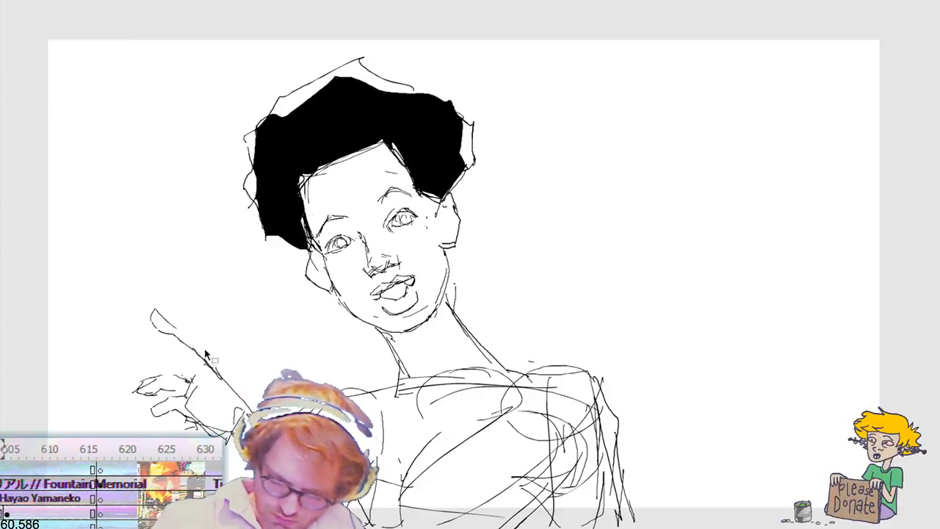
key("ctrl+z")
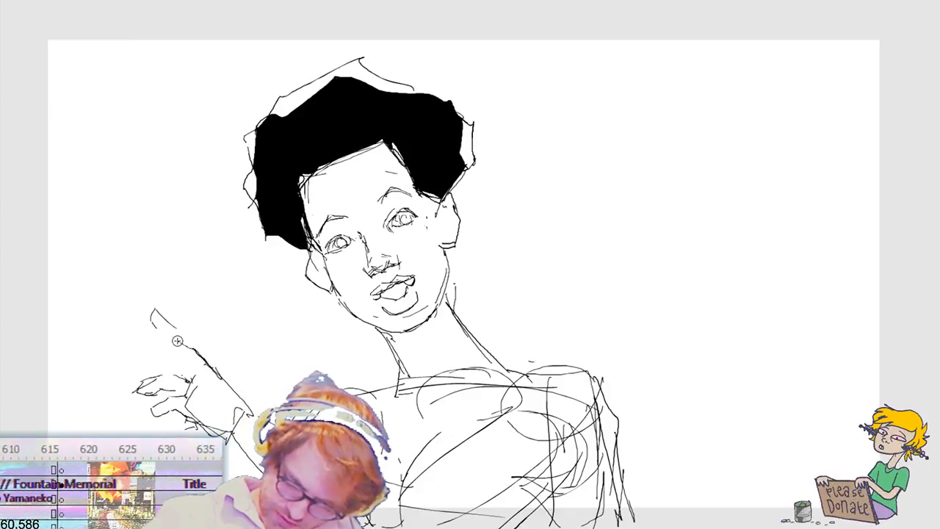
mouse_move(196, 349)
left_mouse_down()
mouse_move(171, 315)
mouse_move(170, 334)
left_mouse_up()
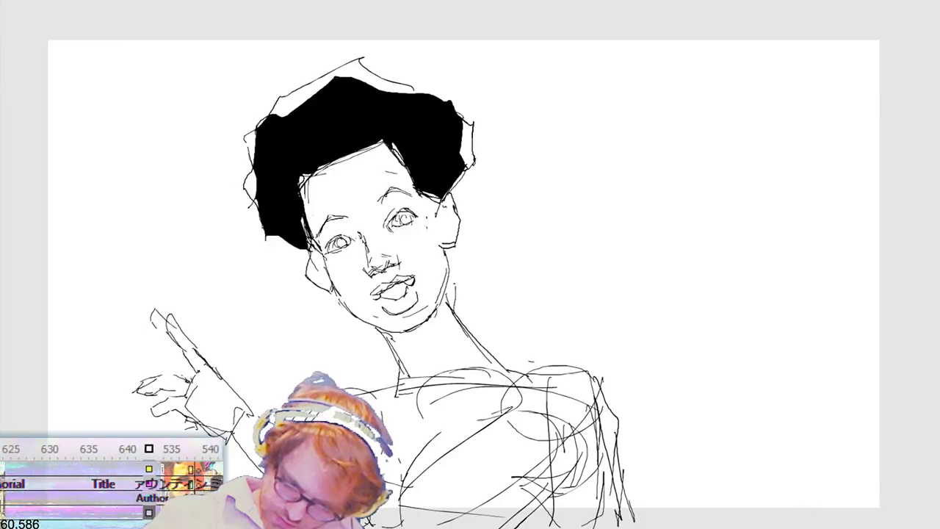
mouse_move(183, 358)
left_mouse_down()
mouse_move(142, 349)
mouse_move(138, 360)
left_mouse_up()
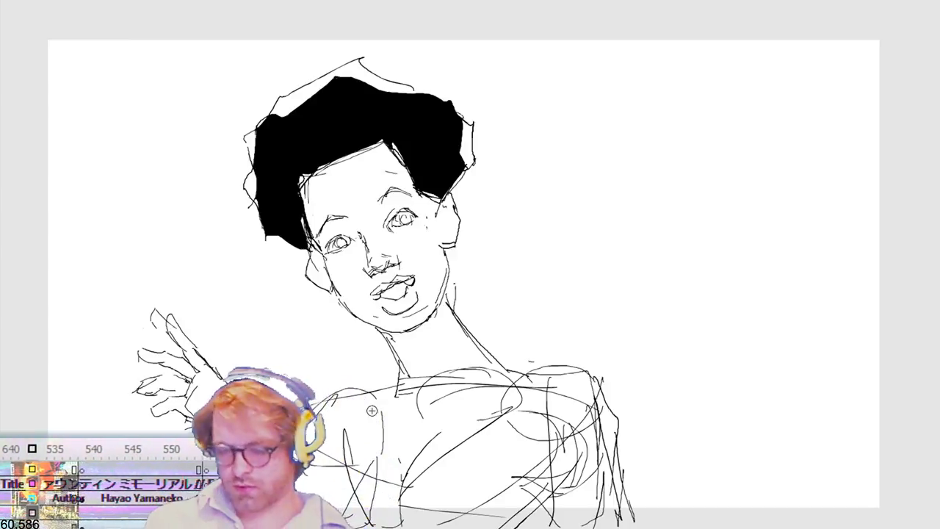
Step: Delete the stray fingertip lines beside the tilted figure's index finger and move the raised hand left
left_click_drag(166, 323, 161, 340)
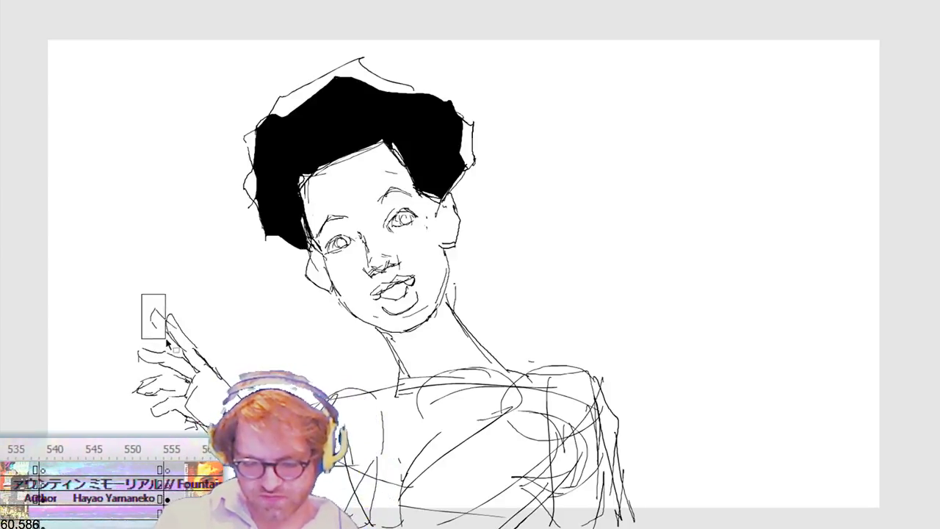
left_click_drag(88, 284, 253, 438)
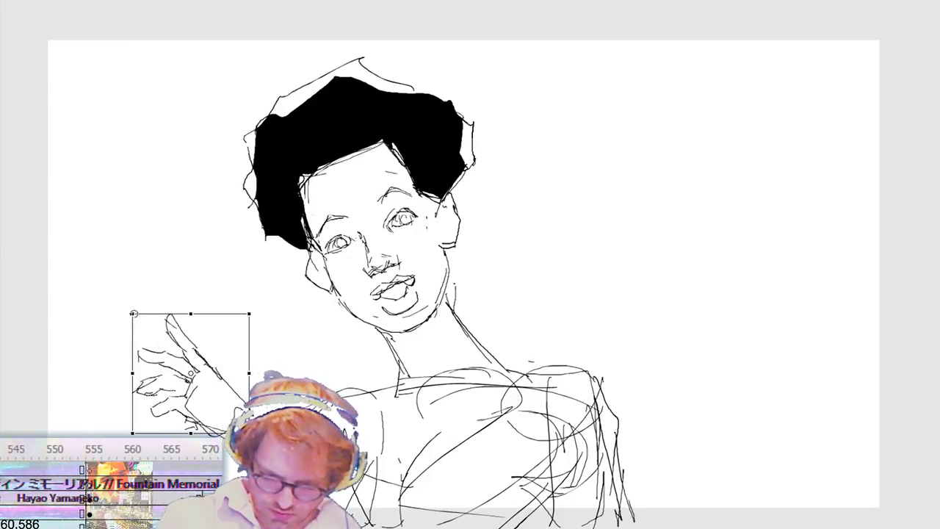
left_click_drag(75, 293, 215, 428)
left_click_drag(173, 349, 152, 347)
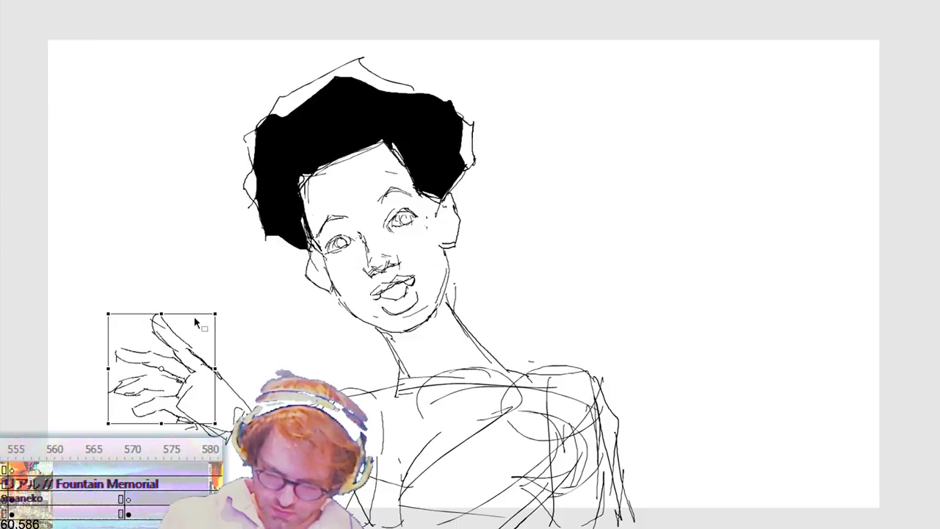
Step: Remove the outer ends of the tilted figure's two lower fingers and redraw those fingers curled into the palm
left_click_drag(99, 377, 121, 387)
left_click(108, 386)
left_click_drag(101, 407, 141, 410)
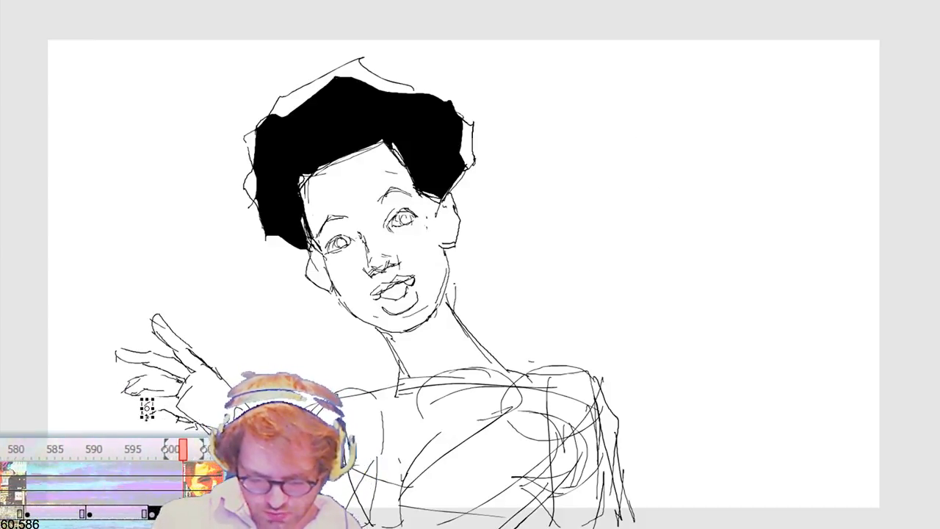
left_click(435, 279)
left_click_drag(97, 338, 123, 355)
left_click(376, 265)
key("b")
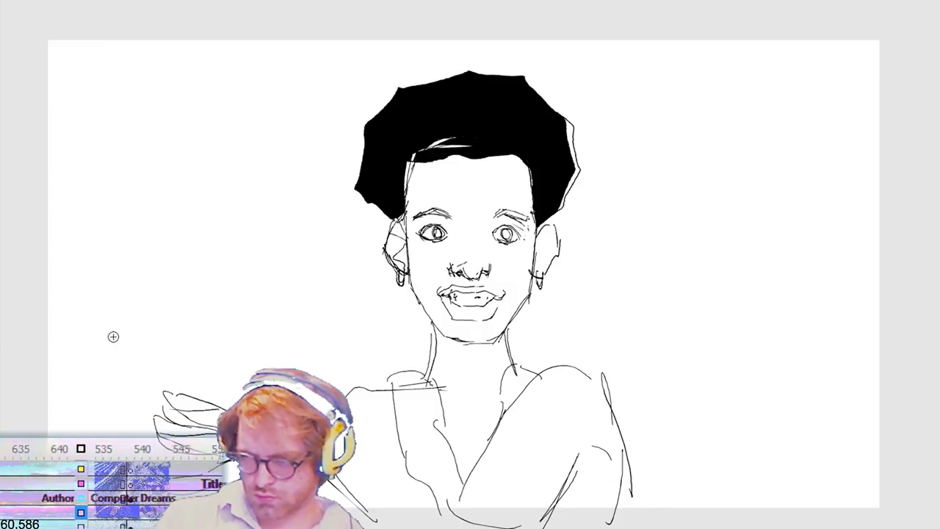
Step: Select the tilted figure's raised hand and free-transform it to a larger, wider shape
mouse_move(70, 297)
left_mouse_down()
mouse_move(227, 437)
mouse_move(251, 444)
left_mouse_up()
key("q")
left_click_drag(187, 313, 186, 282)
left_click_drag(257, 368, 297, 367)
left_click_drag(207, 283, 207, 308)
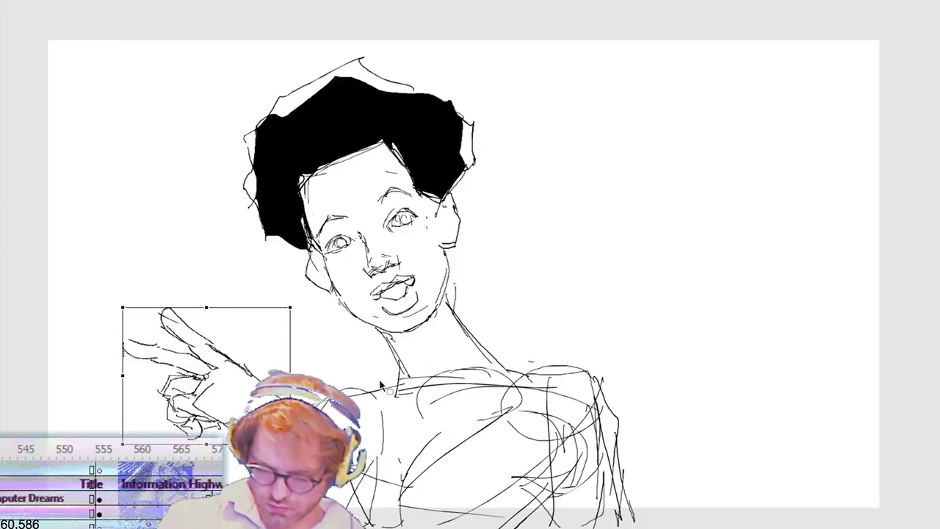
Step: Shift the tilted figure's enlarged hand further left and slightly down in small nudges
left_click_drag(272, 404, 266, 410)
key("shift+Left")
key("shift+Left")
key("shift+Left")
key("shift+Left")
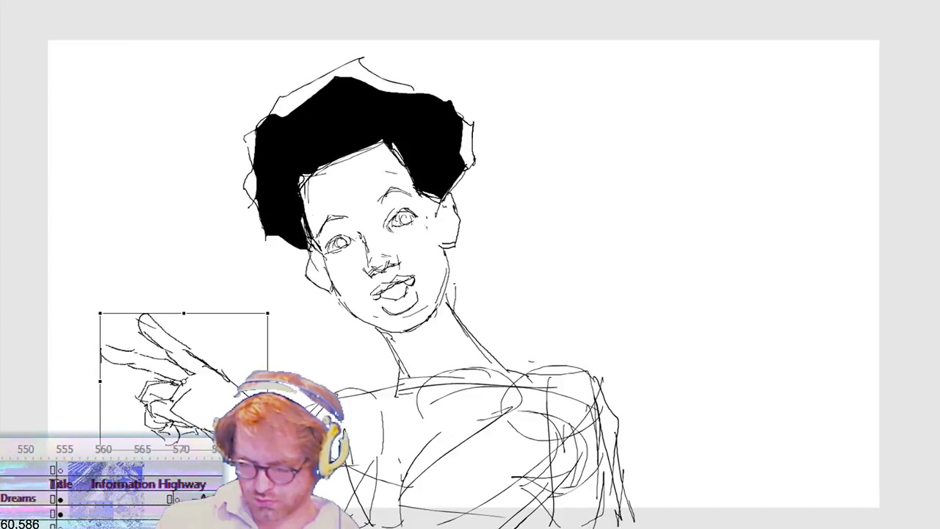
key("Left")
key("Left")
key("Left")
key("Left")
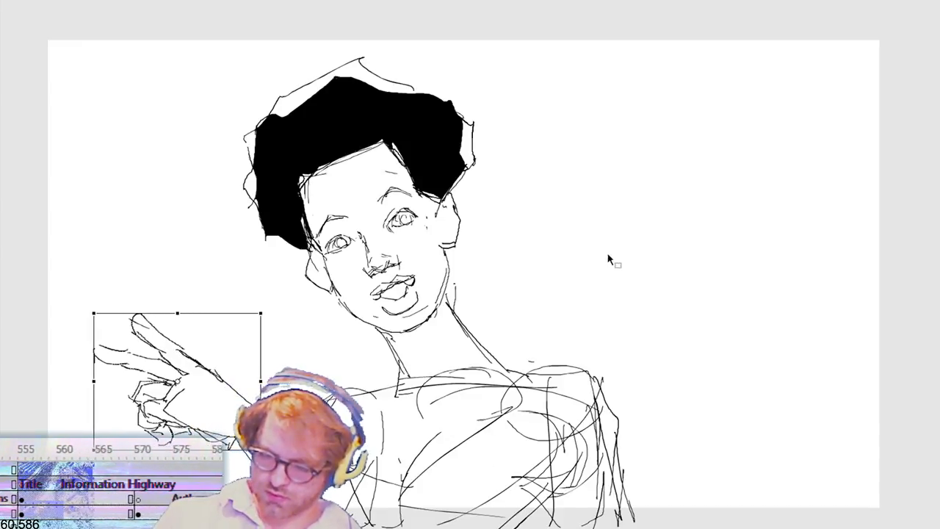
key("Return")
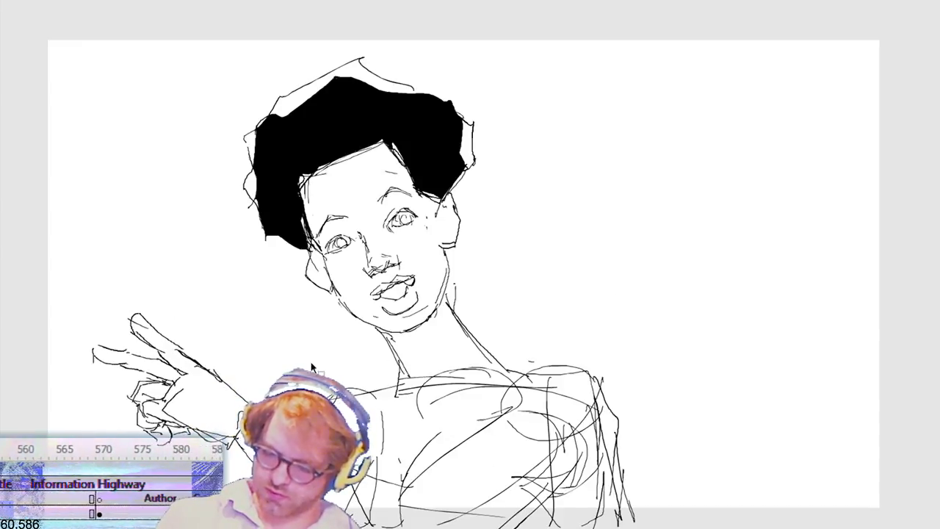
Step: Stretch the tilted figure's raised hand outward to the left and play back the animation
left_click_drag(35, 310, 254, 446)
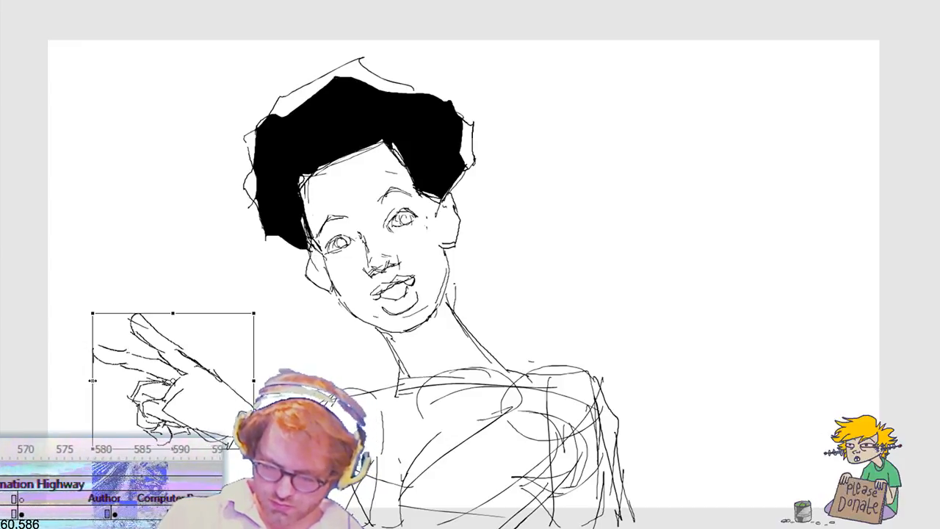
left_click_drag(92, 381, 76, 380)
key("Return")
key("Return")
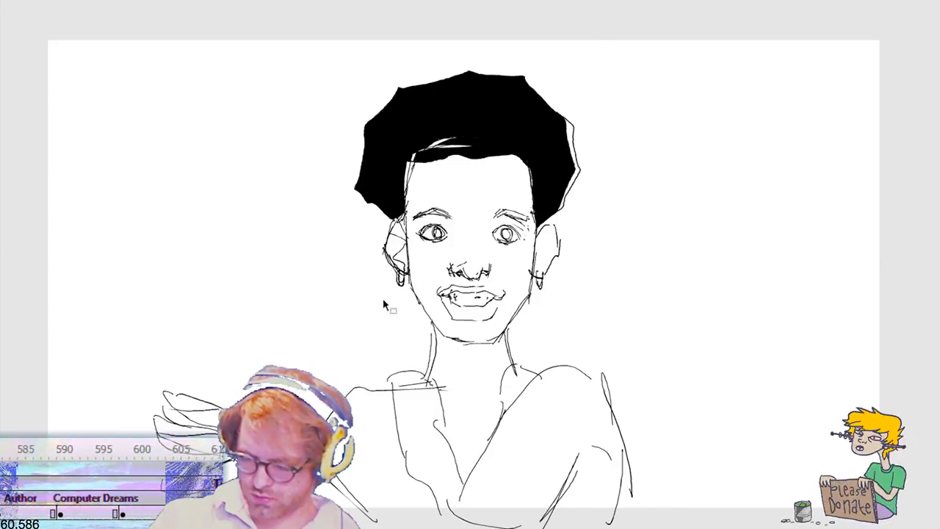
Step: Delete the upright figure's old hand sketch and draw a new raised hand with two extended fingers over the ghosted pose
left_click_drag(132, 376, 303, 475)
key("Delete")
key("b")
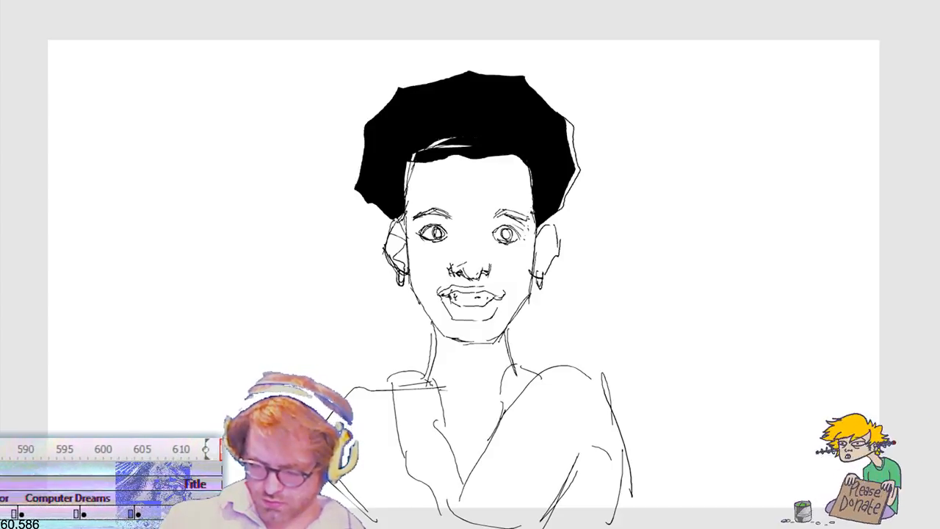
mouse_move(228, 423)
left_mouse_down()
mouse_move(209, 417)
mouse_move(194, 464)
left_mouse_up()
left_click_drag(216, 404, 239, 415)
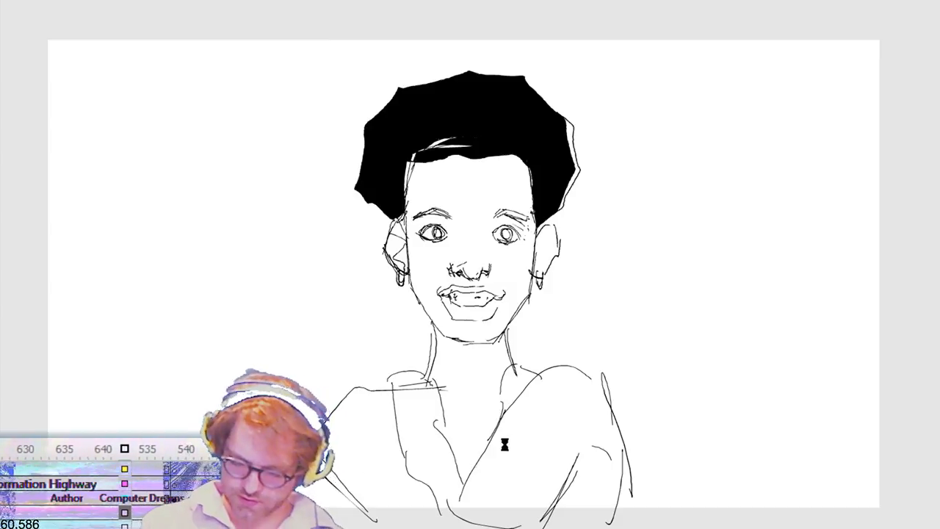
left_click(659, 2)
left_click(319, 348)
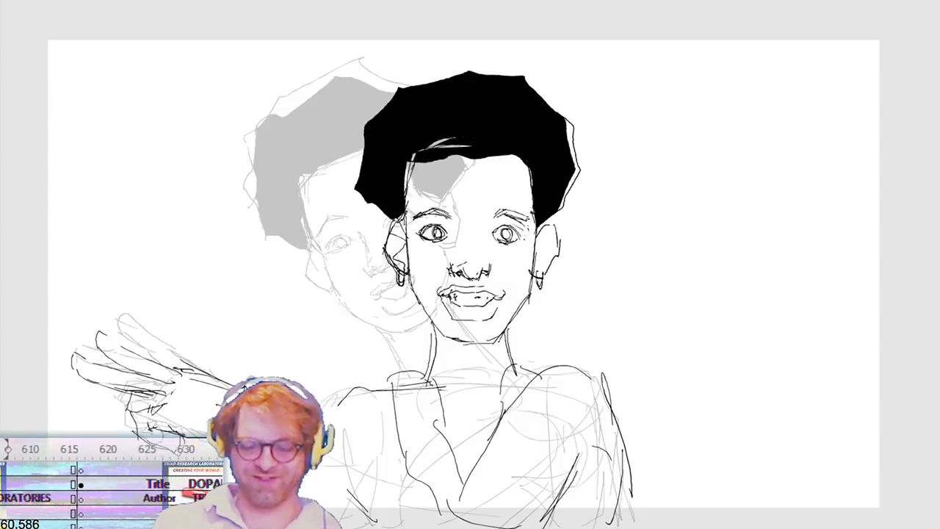
Step: Select the upright figure's new hand and nudge it down below the ghosted hand
mouse_move(280, 243)
left_mouse_down()
mouse_move(147, 500)
mouse_move(35, 513)
left_mouse_up()
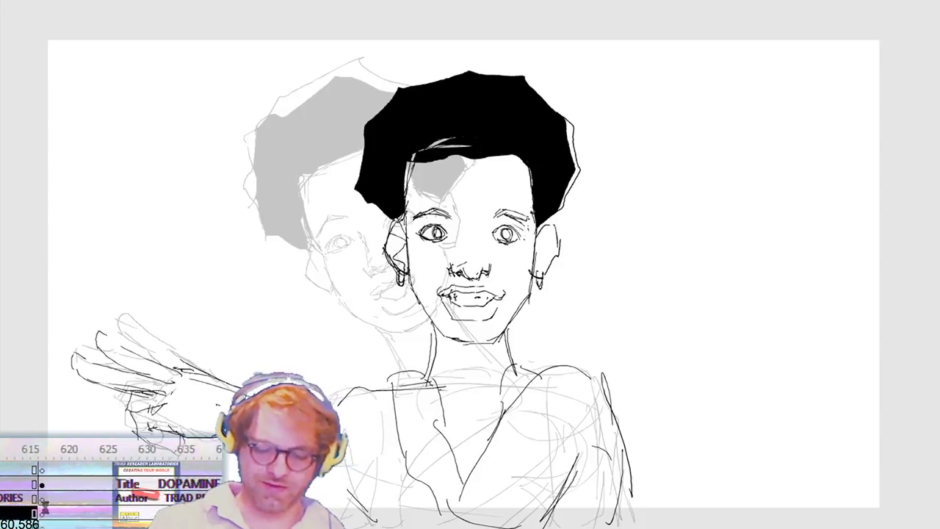
key("shift+Left")
key("shift+Down")
key("shift+Down")
key("shift+Down")
key("shift+Down")
key("shift+Left")
key("shift+Down")
key("shift+Right")
key("shift+Right")
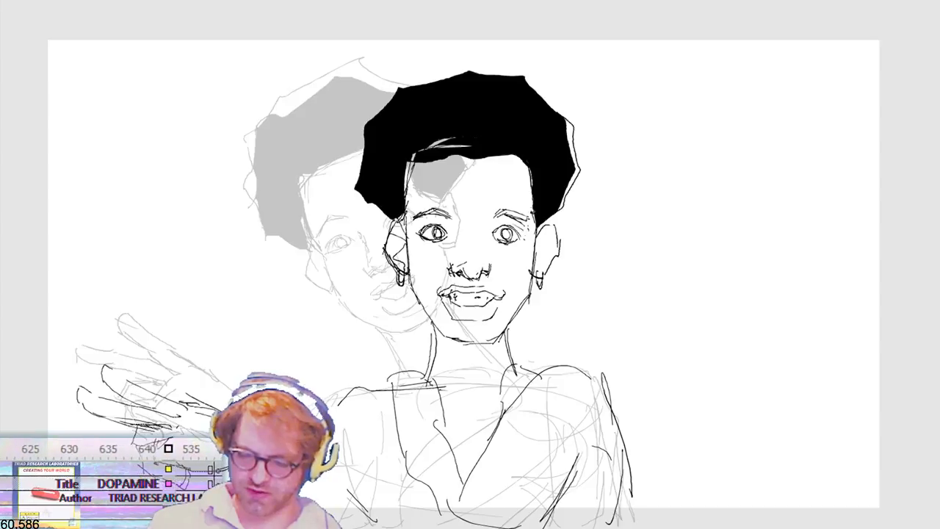
Step: Rotate the upright figure's hand slightly clockwise and stretch it a little wider
key("ctrl+t")
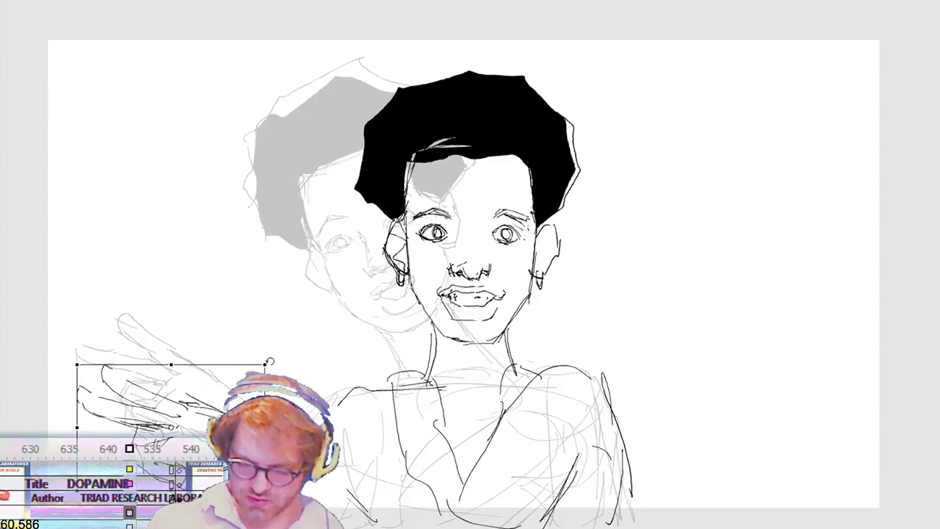
left_click_drag(284, 354, 296, 376)
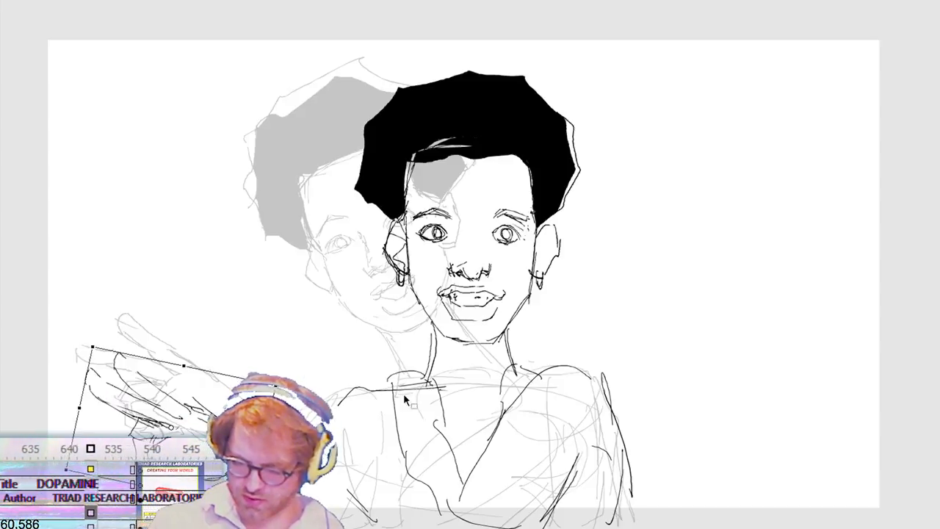
key("Return")
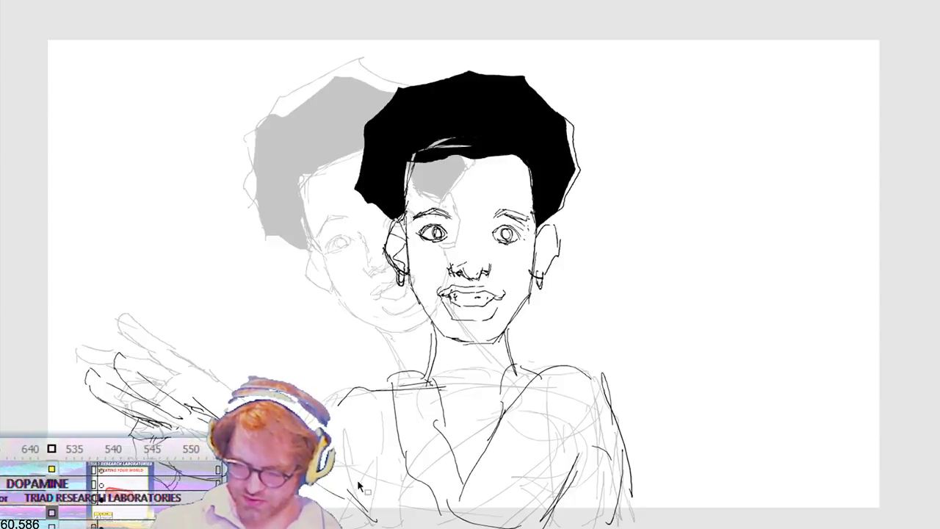
mouse_move(279, 283)
left_mouse_down()
mouse_move(168, 388)
mouse_move(55, 400)
mouse_move(67, 423)
left_mouse_up()
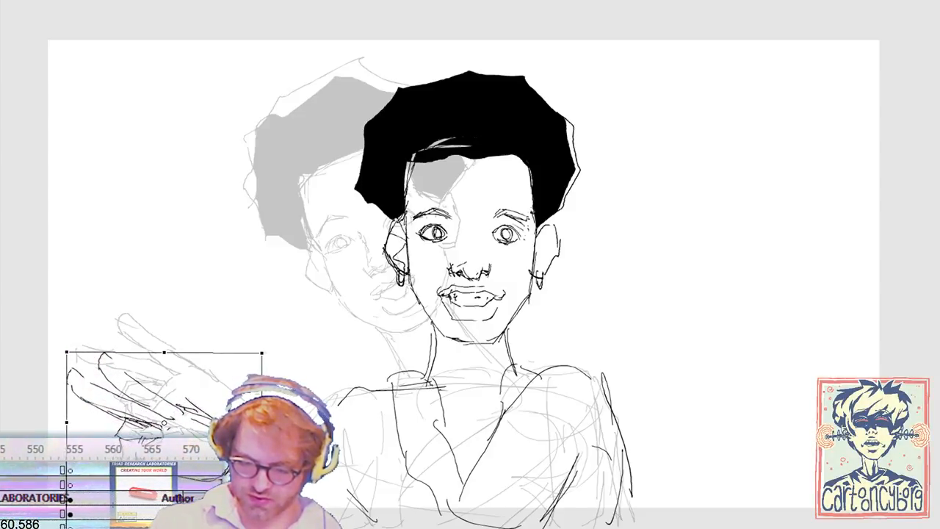
left_click_drag(261, 423, 267, 422)
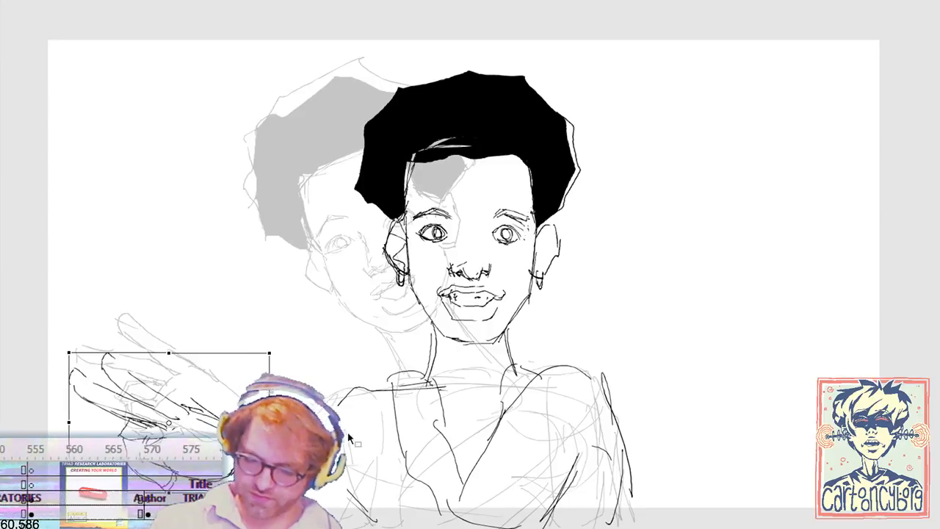
key("Return")
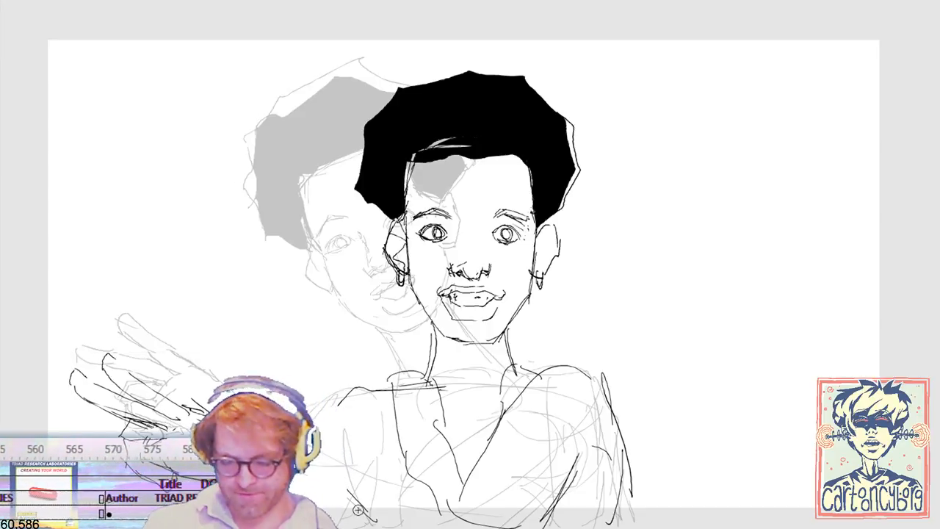
Step: Draw the upright figure's lower arm line to the torso and move the raised hand right and down toward the body
left_click_drag(311, 461, 466, 512)
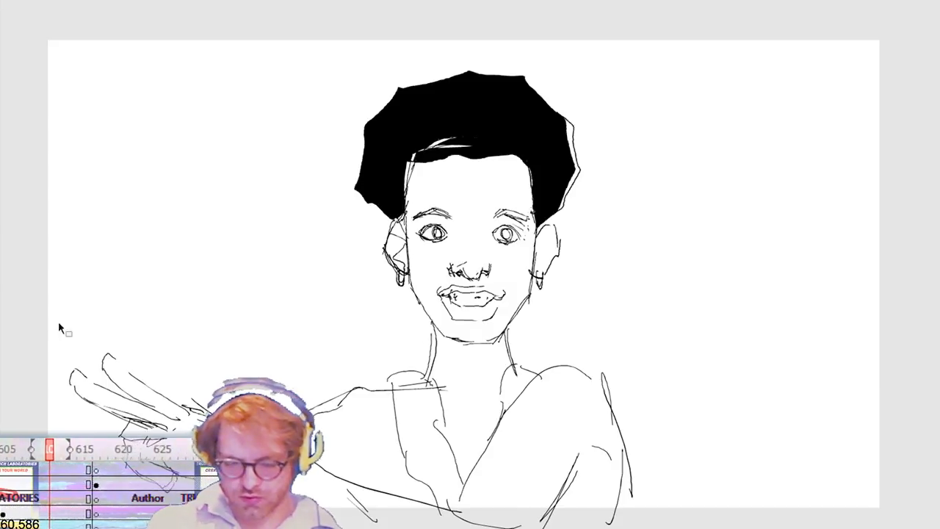
left_click_drag(39, 314, 315, 478)
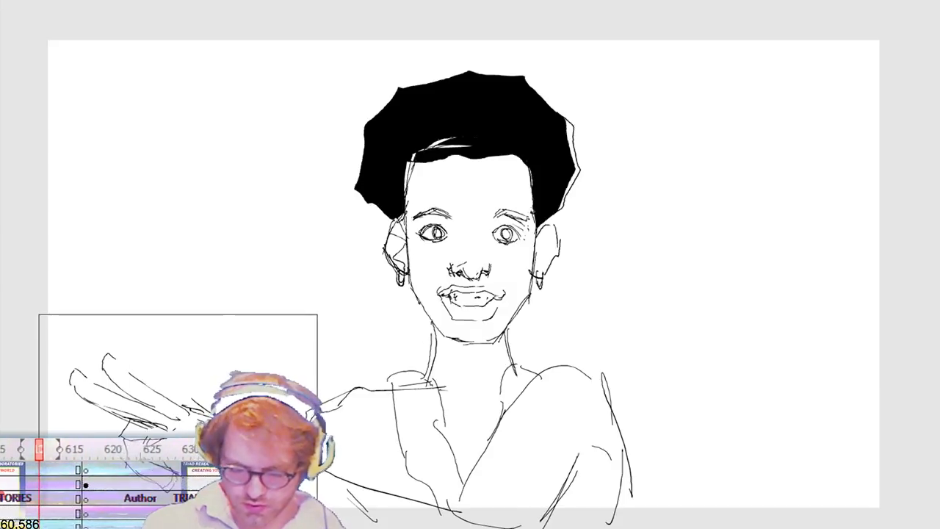
left_click_drag(290, 507, 289, 508)
left_click_drag(146, 422, 203, 438)
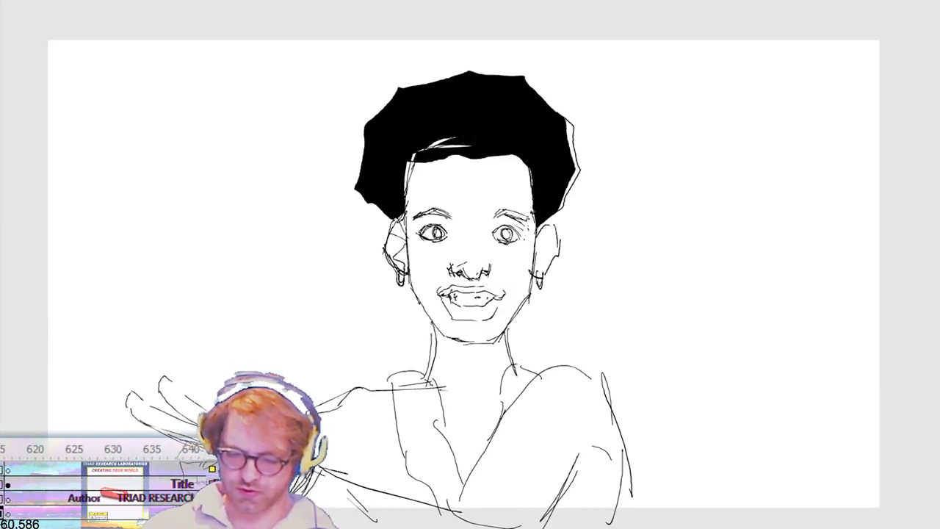
key("Return")
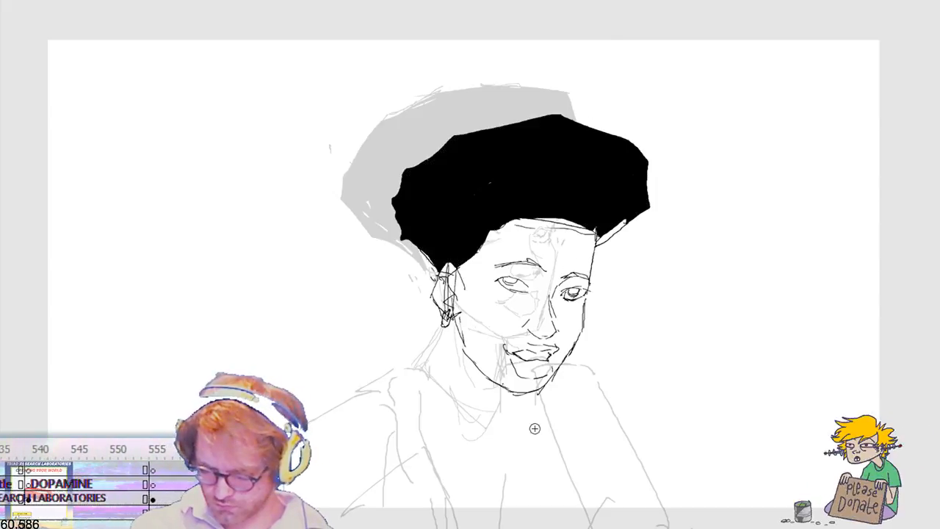
Step: Draw the turned figure's near-side neck, shoulder, armhole and vest edge over the ghosted torso
mouse_move(452, 328)
left_mouse_down()
mouse_move(420, 379)
mouse_move(391, 394)
left_mouse_up()
mouse_move(365, 407)
left_mouse_down()
mouse_move(373, 392)
mouse_move(301, 421)
left_mouse_up()
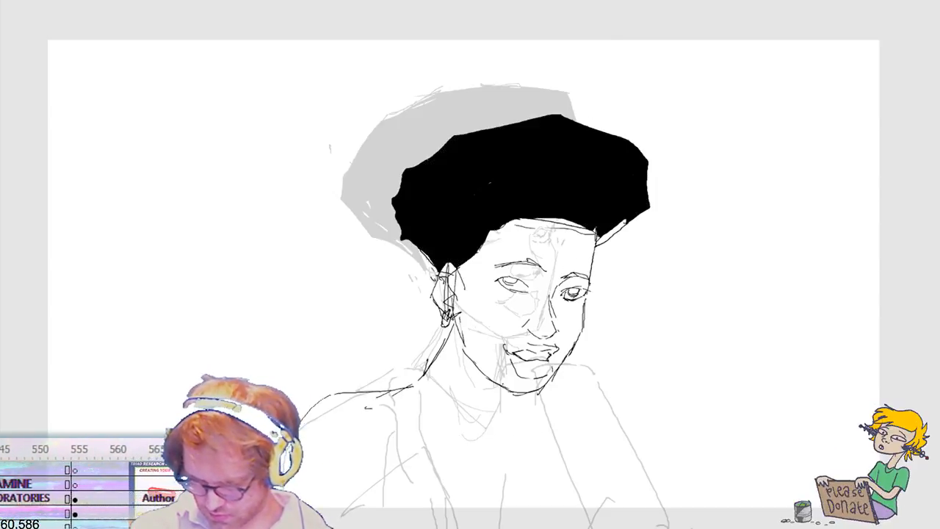
mouse_move(323, 523)
left_mouse_down()
mouse_move(381, 521)
mouse_move(387, 403)
mouse_move(381, 520)
left_mouse_up()
mouse_move(391, 520)
left_mouse_down()
mouse_move(421, 495)
mouse_move(431, 434)
left_mouse_up()
mouse_move(394, 381)
left_mouse_down()
mouse_move(429, 380)
mouse_move(446, 496)
left_mouse_up()
left_click_drag(397, 400, 449, 508)
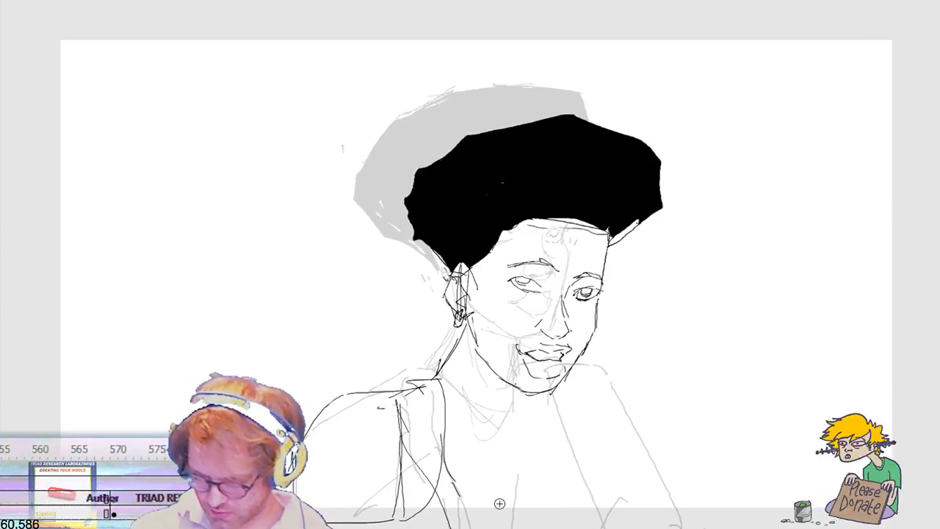
Step: Add the turned figure's chest opening and far-side torso lines, undoing the last diagonal arm stroke
left_click_drag(512, 397, 504, 521)
left_click_drag(565, 378, 568, 385)
left_click_drag(557, 401, 593, 519)
mouse_move(565, 379)
left_mouse_down()
mouse_move(621, 368)
mouse_move(667, 498)
left_mouse_up()
key("ctrl+z")
Step: Outline the front-facing head with the cyan lips, adding its jaw, hairline and one ear over the ghosted drawing
left_click_drag(181, 448, 132, 448)
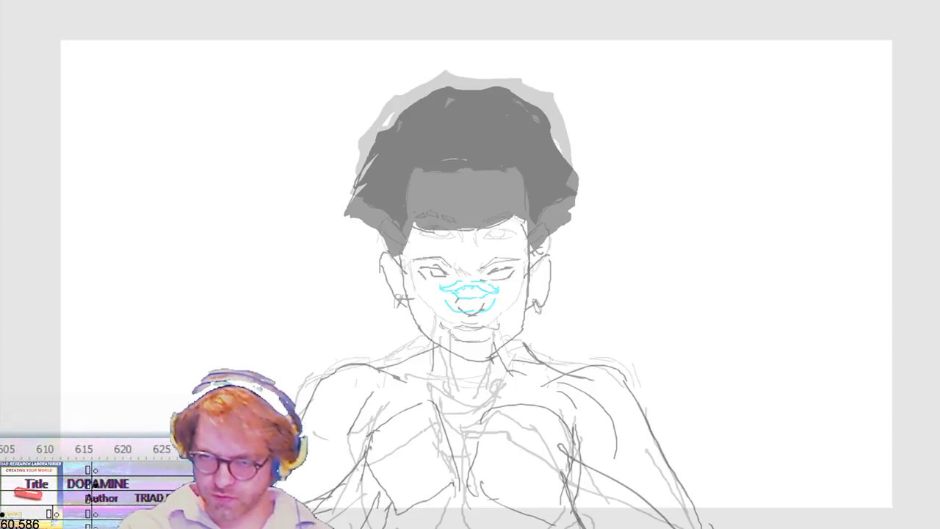
key("comma")
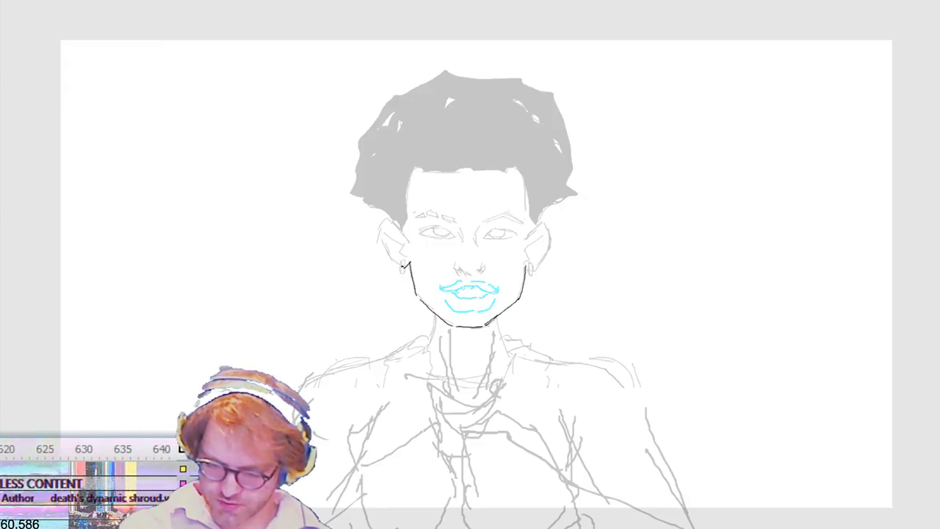
mouse_move(381, 240)
left_mouse_down()
mouse_move(382, 221)
mouse_move(403, 235)
left_mouse_up()
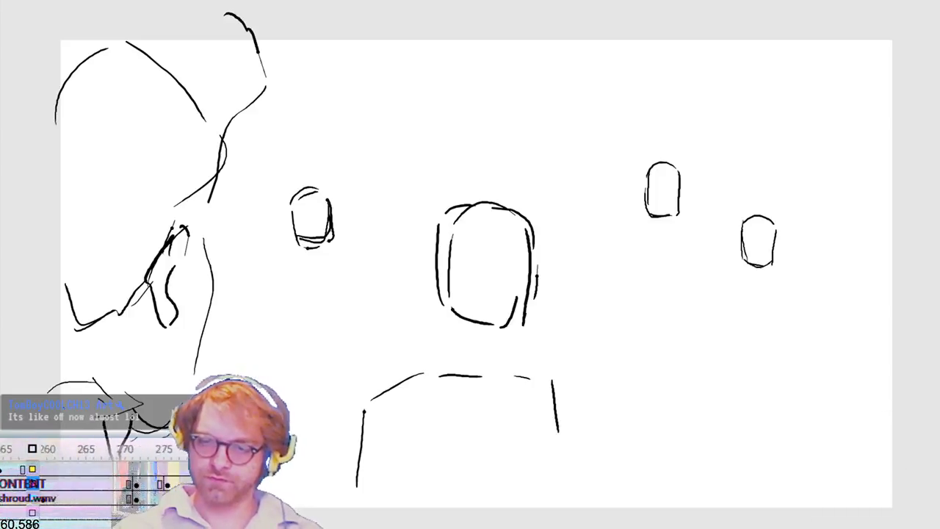
key("Return")
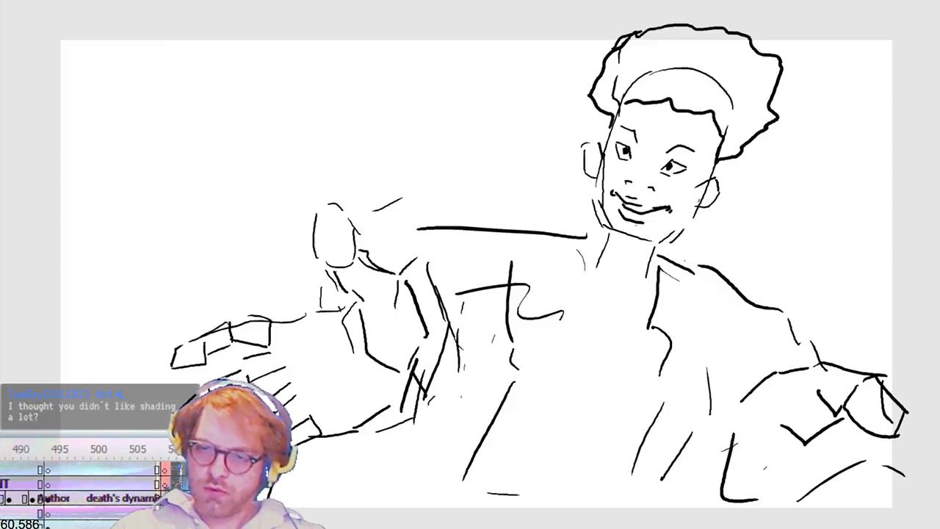
Step: Step forward through the storyboard frames to examine the sequence of poses
key("period")
key("period")
key("period")
key("period")
key("period")
key("period")
key("period")
key("period")
key("period")
key("period")
key("period")
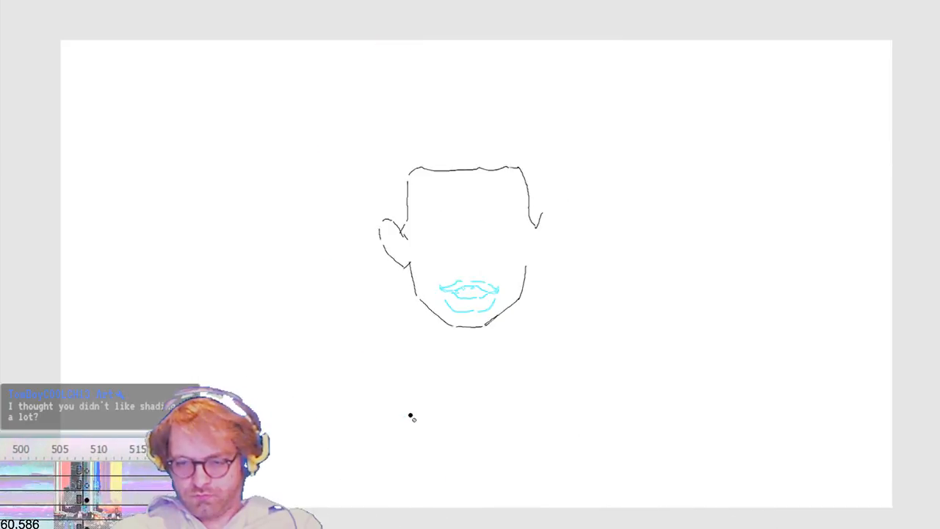
key("period")
key("period")
key("period")
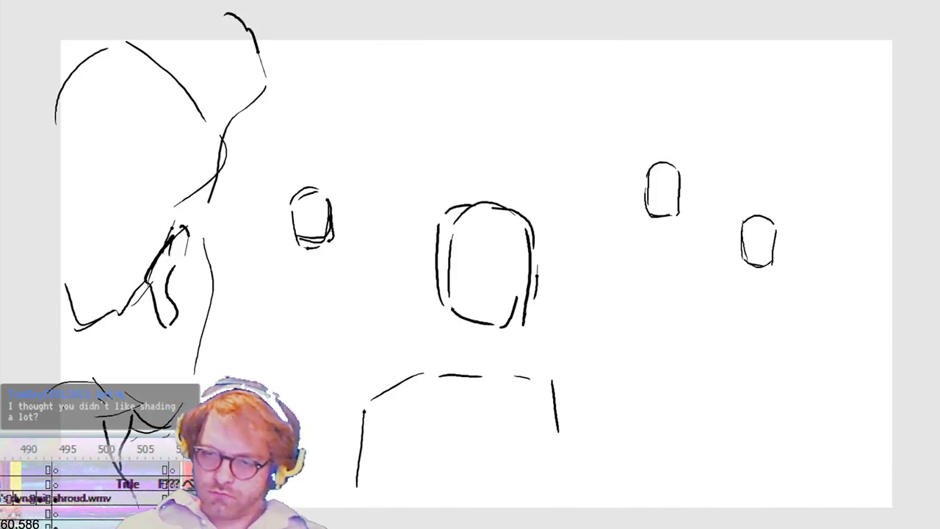
key("period")
key("period")
key("period")
key("period")
key("period")
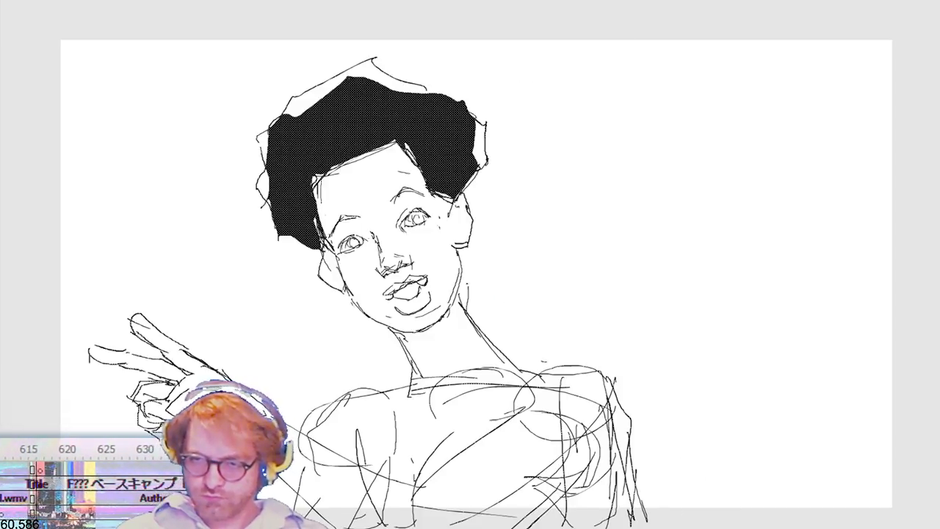
Step: Draw the front-facing head's eyes, brows and nose over the ghosted face, undoing one stray brow stroke
key("Return")
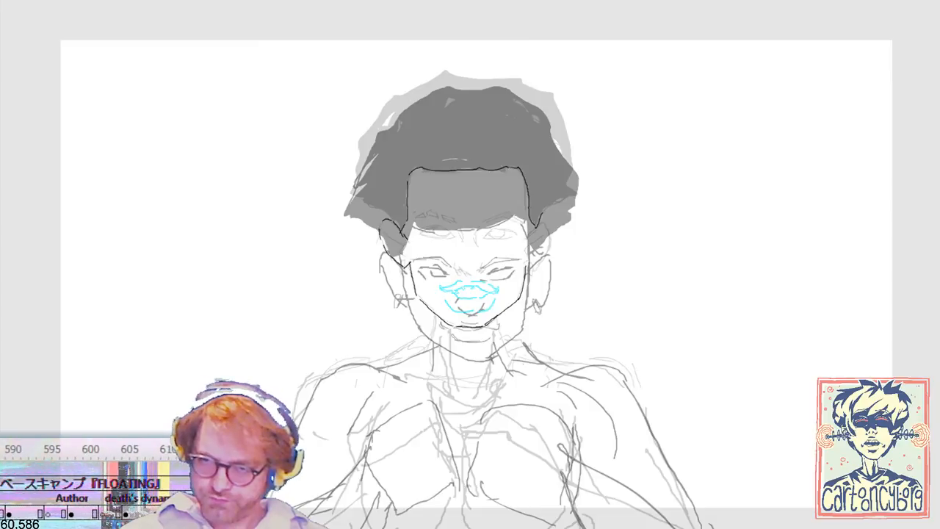
key("Right")
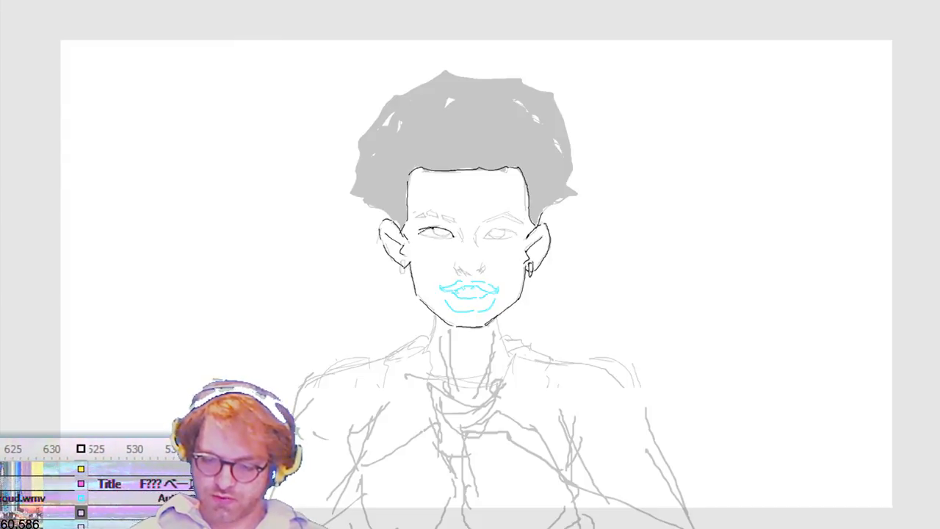
left_click_drag(482, 237, 497, 231)
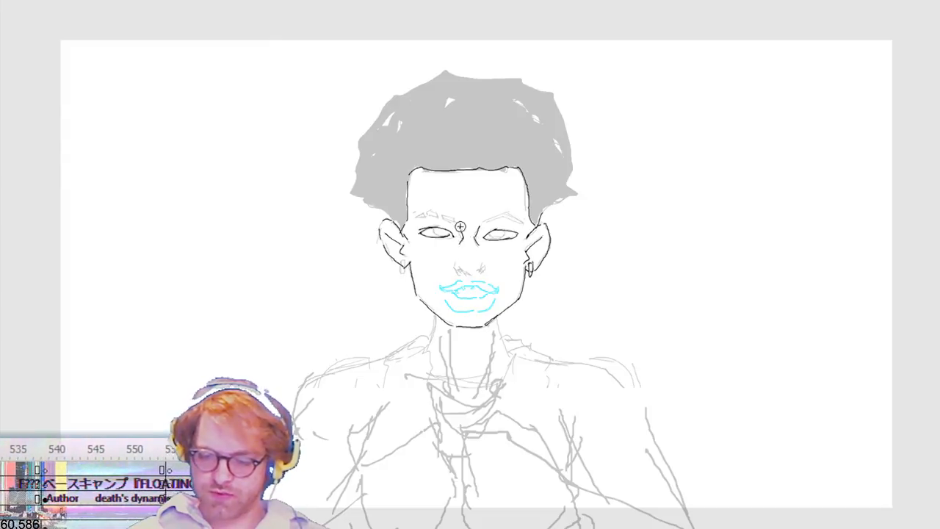
mouse_move(428, 215)
left_mouse_down()
mouse_move(416, 219)
mouse_move(448, 216)
mouse_move(414, 215)
left_mouse_up()
key("ctrl+z")
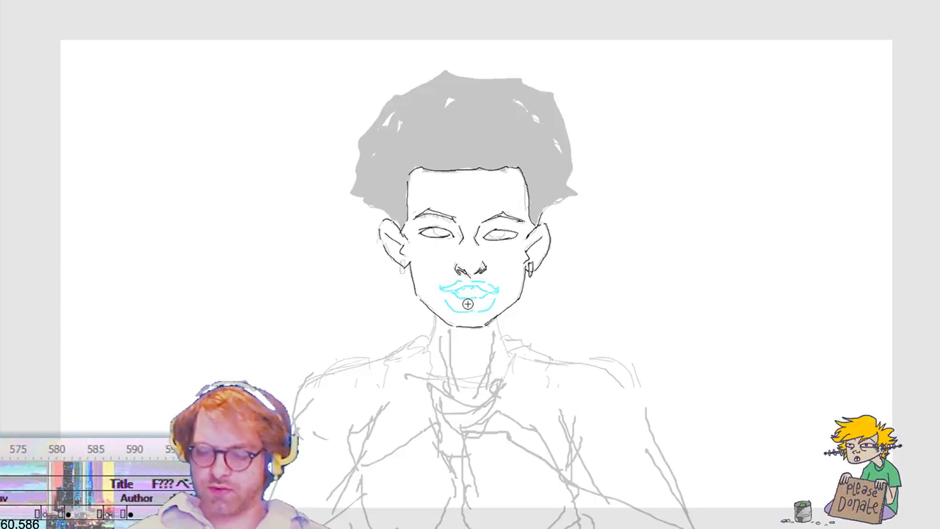
Step: Outline the front-facing head's hair from ear to ear, fill it with black and play the animation
mouse_move(400, 224)
left_mouse_down()
mouse_move(351, 194)
mouse_move(358, 138)
mouse_move(392, 102)
mouse_move(450, 79)
mouse_move(508, 78)
mouse_move(545, 101)
mouse_move(565, 139)
mouse_move(566, 200)
mouse_move(541, 225)
left_mouse_up()
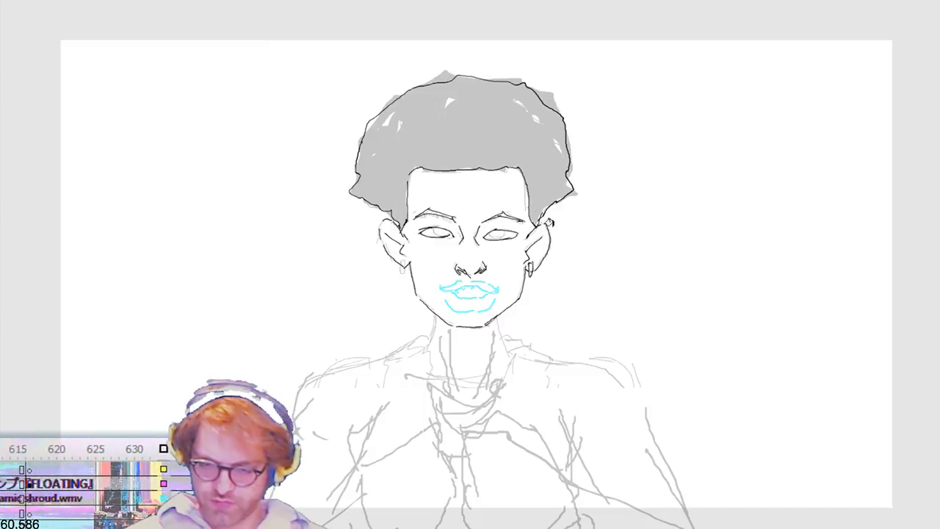
left_click(485, 144)
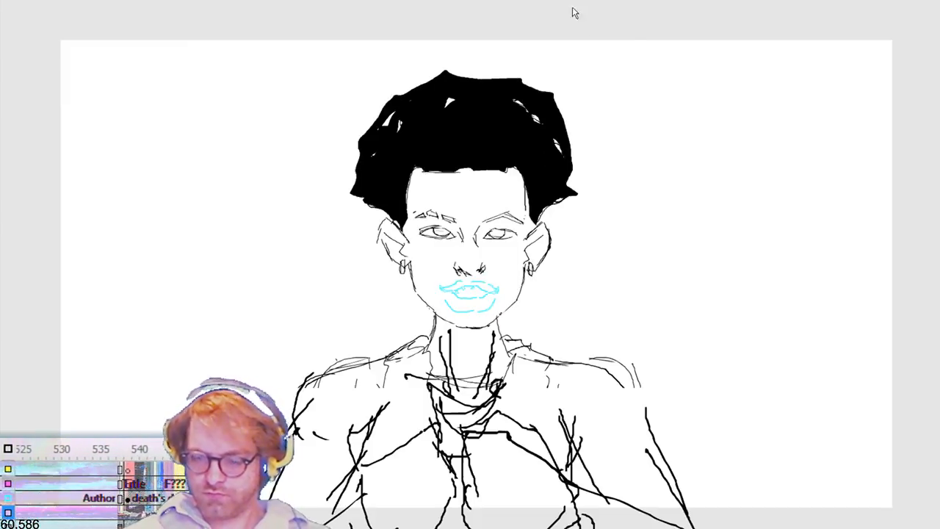
key(".")
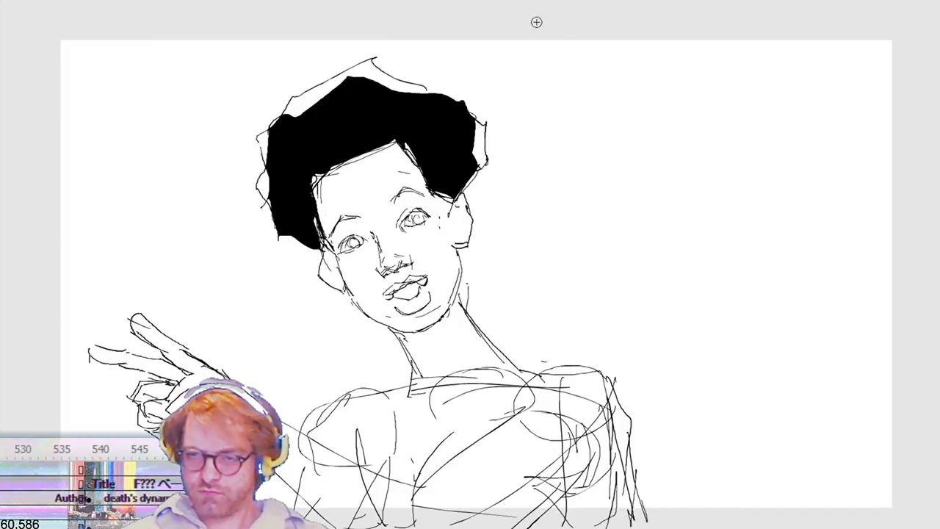
key("Return")
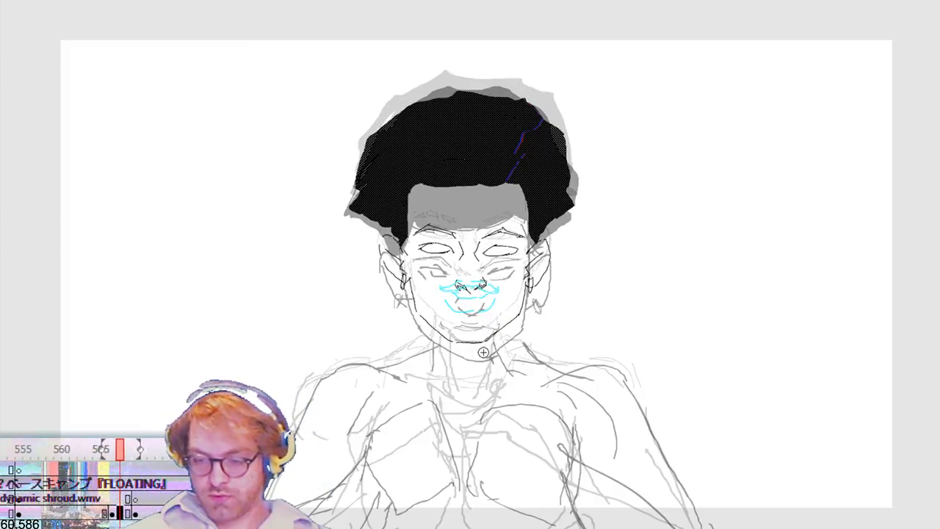
Step: Select the facial features of the lowered head and nudge them three steps down
mouse_move(414, 217)
left_mouse_down()
mouse_move(457, 267)
mouse_move(536, 288)
mouse_move(525, 312)
mouse_move(523, 303)
left_mouse_up()
key("b")
key("Down")
key("Down")
key("Down")
key("Down")
key("Down")
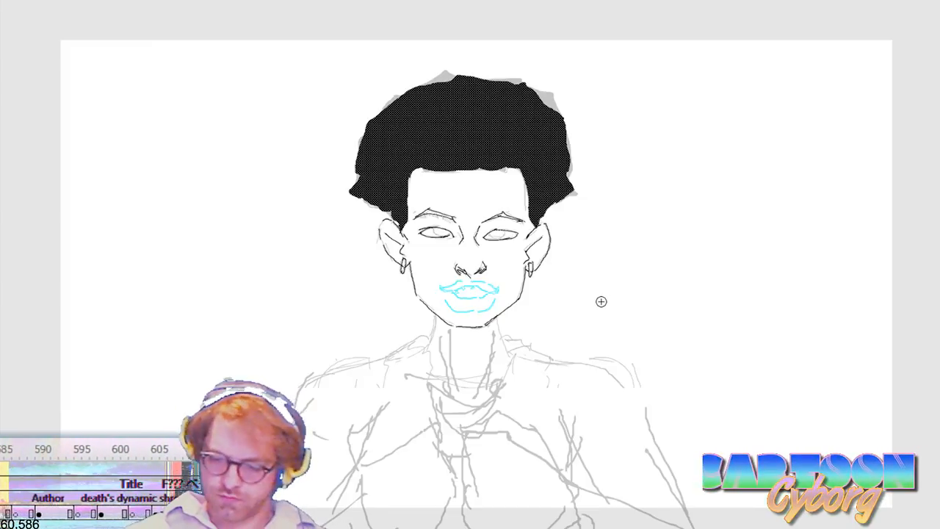
Step: Nudge the front-facing head three steps up and rotate it slightly counterclockwise
key("Up")
key("Up")
key("Up")
key("Up")
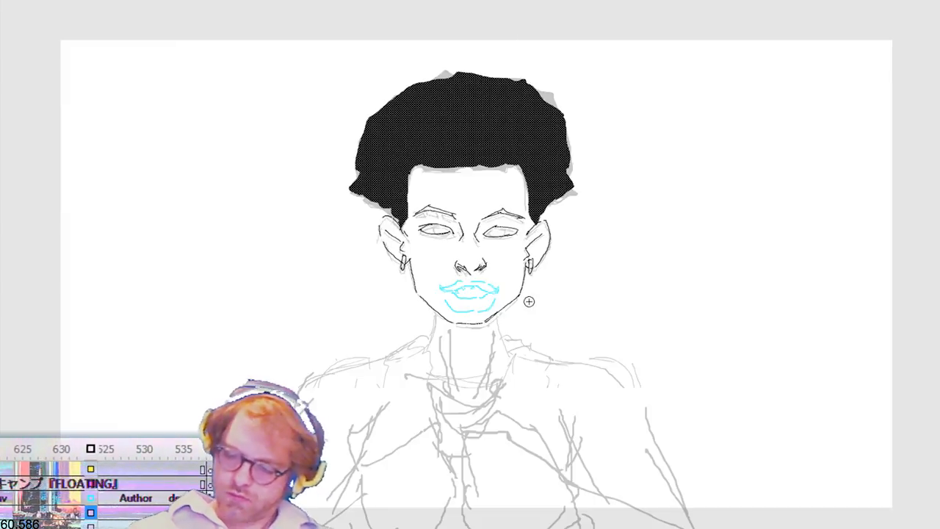
key("ctrl+t")
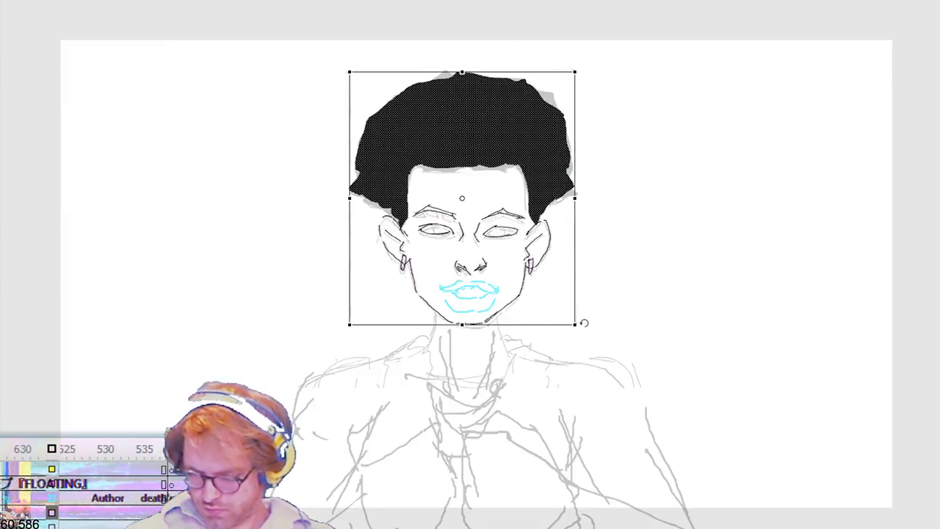
left_click_drag(584, 321, 590, 313)
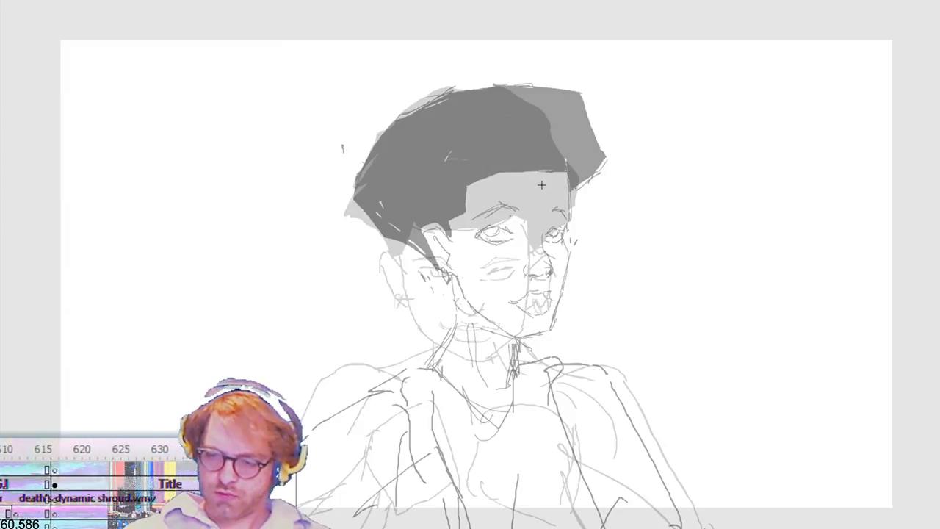
Step: Sketch an oval head between the two ghosted poses, undoing and redrawing the near-side jaw curve
mouse_move(529, 142)
left_mouse_down()
mouse_move(414, 165)
mouse_move(418, 272)
mouse_move(455, 332)
mouse_move(497, 346)
left_mouse_up()
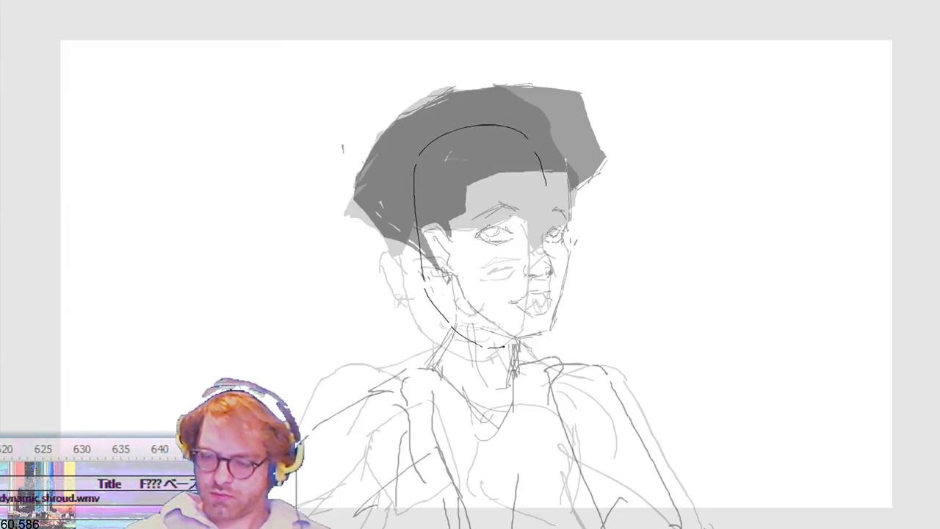
left_click_drag(545, 173, 550, 308)
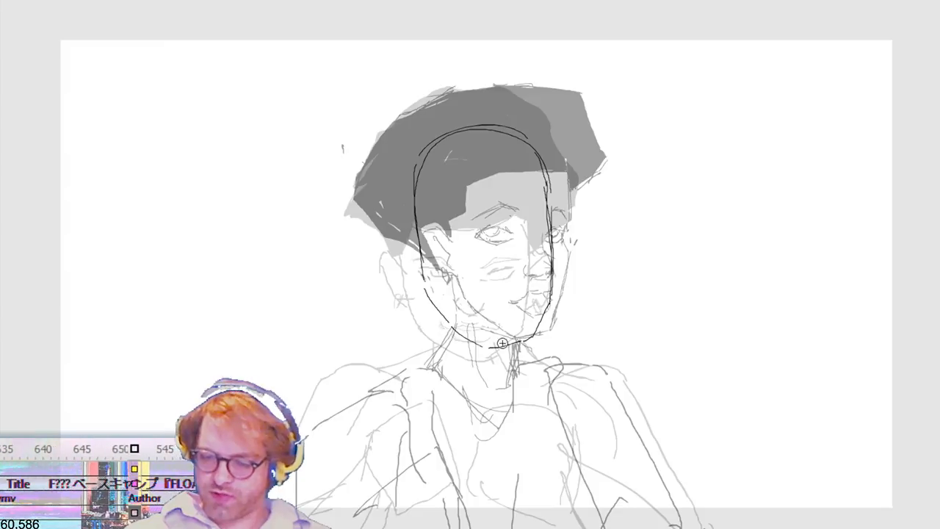
left_click_drag(479, 345, 497, 346)
left_click_drag(426, 289, 491, 348)
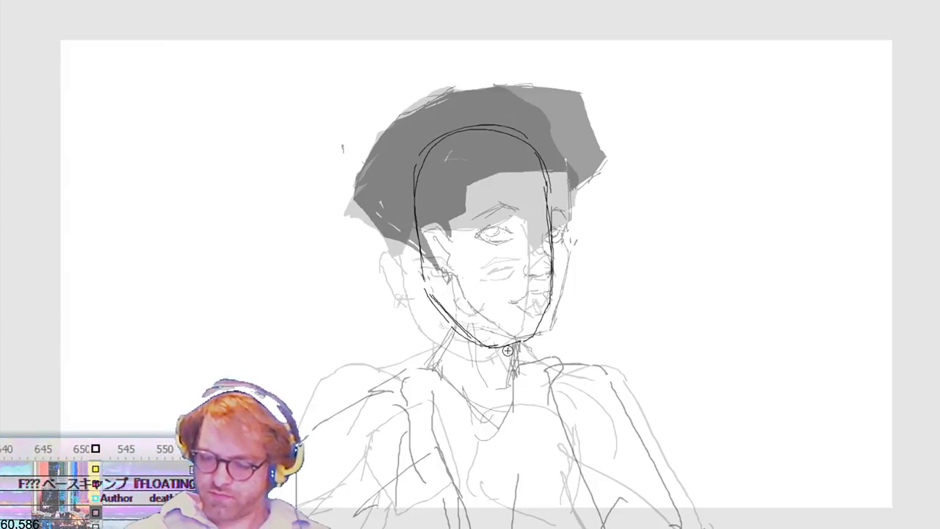
key("ctrl+z")
key("ctrl+z")
mouse_move(450, 307)
left_mouse_down()
mouse_move(437, 291)
mouse_move(481, 334)
left_mouse_up()
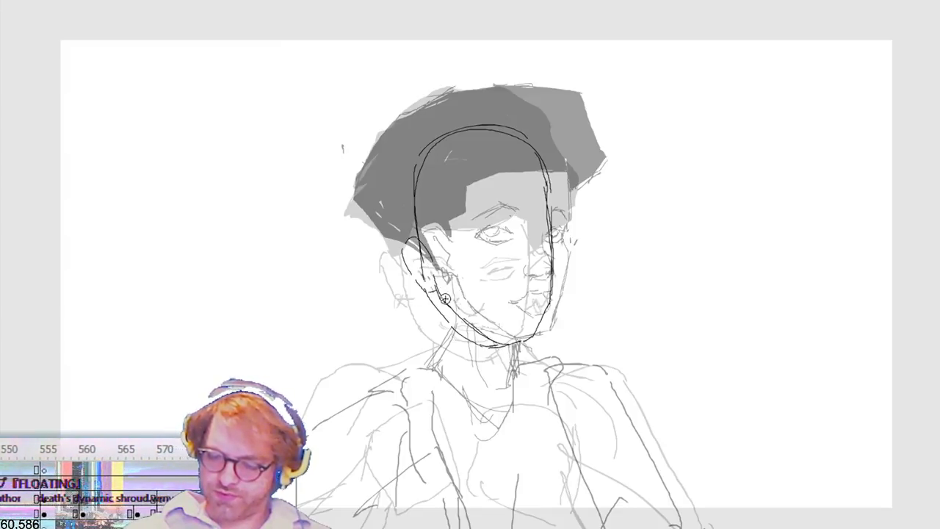
Step: Add the near-side ear, the nose and both eyes to the in-between head
mouse_move(417, 280)
left_mouse_down()
mouse_move(401, 257)
mouse_move(412, 234)
left_mouse_up()
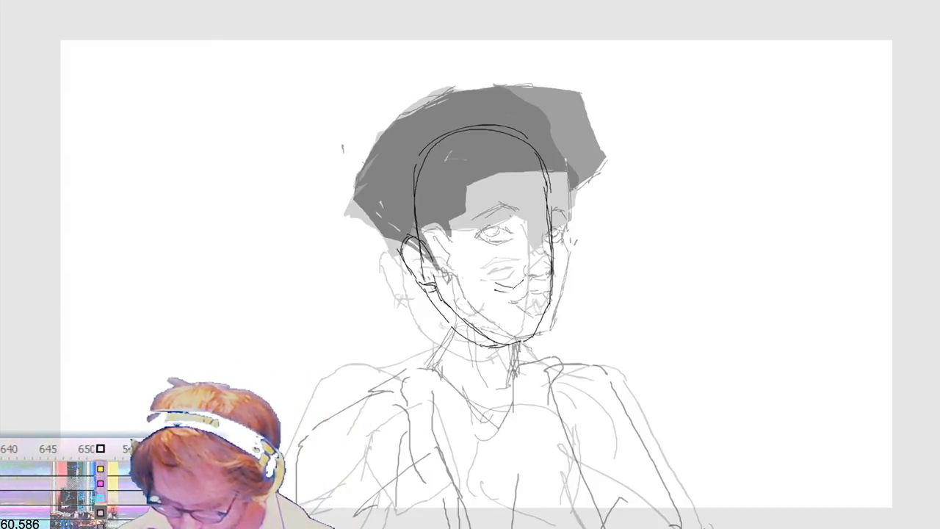
left_click_drag(500, 284, 521, 284)
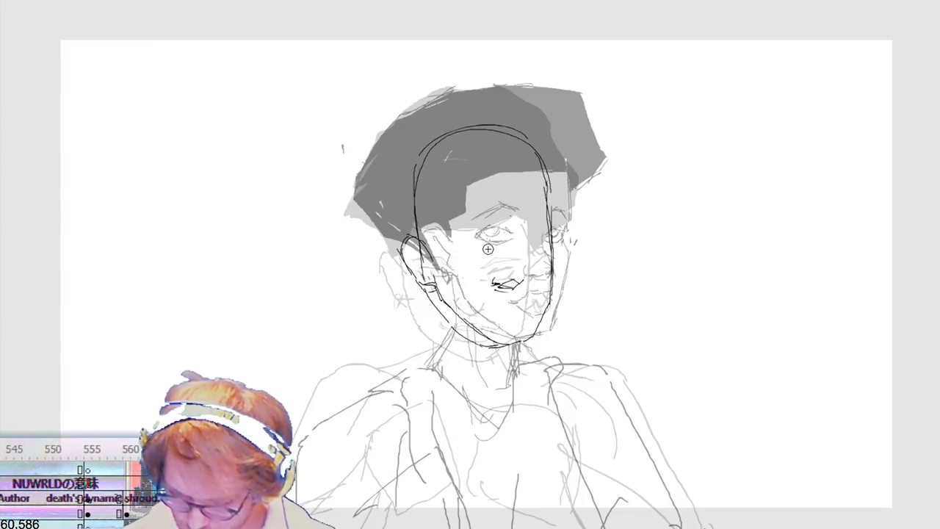
mouse_move(467, 237)
left_mouse_down()
mouse_move(451, 245)
mouse_move(468, 255)
mouse_move(486, 246)
mouse_move(480, 237)
mouse_move(494, 244)
left_mouse_up()
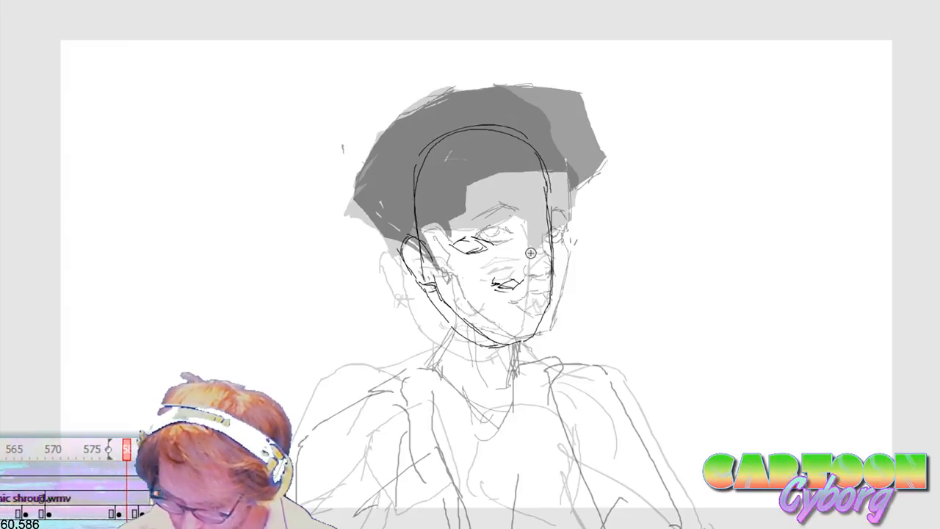
mouse_move(527, 245)
left_mouse_down()
mouse_move(549, 241)
mouse_move(537, 253)
mouse_move(471, 256)
mouse_move(444, 269)
left_mouse_up()
Step: Shift the in-between head's near-side eye slightly outward and down
key("v")
key("b")
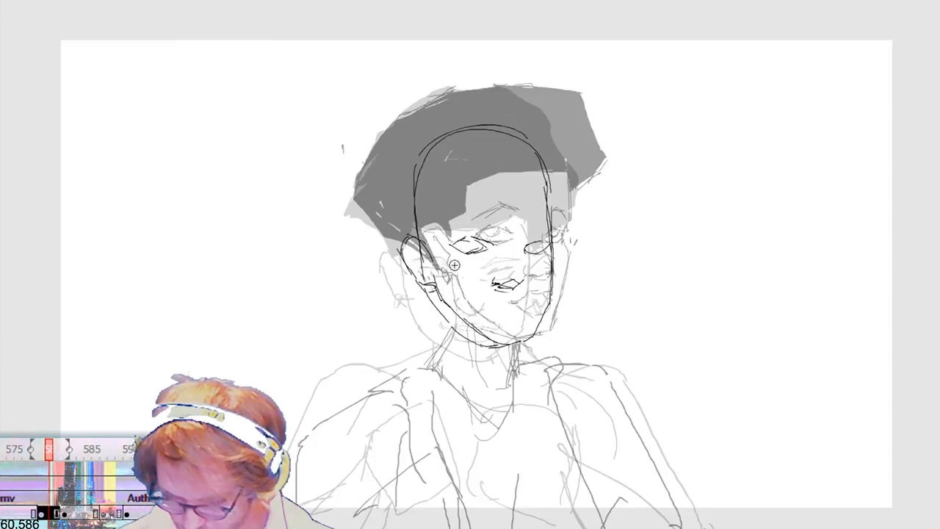
key("shift+Right")
key("shift+Down")
key("shift+Left")
key("Left")
key("Left")
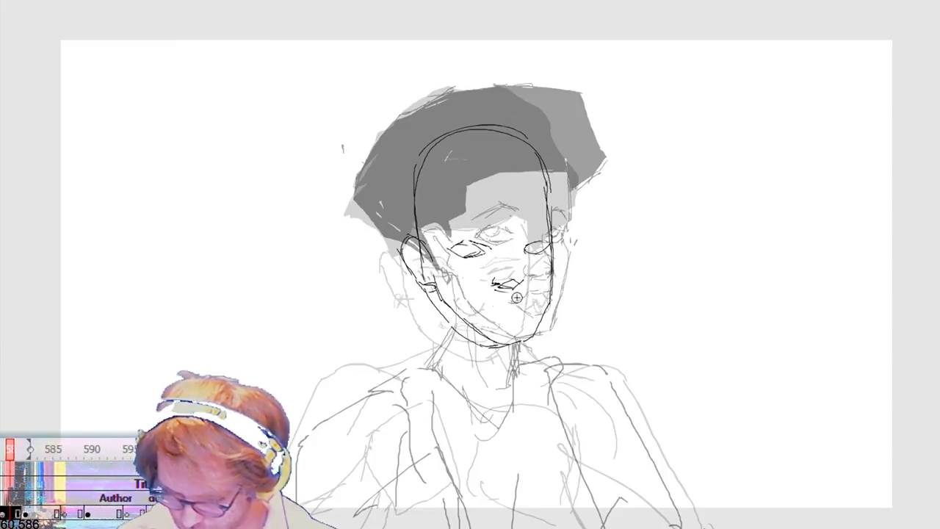
Step: Select the in-between head's nose and nudge it slightly down toward the chin
left_click_drag(506, 285, 529, 267)
key("b")
key("shift+Down")
key("Up")
key("Right")
key("Right")
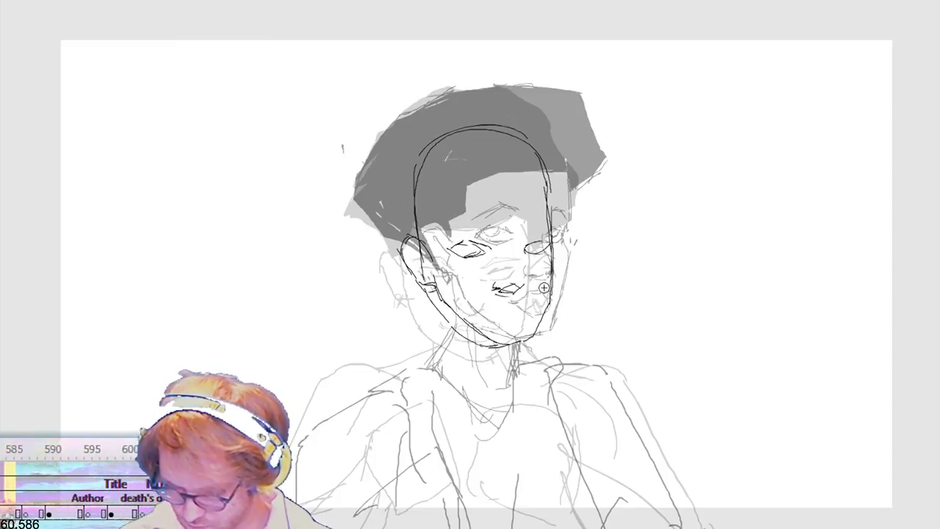
Step: Delete the far-side cheek line segment of the in-between head and redraw the contour beside the eye
key("v")
left_click_drag(580, 247, 553, 310)
left_click_drag(582, 246, 547, 303)
key("Delete")
key("b")
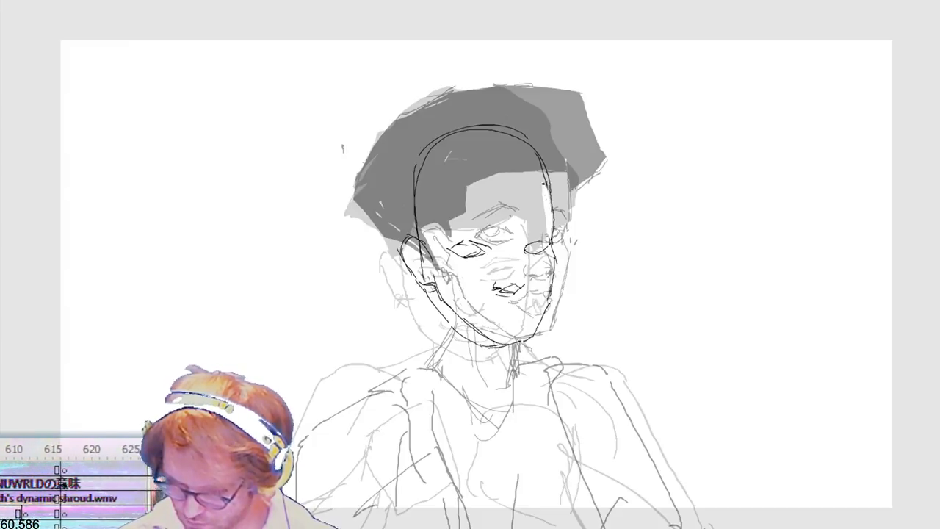
left_click_drag(550, 206, 552, 228)
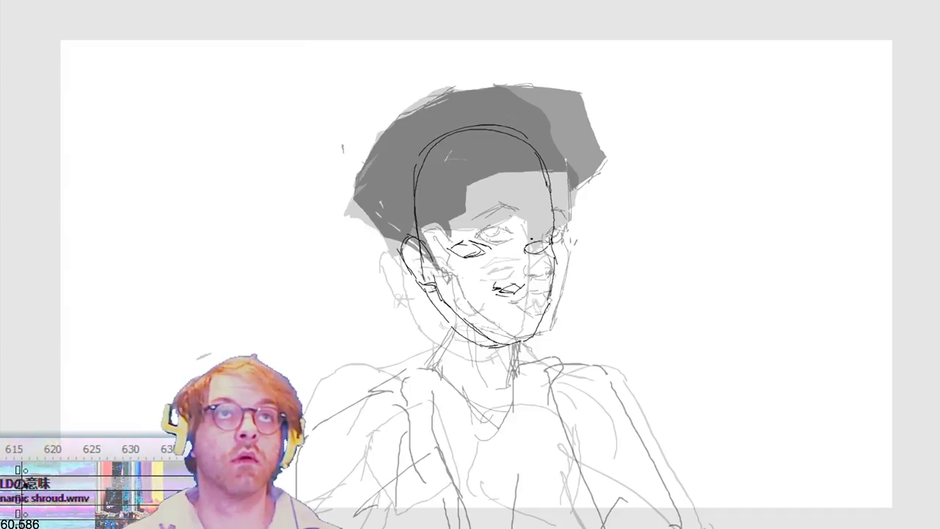
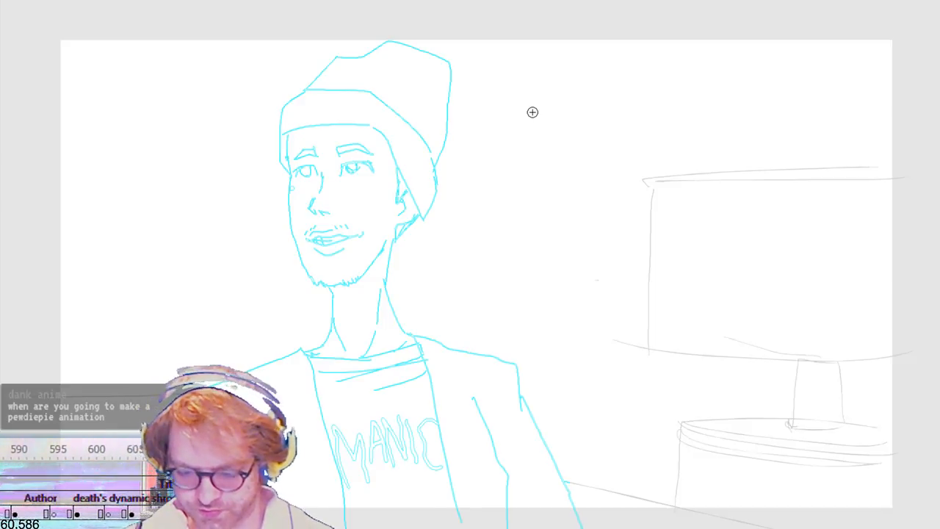
Step: Step forward through the frames after the beanie character's shot and play back the animation
key("period")
key("period")
key("period")
key("period")
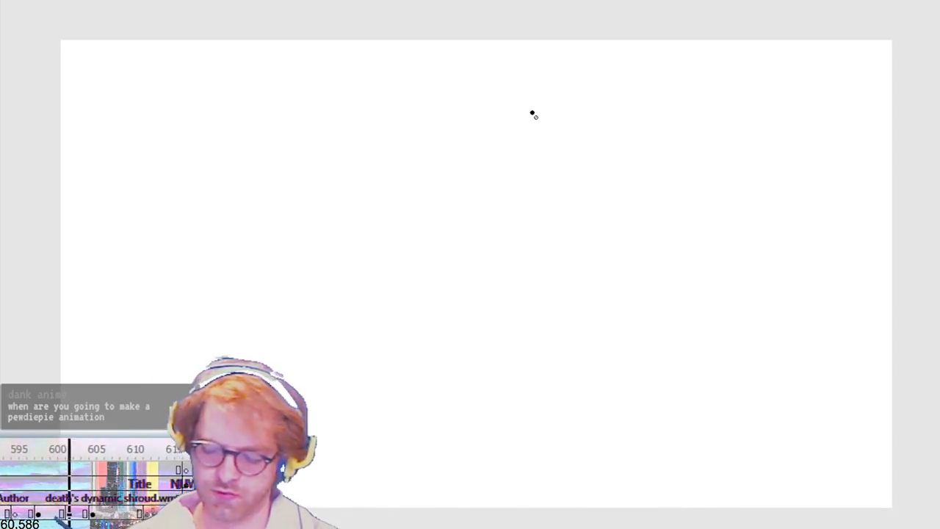
key("Return")
key("period")
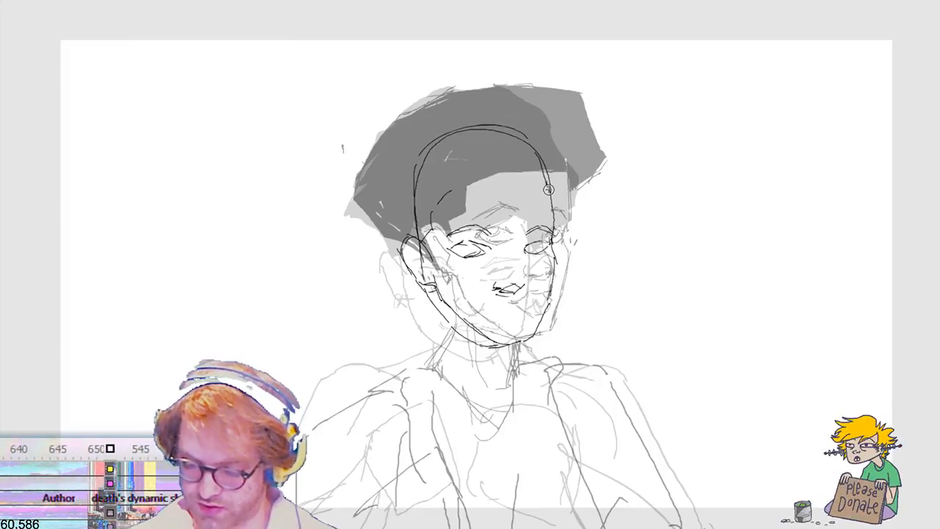
Step: Draw the forehead hairline and outer hair outline on the turned head, fill the hair with black and play it back
mouse_move(550, 179)
left_mouse_down()
mouse_move(447, 193)
mouse_move(419, 245)
mouse_move(368, 236)
left_mouse_up()
key("ctrl+z")
key("ctrl+z")
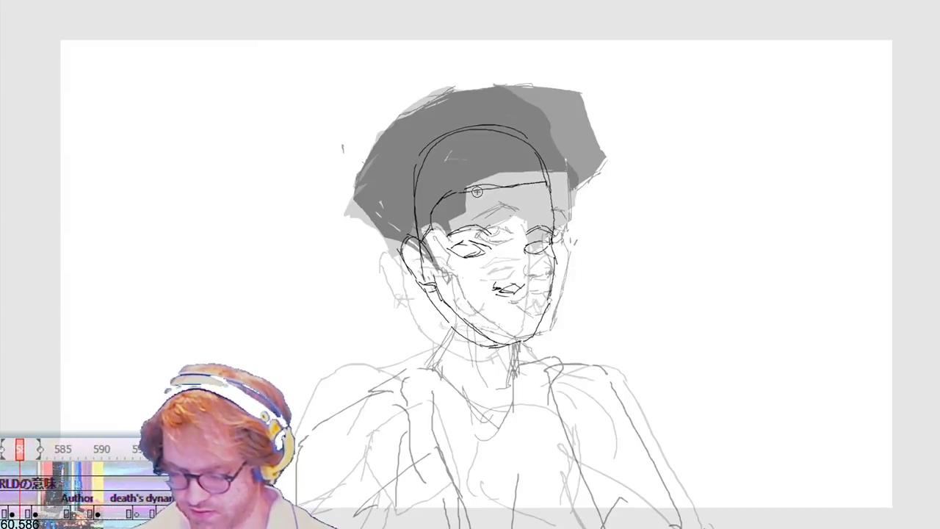
left_click_drag(473, 192, 551, 188)
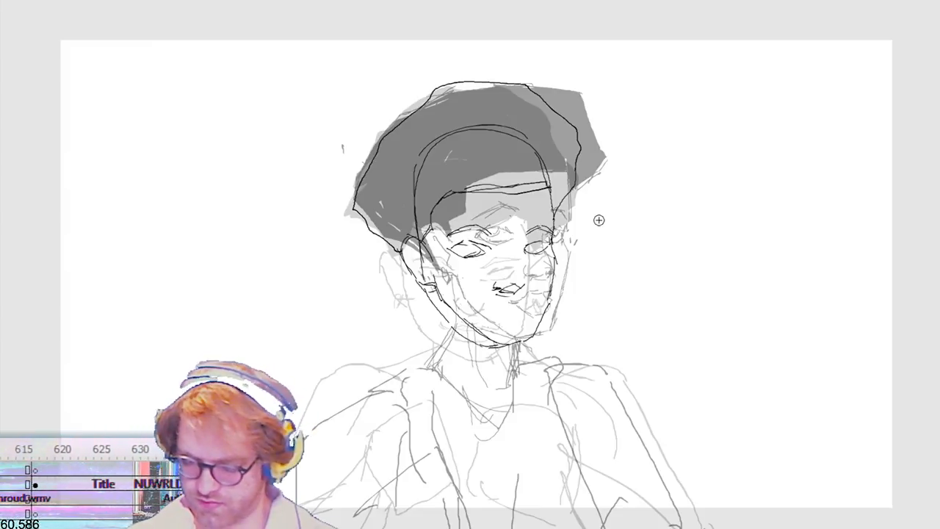
left_click(533, 171)
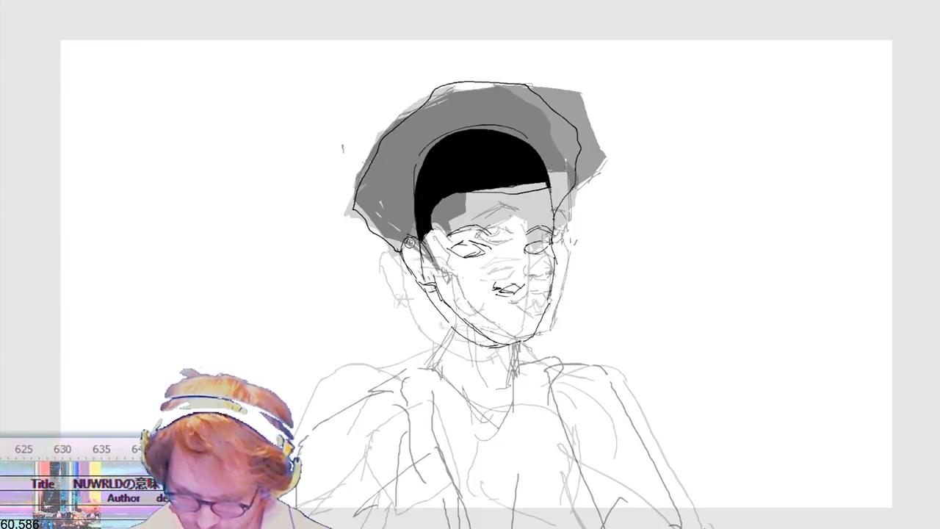
left_click(410, 226)
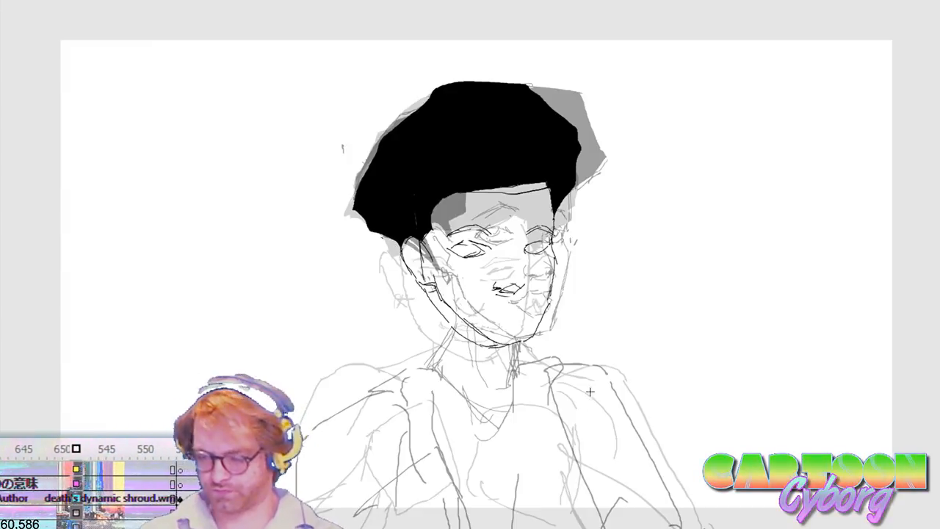
key("Return")
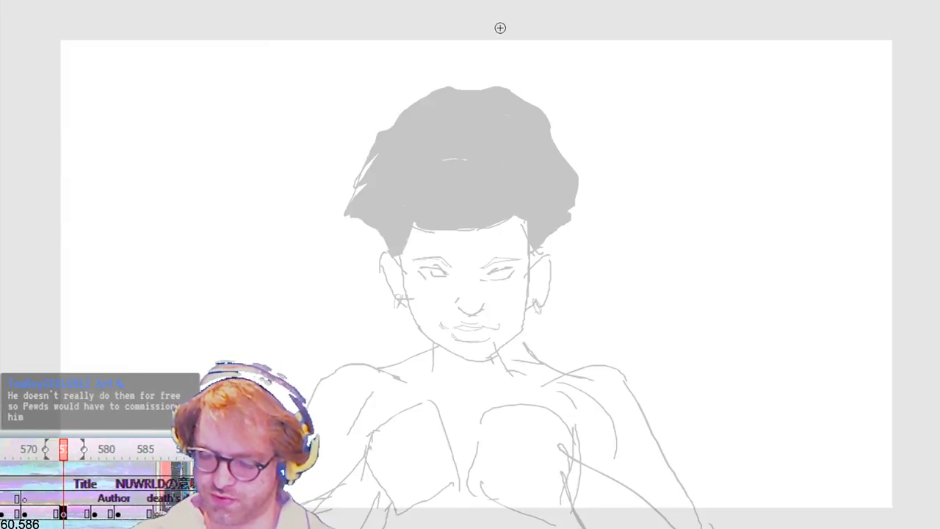
Step: Trace the front-facing head's jaw, both ears with earrings, nose, eyes and eyebrows over the ghosted frame
mouse_move(403, 271)
left_mouse_down()
mouse_move(432, 337)
mouse_move(451, 348)
left_mouse_up()
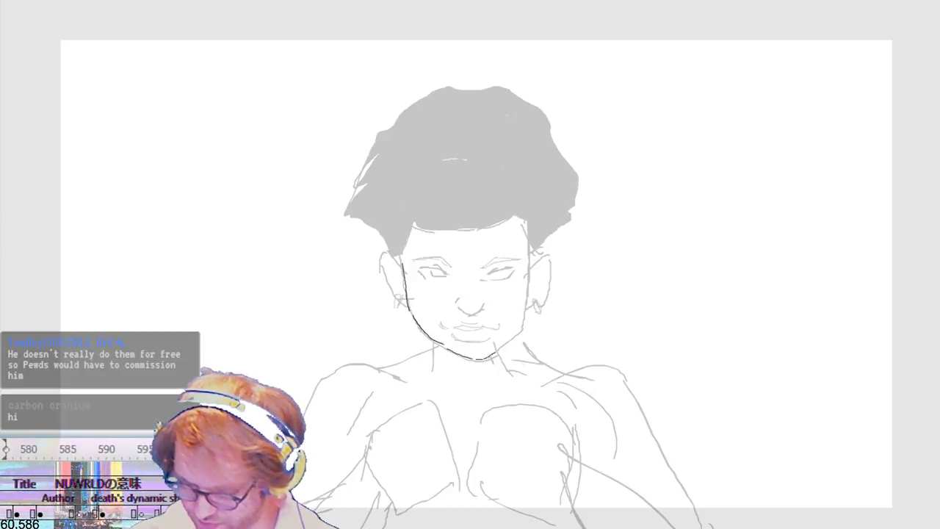
mouse_move(531, 243)
left_mouse_down()
mouse_move(525, 323)
mouse_move(535, 304)
left_mouse_up()
mouse_move(403, 267)
left_mouse_down()
mouse_move(380, 261)
mouse_move(403, 304)
left_mouse_up()
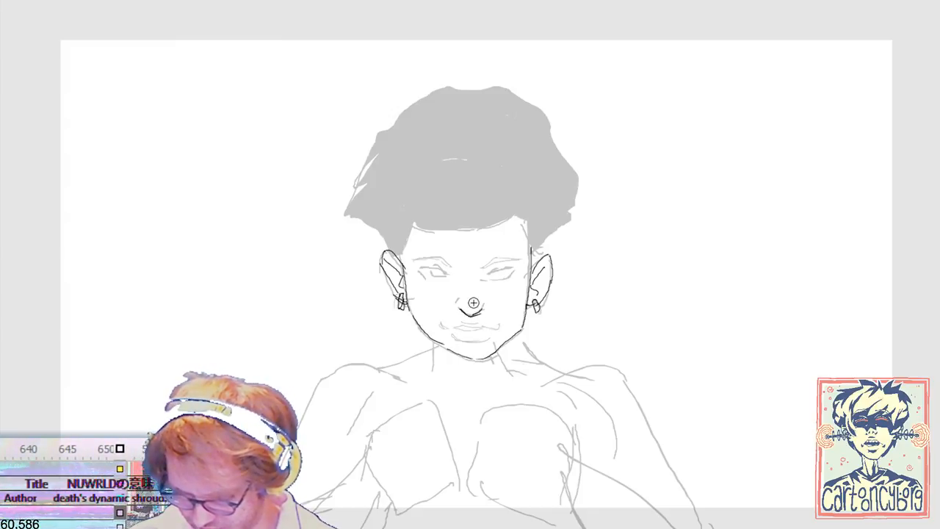
left_click_drag(455, 304, 460, 299)
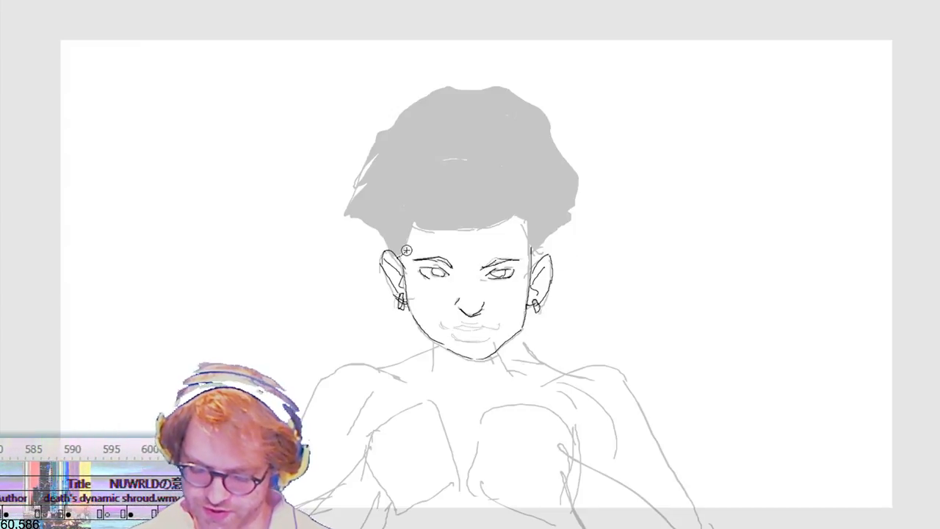
Step: Trace the front-facing head's hairline and outer hair silhouette, and fill the hair with black
mouse_move(412, 231)
left_mouse_down()
mouse_move(509, 217)
mouse_move(537, 228)
mouse_move(531, 253)
left_mouse_up()
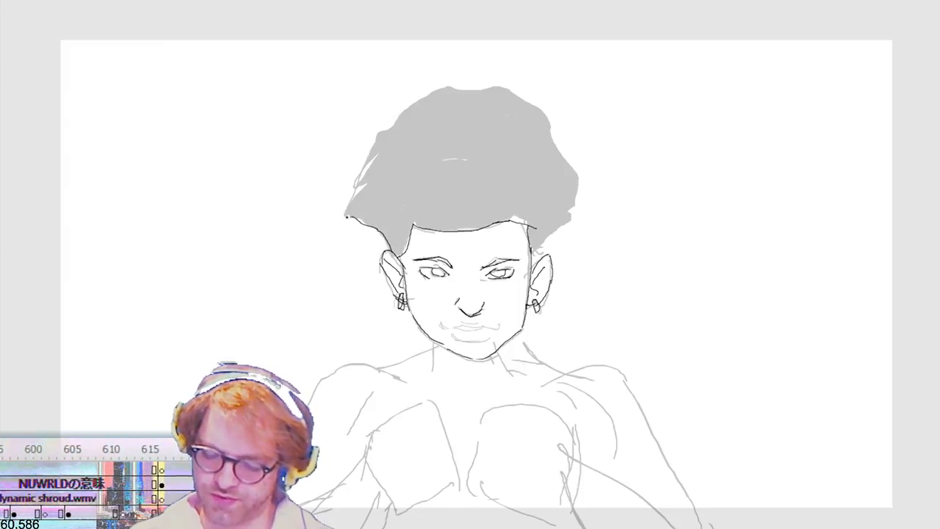
left_click_drag(371, 169, 396, 120)
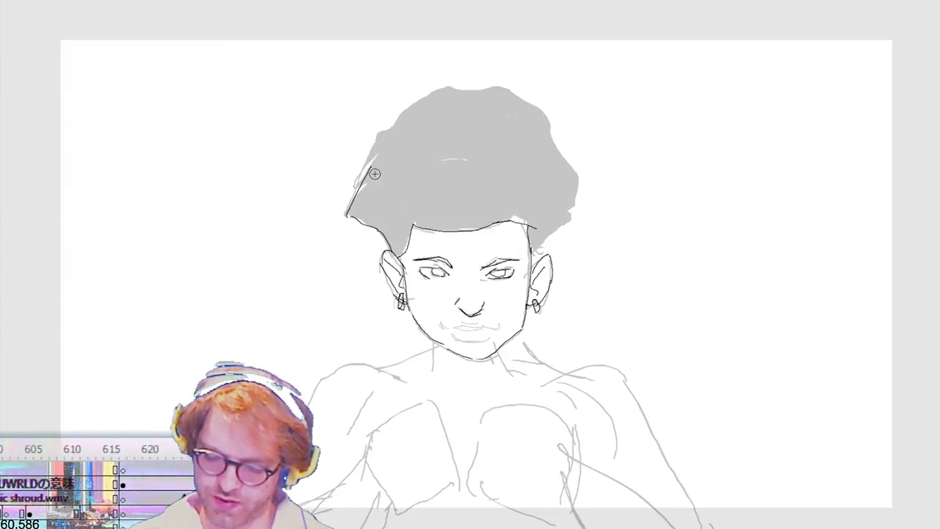
mouse_move(371, 168)
left_mouse_down()
mouse_move(382, 139)
mouse_move(421, 105)
left_mouse_up()
left_click_drag(535, 253, 570, 213)
key("ctrl+z")
mouse_move(536, 252)
left_mouse_down()
mouse_move(567, 225)
mouse_move(577, 198)
mouse_move(577, 170)
mouse_move(551, 121)
mouse_move(481, 91)
mouse_move(434, 93)
mouse_move(404, 116)
left_mouse_up()
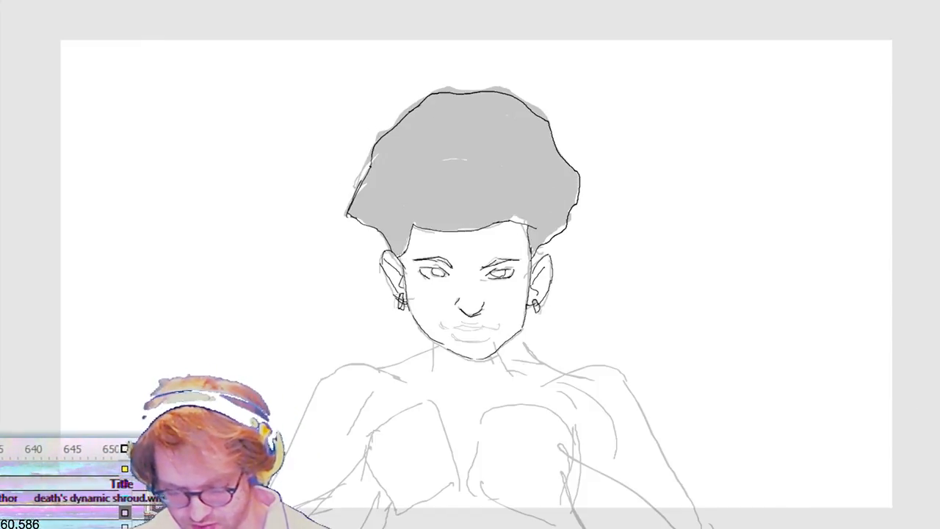
left_click(428, 218)
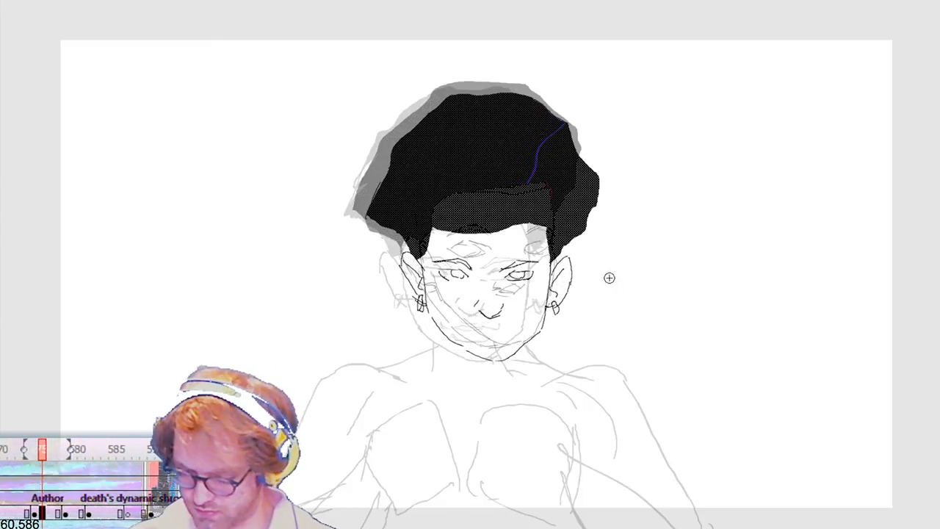
Step: Rotate the in-between copy of the front-facing head slightly counter-clockwise with Free Transform
key("ctrl+t")
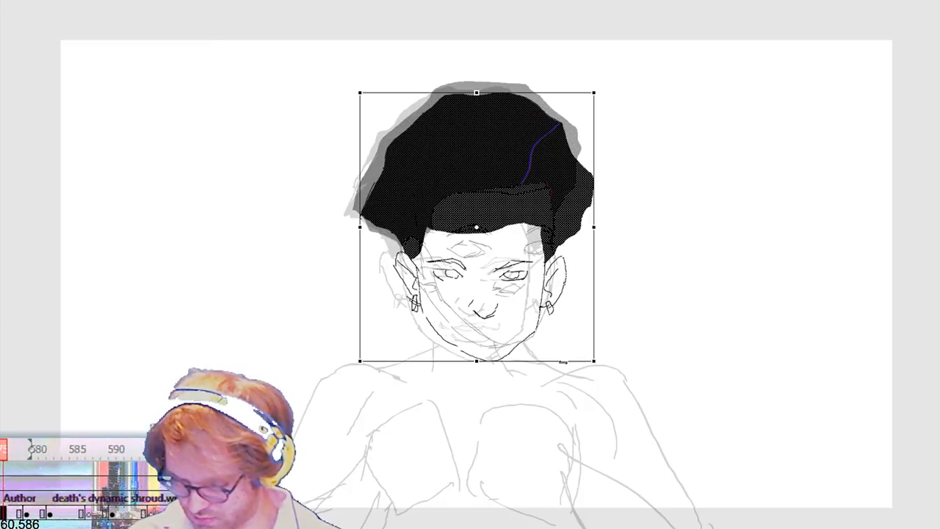
left_click_drag(603, 356, 608, 358)
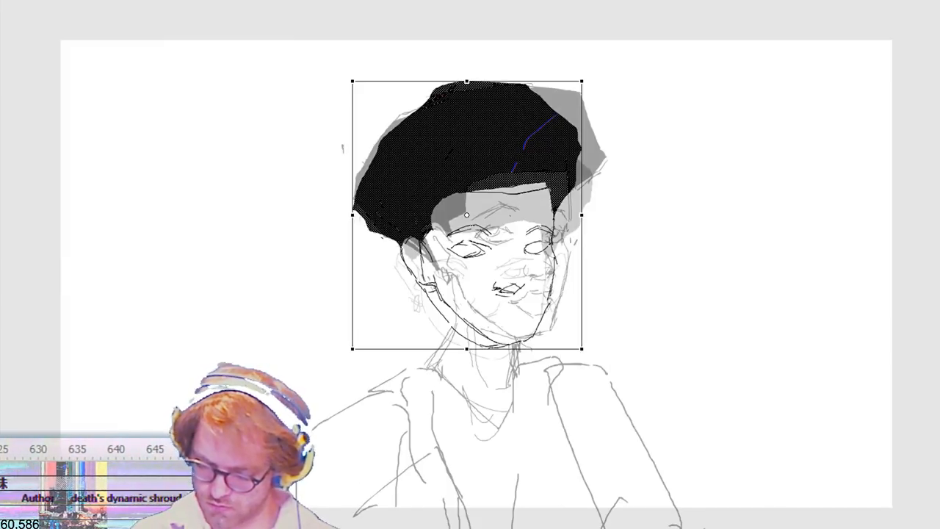
key("Down")
key("Down")
key("Left")
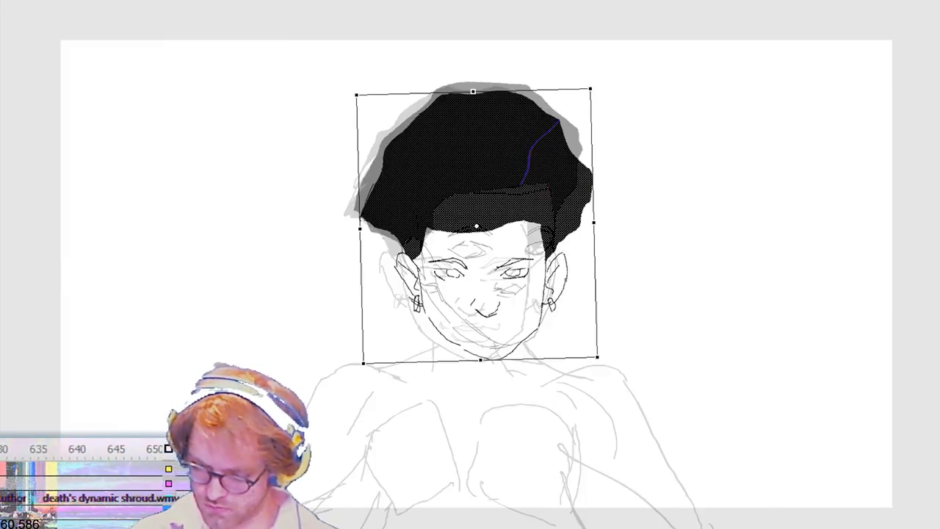
Step: Nudge the rotated in-between head slightly left and down to line up with the ghosted heads
key("Down")
key("Up")
key("Down")
key("Left")
key("Left")
key("Left")
key("Left")
key("Down")
key("Left")
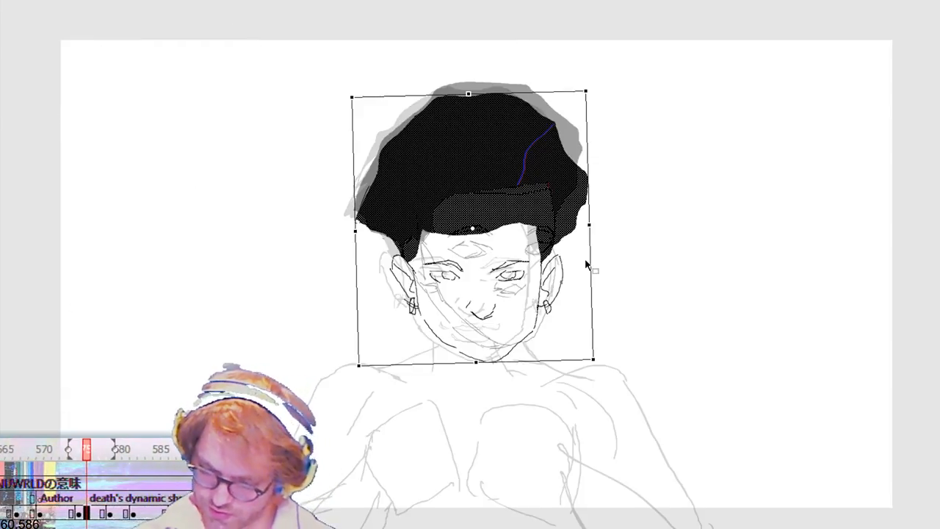
left_click_drag(592, 266, 586, 278)
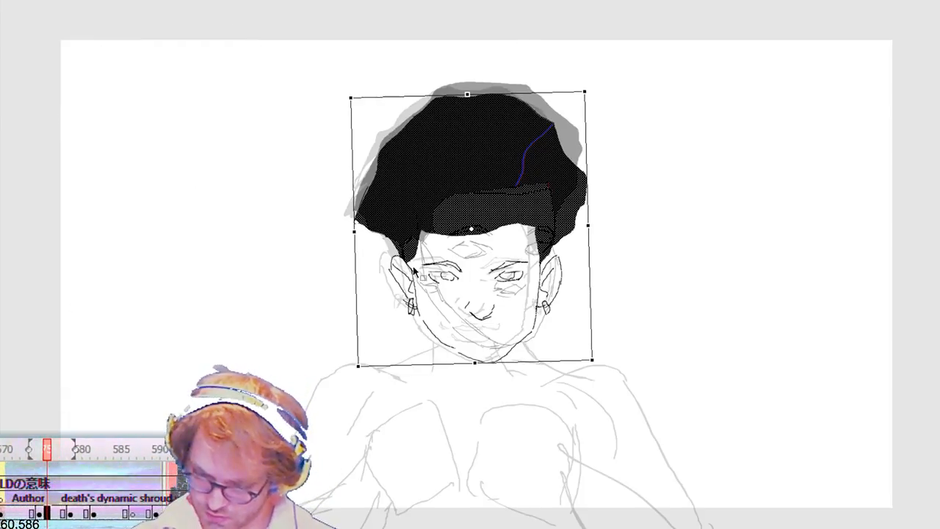
key("b")
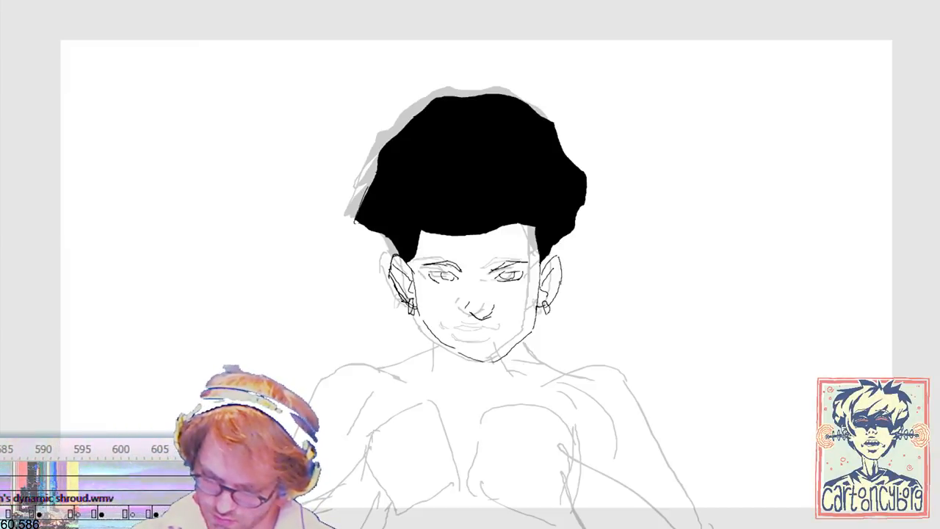
Step: Draw the neck and both shoulder outlines beneath the in-between head, following the ghosted body
left_click_drag(503, 395, 534, 439)
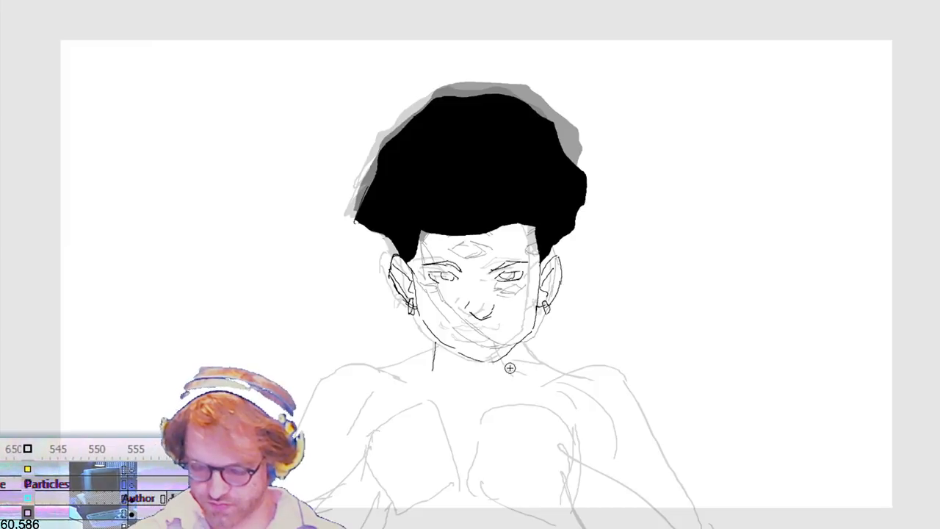
left_click_drag(434, 352, 384, 368)
key("ctrl+z")
left_click_drag(514, 346, 567, 370)
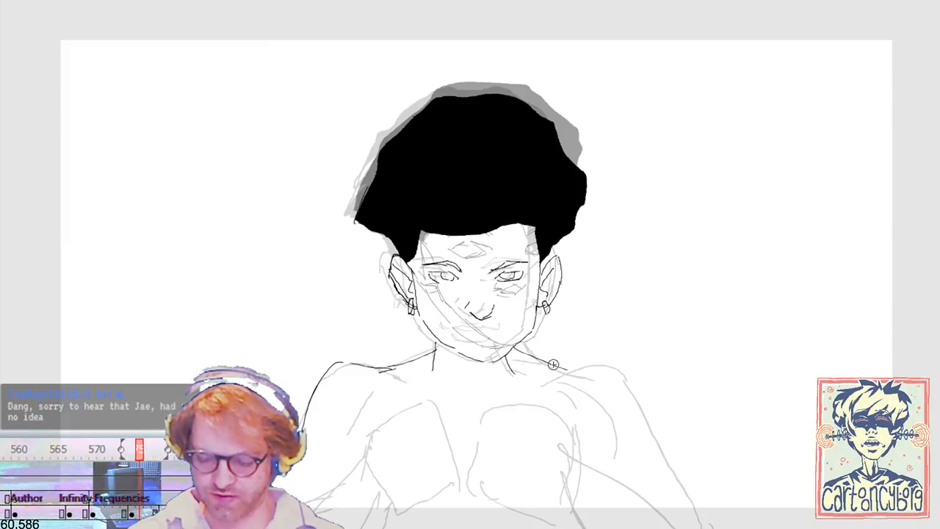
mouse_move(557, 372)
left_mouse_down()
mouse_move(606, 365)
mouse_move(639, 401)
left_mouse_up()
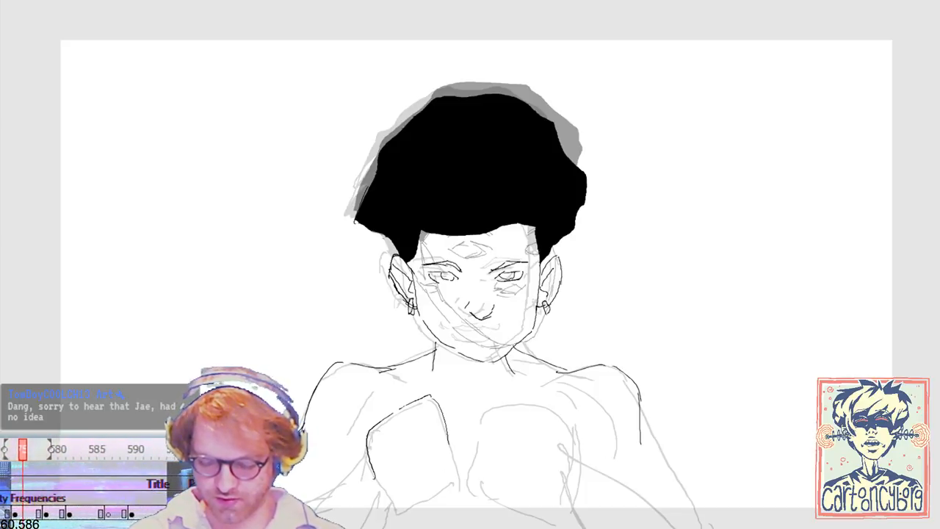
Step: Outline both sides of the chest and draw the inner line of the figure's right-hand arm
mouse_move(449, 454)
left_mouse_down()
mouse_move(437, 505)
mouse_move(376, 482)
left_mouse_up()
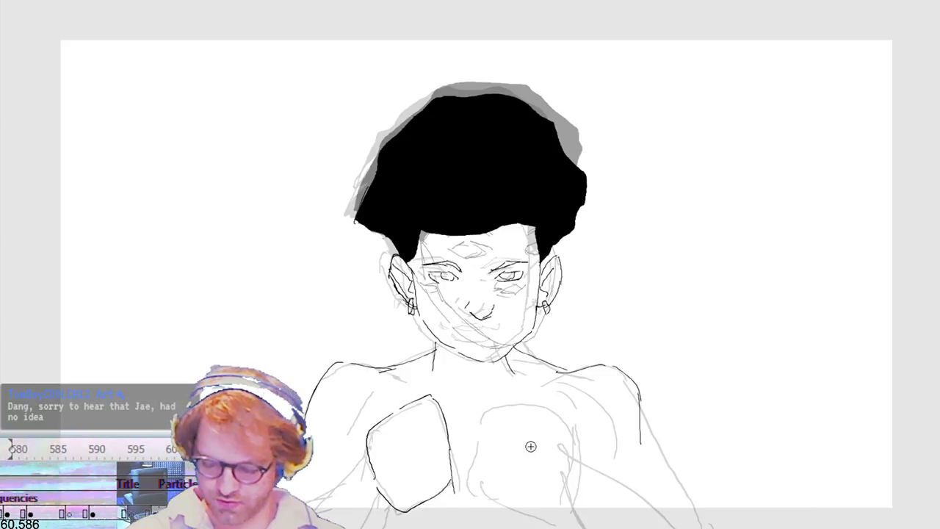
mouse_move(569, 426)
left_mouse_down()
mouse_move(510, 397)
mouse_move(485, 439)
mouse_move(505, 495)
mouse_move(555, 482)
mouse_move(673, 520)
left_mouse_up()
key("ctrl+z")
left_click_drag(573, 439, 646, 528)
key("ctrl+z")
key("ctrl+z")
left_click_drag(586, 462, 666, 517)
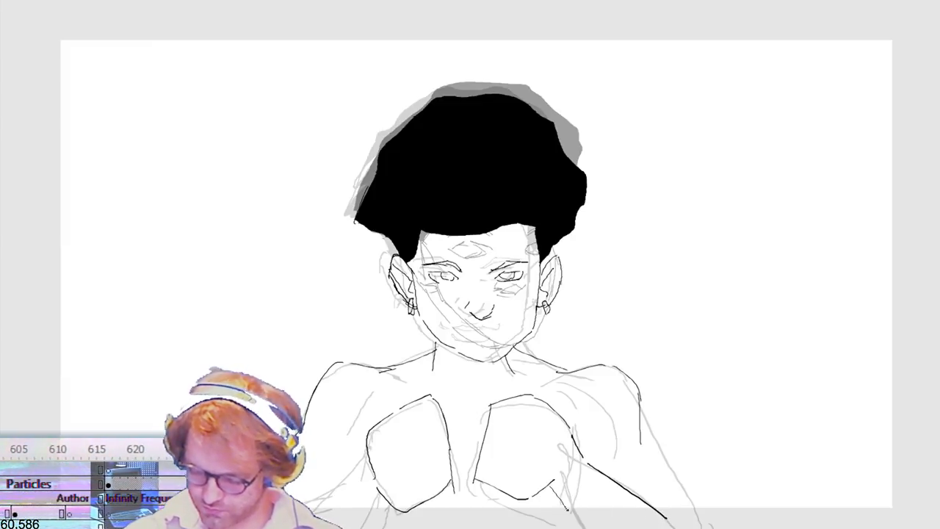
Step: Draw the outer line of the right-hand arm from the shoulder down past the canvas edge, redoing rejected strokes
left_click_drag(642, 428, 677, 528)
key("ctrl+z")
left_click_drag(642, 424, 687, 523)
key("ctrl+z")
left_click_drag(642, 425, 671, 527)
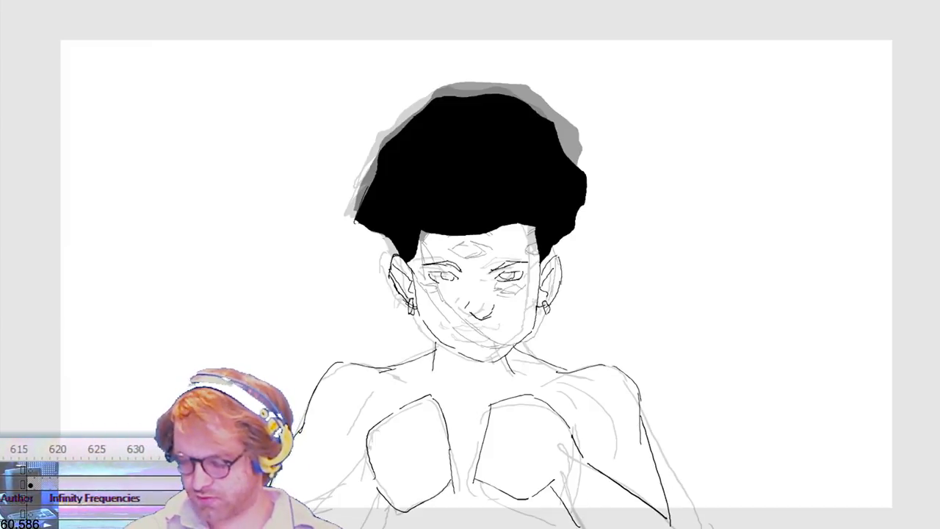
key("ctrl+z")
left_click_drag(639, 416, 695, 527)
Step: Select the left-hand shoulder and arm outline, skew it slightly and nudge it right and down
key("v")
left_click_drag(229, 345, 343, 518)
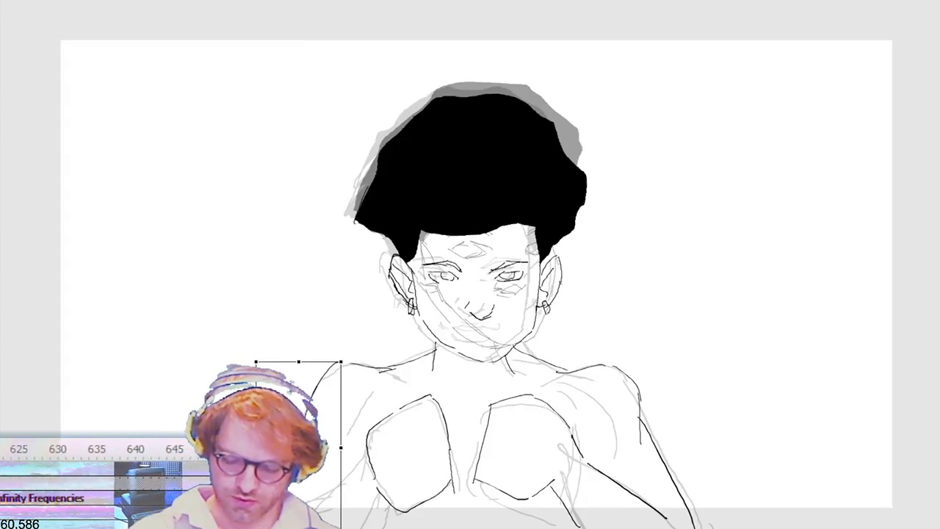
mouse_move(322, 361)
left_mouse_down()
mouse_move(312, 361)
mouse_move(338, 372)
left_mouse_up()
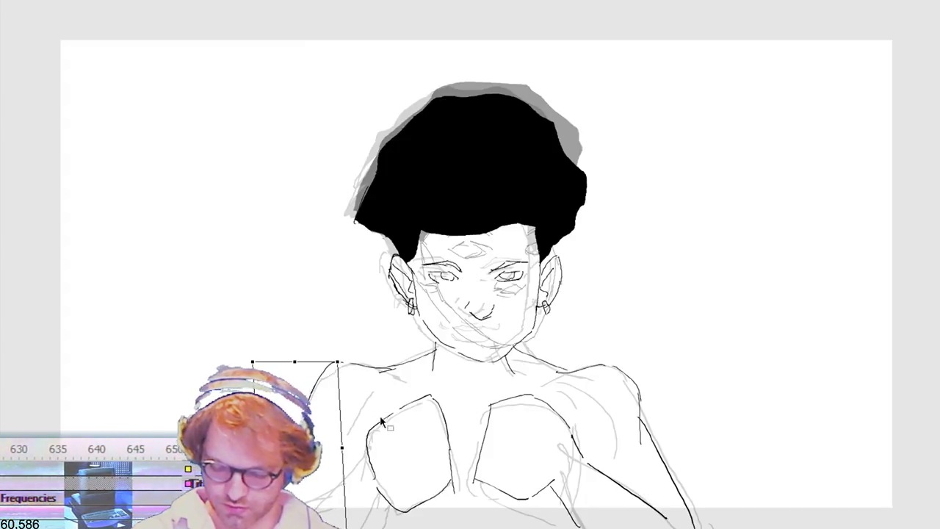
key("Right")
key("Right")
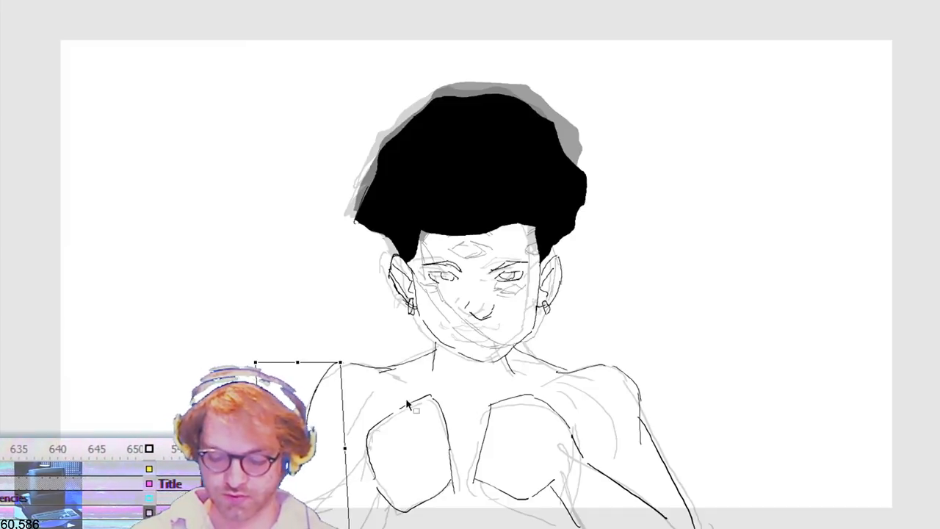
key("Down")
key("Down")
key("Right")
left_click(353, 334)
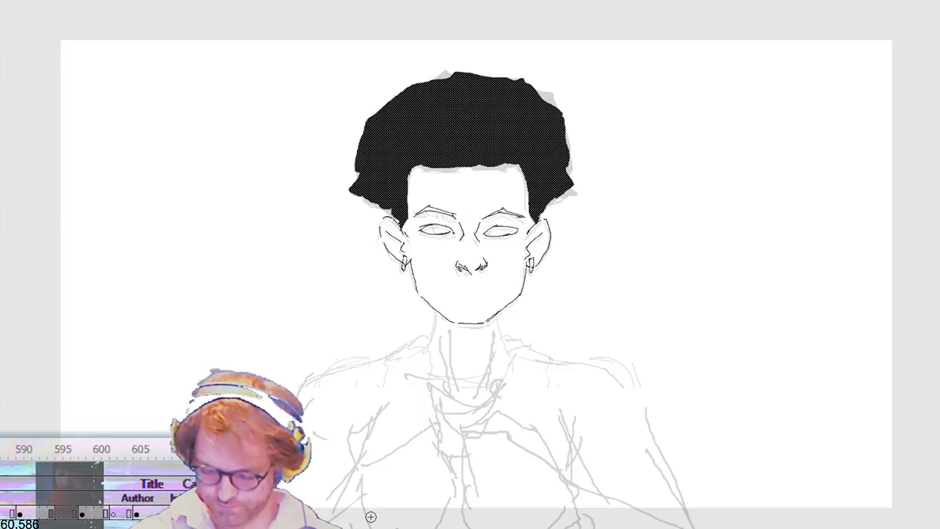
Step: Trace the left-hand chest outline and armpit lines under the wide-eyed front-facing head
left_click_drag(364, 471, 436, 430)
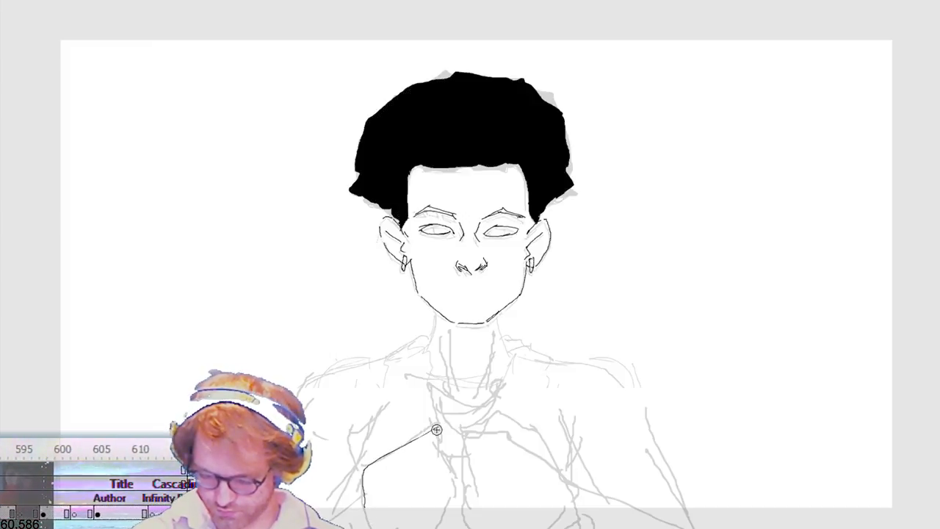
left_click_drag(428, 520, 360, 511)
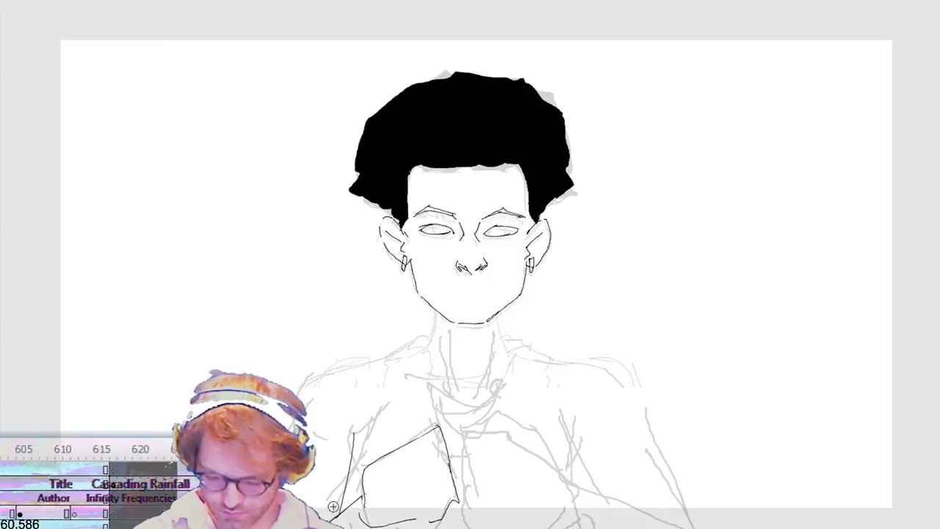
left_click_drag(383, 433, 393, 405)
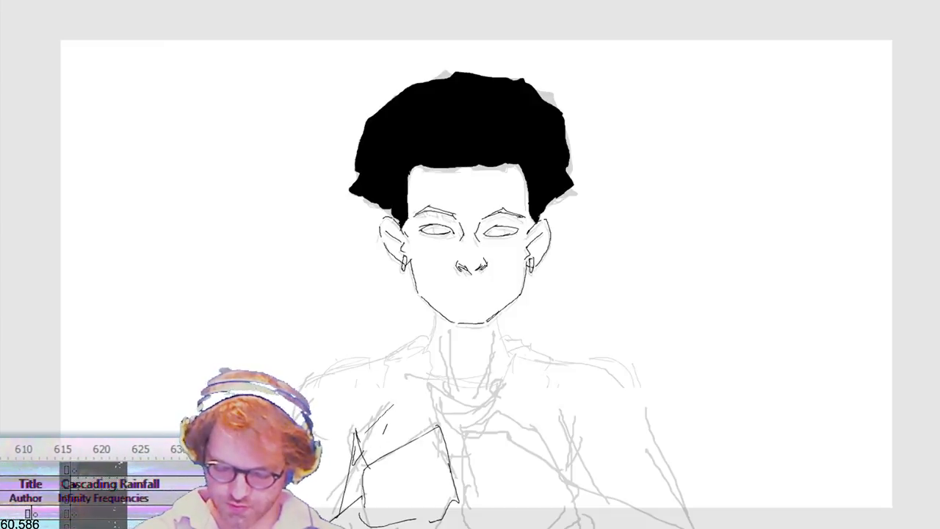
Step: Trace the neck, both shoulders and the outer and inner lines of the right-hand arm over the rough body sketch
left_click_drag(323, 373, 417, 358)
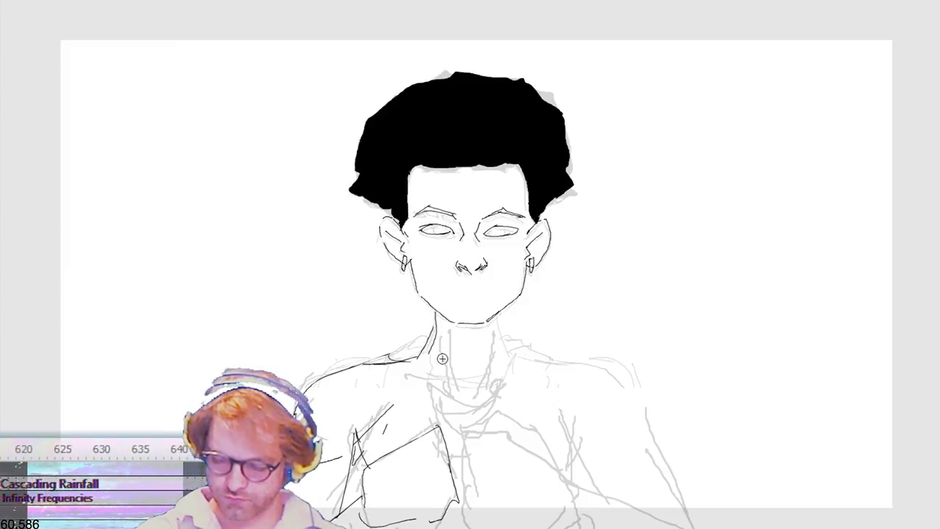
mouse_move(506, 357)
left_mouse_down()
mouse_move(566, 371)
mouse_move(644, 413)
mouse_move(655, 476)
left_mouse_up()
left_click_drag(564, 427, 620, 501)
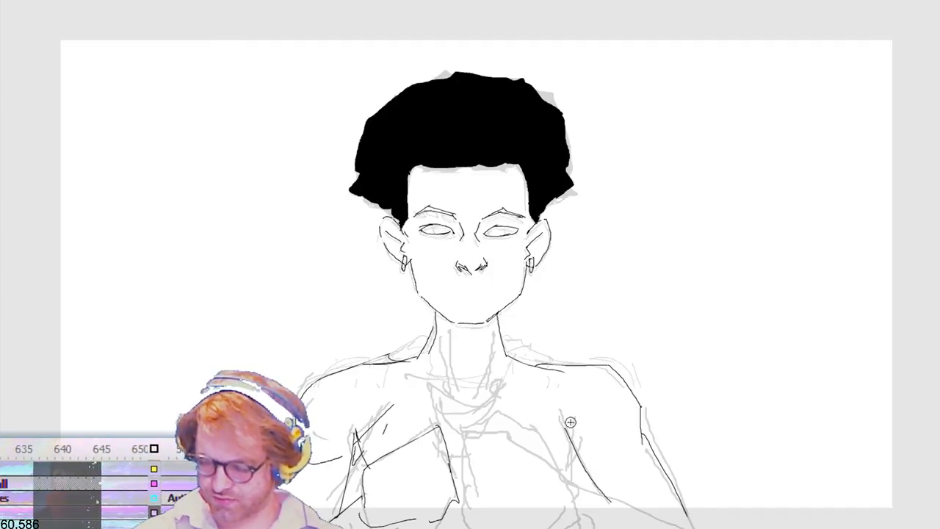
Step: Trace the right-hand armpit line and the central chest lines of the front-facing body over the rough sketch
left_click_drag(575, 418, 562, 465)
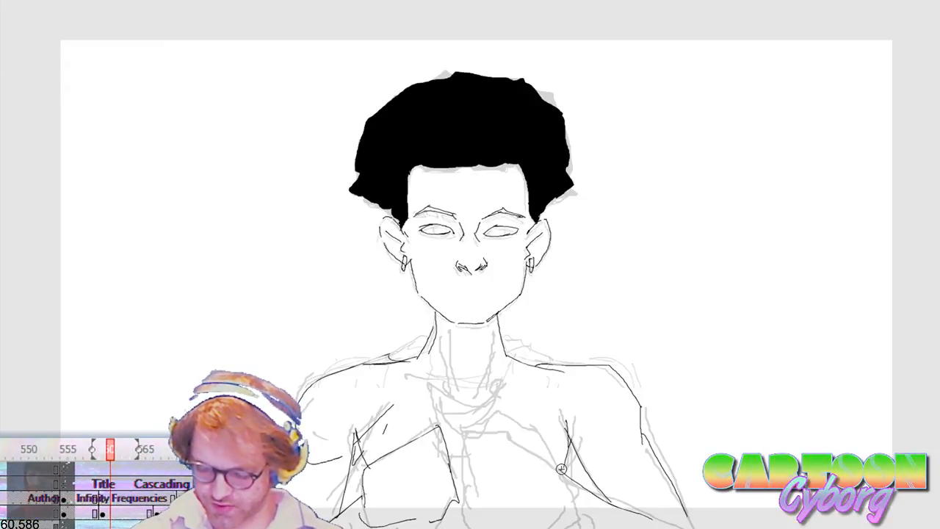
mouse_move(531, 424)
left_mouse_down()
mouse_move(471, 417)
mouse_move(459, 447)
mouse_move(470, 447)
left_mouse_up()
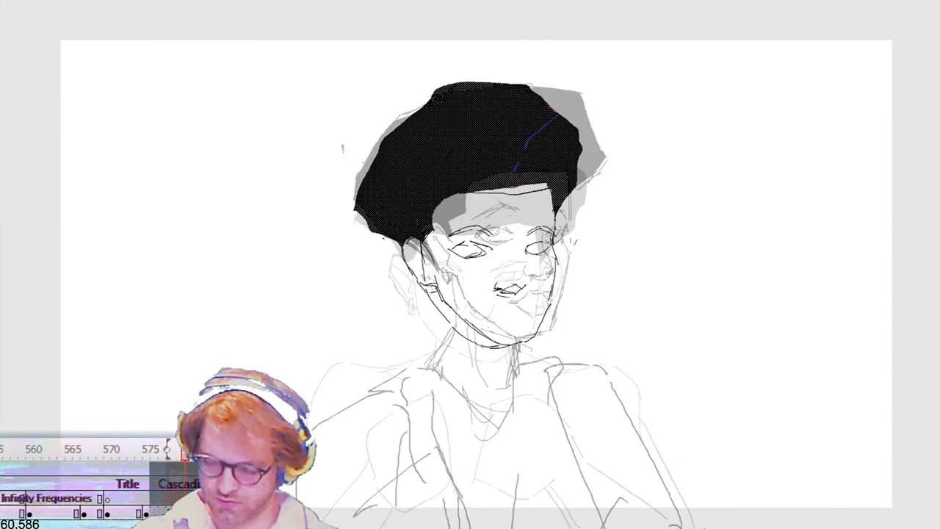
Step: Trace both chest shapes, the right-hand shoulder and arm outline, and the inner arm lines beneath the three-quarter head
mouse_move(410, 485)
left_mouse_down()
mouse_move(459, 460)
mouse_move(496, 490)
mouse_move(486, 518)
left_mouse_up()
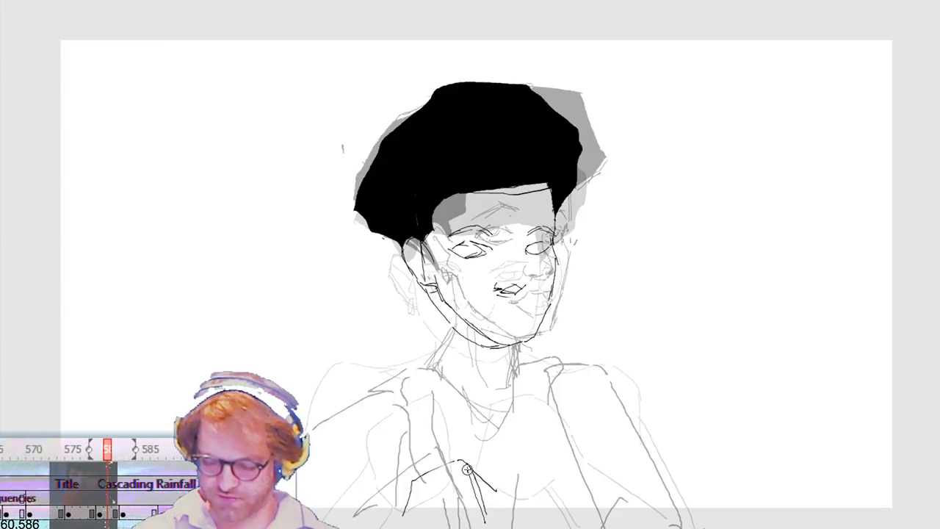
left_click_drag(404, 485, 394, 526)
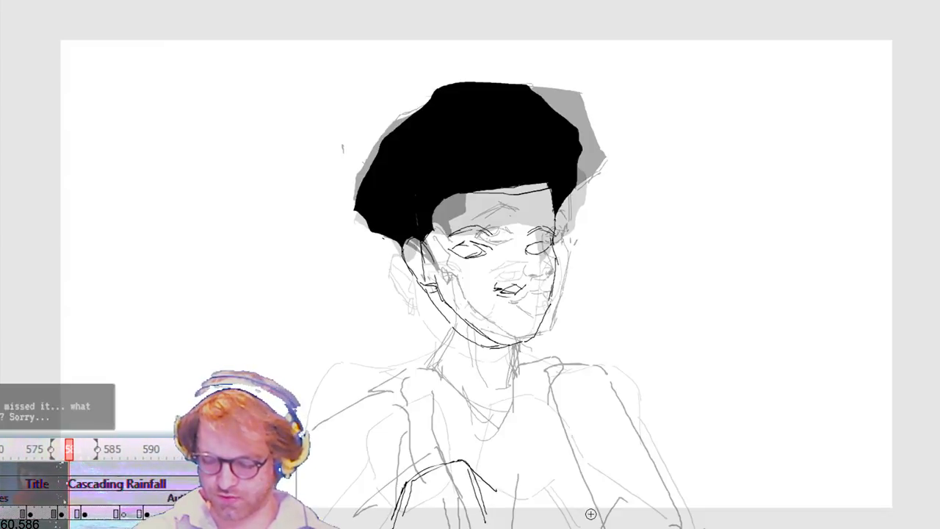
left_click_drag(574, 465, 533, 480)
mouse_move(524, 522)
left_mouse_down()
mouse_move(557, 467)
mouse_move(614, 516)
left_mouse_up()
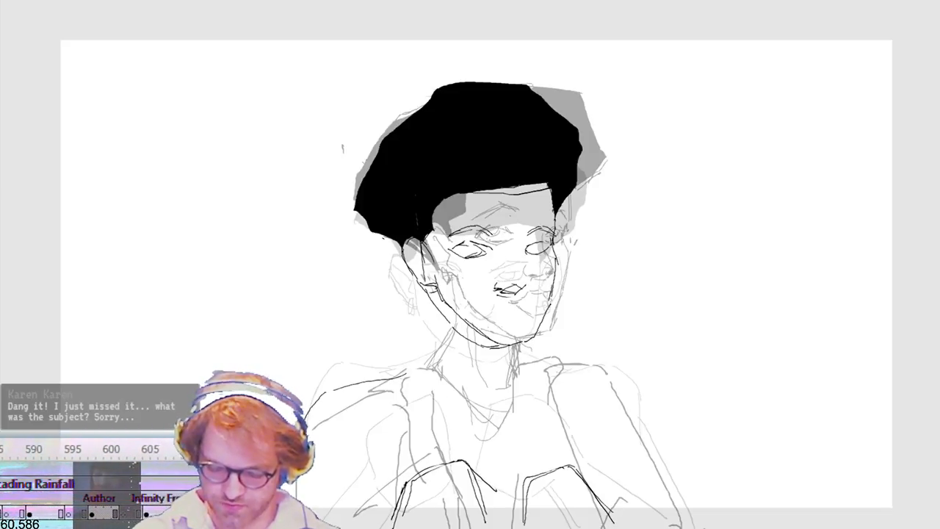
mouse_move(557, 377)
left_mouse_down()
mouse_move(619, 367)
mouse_move(643, 442)
left_mouse_up()
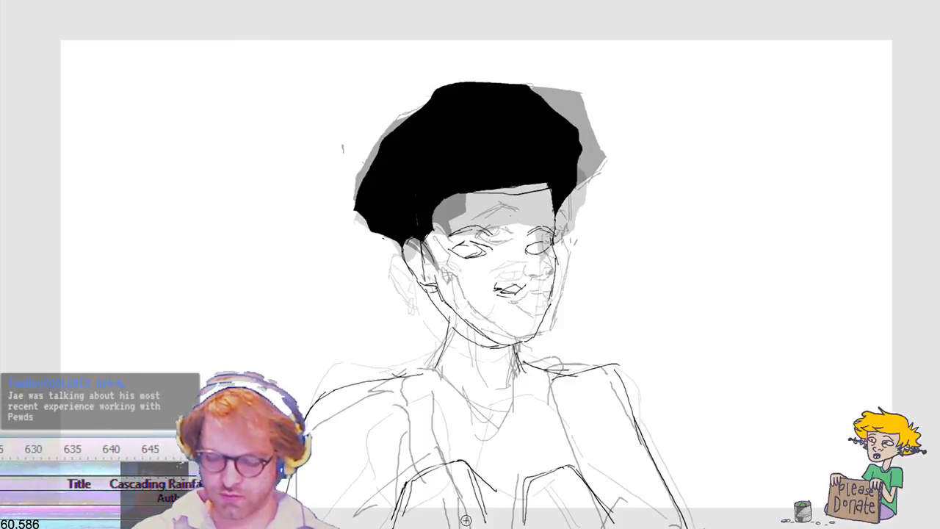
left_click_drag(367, 434, 370, 504)
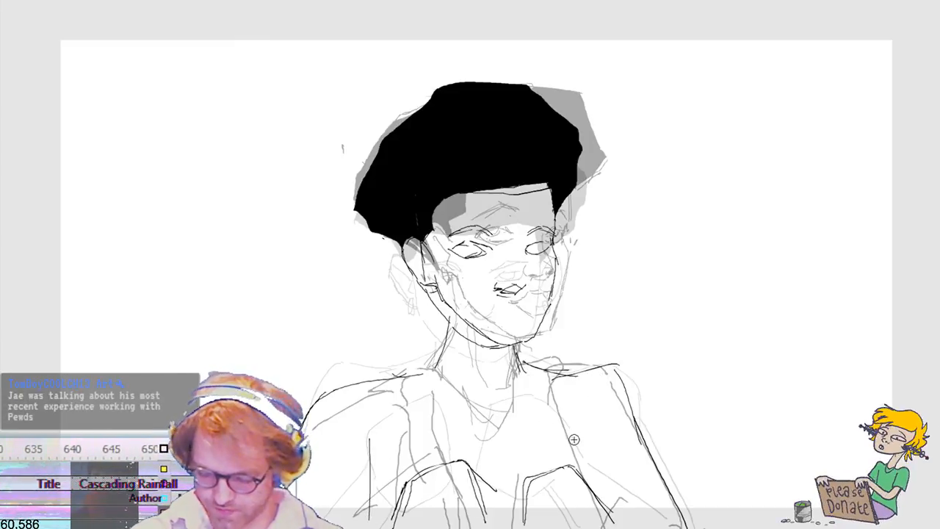
left_click_drag(563, 419, 591, 491)
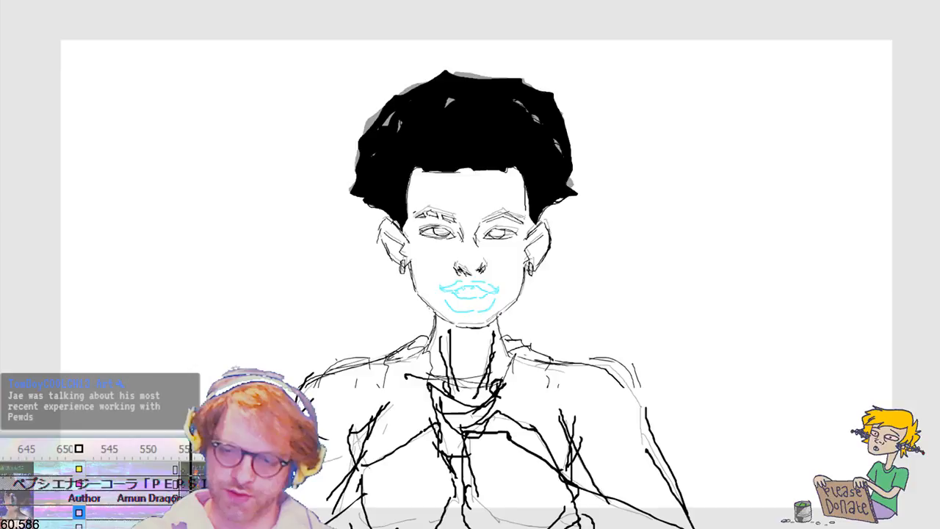
Step: Step frame by frame from the living-room shot through the close-ups to the peace-sign pose to check the animation
key("F6")
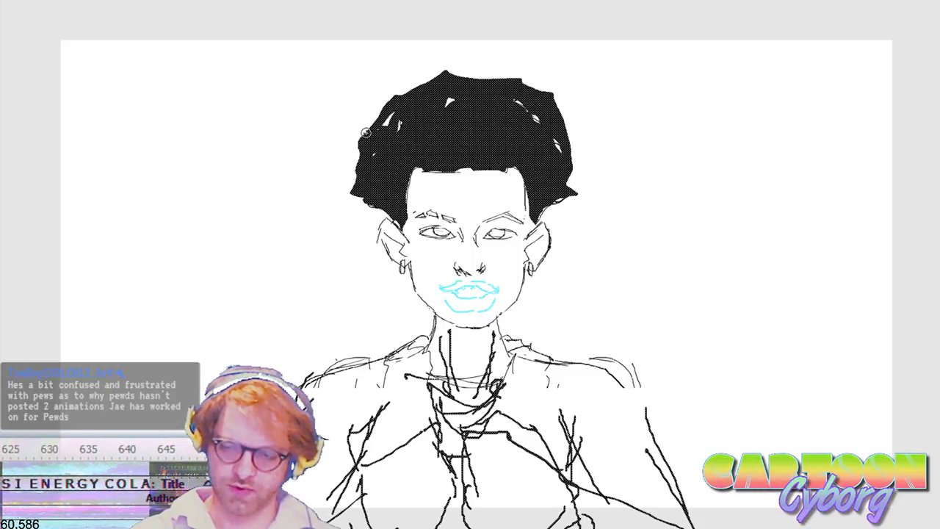
key("comma")
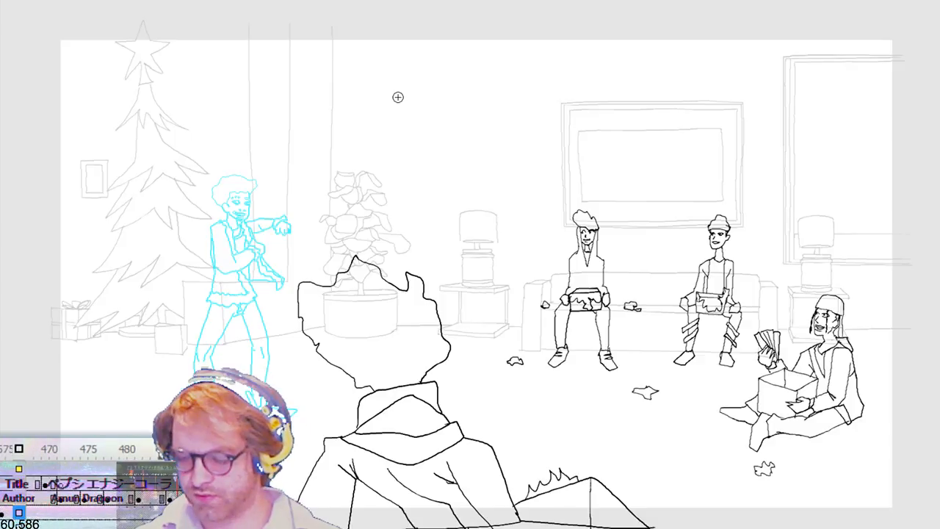
key("period")
key("period")
key("period")
key("period")
key("period")
key("period")
key("period")
key("period")
key("period")
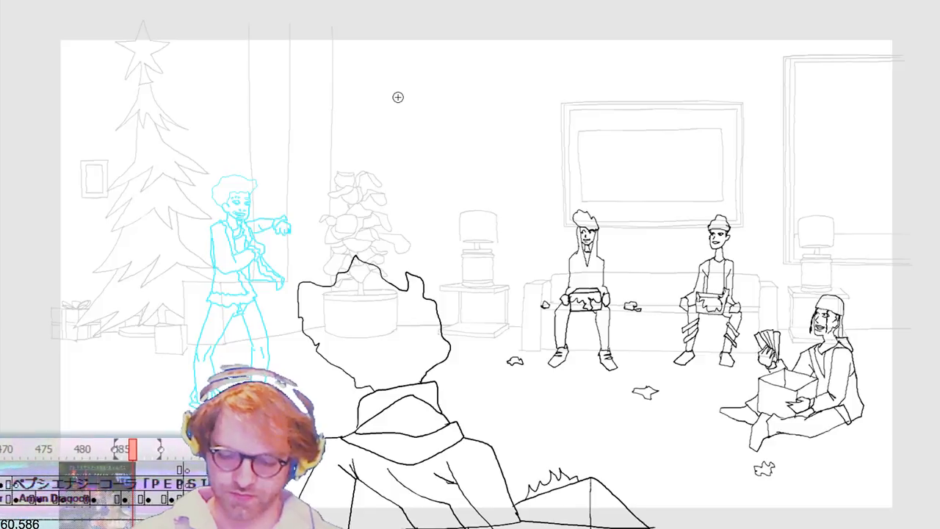
key("b")
key("period")
key("period")
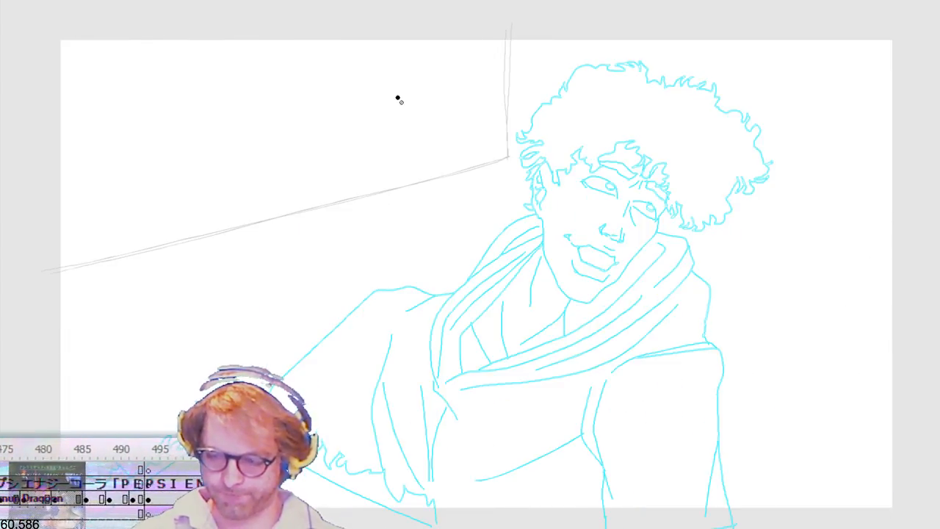
key("period")
key("period")
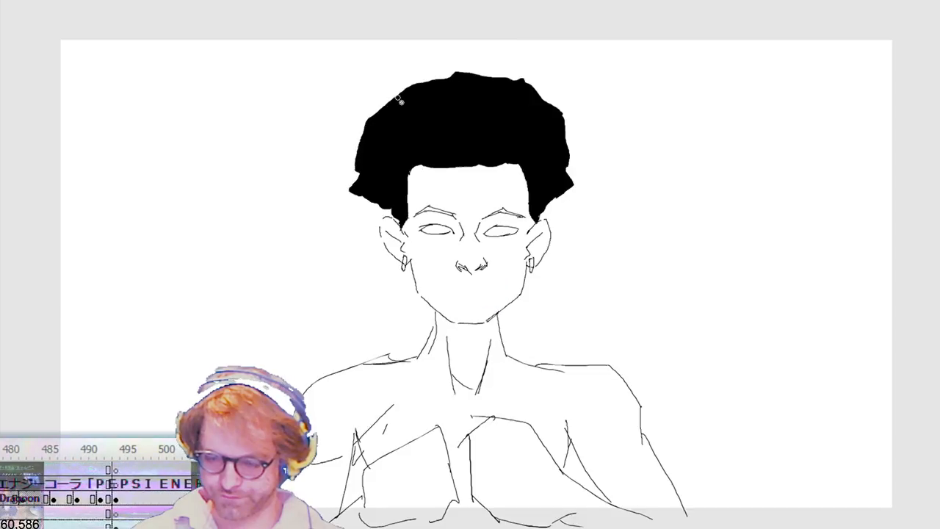
key("period")
key("period")
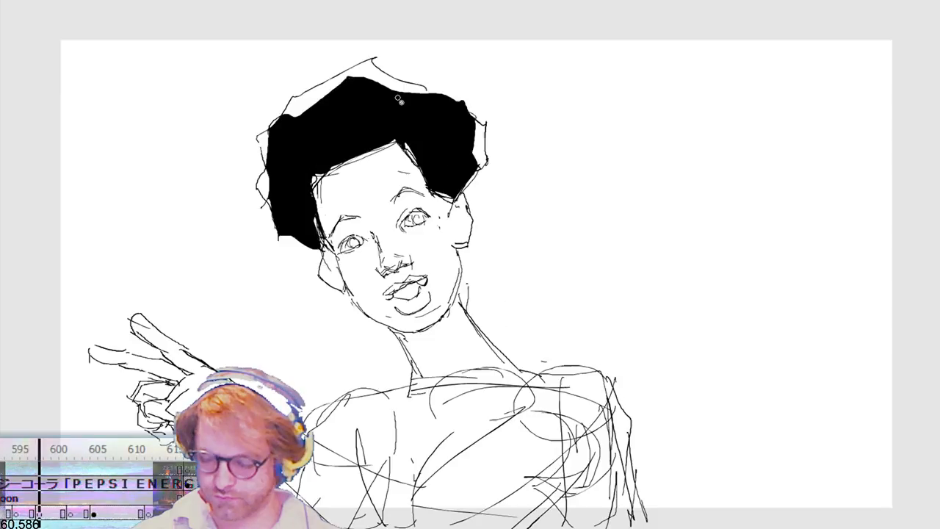
key("period")
Step: Paste the peace-sign pose in place on the following frame, select its raised hand and nudge it right and slightly down
key("ctrl+shift+v")
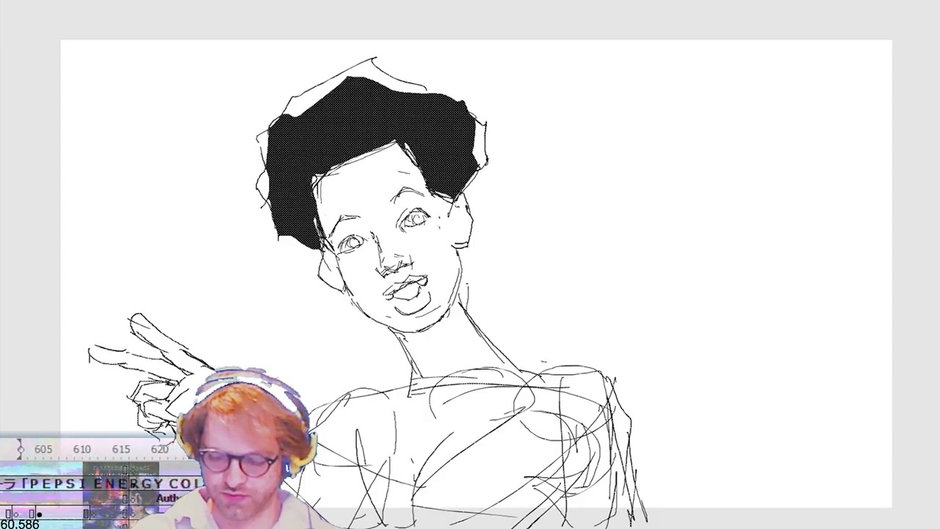
mouse_move(85, 299)
left_mouse_down()
mouse_move(227, 463)
mouse_move(275, 456)
left_mouse_up()
key("shift+Right")
key("shift+Right")
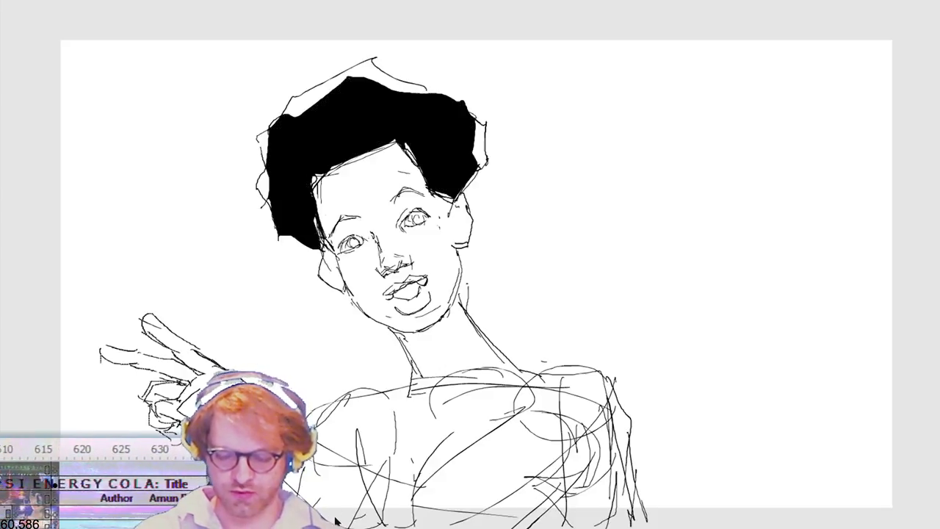
key("shift+Down")
key("shift+Right")
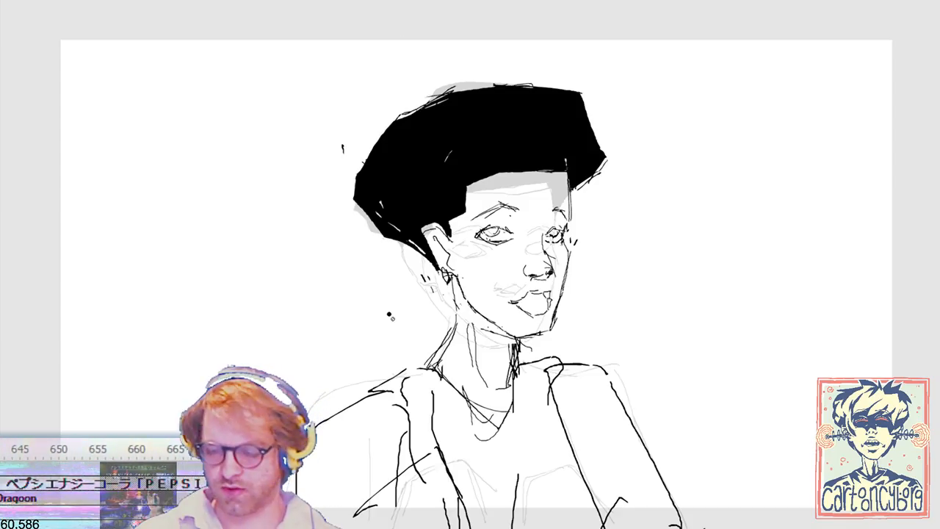
Step: Select the left-hand eye and eyebrow on the rough three-quarter head
key("v")
left_click_drag(533, 196, 482, 244)
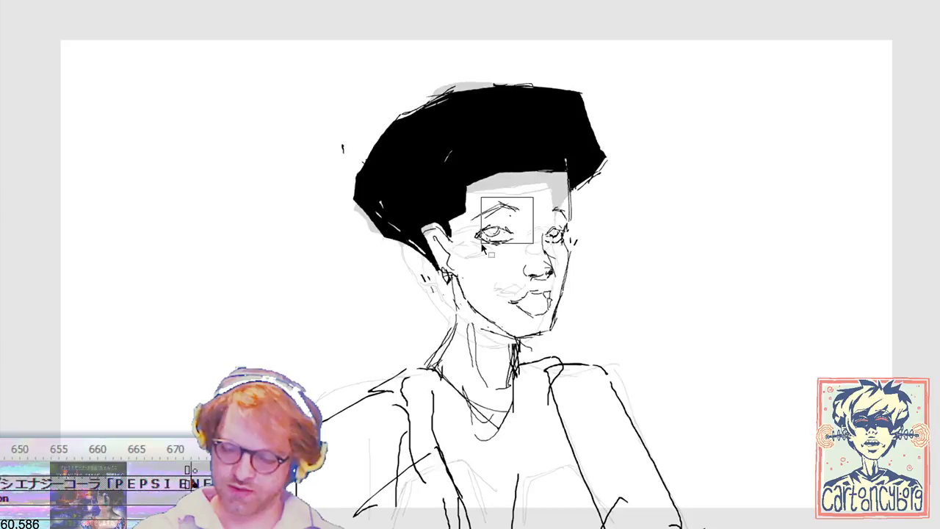
key("b")
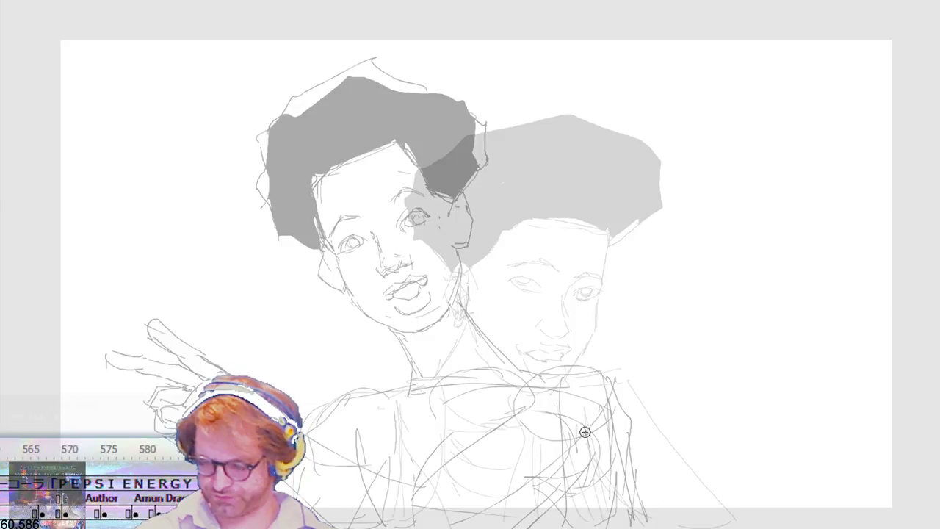
Step: Draw the in-between head's skull, cheeks, jaw and both ears between the two ghosted heads
left_click_drag(505, 110, 417, 169)
left_click_drag(421, 224, 448, 321)
key("ctrl+z")
mouse_move(418, 228)
left_mouse_down()
mouse_move(422, 313)
mouse_move(477, 344)
mouse_move(523, 338)
mouse_move(556, 168)
mouse_move(544, 126)
mouse_move(510, 110)
left_mouse_up()
mouse_move(498, 109)
left_mouse_down()
mouse_move(536, 125)
mouse_move(551, 154)
left_mouse_up()
mouse_move(418, 241)
left_mouse_down()
mouse_move(404, 225)
mouse_move(386, 239)
mouse_move(402, 273)
mouse_move(420, 278)
left_mouse_up()
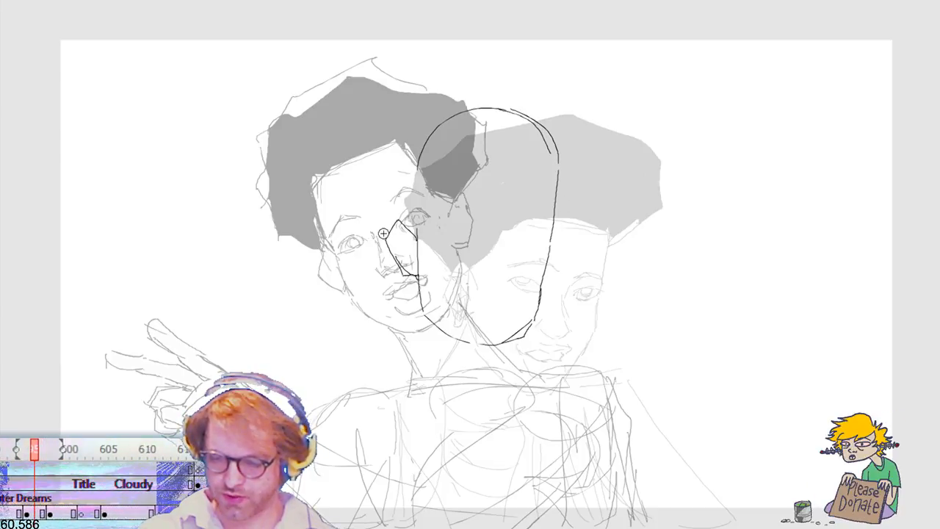
mouse_move(549, 256)
left_mouse_down()
mouse_move(572, 266)
mouse_move(538, 292)
left_mouse_up()
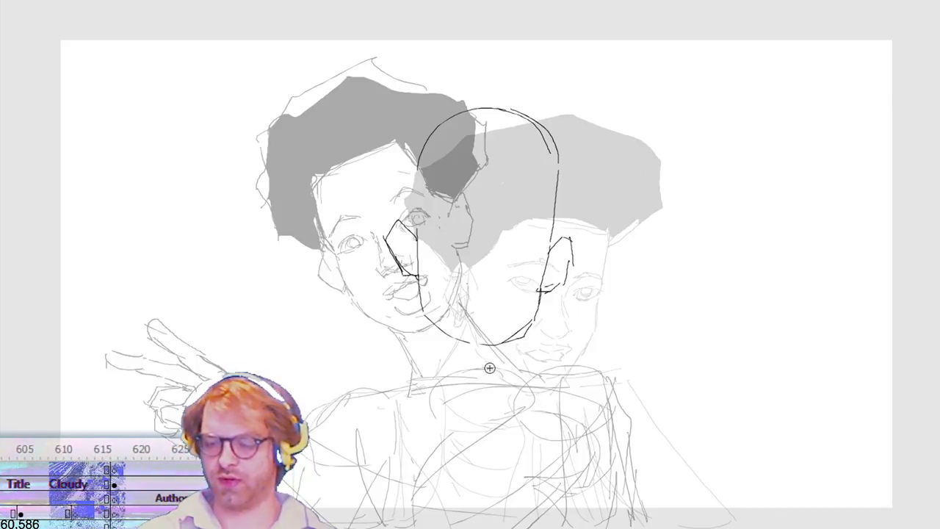
Step: Mark the base of the nose and draw both neck lines under the in-between head
mouse_move(470, 275)
left_mouse_down()
mouse_move(497, 275)
mouse_move(467, 276)
left_mouse_up()
key("ctrl+z")
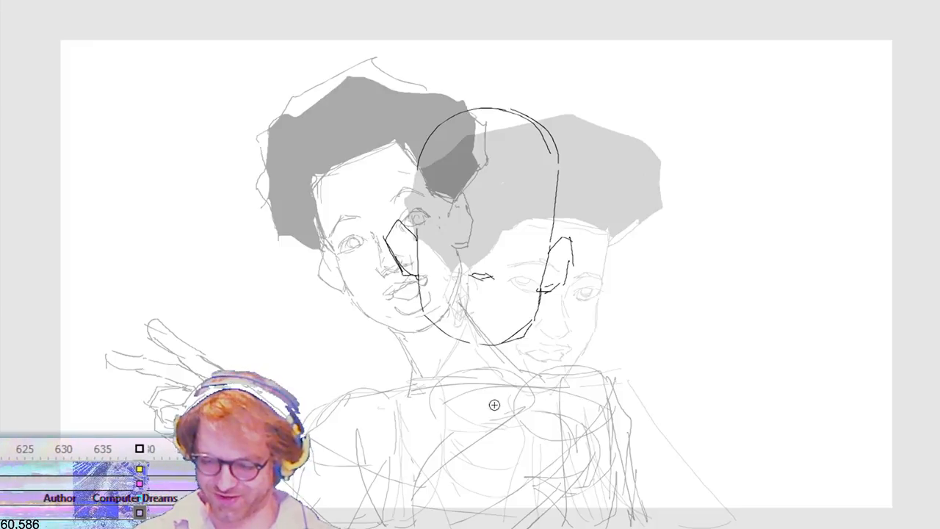
left_click_drag(437, 332, 417, 393)
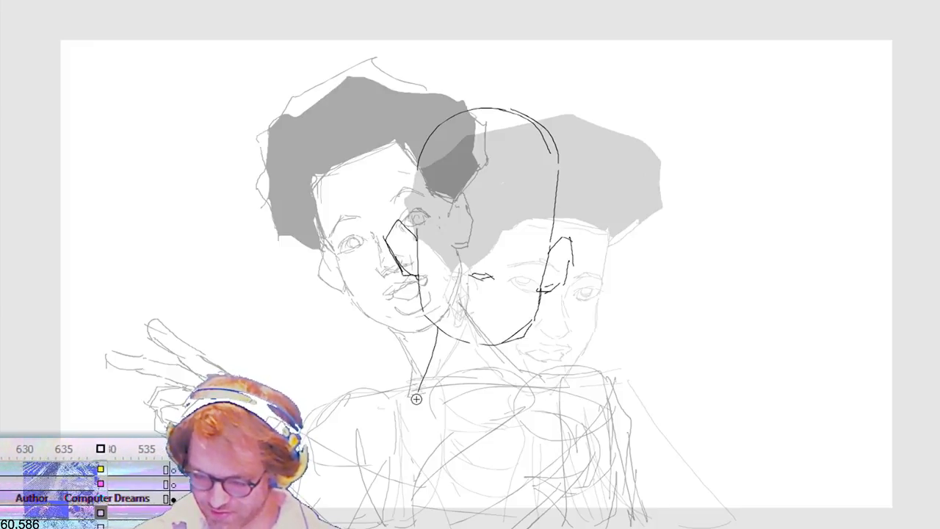
left_click_drag(505, 348, 522, 395)
key("ctrl+z")
left_click_drag(507, 346, 525, 387)
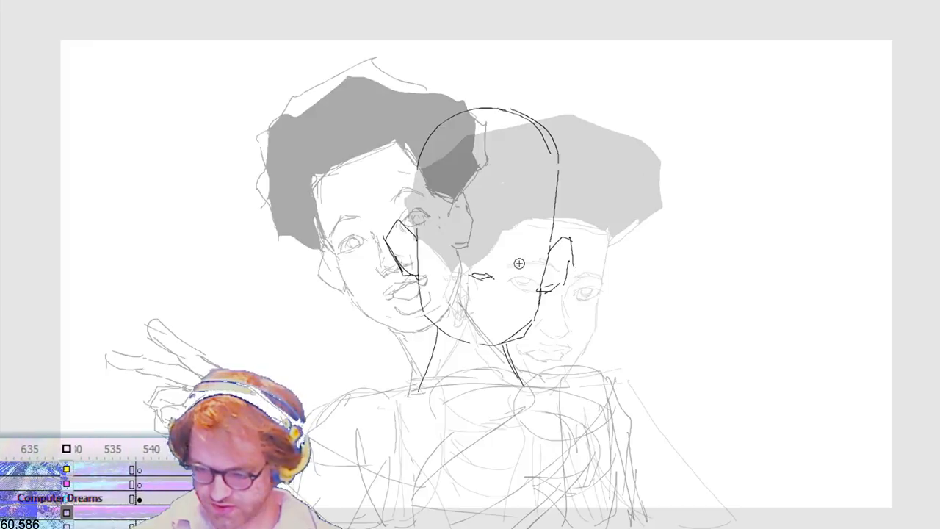
left_click_drag(468, 221, 474, 240)
key("ctrl+z")
left_click_drag(464, 208, 473, 240)
key("ctrl+z")
key("ctrl+z")
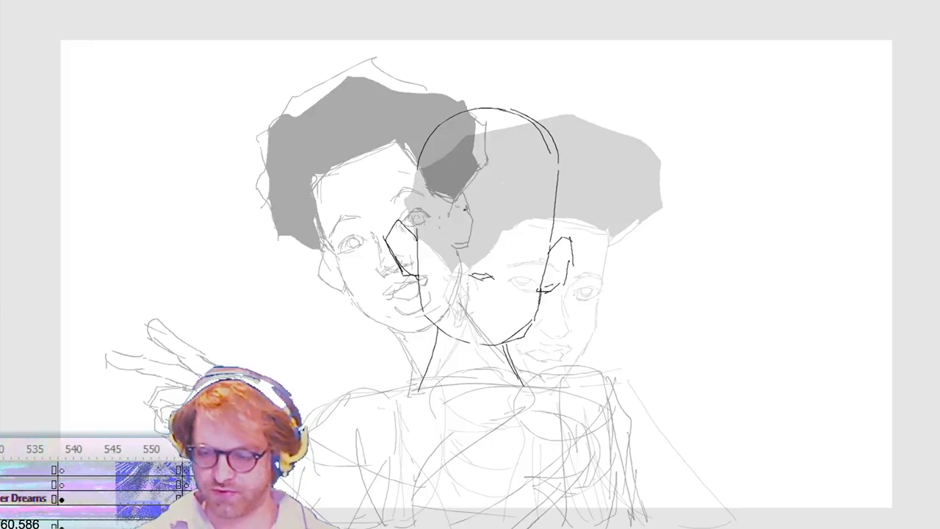
Step: Draw the inner eye-socket lines and both arched eyebrows on the in-between head
left_click_drag(465, 208, 472, 227)
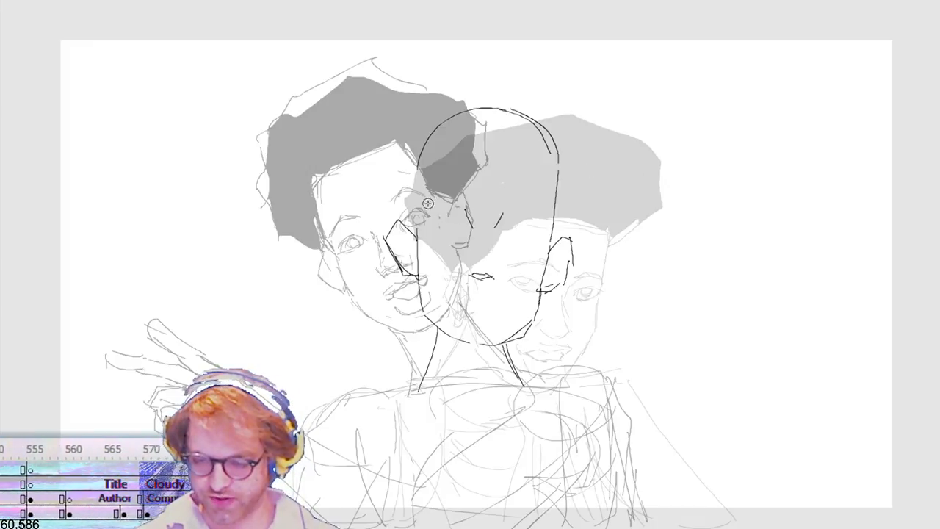
left_click_drag(420, 208, 465, 198)
left_click_drag(511, 216, 548, 219)
key("ctrl+z")
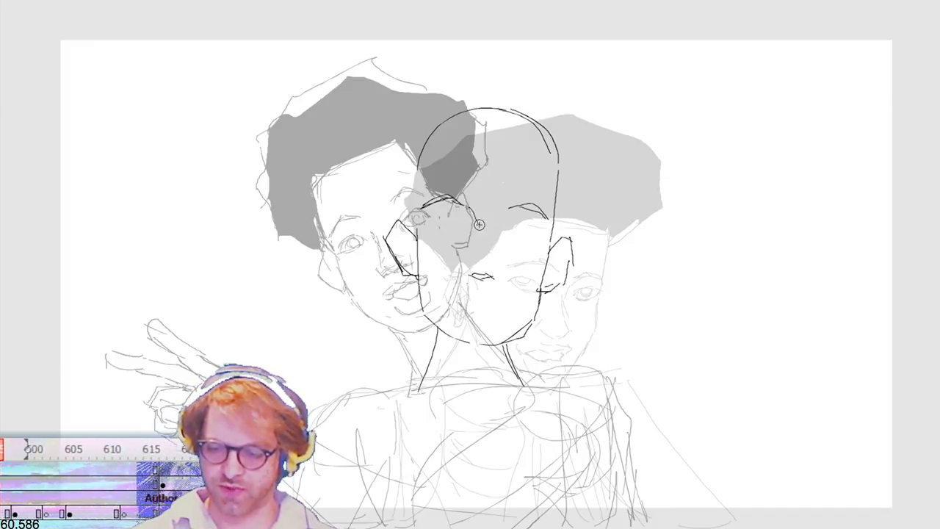
left_click_drag(495, 219, 505, 210)
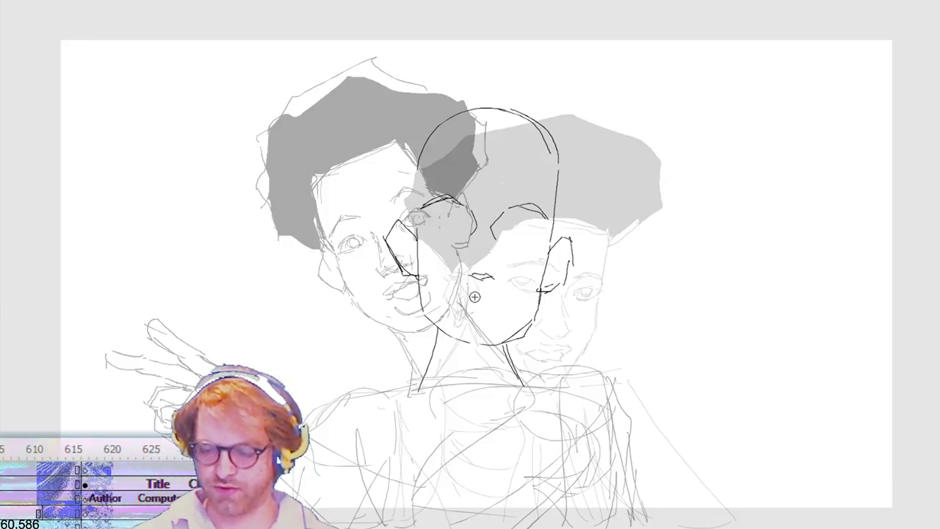
Step: Draw the lids of both eyes under the brows and select a stroke of the left-hand eye for transforming
left_click_drag(454, 209, 459, 219)
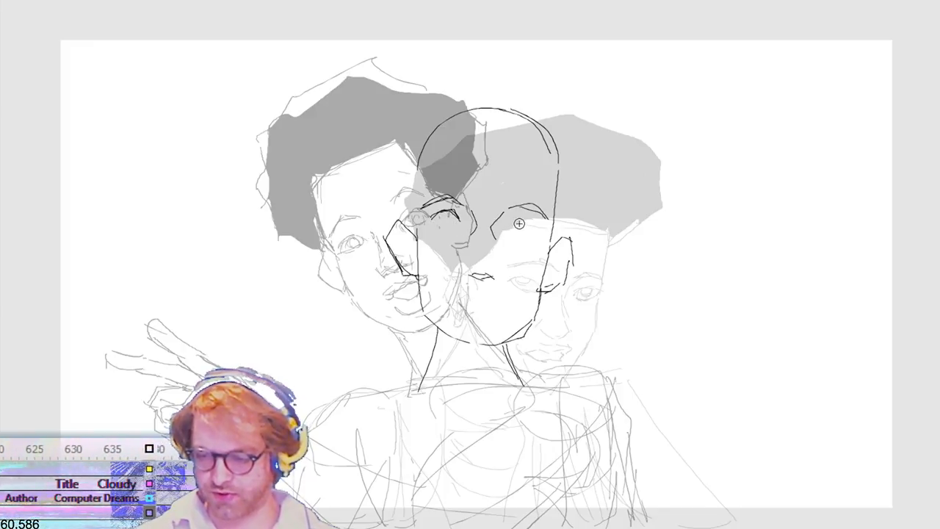
mouse_move(535, 219)
left_mouse_down()
mouse_move(537, 233)
mouse_move(535, 224)
left_mouse_up()
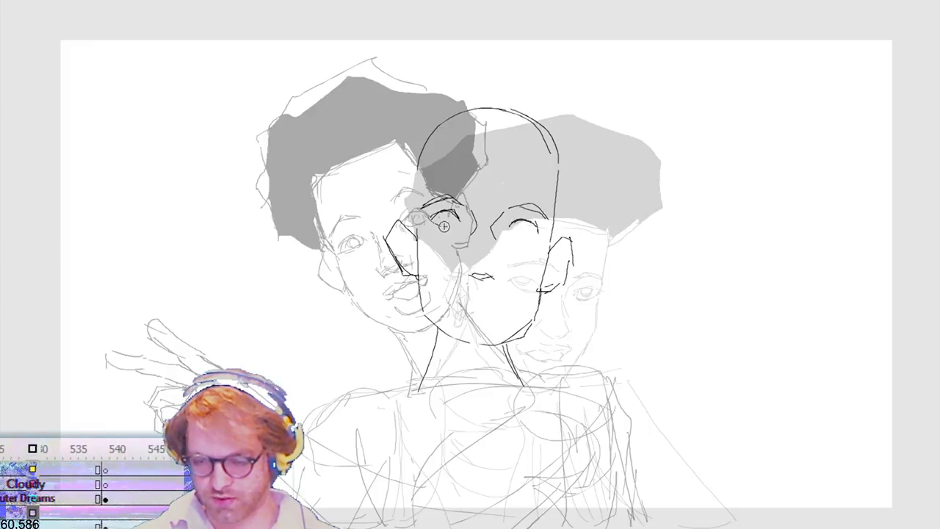
left_click(529, 236)
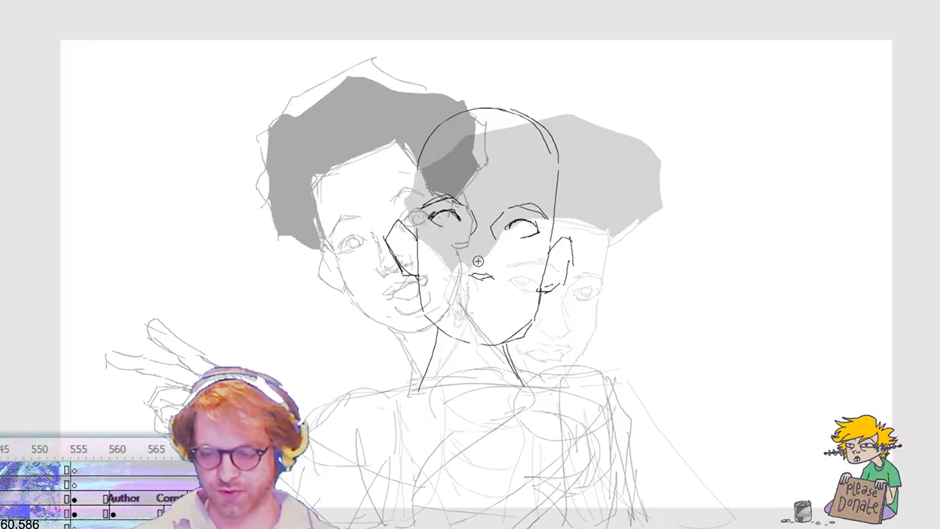
key("q")
left_click(456, 216)
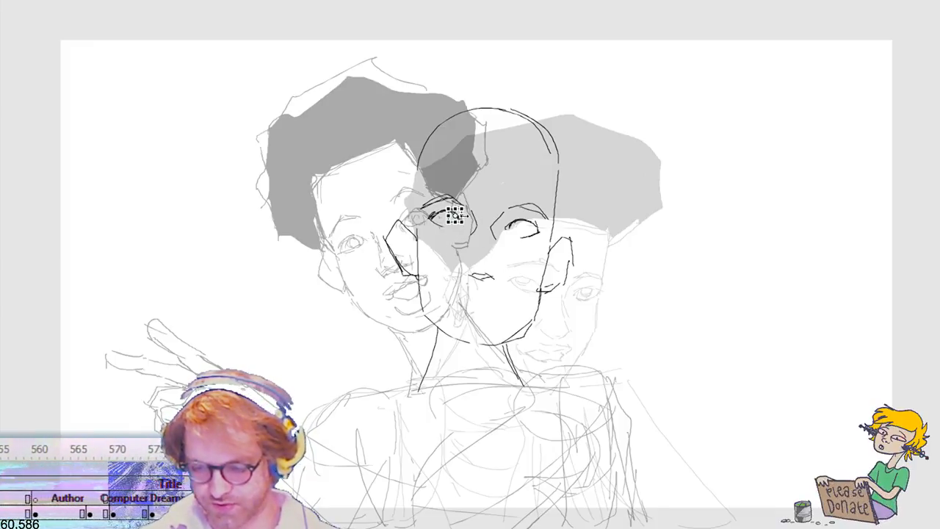
left_click(564, 192)
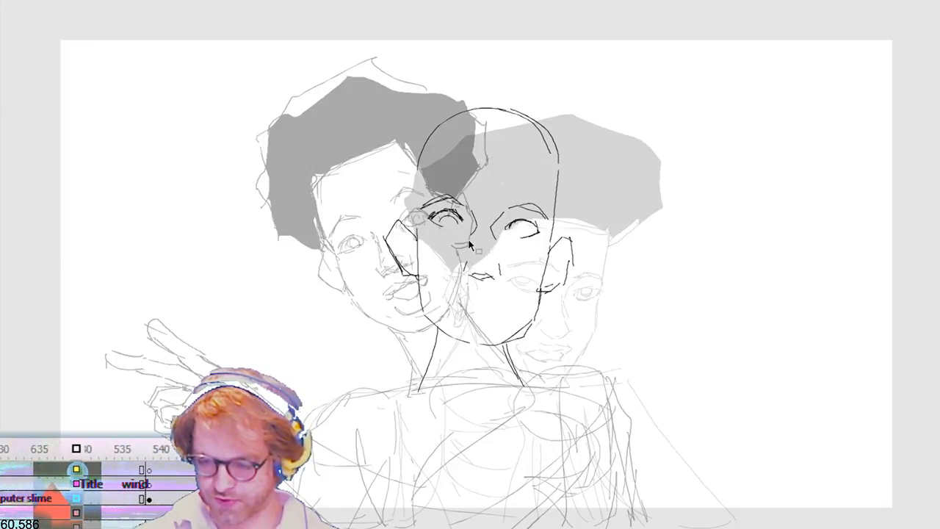
Step: Draw the hairline and the angular outer hair contour around the in-between head, and fill the enclosed hair shape solid black
mouse_move(441, 143)
left_mouse_down()
mouse_move(474, 141)
mouse_move(549, 160)
mouse_move(435, 150)
left_mouse_up()
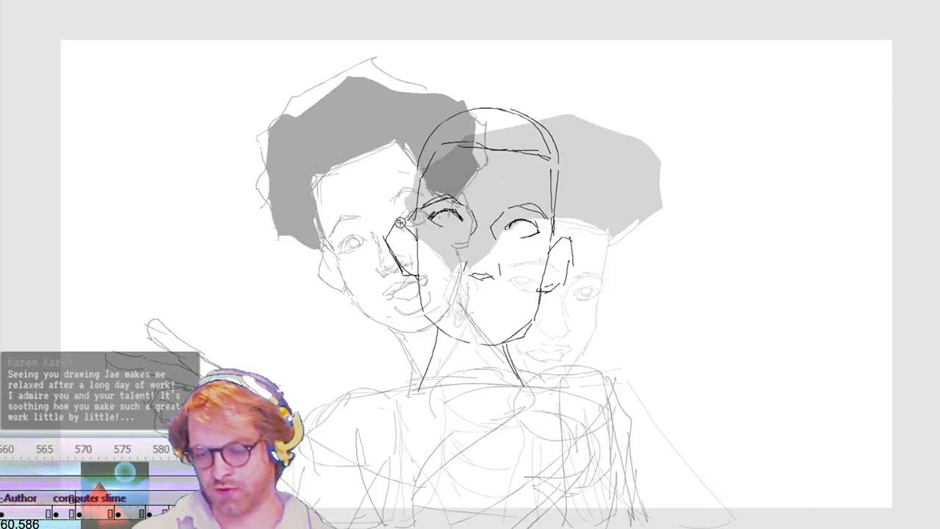
left_click_drag(367, 154, 389, 209)
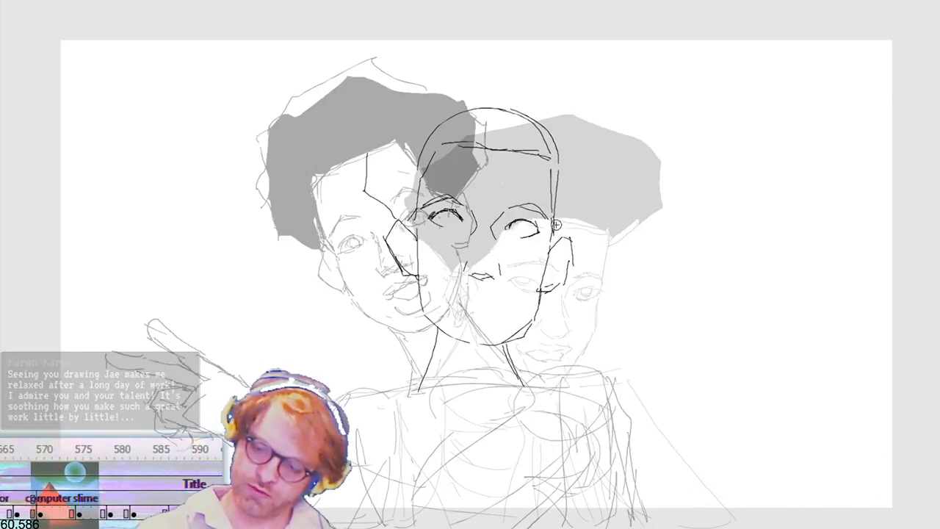
left_click_drag(557, 244, 579, 220)
mouse_move(595, 124)
left_mouse_down()
mouse_move(589, 111)
mouse_move(546, 92)
left_mouse_up()
key("ctrl+z")
key("ctrl+z")
mouse_move(477, 69)
left_mouse_down()
mouse_move(551, 78)
mouse_move(601, 166)
left_mouse_up()
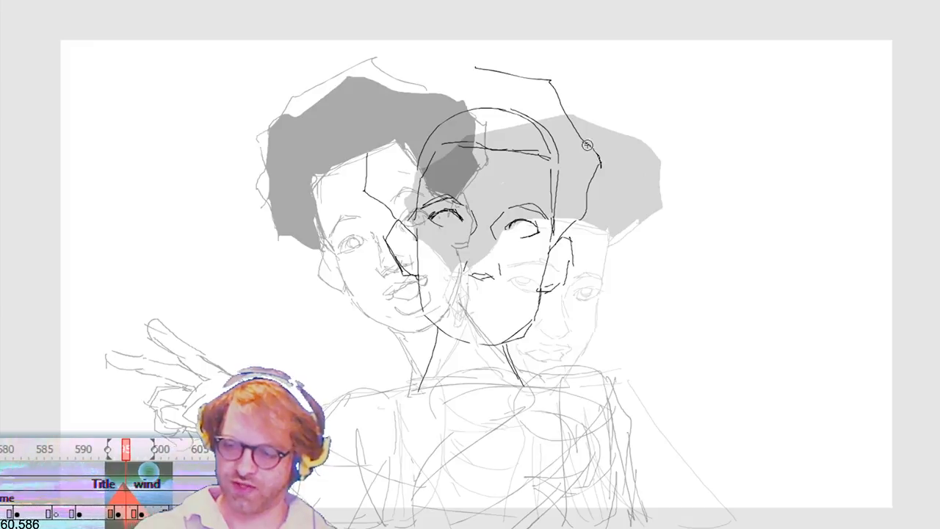
left_click_drag(581, 219, 556, 241)
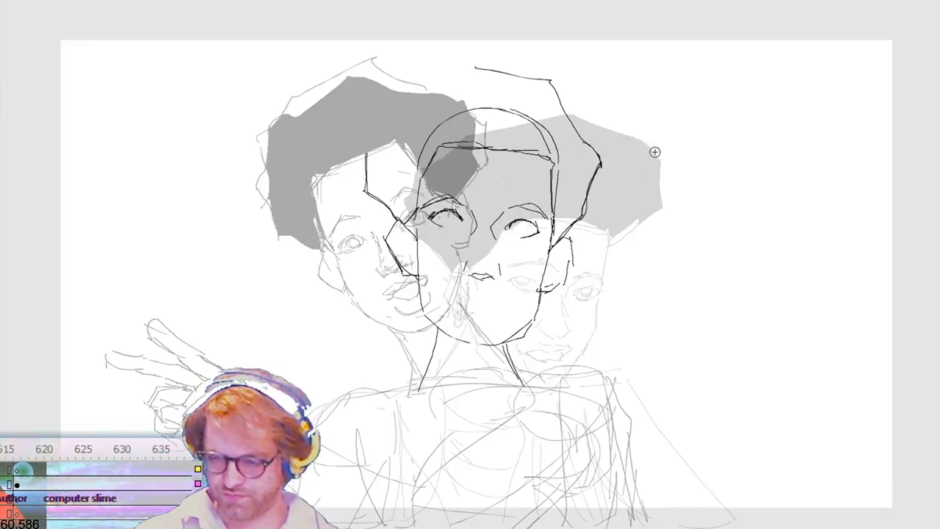
key("ctrl+z")
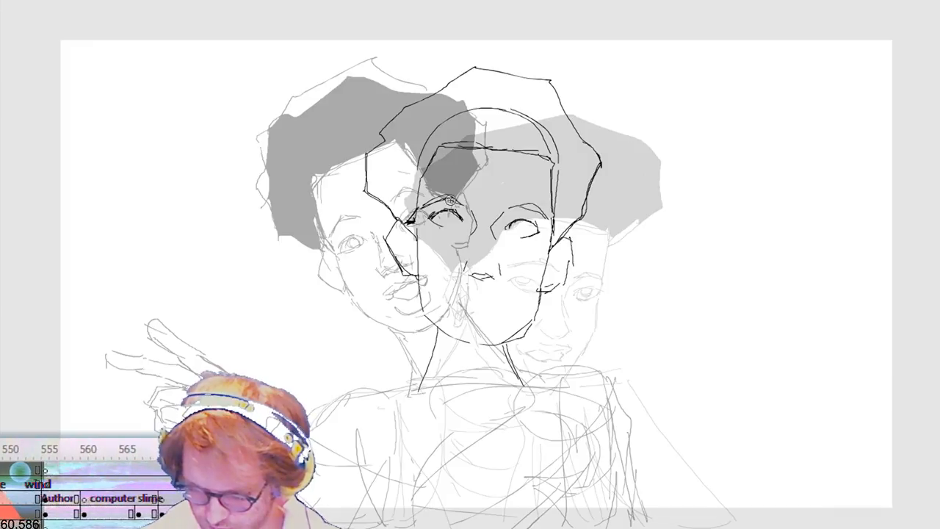
left_click(423, 157)
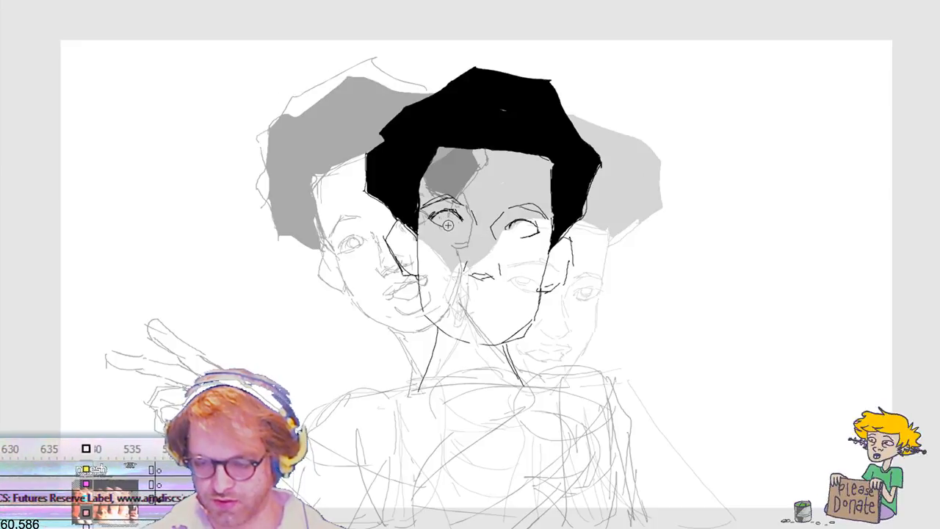
Step: Draw the round irises inside both eyes and add the inner ear lines on the in-between head
left_click_drag(442, 220, 456, 217)
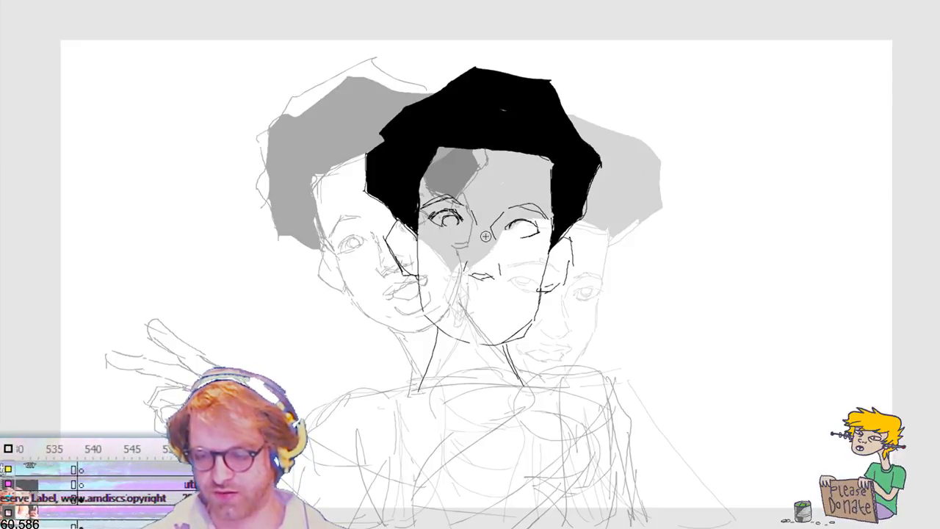
mouse_move(517, 221)
left_mouse_down()
mouse_move(512, 230)
mouse_move(528, 235)
mouse_move(513, 231)
left_mouse_up()
key("ctrl+z")
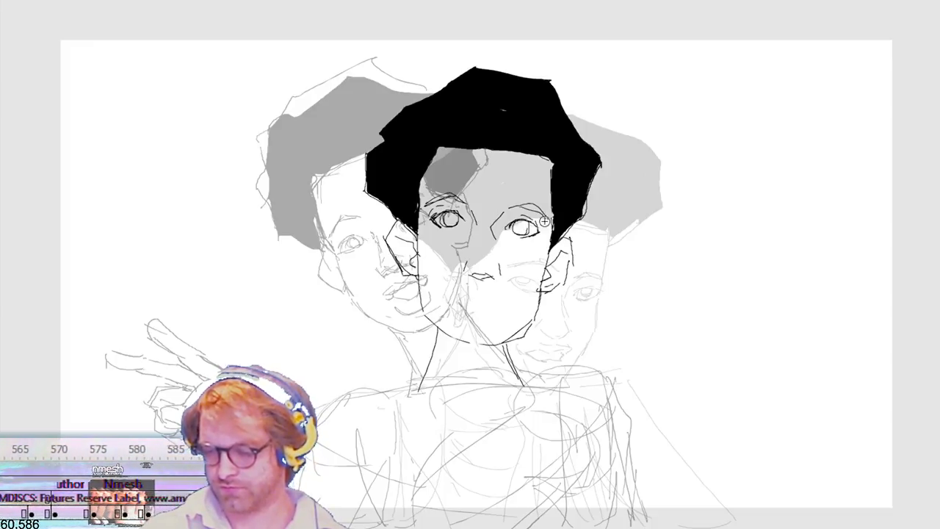
key("Return")
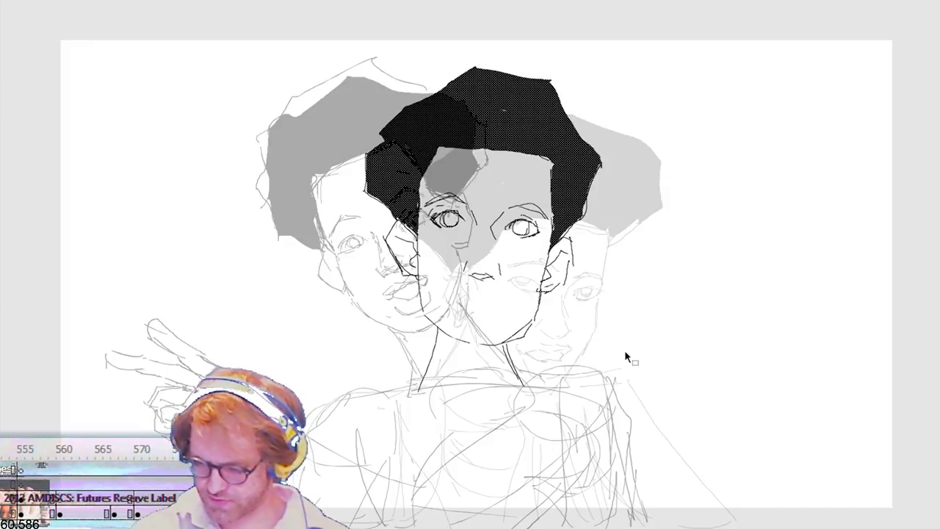
Step: Try a rough outline of a raised hand in front of the chest beside the neck
key("b")
mouse_move(537, 473)
left_mouse_down()
mouse_move(521, 434)
mouse_move(550, 428)
mouse_move(523, 461)
left_mouse_up()
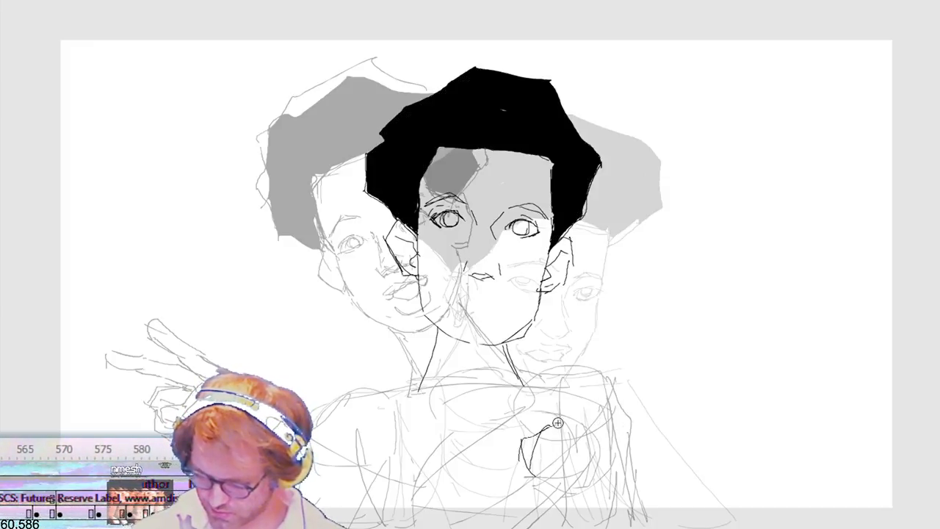
left_click_drag(579, 417, 575, 440)
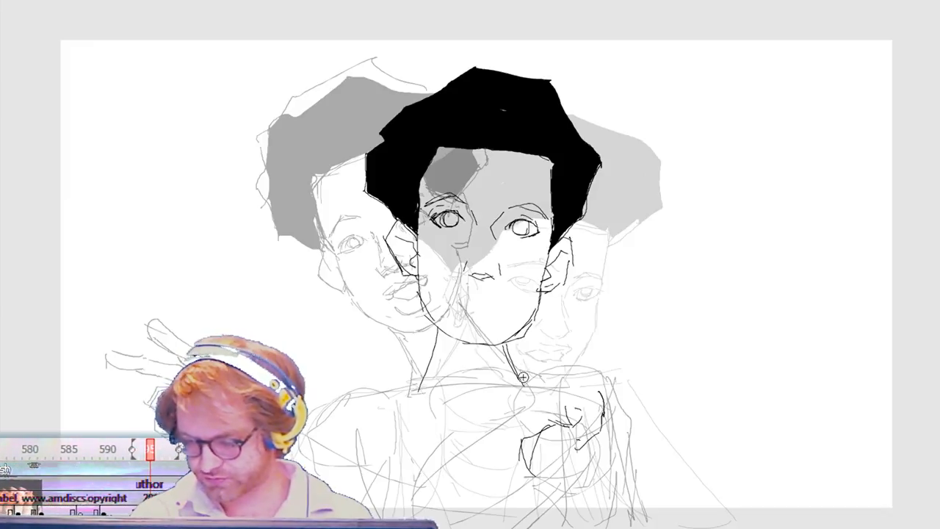
Step: Draw the neck tendons and the short collarbone strokes at the base of the neck
left_click_drag(456, 410, 482, 420)
left_click_drag(497, 354, 475, 409)
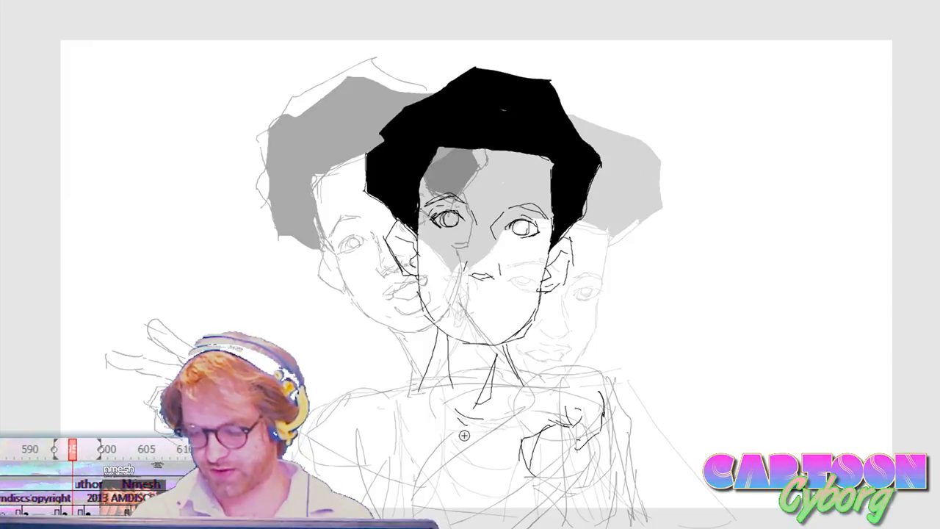
left_click_drag(409, 392, 420, 388)
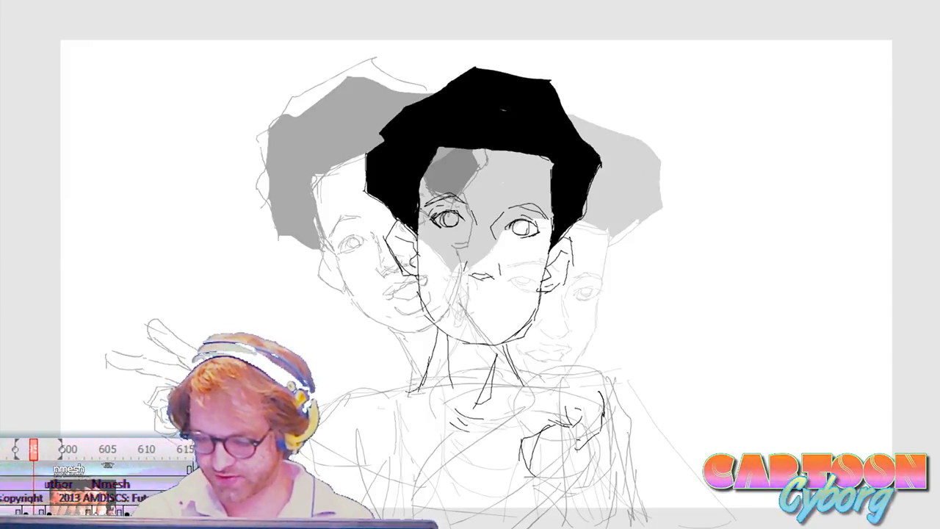
left_click_drag(437, 329, 419, 394)
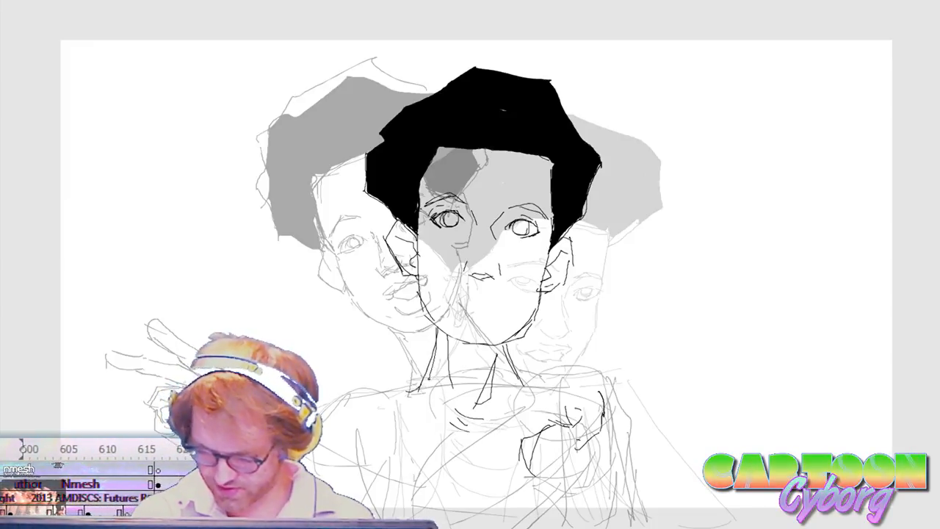
left_click_drag(509, 345, 519, 394)
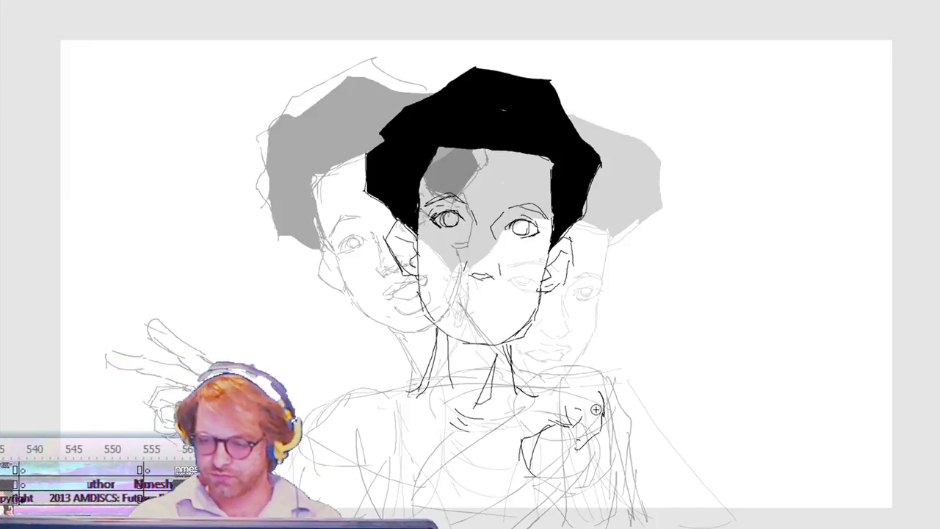
Step: Clear the rough hand, try a second palm-and-wrist sketch with a folded thumb over the chest, and delete it
mouse_move(634, 386)
left_mouse_down()
mouse_move(509, 504)
mouse_move(514, 520)
left_mouse_up()
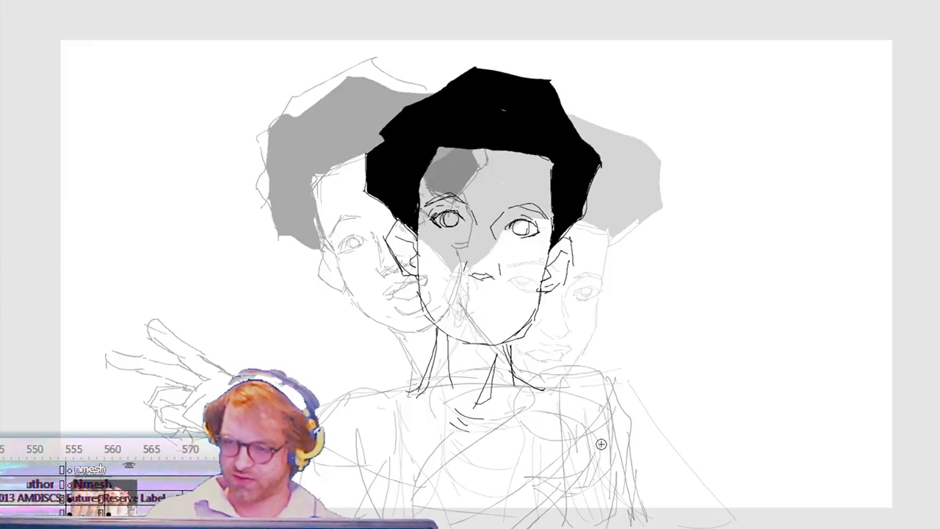
left_click_drag(567, 429, 530, 443)
left_click_drag(518, 451, 504, 481)
left_click_drag(516, 490, 554, 490)
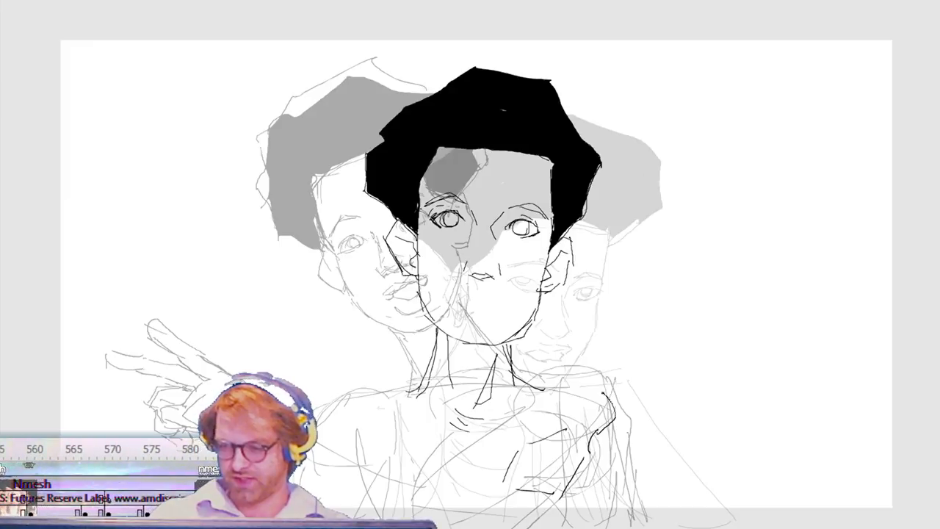
mouse_move(549, 407)
left_mouse_down()
mouse_move(535, 409)
mouse_move(571, 431)
left_mouse_up()
key("ctrl+z")
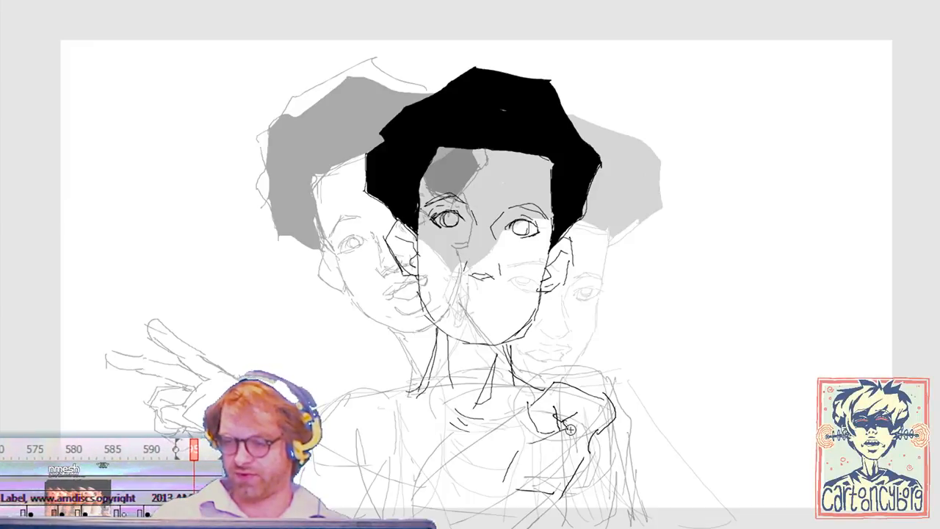
left_click_drag(566, 374, 606, 398)
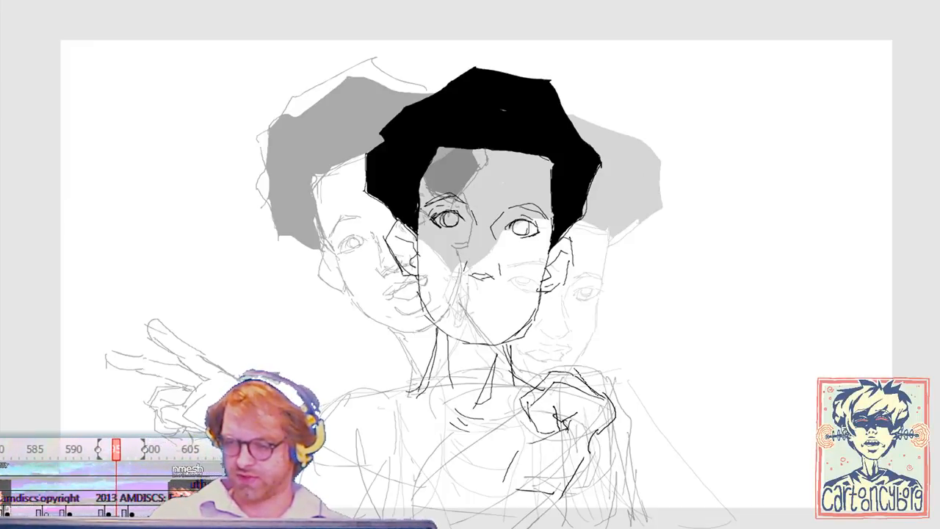
left_click_drag(615, 391, 509, 512)
key("Delete")
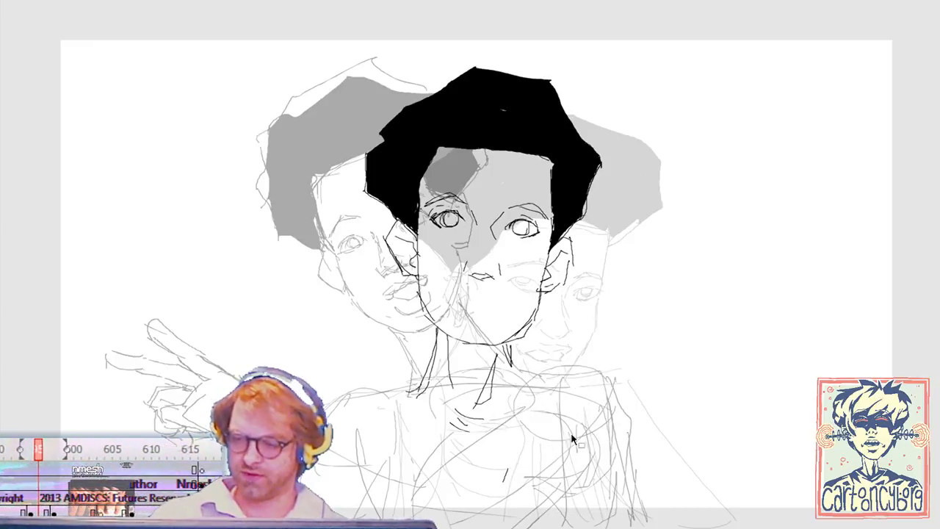
Step: Try a slanted angular palm outline over the shoulder and undo its strokes
mouse_move(566, 387)
left_mouse_down()
mouse_move(521, 458)
mouse_move(543, 483)
mouse_move(572, 469)
left_mouse_up()
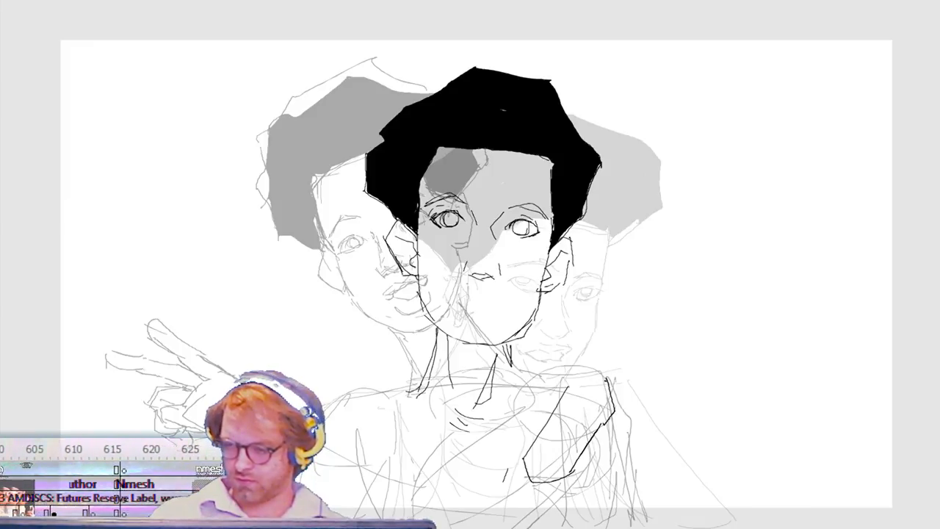
left_click_drag(538, 424, 548, 429)
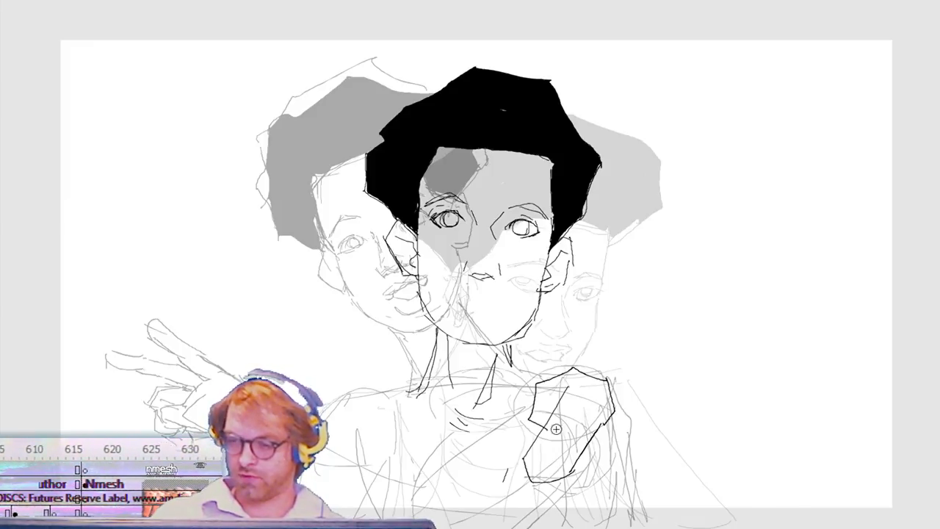
mouse_move(585, 398)
left_mouse_down()
mouse_move(551, 409)
mouse_move(564, 407)
left_mouse_up()
key("ctrl+z")
key("ctrl+z")
key("ctrl+z")
key("ctrl+z")
key("ctrl+z")
key("ctrl+z")
key("ctrl+z")
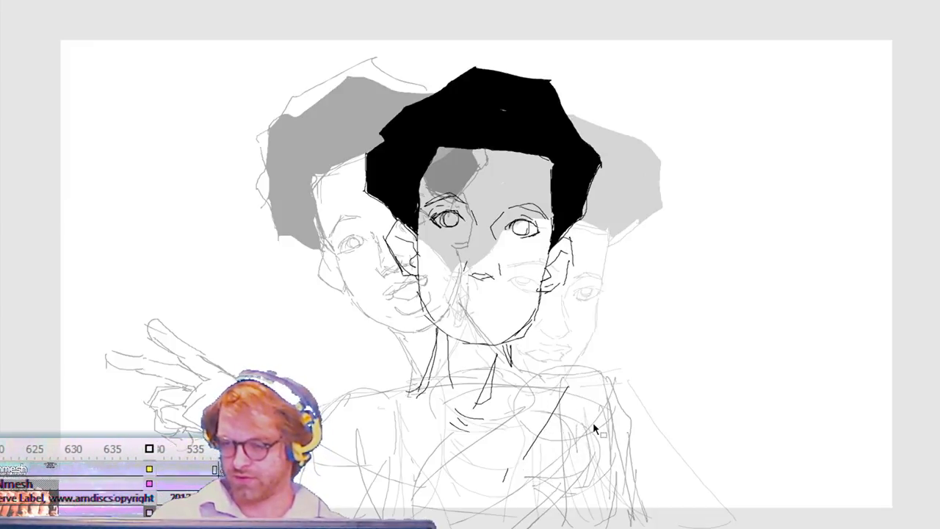
Step: Draw the raised hand's palm, heel and wrist outline over the shoulder, with creases in the middle of the palm
left_click_drag(537, 441, 541, 476)
mouse_move(543, 477)
left_mouse_down()
mouse_move(576, 477)
mouse_move(613, 423)
left_mouse_up()
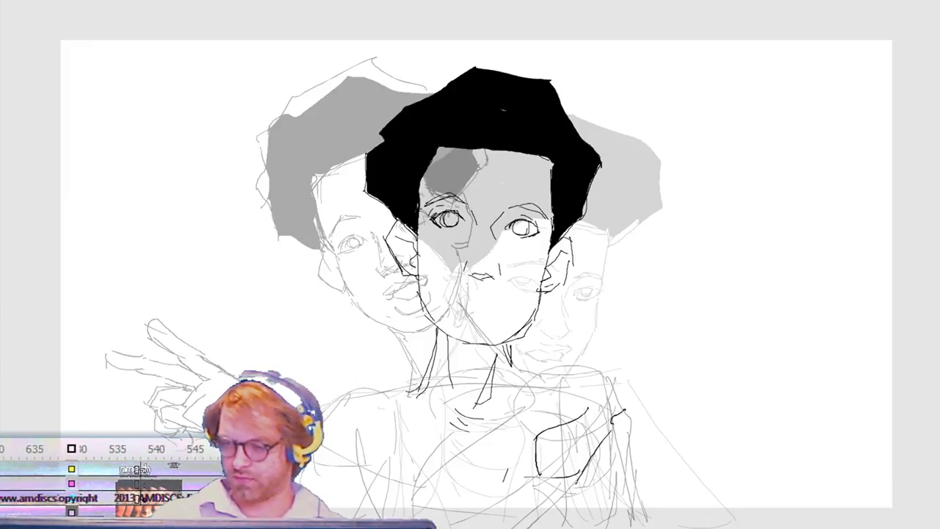
left_click_drag(550, 395, 556, 419)
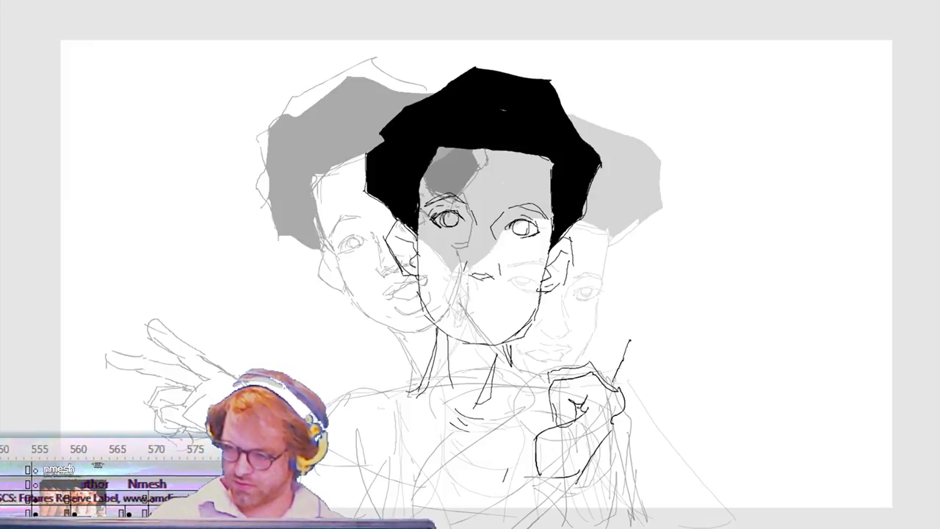
Step: Try a short extended finger rising from the hand's outer knuckle with a second finger line beside it, and undo both
mouse_move(620, 302)
left_mouse_down()
mouse_move(608, 341)
mouse_move(596, 340)
mouse_move(625, 291)
left_mouse_up()
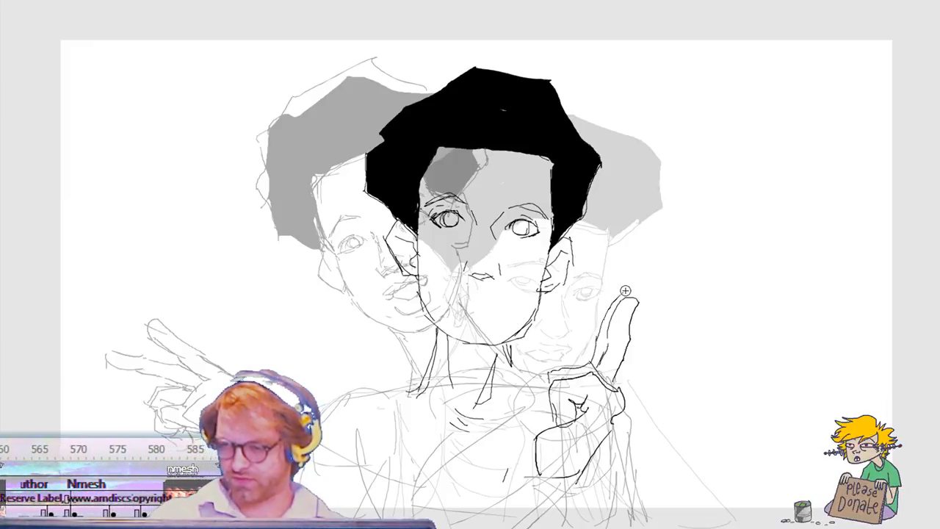
key("v")
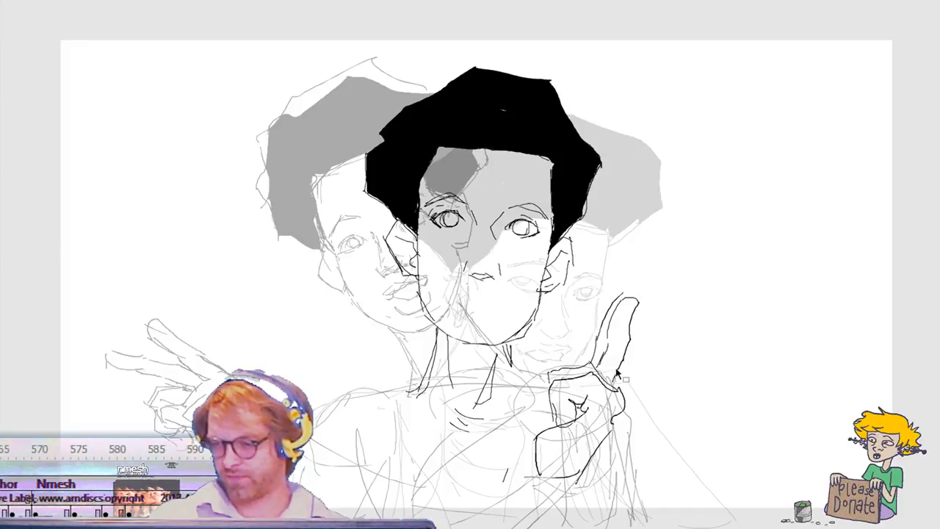
left_click_drag(619, 381, 658, 315)
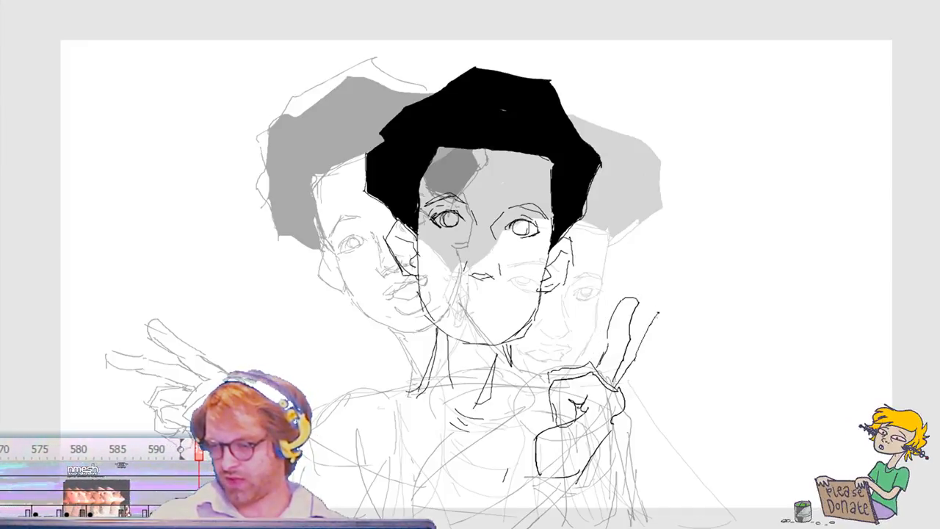
key("ctrl+z")
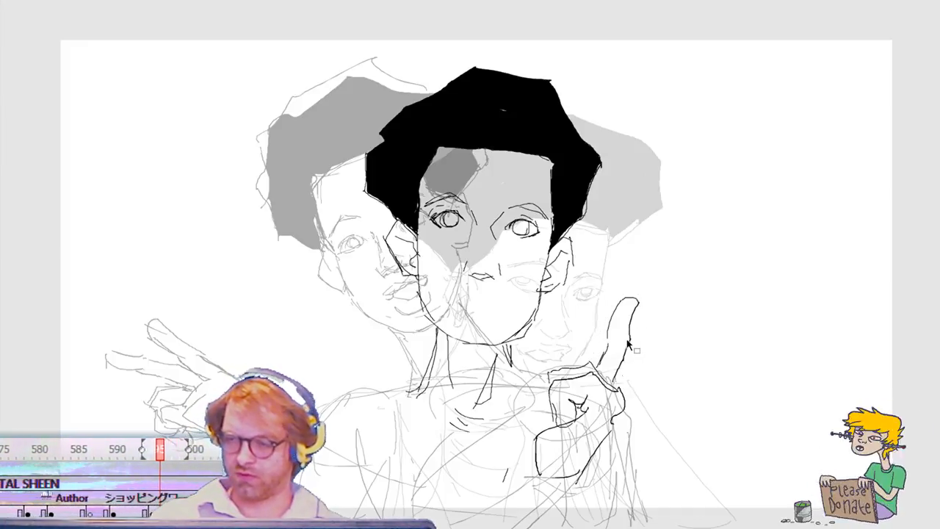
key("ctrl+z")
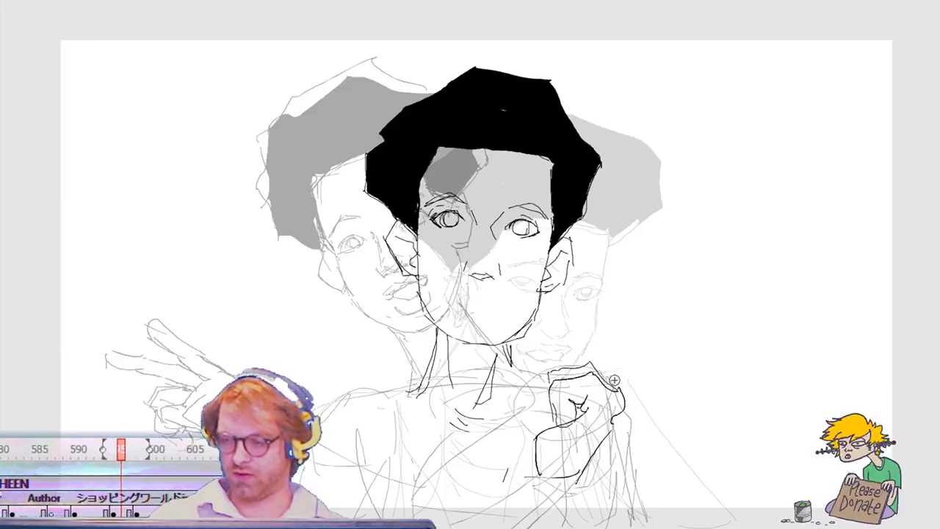
Step: Rework the extended fingers into a jointed pair slanting up from the outer knuckle and add an upright digit across the palm
left_click_drag(617, 377, 663, 275)
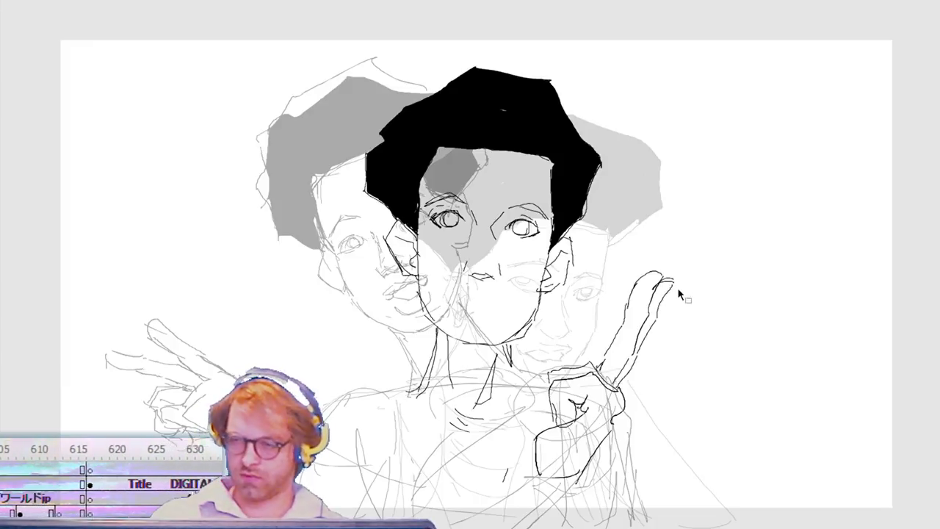
key("ctrl+z")
key("ctrl+z")
key("ctrl+z")
key("ctrl+z")
key("ctrl+z")
key("ctrl+z")
key("ctrl+z")
key("ctrl+z")
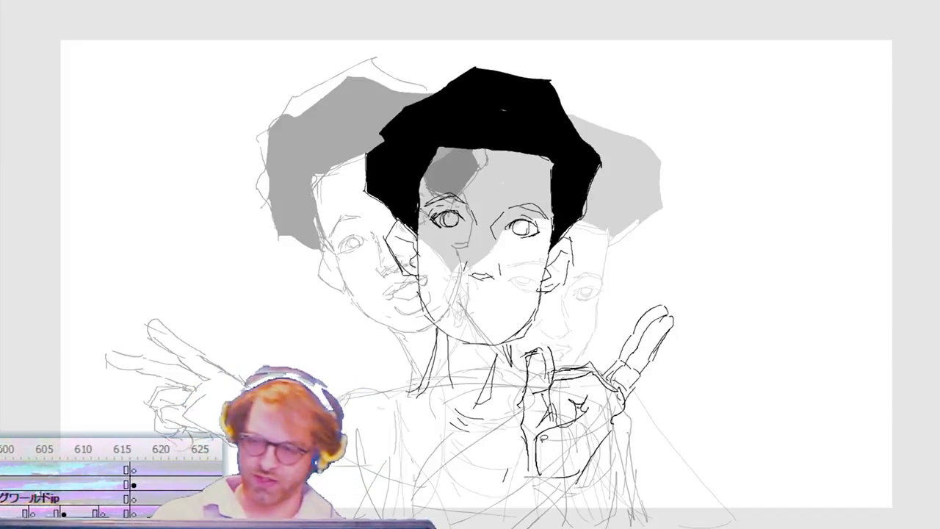
Step: Select the whole raised hand, scale it down slightly and rotate it counterclockwise over the shoulder
mouse_move(507, 472)
left_mouse_down()
mouse_move(519, 363)
mouse_move(596, 313)
mouse_move(697, 411)
mouse_move(507, 498)
left_mouse_up()
key("ctrl+t")
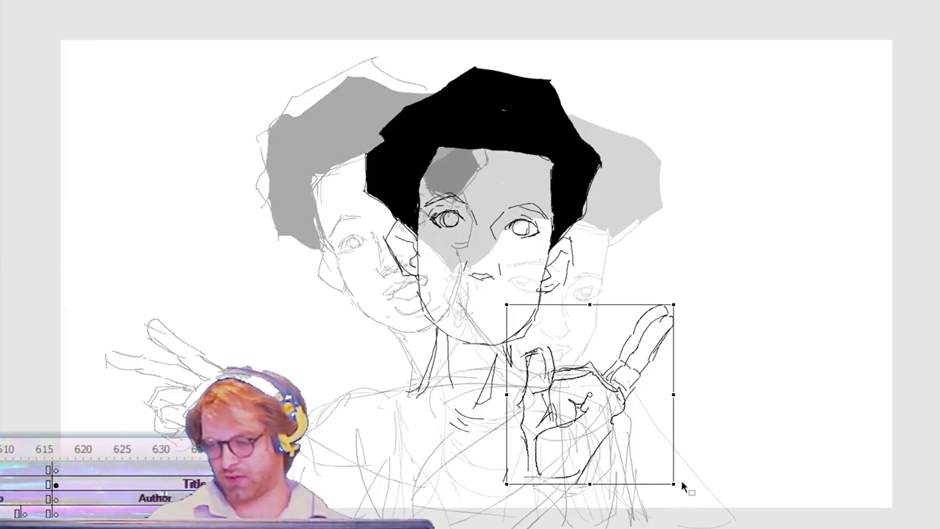
mouse_move(676, 480)
left_mouse_down()
mouse_move(651, 494)
mouse_move(672, 476)
left_mouse_up()
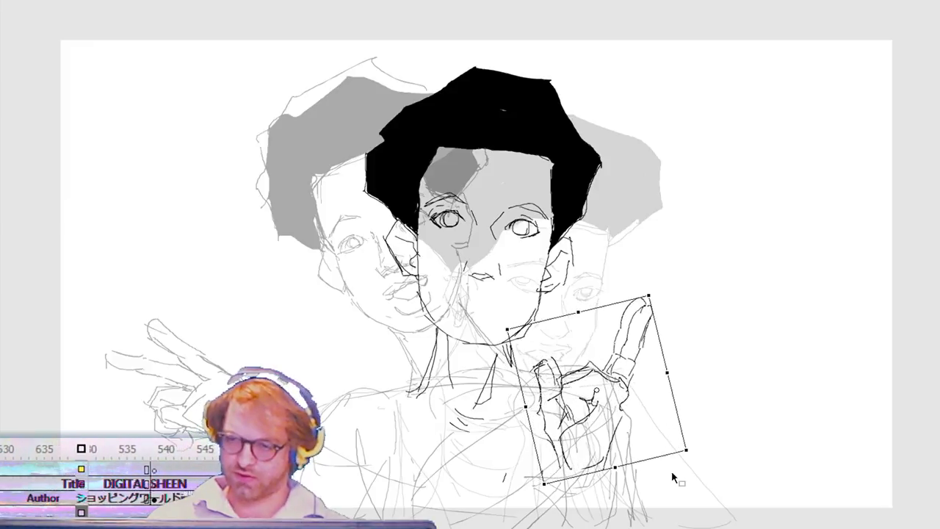
key("Return")
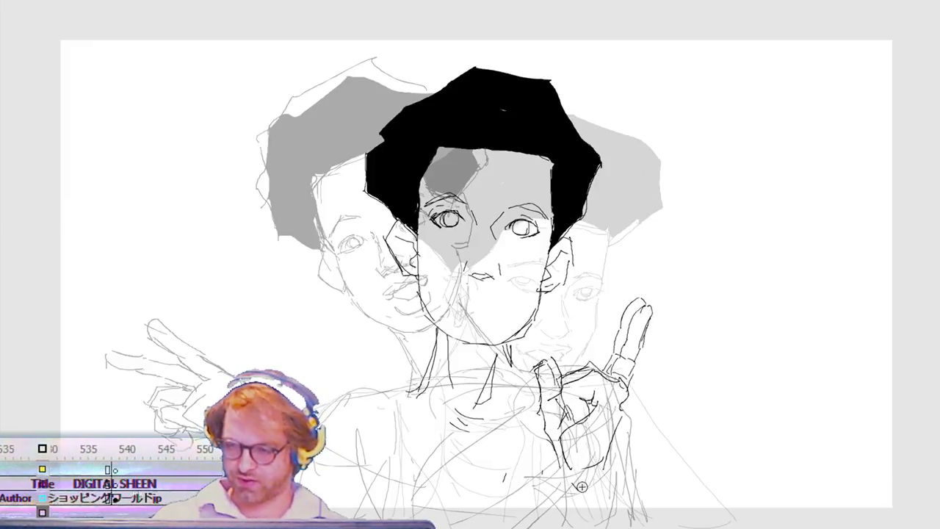
Step: Close off the heel of the raised hand, then select its extended finger pair and stretch it slightly up and outward
left_click_drag(603, 455, 557, 473)
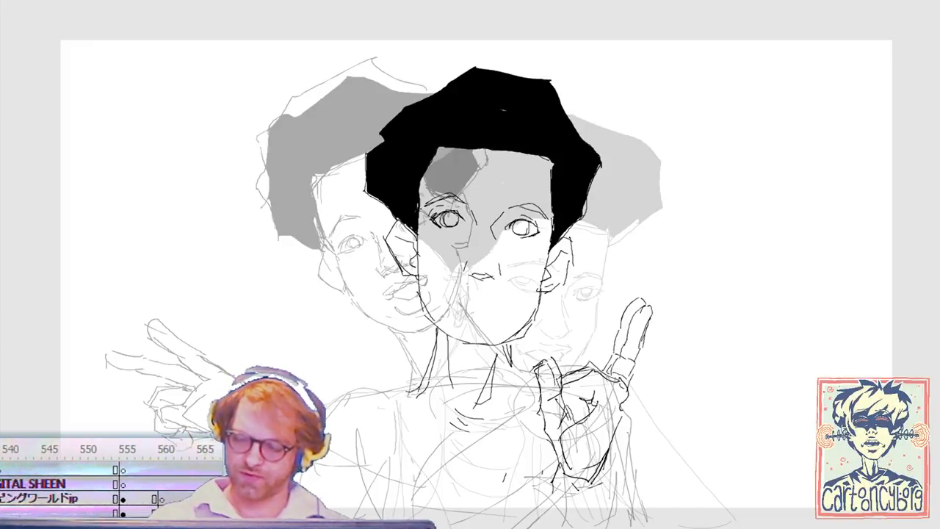
mouse_move(690, 285)
left_mouse_down()
mouse_move(609, 403)
mouse_move(612, 389)
left_mouse_up()
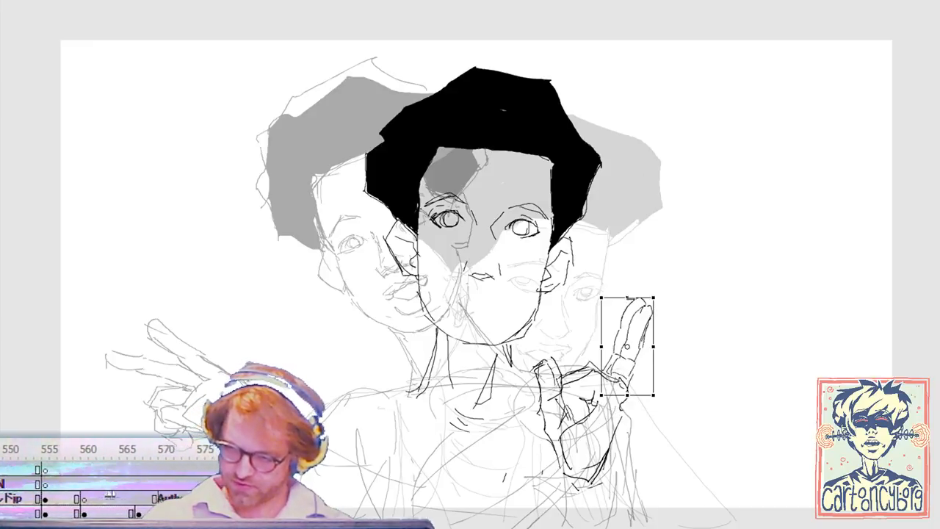
left_click_drag(629, 294, 647, 284)
left_click(663, 413)
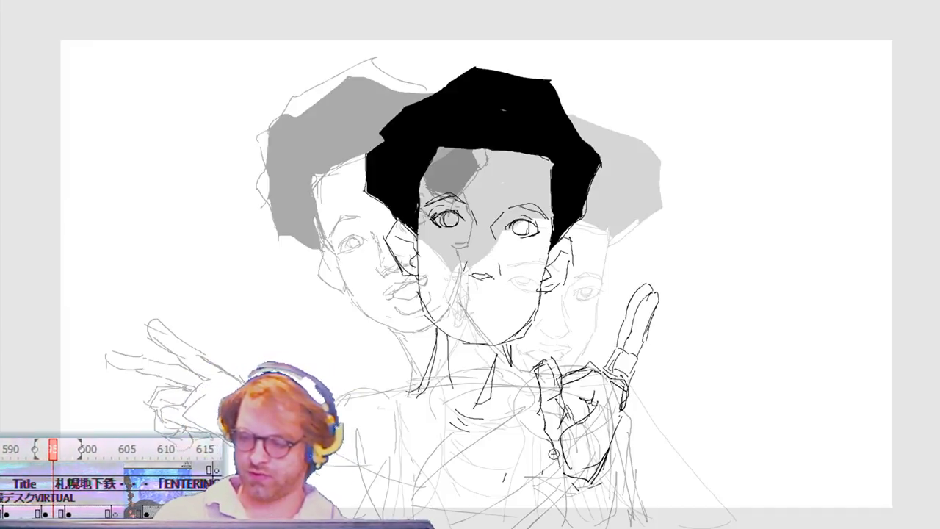
Step: Draw the raised hand's forearm and sleeve as long lines running down from the wrist off the frame's lower edge, with short shading strokes
left_click_drag(547, 461, 583, 525)
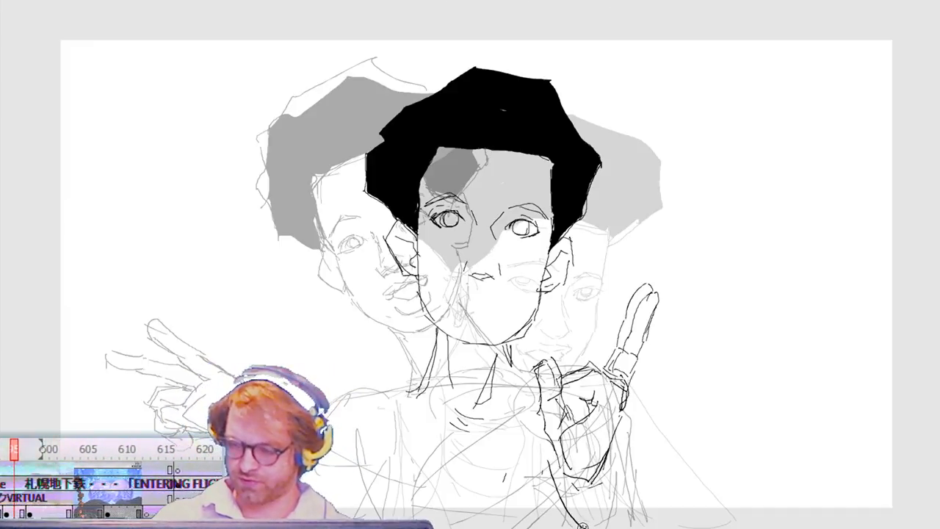
mouse_move(561, 461)
left_mouse_down()
mouse_move(608, 466)
mouse_move(618, 524)
left_mouse_up()
left_click_drag(602, 459, 633, 526)
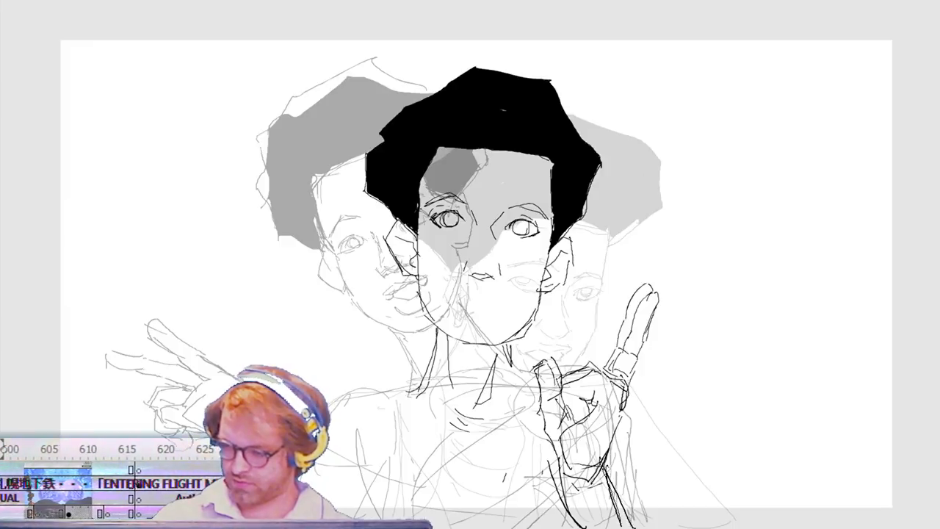
left_click_drag(562, 458, 557, 526)
left_click_drag(557, 492, 556, 520)
mouse_move(622, 412)
left_mouse_down()
mouse_move(670, 526)
mouse_move(665, 506)
mouse_move(687, 523)
left_mouse_up()
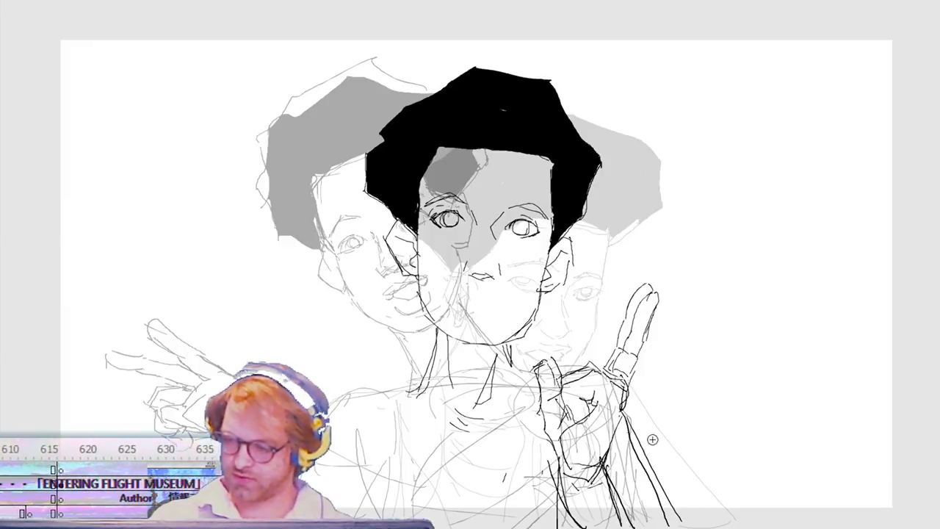
mouse_move(625, 416)
left_mouse_down()
mouse_move(701, 524)
mouse_move(669, 488)
mouse_move(656, 528)
left_mouse_up()
left_click_drag(605, 465, 628, 486)
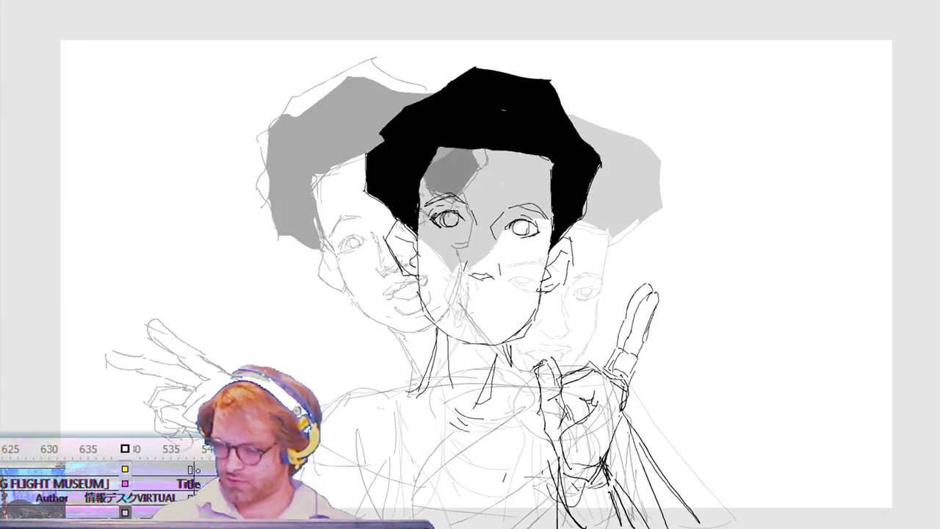
left_click_drag(610, 477, 618, 507)
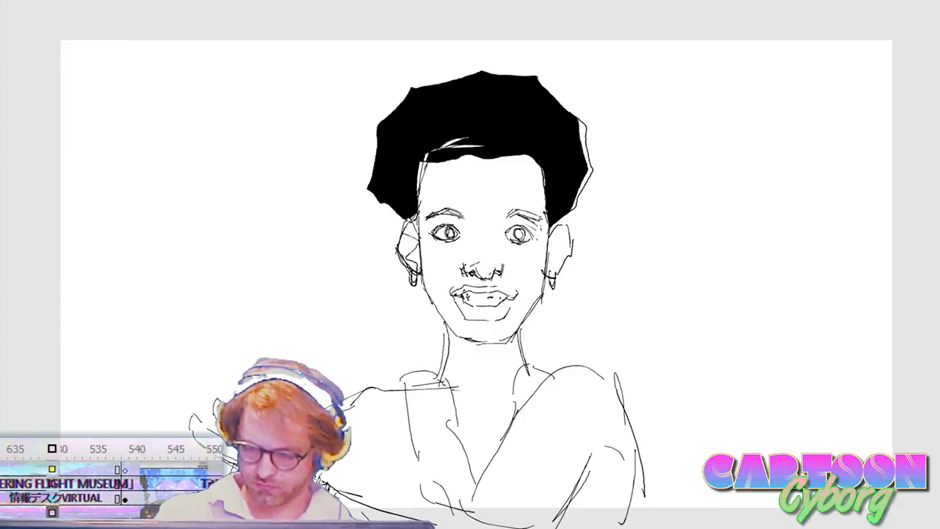
Step: In the front-facing head frames, select the gesturing hand beside the shoulder, stretch its fingers farther outward, and rework a finger line
left_click_drag(149, 374, 285, 488)
key("q")
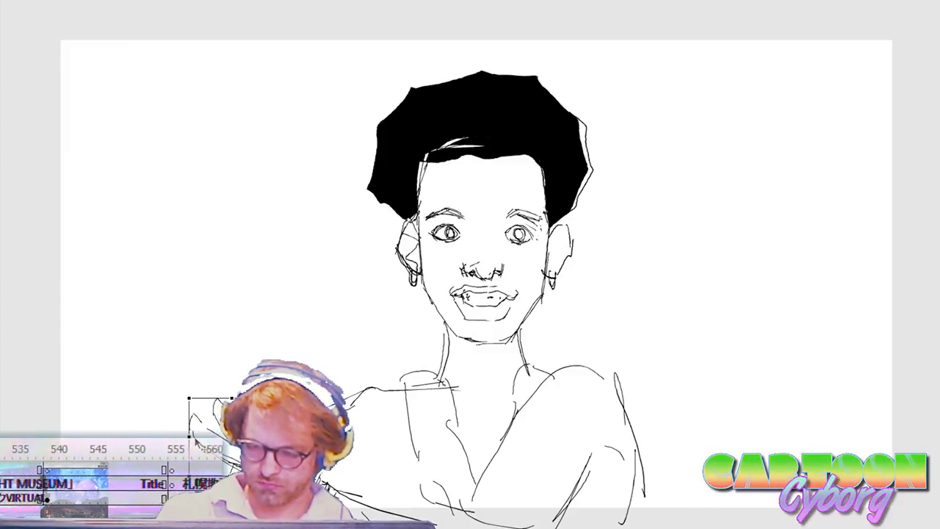
left_click_drag(189, 437, 155, 437)
left_click(240, 362)
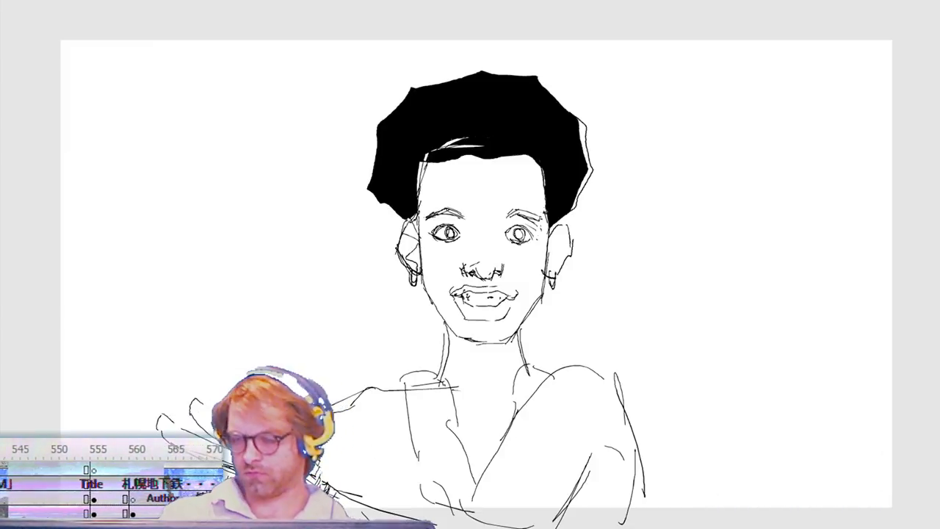
key("ctrl+z")
left_click_drag(189, 469, 140, 469)
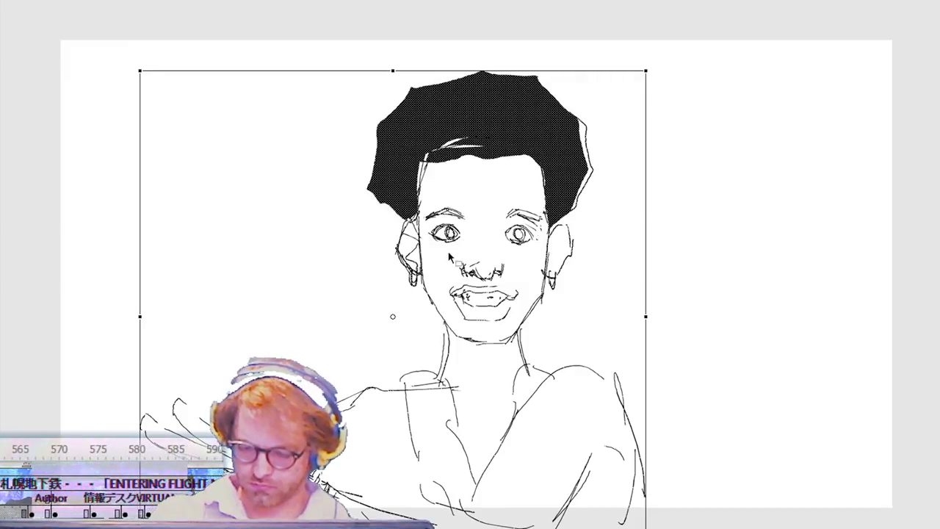
key("Return")
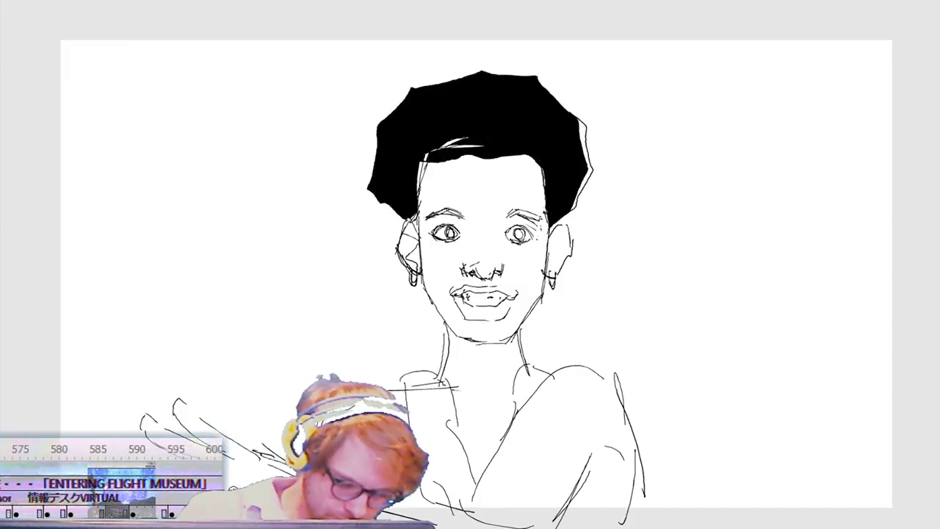
key(".")
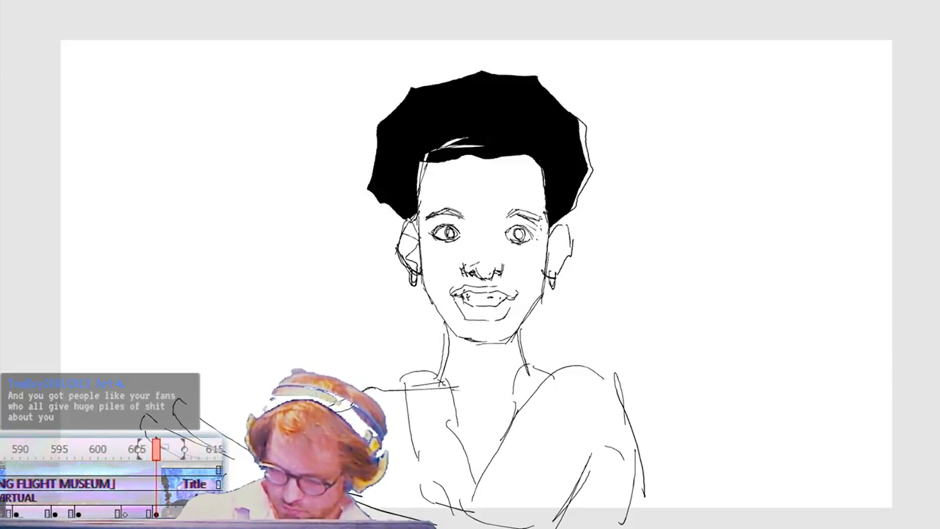
mouse_move(234, 444)
left_mouse_down()
mouse_move(166, 410)
mouse_move(213, 446)
left_mouse_up()
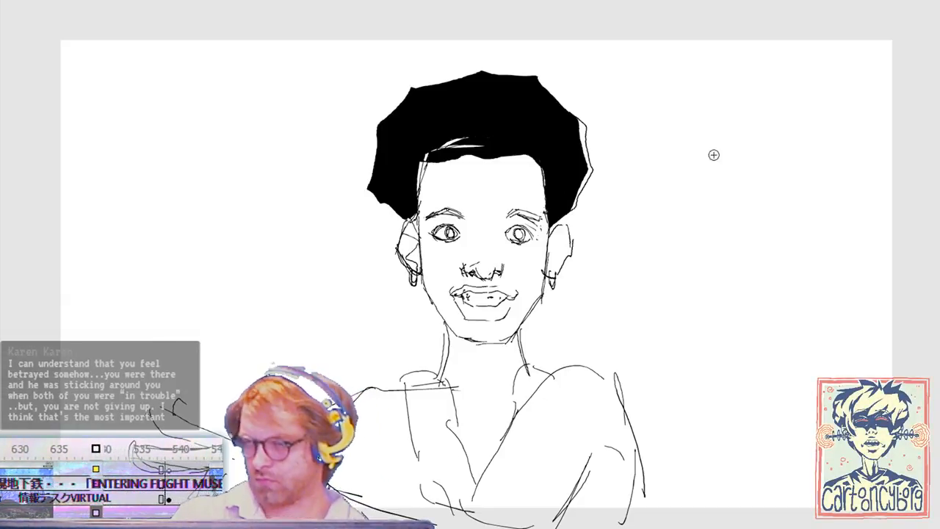
Step: Step through the storyboard frames to review the character's head and hand motion
key(".")
key(".")
key(".")
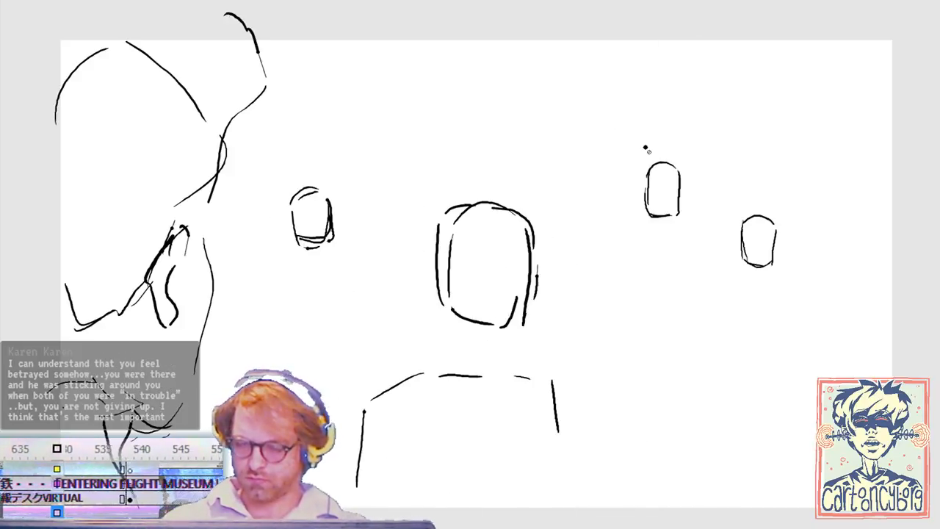
key(".")
key(".")
key(".")
key(".")
key(".")
key(".")
key(".")
key(".")
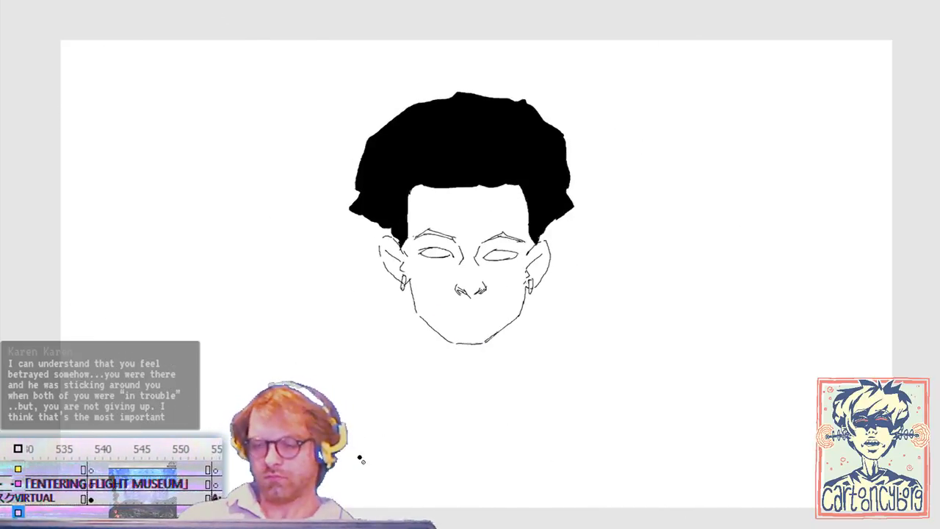
key(".")
key(".")
key(".")
key(".")
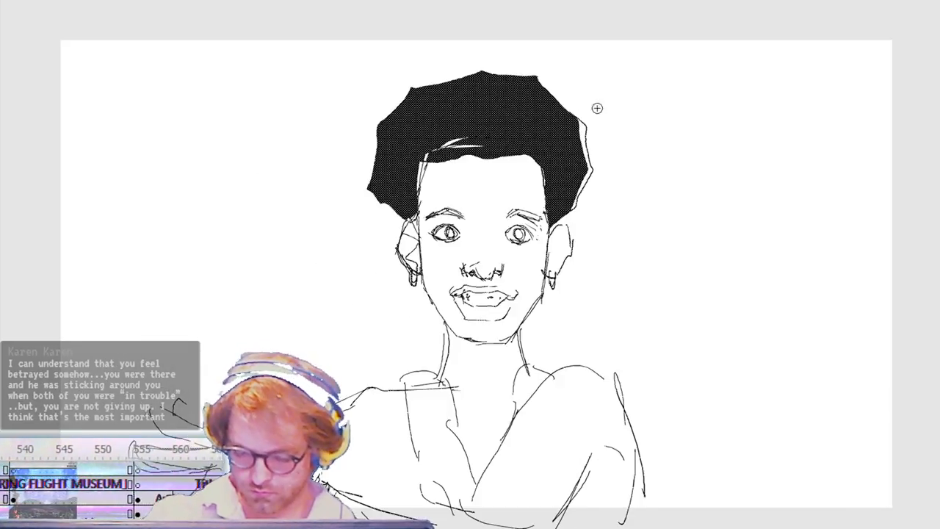
key("Escape")
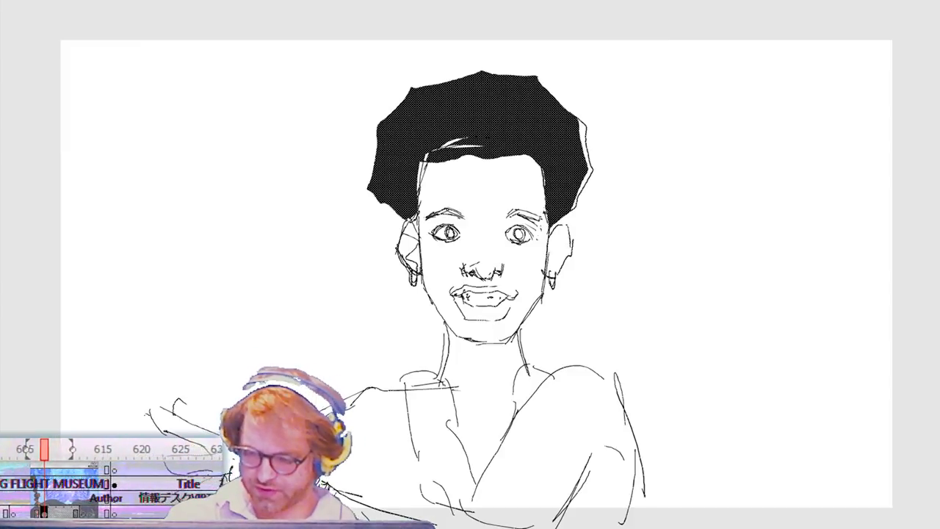
key("Escape")
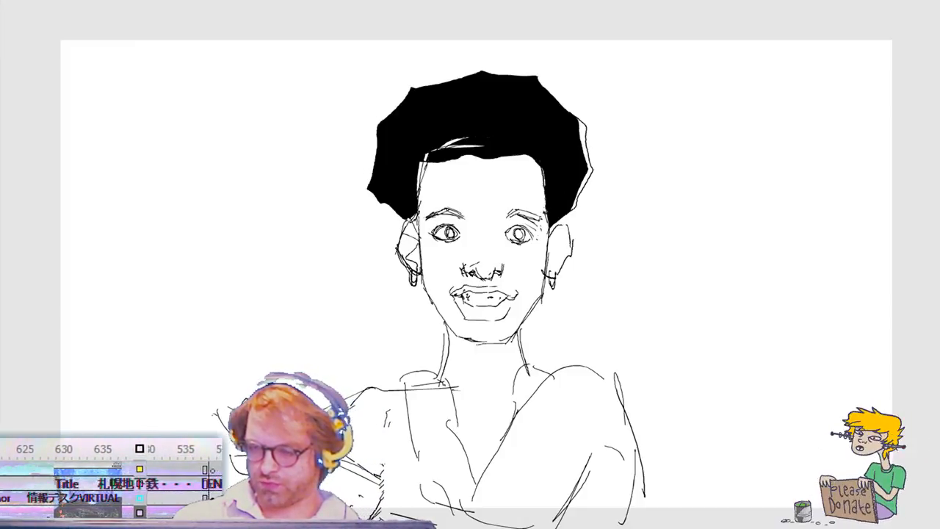
Step: Add a line down the front-facing character's upper arm and a small stroke in the hair of the cyan-lipped frame
left_click_drag(387, 405, 406, 468)
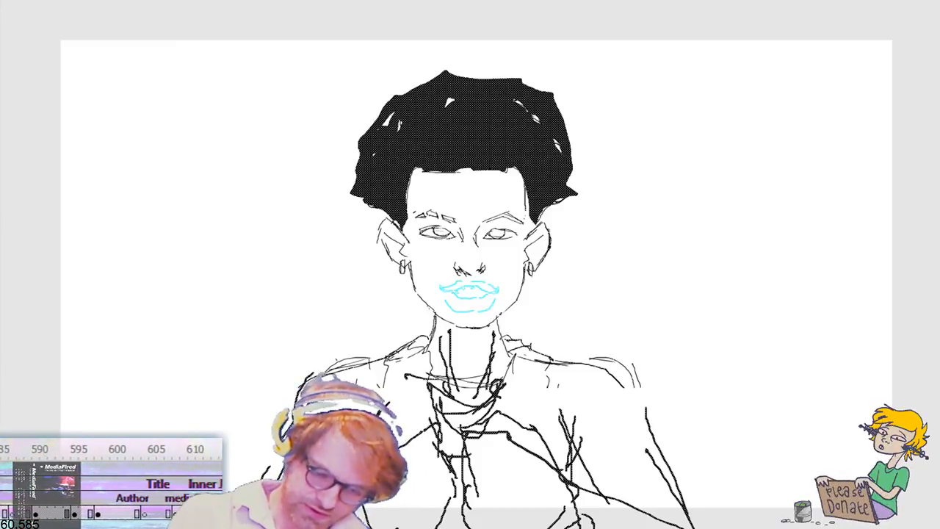
mouse_move(400, 131)
left_mouse_down()
mouse_move(387, 116)
mouse_move(374, 155)
mouse_move(384, 148)
left_mouse_up()
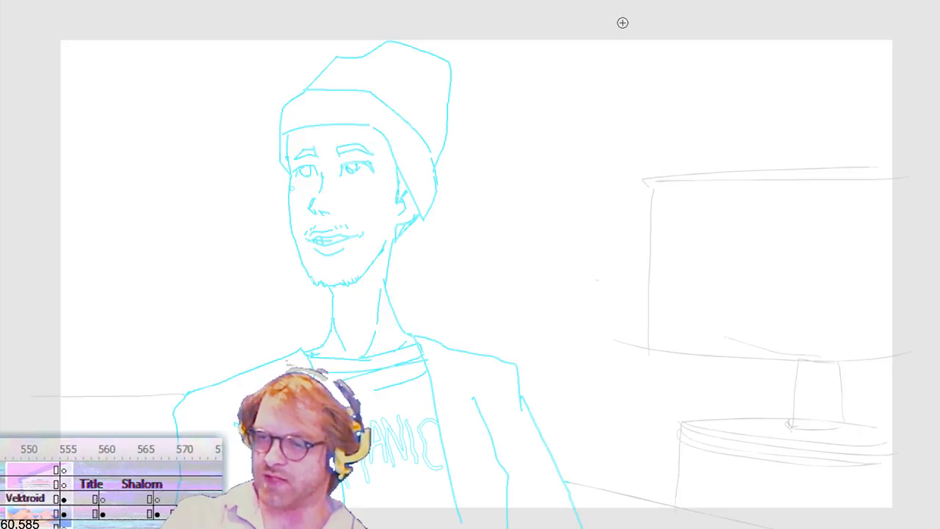
Step: In the three-quarter head frame, try a thick bent stroke beside the jacket's lower edge, undo it, and add a short replacement stroke
left_click(529, 2)
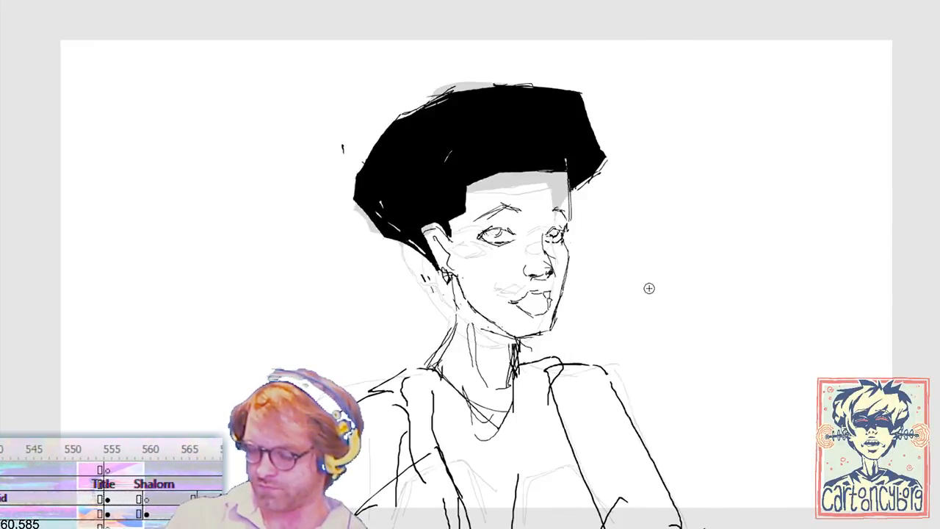
mouse_move(564, 518)
left_mouse_down()
mouse_move(580, 493)
mouse_move(638, 518)
left_mouse_up()
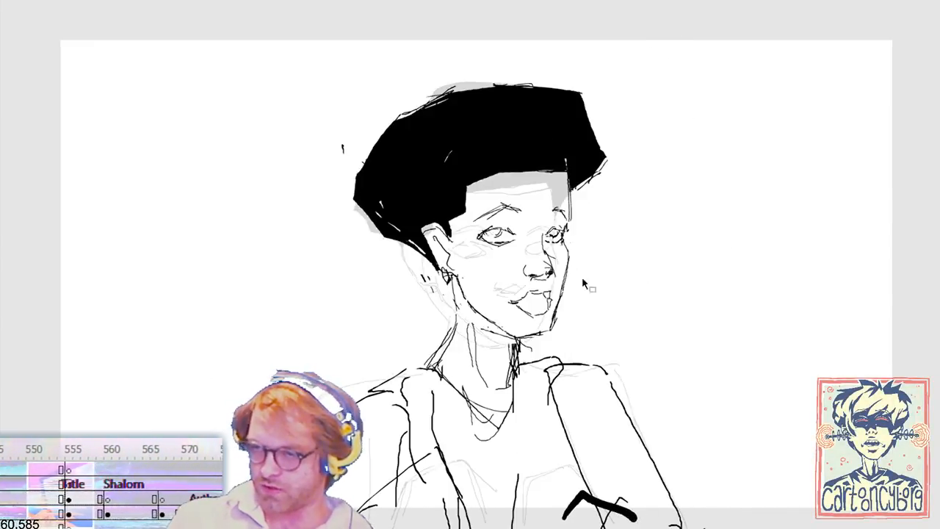
key("ctrl+z")
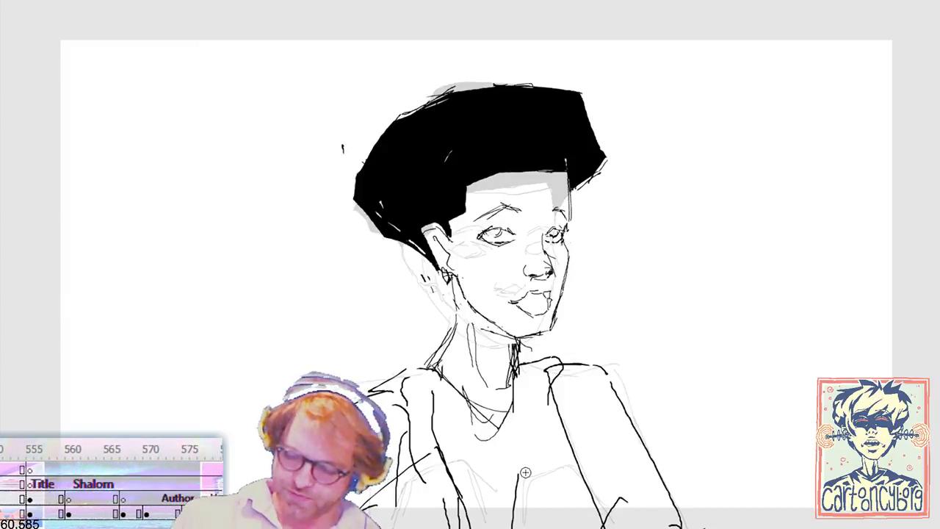
left_click_drag(625, 506, 653, 523)
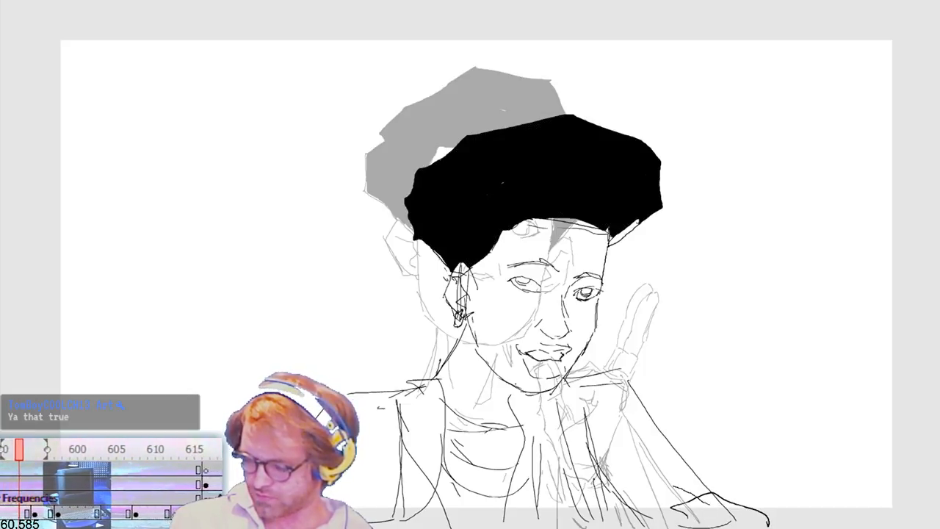
Step: Try a flat hand with curled finger strokes at the end of the tilted-head frame's forearm, play it back, and undo the strokes
mouse_move(650, 503)
left_mouse_down()
mouse_move(727, 512)
mouse_move(708, 520)
left_mouse_up()
left_click_drag(645, 519, 656, 517)
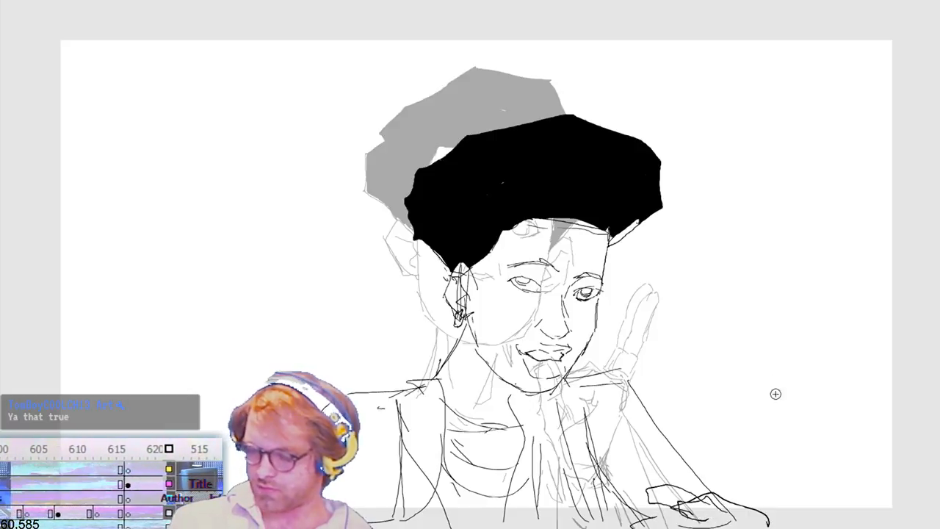
left_click(625, 0)
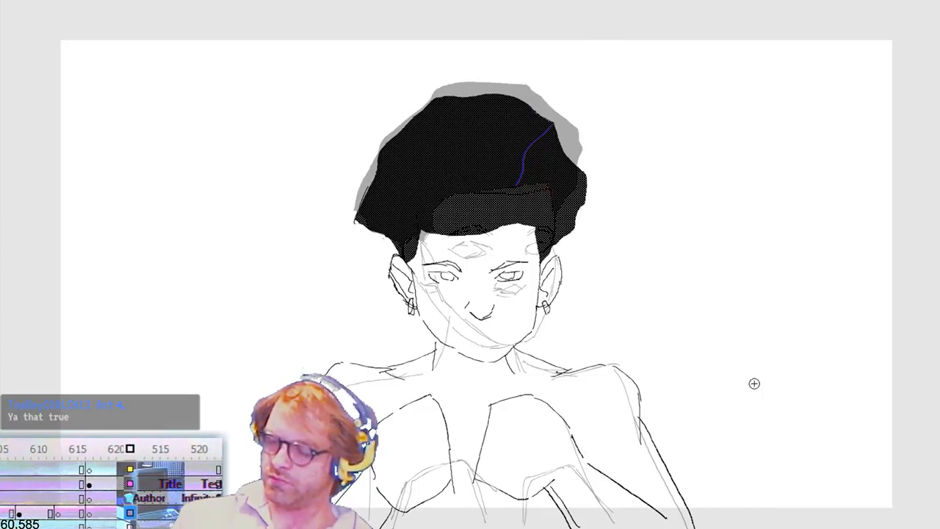
key("Return")
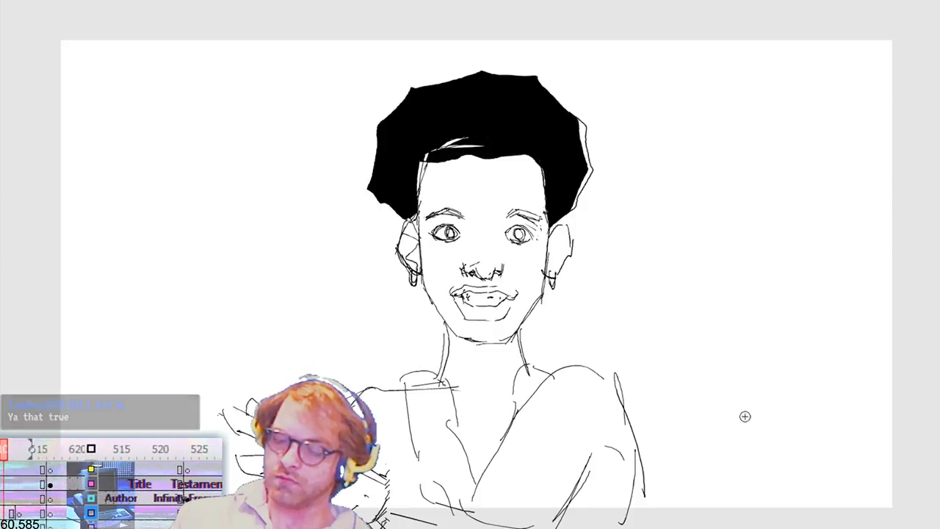
key("ctrl+z")
key("ctrl+z")
key("ctrl+z")
key("ctrl+z")
key("ctrl+z")
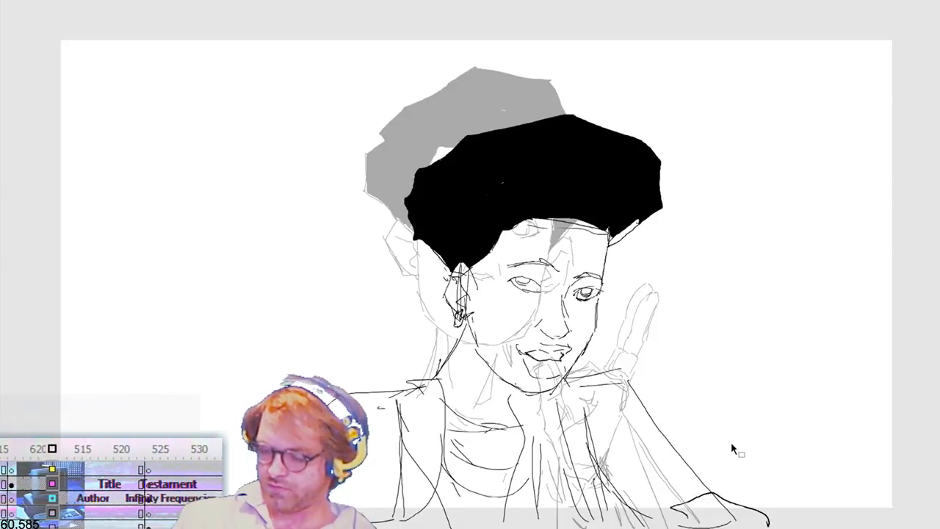
Step: Redraw the hand at the forearm's end with an arched back and two upright squared fingers, and play the animation back
key("b")
key("period")
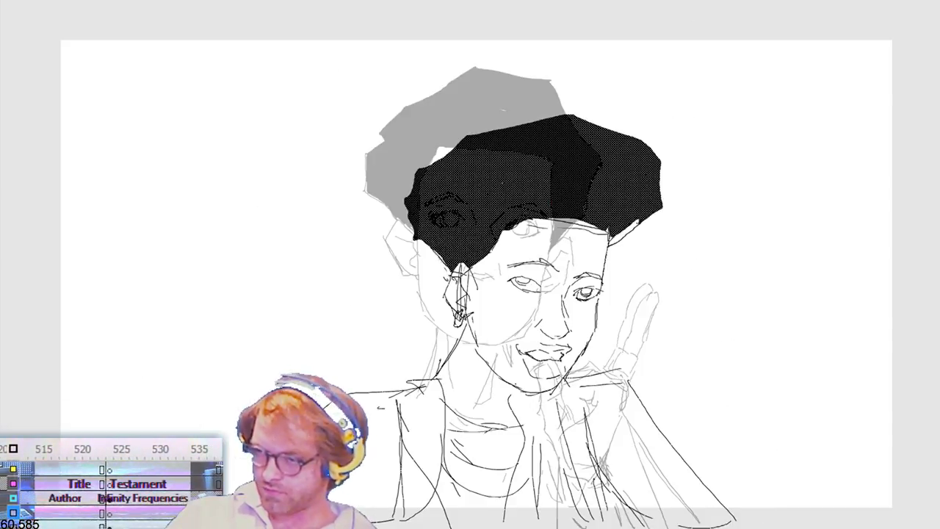
key("period")
key("period")
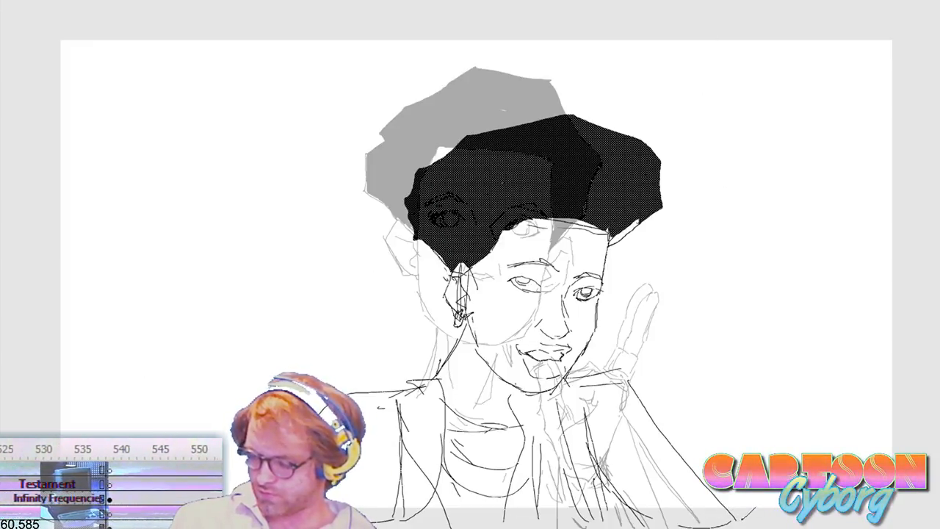
key("period")
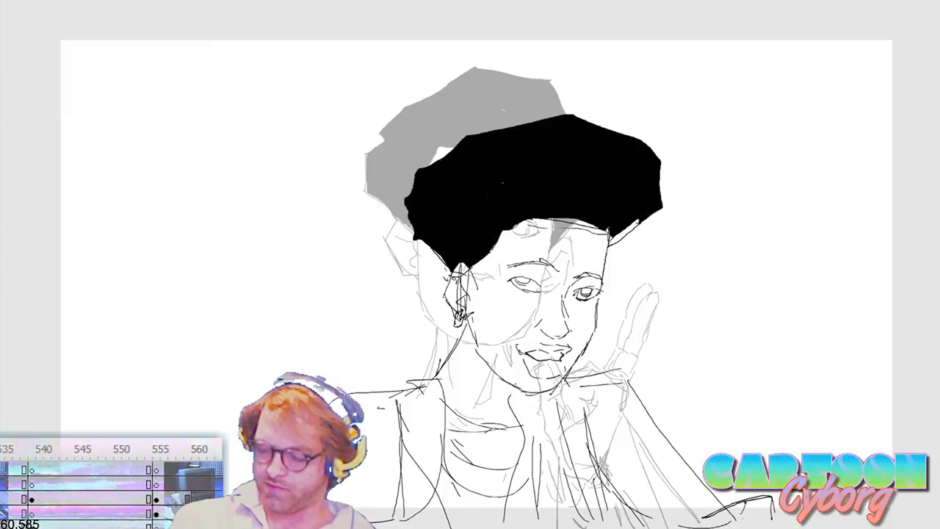
left_click_drag(755, 477, 775, 518)
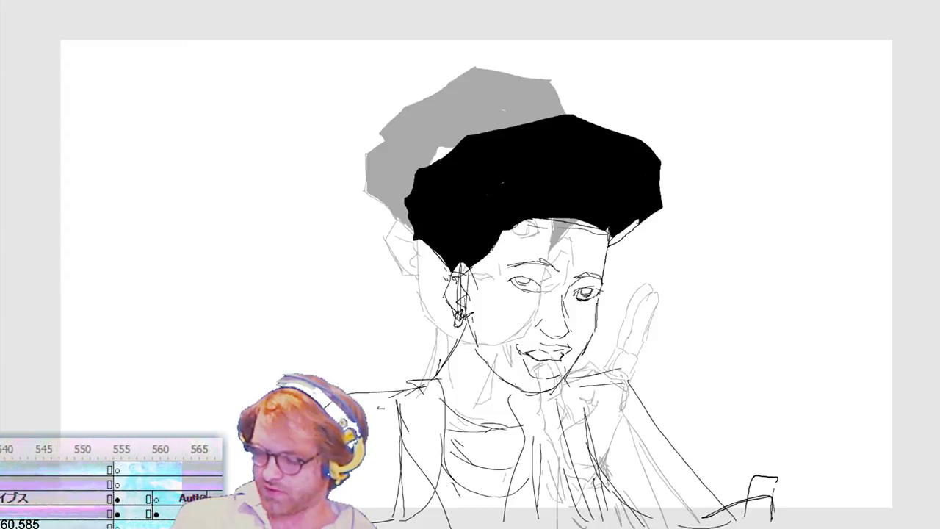
left_click_drag(754, 478, 746, 517)
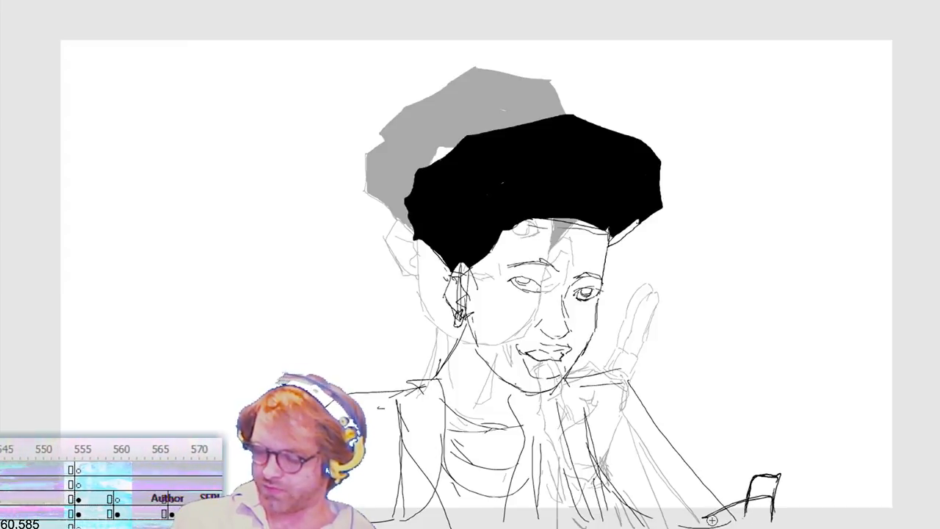
key("ctrl+z")
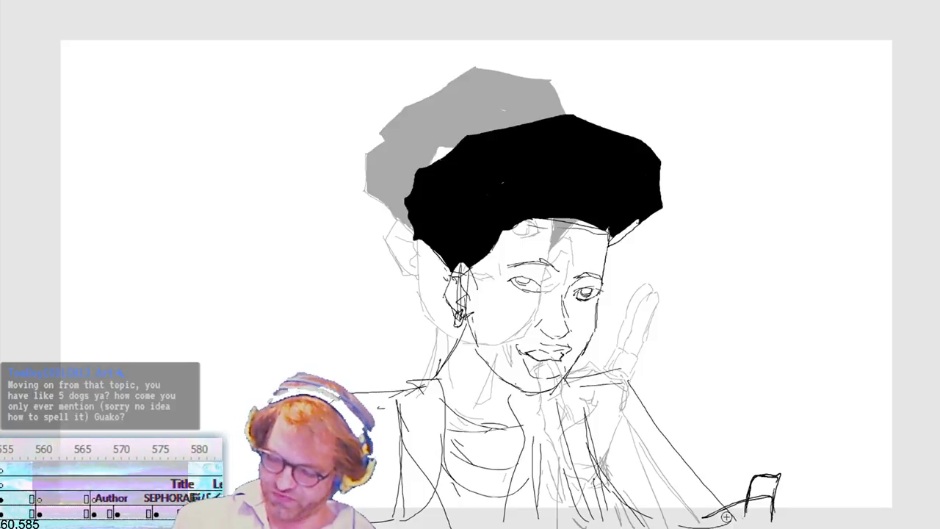
left_click_drag(723, 479, 718, 519)
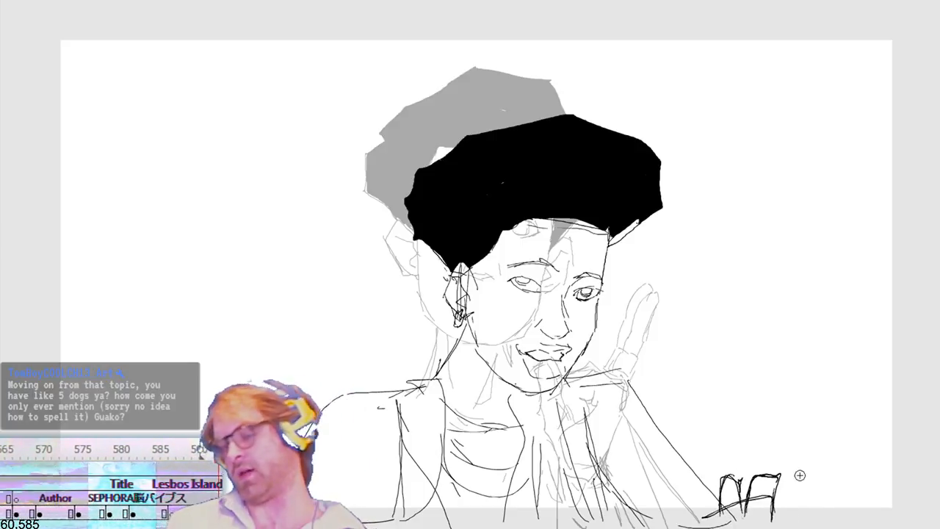
left_click(510, 2)
key("Return")
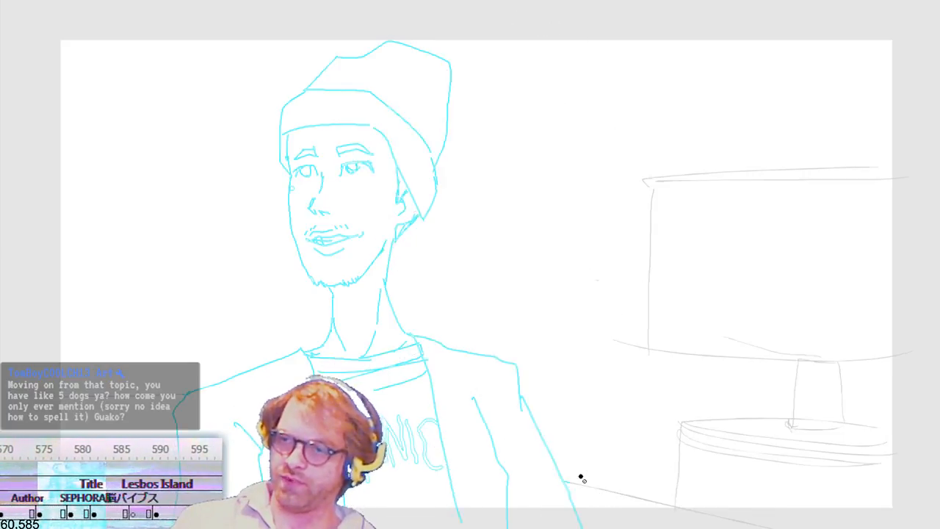
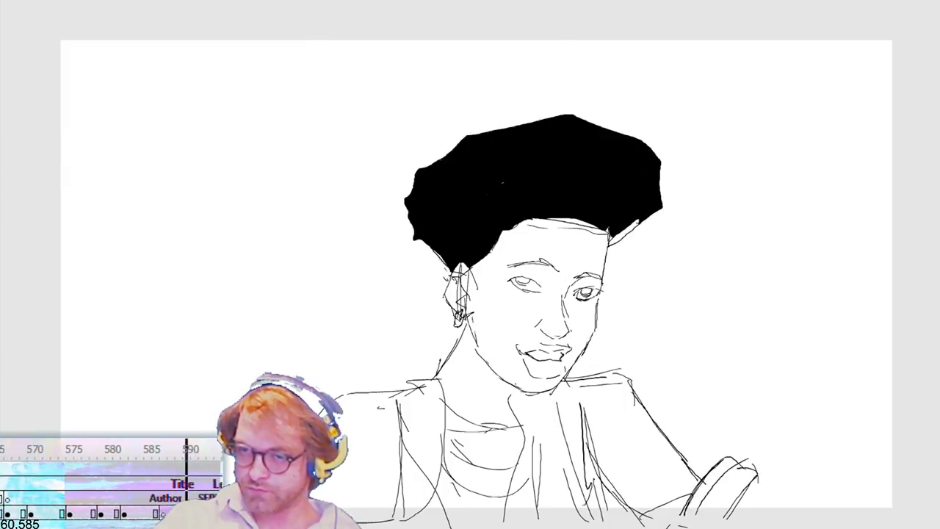
Step: On the in-between frame, undo the vertical forehead stroke and draw the far cheek contour, jaw and ear between the ghosted heads
key("comma")
key("comma")
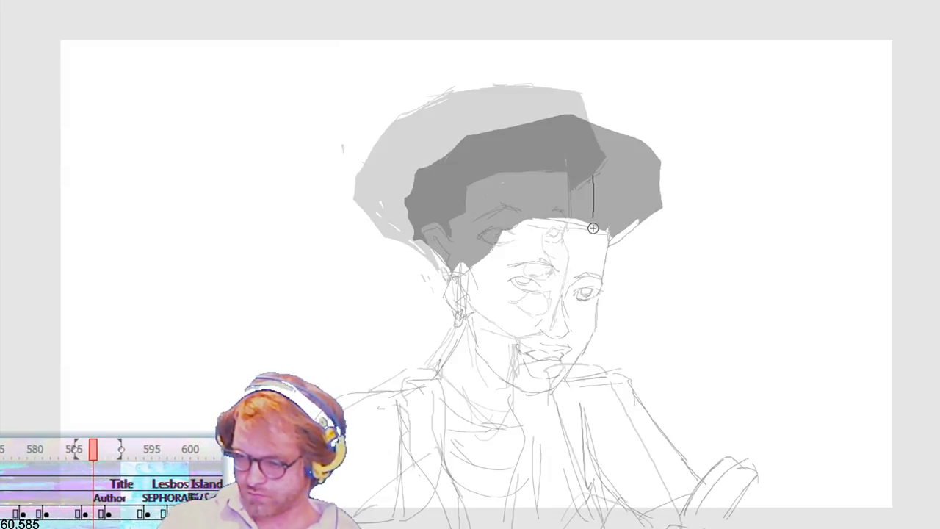
key("ctrl+z")
key("ctrl+z")
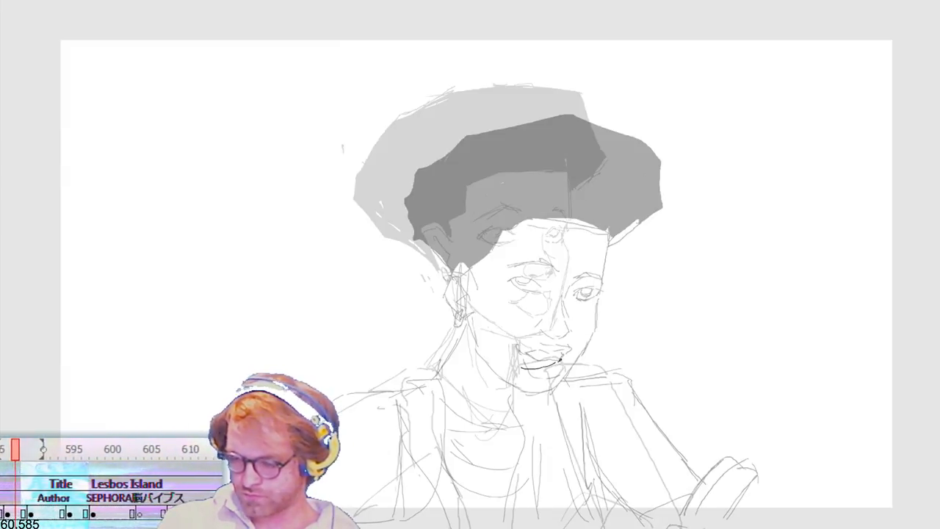
left_click_drag(578, 320, 582, 309)
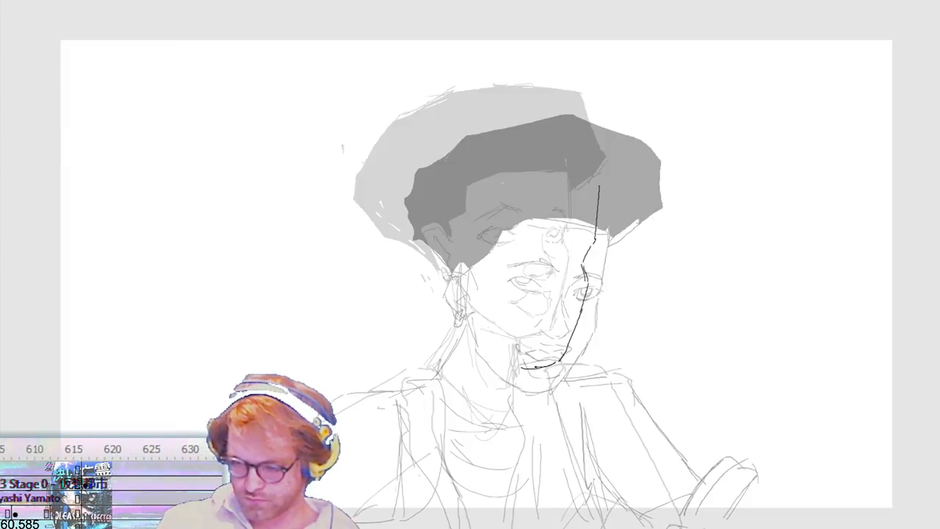
left_click_drag(515, 363, 465, 309)
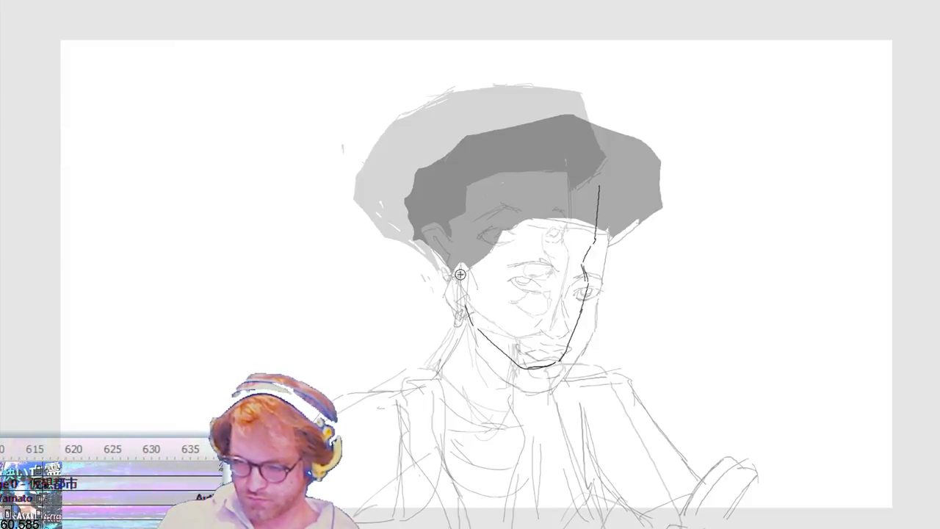
mouse_move(463, 263)
left_mouse_down()
mouse_move(450, 241)
mouse_move(441, 278)
mouse_move(433, 258)
left_mouse_up()
left_click_drag(462, 296, 473, 325)
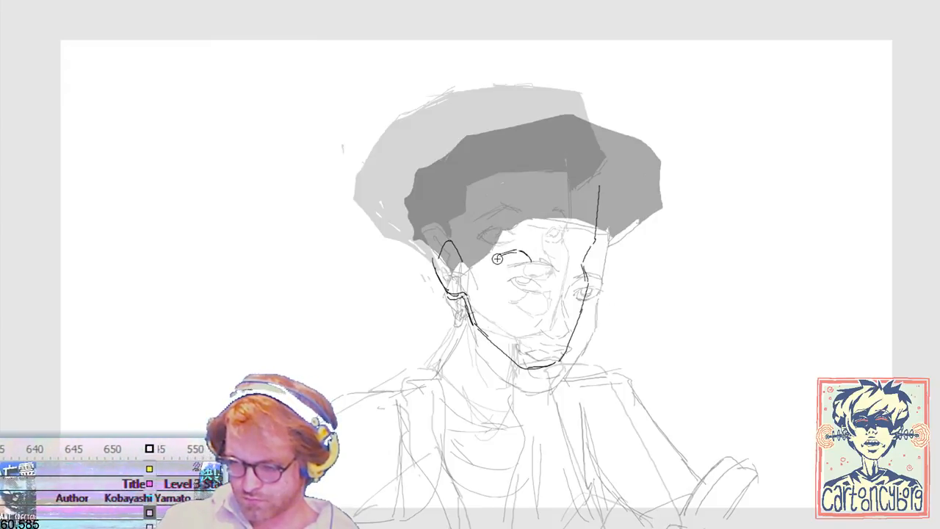
Step: Draw two almond-shaped eyes with arched eyebrows on the in-between head, retouch the temple line, and play the animation back
mouse_move(499, 258)
left_mouse_down()
mouse_move(519, 267)
mouse_move(579, 250)
left_mouse_up()
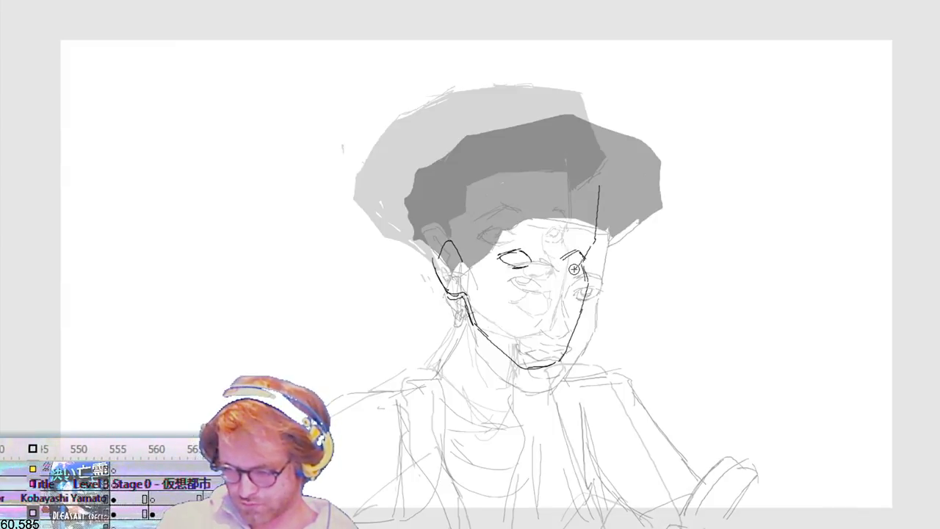
left_click_drag(564, 263, 584, 257)
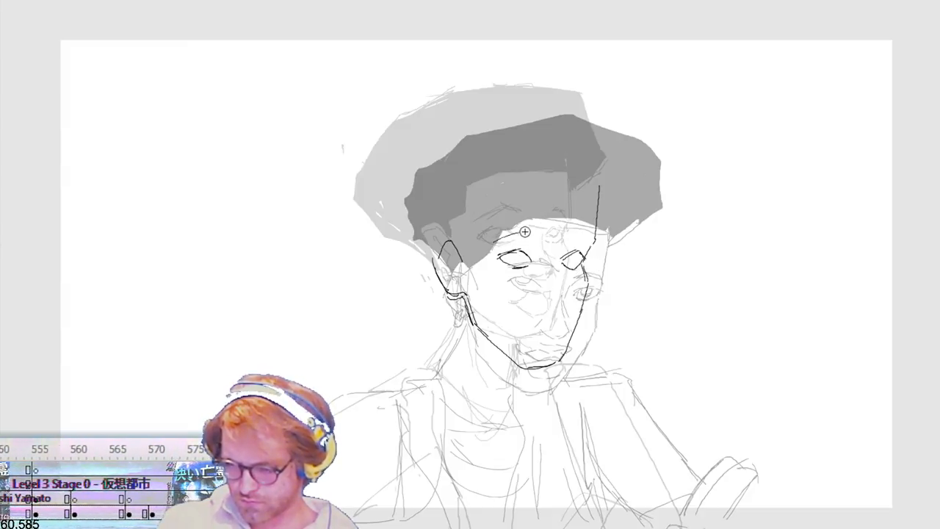
left_click_drag(514, 234, 483, 242)
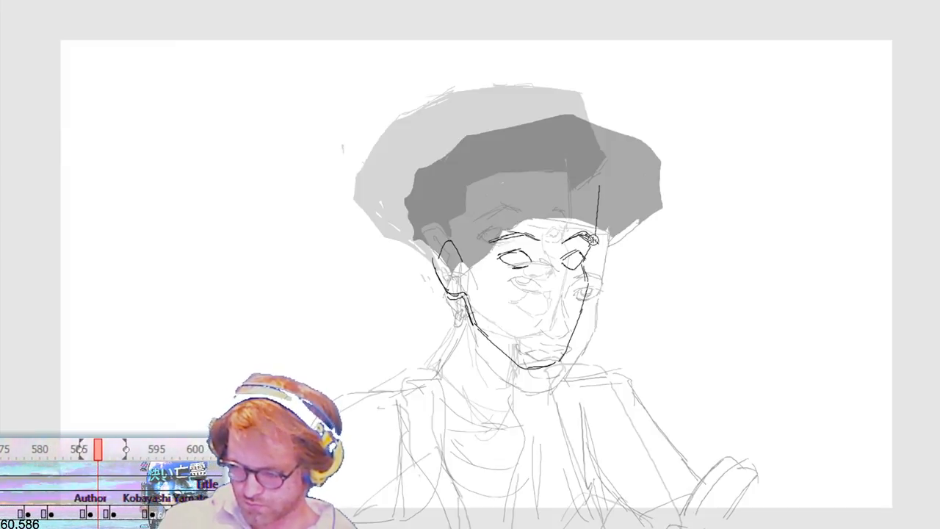
left_click_drag(598, 230, 596, 241)
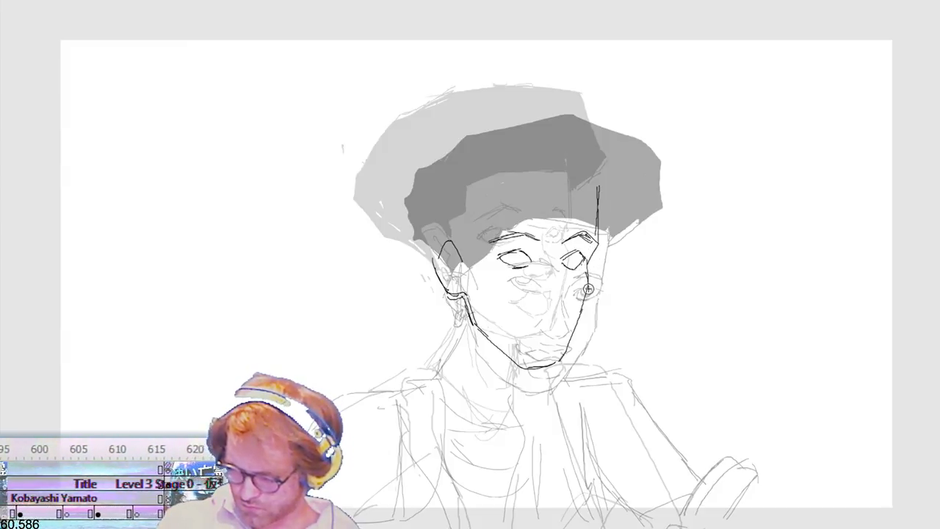
mouse_move(556, 244)
left_mouse_down()
mouse_move(590, 275)
mouse_move(575, 273)
mouse_move(596, 254)
left_mouse_up()
key("q")
key("Return")
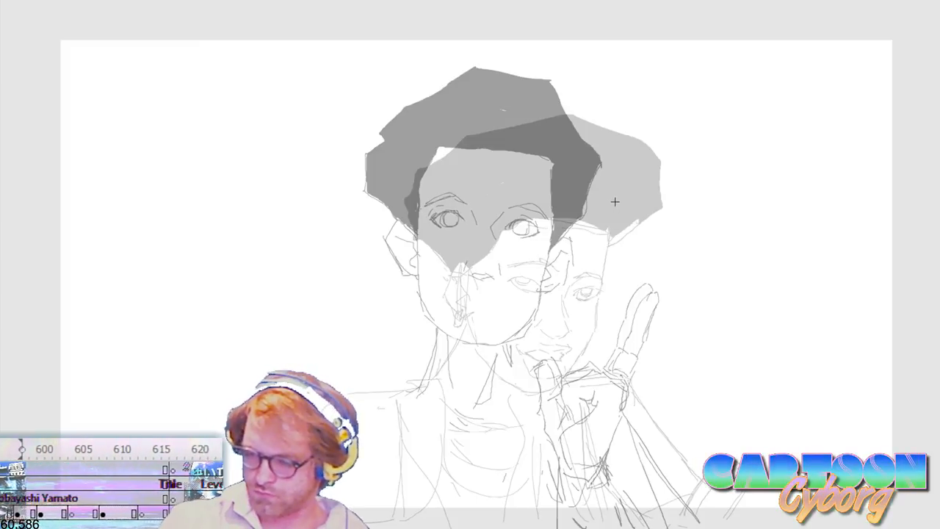
Step: Undo the trial strokes, rough the hair outline, hairline and face contour between the front-facing and three-quarter heads, and play it back
mouse_move(612, 174)
left_mouse_down()
mouse_move(464, 296)
mouse_move(487, 346)
mouse_move(551, 373)
mouse_move(590, 366)
mouse_move(629, 203)
mouse_move(628, 230)
left_mouse_up()
key("ctrl+z")
key("ctrl+z")
key("ctrl+z")
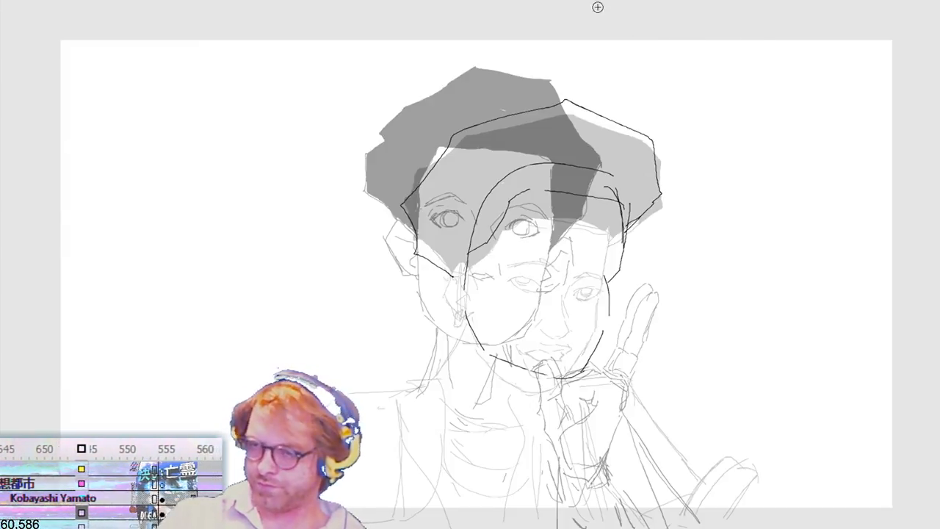
key("comma")
key("comma")
key("Return")
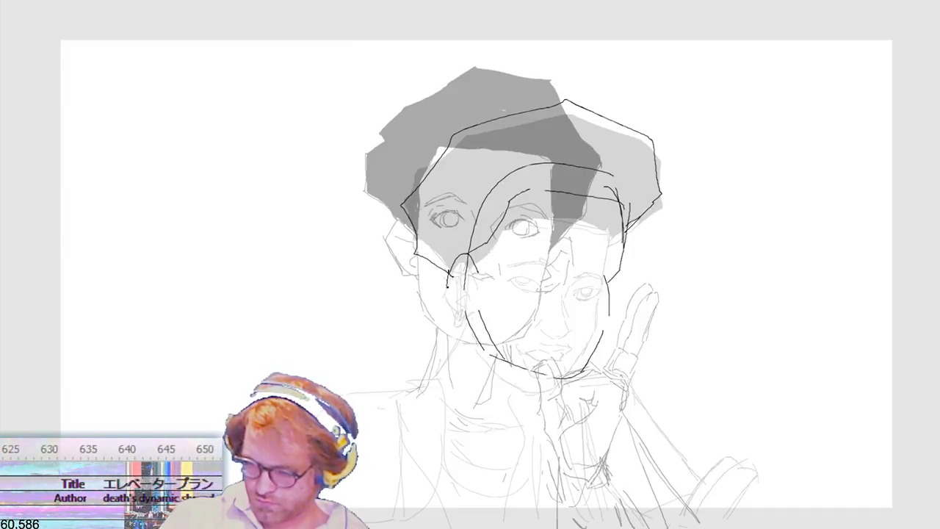
Step: Delete the overlapping near-cheek stroke and draw the ear, lowered eyelids, eyebrows and nose on the in-between head
left_click_drag(443, 391, 481, 309)
key("Delete")
left_click_drag(471, 379, 495, 342)
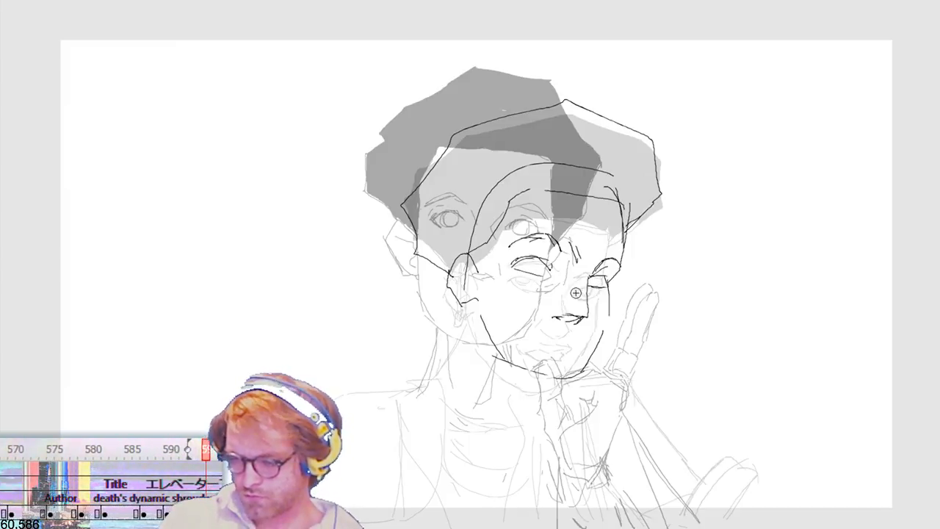
Step: Delete the stray nose-bridge and far-cheek strokes, simplify the nose, and redraw the far cheek and jaw line
left_click_drag(577, 235, 622, 296)
key("shift+Up")
key("b")
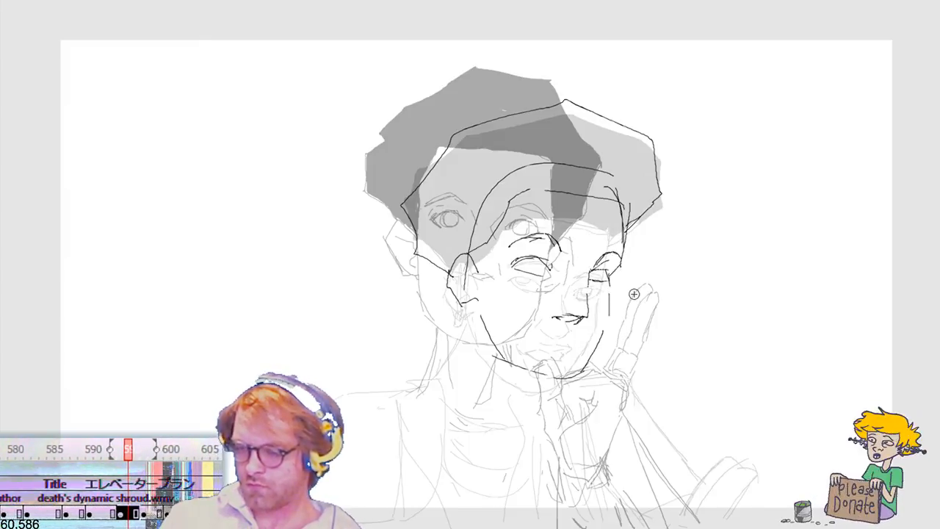
mouse_move(545, 330)
left_mouse_down()
mouse_move(592, 294)
mouse_move(588, 319)
mouse_move(566, 320)
mouse_move(587, 319)
left_mouse_up()
key("Delete")
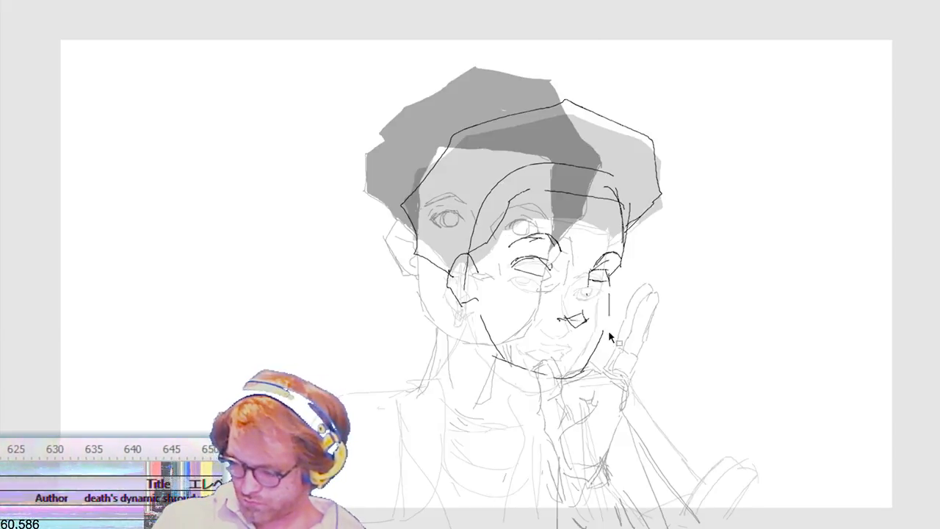
mouse_move(611, 326)
left_mouse_down()
mouse_move(565, 396)
mouse_move(570, 419)
left_mouse_up()
key("Delete")
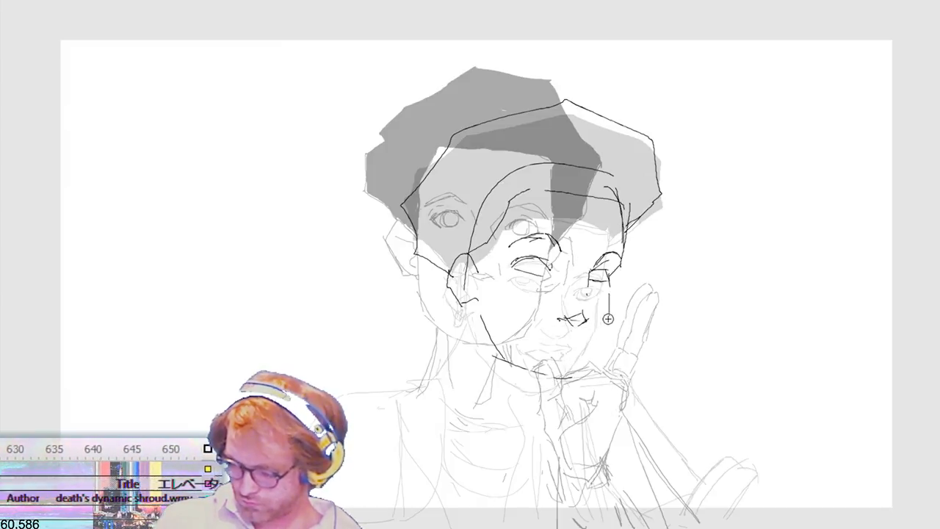
mouse_move(590, 366)
left_mouse_down()
mouse_move(602, 343)
mouse_move(570, 375)
left_mouse_up()
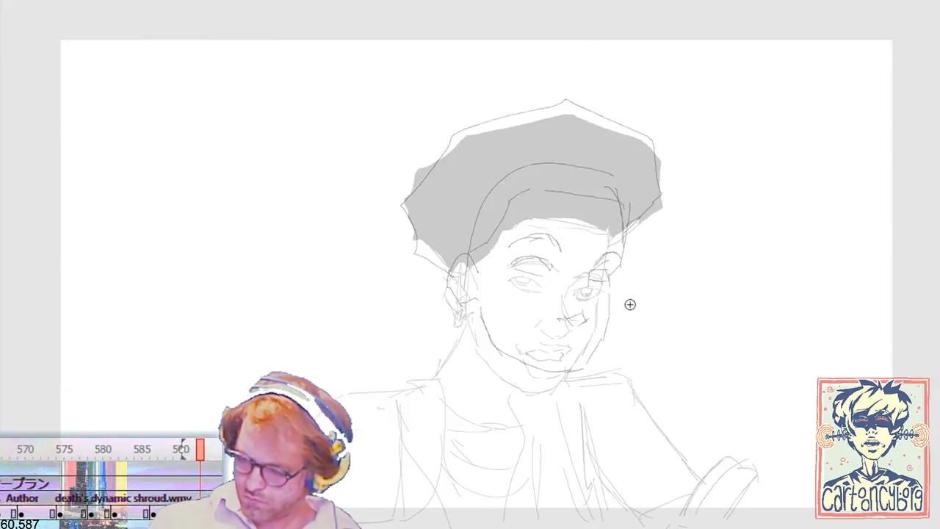
Step: On the next empty frame, trace the three-quarter head's face contour, ear, hair outline and hairline over the ghosted drawings
mouse_move(611, 224)
left_mouse_down()
mouse_move(588, 346)
mouse_move(562, 386)
mouse_move(529, 389)
mouse_move(511, 375)
left_mouse_up()
left_click_drag(470, 310, 477, 289)
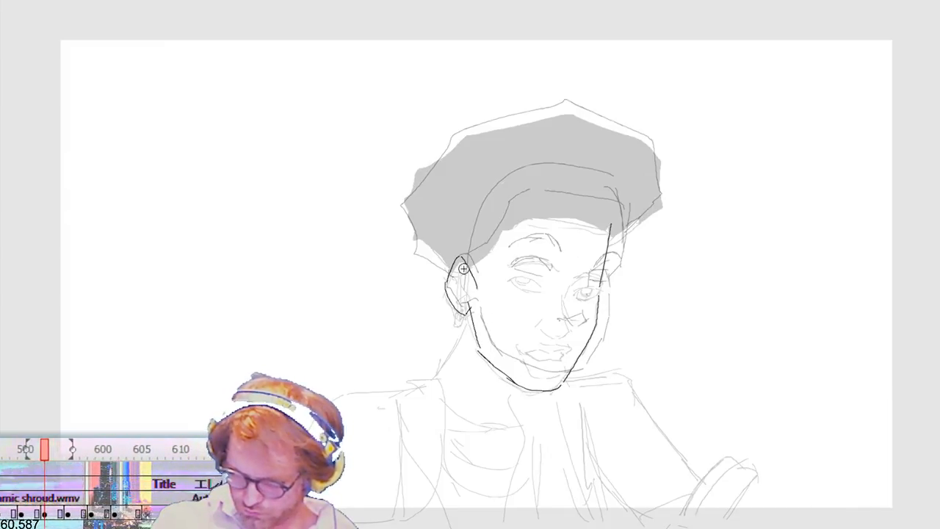
mouse_move(413, 233)
left_mouse_down()
mouse_move(404, 197)
mouse_move(470, 132)
mouse_move(558, 109)
mouse_move(665, 197)
left_mouse_up()
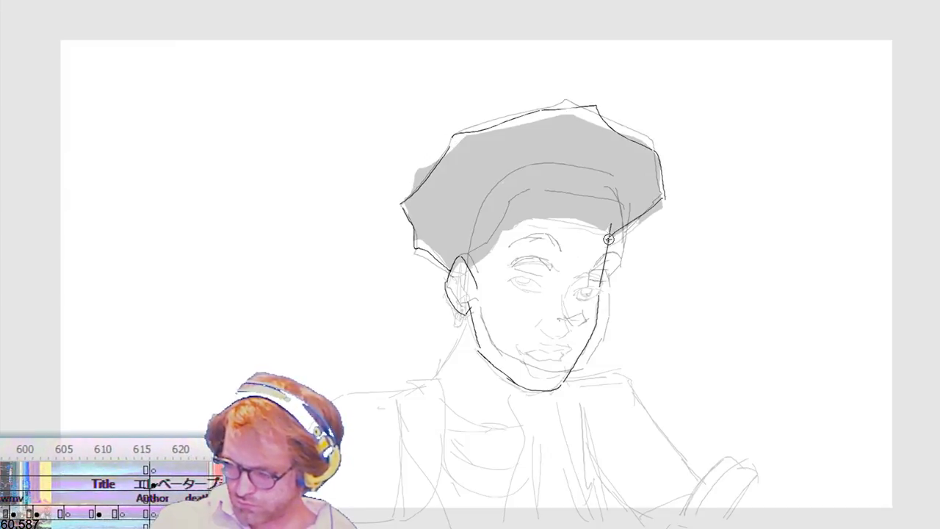
left_click_drag(614, 225, 617, 216)
left_click_drag(525, 199, 465, 262)
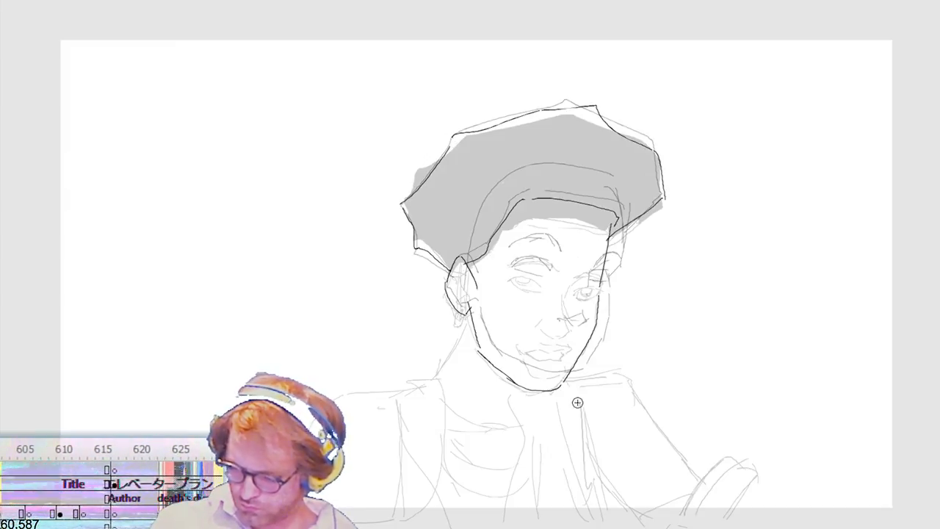
Step: Select the traced head outline, widen it slightly, and slant and rotate it to adjust the tilt
key("v")
left_click_drag(351, 442, 781, 29)
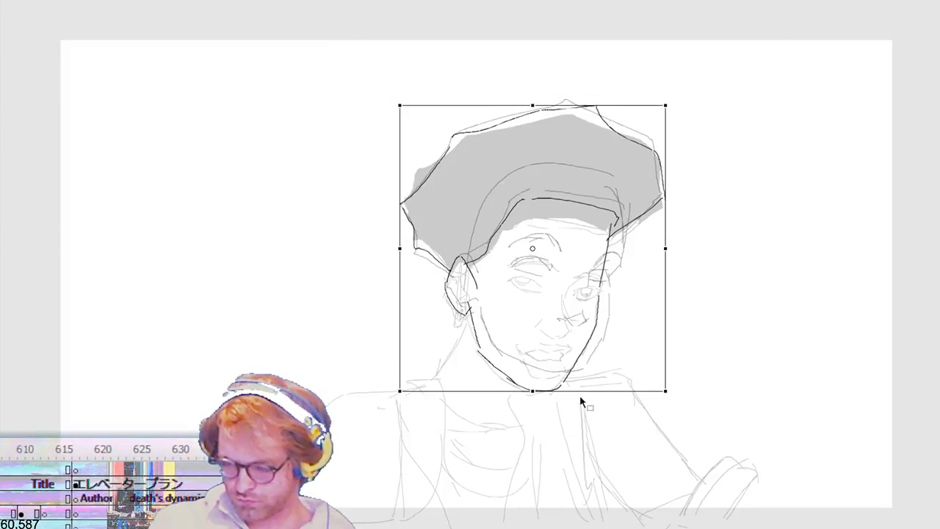
left_click_drag(667, 392, 677, 385)
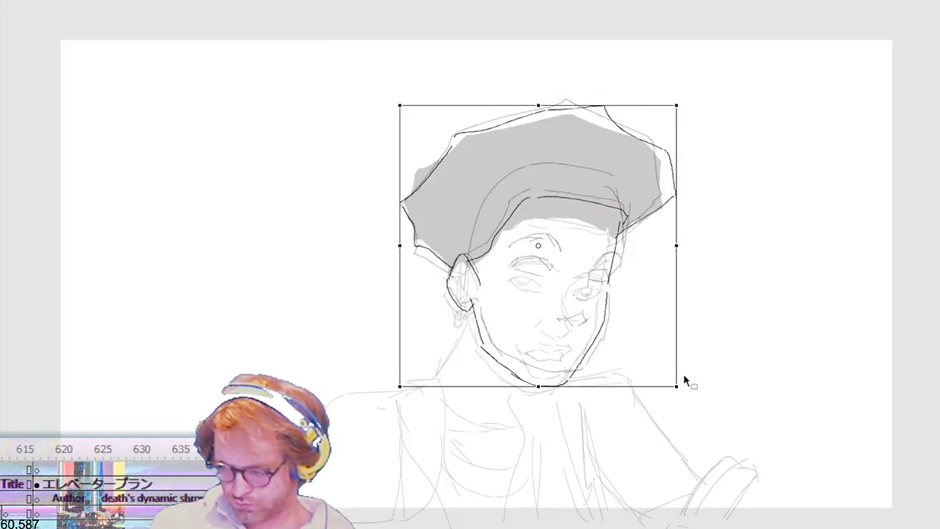
left_click_drag(664, 104, 655, 103)
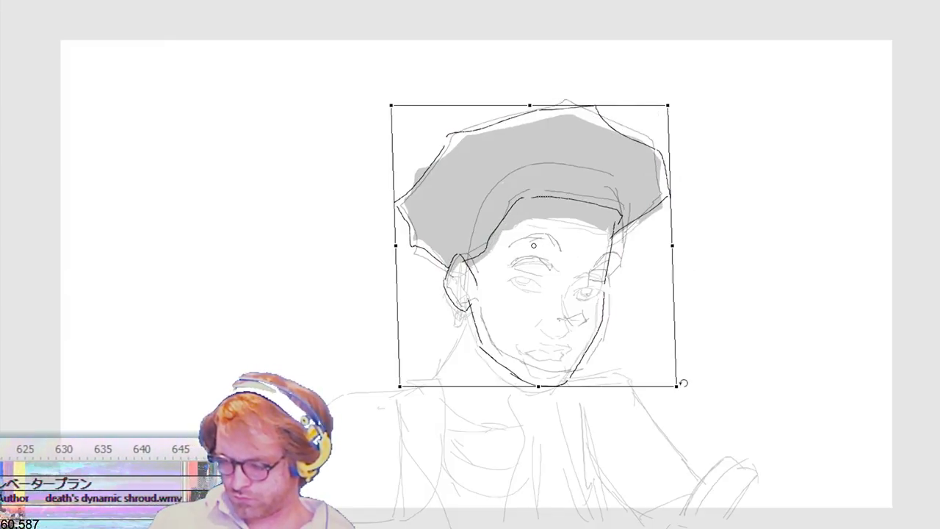
left_click_drag(688, 380, 682, 406)
Step: Nudge the transformed head outline up and to the right in small increments
key("Up")
key("Up")
key("Right")
key("Right")
key("Up")
key("Up")
key("Right")
key("Right")
key("Right")
key("Right")
key("Up")
key("Right")
key("Right")
key("Right")
key("Up")
key("Up")
Step: Shift the closed-eyed in-between head up and right, stretch its top edge upward, and play the animation back
key("Right")
key("Right")
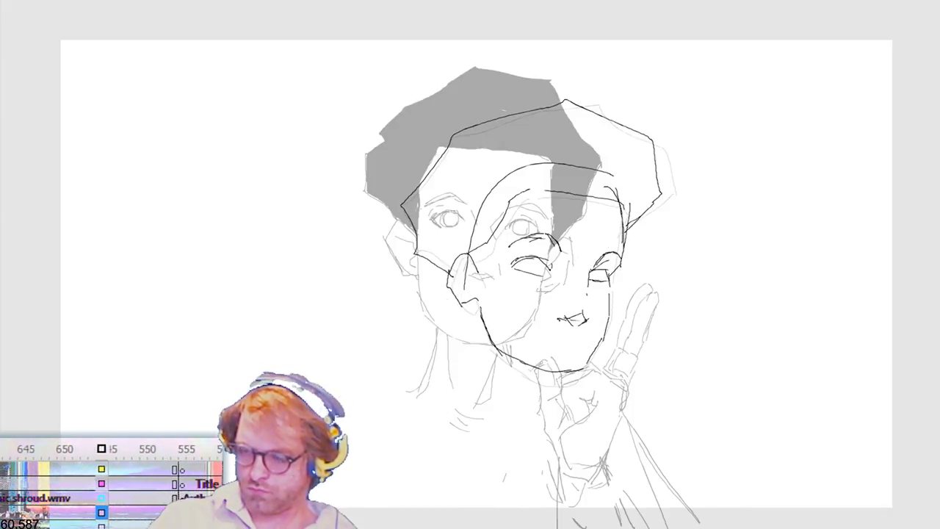
key("ctrl+t")
key("Up")
key("Right")
key("Up")
key("Right")
key("Up")
key("Right")
key("Up")
key("Right")
key("Up")
key("Right")
key("Up")
key("Right")
left_click_drag(543, 79, 543, 60)
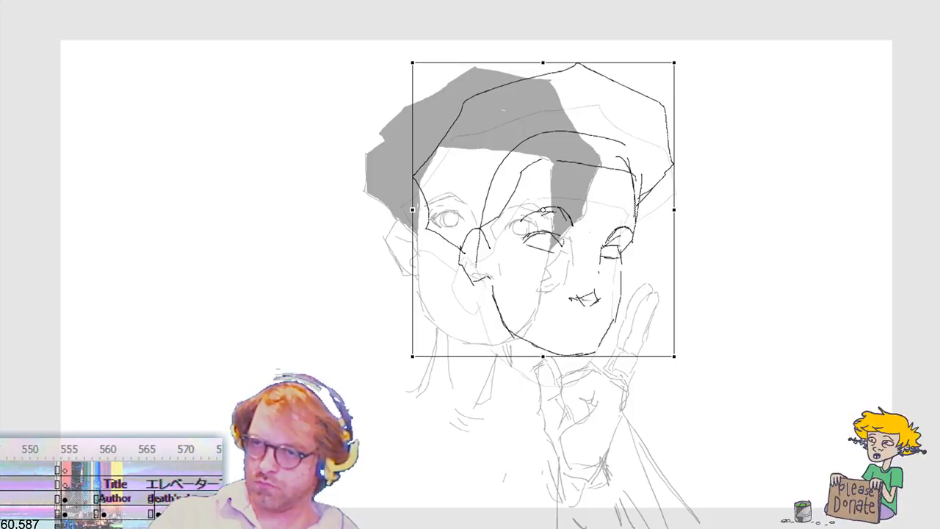
key("Return")
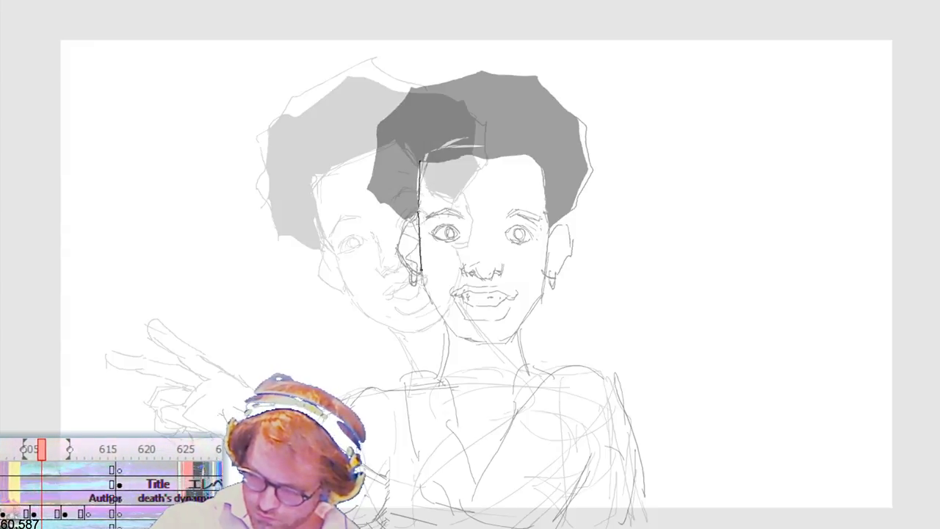
Step: Trace the ghosted front-facing head on a new frame, with face contour, hair, eyes, eyebrows, nose, ears and earrings
mouse_move(431, 300)
left_mouse_down()
mouse_move(456, 336)
mouse_move(502, 342)
left_mouse_up()
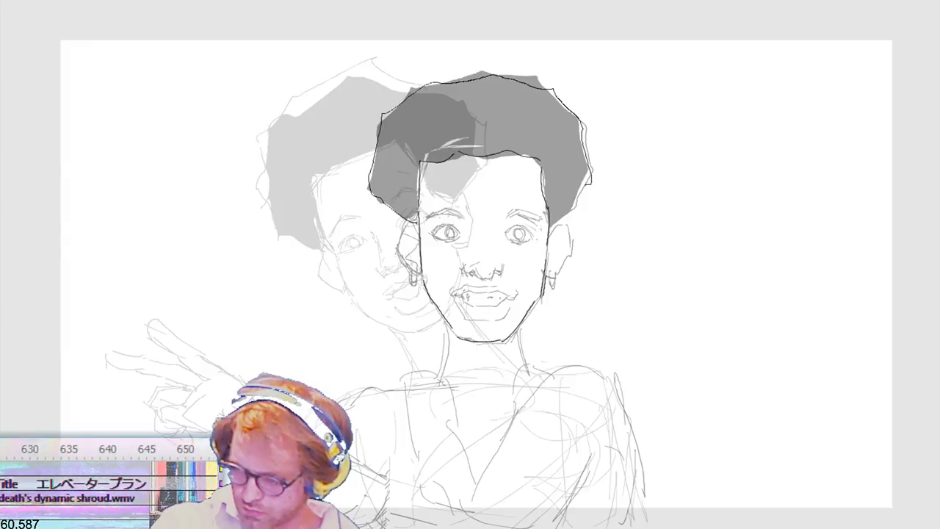
left_click_drag(561, 223, 550, 228)
left_click_drag(456, 228, 454, 226)
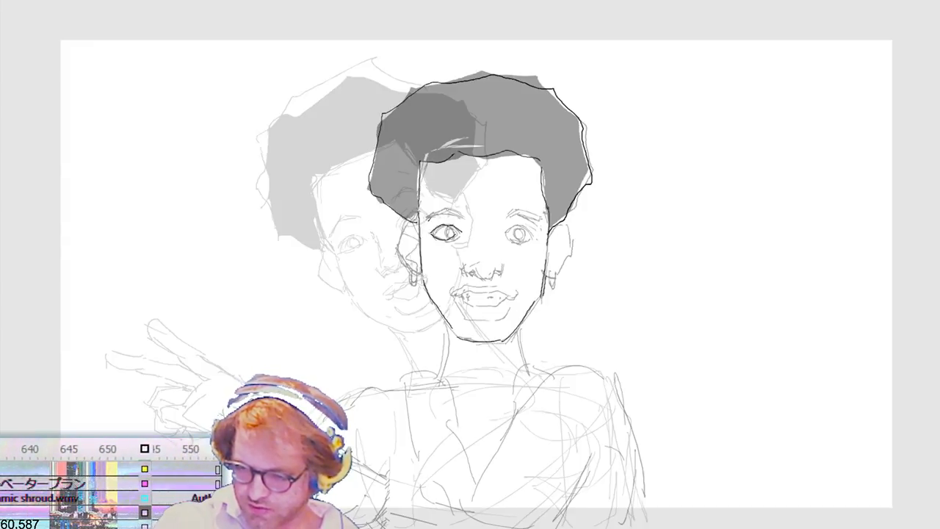
mouse_move(459, 215)
left_mouse_down()
mouse_move(540, 219)
mouse_move(526, 210)
left_mouse_up()
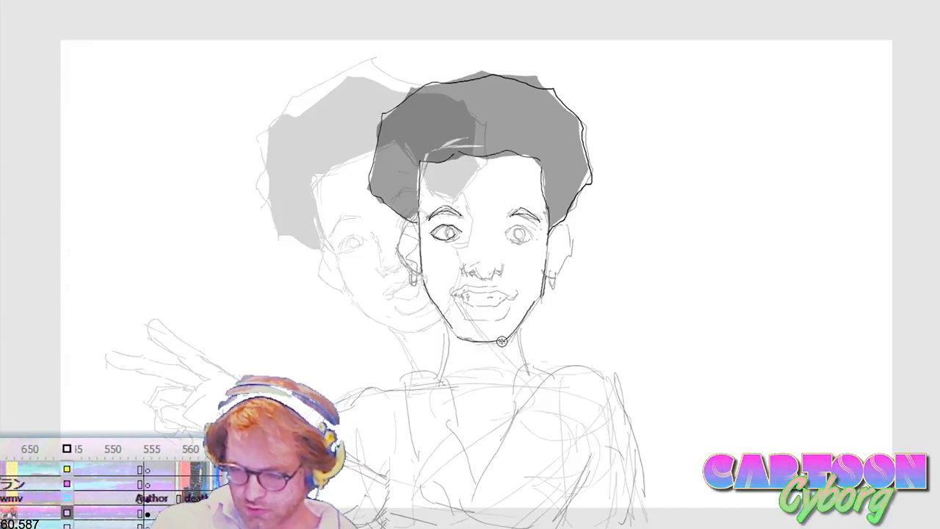
left_click_drag(469, 272, 501, 272)
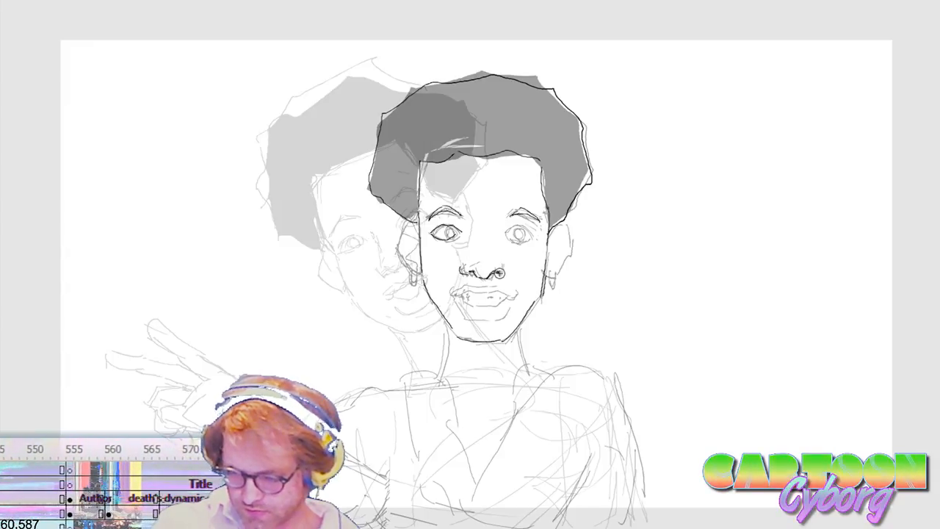
mouse_move(410, 272)
left_mouse_down()
mouse_move(406, 241)
mouse_move(418, 246)
mouse_move(413, 259)
left_mouse_up()
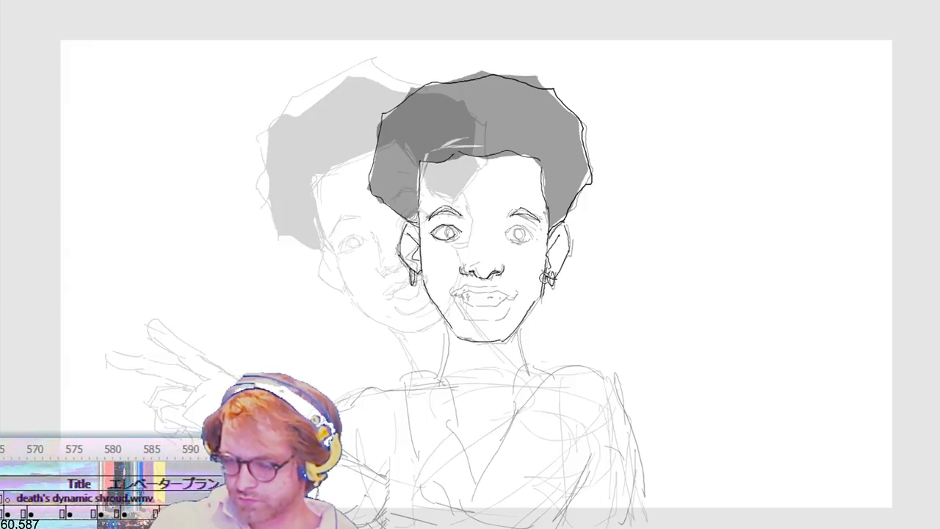
left_click_drag(531, 234, 507, 237)
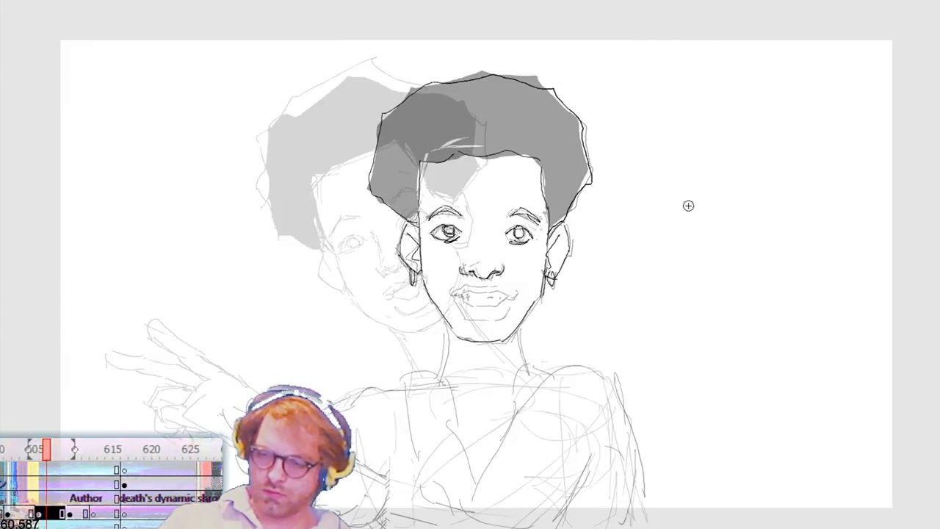
Step: Free-transform the traced front-facing head and move it left and slightly up toward the ghosted tilted head
key("q")
key("Left")
key("Left")
key("Left")
key("Left")
key("Left")
key("Left")
key("Left")
key("Left")
key("Left")
key("Left")
key("Left")
key("Left")
key("Left")
key("Left")
key("Left")
key("Left")
key("Left")
key("Left")
key("Left")
key("Left")
key("Left")
key("Left")
key("Left")
key("Left")
key("Left")
key("Left")
key("Left")
key("Left")
key("Left")
key("Left")
key("Left")
key("Left")
key("Left")
key("Left")
key("Left")
key("Left")
key("Up")
key("Up")
key("Up")
key("Up")
key("Up")
key("Up")
key("Left")
key("Left")
key("Left")
key("Left")
key("Left")
key("Left")
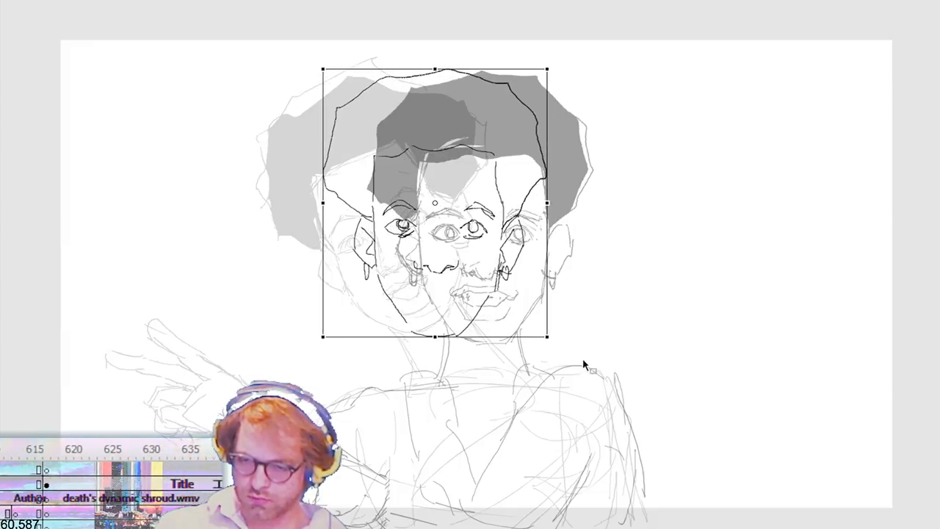
Step: Tilt the traced head counterclockwise and move it further left so it lines up with the ghosted tilted head
mouse_move(558, 324)
left_mouse_down()
mouse_move(587, 310)
mouse_move(604, 327)
mouse_move(564, 332)
left_mouse_up()
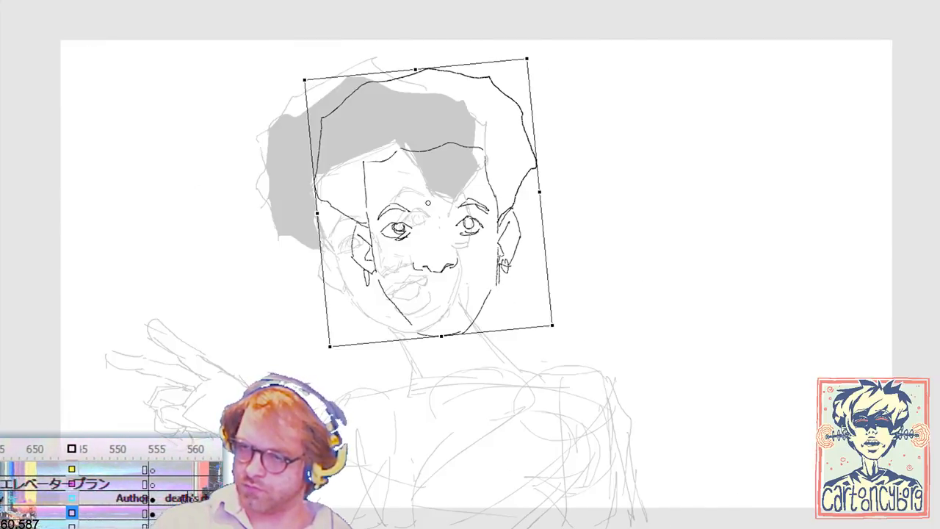
key("shift+Left")
key("shift+Left")
key("shift+Left")
key("shift+Left")
key("shift+Left")
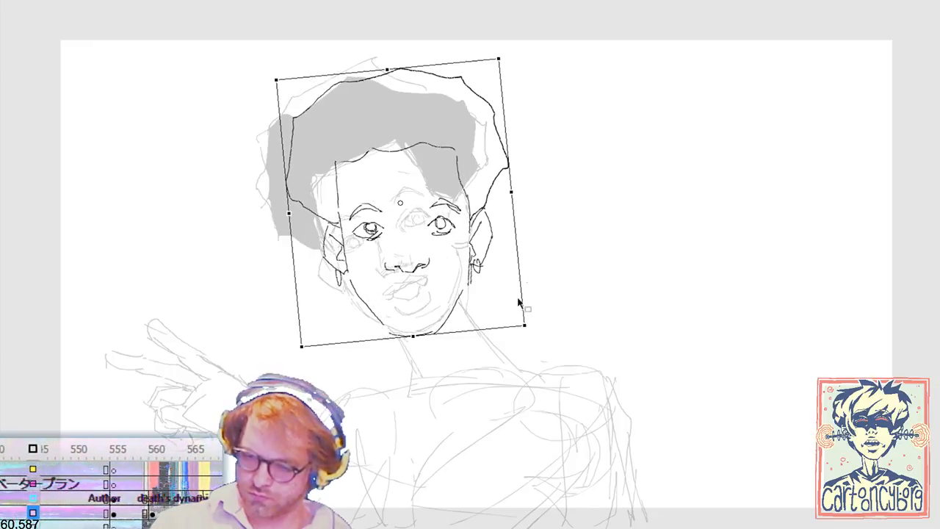
left_click_drag(534, 320, 541, 312)
key("shift+Left")
key("shift+Left")
key("shift+Left")
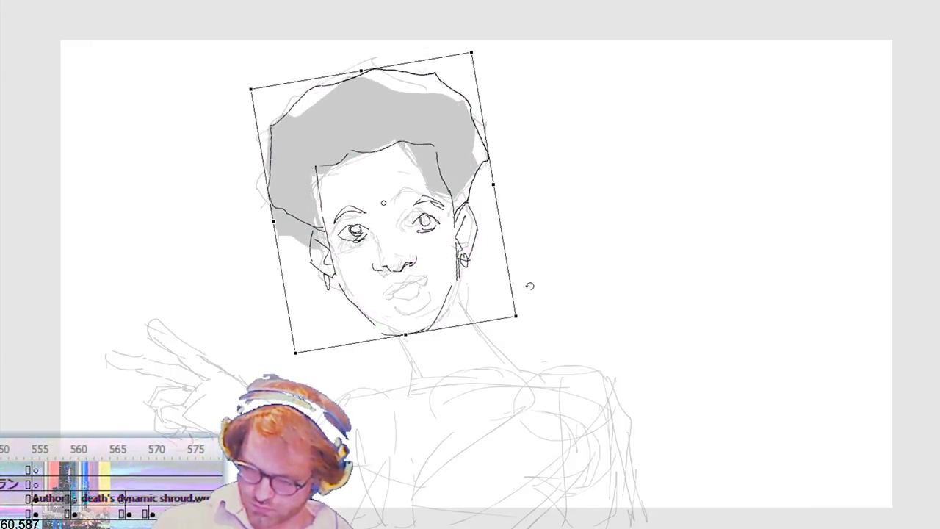
Step: Tilt the traced front-facing head further counterclockwise and nudge it into line with the ghosted tilted head
left_click_drag(520, 310, 534, 295)
key("shift+Down")
key("shift+Right")
key("shift+Up")
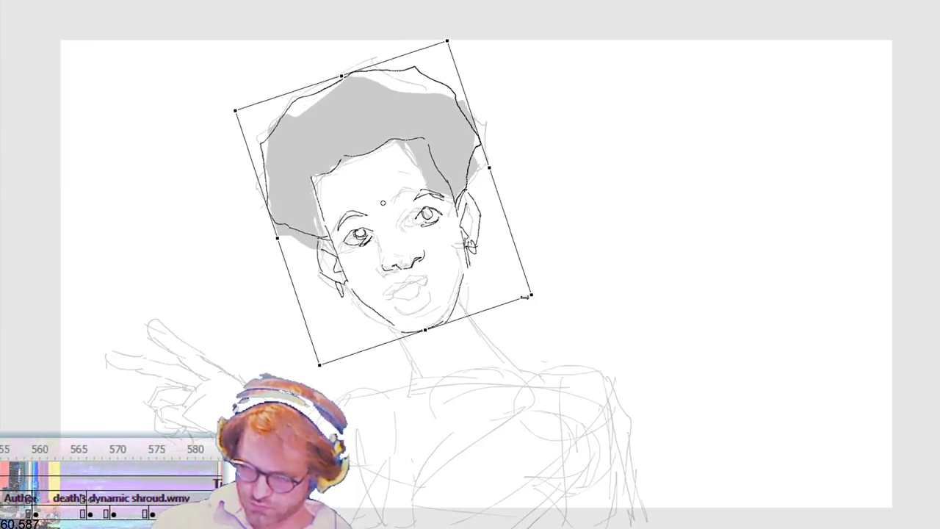
key("Down")
key("Down")
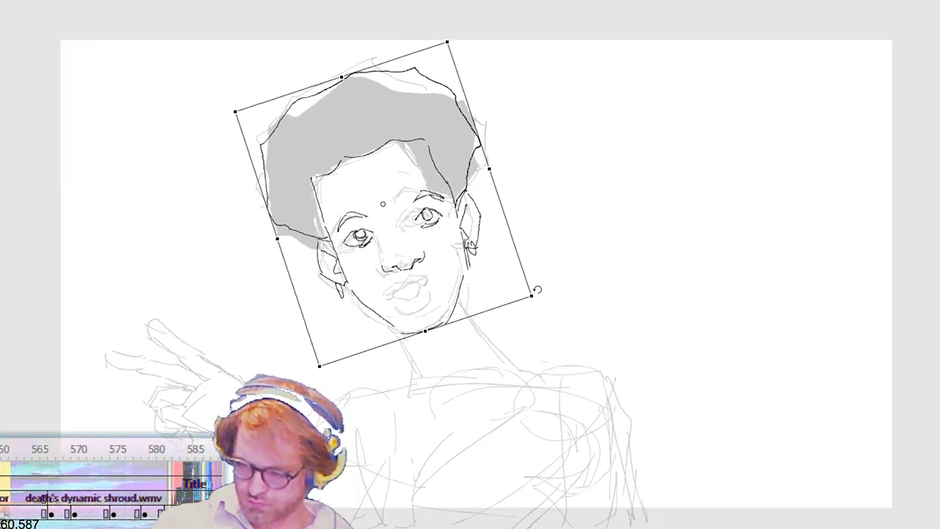
left_click_drag(538, 291, 537, 299)
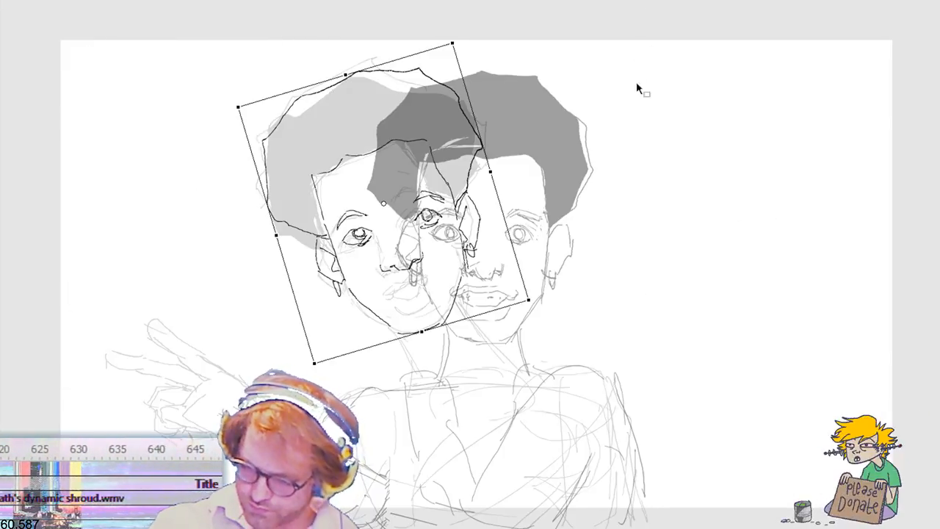
key("shift+Right")
key("shift+Right")
key("shift+Right")
key("shift+Left")
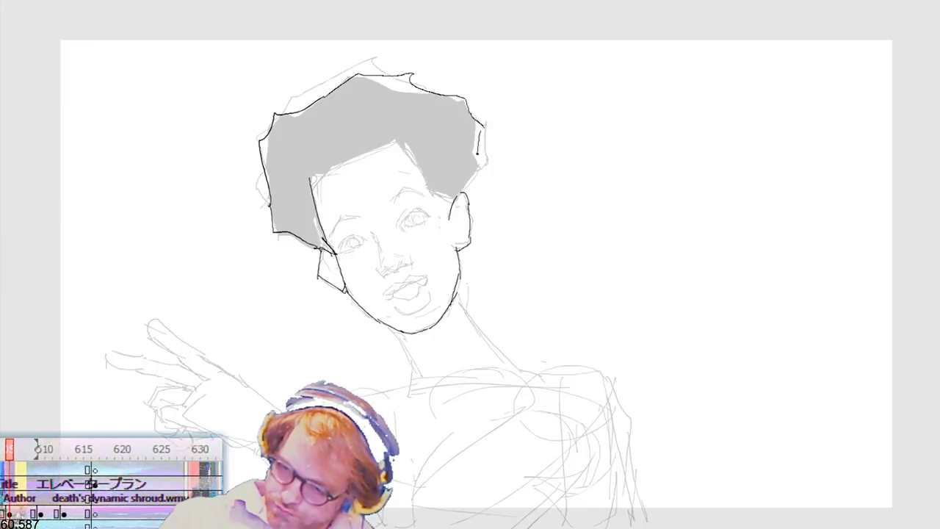
Step: Trace the ghosted tilted head's inner hairline, both eyes and the eyebrow on the new in-between frame
mouse_move(433, 194)
left_mouse_down()
mouse_move(409, 150)
mouse_move(367, 153)
mouse_move(311, 179)
left_mouse_up()
mouse_move(363, 237)
left_mouse_down()
mouse_move(339, 252)
mouse_move(361, 245)
left_mouse_up()
mouse_move(404, 220)
left_mouse_down()
mouse_move(430, 215)
mouse_move(416, 220)
left_mouse_up()
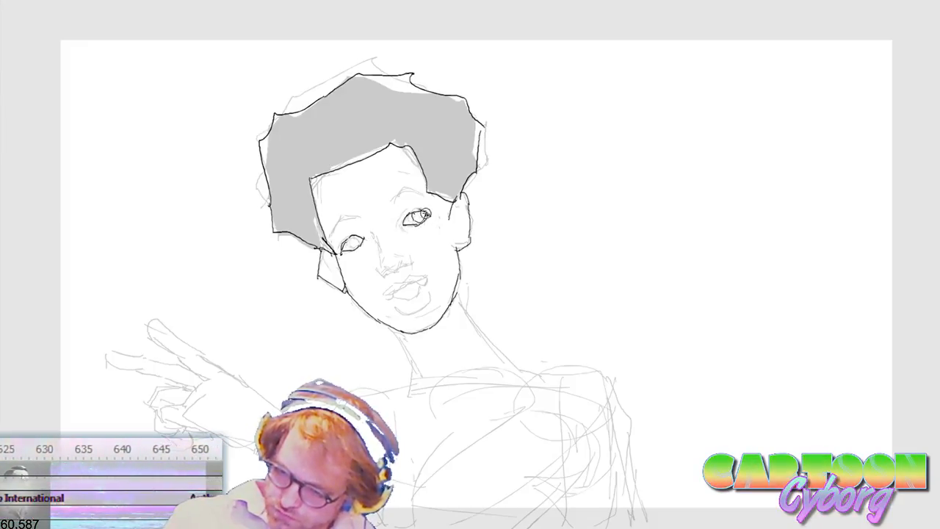
left_click_drag(353, 235, 360, 218)
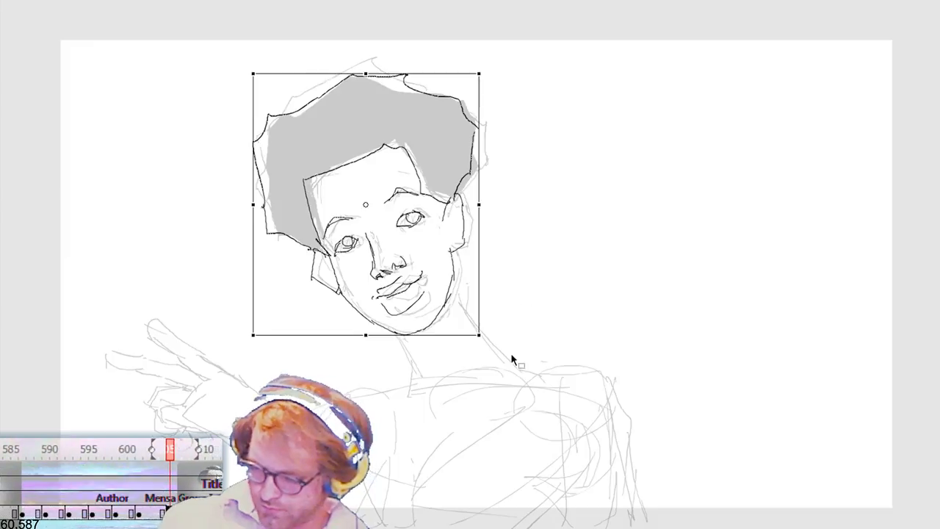
Step: Rotate the traced tilted head slightly counterclockwise and nudge it a little down and left
left_click_drag(488, 328, 494, 324)
key("Down")
key("Down")
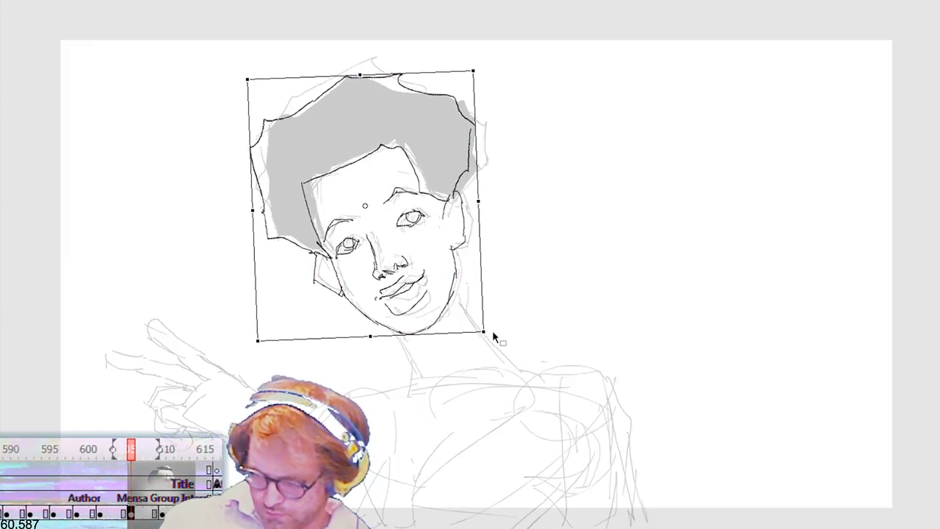
key("Left")
key("Left")
key("Down")
key("Down")
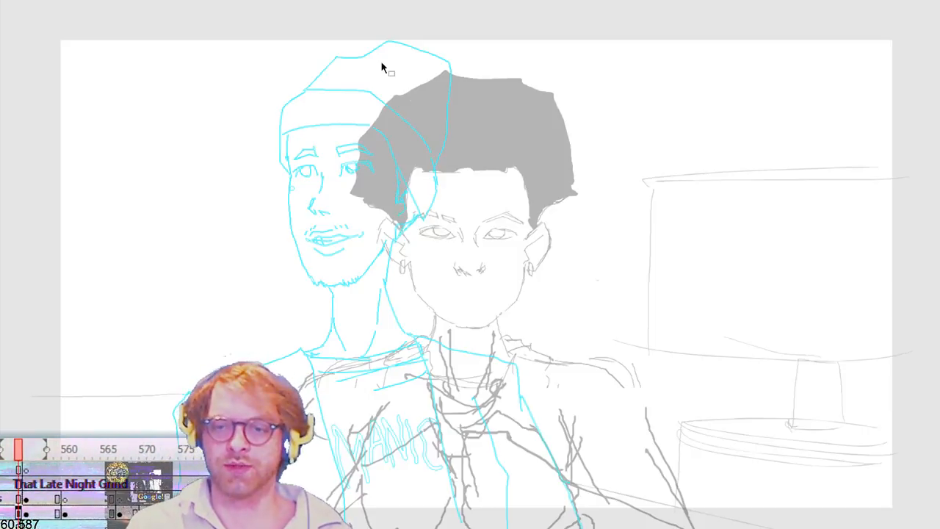
Step: Insert a keyframe for the black-haired three-quarter head, add pupils to its eyes, and play the animation back
left_click(334, 523)
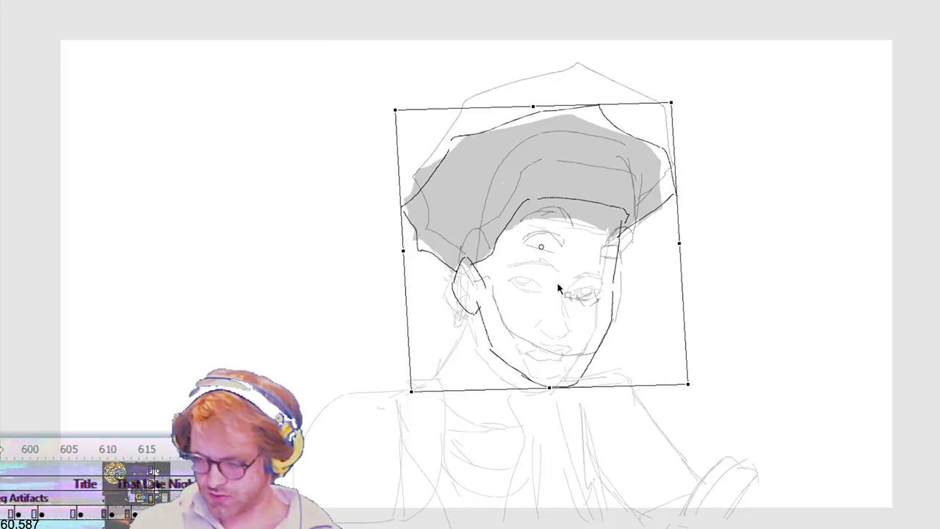
key("b")
key("comma")
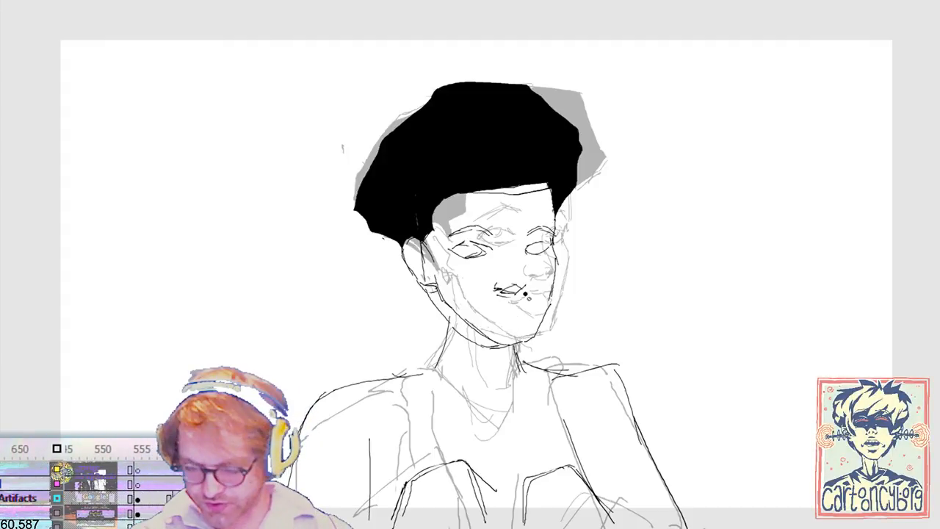
key("F6")
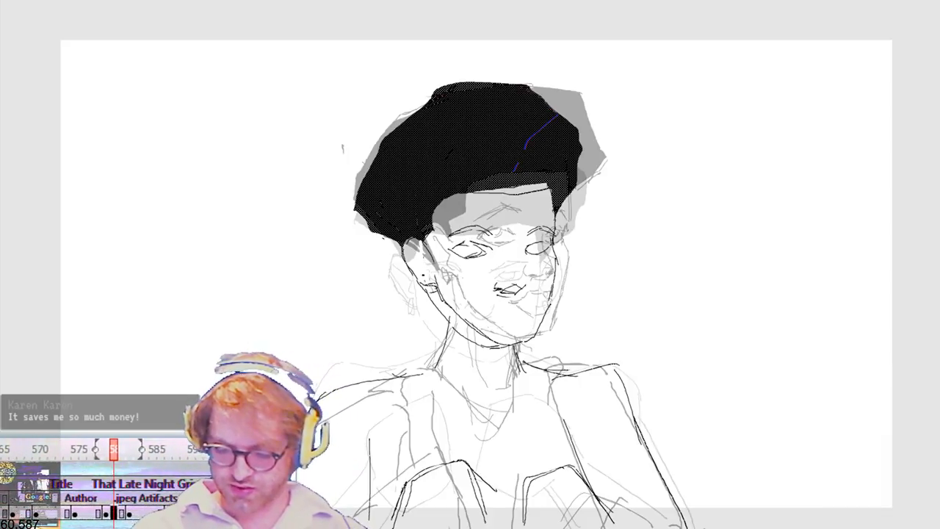
left_click(490, 337)
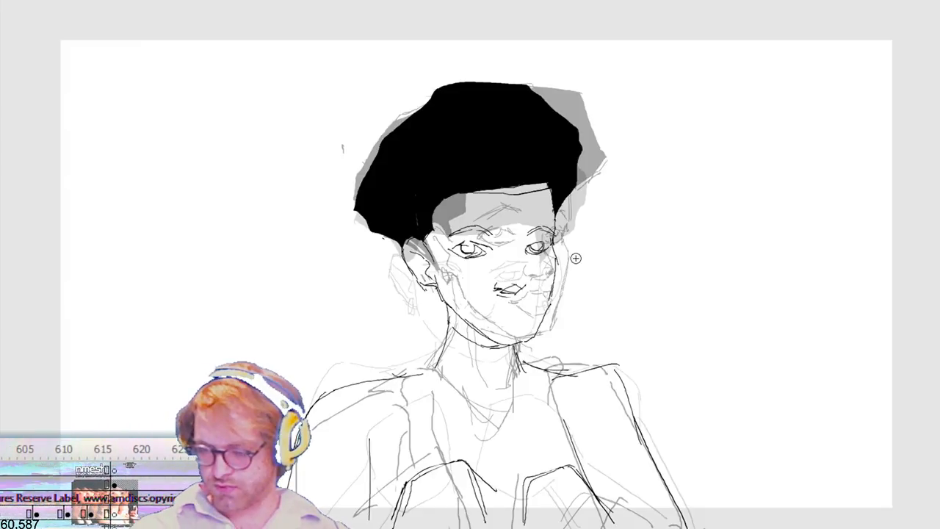
key("Return")
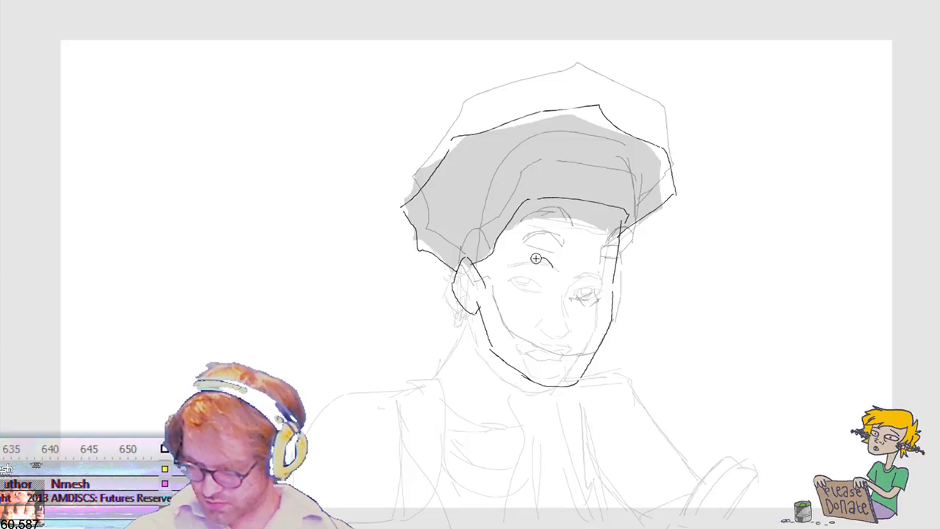
Step: Draw both open eyes and arched eyebrows on the in-between head with the outlined hair
left_click_drag(537, 259, 518, 263)
mouse_move(519, 265)
left_mouse_down()
mouse_move(554, 275)
mouse_move(603, 269)
mouse_move(612, 280)
mouse_move(532, 267)
mouse_move(541, 266)
left_mouse_up()
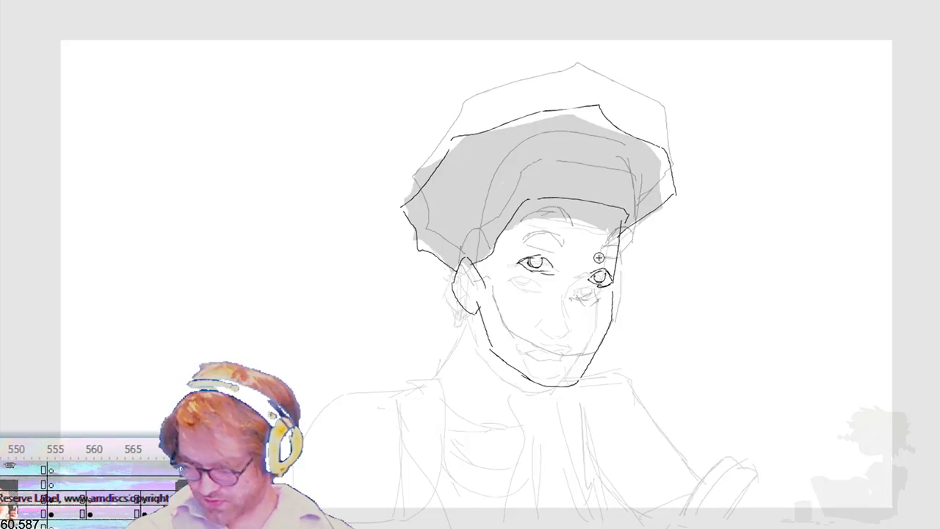
mouse_move(516, 244)
left_mouse_down()
mouse_move(535, 239)
mouse_move(562, 257)
left_mouse_up()
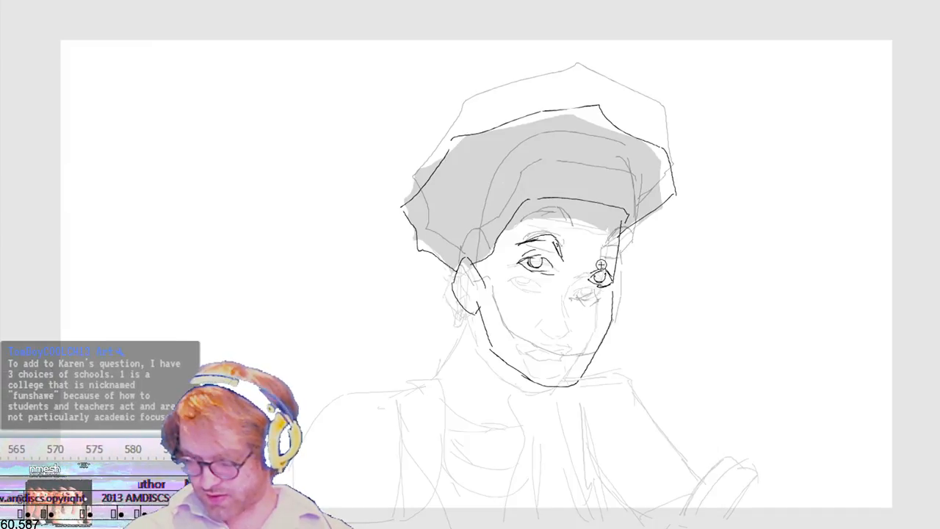
left_click_drag(594, 254, 620, 271)
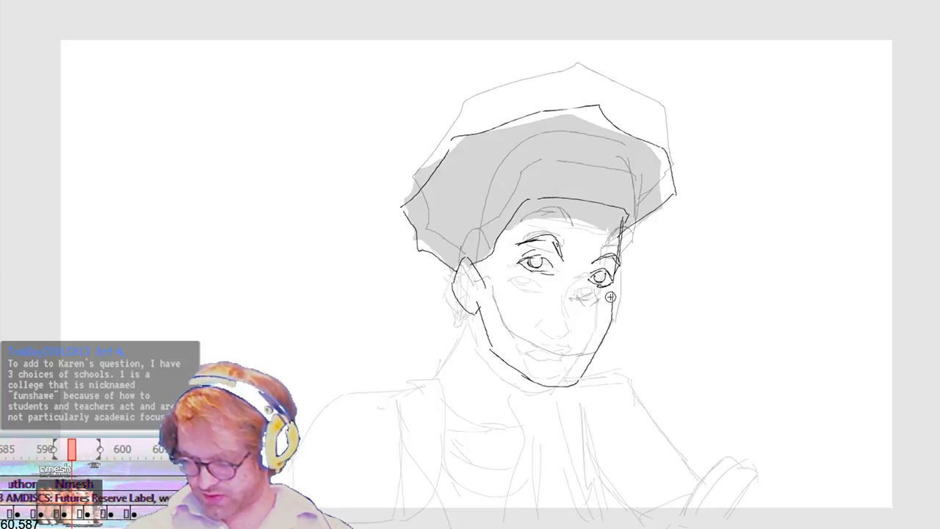
Step: Redraw the in-between head's jaw and chin slightly higher and remove the old lower jaw lines
left_click_drag(611, 313, 580, 376)
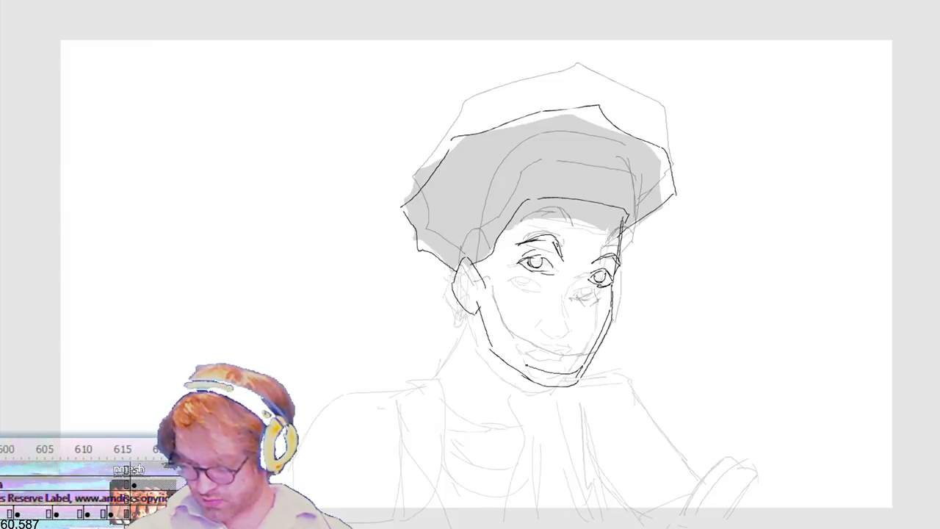
left_click_drag(481, 312, 481, 302)
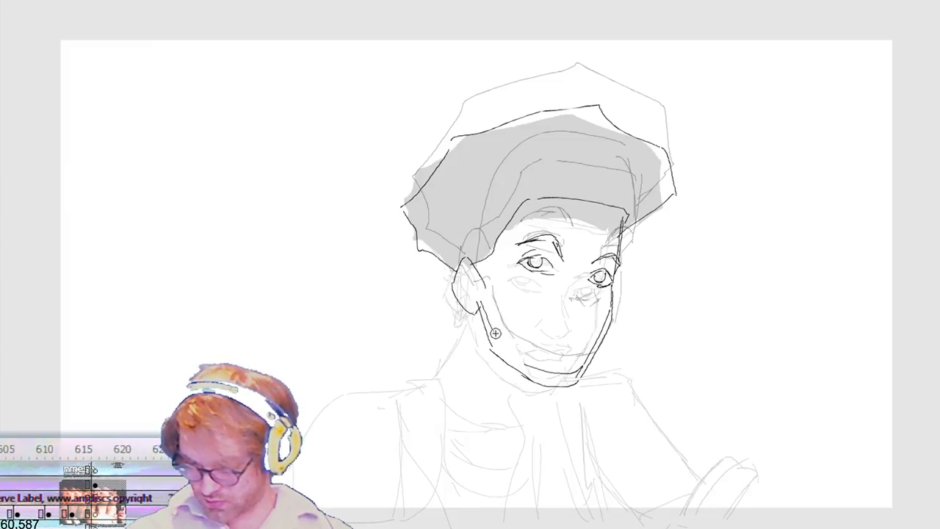
left_click_drag(536, 368, 542, 371)
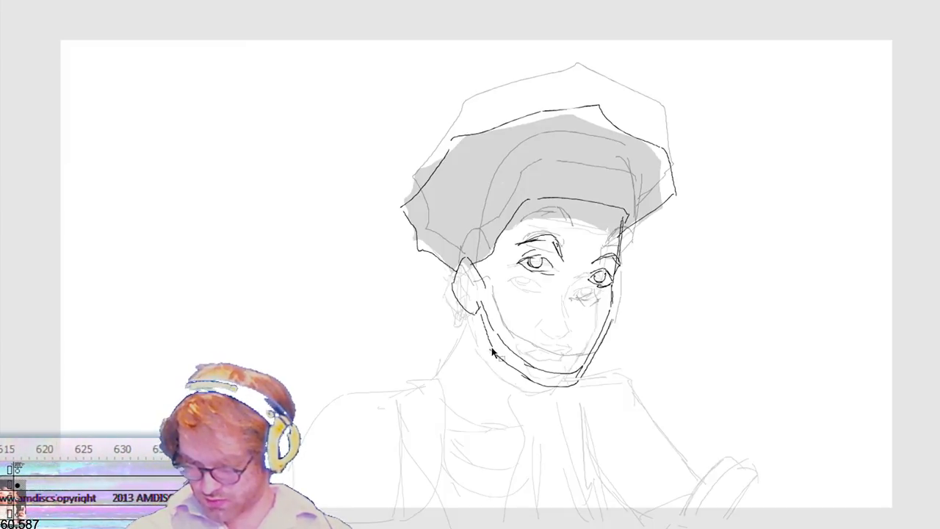
key("ctrl+z")
key("ctrl+z")
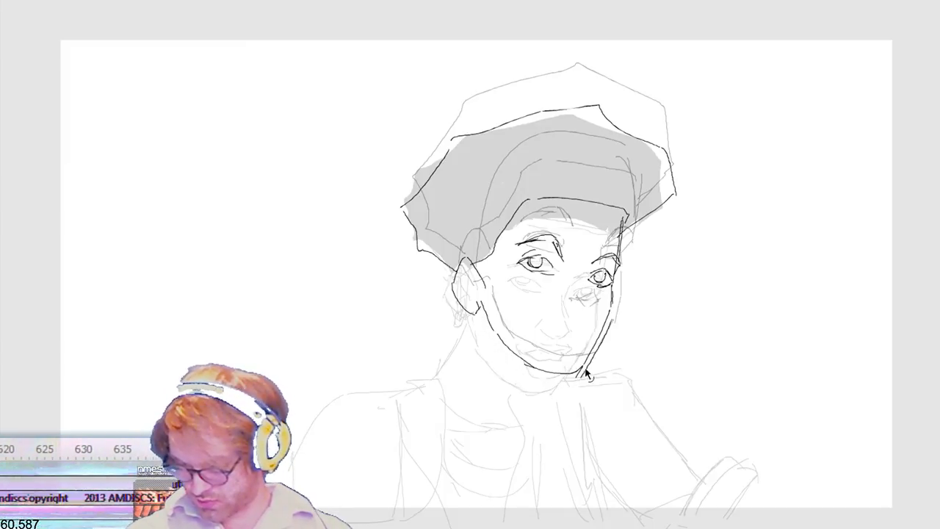
key("ctrl+z")
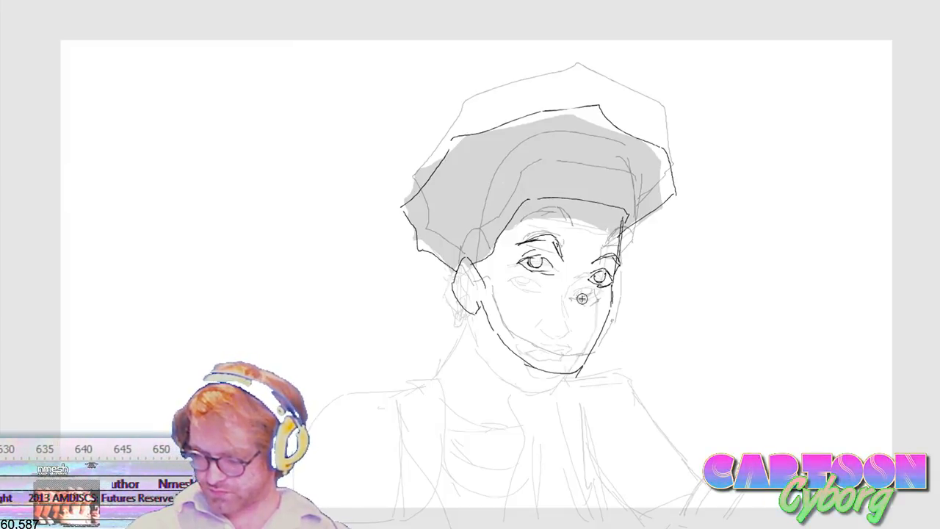
Step: Draw the in-between head's nose, clearing the unwanted stroke, and play the animation back
mouse_move(588, 277)
left_mouse_down()
mouse_move(574, 332)
mouse_move(597, 314)
mouse_move(587, 321)
left_mouse_up()
key("v")
key("Delete")
key("b")
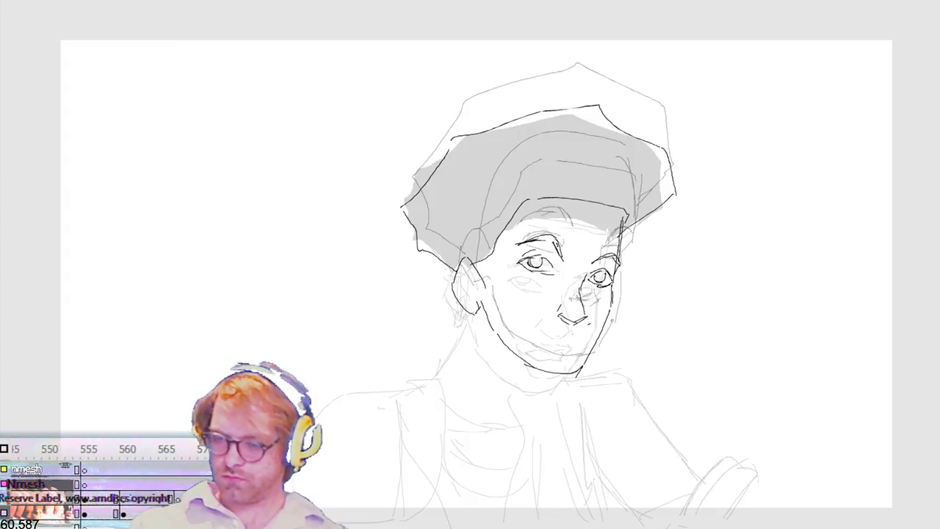
key("Return")
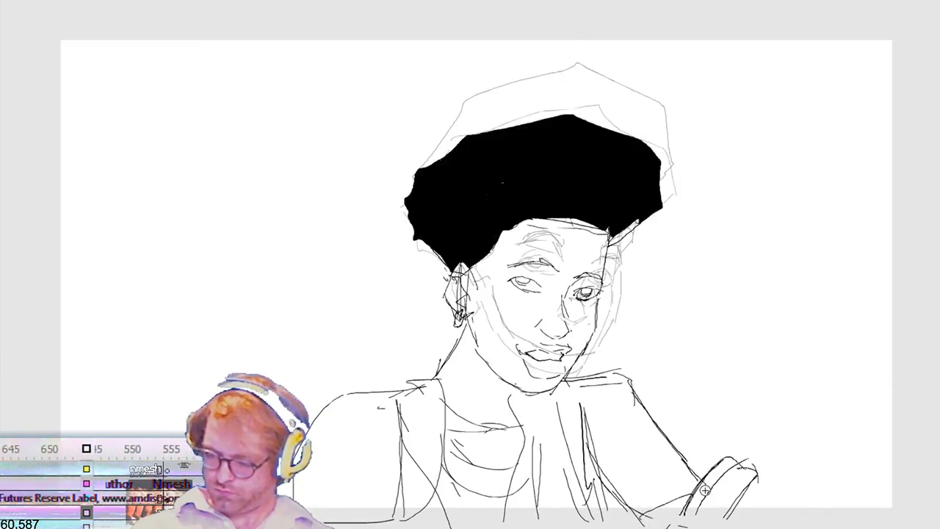
Step: Remove the hand from the black-haired frame and rough in the shoulder and arm lines on the in-between frame
key("Delete")
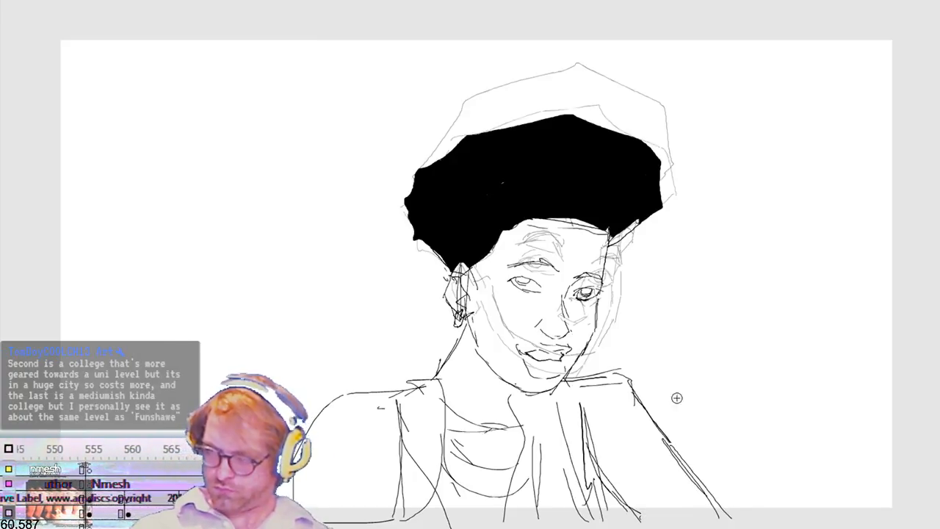
mouse_move(562, 385)
left_mouse_down()
mouse_move(661, 422)
mouse_move(743, 526)
left_mouse_up()
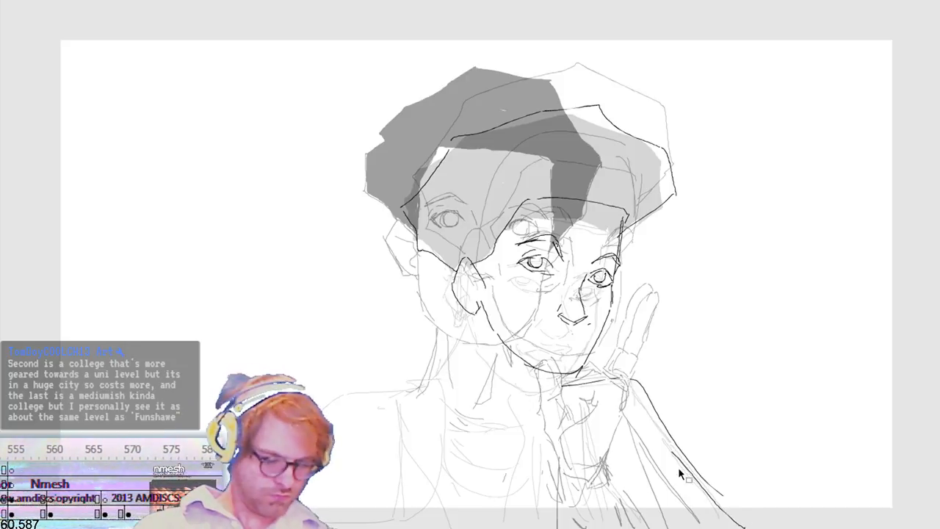
left_click_drag(680, 474, 739, 507)
key(".")
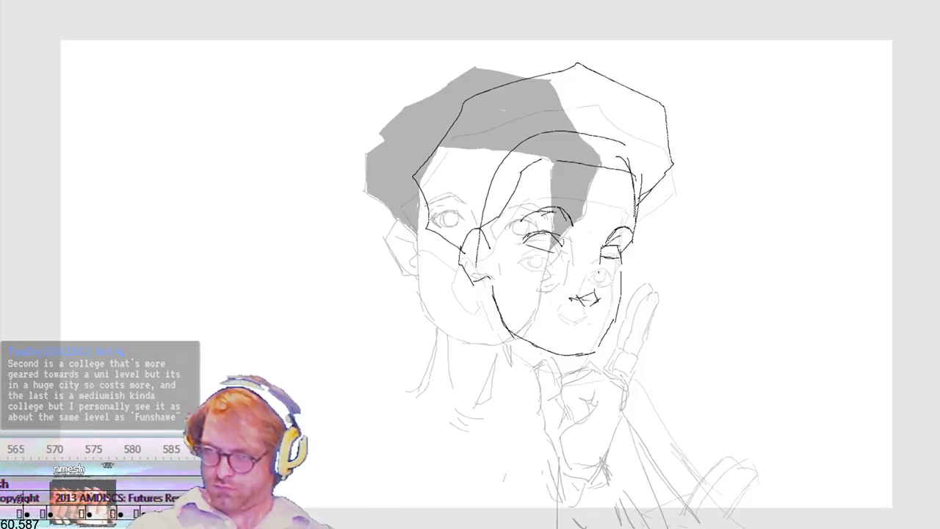
key("Return")
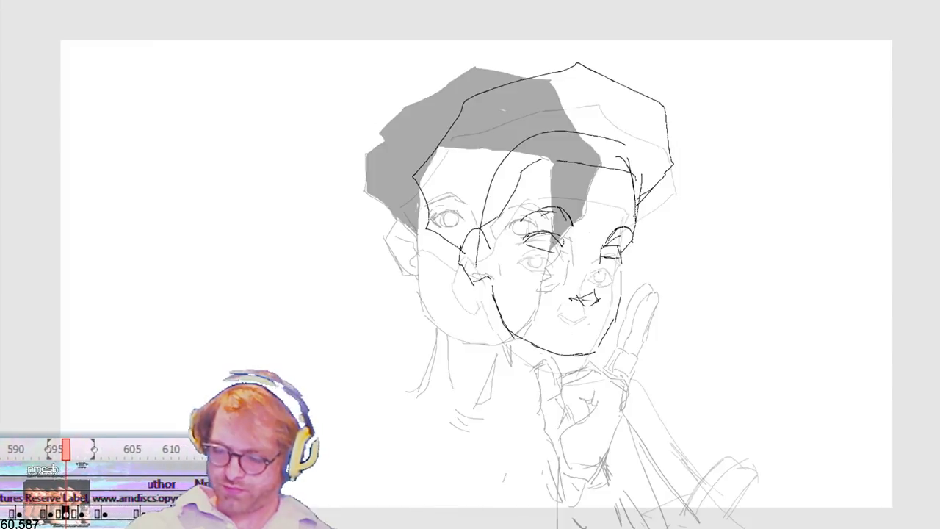
Step: Sketch the hand with thumb, curled fingers and two raised fingers below the closed-eyed head's chin, following the ghosted hand
mouse_move(567, 457)
left_mouse_down()
mouse_move(601, 414)
mouse_move(562, 393)
left_mouse_up()
mouse_move(563, 394)
left_mouse_down()
mouse_move(585, 378)
mouse_move(617, 386)
mouse_move(560, 383)
mouse_move(563, 424)
mouse_move(551, 443)
mouse_move(530, 391)
mouse_move(531, 357)
mouse_move(551, 366)
mouse_move(600, 297)
left_mouse_up()
left_click_drag(602, 294, 628, 274)
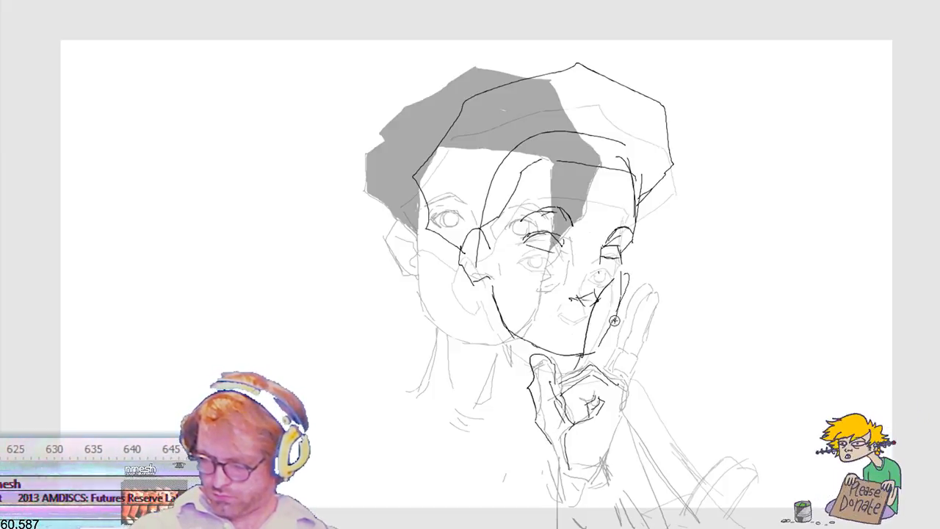
mouse_move(619, 309)
left_mouse_down()
mouse_move(647, 288)
mouse_move(658, 301)
left_mouse_up()
left_click_drag(629, 298, 604, 336)
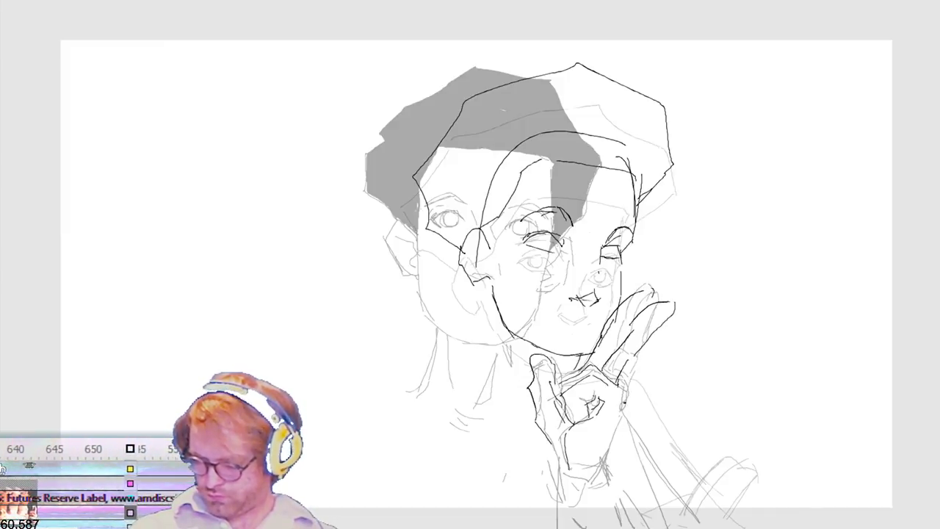
left_click_drag(624, 409, 605, 459)
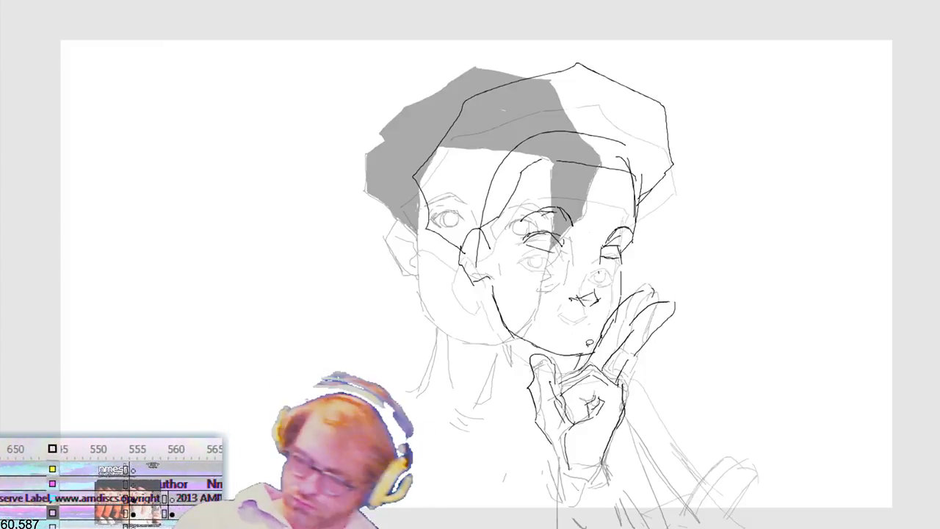
Step: Select the drawn hand below the closed-eyed head's chin and nudge it well down and to the right of the ghosted hand
mouse_move(633, 285)
left_mouse_down()
mouse_move(685, 425)
mouse_move(488, 400)
mouse_move(533, 344)
left_mouse_up()
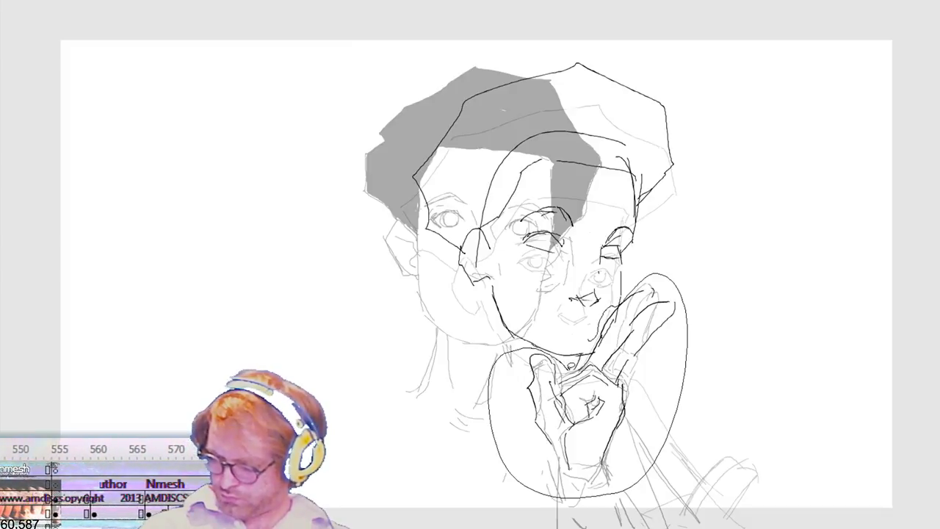
left_click_drag(594, 343, 601, 321)
key("shift+Down")
key("shift+Down")
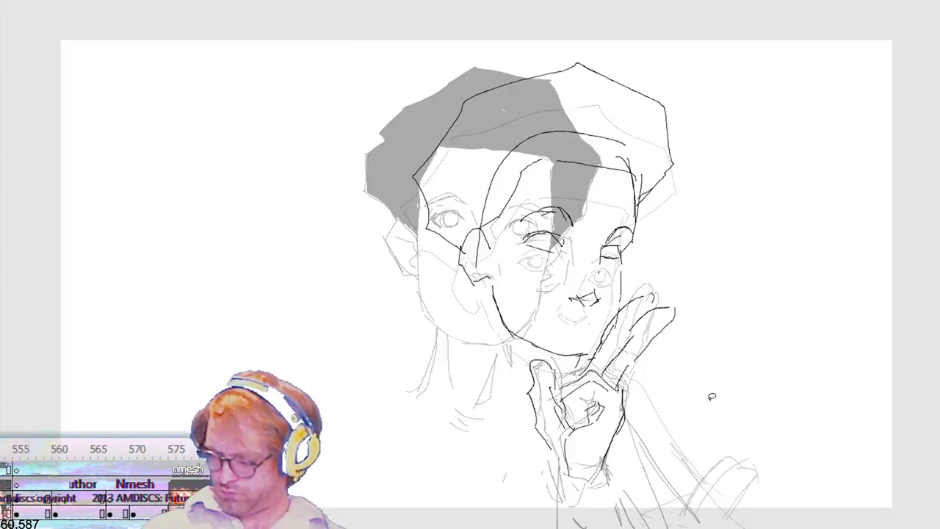
key("shift+Right")
key("shift+Right")
key("shift+Right")
key("shift+Down")
key("shift+Right")
key("shift+Right")
key("shift+Right")
key("shift+Down")
key("shift+Down")
key("shift+Down")
key("shift+Down")
key("shift+Down")
key("shift+Down")
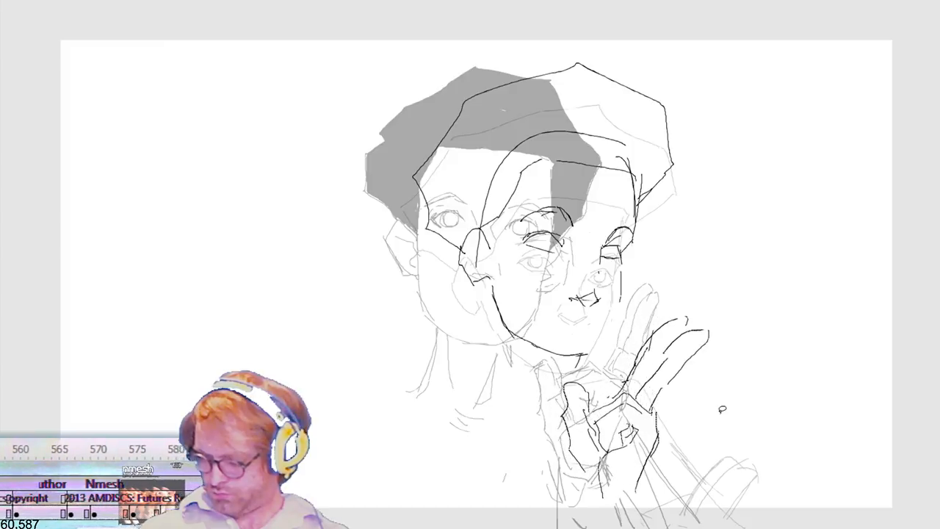
key("shift+Down")
key("shift+Down")
key("shift+Down")
key("shift+Right")
key("shift+Right")
key("shift+Right")
key("shift+Right")
key("shift+Right")
key("shift+Right")
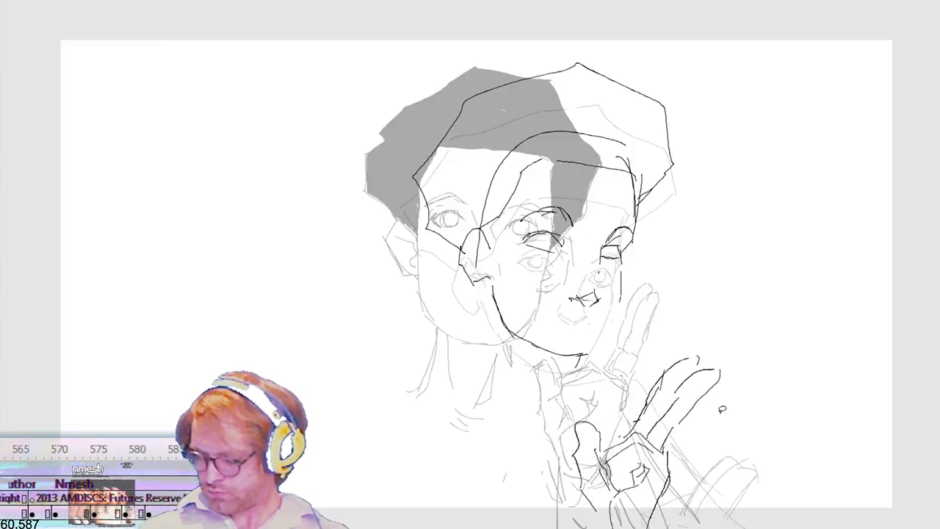
key("shift+Down")
key("shift+Down")
key("shift+Right")
key("shift+Up")
key("shift+Right")
Step: Rotate the moved hand slightly clockwise and play the animation back
key("q")
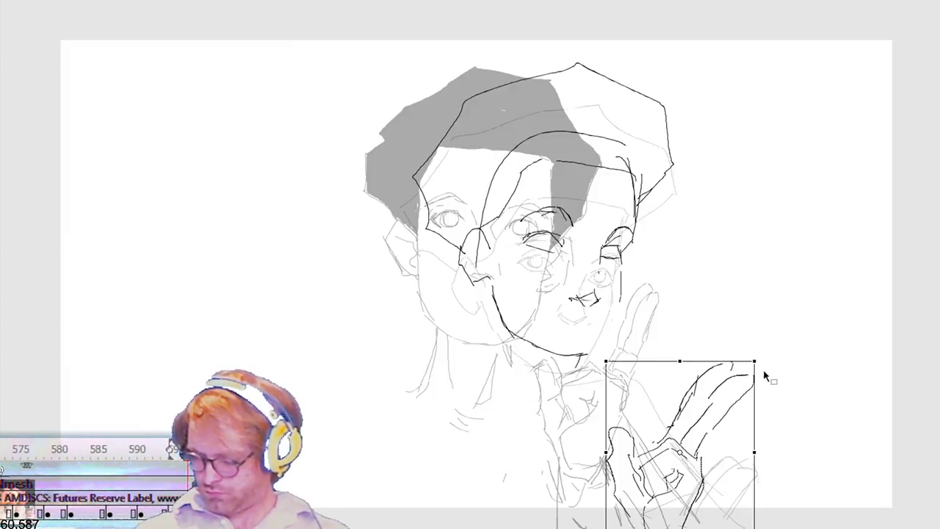
left_click_drag(768, 368, 788, 395)
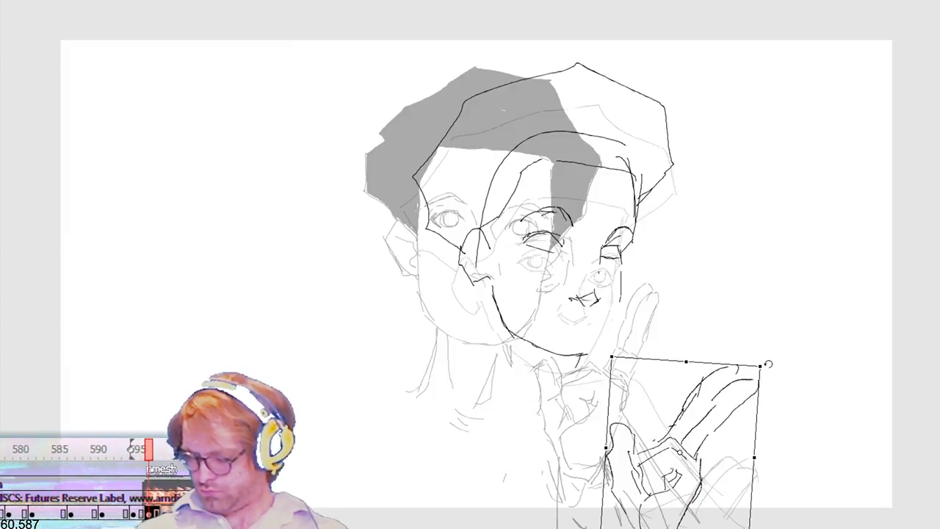
left_click(514, 1)
key("Return")
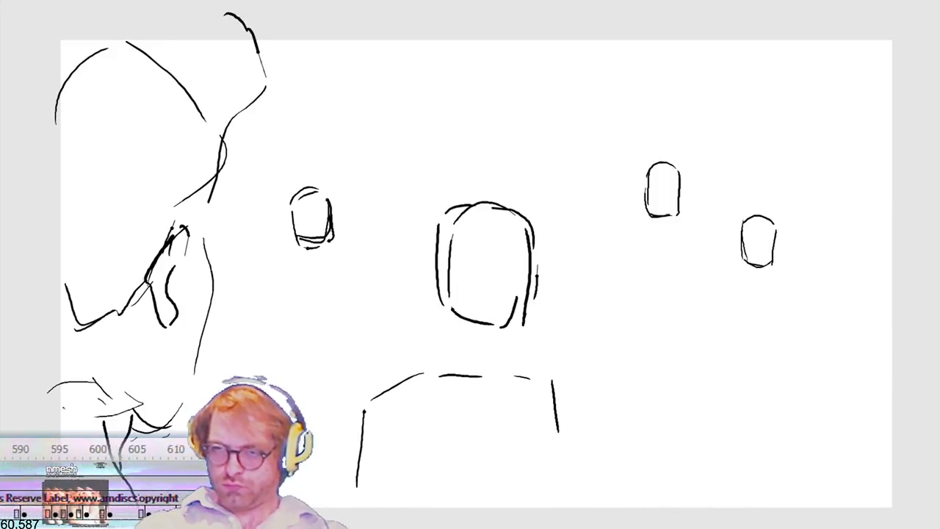
Step: Return to the in-between frame, nudge the hand slightly further down and right, and check it in playback
left_click(61, 449)
left_click_drag(801, 351, 604, 528)
key("shift+Down")
key("shift+Down")
key("shift+Down")
key("shift+Down")
key("shift+Right")
key("shift+Right")
key("shift+Right")
key("shift+Right")
key("shift+Right")
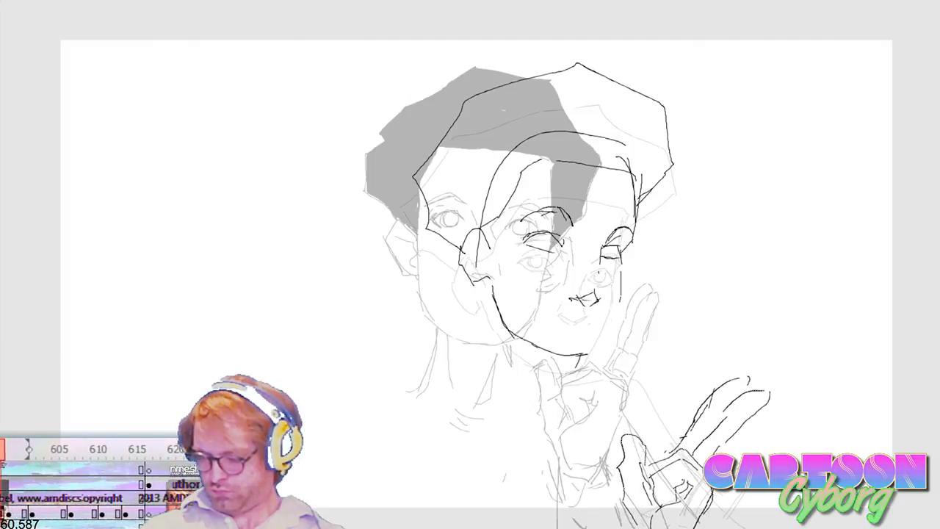
key("shift+Left")
key("shift+Left")
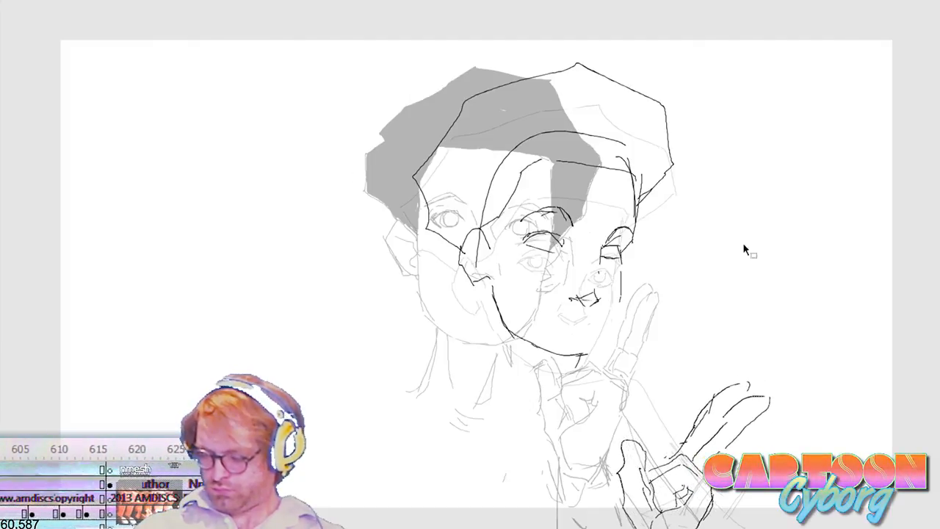
key("Return")
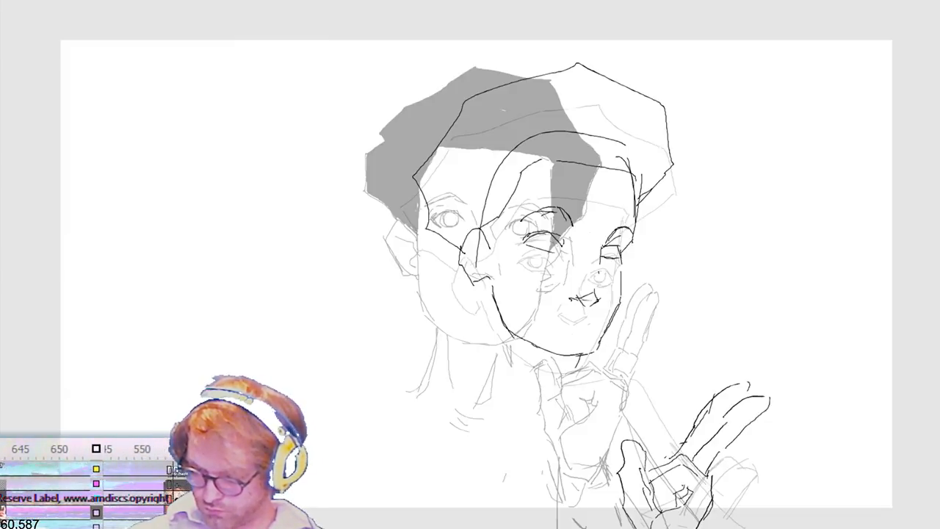
Step: Redraw the in-between head's lower jaw and chin slightly lower, and shift the nose up a little
left_click_drag(540, 350, 510, 325)
left_click_drag(552, 355, 590, 353)
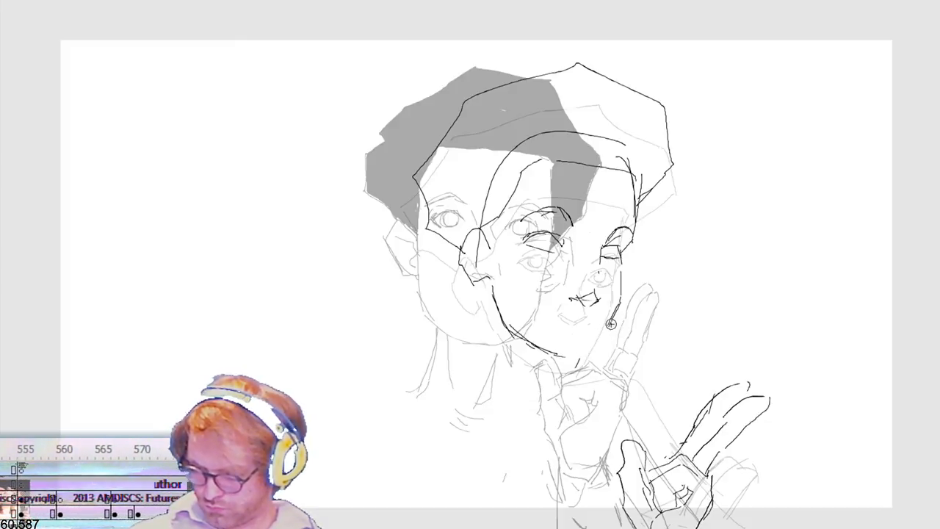
mouse_move(562, 357)
left_mouse_down()
mouse_move(598, 346)
mouse_move(614, 326)
left_mouse_up()
key("v")
mouse_move(564, 273)
left_mouse_down()
mouse_move(607, 310)
mouse_move(588, 358)
left_mouse_up()
key("b")
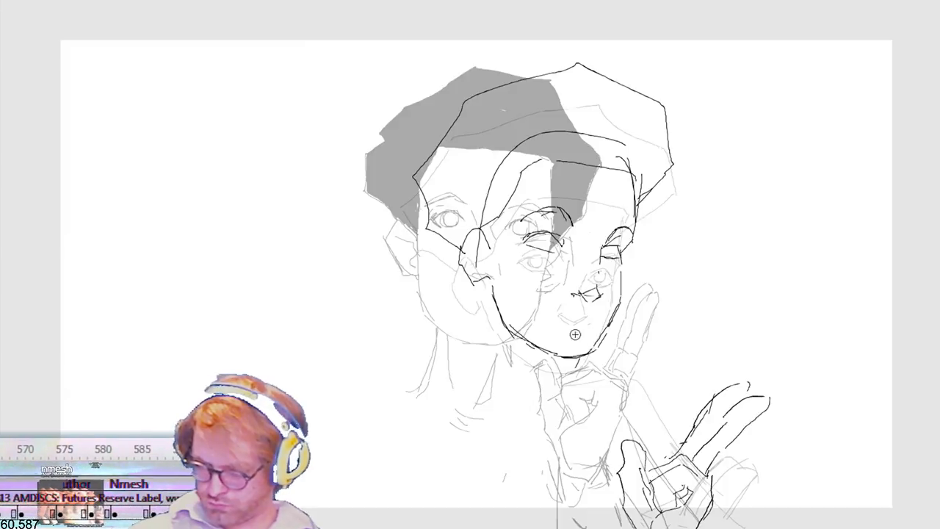
Step: Delete the unwanted stroke below the nose and draw open eyes with irises on the in-between head
key("v")
left_click(575, 311)
key("Delete")
key("b")
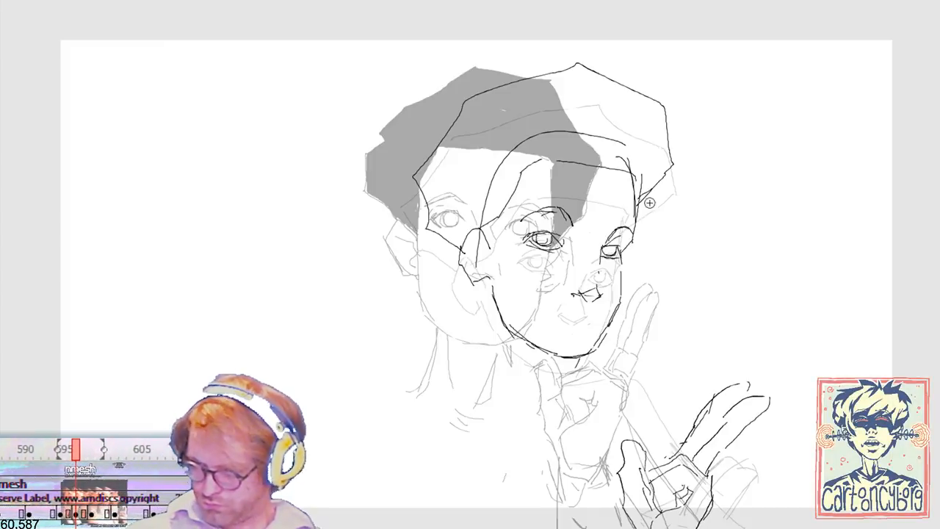
mouse_move(518, 263)
left_mouse_down()
mouse_move(625, 231)
mouse_move(629, 202)
mouse_move(635, 210)
left_mouse_up()
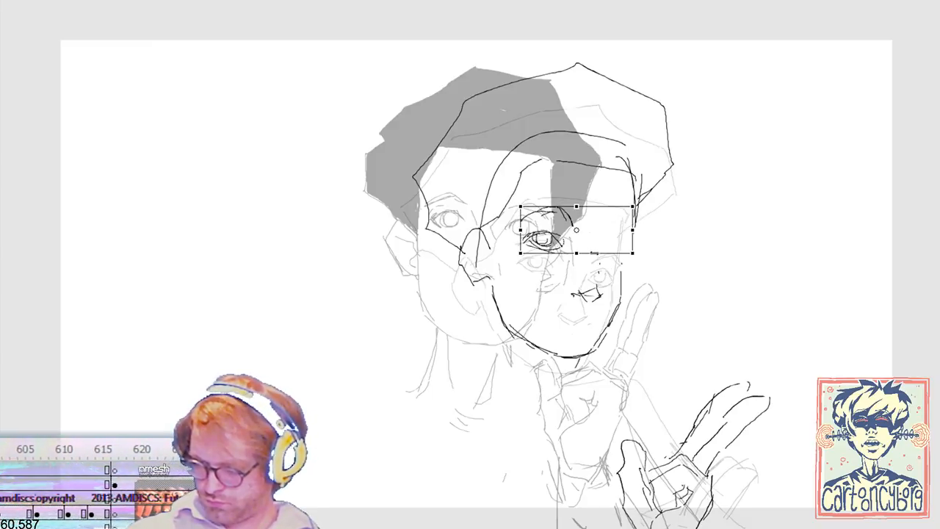
left_click(652, 252)
key("ctrl+z")
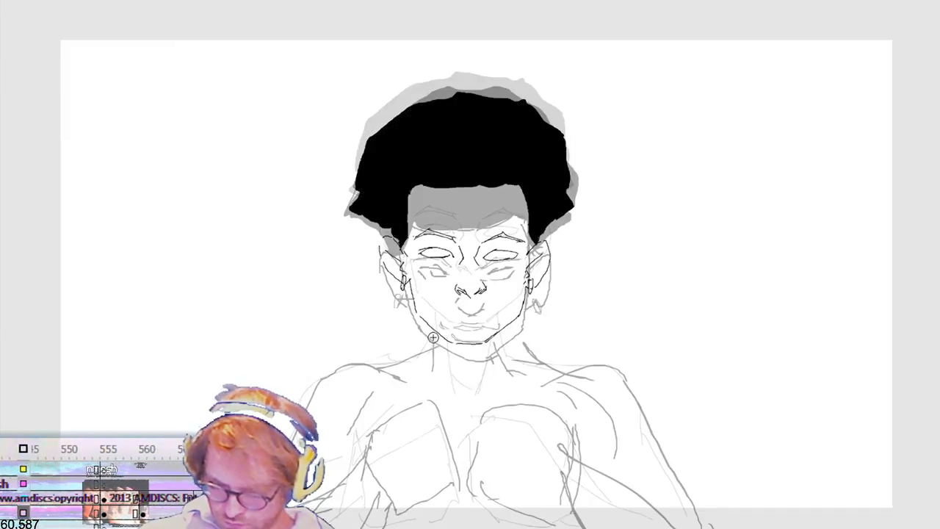
Step: Trace the front-facing black-haired figure's rounded chest shapes, shoulders and arm lines over the ghosted body
left_click_drag(363, 508, 411, 430)
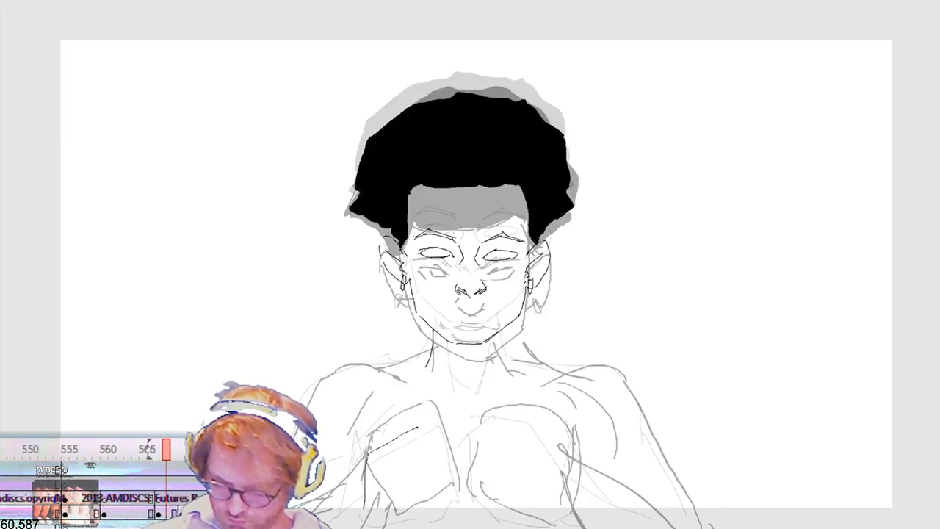
left_click_drag(453, 456, 455, 504)
mouse_move(580, 490)
left_mouse_down()
mouse_move(554, 434)
mouse_move(485, 412)
mouse_move(462, 467)
mouse_move(514, 518)
mouse_move(562, 463)
mouse_move(571, 490)
left_mouse_up()
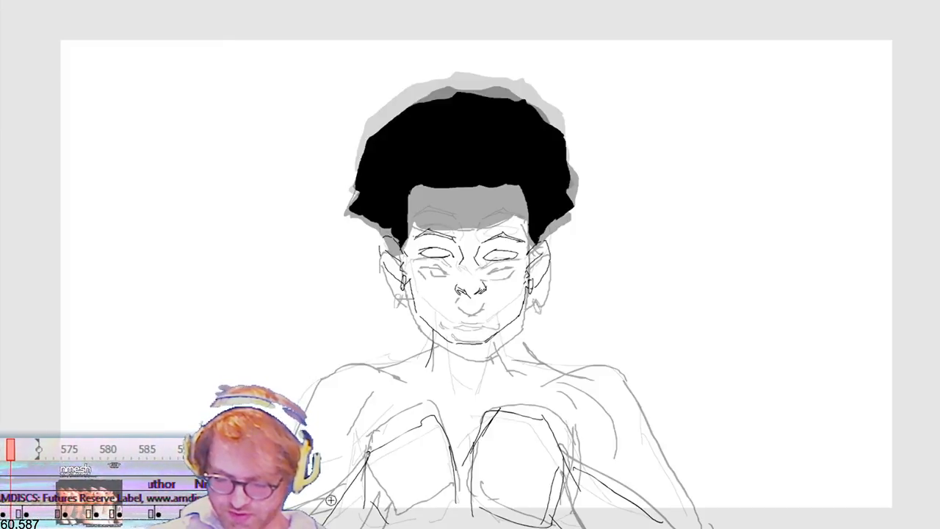
left_click_drag(378, 403, 354, 451)
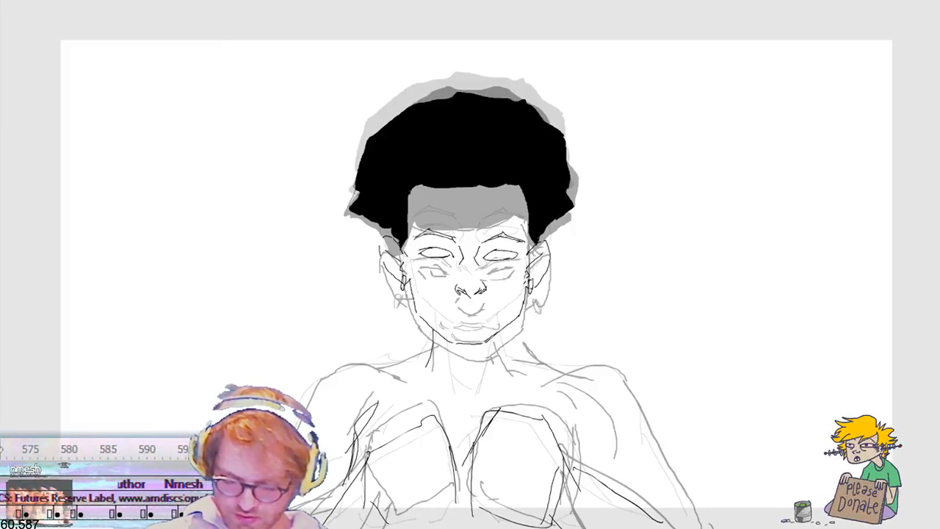
mouse_move(374, 365)
left_mouse_down()
mouse_move(306, 392)
mouse_move(434, 352)
left_mouse_up()
left_click_drag(435, 351, 373, 372)
mouse_move(502, 332)
left_mouse_down()
mouse_move(510, 363)
mouse_move(621, 372)
mouse_move(667, 469)
left_mouse_up()
left_click_drag(648, 439, 703, 525)
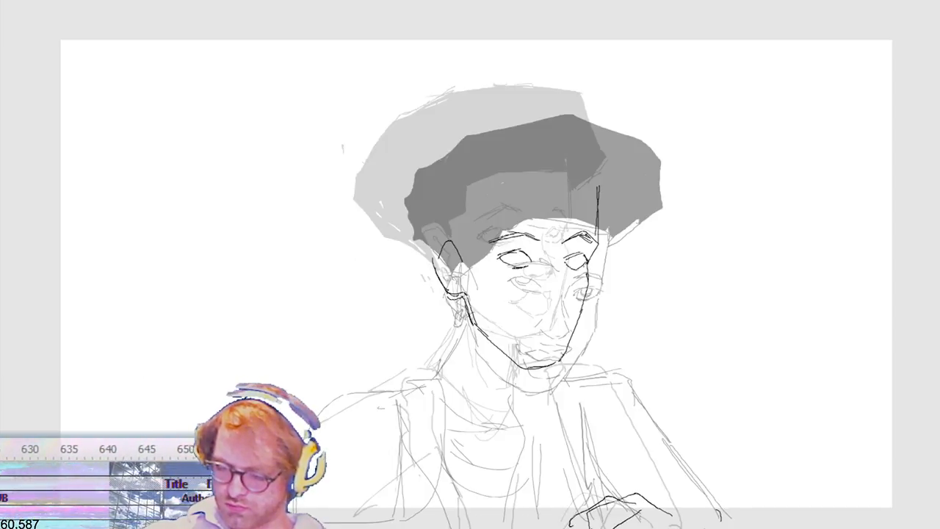
Step: Draw the three-quarter in-between head's neck line, hairline, outer hair outline and nose between the ghosted heads
mouse_move(440, 360)
left_mouse_down()
mouse_move(462, 319)
mouse_move(447, 358)
left_mouse_up()
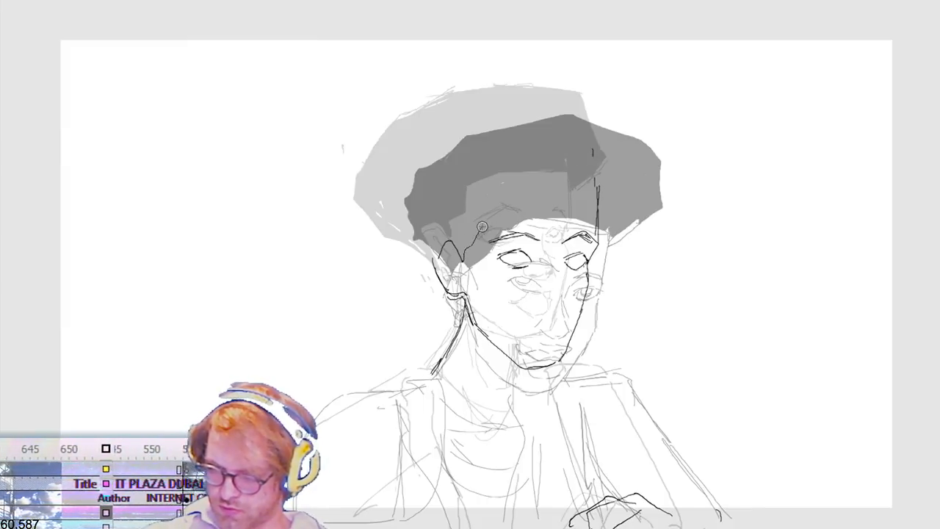
left_click_drag(538, 189, 602, 193)
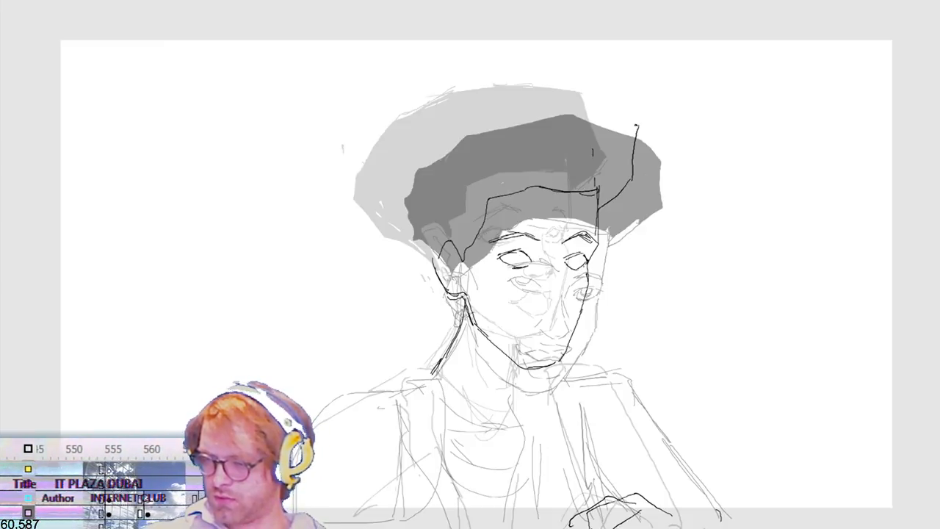
mouse_move(465, 101)
left_mouse_down()
mouse_move(403, 159)
mouse_move(382, 202)
left_mouse_up()
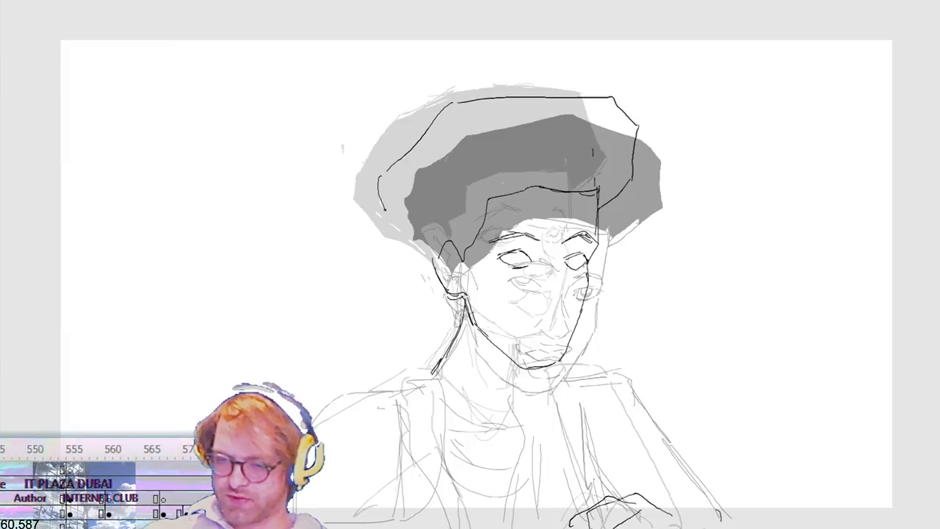
left_click_drag(408, 245, 434, 259)
left_click_drag(384, 174, 397, 230)
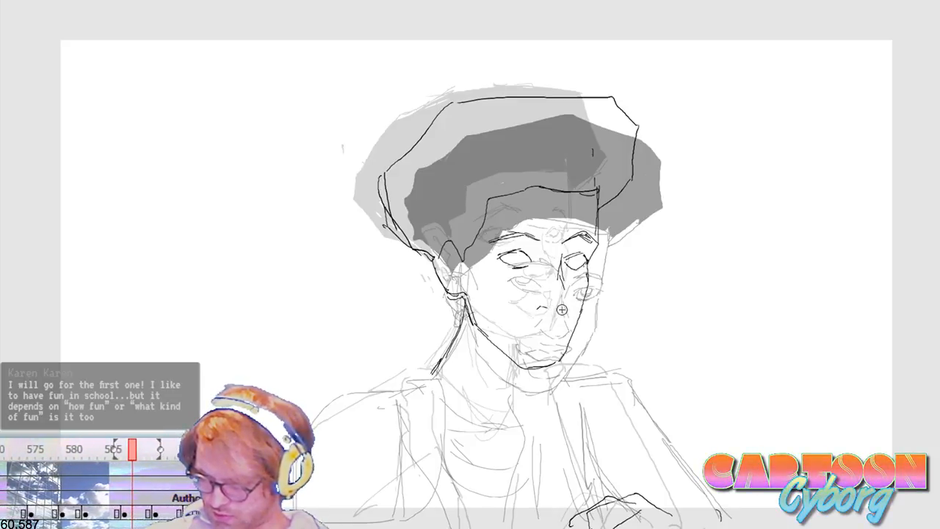
left_click_drag(568, 301, 562, 310)
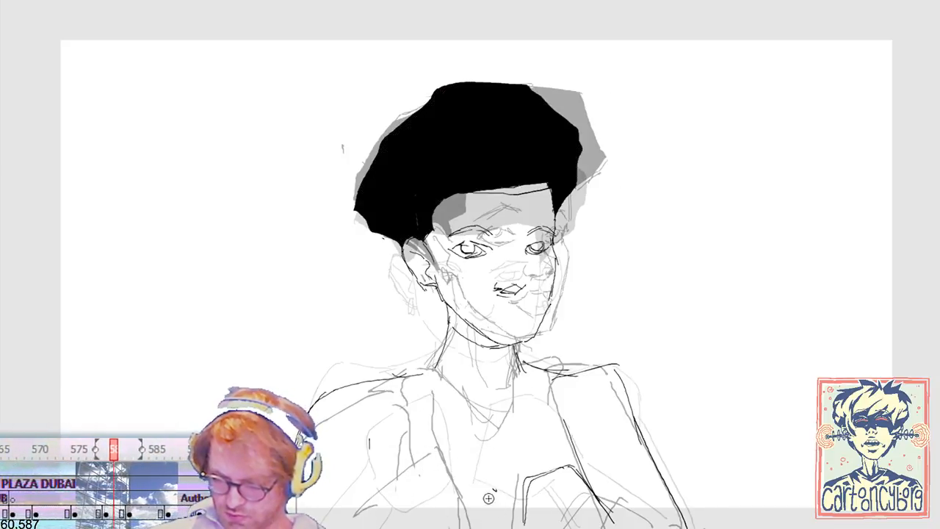
Step: Add sleeve lines to the black-haired frame, and rough in the folded arm, sloping shoulder and jacket edge on the in-between frame
mouse_move(387, 451)
left_mouse_down()
mouse_move(460, 471)
mouse_move(463, 522)
mouse_move(379, 526)
left_mouse_up()
left_click_drag(382, 467, 357, 514)
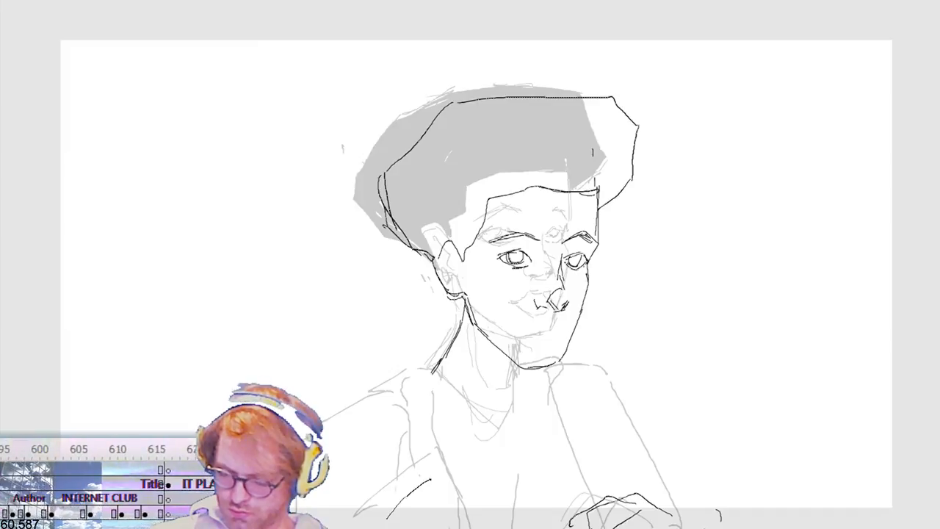
mouse_move(389, 516)
left_mouse_down()
mouse_move(443, 484)
mouse_move(412, 500)
left_mouse_up()
left_click_drag(383, 438, 394, 507)
left_click_drag(434, 390, 446, 490)
left_click_drag(402, 440, 440, 482)
left_click_drag(429, 375, 371, 396)
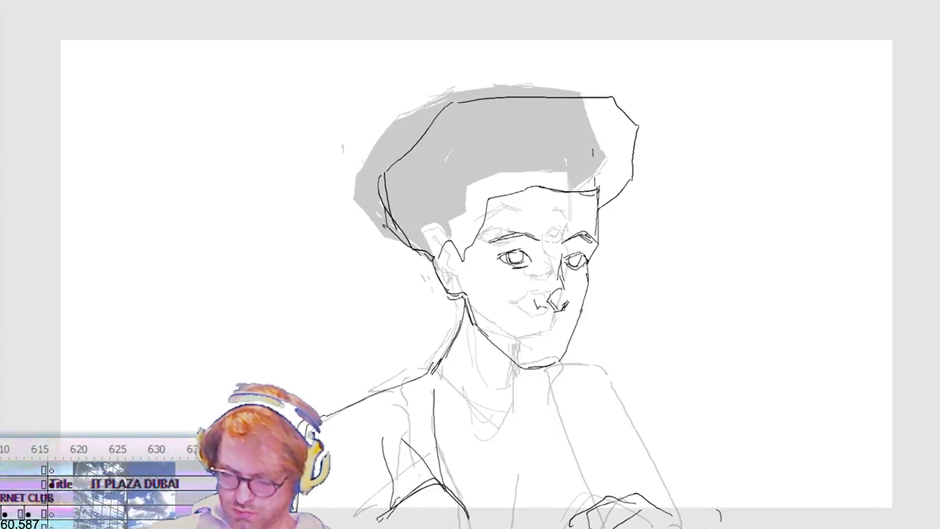
Step: Draw the in-between figure's other shoulder and outer arm line, the inner jacket line and the neckline, redoing the first stroke
mouse_move(512, 375)
left_mouse_down()
mouse_move(596, 382)
mouse_move(636, 444)
mouse_move(667, 523)
left_mouse_up()
key("ctrl+z")
mouse_move(555, 380)
left_mouse_down()
mouse_move(600, 385)
mouse_move(686, 527)
left_mouse_up()
left_click_drag(553, 391, 584, 494)
mouse_move(525, 378)
left_mouse_down()
mouse_move(509, 427)
mouse_move(434, 391)
mouse_move(481, 428)
left_mouse_up()
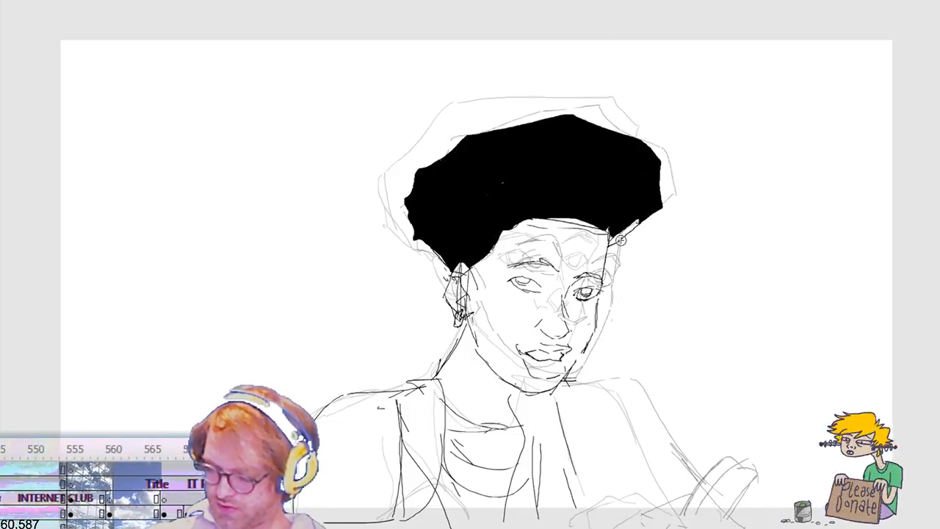
Step: Draw the shoulder top, inner sleeve line and resting hand on the turned black-haired frame, redoing the first shoulder stroke
mouse_move(566, 380)
left_mouse_down()
mouse_move(616, 387)
mouse_move(688, 527)
mouse_move(633, 396)
left_mouse_up()
key("ctrl+z")
left_click_drag(624, 384, 580, 380)
left_click_drag(562, 418, 618, 527)
mouse_move(726, 526)
left_mouse_down()
mouse_move(682, 483)
mouse_move(678, 489)
mouse_move(642, 470)
mouse_move(608, 500)
left_mouse_up()
mouse_move(611, 507)
left_mouse_down()
mouse_move(658, 487)
mouse_move(667, 517)
left_mouse_up()
left_click_drag(610, 526, 683, 525)
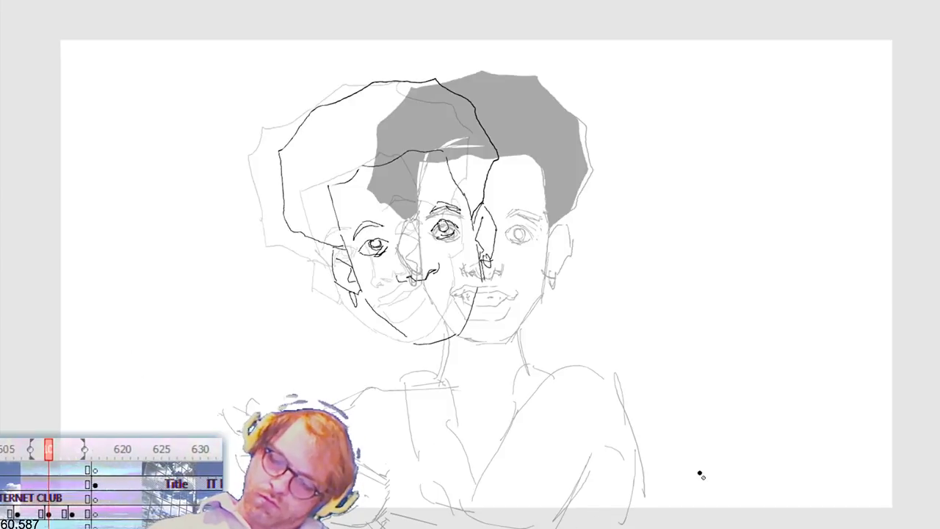
Step: Draw the next in-between head's neck line and the hair outline behind the ear, redoing rejected strokes, and check playback
key("period")
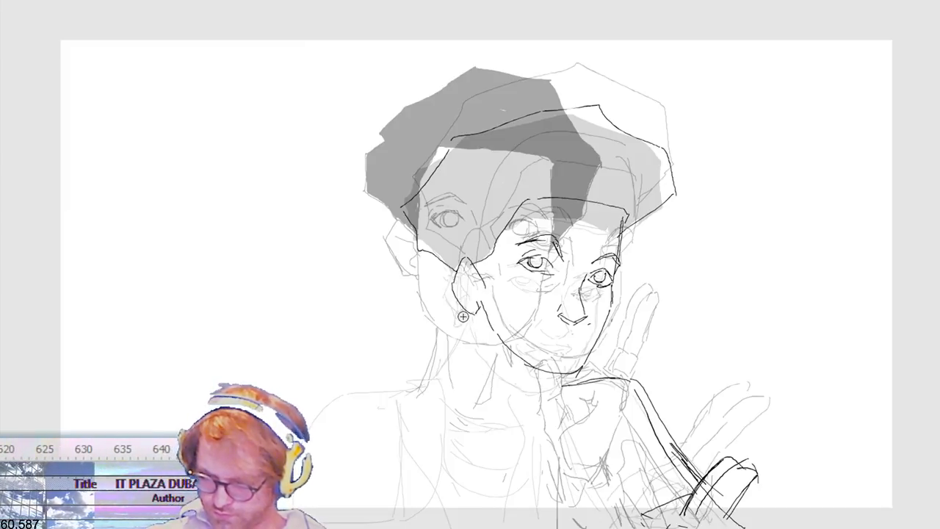
left_click_drag(461, 323, 428, 380)
key("ctrl+z")
left_click_drag(480, 308, 426, 393)
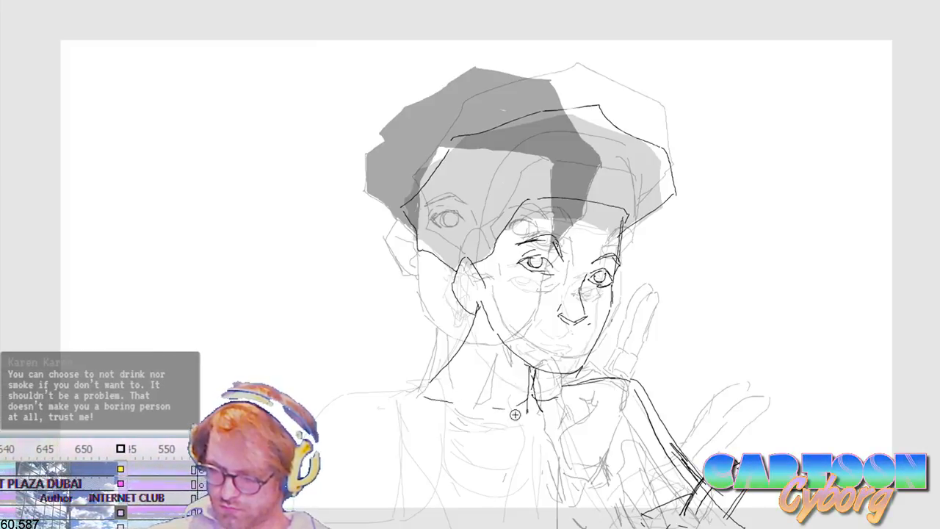
left_click_drag(482, 313, 435, 391)
mouse_move(452, 298)
left_mouse_down()
mouse_move(472, 335)
mouse_move(464, 320)
left_mouse_up()
key("ctrl+z")
left_click_drag(430, 276, 471, 323)
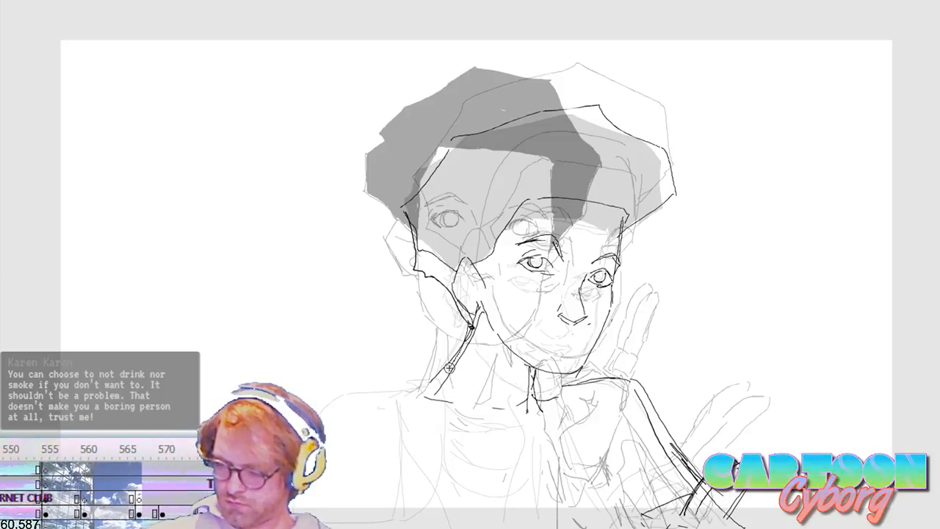
key("Return")
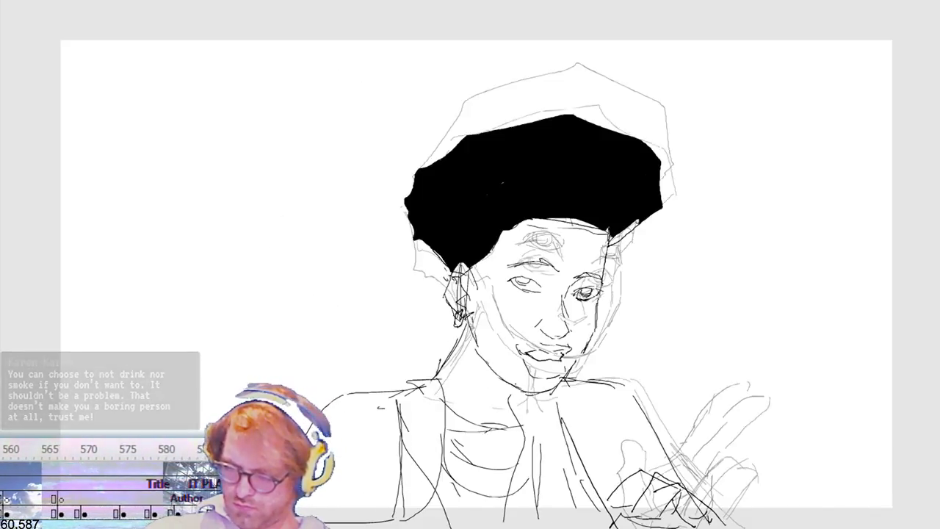
Step: Extend the black-haired frame's hair outline down behind the ear to the earring and fill the enclosed areas black
key(".")
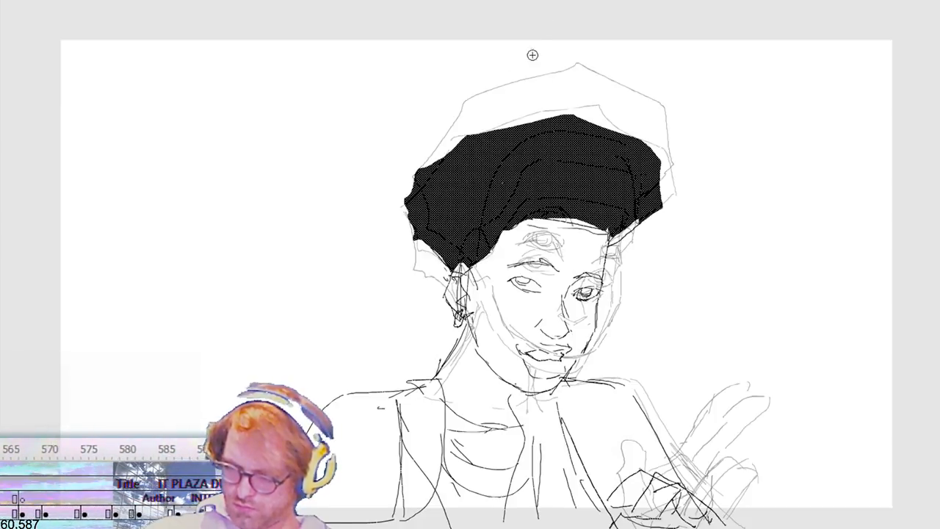
left_click_drag(459, 324, 459, 331)
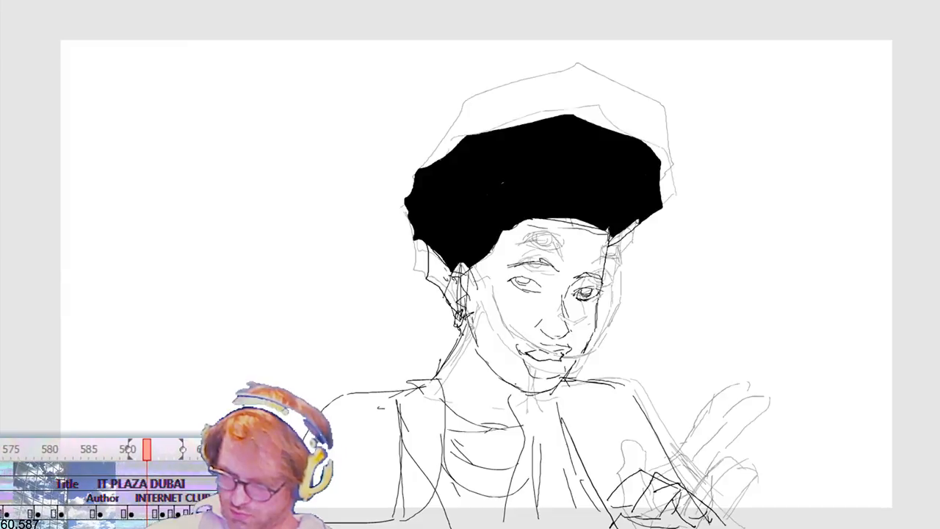
left_click(462, 327)
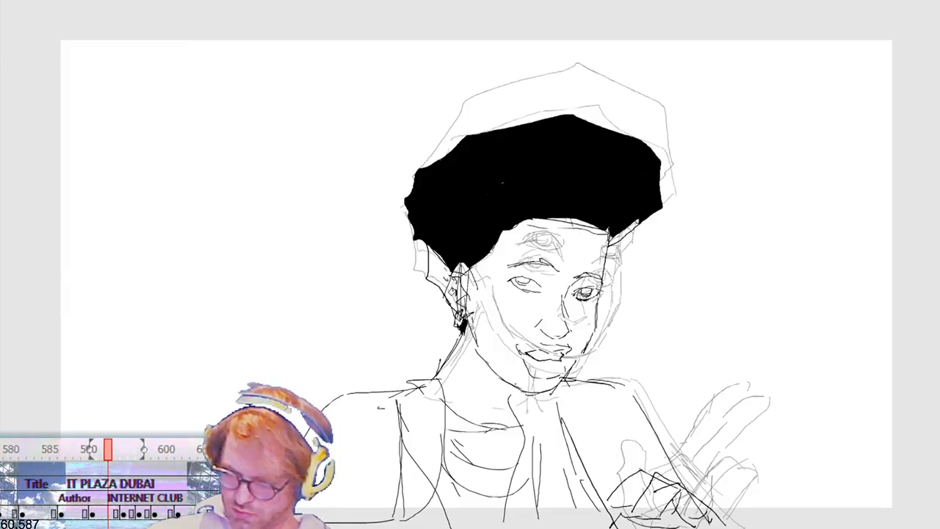
left_click(440, 264)
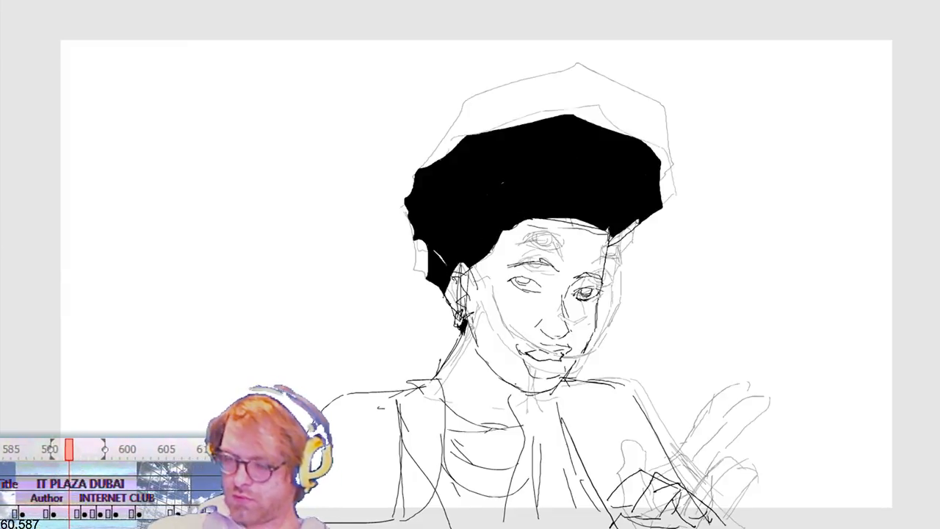
Step: Compare the neighbouring frames, close the hair outline on the in-between frame with ghosted frames showing, and fill its hair black
key(".")
key(".")
key(".")
key(".")
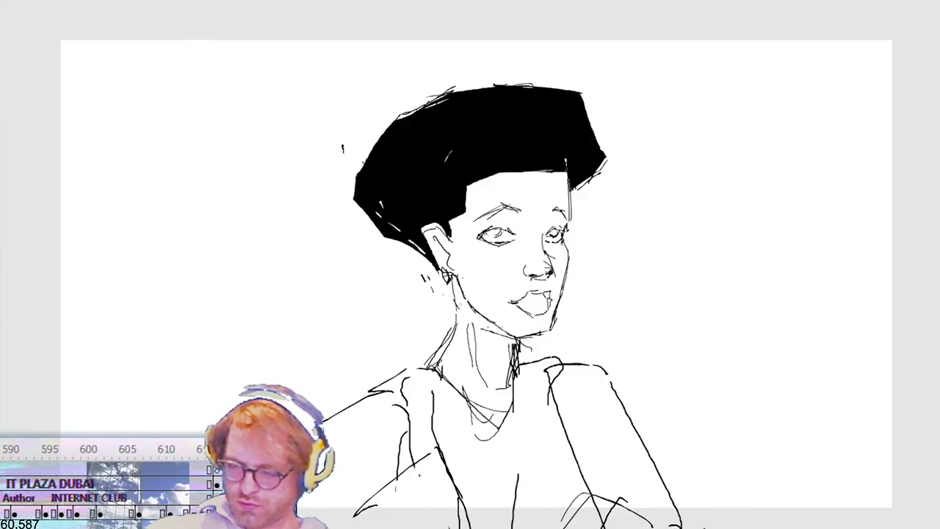
key(".")
key("alt+shift+o")
key(".")
key(".")
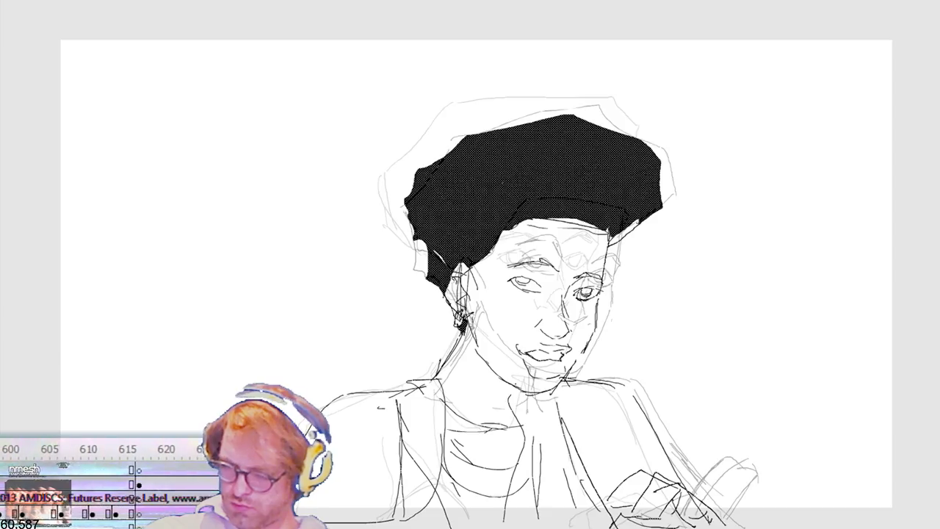
key(".")
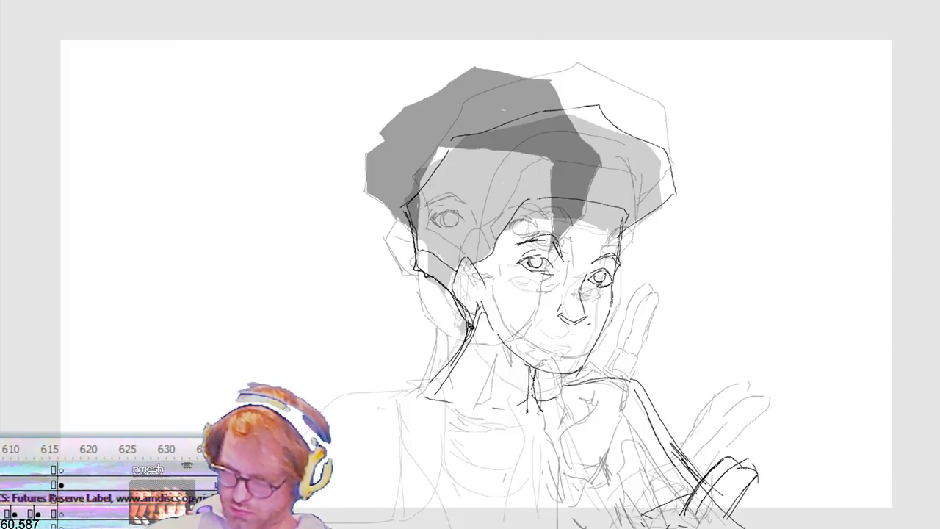
left_click_drag(474, 133, 583, 106)
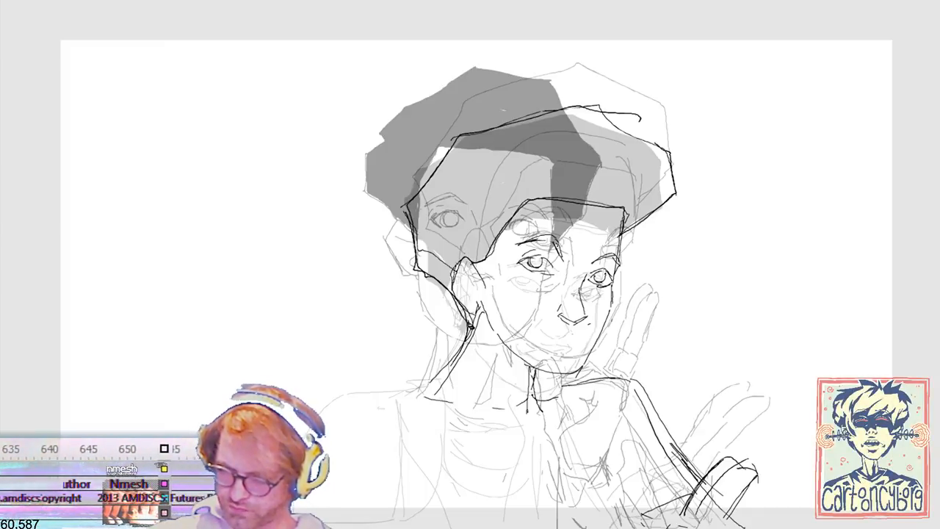
left_click_drag(454, 285, 453, 290)
left_click(465, 238)
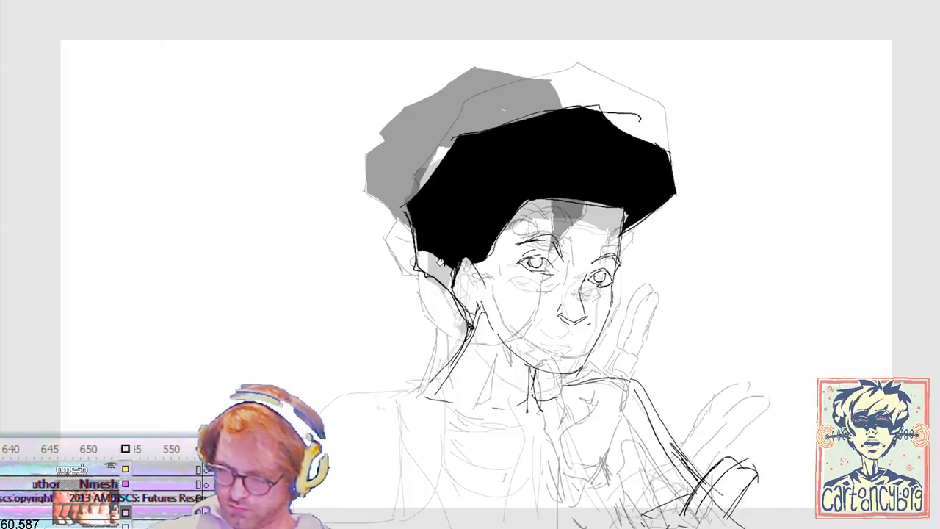
left_click(441, 264)
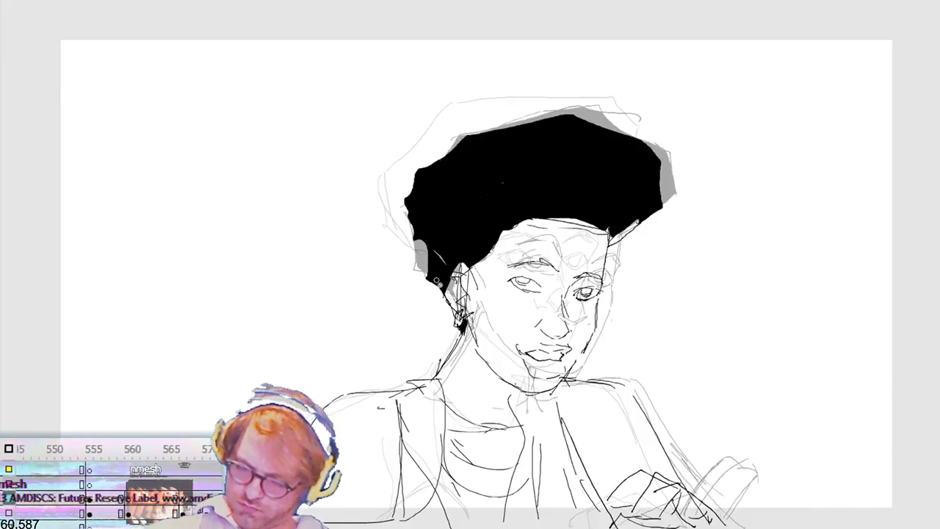
Step: Add a pointed lobe to the lower back of the hair on the black-haired frame, fill it black and check playback
key("F5")
key("F5")
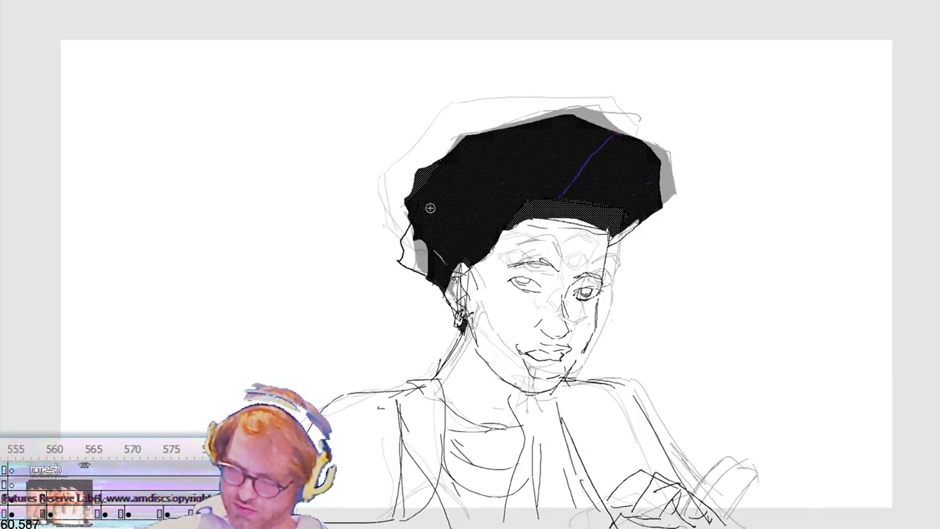
key("k")
left_click(418, 255)
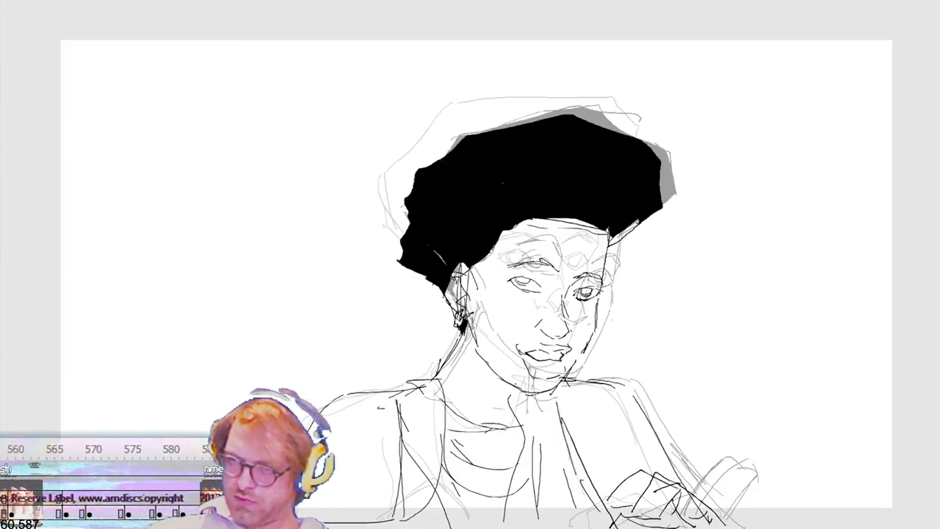
key("Return")
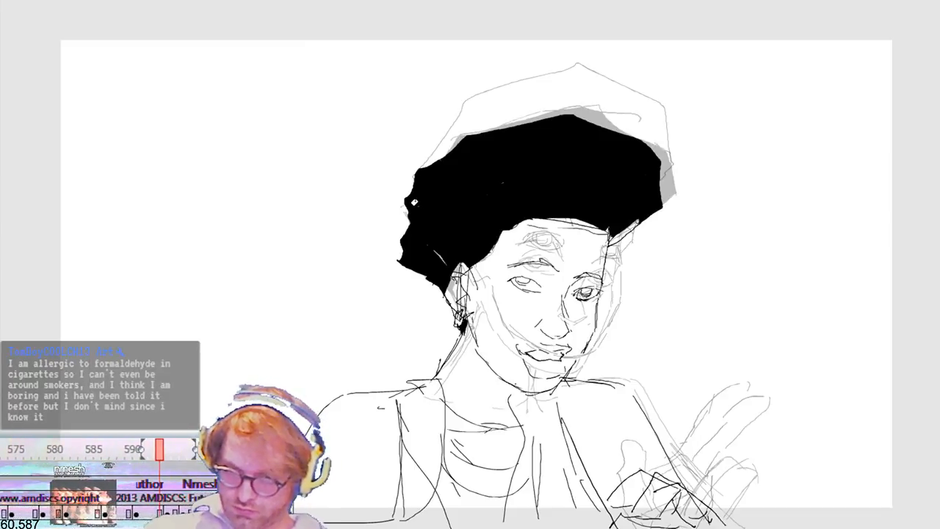
Step: Trim the back and crown of that frame's hair along a new outline, fill the crown gap black and check playback
left_click_drag(404, 220, 431, 188)
mouse_move(470, 159)
left_mouse_down()
mouse_move(542, 120)
mouse_move(624, 125)
left_mouse_up()
left_click(486, 150)
key("Delete")
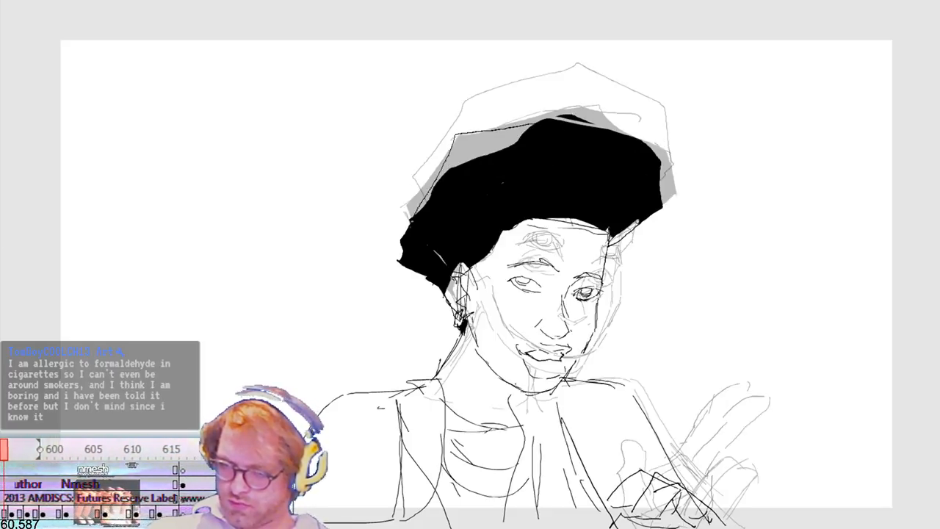
left_click(485, 138)
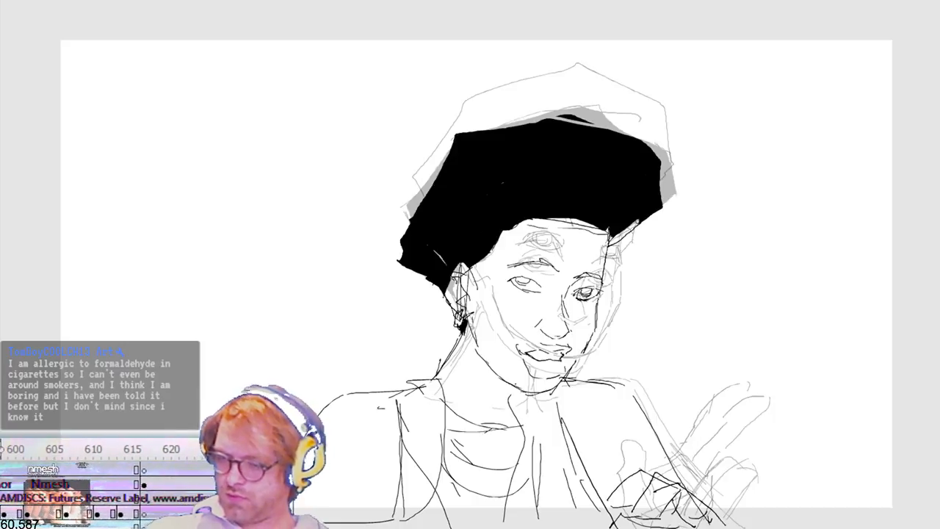
key("Return")
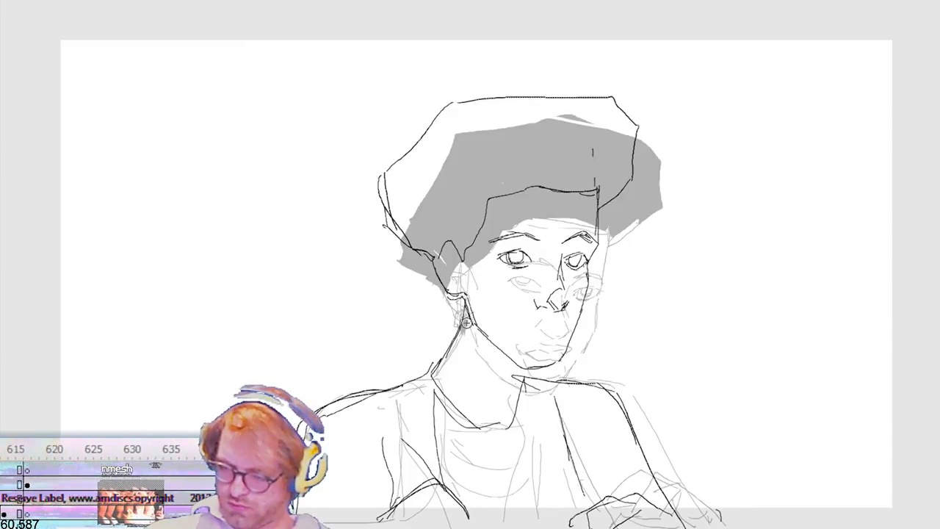
Step: Redraw the in-between's back hair outline, and recut the turned black-haired frame's back hair, filling it down to the earring
mouse_move(465, 318)
left_mouse_down()
mouse_move(437, 287)
mouse_move(401, 272)
mouse_move(393, 236)
mouse_move(391, 191)
mouse_move(445, 106)
left_mouse_up()
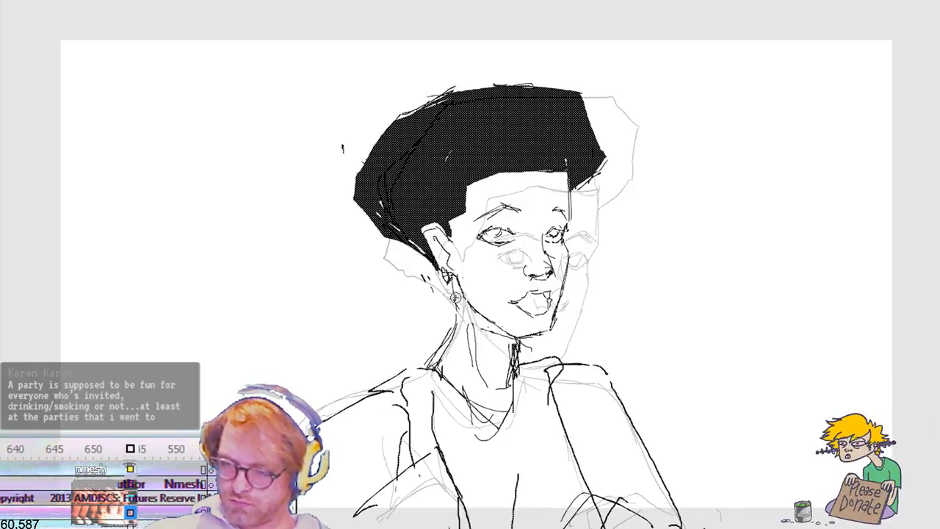
mouse_move(454, 296)
left_mouse_down()
mouse_move(366, 224)
mouse_move(375, 143)
left_mouse_up()
key("Escape")
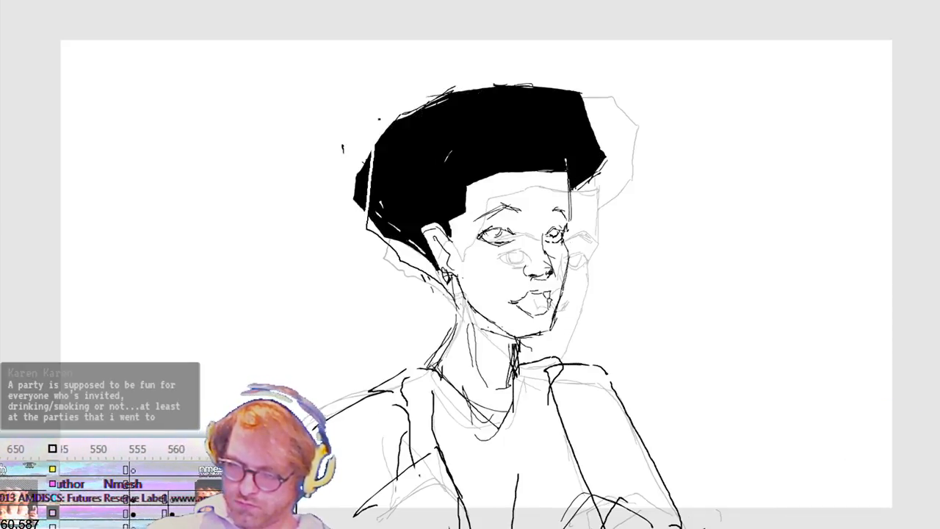
left_click(364, 186)
key("Delete")
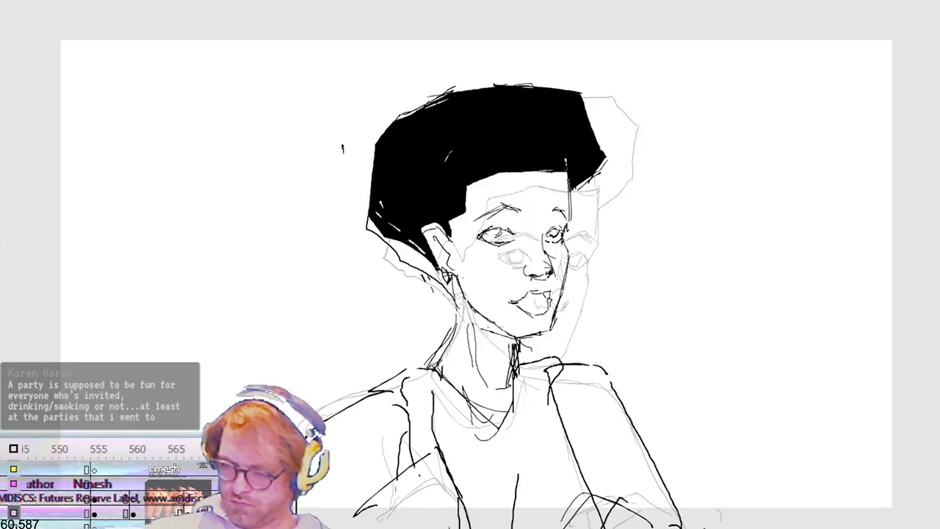
left_click(429, 267)
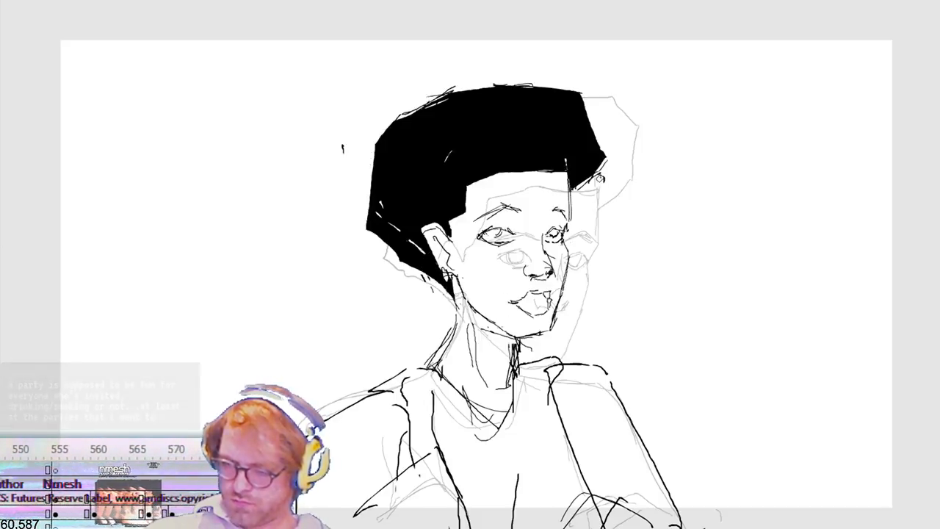
Step: Fill the in-between frame's hair and the section behind the ear black, and check playback
key("period")
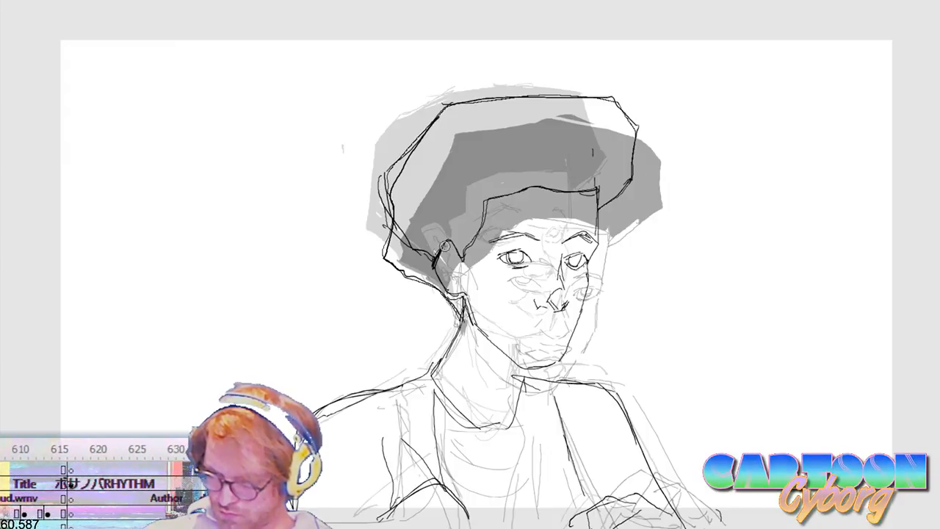
left_click(463, 221)
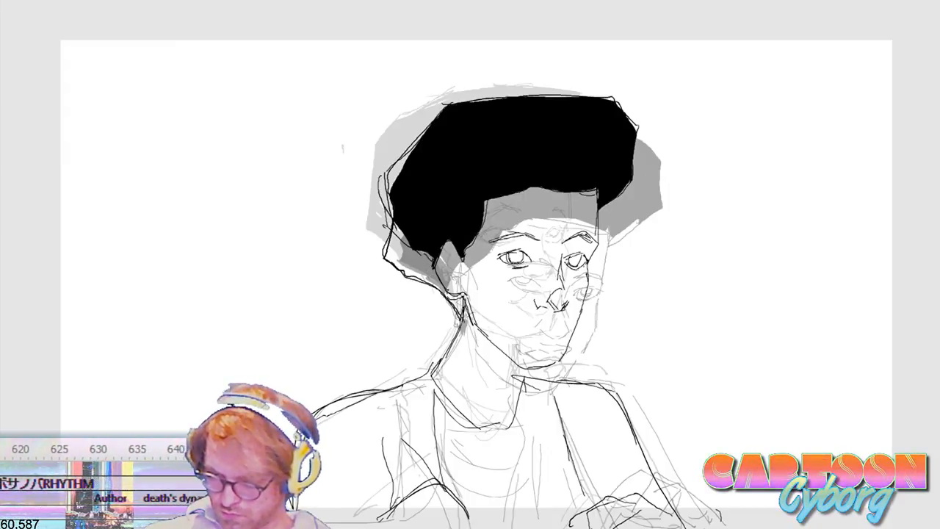
left_click(419, 254)
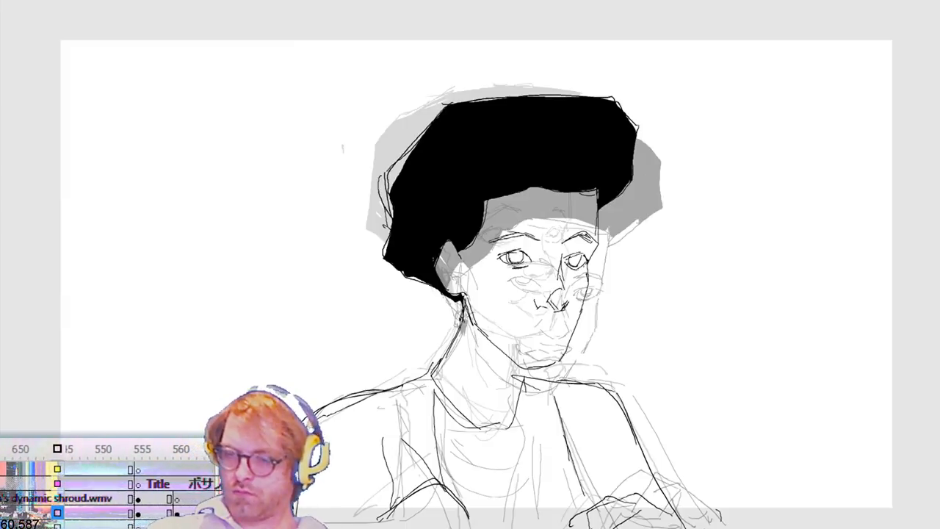
key("comma")
key("comma")
key("Return")
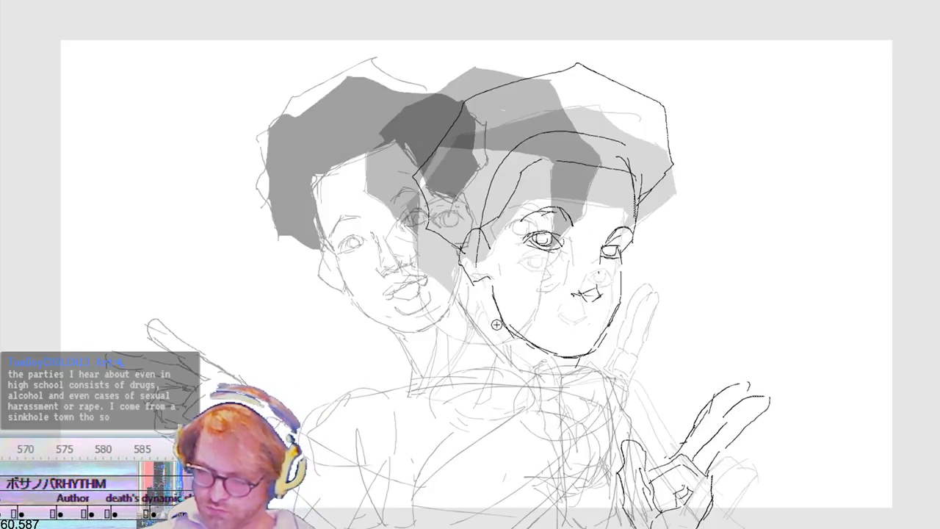
Step: Draw the back neck line from the ear and a short throat line under the chin on the in-between frame, redoing rejected strokes
mouse_move(413, 388)
left_mouse_down()
mouse_move(452, 296)
mouse_move(451, 344)
mouse_move(425, 387)
left_mouse_up()
key("ctrl+z")
key("ctrl+z")
mouse_move(480, 288)
left_mouse_down()
mouse_move(471, 319)
mouse_move(417, 394)
mouse_move(471, 285)
left_mouse_up()
key("ctrl+z")
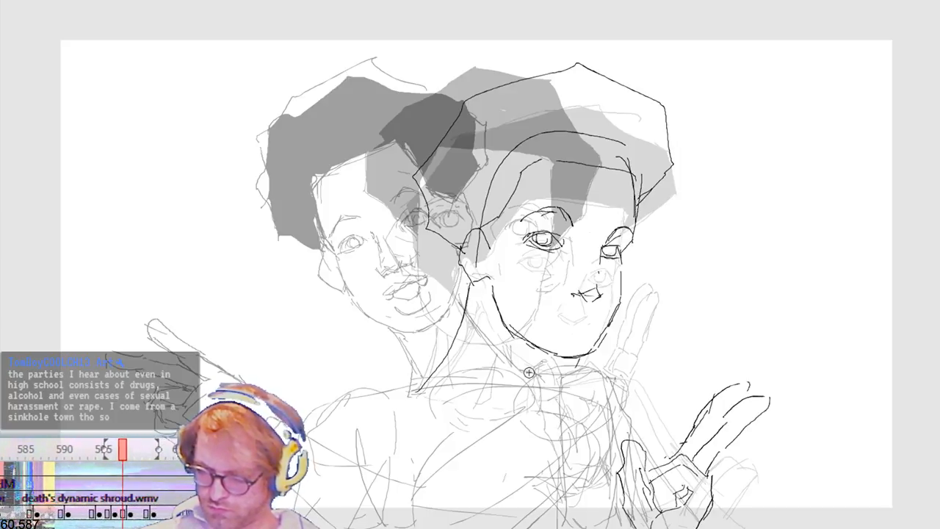
left_click_drag(526, 351, 513, 394)
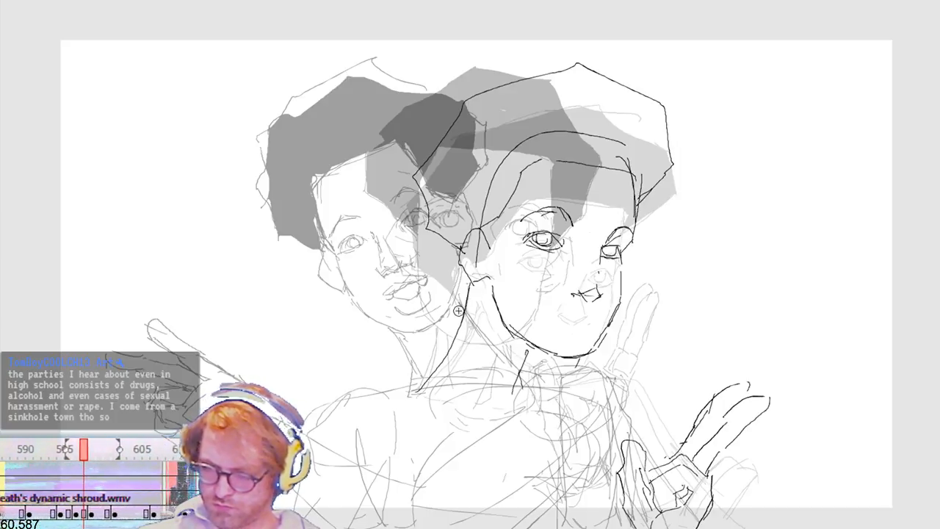
Step: Outline the back hair from the nape up to the crown on the in-between frame, redoing rejected strokes, and fill the hair black
mouse_move(462, 298)
left_mouse_down()
mouse_move(431, 258)
mouse_move(411, 180)
left_mouse_up()
key("ctrl+z")
left_click_drag(466, 296, 445, 272)
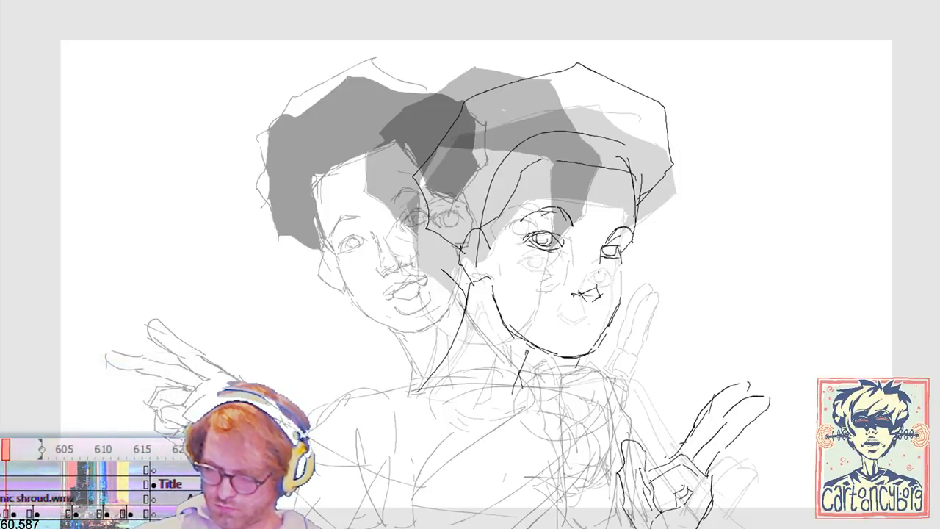
left_click_drag(417, 206, 415, 175)
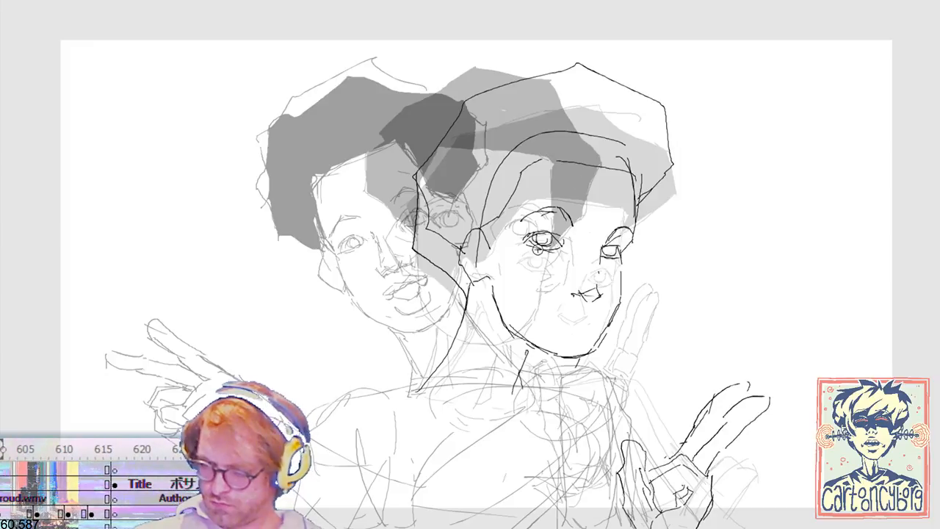
key("ctrl+z")
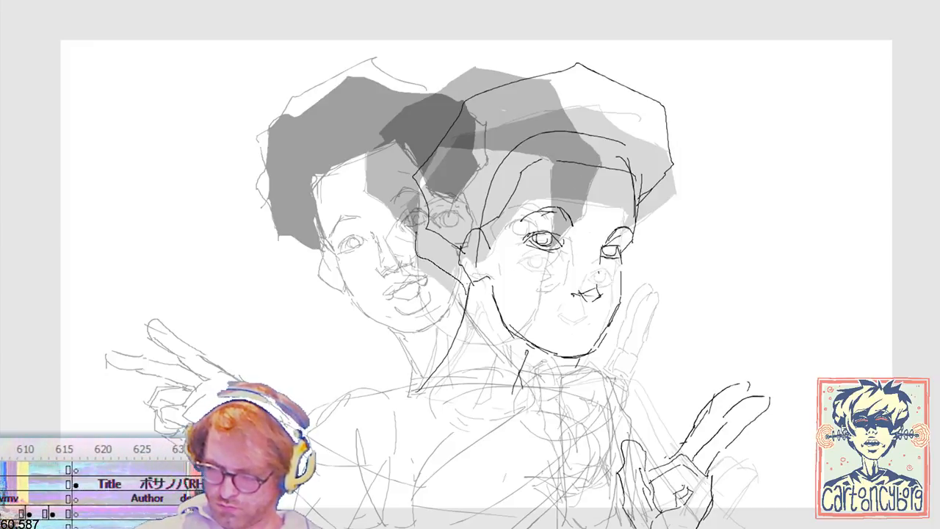
left_click_drag(409, 177, 412, 179)
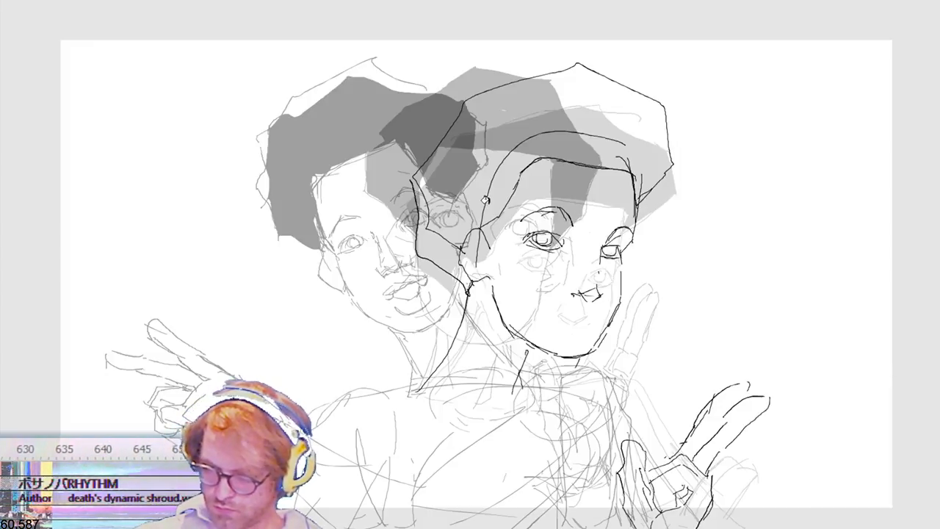
left_click(476, 213)
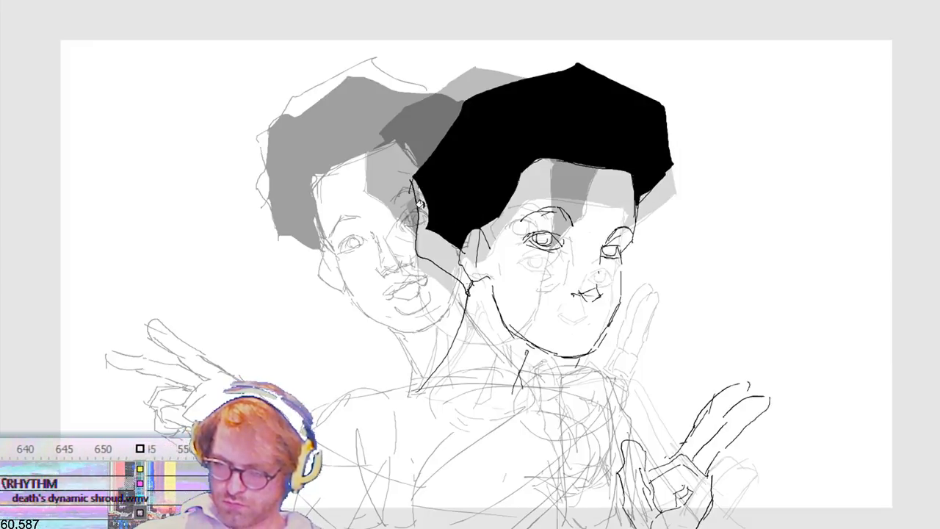
left_click(467, 193)
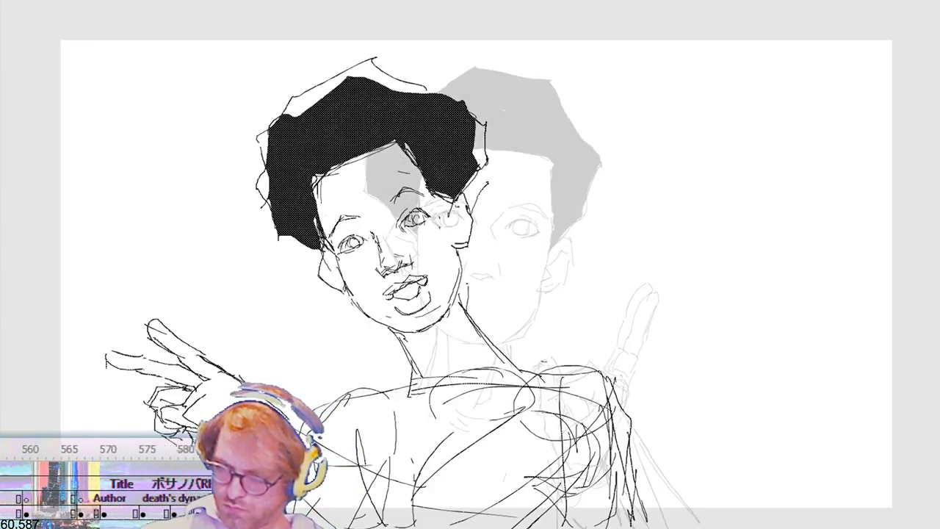
Step: Fill the outer hair gaps beside the ear on the raised-hand frame, and close the hair outline on the following frame
left_click(473, 188)
left_click(484, 135)
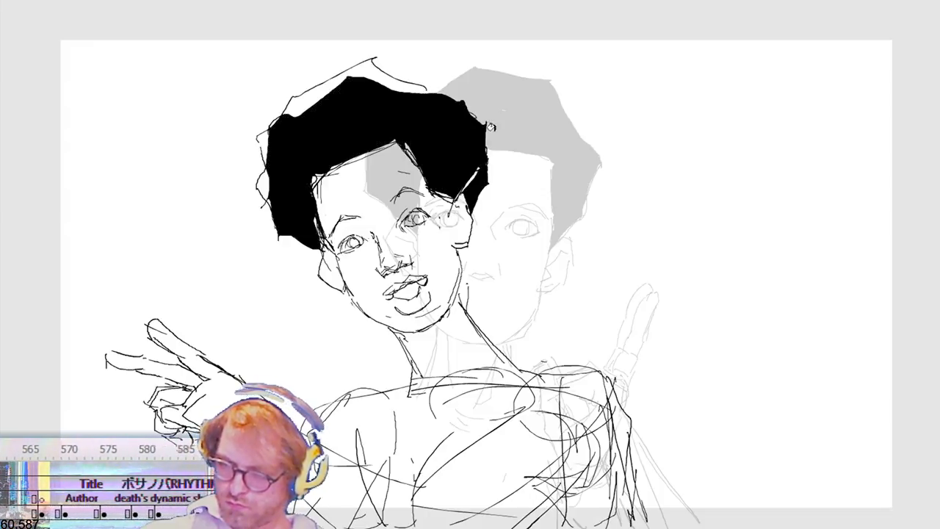
key(".")
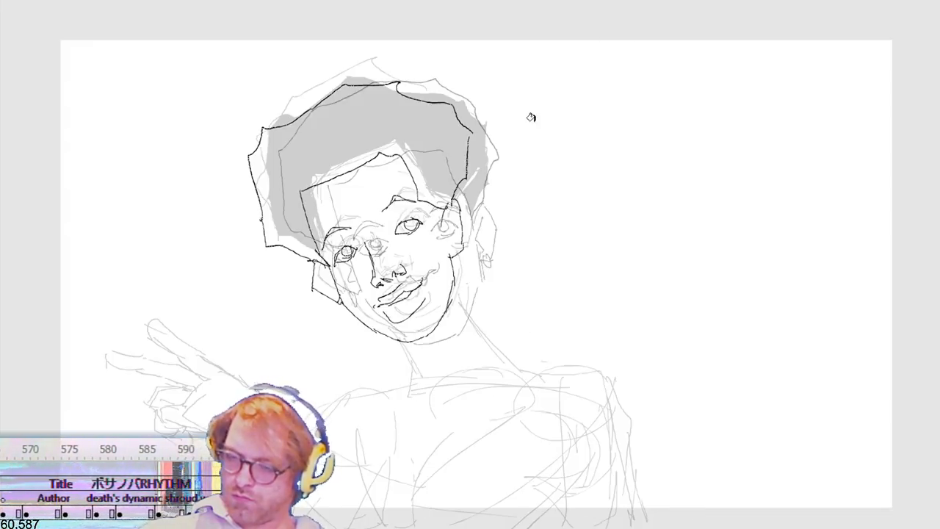
left_click_drag(315, 259, 330, 265)
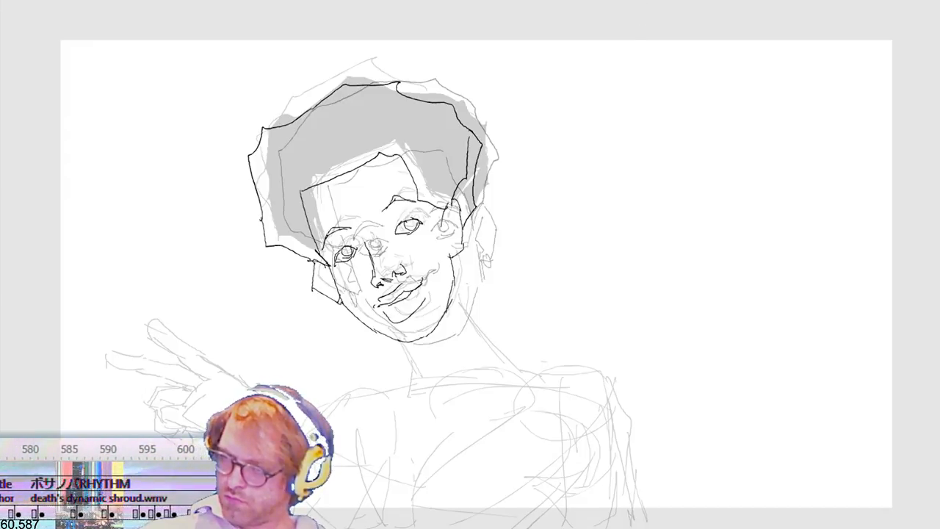
Step: Close the hair outline beside both ears on the following in-between frame with short strokes down to the ear and nape
key(".")
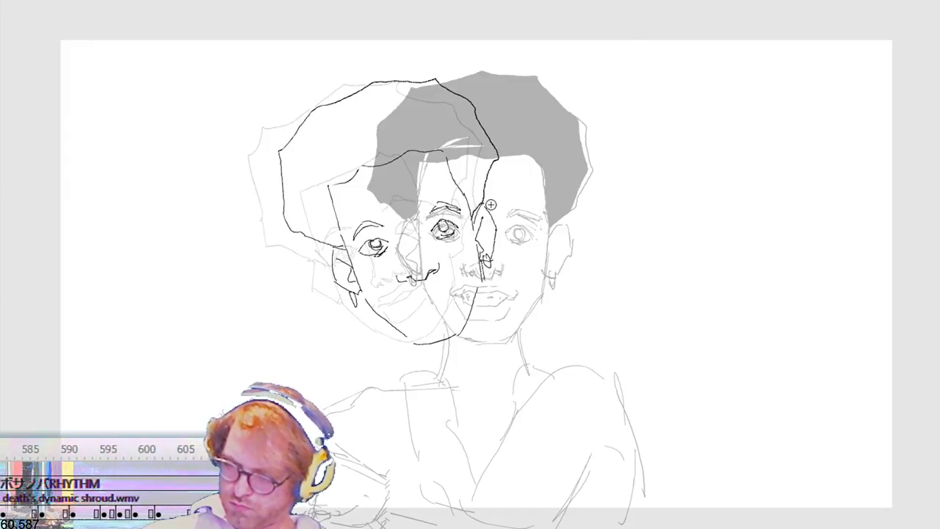
left_click_drag(501, 185, 490, 201)
left_click_drag(332, 256, 305, 251)
left_click_drag(304, 219, 334, 247)
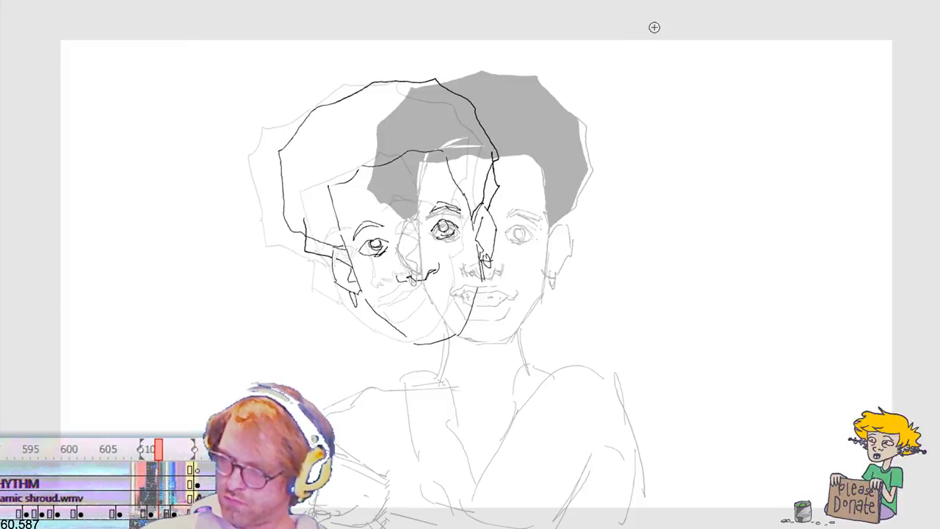
Step: Close and fill the remaining hair gaps beside both ears black on the front-facing frame, and check playback
key(".")
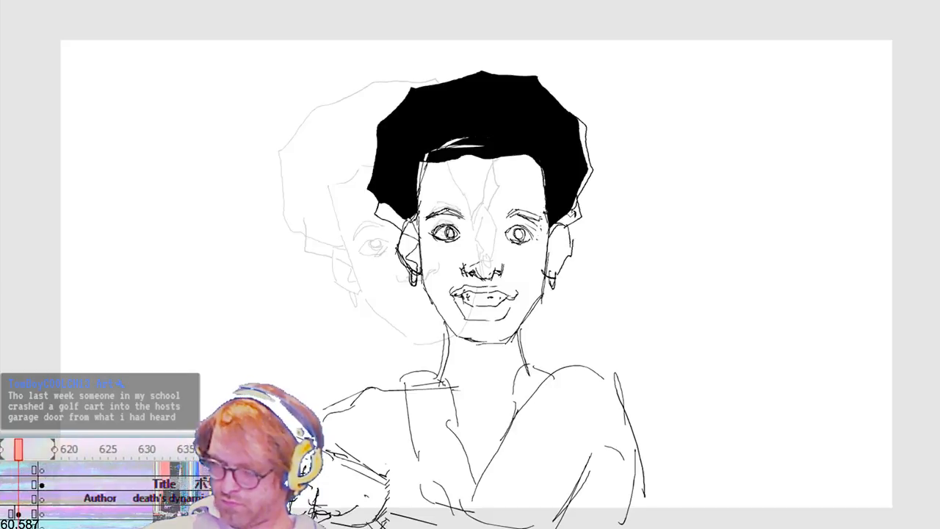
left_click_drag(578, 221, 568, 213)
left_click(553, 224)
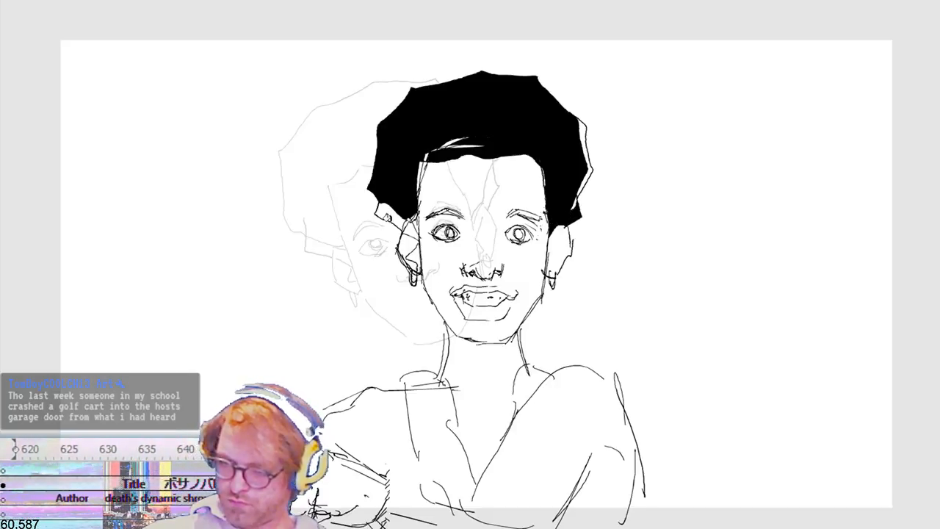
left_click(387, 219)
key("Return")
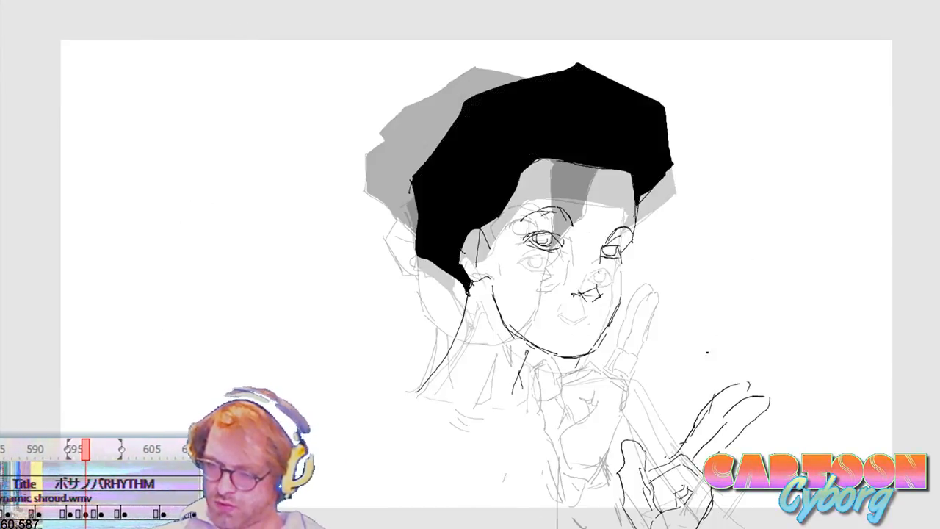
Step: Try to narrow the front half of the turned head on the lowered-hand frame by transforming a selected region
mouse_move(728, 51)
left_mouse_down()
mouse_move(635, 184)
mouse_move(539, 391)
left_mouse_up()
key("ctrl+t")
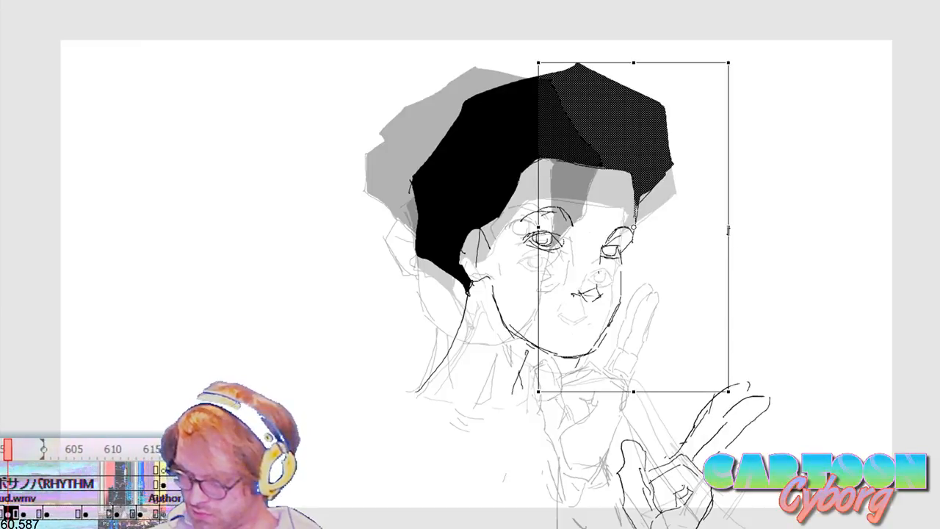
left_click_drag(728, 230, 701, 230)
key("Return")
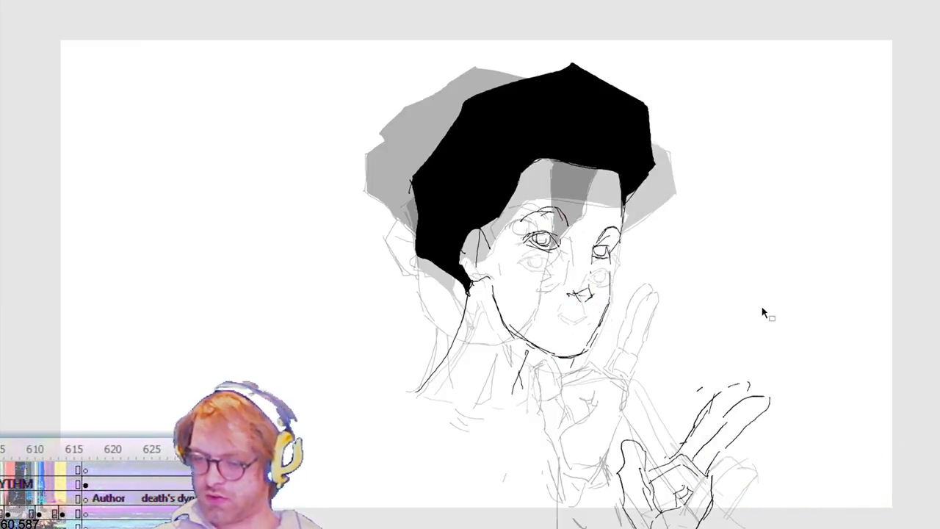
left_click_drag(754, 33, 395, 361)
key("ctrl+z")
key("ctrl+z")
key("ctrl+z")
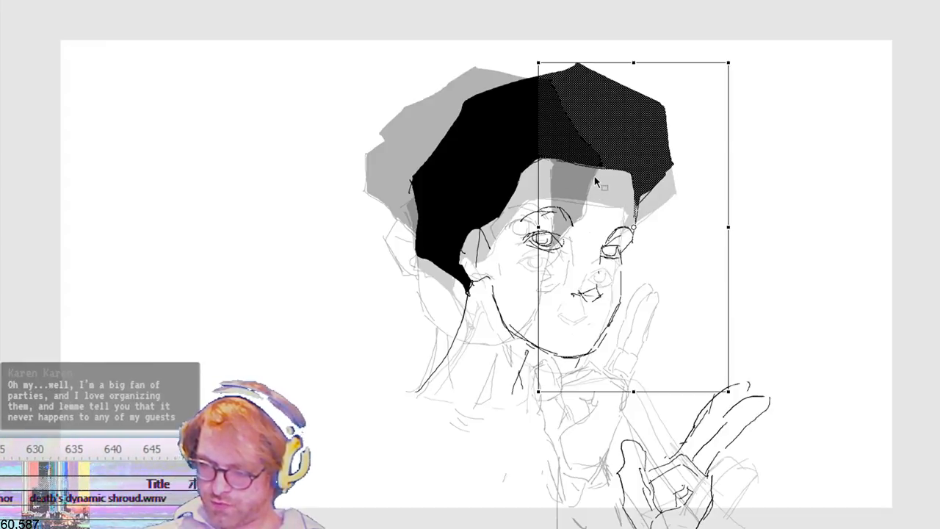
left_click_drag(404, 67, 548, 424)
key("b")
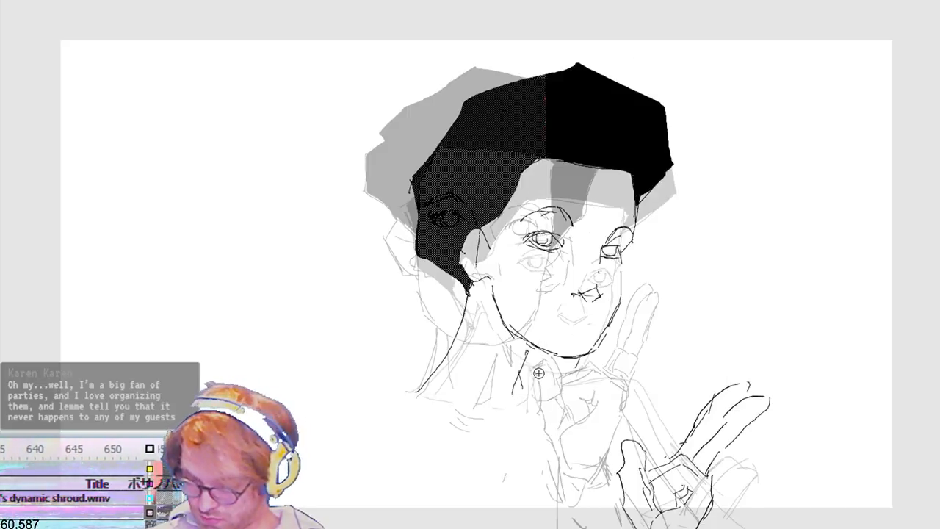
Step: Draw both neck lines and the line across the shoulder on the tilted-head frame over the ghosted body
key("comma")
key("comma")
key("comma")
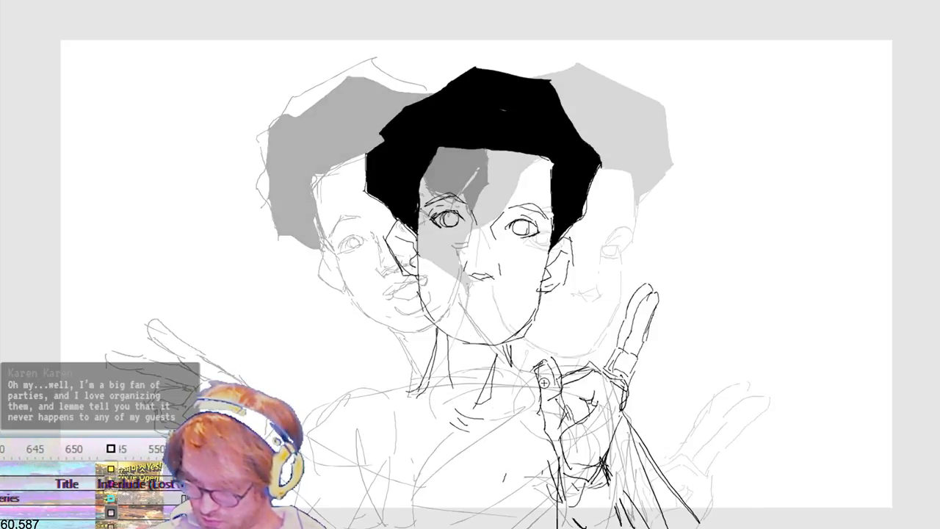
key("comma")
key("period")
key("comma")
key("comma")
key("period")
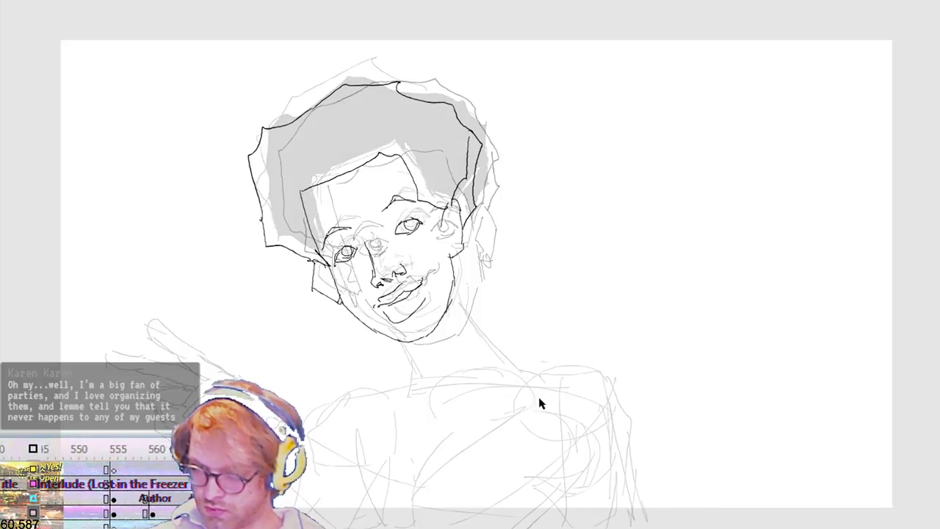
mouse_move(404, 350)
left_mouse_down()
mouse_move(417, 376)
mouse_move(403, 400)
left_mouse_up()
mouse_move(454, 297)
left_mouse_down()
mouse_move(515, 366)
mouse_move(546, 382)
left_mouse_up()
left_click_drag(524, 377, 619, 417)
Step: Trace the folded arm, the outer arm contour, the collarbone mark and the opposite shoulder line on the tilted-head frame
left_click_drag(602, 373, 554, 474)
mouse_move(551, 433)
left_mouse_down()
mouse_move(501, 432)
mouse_move(430, 497)
left_mouse_up()
left_click_drag(591, 470, 525, 518)
left_click_drag(548, 505, 595, 462)
left_click_drag(615, 411, 638, 527)
left_click_drag(411, 413, 416, 418)
left_click_drag(408, 383, 352, 402)
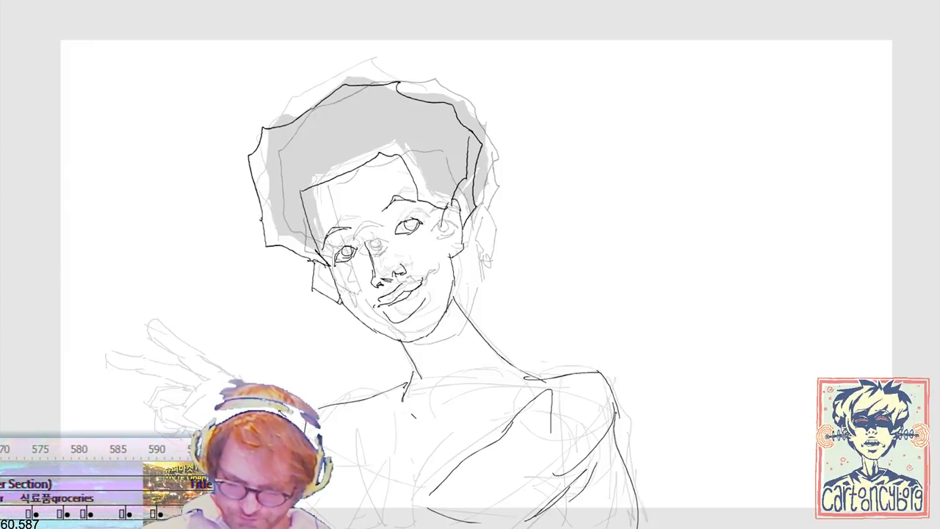
Step: Trace the raised hand and its spread fingers on the tilted-head frame, adding an extra finger line
mouse_move(188, 346)
left_mouse_down()
mouse_move(139, 327)
mouse_move(212, 375)
mouse_move(178, 381)
left_mouse_up()
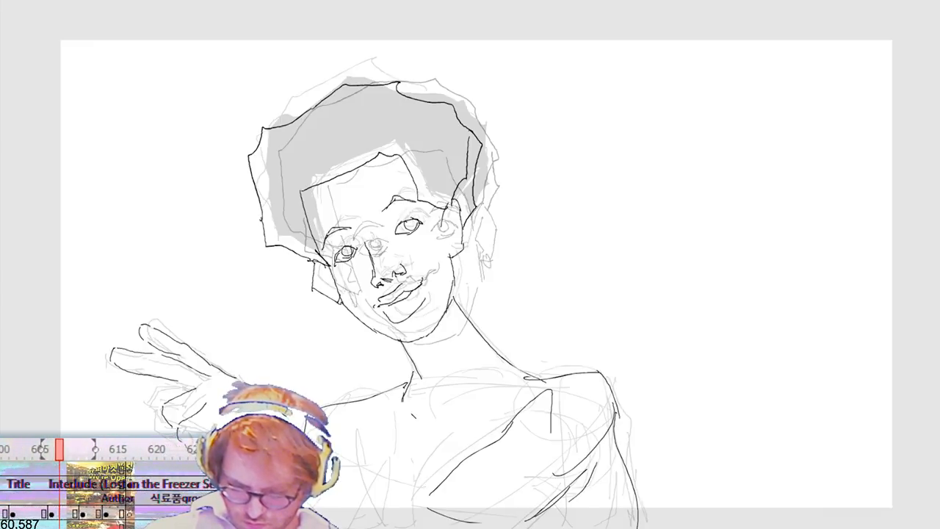
mouse_move(173, 385)
left_mouse_down()
mouse_move(127, 381)
mouse_move(112, 357)
left_mouse_up()
left_click_drag(177, 365, 116, 358)
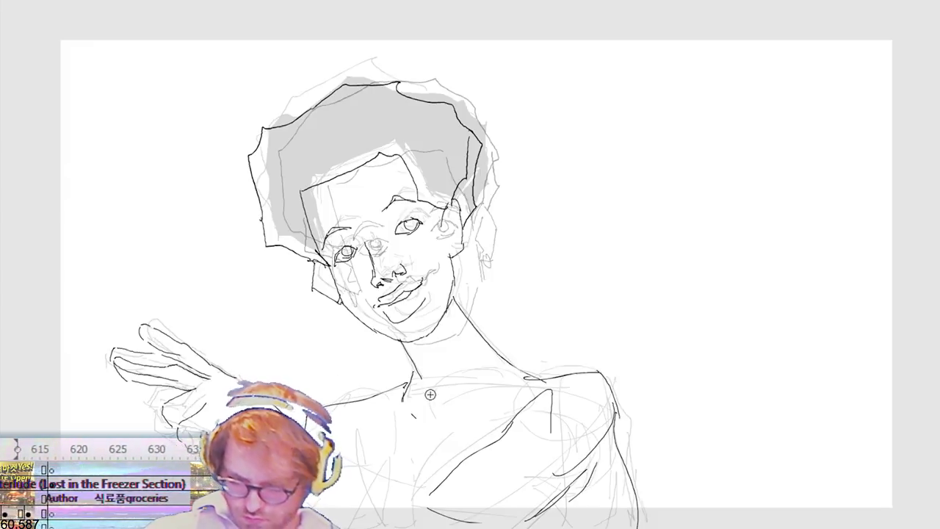
Step: Select the newly drawn hand and shift it slightly downward and to the right of the ghosted hand
mouse_move(89, 304)
left_mouse_down()
mouse_move(290, 488)
mouse_move(323, 486)
left_mouse_up()
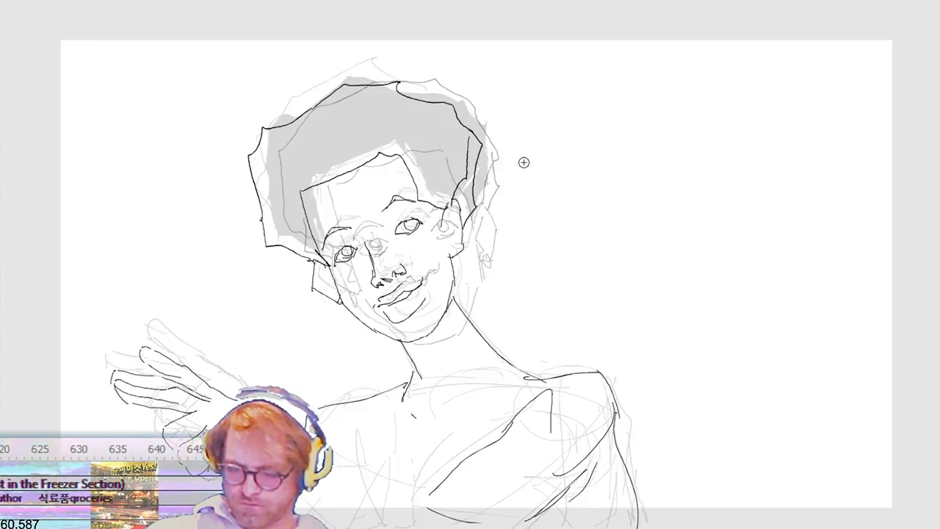
key("shift+Right")
key("shift+Right")
Step: Step through the neighbouring frames and play back the animation to check the new body and hand drawing
key("comma")
key("comma")
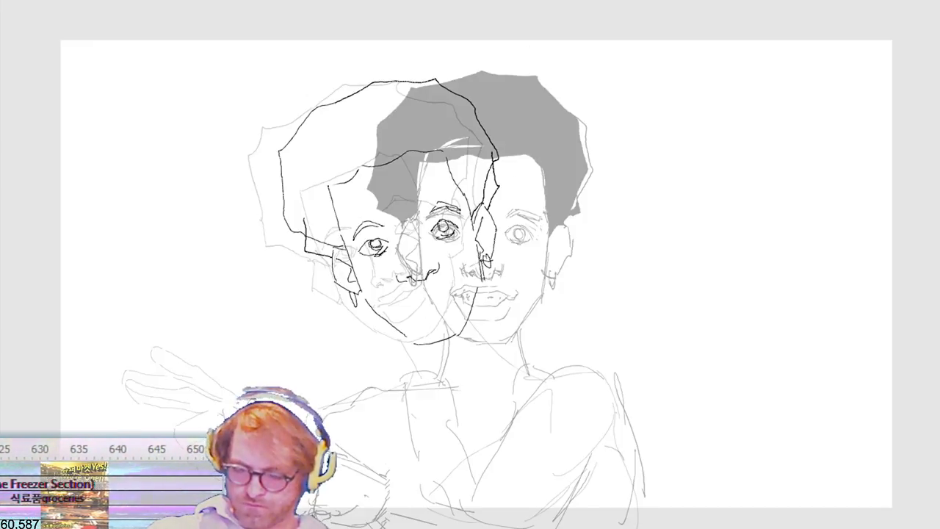
key("comma")
key("comma")
key("comma")
key("comma")
key("comma")
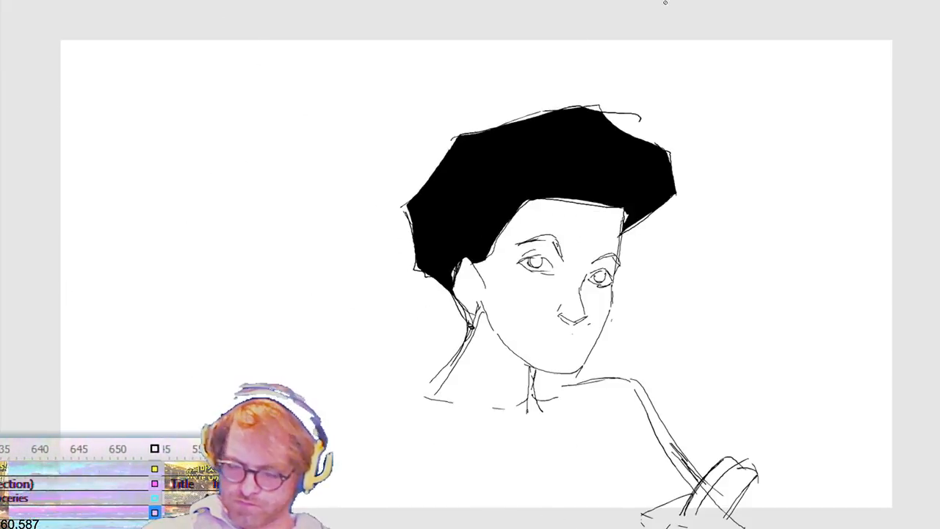
key("Return")
key("period")
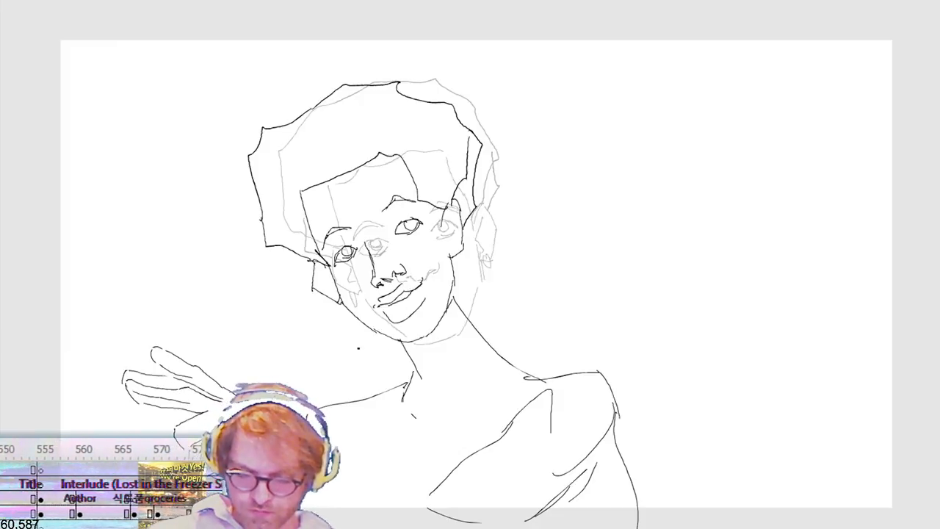
key("ctrl+z")
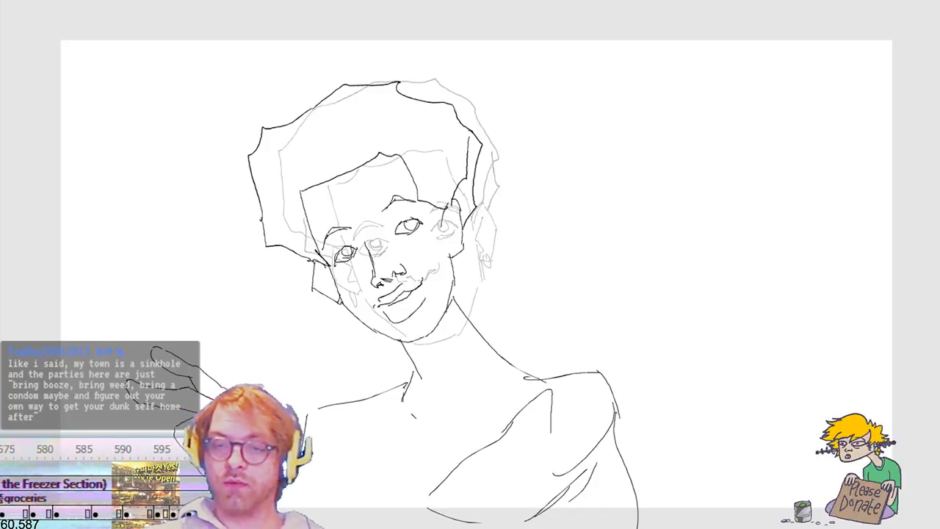
key("Return")
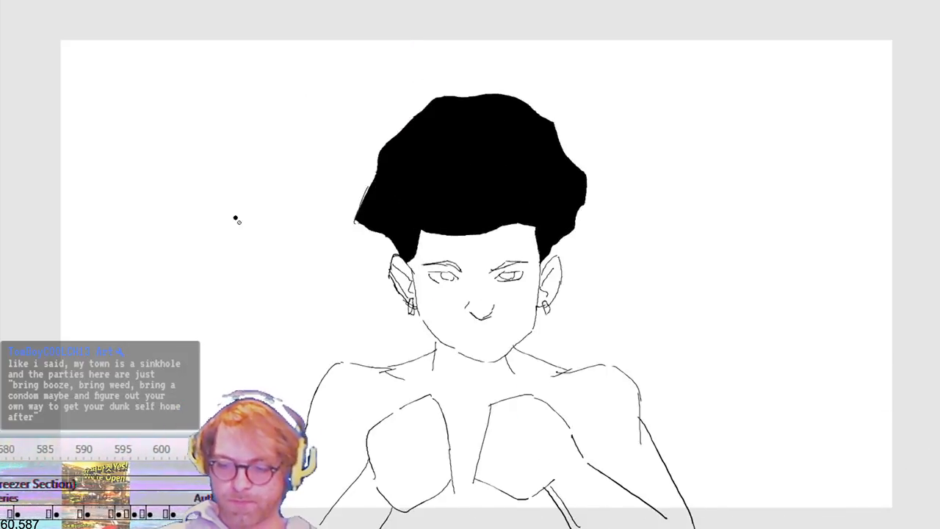
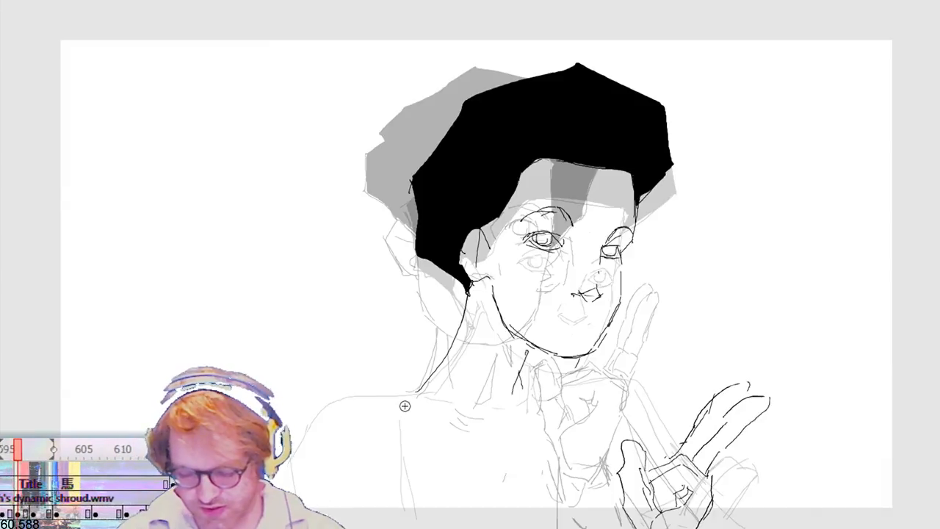
Step: Draw the shoulder line and torso side in black over the sketch in the turned-head frame and the front-facing frame
left_click_drag(419, 391, 351, 399)
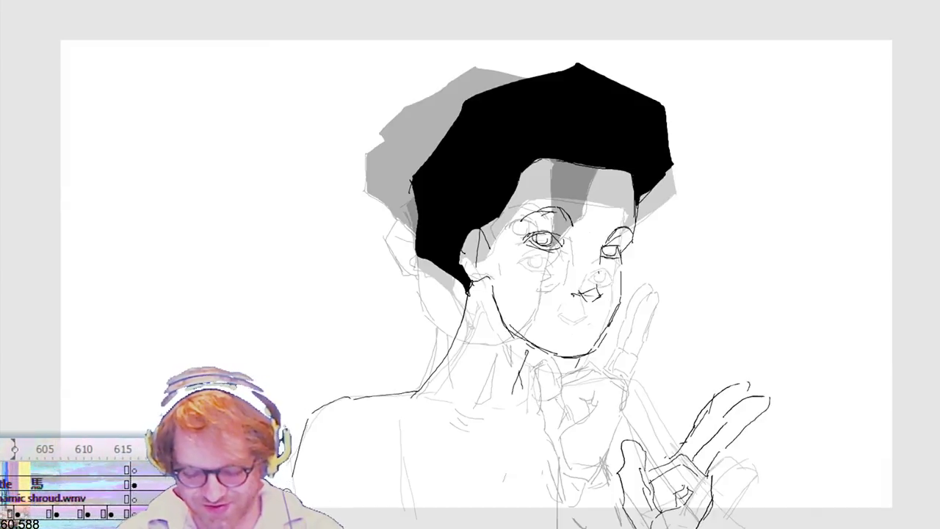
mouse_move(519, 389)
left_mouse_down()
mouse_move(609, 378)
mouse_move(657, 435)
left_mouse_up()
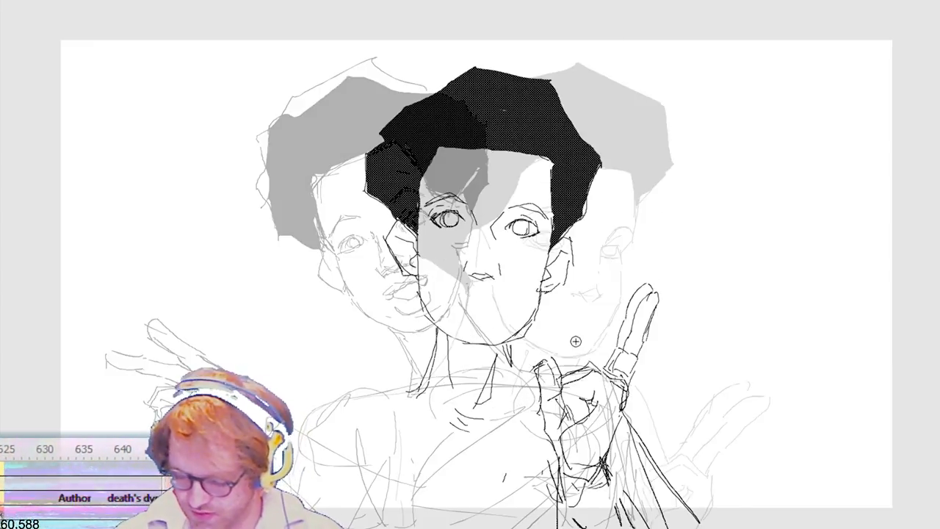
left_click_drag(417, 386, 331, 401)
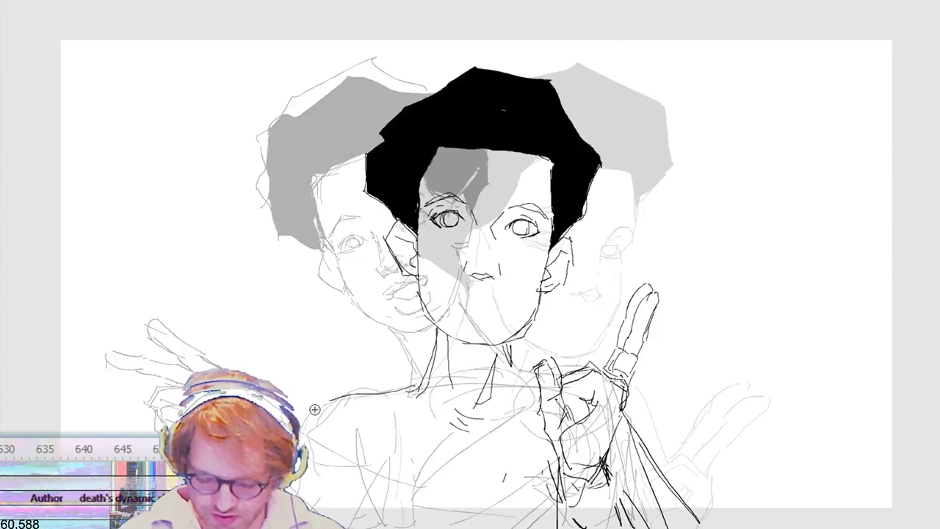
left_click_drag(382, 443, 384, 526)
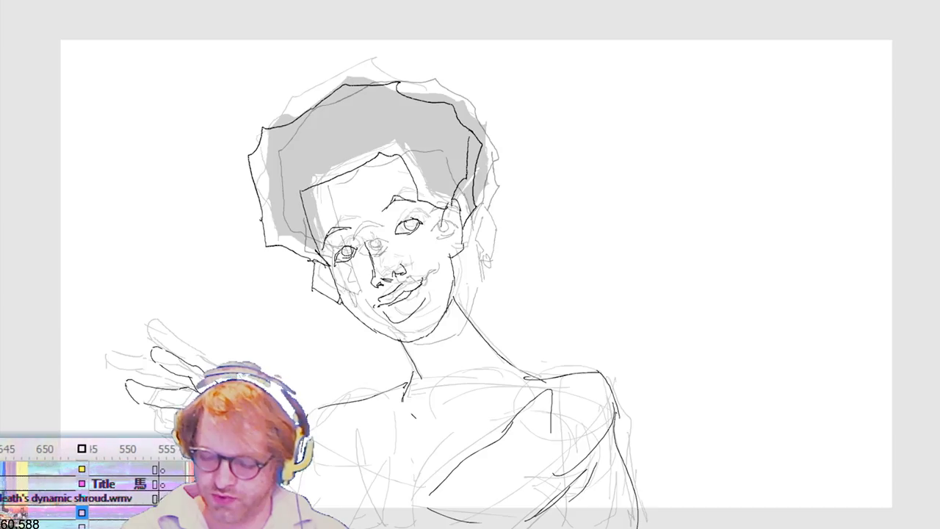
Step: Sketch the folded forearm in the tilted-head frame and the shoulder and upper arm in the frame with unfilled hair
mouse_move(377, 475)
left_mouse_down()
mouse_move(422, 491)
mouse_move(324, 512)
left_mouse_up()
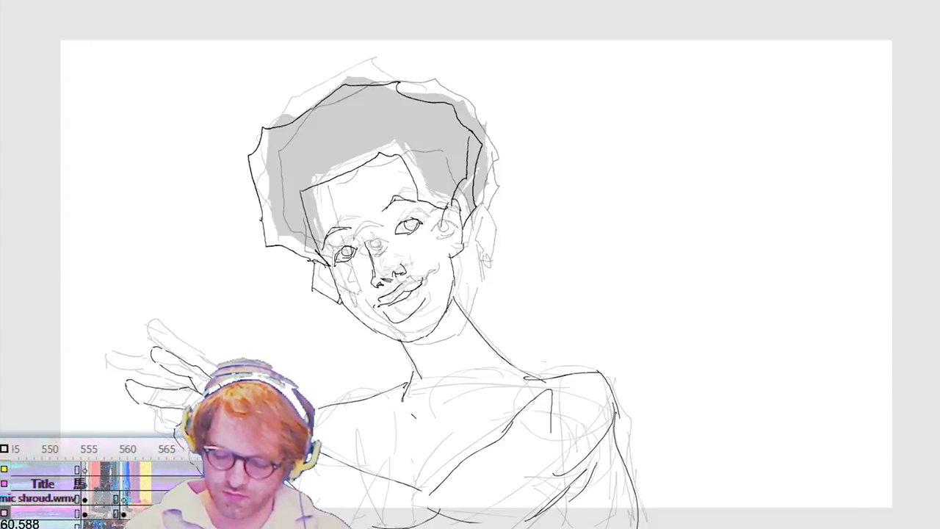
left_click_drag(366, 438, 375, 478)
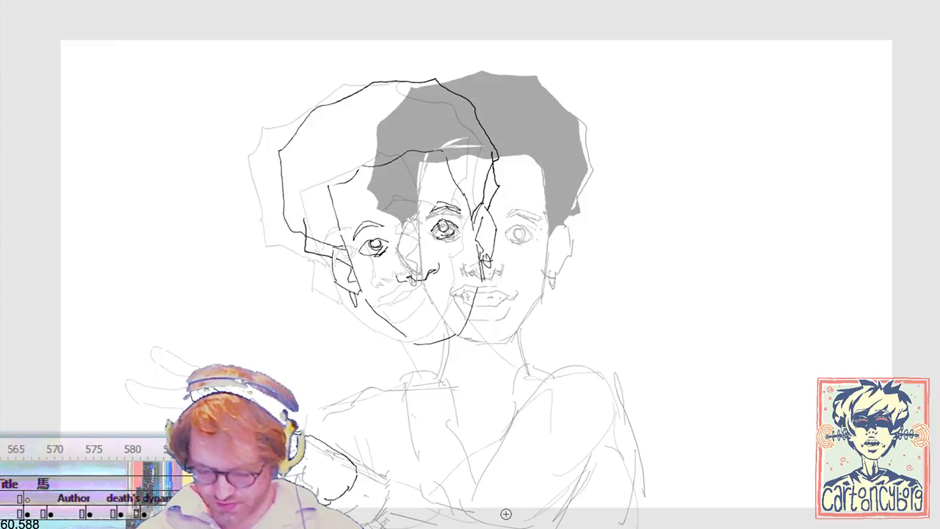
mouse_move(440, 509)
left_mouse_down()
mouse_move(528, 395)
mouse_move(594, 367)
mouse_move(621, 433)
mouse_move(590, 514)
left_mouse_up()
left_click_drag(604, 481, 589, 520)
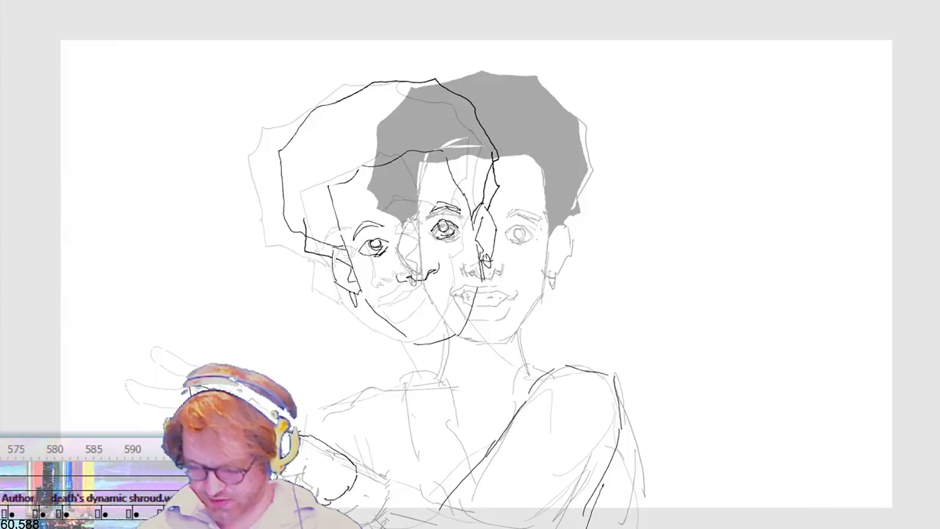
left_click_drag(621, 436, 636, 519)
key("ctrl+z")
left_click_drag(621, 430, 649, 521)
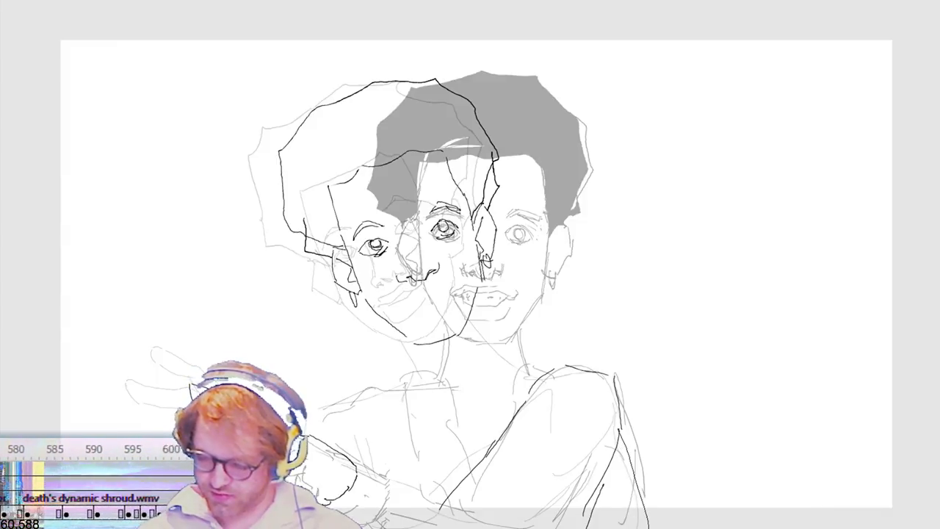
Step: Rework the neck edge and draw the neckline across the chest in the unfilled-hair frame
mouse_move(528, 375)
left_mouse_down()
mouse_move(474, 318)
mouse_move(529, 376)
mouse_move(475, 297)
mouse_move(494, 346)
left_mouse_up()
key("ctrl+z")
key("ctrl+z")
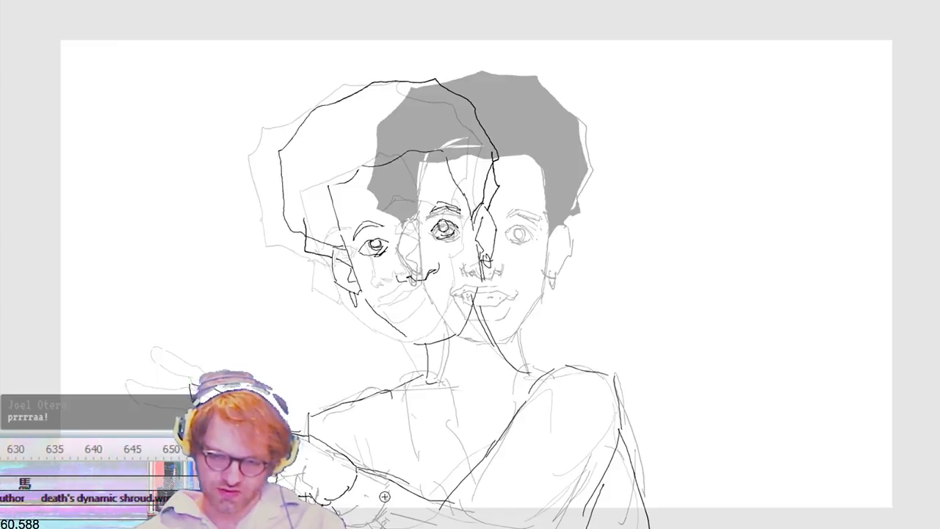
mouse_move(425, 391)
left_mouse_down()
mouse_move(458, 407)
mouse_move(507, 404)
left_mouse_up()
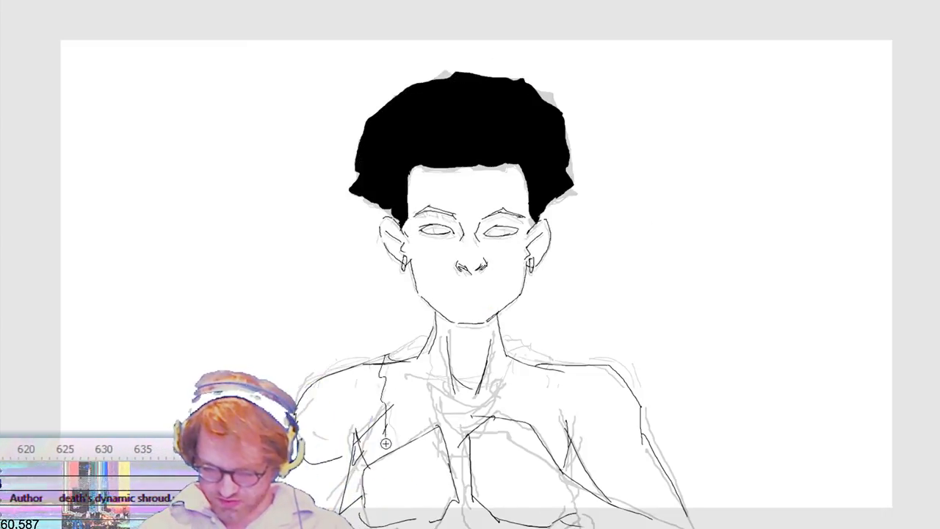
Step: Draw the collar and strap edges between neck and shoulder in the front-facing frame with the hands before the chest
left_click_drag(386, 444, 391, 446)
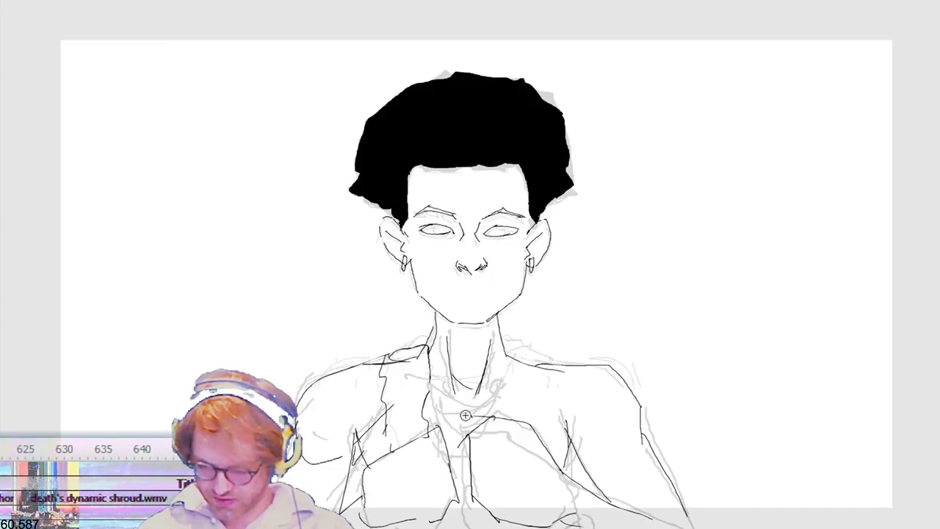
left_click_drag(496, 401, 491, 422)
left_click_drag(505, 354, 490, 403)
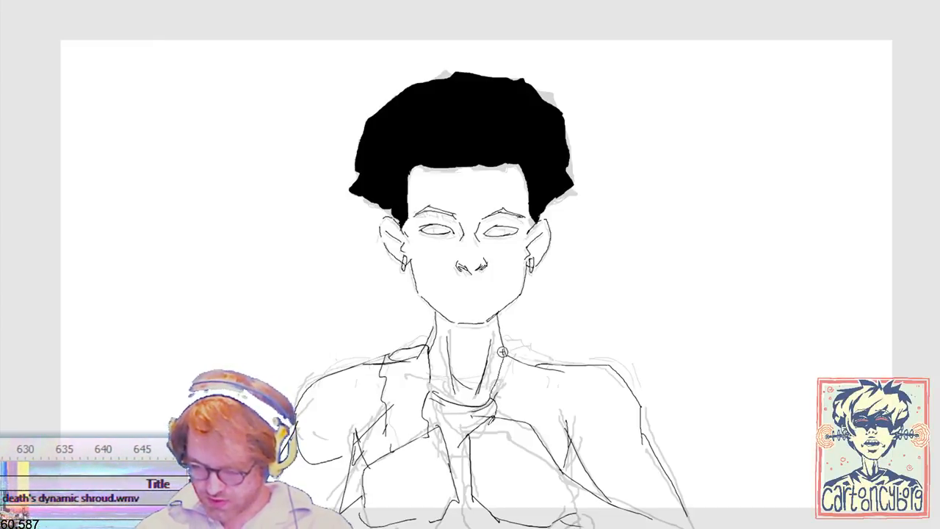
left_click_drag(548, 365, 547, 418)
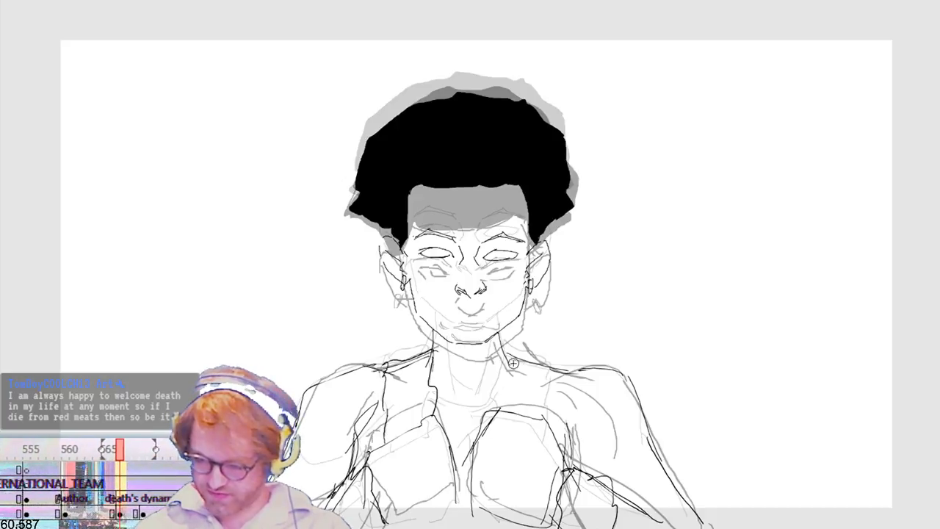
Step: Draw both edges of the shoulder strap and a curved neckline in the frame where the head begins to lower
left_click_drag(505, 358, 498, 415)
left_click_drag(547, 359, 552, 405)
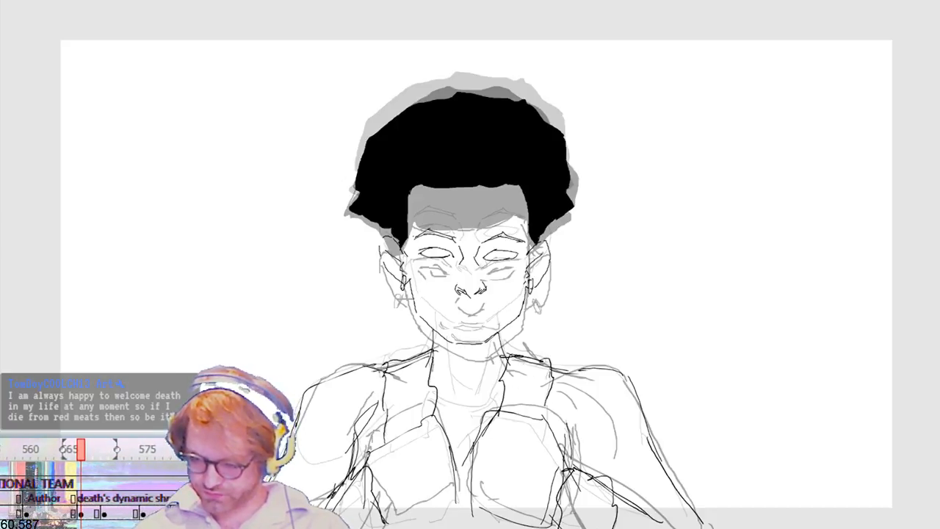
left_click_drag(435, 394, 497, 401)
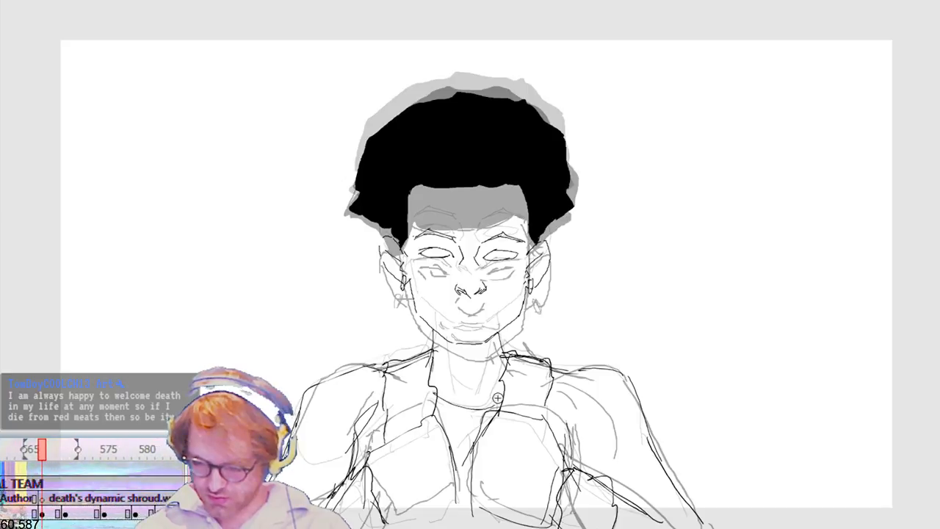
left_click_drag(433, 409, 500, 411)
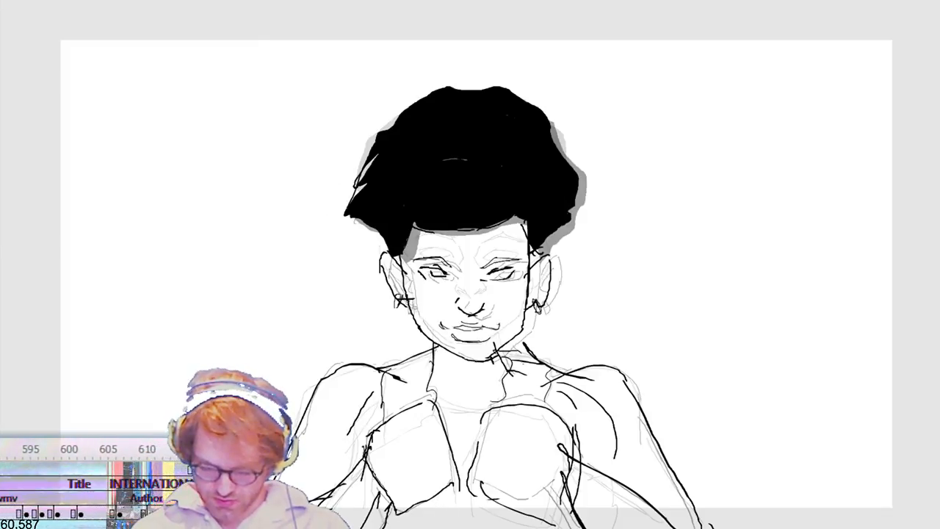
Step: Add strokes around the raised fist and its forearm in the lowered-head pose
left_click_drag(501, 500, 461, 500)
left_click_drag(528, 457, 545, 500)
left_click_drag(536, 455, 556, 459)
left_click_drag(570, 523, 582, 476)
left_click_drag(522, 426, 531, 435)
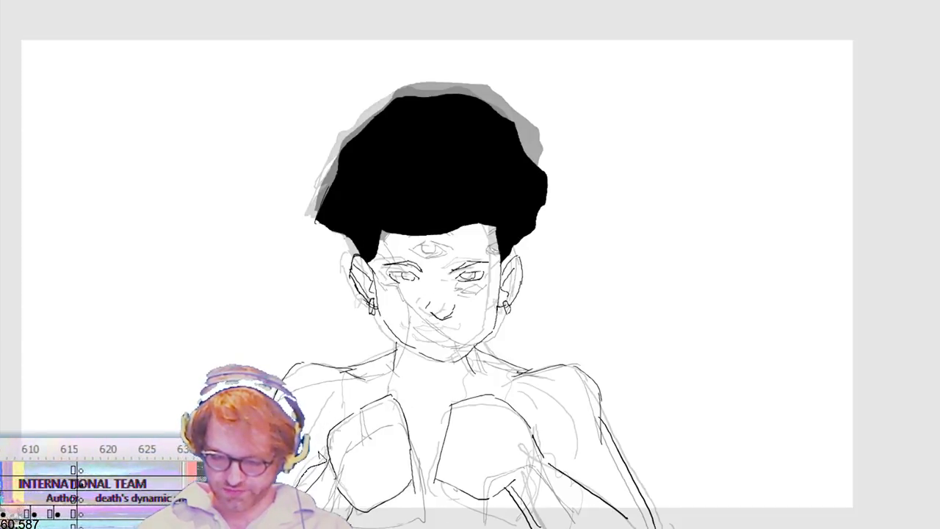
Step: Draw the strap edges over the shoulder and touch up the raised fists in the following lowered-head frame
left_click_drag(354, 512, 337, 512)
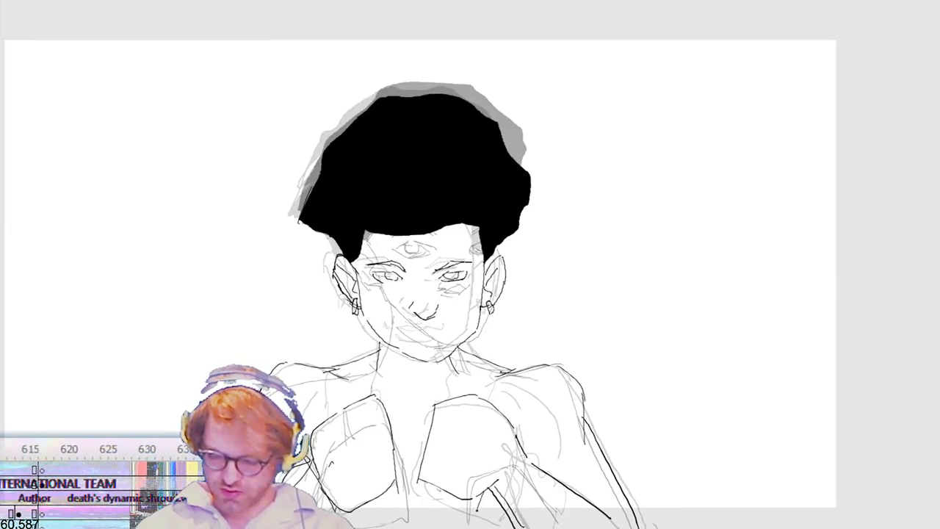
mouse_move(517, 448)
left_mouse_down()
mouse_move(507, 482)
mouse_move(561, 505)
mouse_move(554, 470)
left_mouse_up()
left_click_drag(379, 373, 383, 402)
left_click_drag(330, 366, 325, 413)
left_click_drag(380, 348, 380, 373)
mouse_move(450, 398)
left_mouse_down()
mouse_move(456, 370)
mouse_move(501, 379)
mouse_move(501, 412)
left_mouse_up()
left_click_drag(400, 509, 396, 485)
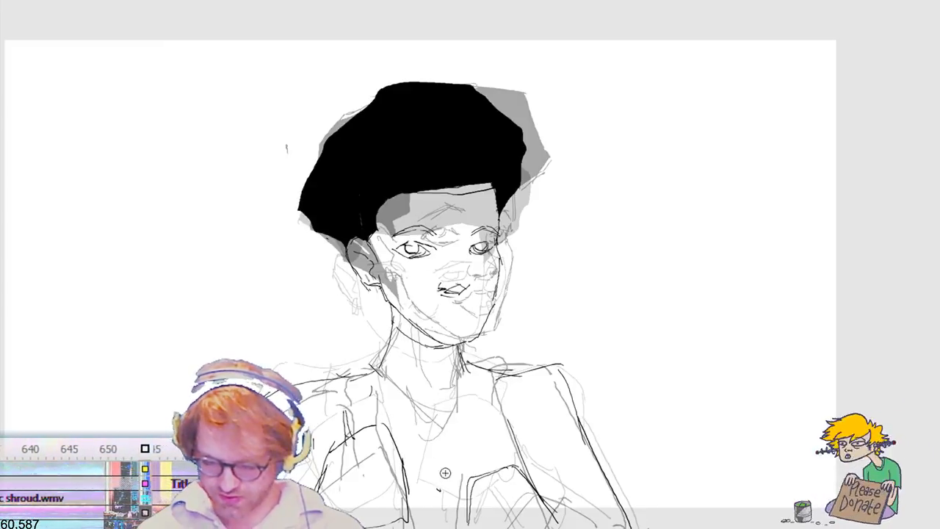
Step: Draw the vest's inner and outer edges from the shoulders down the chest in the first three-quarter-view frame
mouse_move(396, 443)
left_mouse_down()
mouse_move(380, 398)
mouse_move(379, 357)
left_mouse_up()
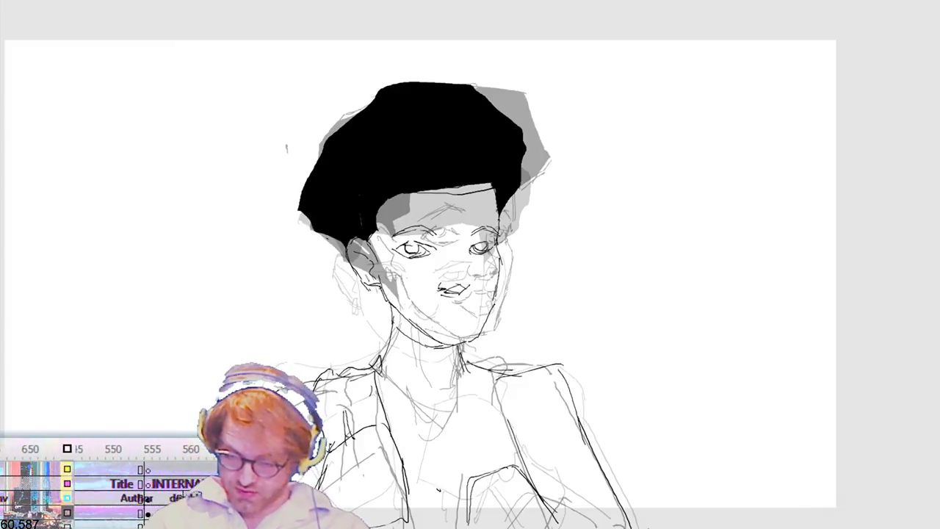
left_click_drag(471, 366, 467, 476)
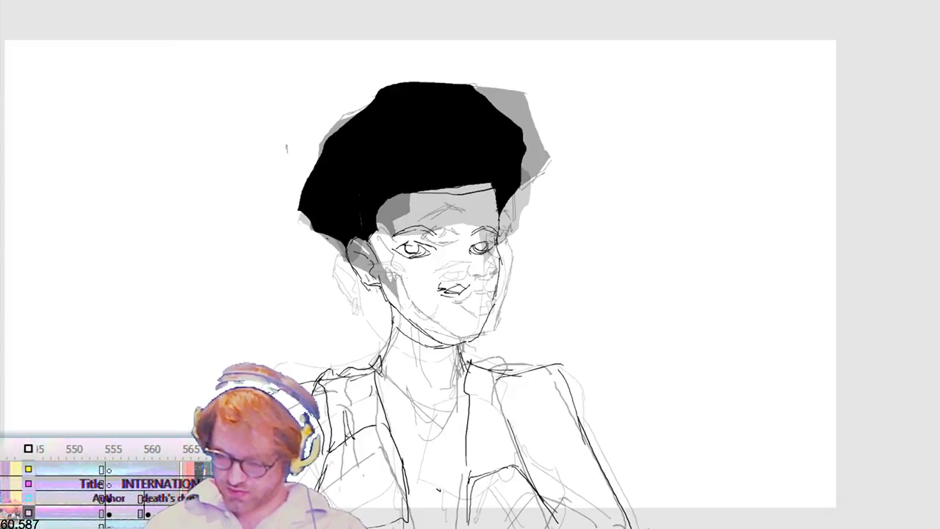
left_click_drag(513, 378, 498, 482)
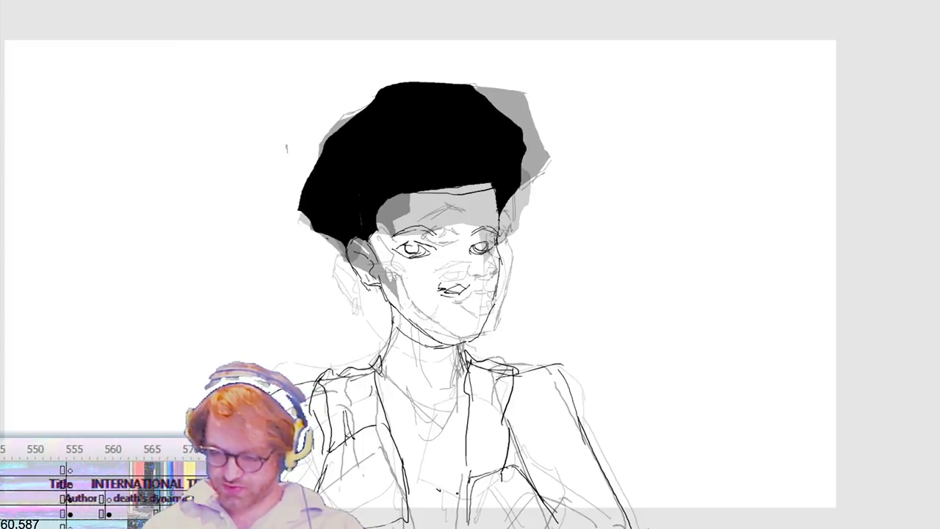
left_click_drag(462, 424, 450, 528)
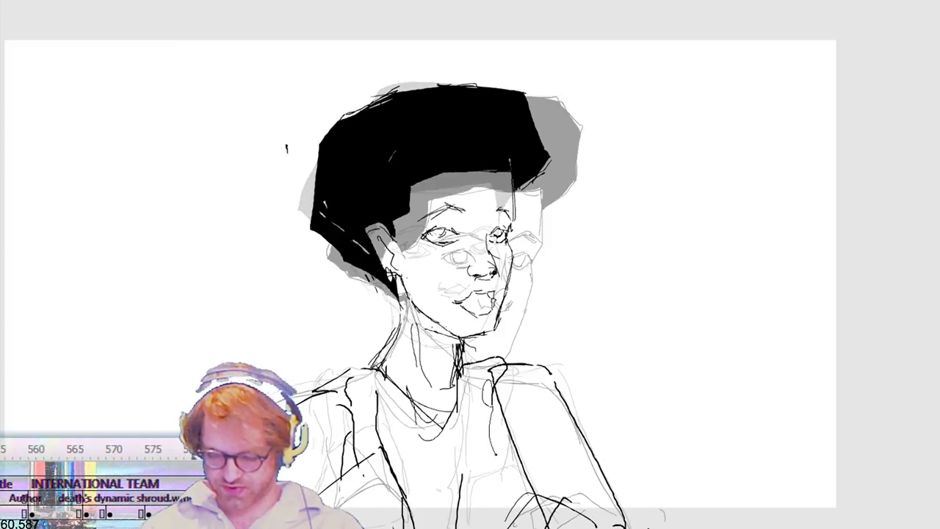
Step: Continue the vest's front panels and shoulder seam in the next frame of the head turn
left_click_drag(495, 454, 505, 520)
left_click_drag(491, 381, 504, 470)
left_click_drag(457, 408, 449, 517)
left_click_drag(462, 373, 451, 460)
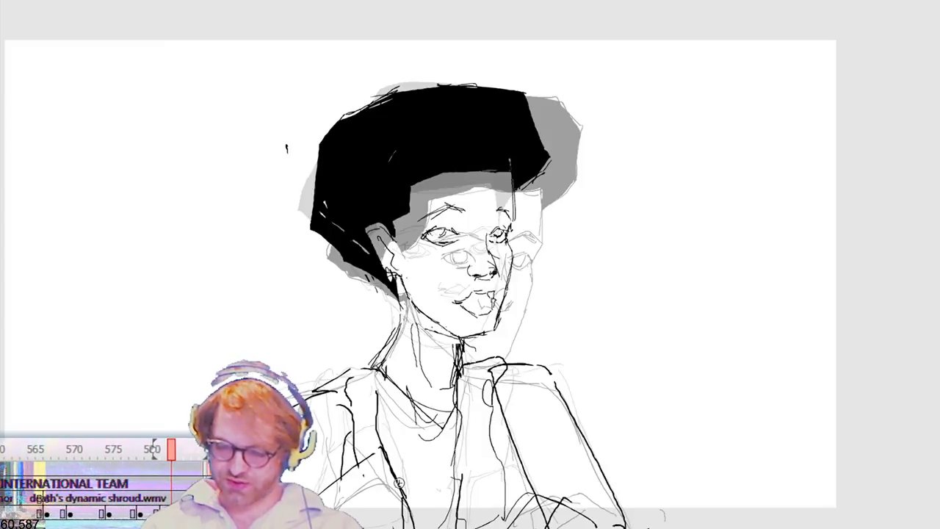
left_click_drag(384, 376, 393, 422)
left_click_drag(384, 362, 340, 387)
left_click_drag(388, 412, 389, 466)
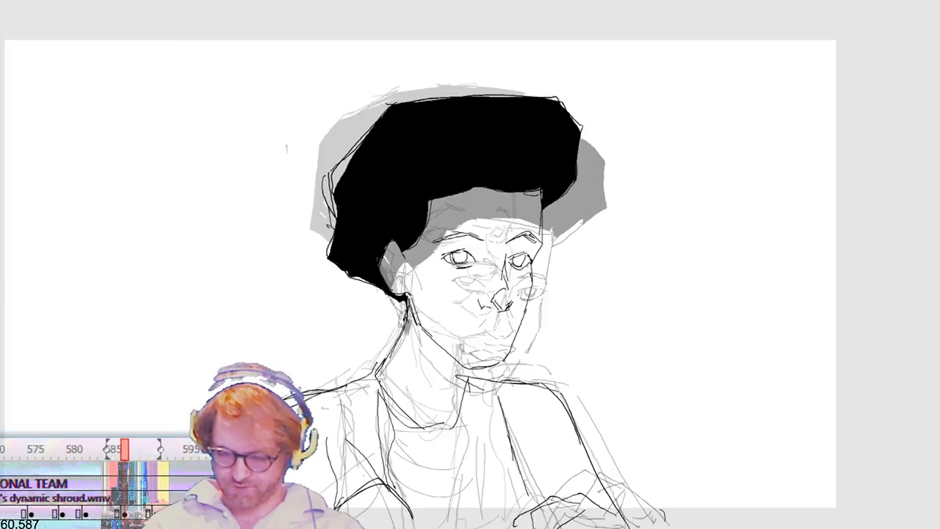
Step: Draw the vest's two front panels and the shirt neckline in the frame where the turned head dips
left_click_drag(380, 385, 396, 486)
left_click_drag(466, 387, 451, 452)
left_click_drag(457, 401, 452, 520)
left_click_drag(508, 463, 510, 512)
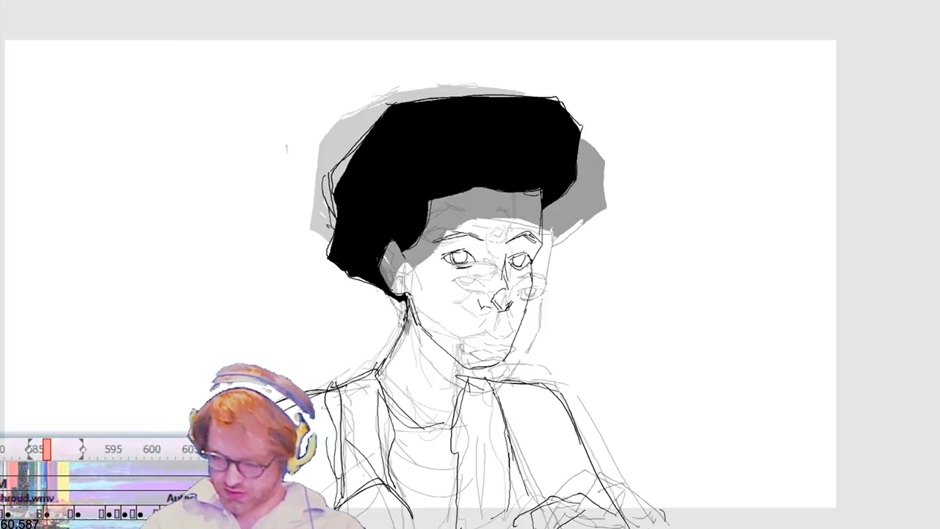
left_click_drag(403, 426, 457, 431)
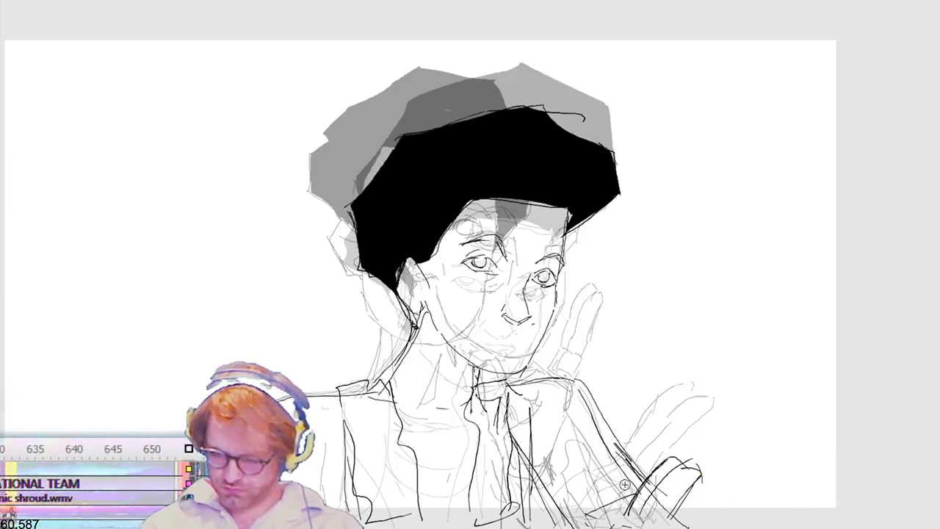
Step: Draw the open vest's panels and shoulder seam in the turned-head frame with the raised fingers
left_click_drag(374, 377, 407, 469)
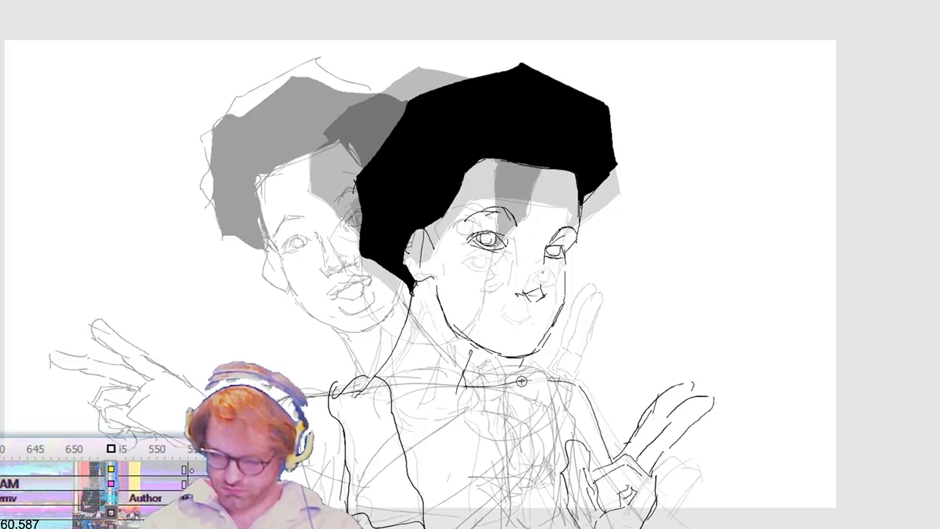
left_click_drag(469, 417, 494, 514)
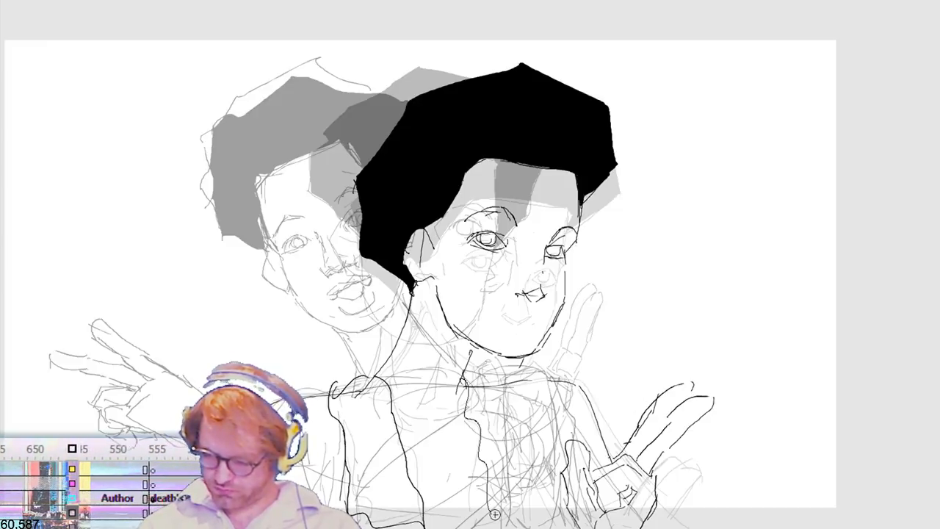
mouse_move(526, 385)
left_mouse_down()
mouse_move(461, 380)
mouse_move(555, 381)
left_mouse_up()
left_click_drag(552, 451, 556, 520)
Step: Flip back and forth through the neighbouring frames to compare the vest's position between poses
key("period")
key("comma")
key("comma")
key("period")
key("period")
key("period")
key("period")
key("period")
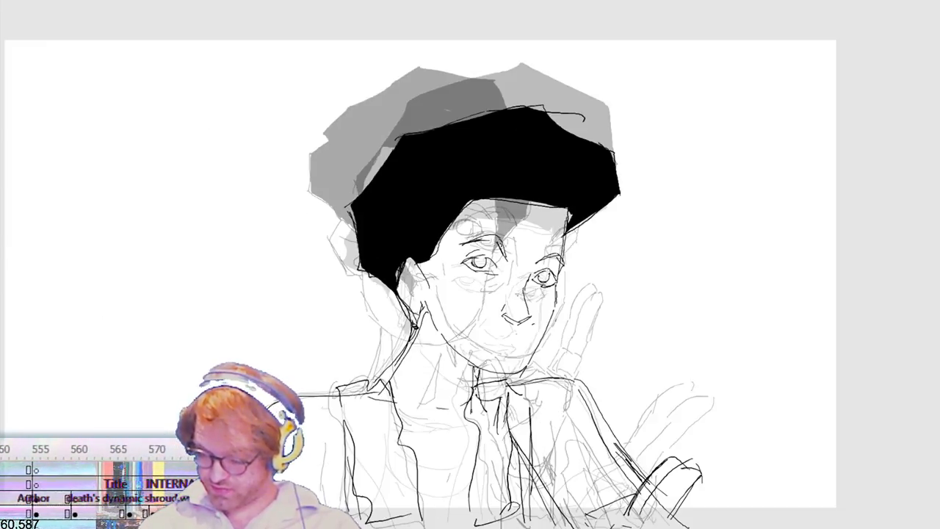
key("comma")
key("comma")
key("comma")
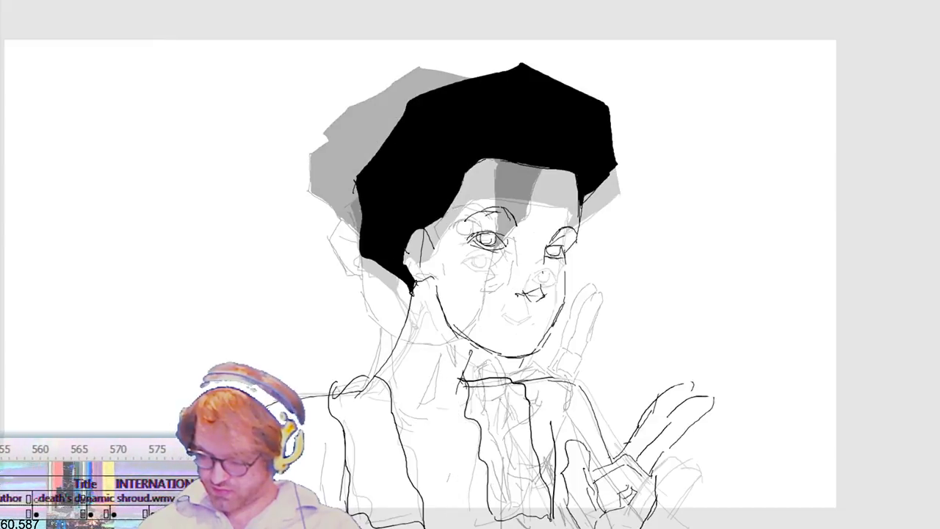
Step: Draw the vest's edges from the shoulders down the torso in the front-facing frame with the raised pointing hand
key("period")
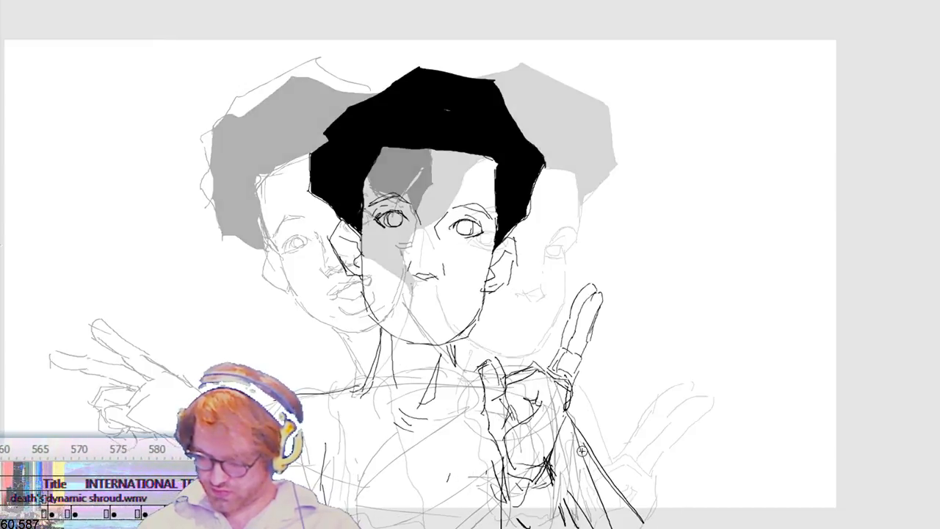
mouse_move(376, 386)
left_mouse_down()
mouse_move(416, 520)
mouse_move(360, 527)
left_mouse_up()
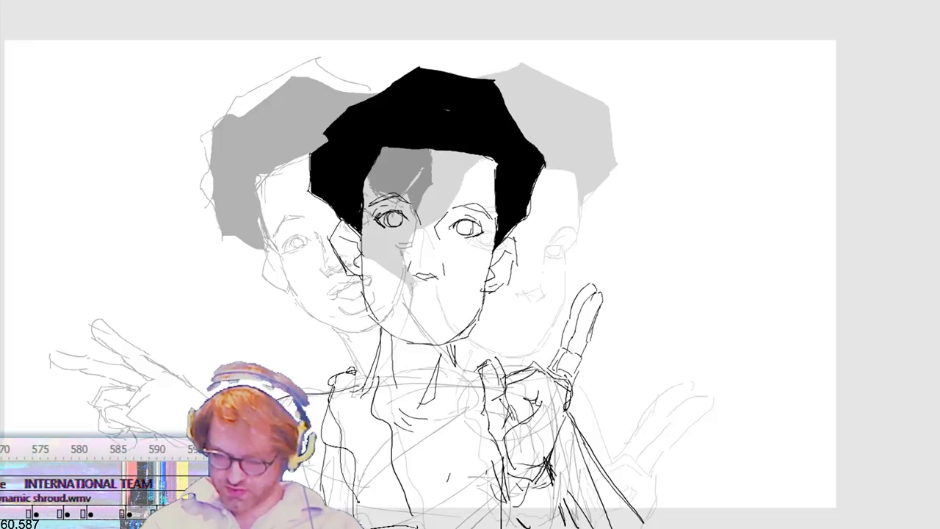
left_click_drag(457, 374, 470, 526)
scroll(476, 414, "right", 1)
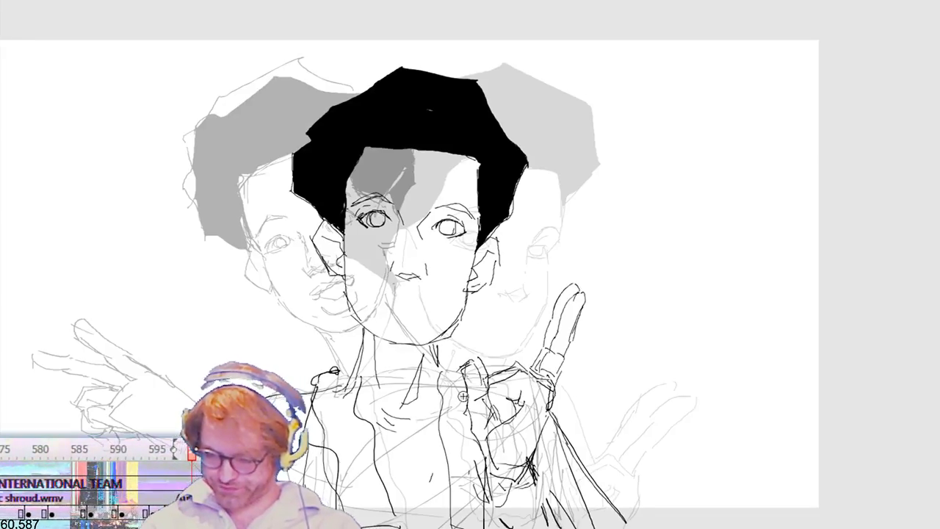
Step: Draw the vest's front edge from the neck down the chest in the frame with the tilted, line-only head
key("period")
key("period")
key("period")
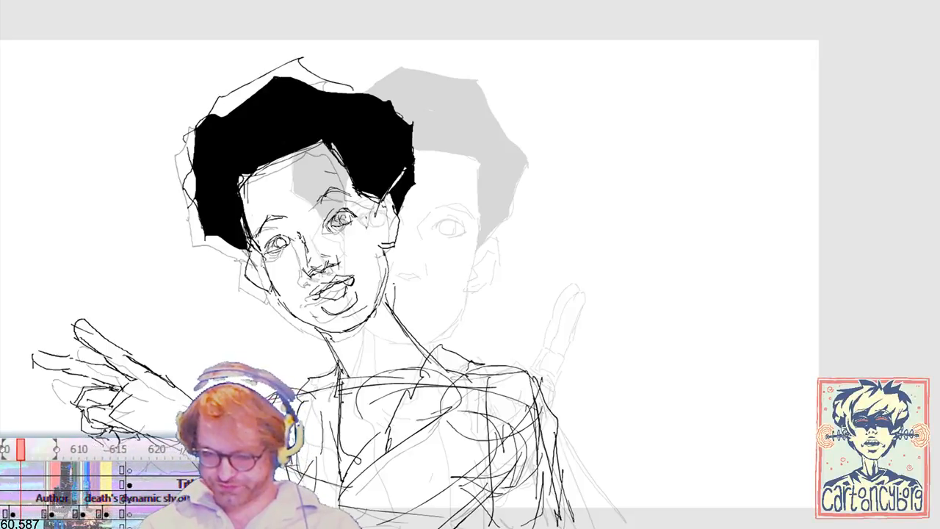
key(".")
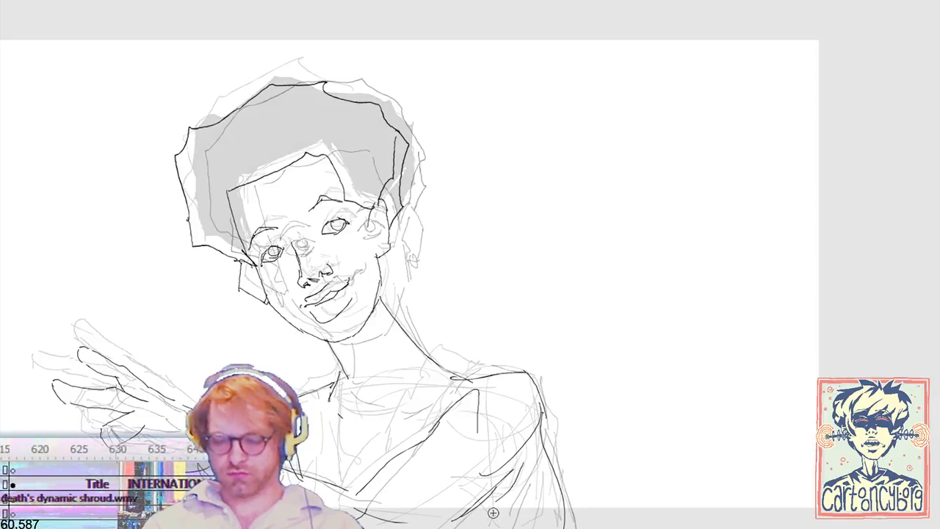
left_click_drag(436, 353, 378, 466)
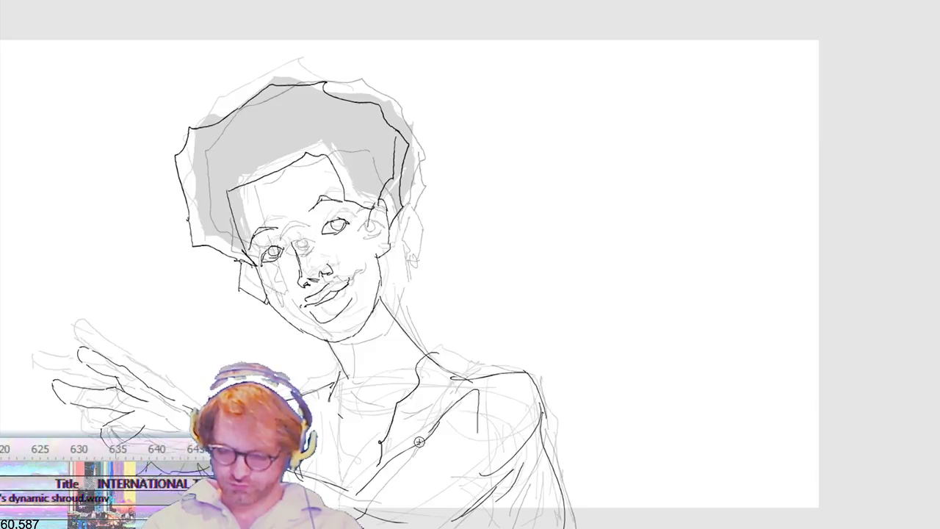
left_click_drag(415, 346, 470, 379)
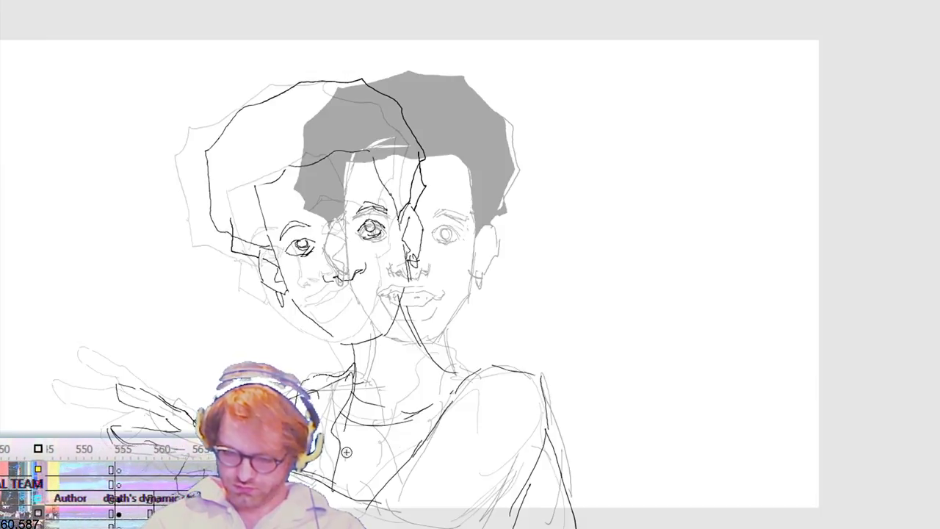
Step: Draw the vest's front edges and collar in the frames where the head swings back towards the front
left_click_drag(439, 358, 390, 476)
mouse_move(404, 445)
left_mouse_down()
mouse_move(419, 391)
mouse_move(457, 363)
left_mouse_up()
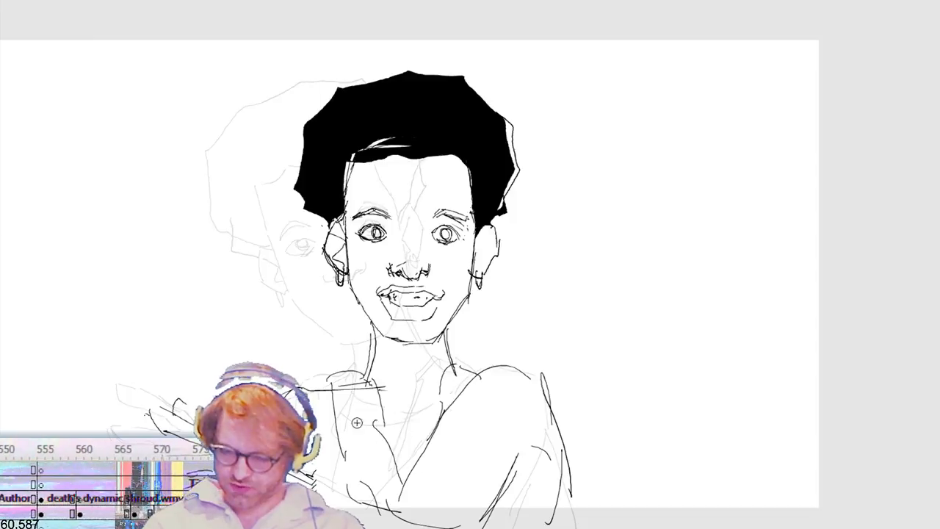
left_click_drag(377, 372, 379, 493)
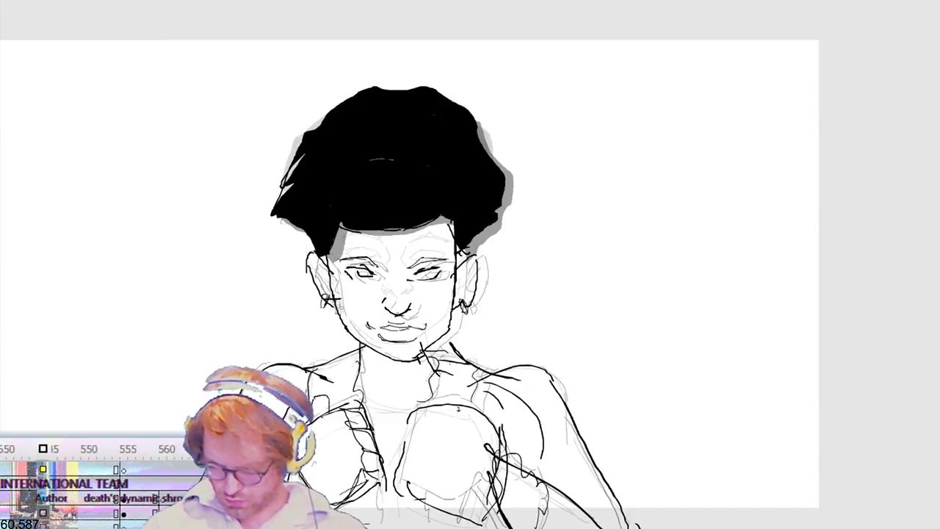
Step: Draw the curled fingers and knuckles on the raised fist in the front-facing frame with the lowered head
mouse_move(405, 443)
left_mouse_down()
mouse_move(431, 490)
mouse_move(450, 471)
left_mouse_up()
mouse_move(463, 428)
left_mouse_down()
mouse_move(451, 442)
mouse_move(470, 442)
mouse_move(411, 426)
left_mouse_up()
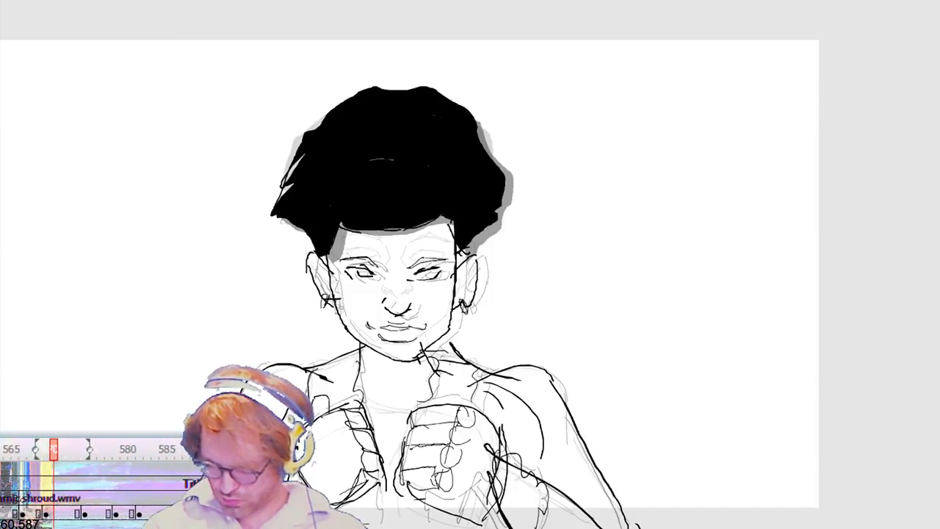
left_click_drag(408, 466, 447, 467)
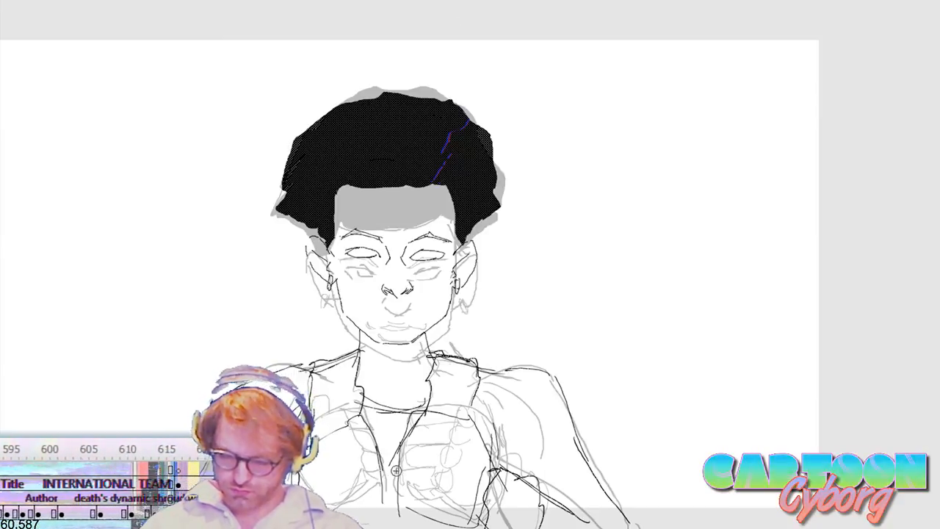
Step: Draw the curled fingers of both fists and the adjoining wrist line in the front-facing frame where the head starts rising
mouse_move(355, 431)
left_mouse_down()
mouse_move(366, 468)
mouse_move(374, 451)
left_mouse_up()
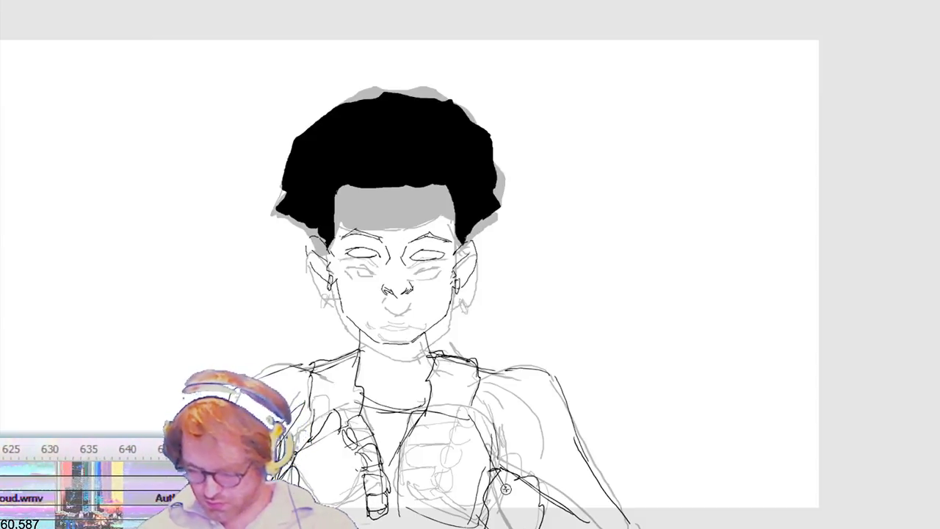
left_click_drag(455, 425, 443, 523)
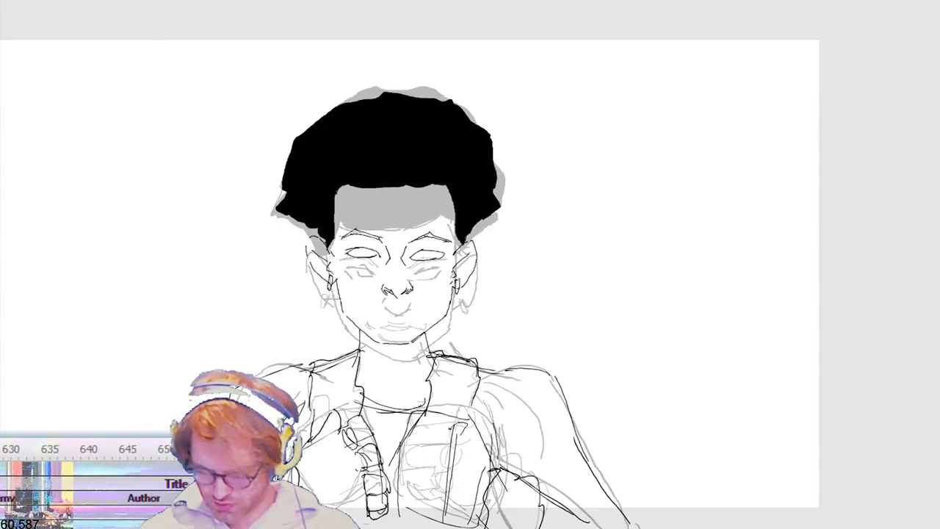
mouse_move(461, 448)
left_mouse_down()
mouse_move(445, 518)
mouse_move(448, 444)
mouse_move(403, 448)
mouse_move(449, 475)
left_mouse_up()
left_click_drag(406, 454, 448, 449)
left_click_drag(409, 503, 446, 503)
left_click_drag(405, 480, 437, 478)
left_click_drag(403, 508, 442, 528)
left_click_drag(466, 420, 500, 464)
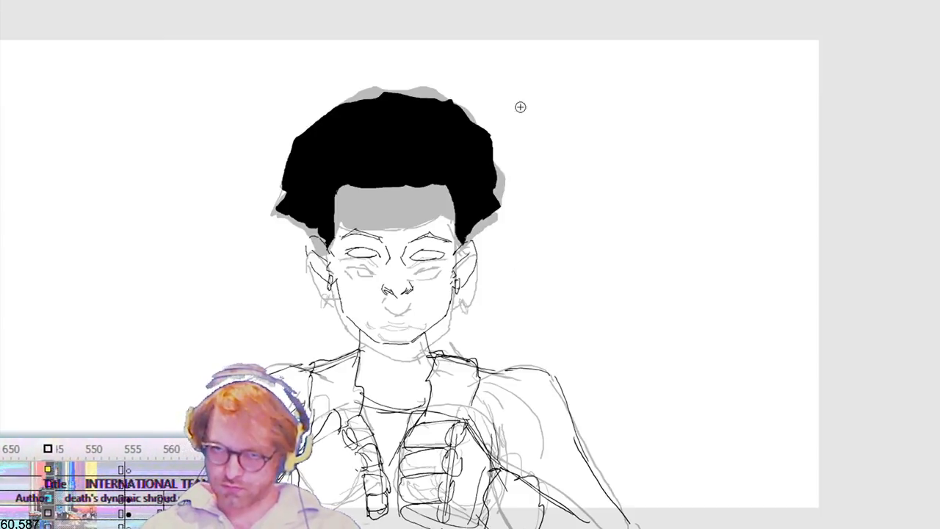
Step: Draw the curled fingers of both fists in the following frame, where the head is raised higher
key(".")
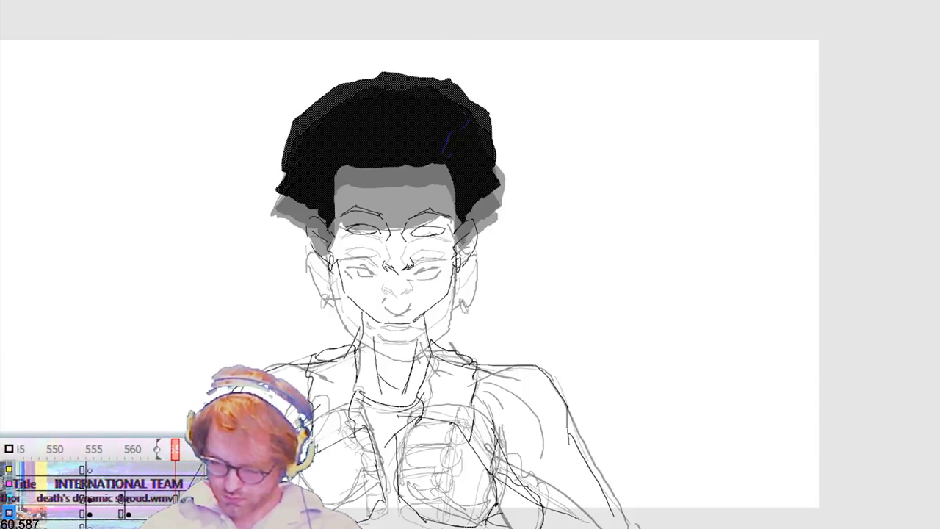
mouse_move(455, 428)
left_mouse_down()
mouse_move(439, 508)
mouse_move(445, 484)
left_mouse_up()
left_click_drag(440, 527, 443, 510)
mouse_move(449, 444)
left_mouse_down()
mouse_move(397, 456)
mouse_move(397, 492)
mouse_move(433, 508)
left_mouse_up()
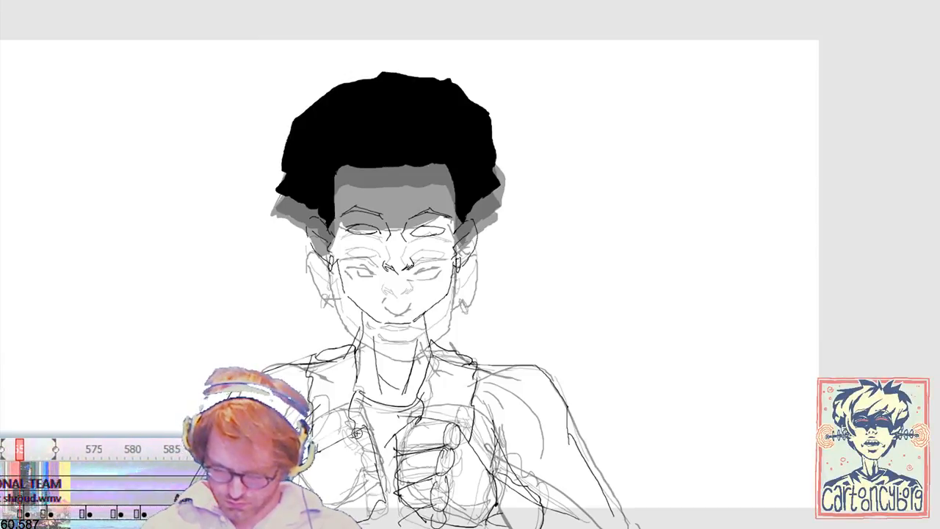
mouse_move(356, 455)
left_mouse_down()
mouse_move(381, 464)
mouse_move(379, 478)
left_mouse_up()
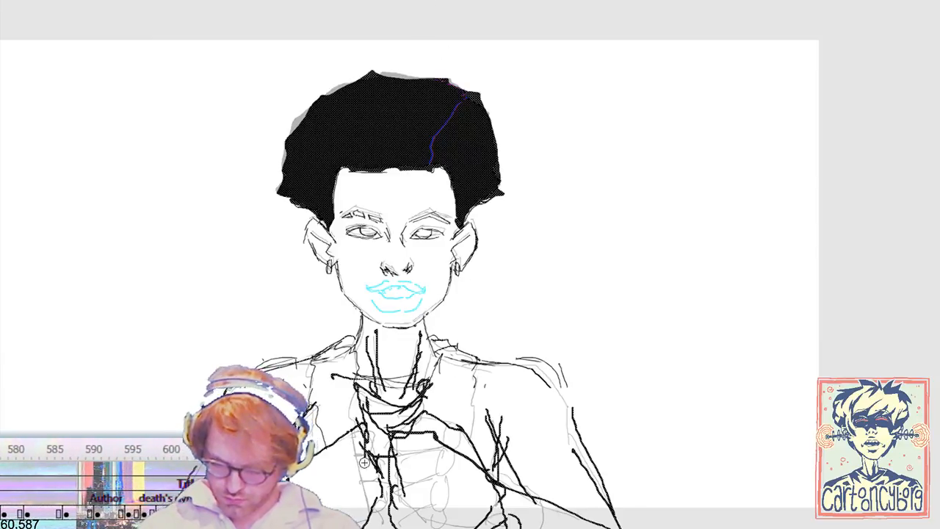
Step: Delete the rough lines over the hands in the cyan-lipped frame and redraw both fists with curled fingers
mouse_move(358, 428)
left_mouse_down()
mouse_move(373, 443)
mouse_move(357, 456)
left_mouse_up()
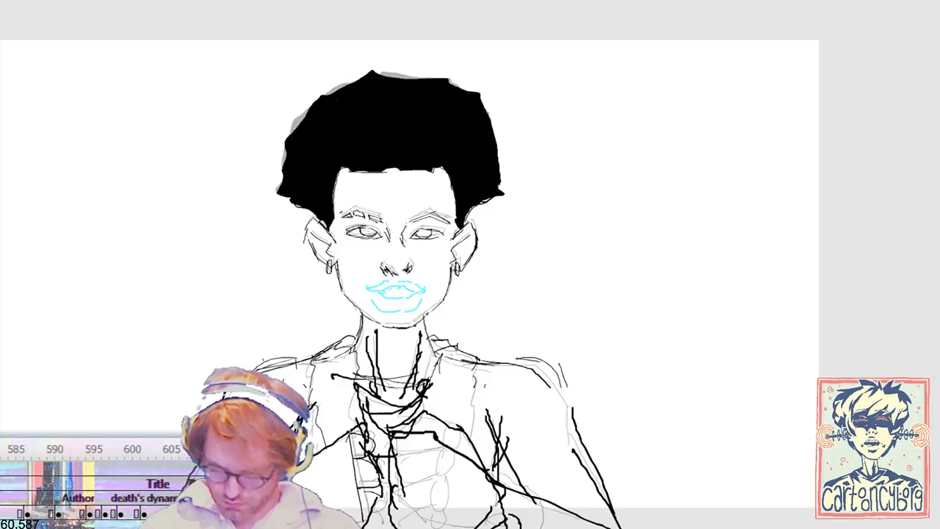
mouse_move(292, 423)
left_mouse_down()
mouse_move(351, 470)
mouse_move(468, 528)
left_mouse_up()
key("Delete")
key("b")
mouse_move(490, 478)
left_mouse_down()
mouse_move(456, 443)
mouse_move(403, 470)
mouse_move(464, 501)
left_mouse_up()
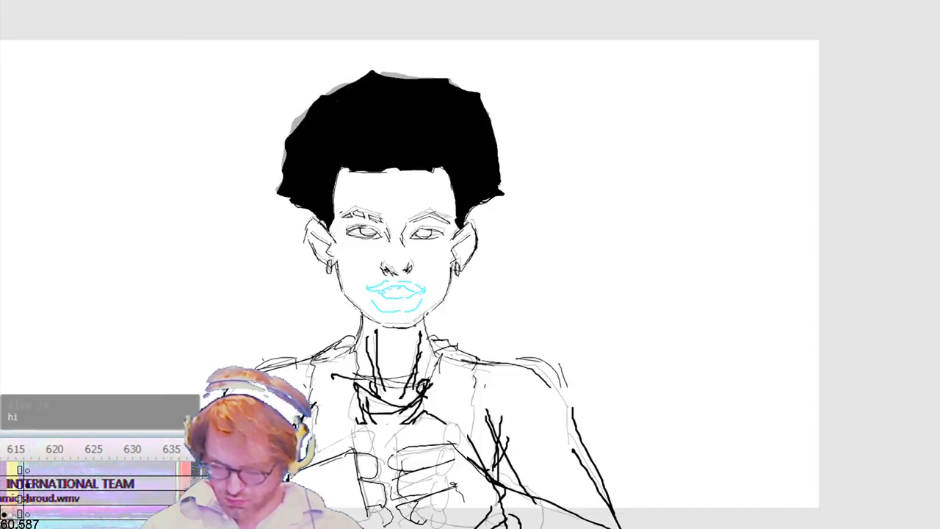
Step: Draw the raised fist's curled fingers and knuckles in the lowered-head frame with the small earrings
left_click(452, 2)
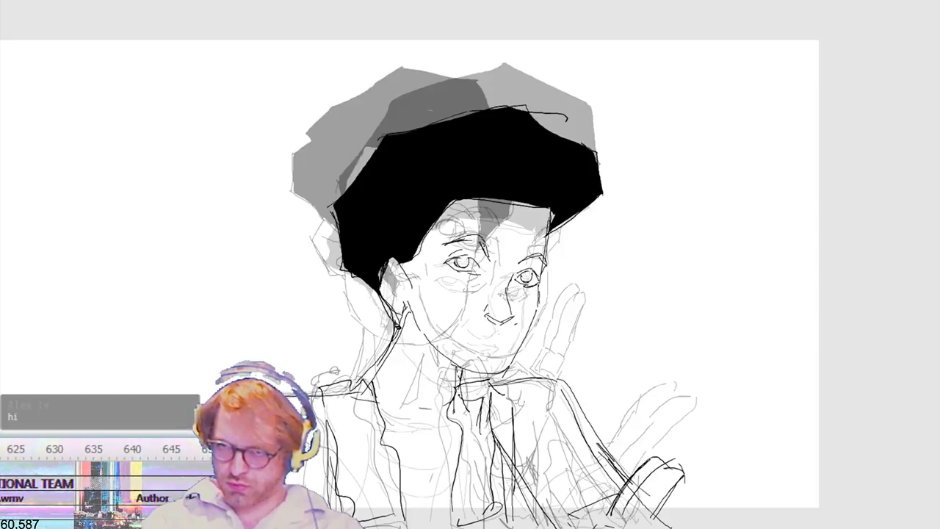
mouse_move(467, 417)
left_mouse_down()
mouse_move(472, 405)
mouse_move(446, 438)
left_mouse_up()
mouse_move(446, 438)
left_mouse_down()
mouse_move(465, 439)
mouse_move(466, 429)
mouse_move(439, 485)
mouse_move(425, 464)
mouse_move(426, 482)
left_mouse_up()
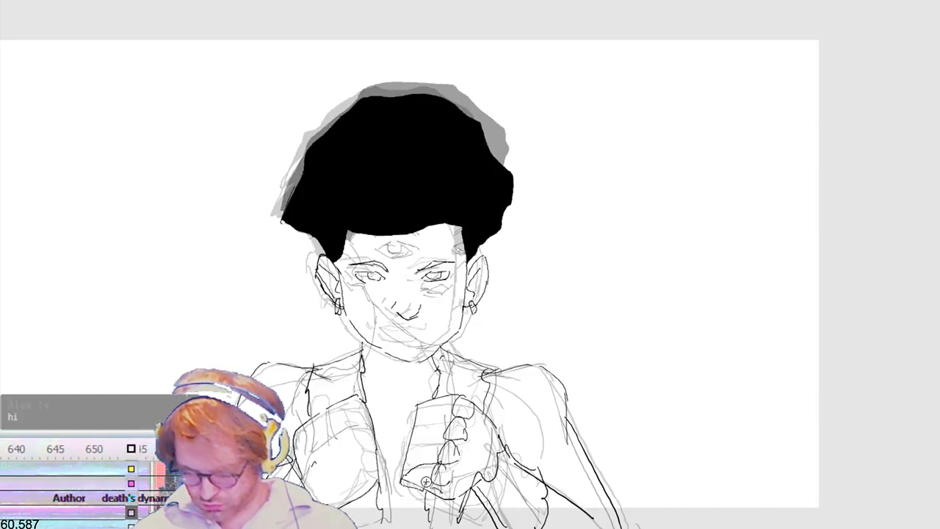
mouse_move(441, 444)
left_mouse_down()
mouse_move(409, 461)
mouse_move(419, 468)
left_mouse_up()
mouse_move(454, 427)
left_mouse_down()
mouse_move(443, 439)
mouse_move(445, 422)
mouse_move(431, 424)
left_mouse_up()
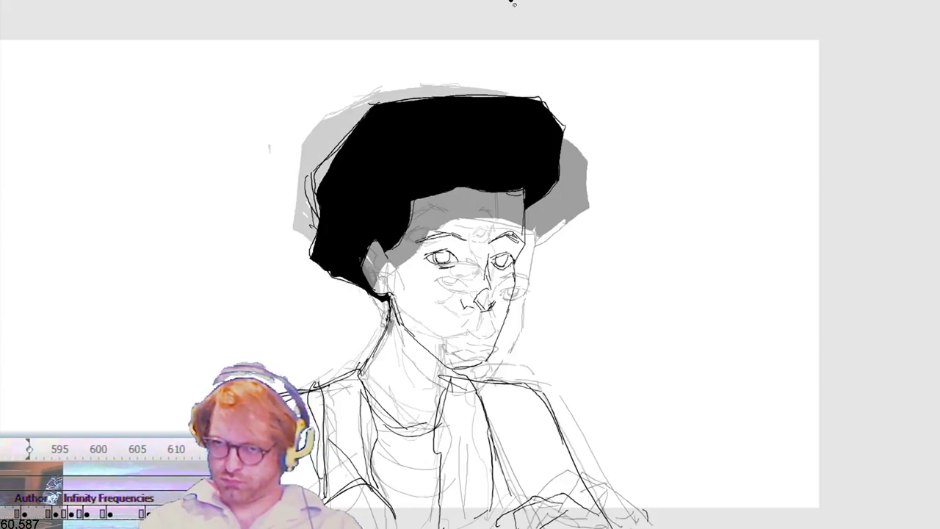
Step: Draw the shirt neckline, chest folds and curled fingers in the frame where the head begins turning sideways
left_click(451, 177)
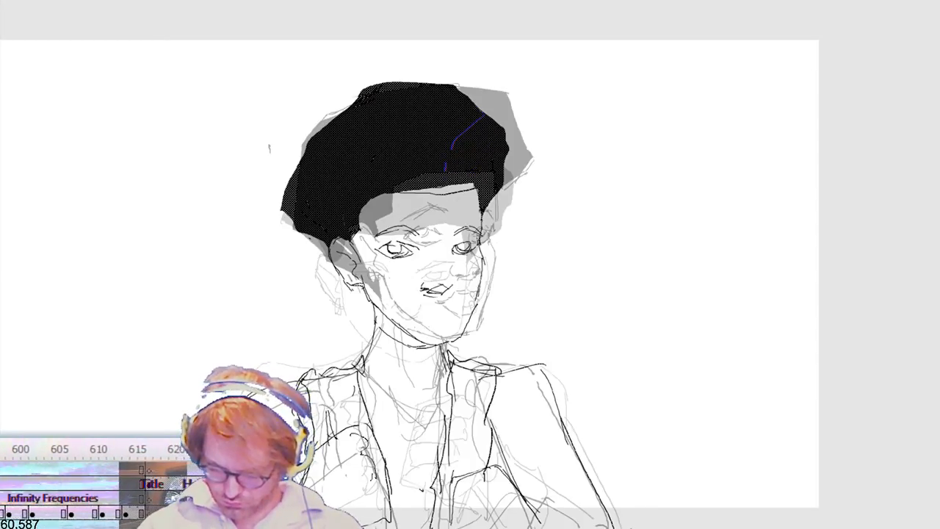
key("b")
mouse_move(358, 373)
left_mouse_down()
mouse_move(373, 393)
mouse_move(450, 379)
left_mouse_up()
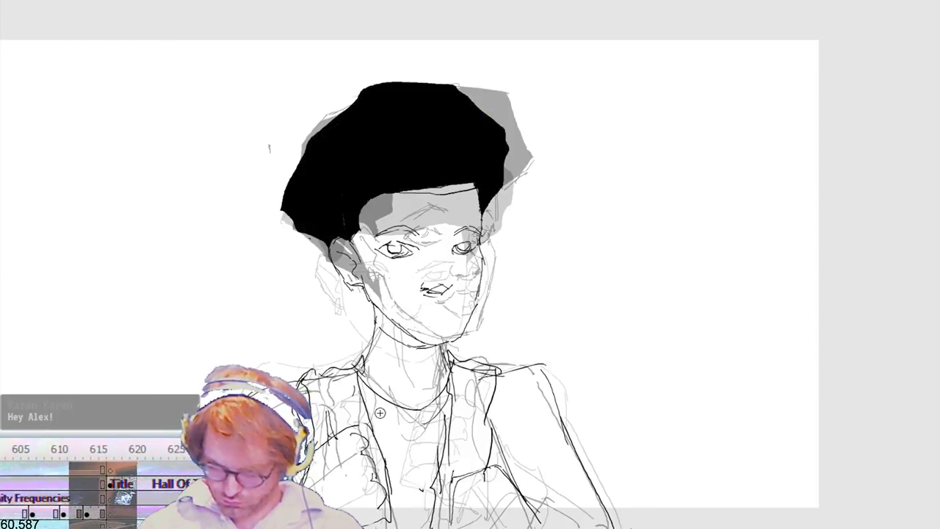
left_click_drag(384, 444, 438, 436)
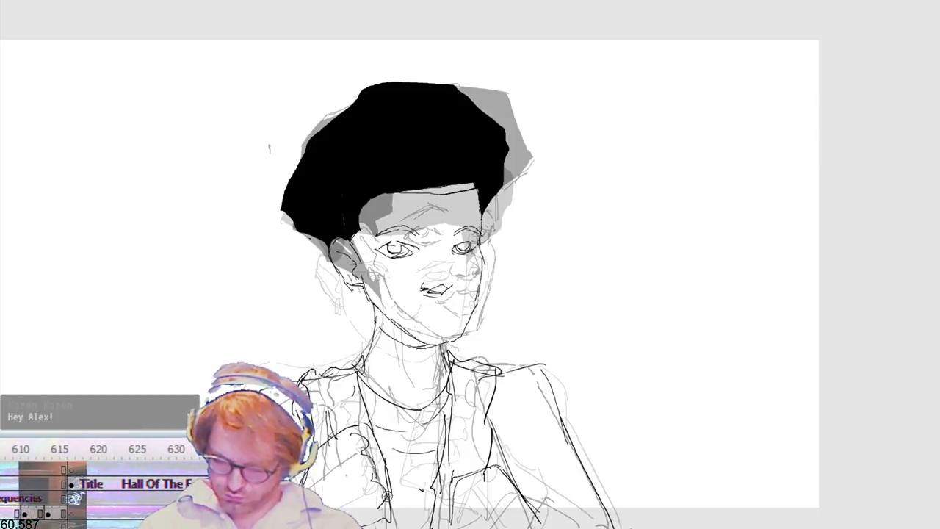
left_click_drag(365, 430, 375, 449)
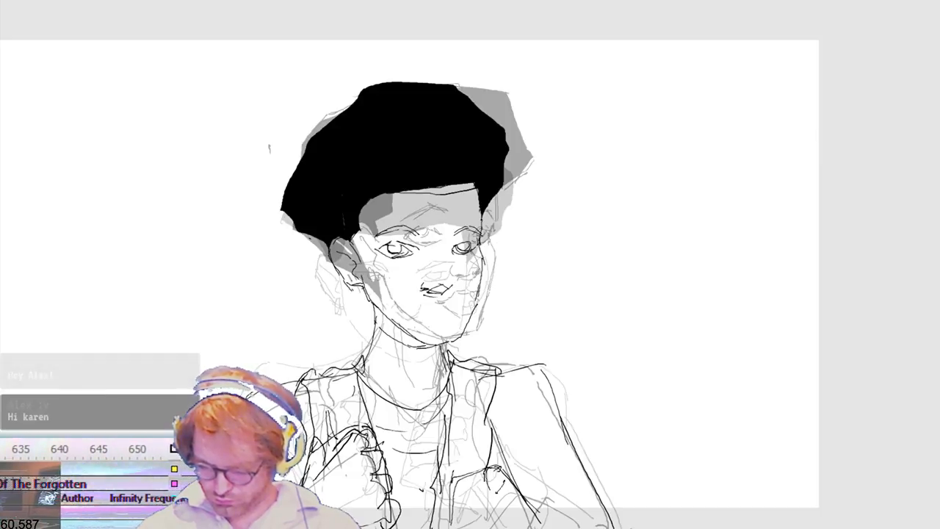
mouse_move(498, 491)
left_mouse_down()
mouse_move(460, 513)
mouse_move(488, 495)
left_mouse_up()
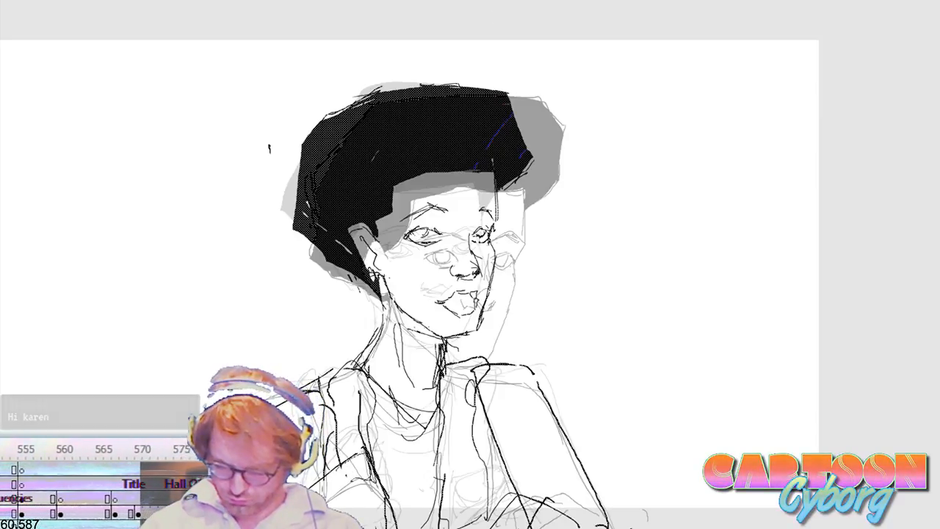
Step: Step through the turned-head frames and review the poses without onion skinning, up to the tilted head with raised fingers
key("Escape")
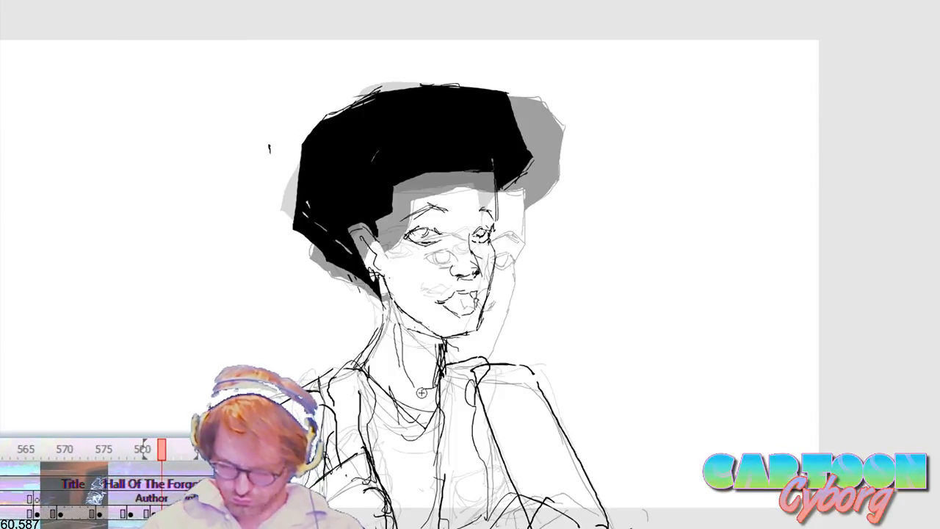
key("alt+period")
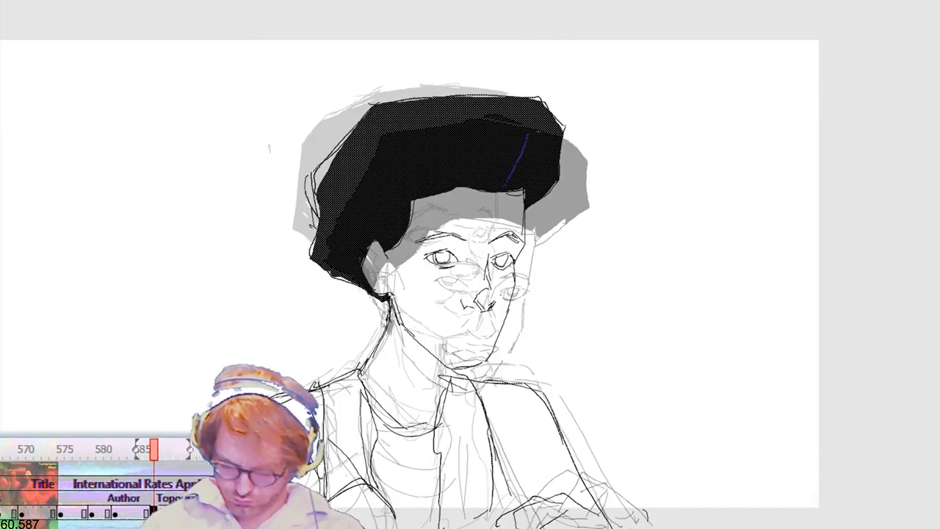
key("Escape")
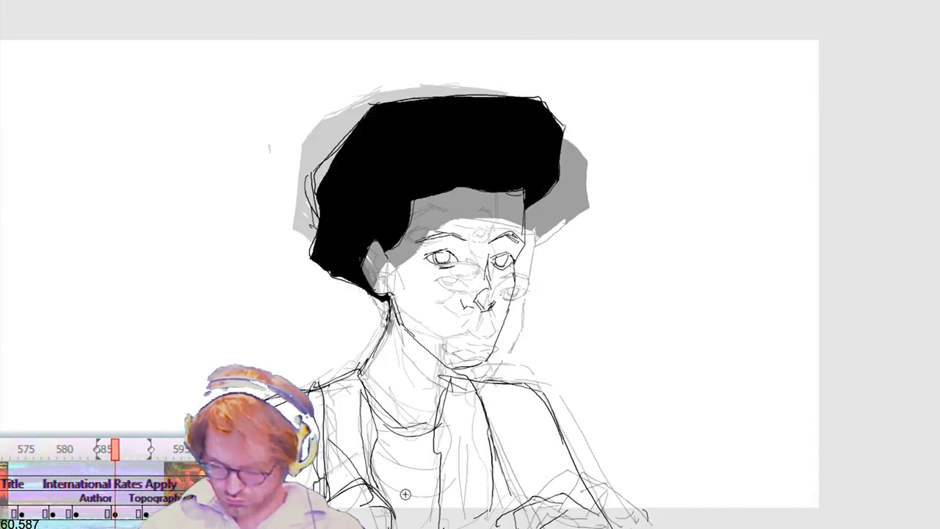
key("alt+period")
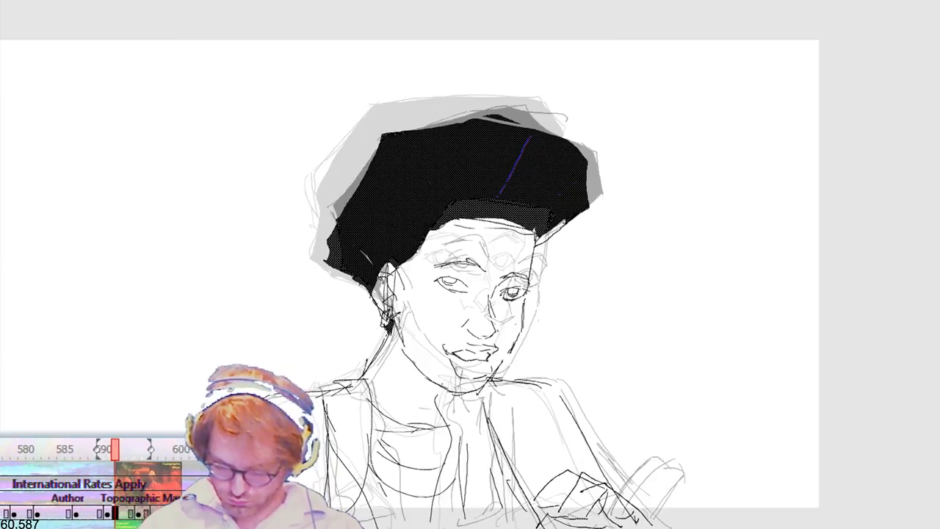
key("Escape")
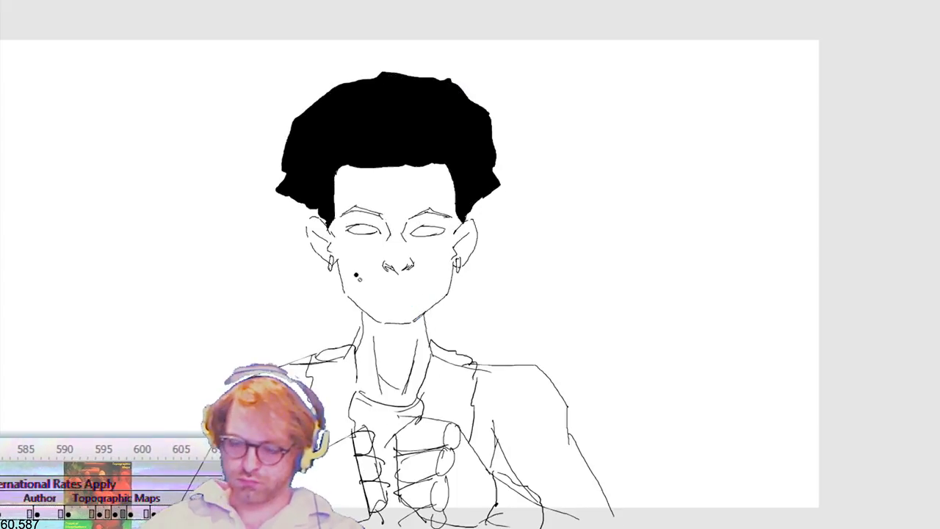
key("period")
key("period")
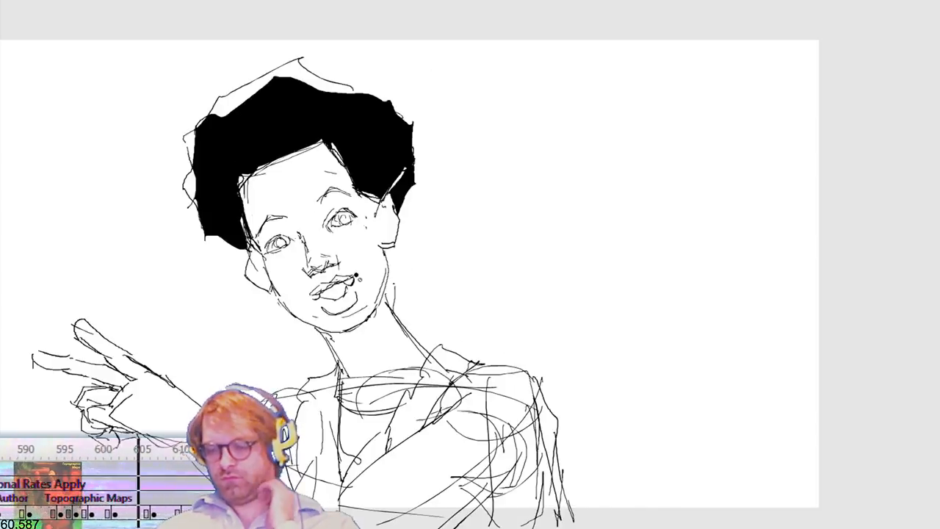